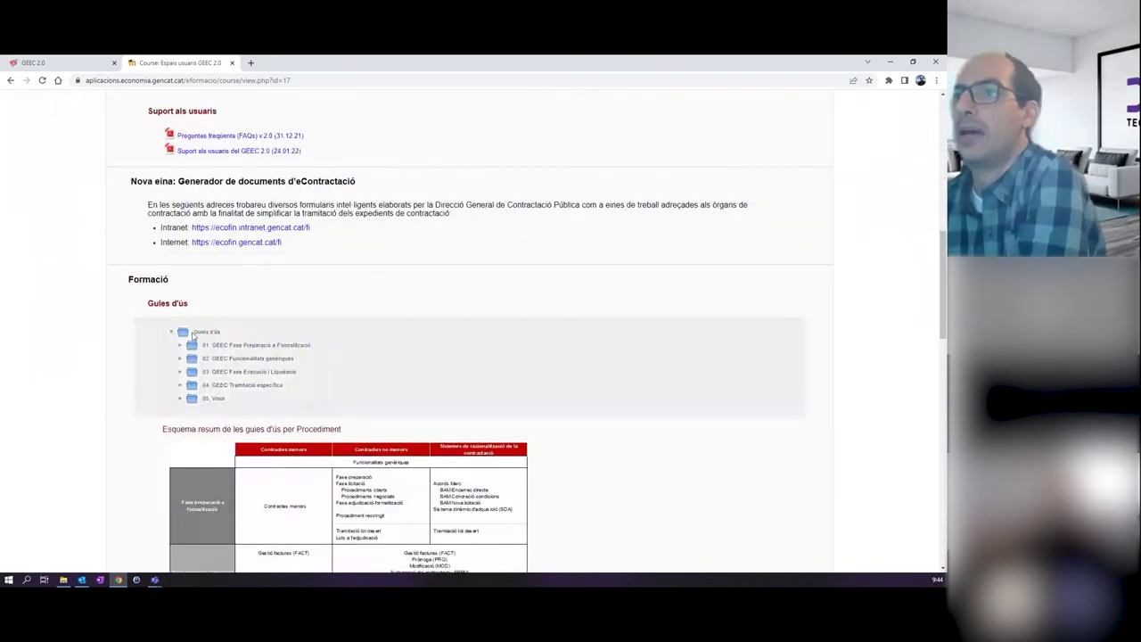
Expand the preparation-to-formalisation and generic functionalities guide folders on the course page.
{"action": "left_click", "coordinate": [227, 345]}
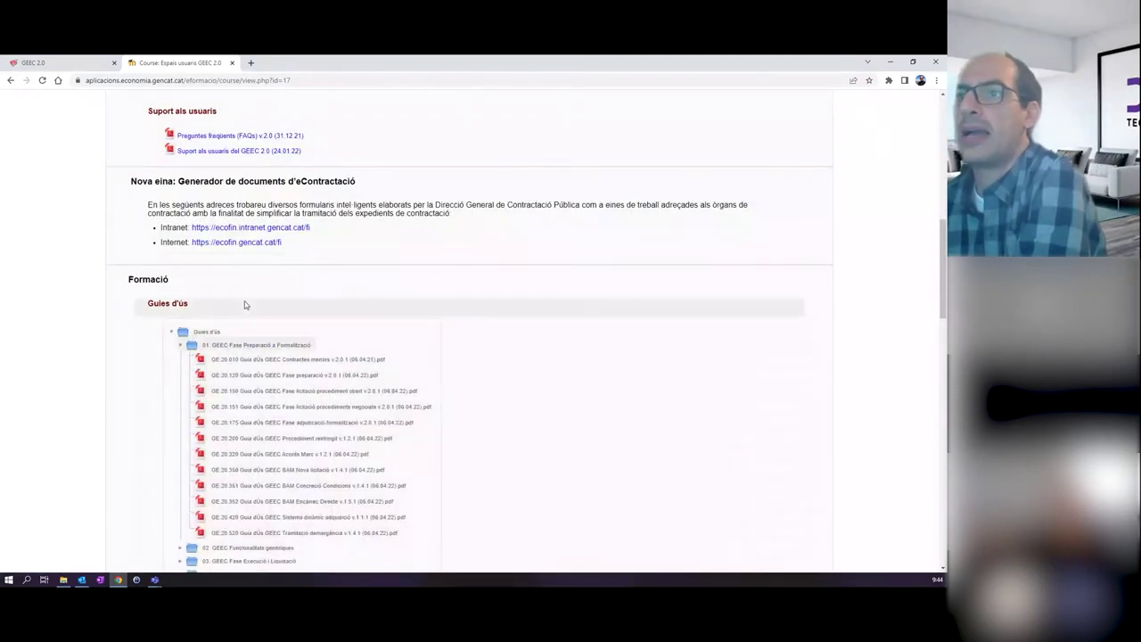
{"action": "scroll", "coordinate": [294, 308], "scroll_direction": "down", "scroll_amount": 3}
{"action": "scroll", "coordinate": [324, 321], "scroll_direction": "up", "scroll_amount": 2}
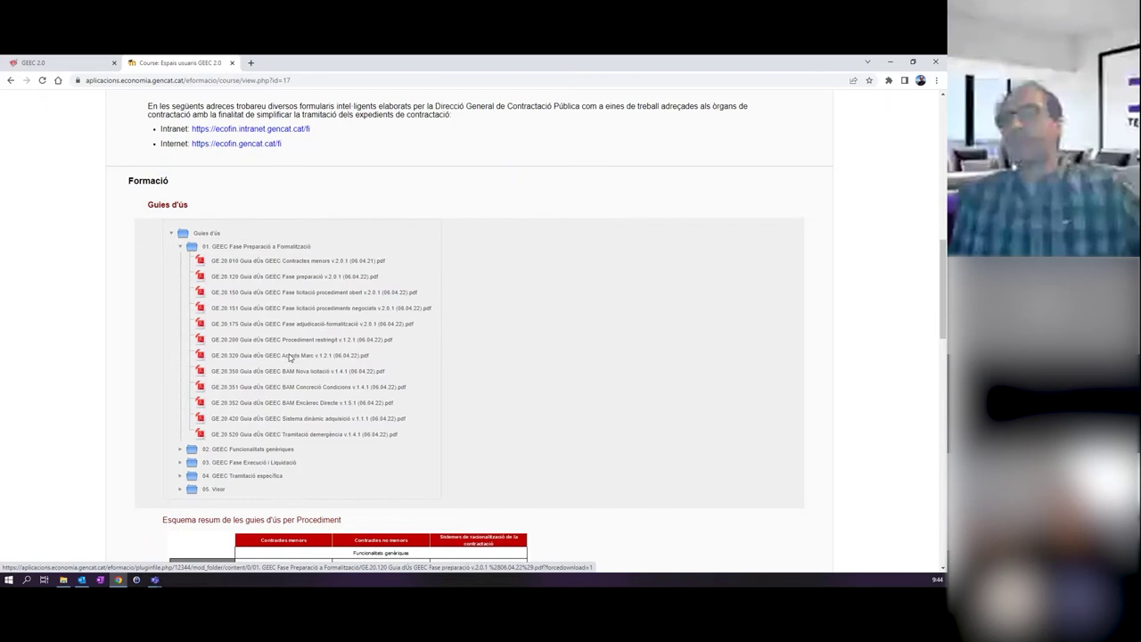
{"action": "left_click", "coordinate": [180, 450]}
{"action": "scroll", "coordinate": [179, 410], "scroll_direction": "down", "scroll_amount": 2}
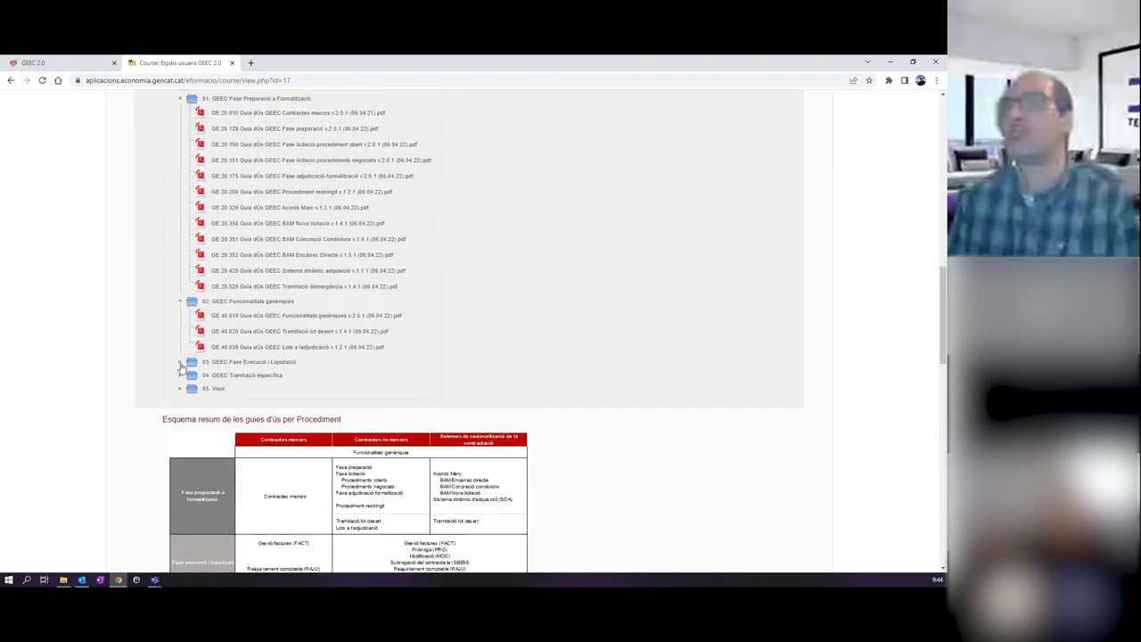
Expand the execution/liquidation and specific processing guide folders, then close the course tab.
{"action": "left_click", "coordinate": [180, 363]}
{"action": "left_click", "coordinate": [181, 501]}
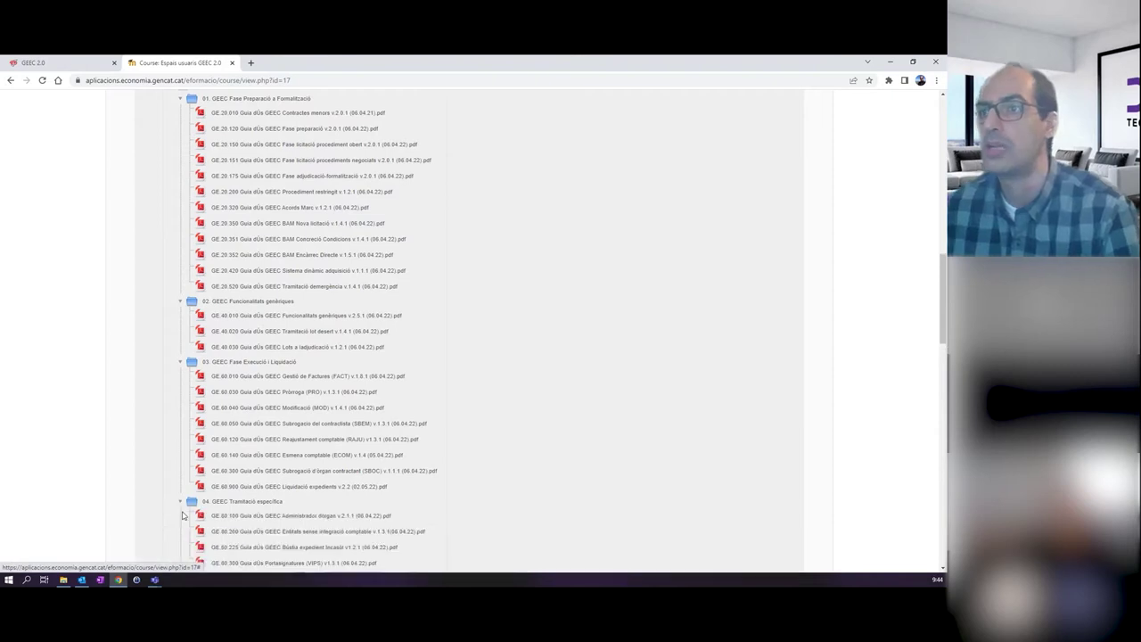
{"action": "scroll", "coordinate": [182, 515], "scroll_direction": "up", "scroll_amount": 15}
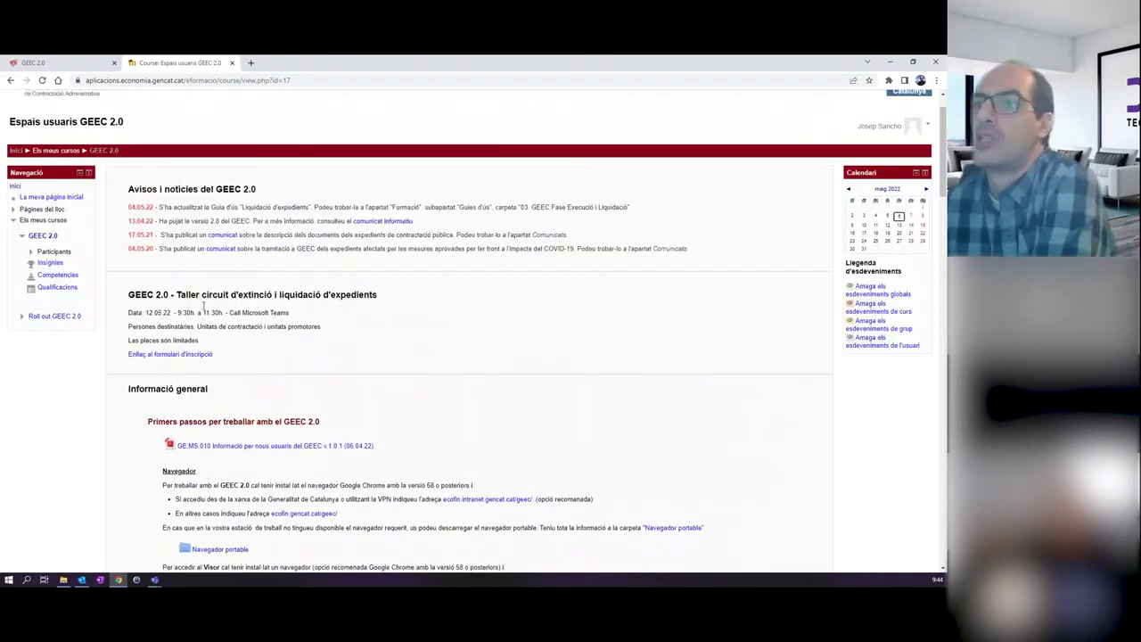
{"action": "scroll", "coordinate": [204, 307], "scroll_direction": "down", "scroll_amount": 20}
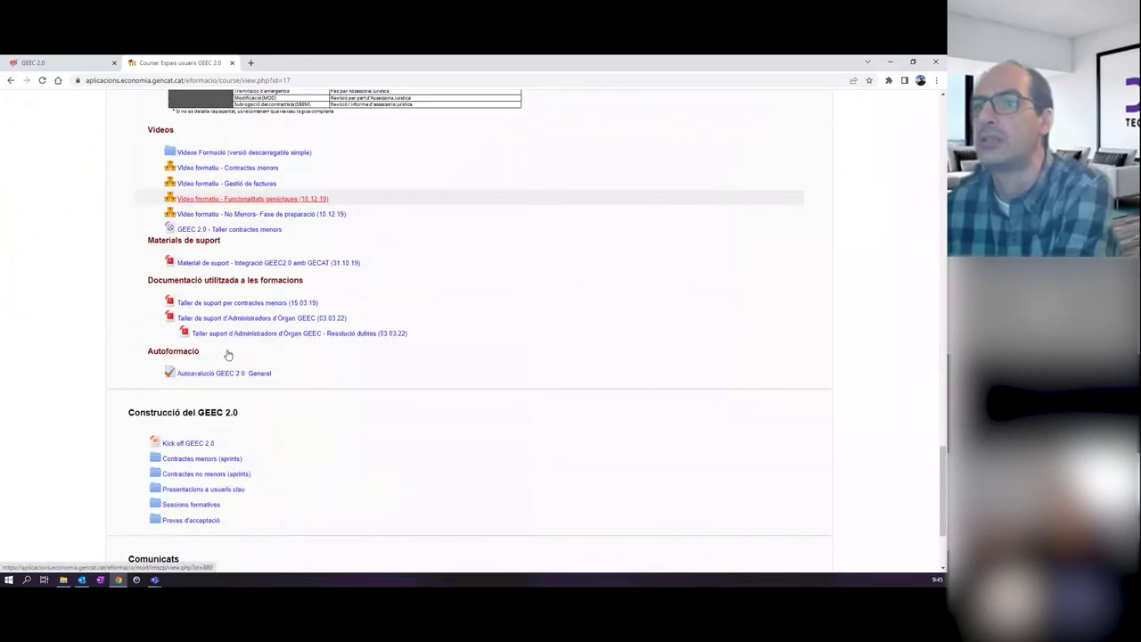
{"action": "scroll", "coordinate": [228, 355], "scroll_direction": "up", "scroll_amount": 20}
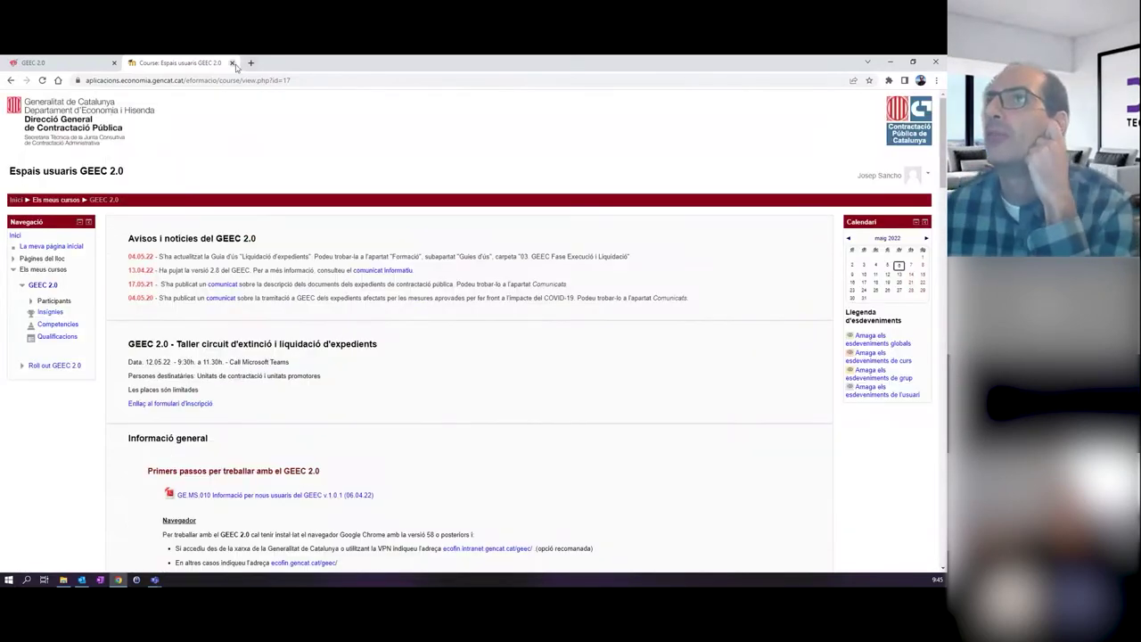
{"action": "left_click", "coordinate": [232, 64]}
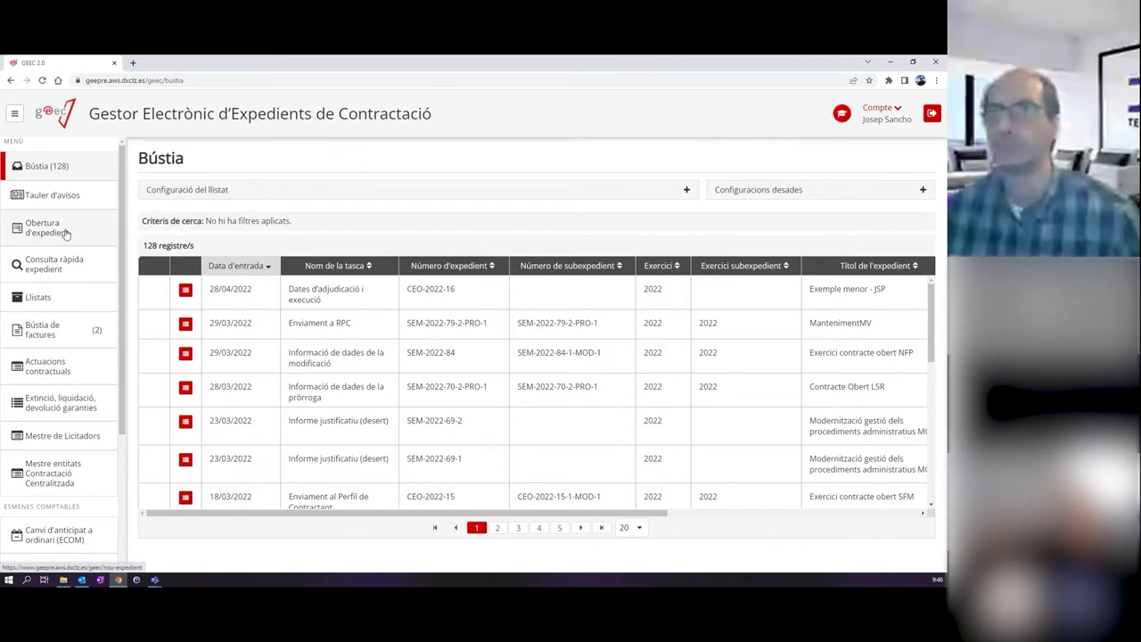
Open Obertura d'expedient from the left sidebar menu.
{"action": "left_click", "coordinate": [65, 234]}
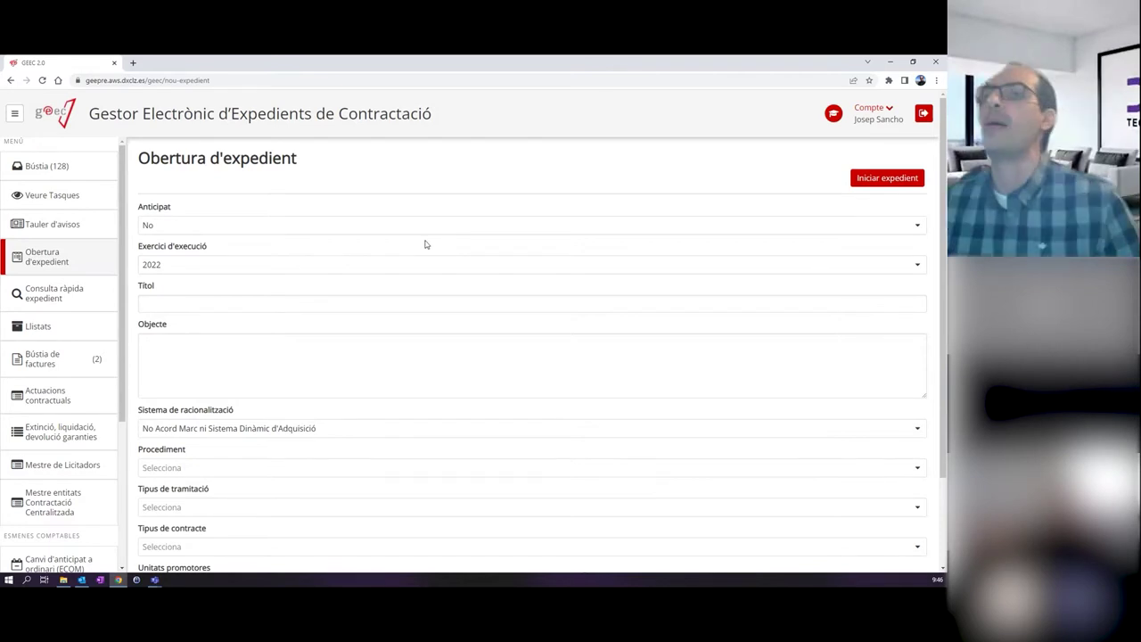
{"action": "scroll", "coordinate": [426, 245], "scroll_direction": "down", "scroll_amount": 2}
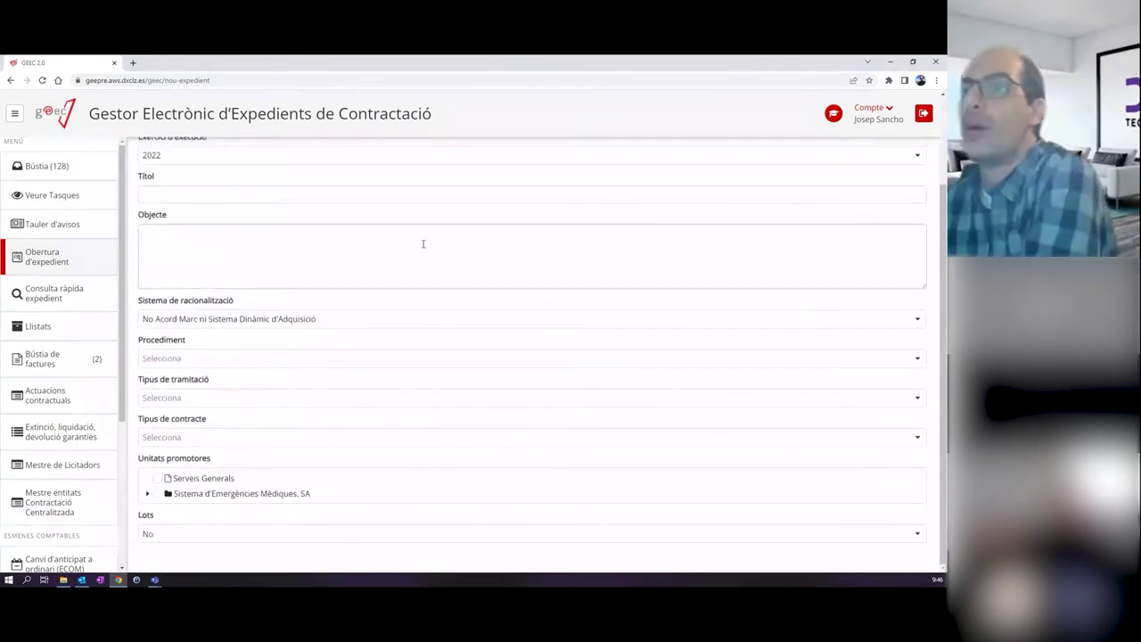
{"action": "scroll", "coordinate": [412, 254], "scroll_direction": "up", "scroll_amount": 2}
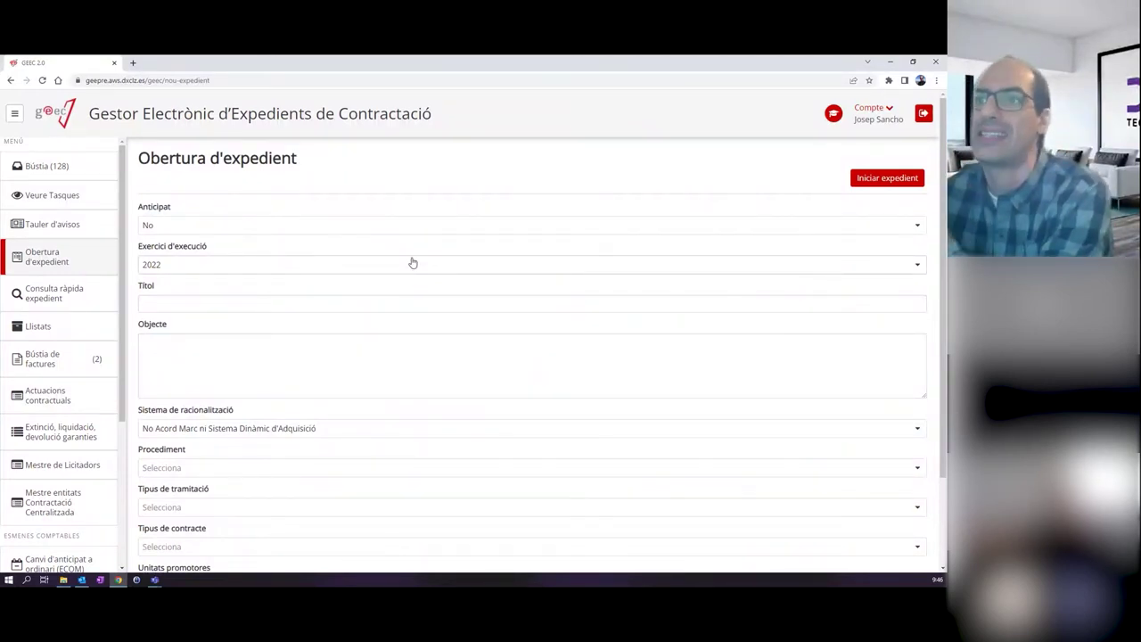
{"action": "scroll", "coordinate": [347, 259], "scroll_direction": "down", "scroll_amount": 2}
{"action": "scroll", "coordinate": [349, 262], "scroll_direction": "up", "scroll_amount": 2}
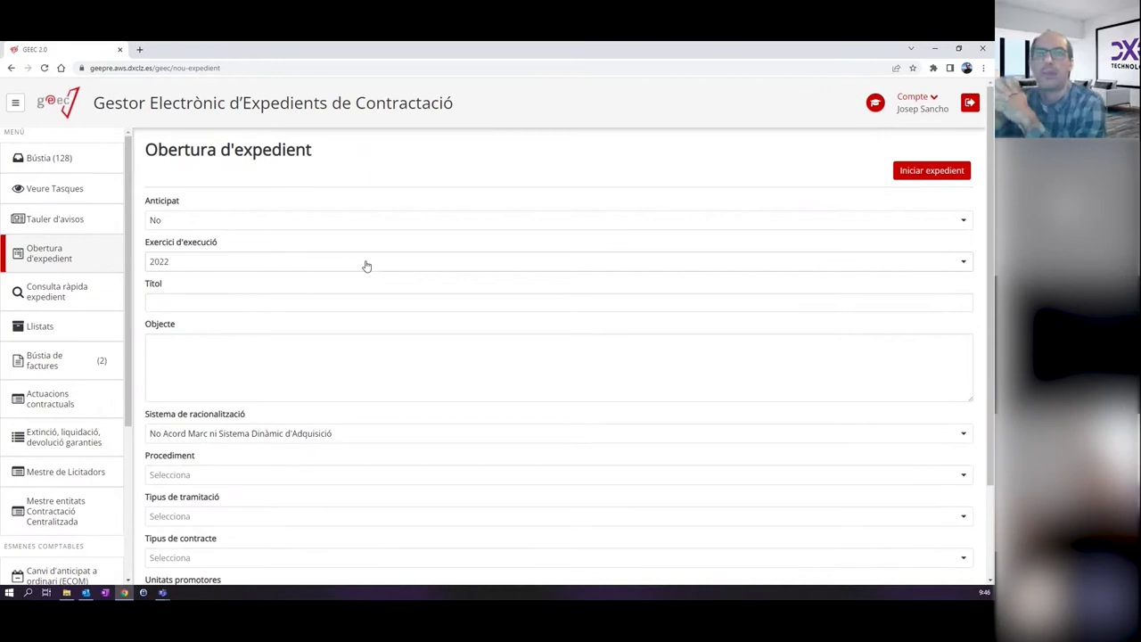
{"action": "scroll", "coordinate": [366, 266], "scroll_direction": "down", "scroll_amount": 2}
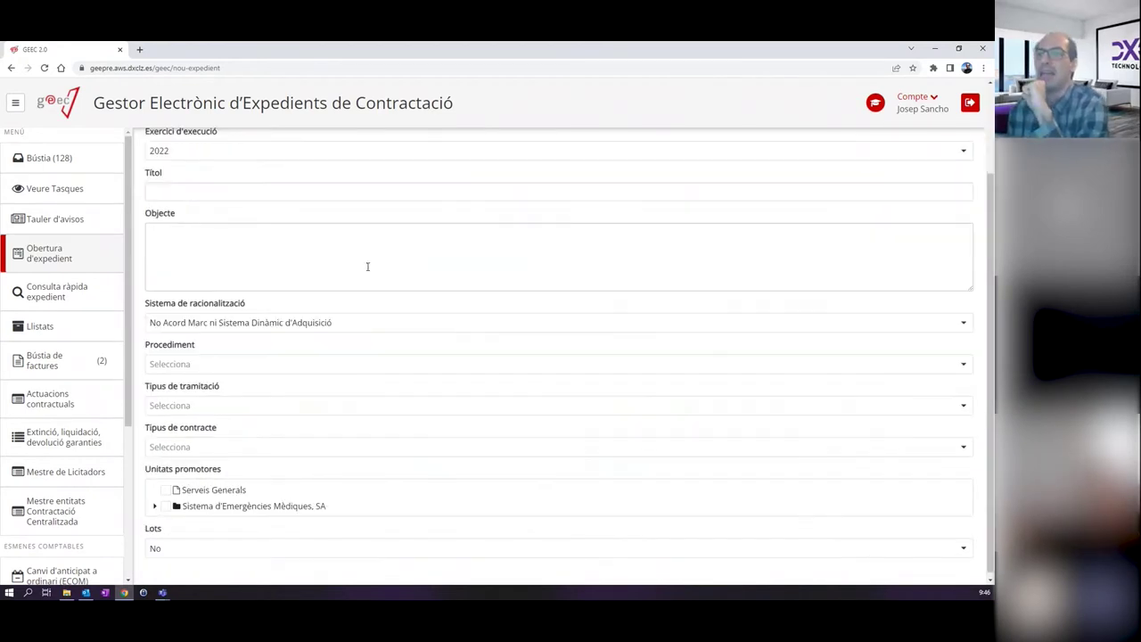
{"action": "scroll", "coordinate": [358, 285], "scroll_direction": "up", "scroll_amount": 2}
{"action": "left_click", "coordinate": [357, 295]}
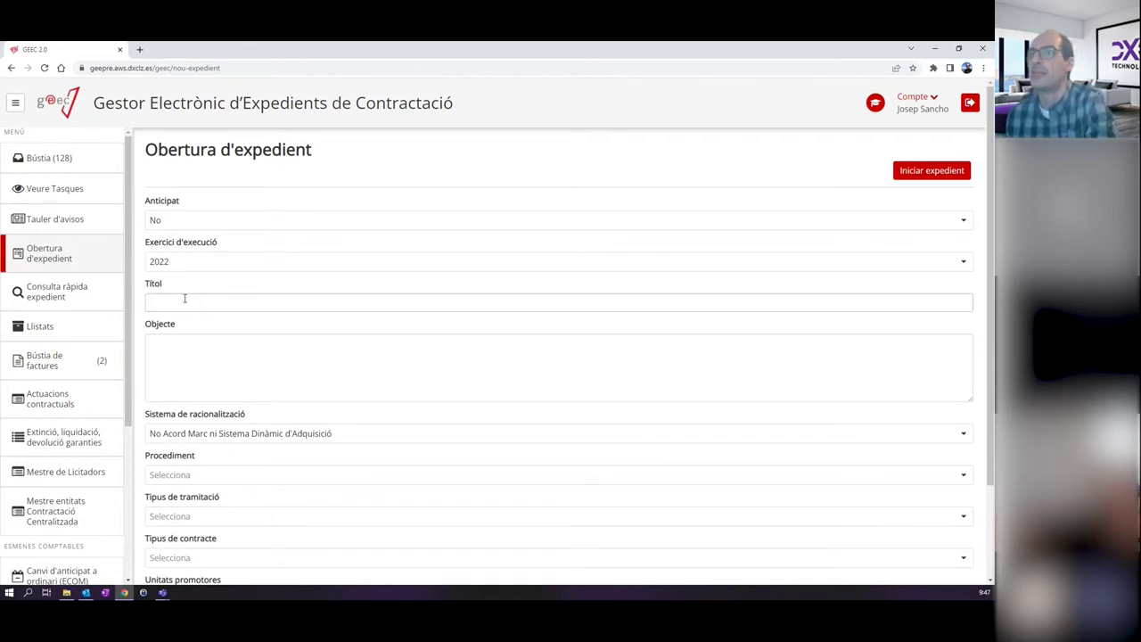
{"action": "scroll", "coordinate": [208, 342], "scroll_direction": "down", "scroll_amount": 2}
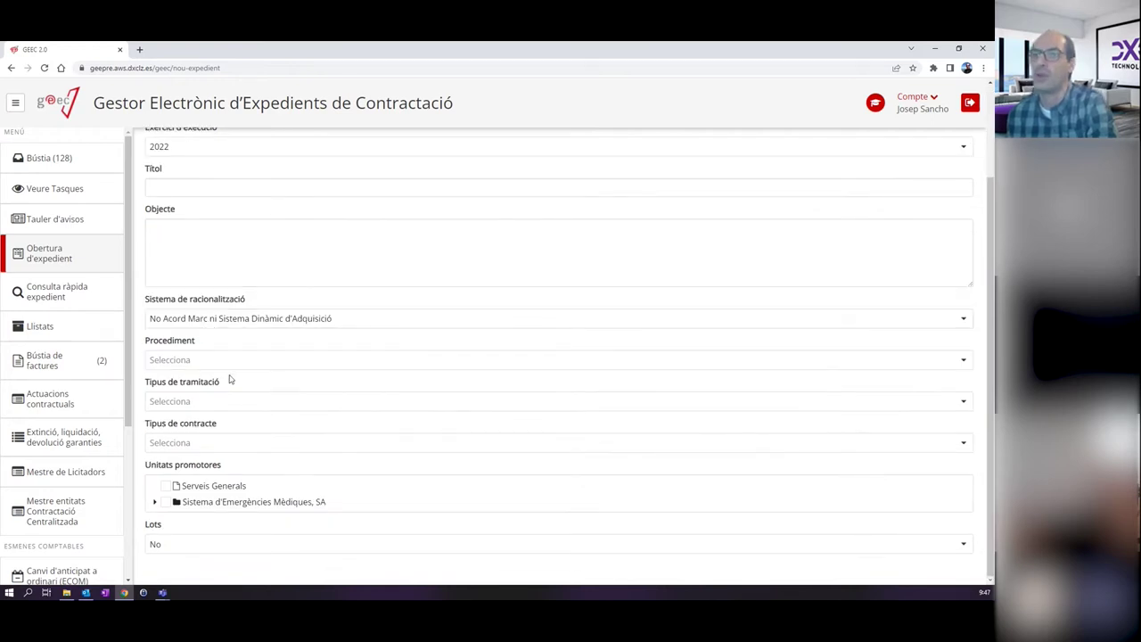
{"action": "scroll", "coordinate": [229, 379], "scroll_direction": "up", "scroll_amount": 2}
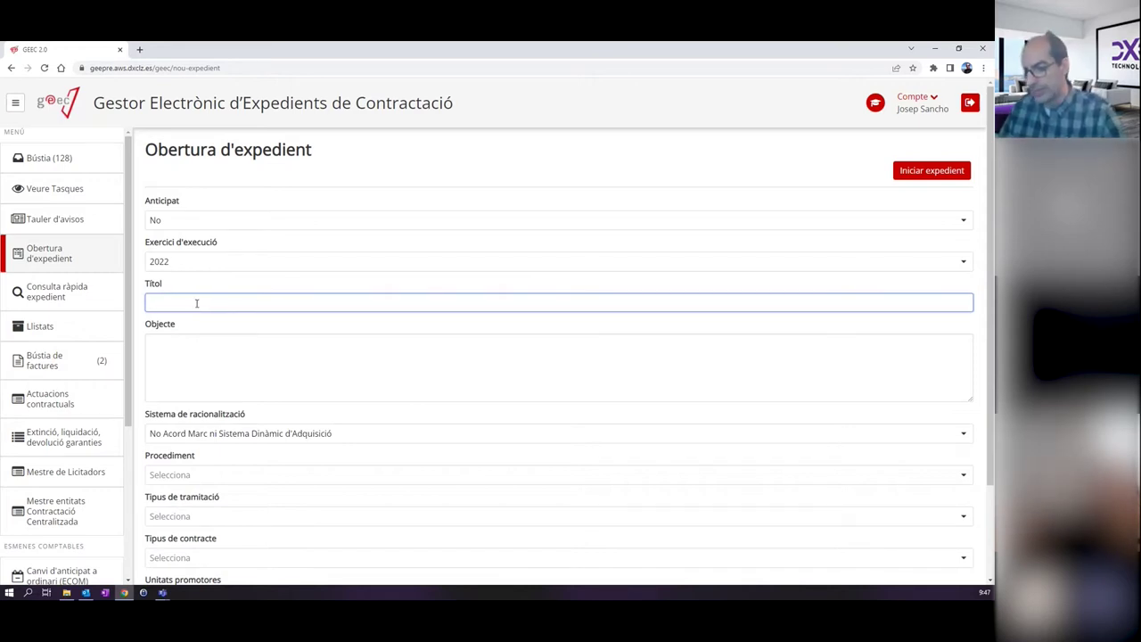
Title the case 'Construcció i manteniment d'un aplicatiu informàtic'.
{"action": "type", "text": "C"}
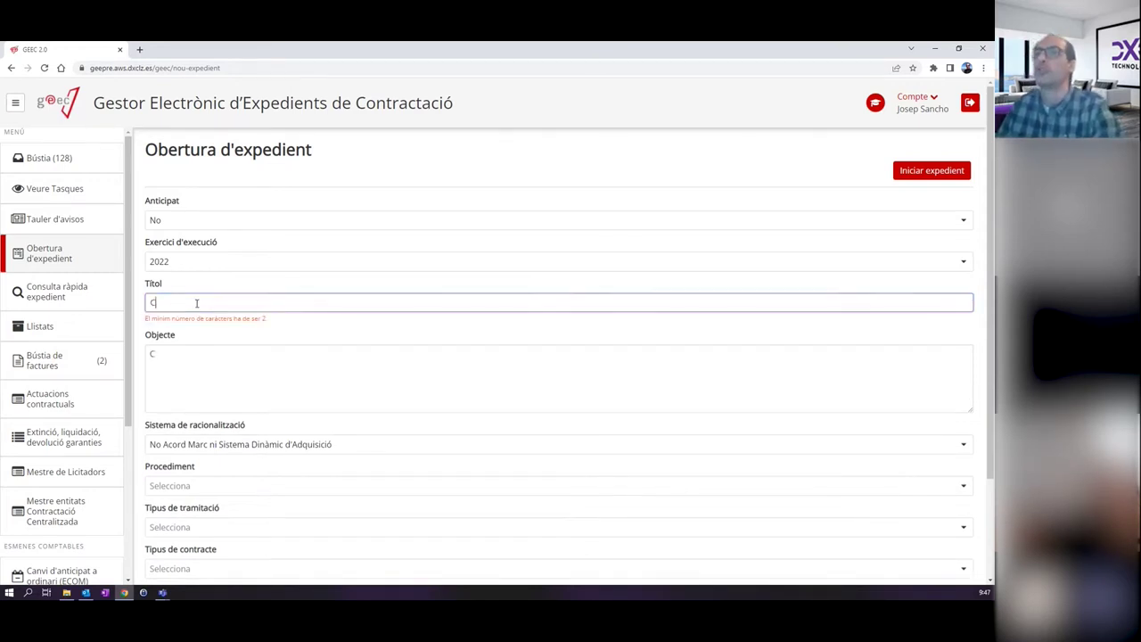
{"action": "type", "text": "ontrucció"}
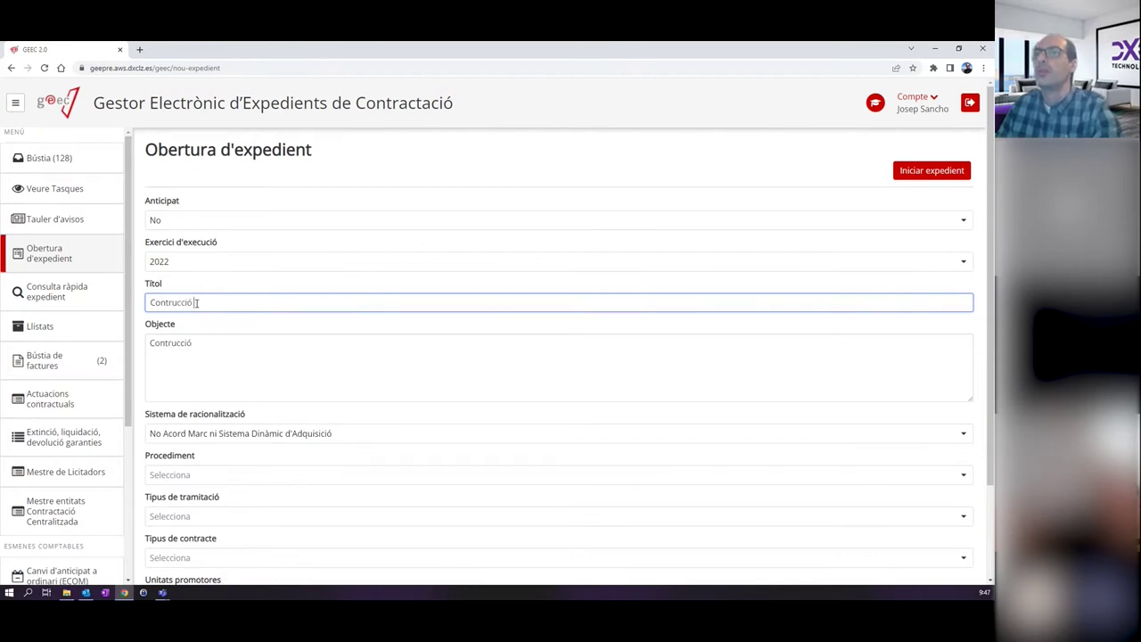
{"action": "key", "text": "BackSpace"}
{"action": "key", "text": "BackSpace"}
{"action": "key", "text": "BackSpace"}
{"action": "key", "text": "BackSpace"}
{"action": "key", "text": "BackSpace"}
{"action": "key", "text": "BackSpace"}
{"action": "key", "text": "BackSpace"}
{"action": "type", "text": "strucció i manteniment d'un aplicatiu s"}
{"action": "key", "text": "BackSpace"}
{"action": "key", "text": "BackSpace"}
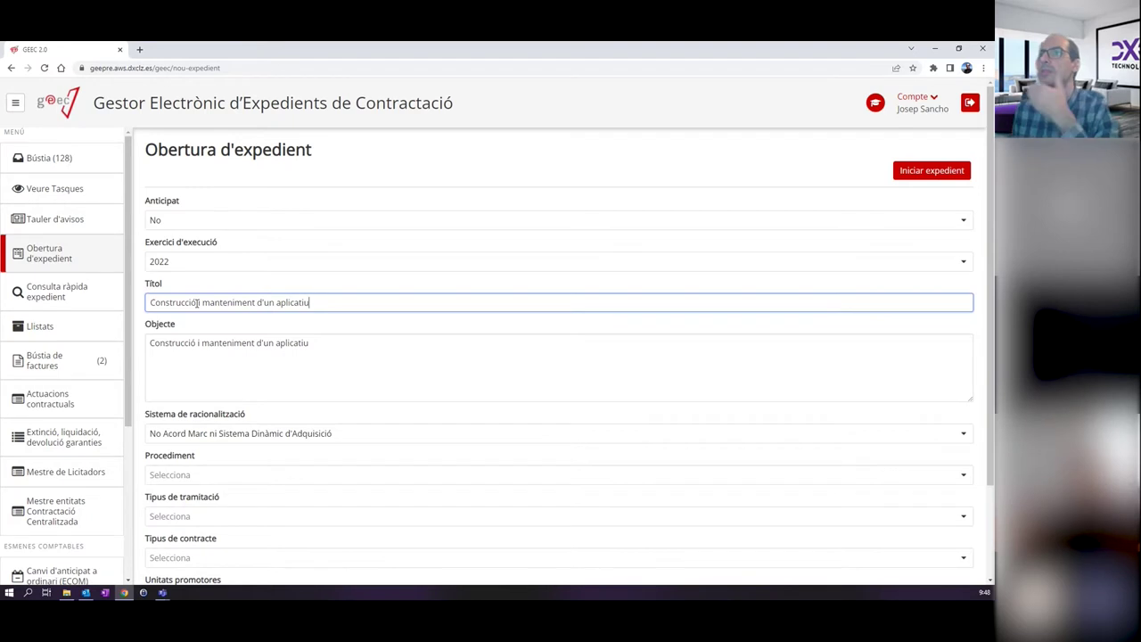
{"action": "type", "text": "info"}
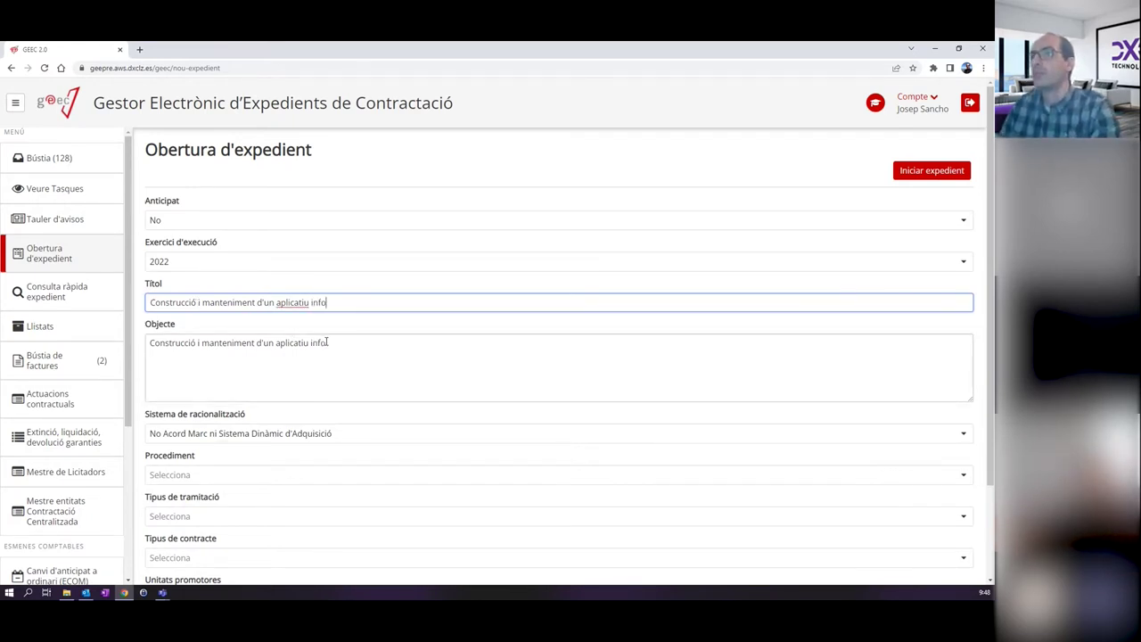
{"action": "type", "text": "rmàtic"}
{"action": "scroll", "coordinate": [303, 343], "scroll_direction": "down", "scroll_amount": 1}
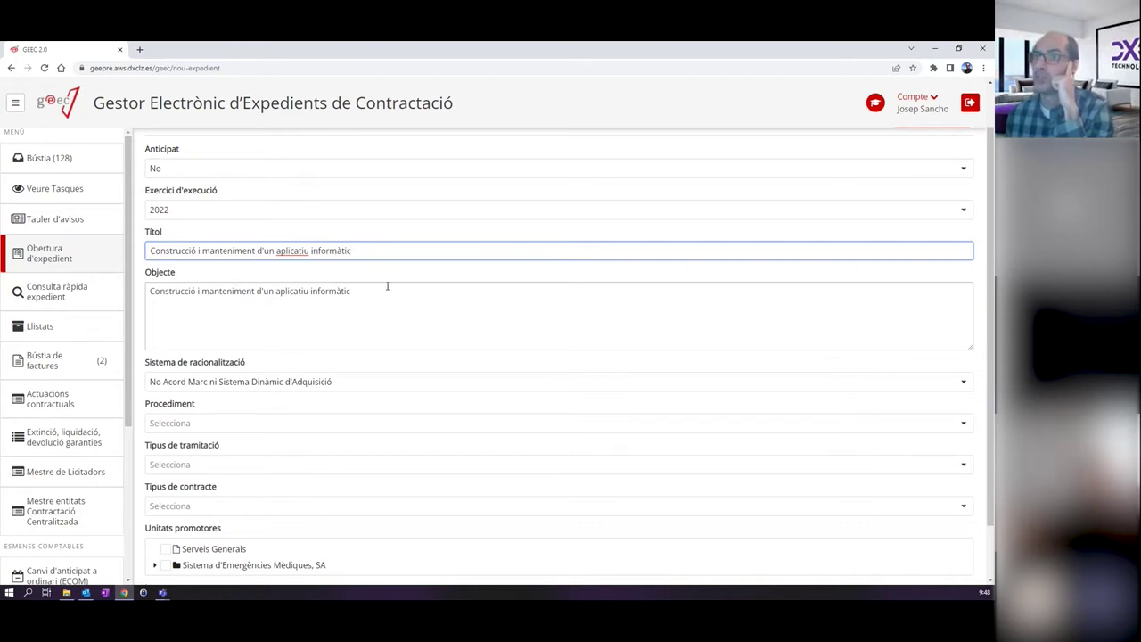
Append '. descripció detallada de l'objecte del contracte.' to the Objecte field.
{"action": "left_click", "coordinate": [441, 292]}
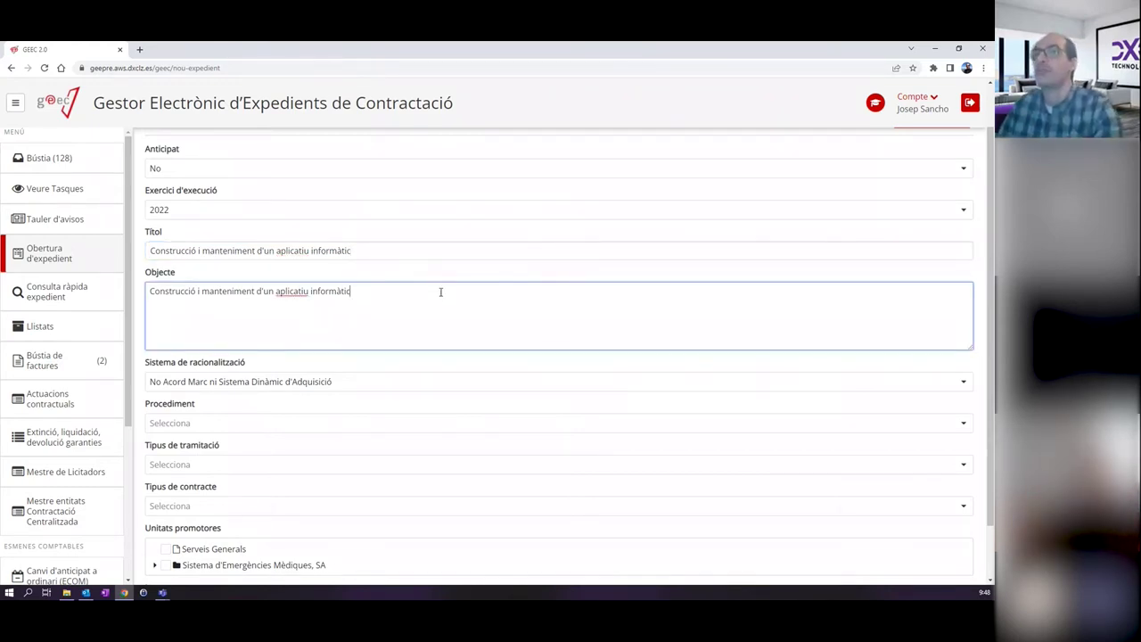
{"action": "type", "text": "."}
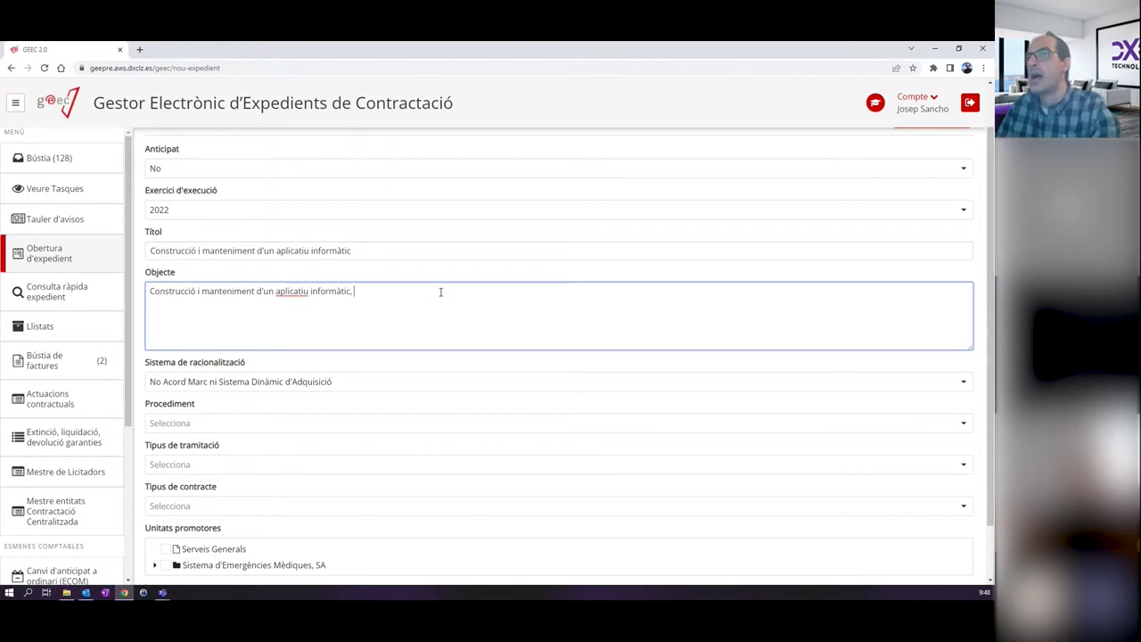
{"action": "type", "text": " descrip"}
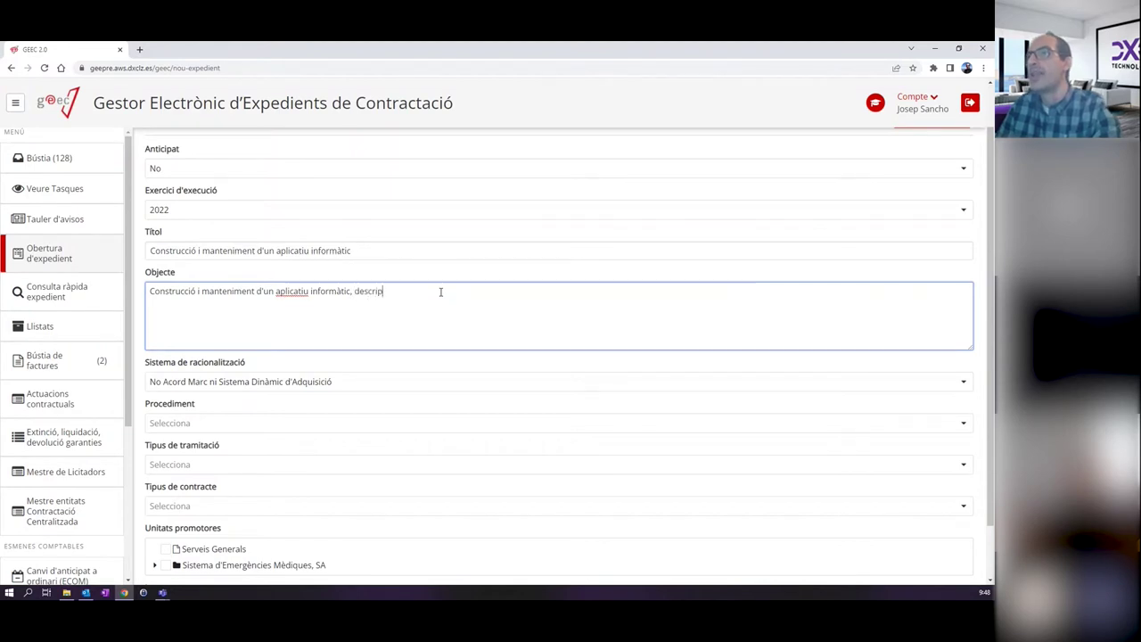
{"action": "type", "text": "ció det"}
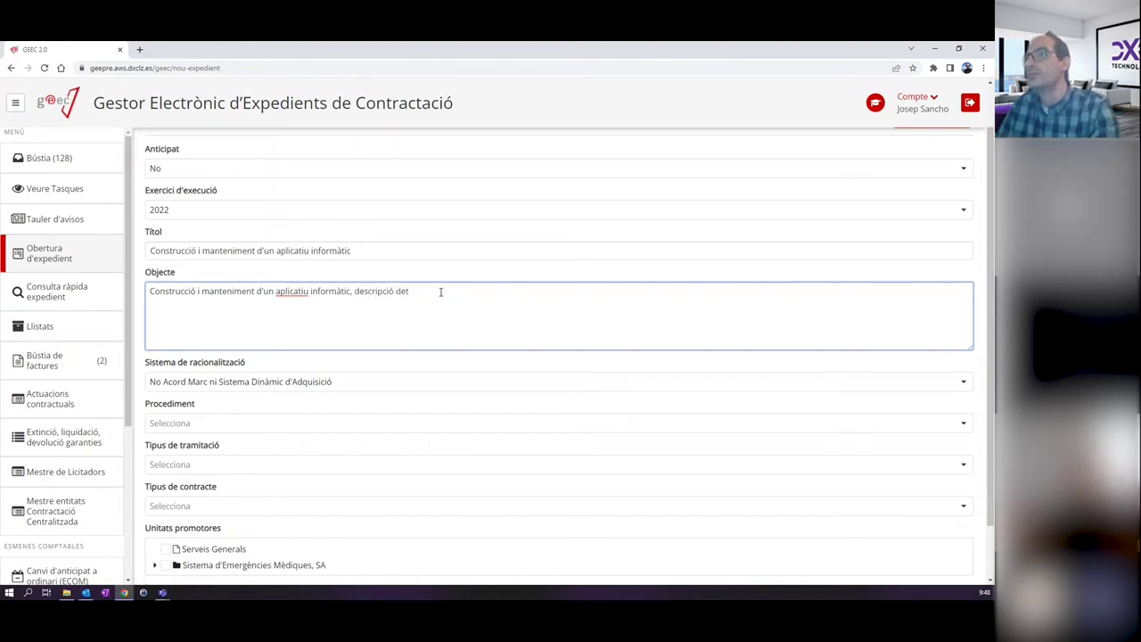
{"action": "type", "text": "allada de l'ob"}
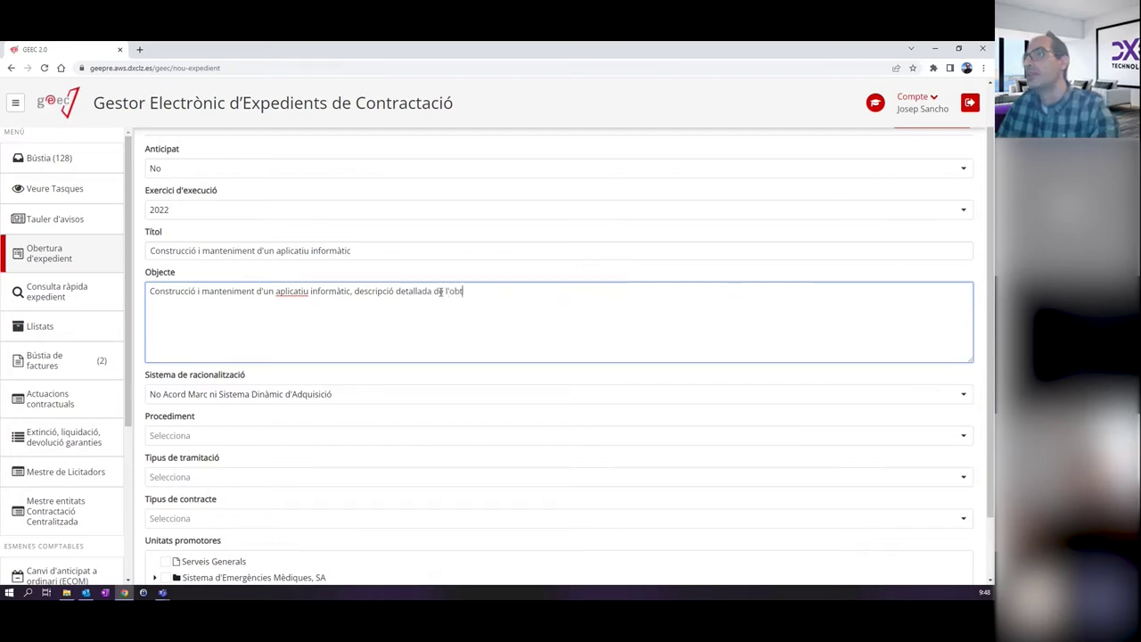
{"action": "type", "text": "jecte del"}
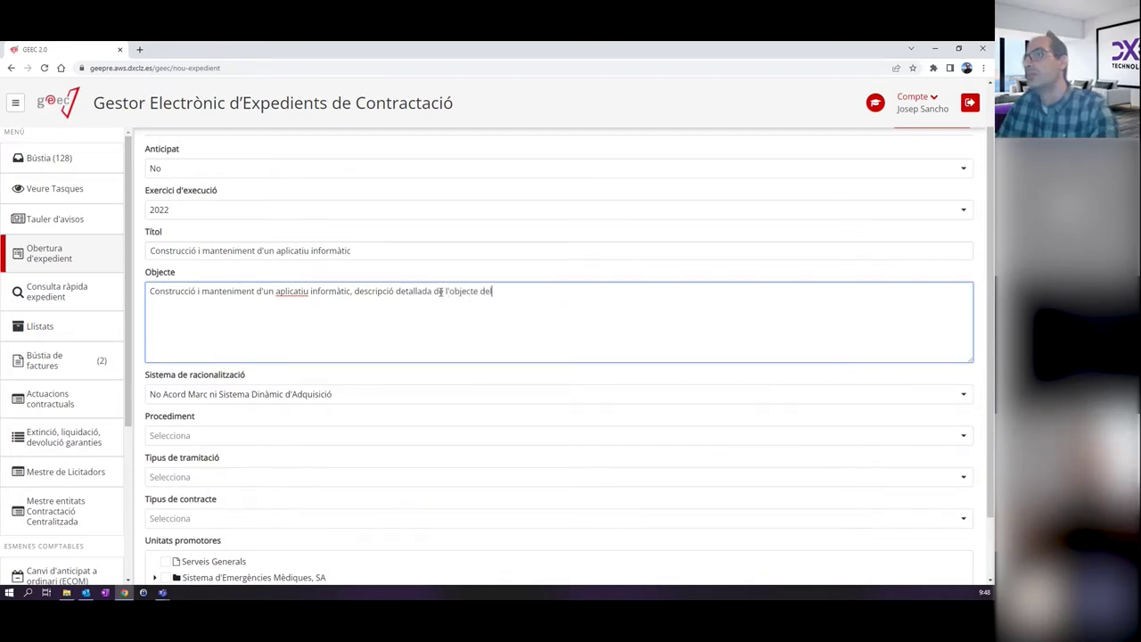
{"action": "type", "text": " contracte."}
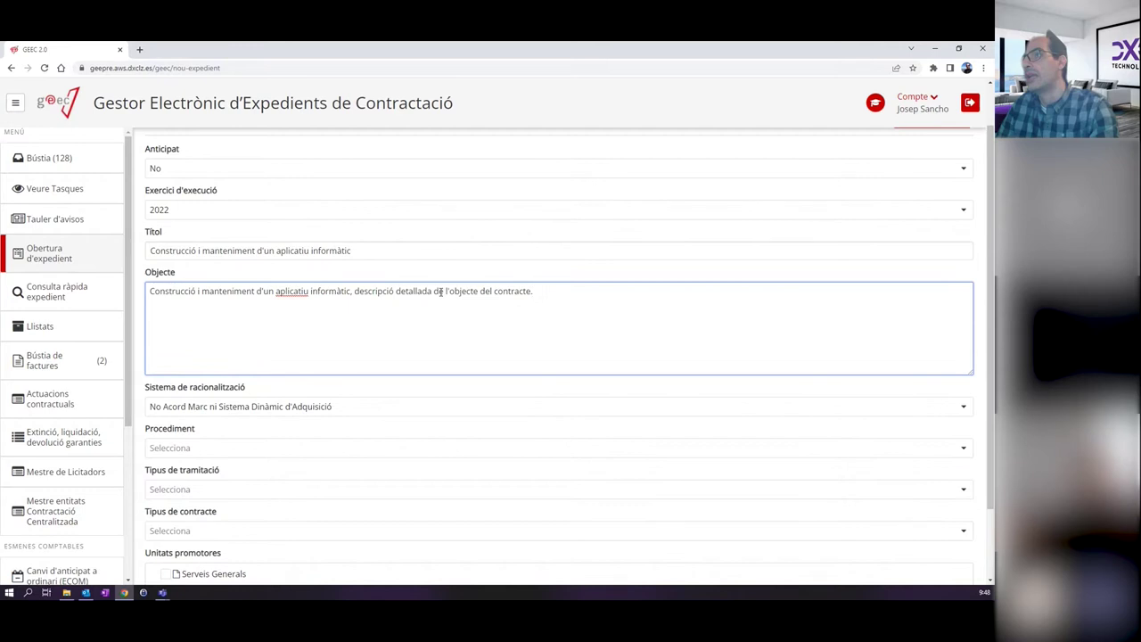
{"action": "left_click", "coordinate": [395, 252]}
{"action": "type", "text": "klfjdkl"}
{"action": "key", "text": "BackSpace"}
{"action": "key", "text": "BackSpace"}
{"action": "key", "text": "BackSpace"}
{"action": "key", "text": "BackSpace"}
{"action": "key", "text": "BackSpace"}
{"action": "key", "text": "BackSpace"}
{"action": "key", "text": "BackSpace"}
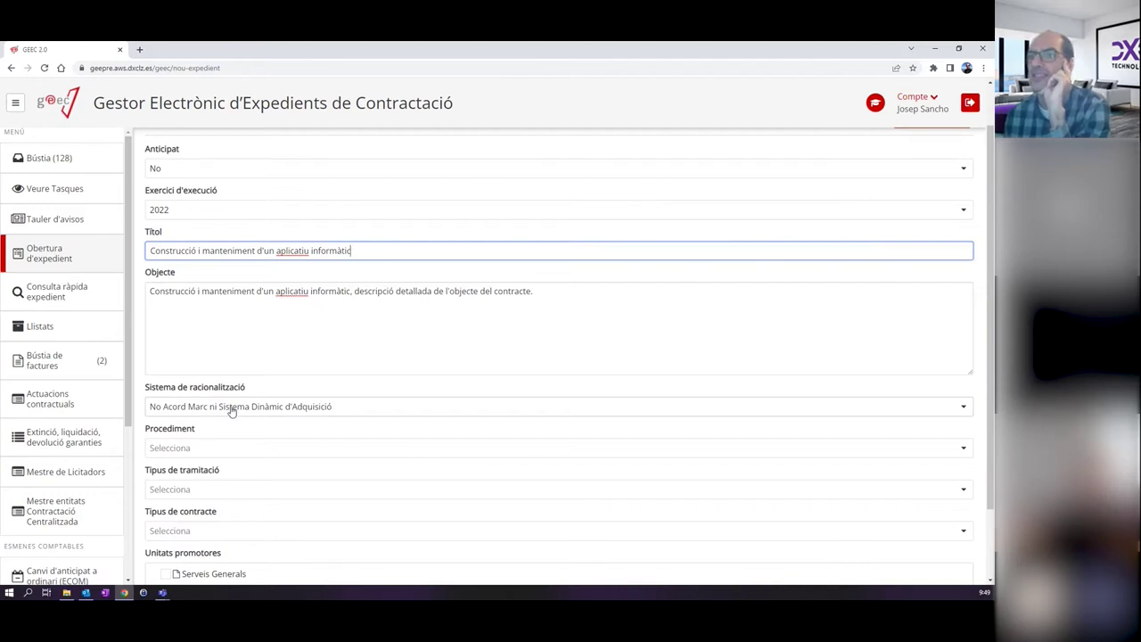
Leave the rationalisation system unchanged and set the procedure to Obert.
{"action": "left_click", "coordinate": [231, 409]}
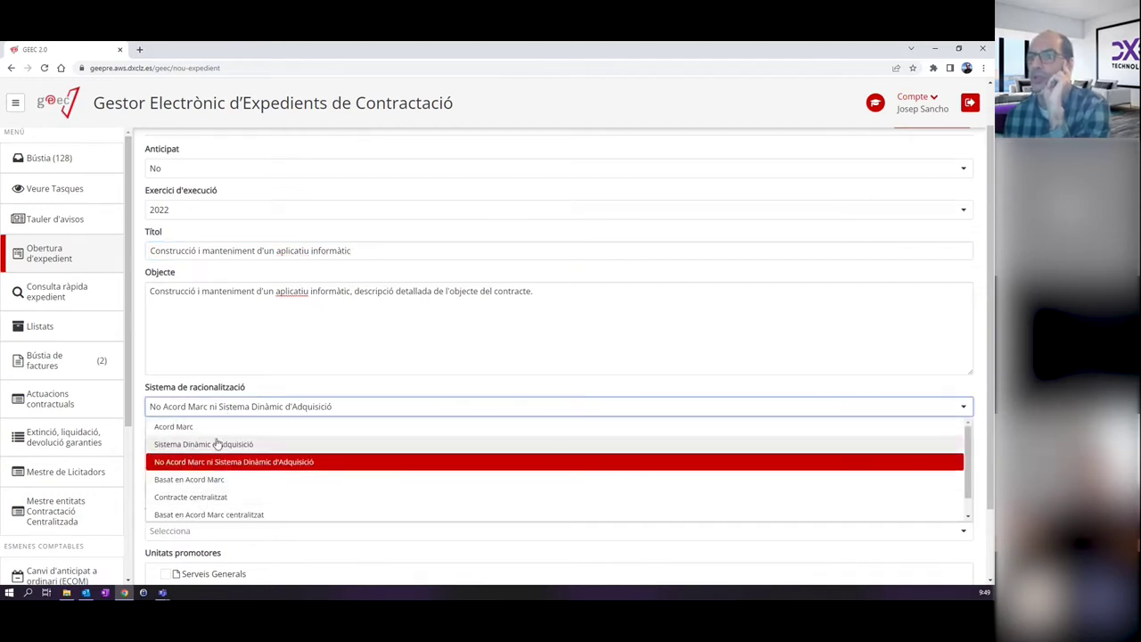
{"action": "left_click", "coordinate": [308, 383]}
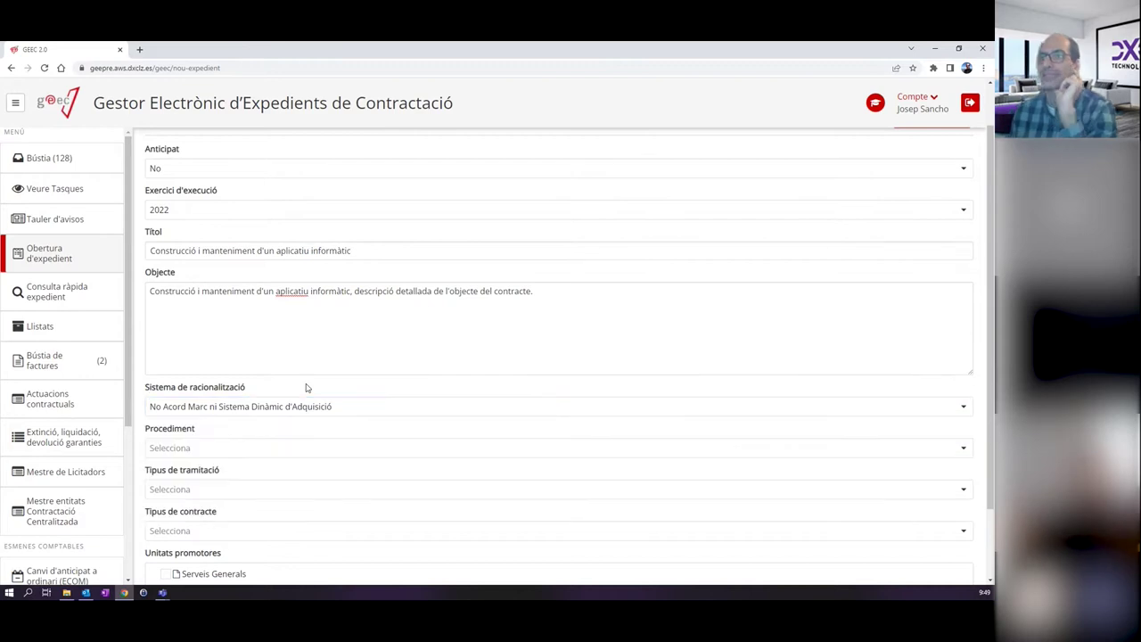
{"action": "scroll", "coordinate": [285, 401], "scroll_direction": "down", "scroll_amount": 1}
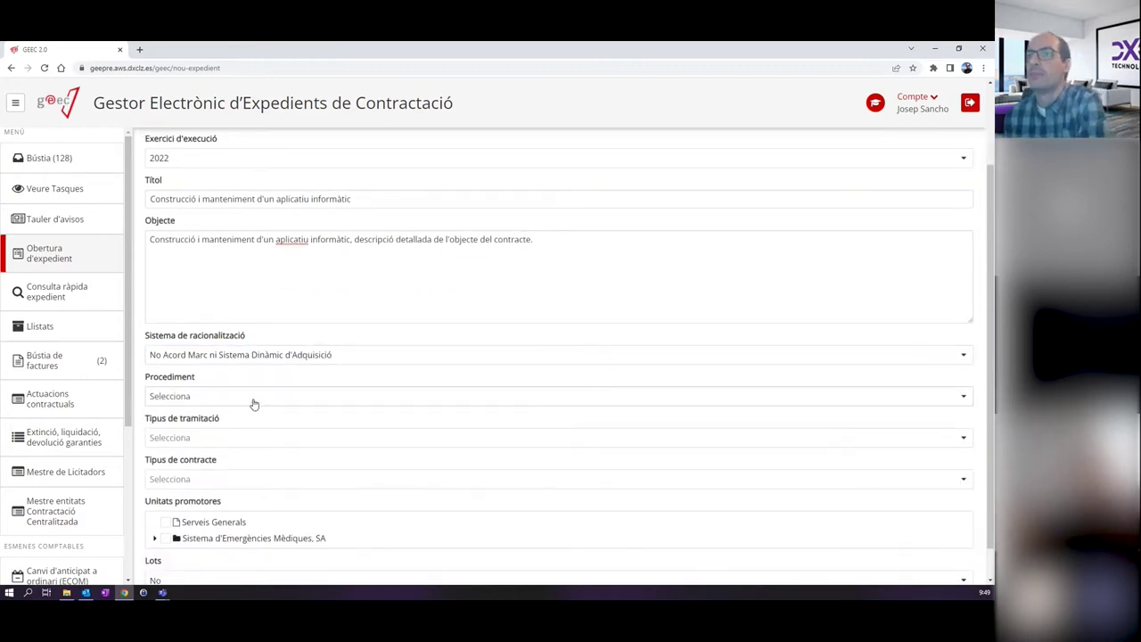
{"action": "left_click", "coordinate": [254, 405]}
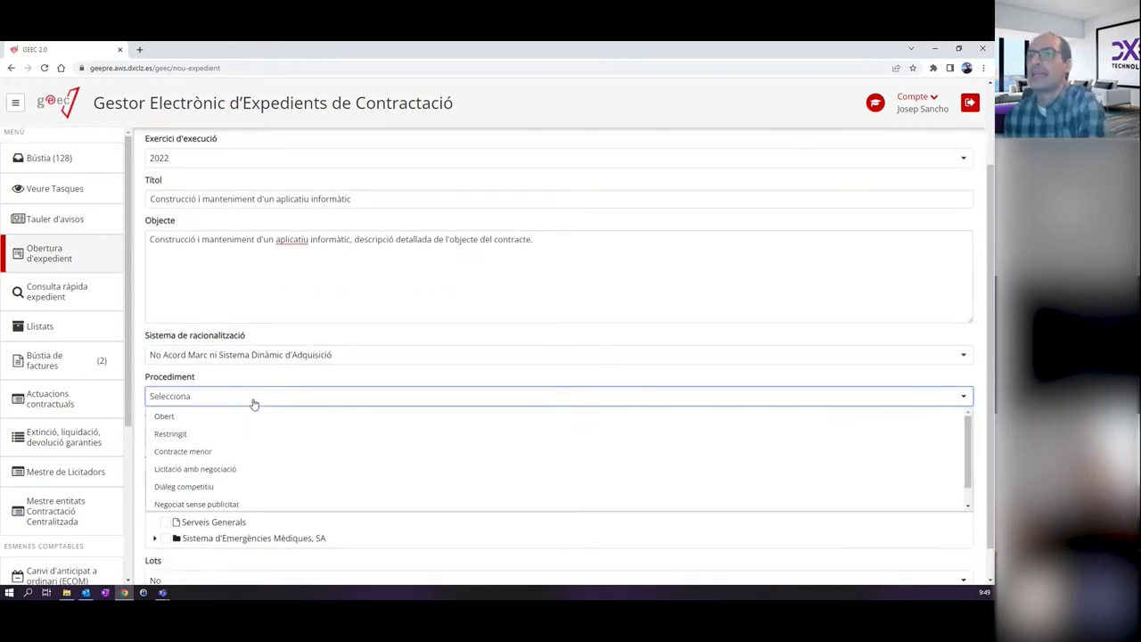
{"action": "left_click", "coordinate": [190, 417]}
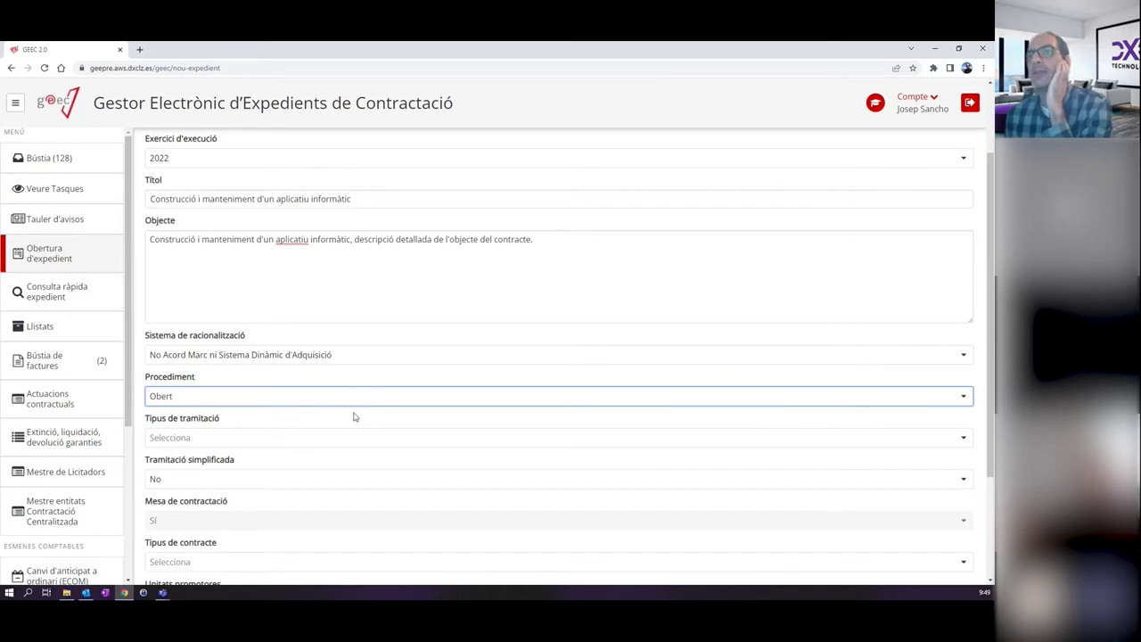
Set the processing type to Ordinària, with simplified processing left at No.
{"action": "left_click", "coordinate": [278, 437]}
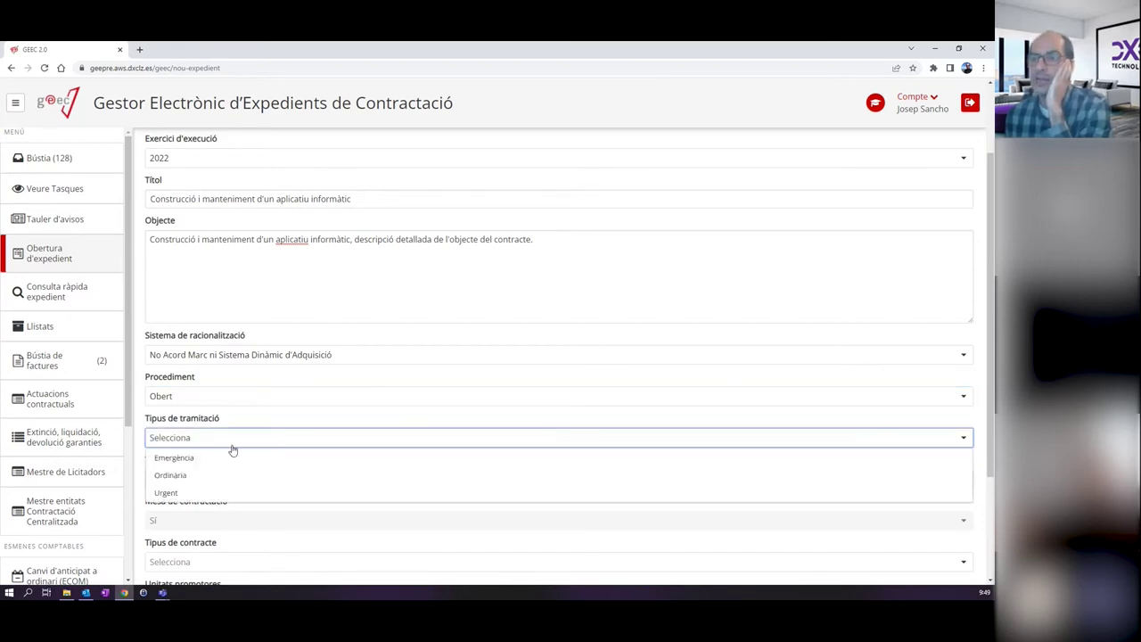
{"action": "left_click", "coordinate": [207, 478]}
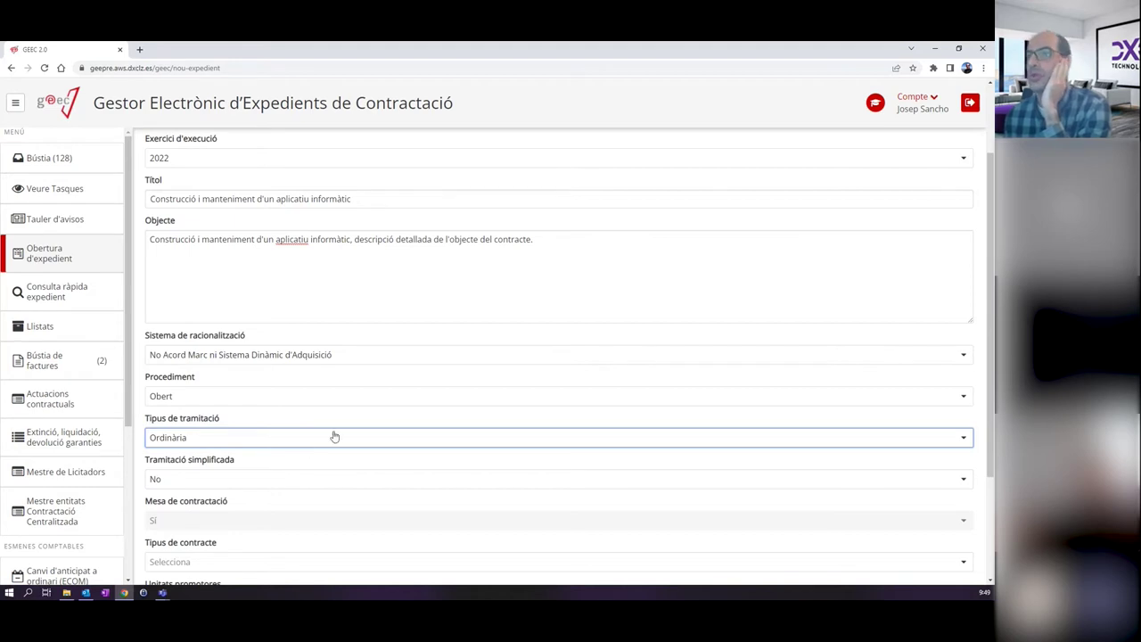
{"action": "scroll", "coordinate": [336, 436], "scroll_direction": "down", "scroll_amount": 1}
{"action": "scroll", "coordinate": [336, 435], "scroll_direction": "down", "scroll_amount": 1}
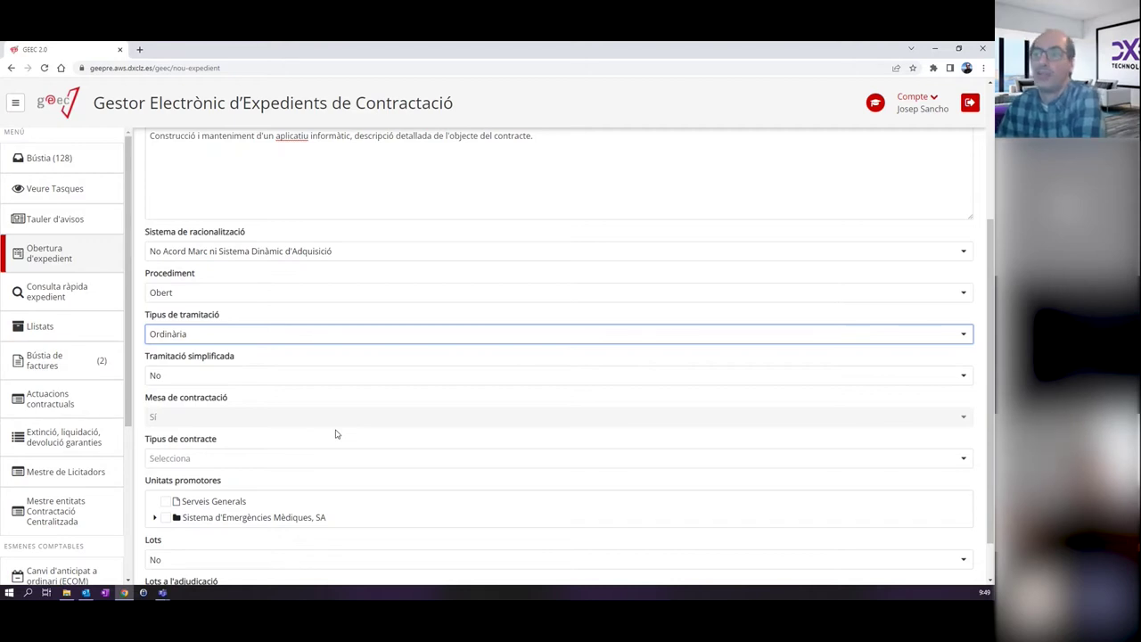
{"action": "left_click", "coordinate": [286, 377]}
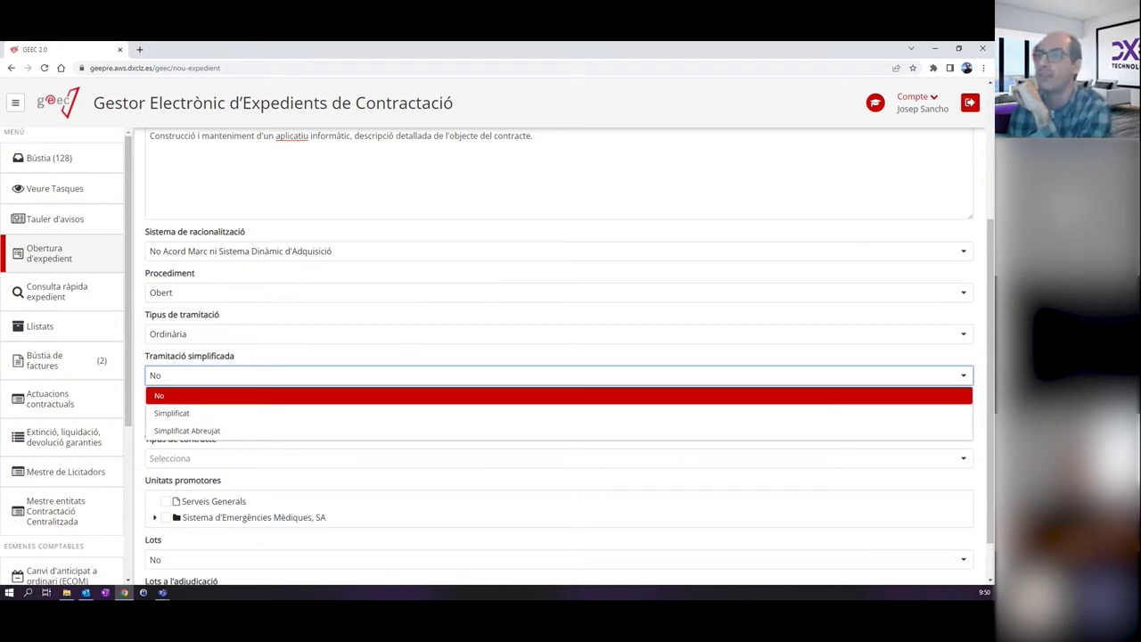
{"action": "left_click", "coordinate": [187, 431]}
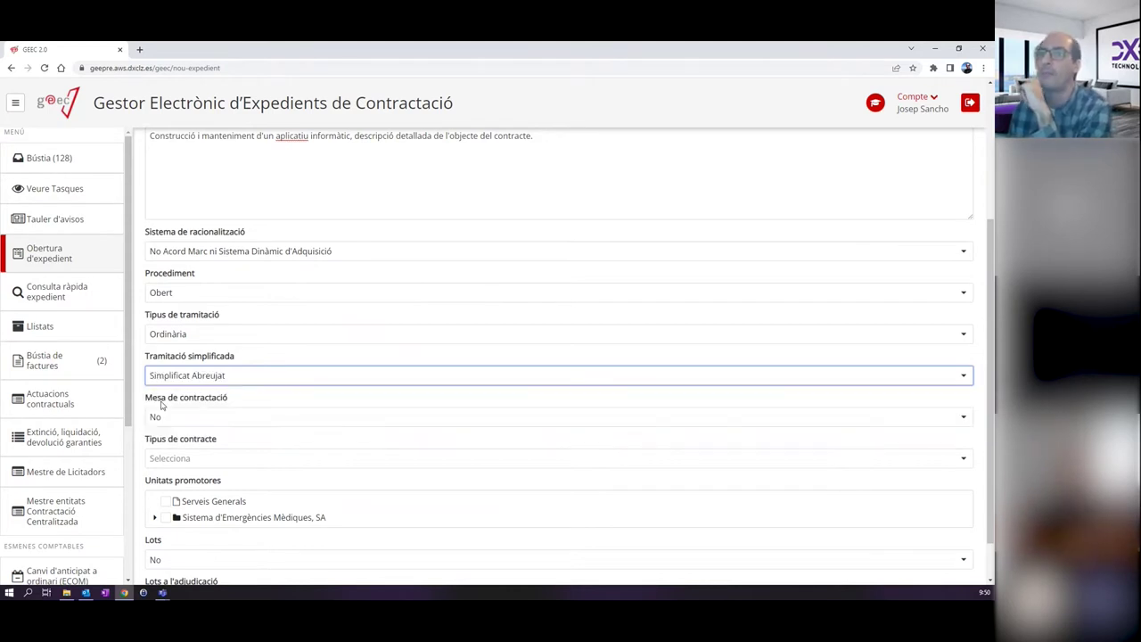
{"action": "left_click", "coordinate": [213, 419]}
{"action": "double_click", "coordinate": [205, 441]}
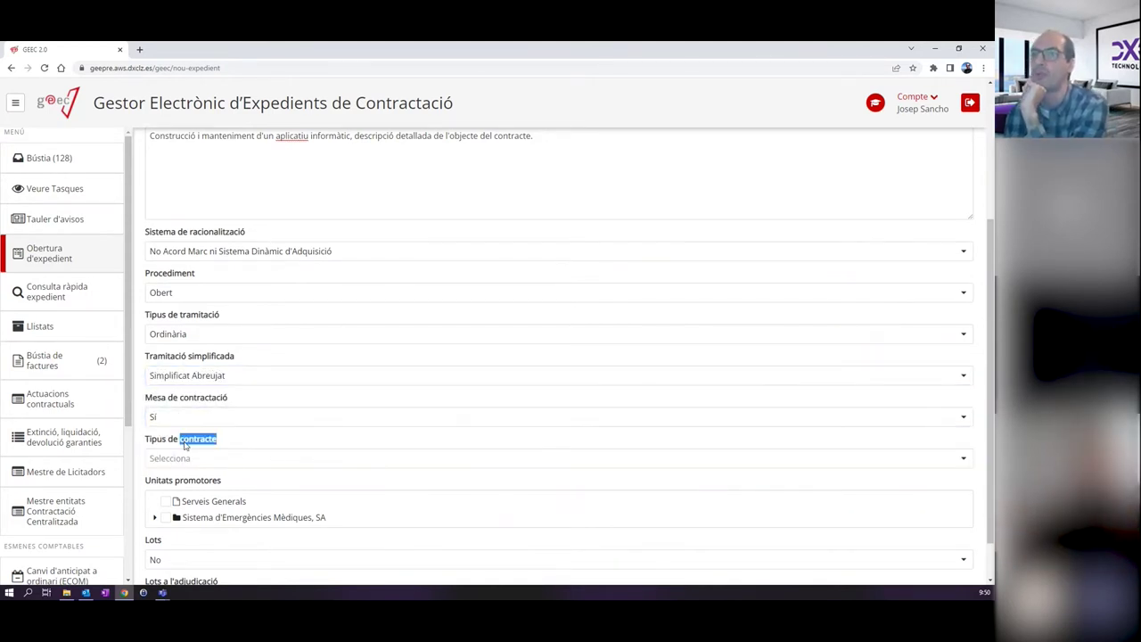
{"action": "left_click", "coordinate": [161, 416]}
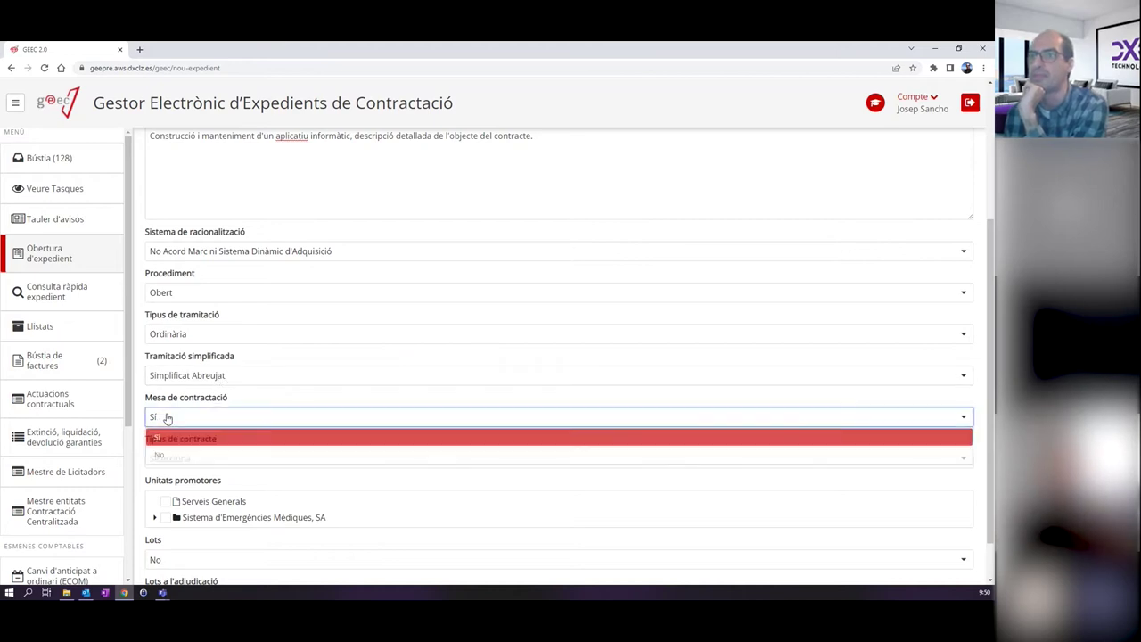
{"action": "left_click", "coordinate": [178, 457]}
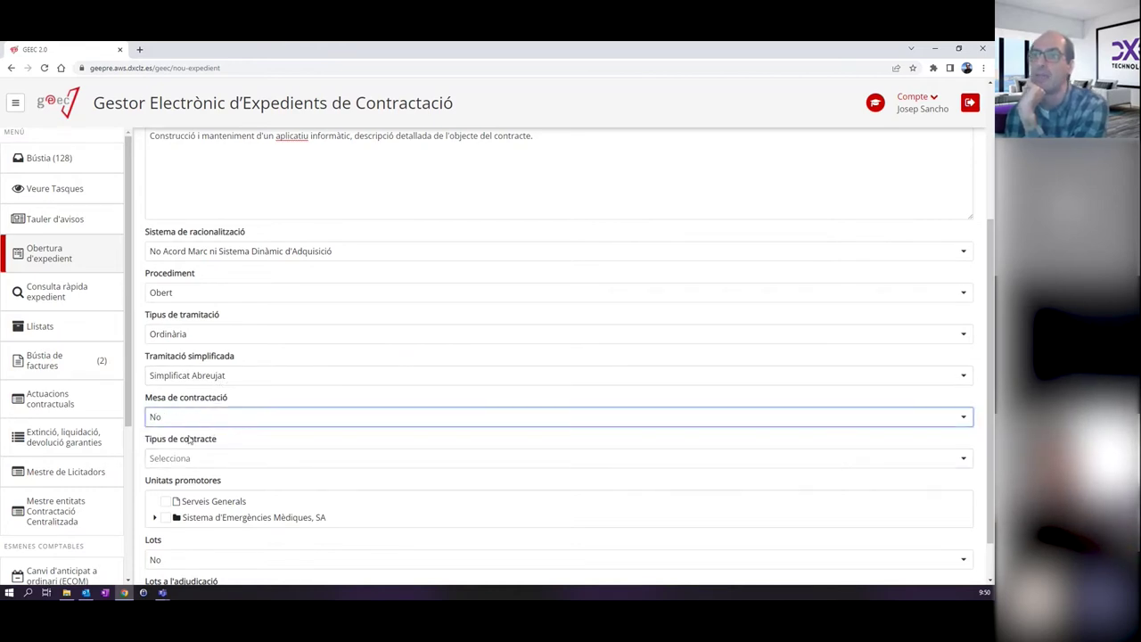
{"action": "left_click", "coordinate": [214, 375]}
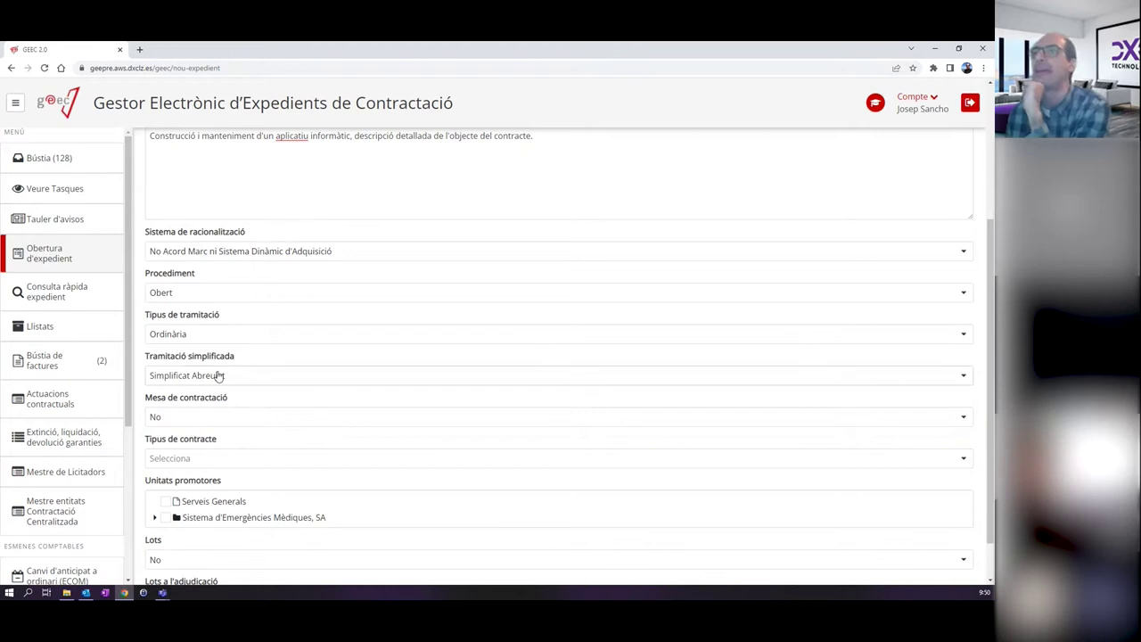
{"action": "left_click", "coordinate": [190, 395]}
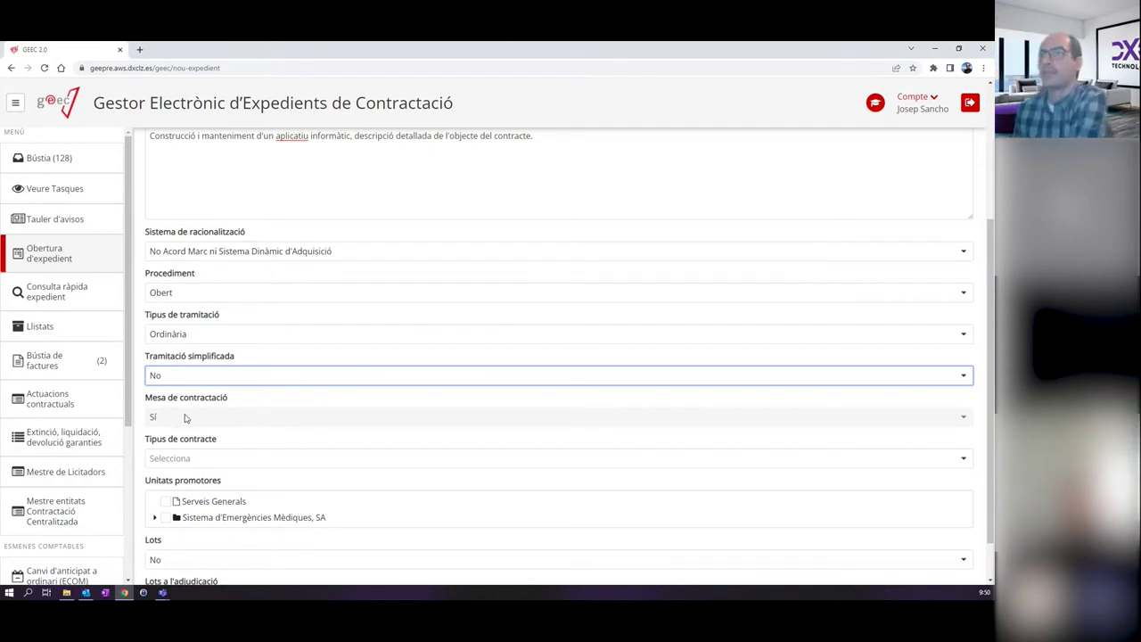
{"action": "left_click", "coordinate": [190, 462]}
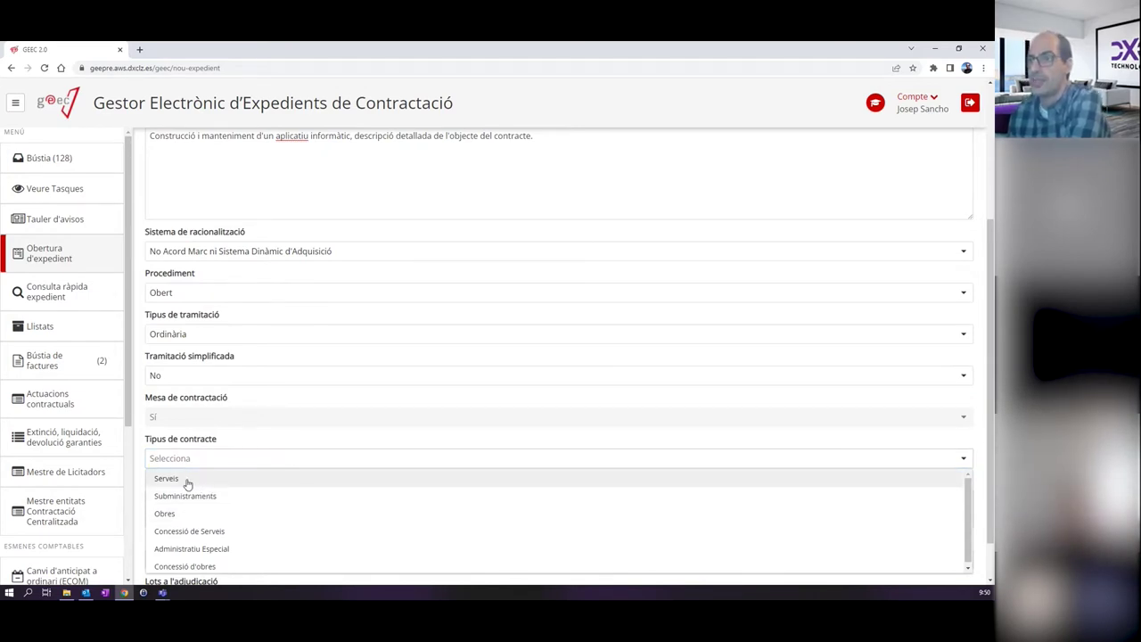
Choose contract type Serveis, tick Serveis Generals as promoting unit, and set Lots to Sí.
{"action": "left_click", "coordinate": [187, 481]}
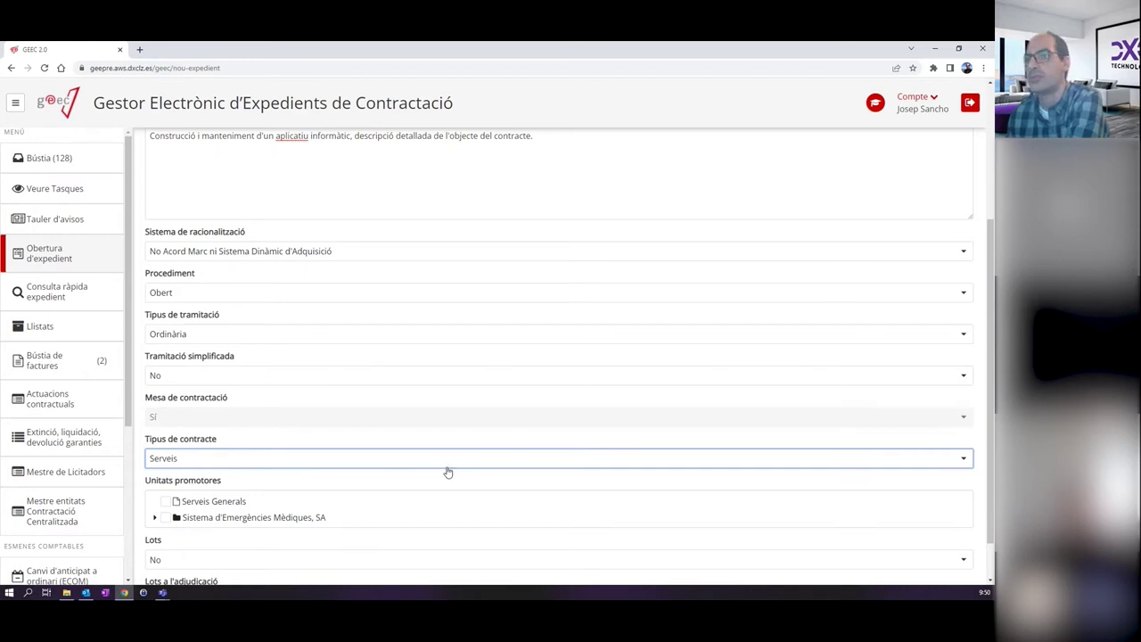
{"action": "scroll", "coordinate": [446, 473], "scroll_direction": "down", "scroll_amount": 1}
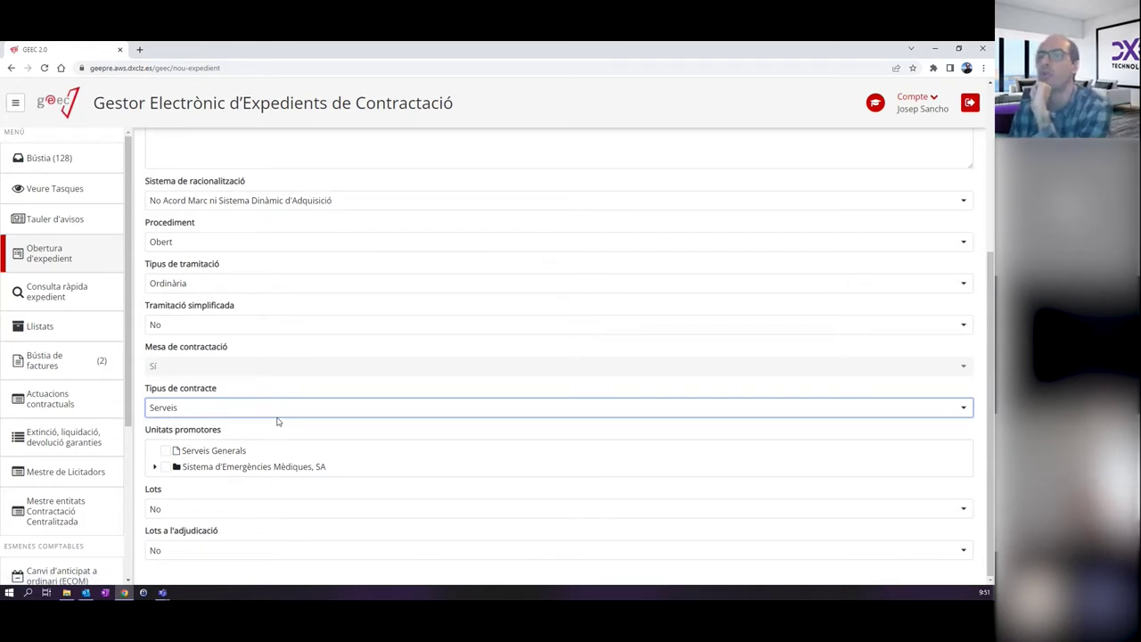
{"action": "scroll", "coordinate": [453, 330], "scroll_direction": "up", "scroll_amount": 2}
{"action": "scroll", "coordinate": [453, 330], "scroll_direction": "down", "scroll_amount": 2}
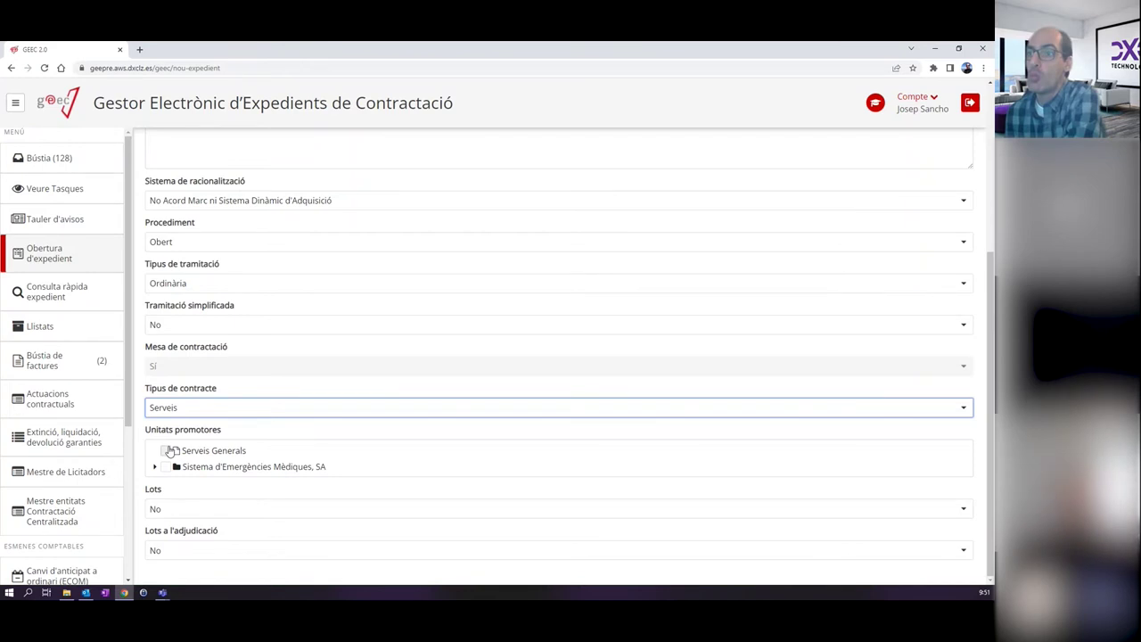
{"action": "left_click", "coordinate": [169, 451]}
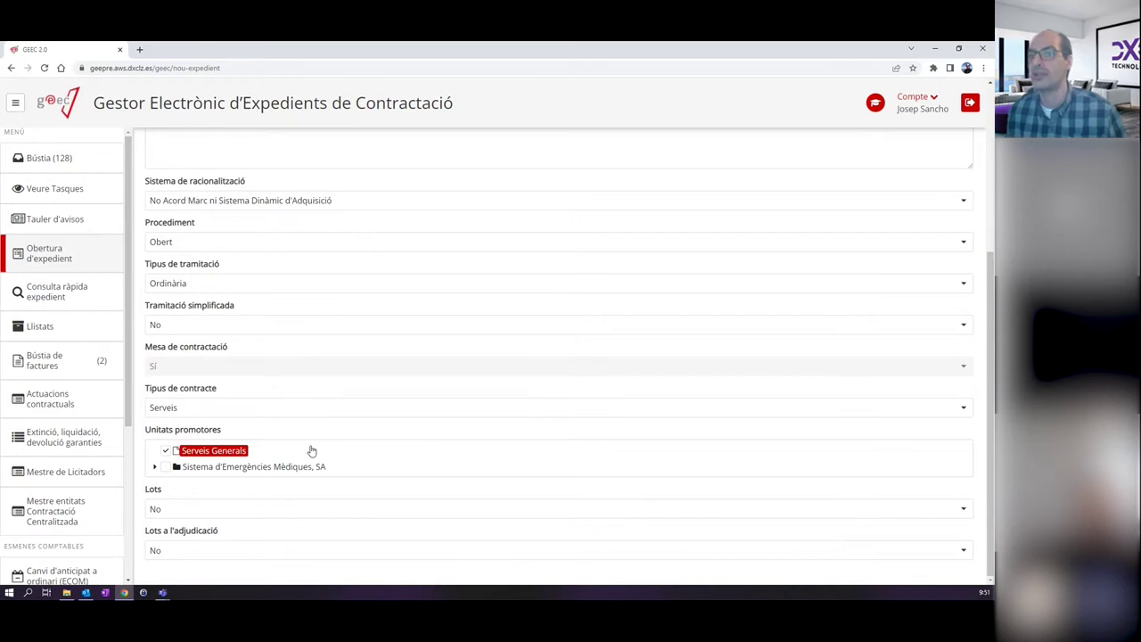
{"action": "left_click", "coordinate": [256, 512]}
{"action": "left_click", "coordinate": [181, 531]}
{"action": "scroll", "coordinate": [284, 495], "scroll_direction": "down", "scroll_amount": 1}
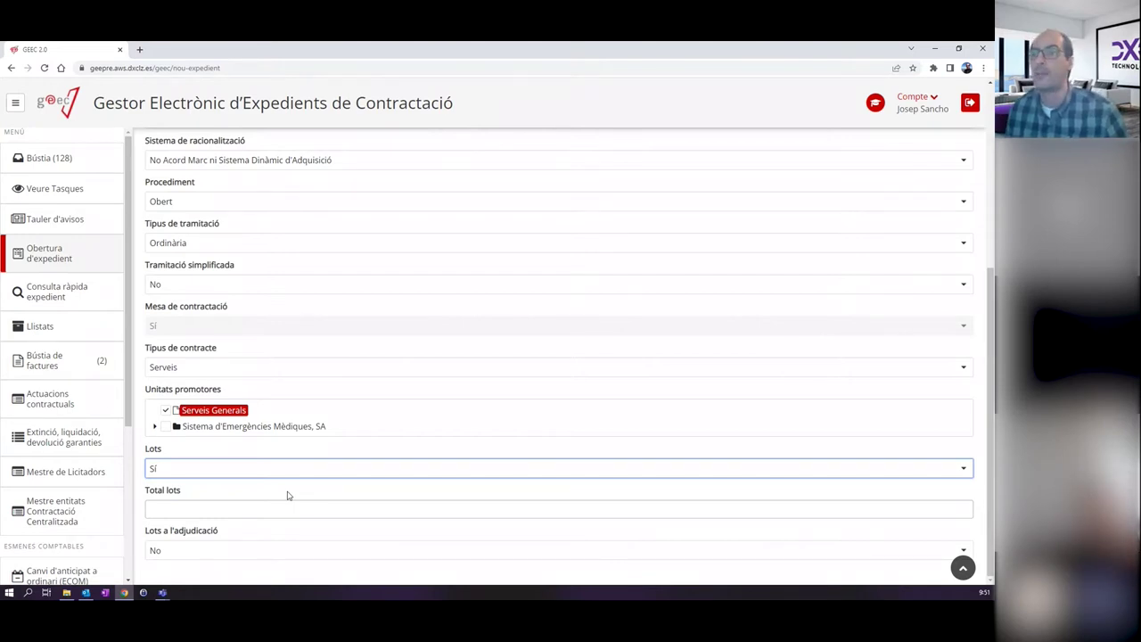
Set the total lots to 2 and give Lot 1 the title 'Desenvolupament'.
{"action": "left_click", "coordinate": [262, 507]}
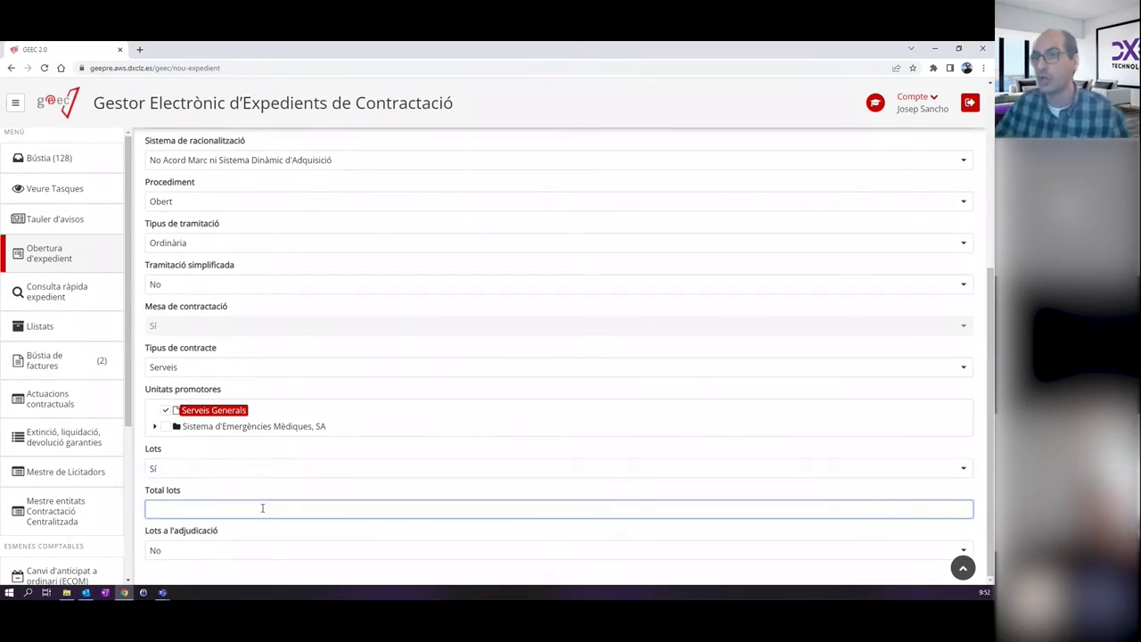
{"action": "type", "text": "2"}
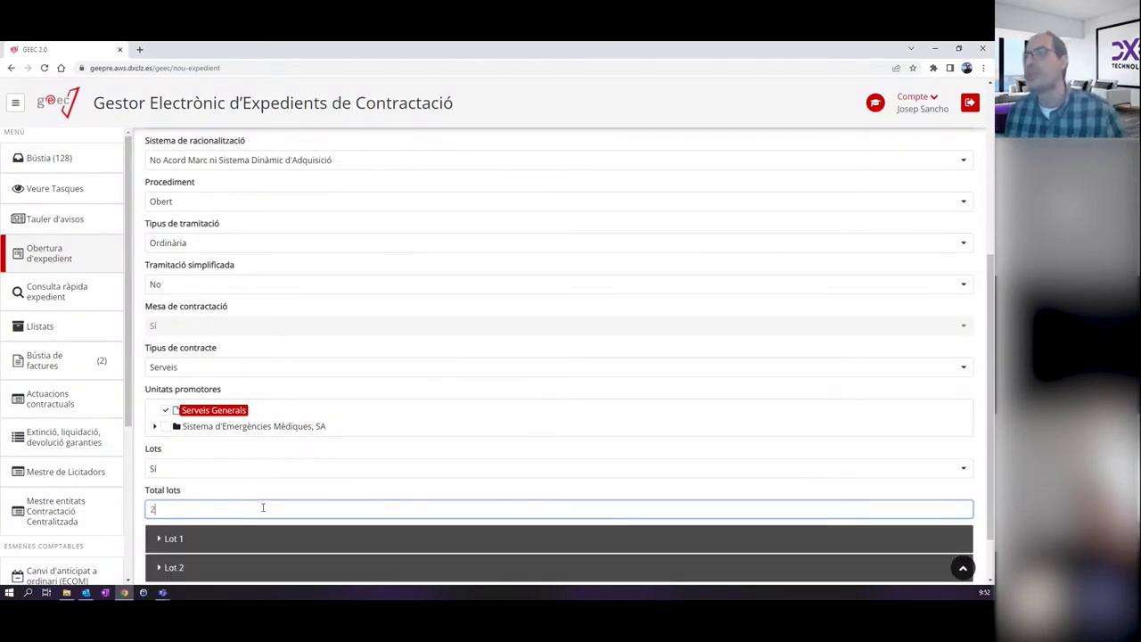
{"action": "scroll", "coordinate": [282, 481], "scroll_direction": "down", "scroll_amount": 1}
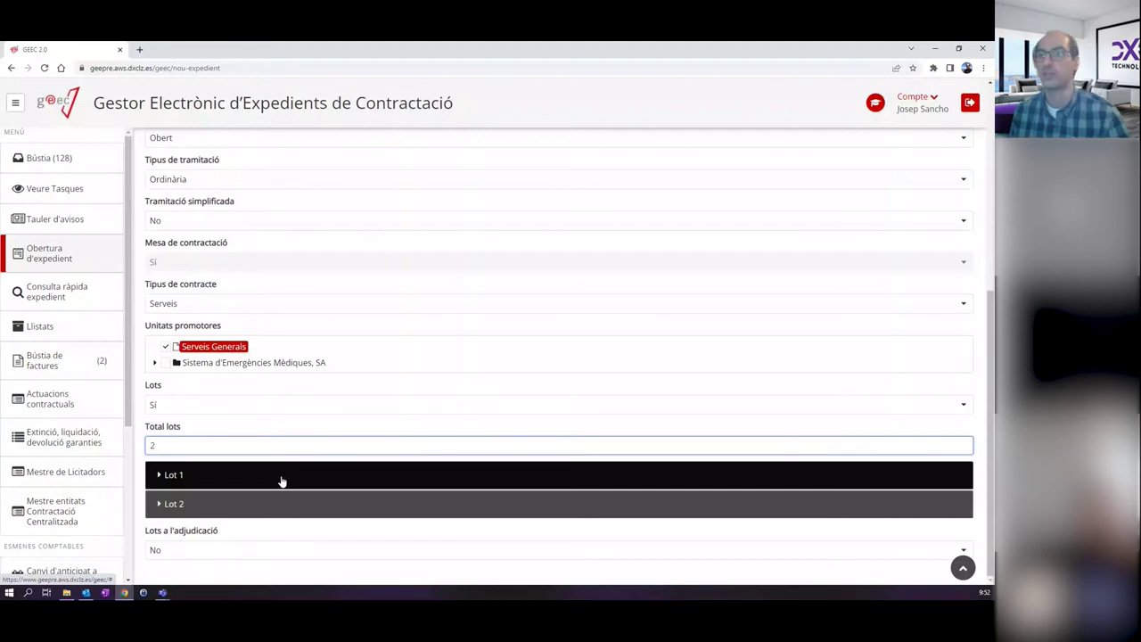
{"action": "left_click", "coordinate": [288, 476]}
{"action": "scroll", "coordinate": [288, 476], "scroll_direction": "down", "scroll_amount": 1}
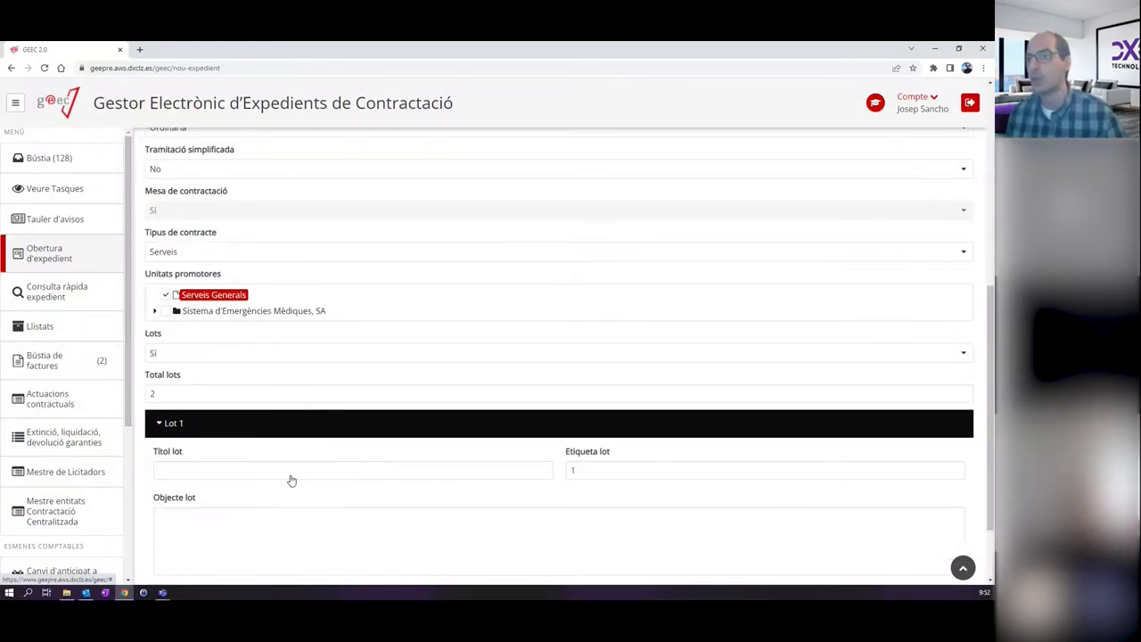
{"action": "left_click", "coordinate": [275, 411]}
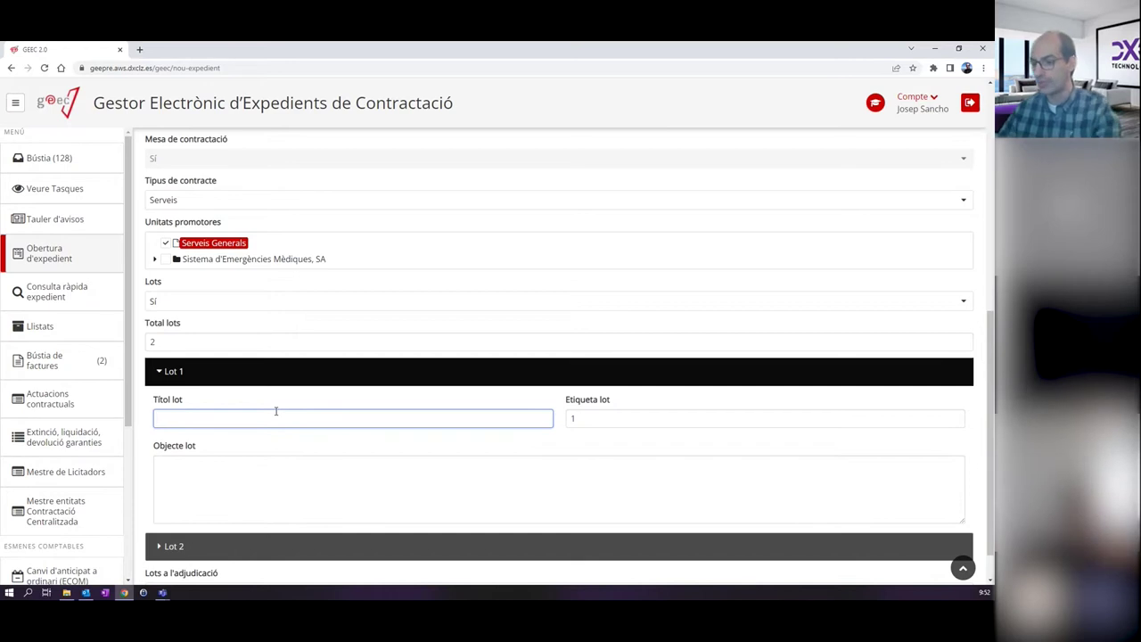
{"action": "type", "text": "D"}
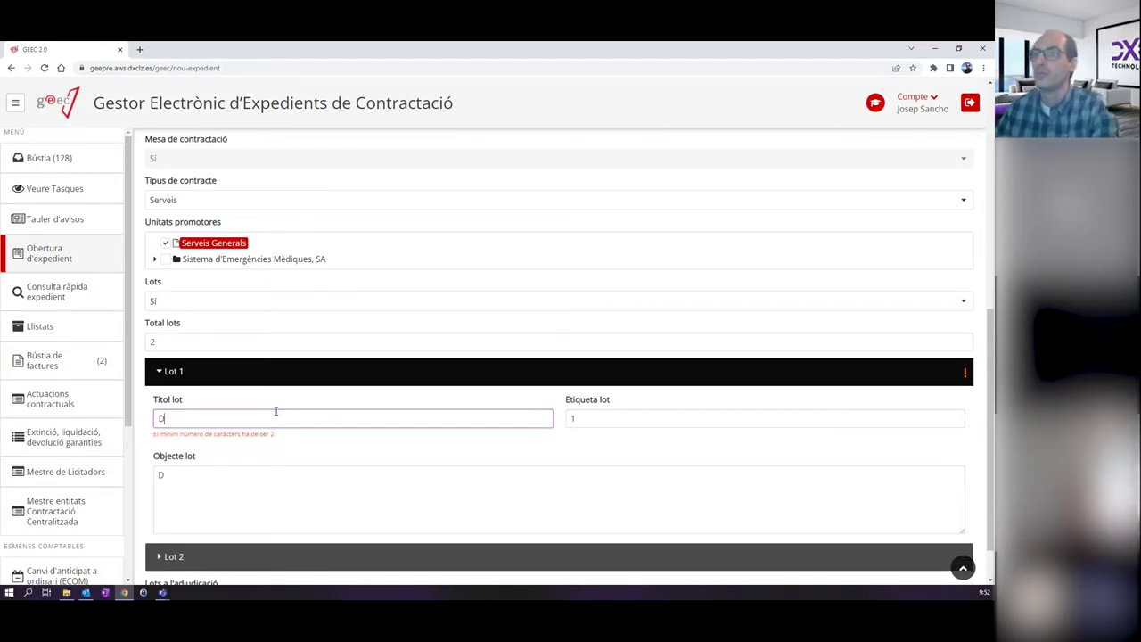
{"action": "type", "text": "esenvolupament"}
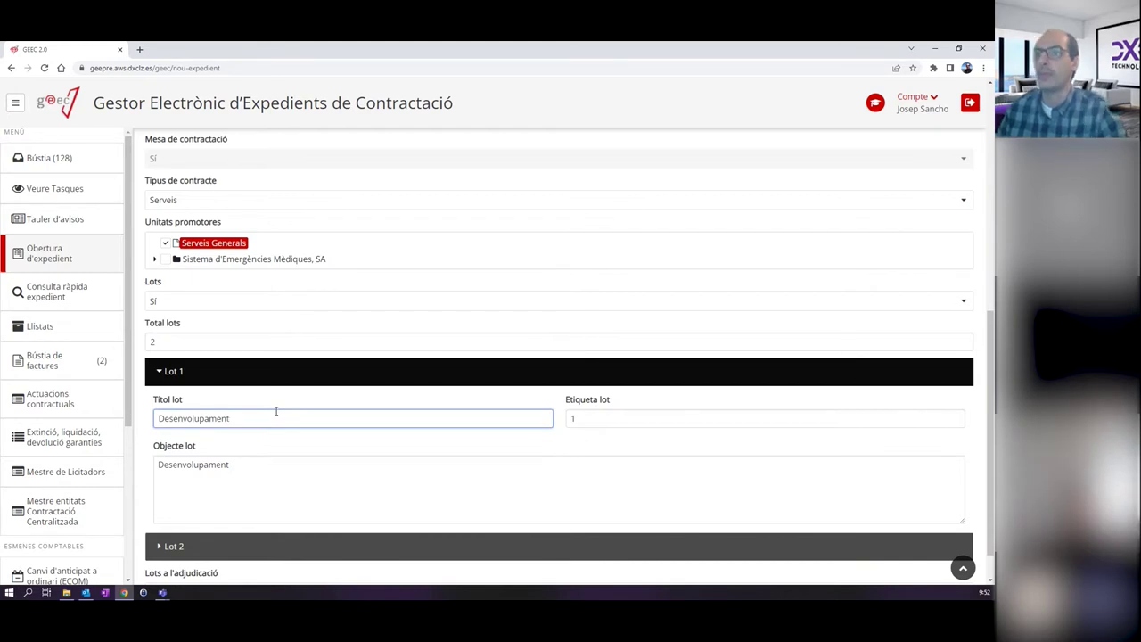
{"action": "left_click", "coordinate": [293, 464]}
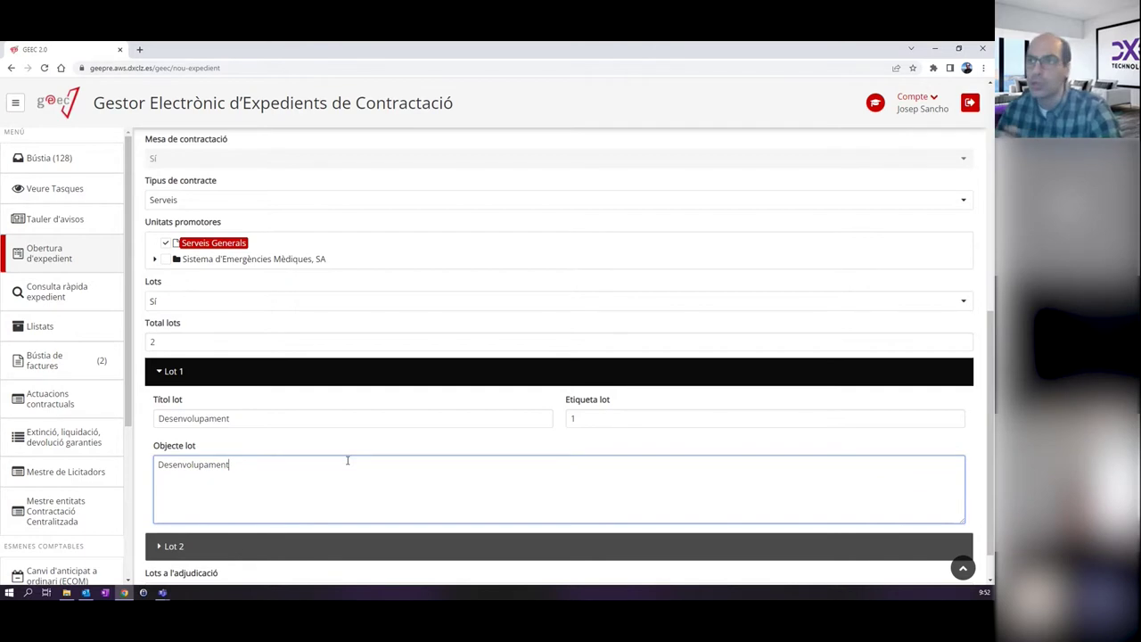
{"action": "scroll", "coordinate": [348, 462], "scroll_direction": "down", "scroll_amount": 1}
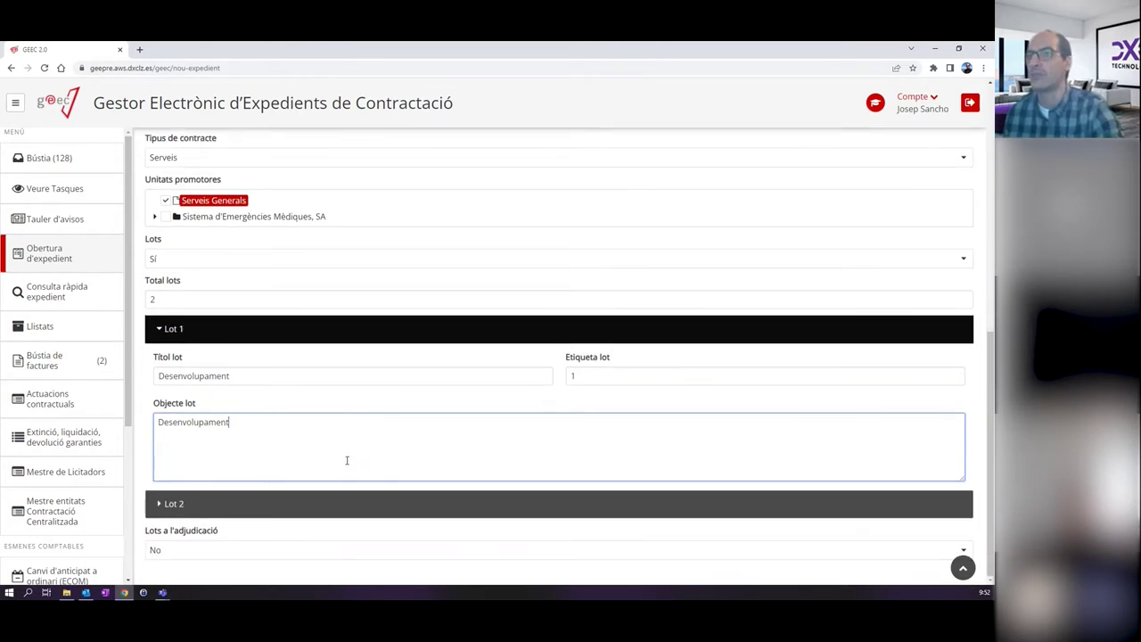
Expand Lot 2 and enter 'Manteniment' as its title.
{"action": "left_click", "coordinate": [189, 506]}
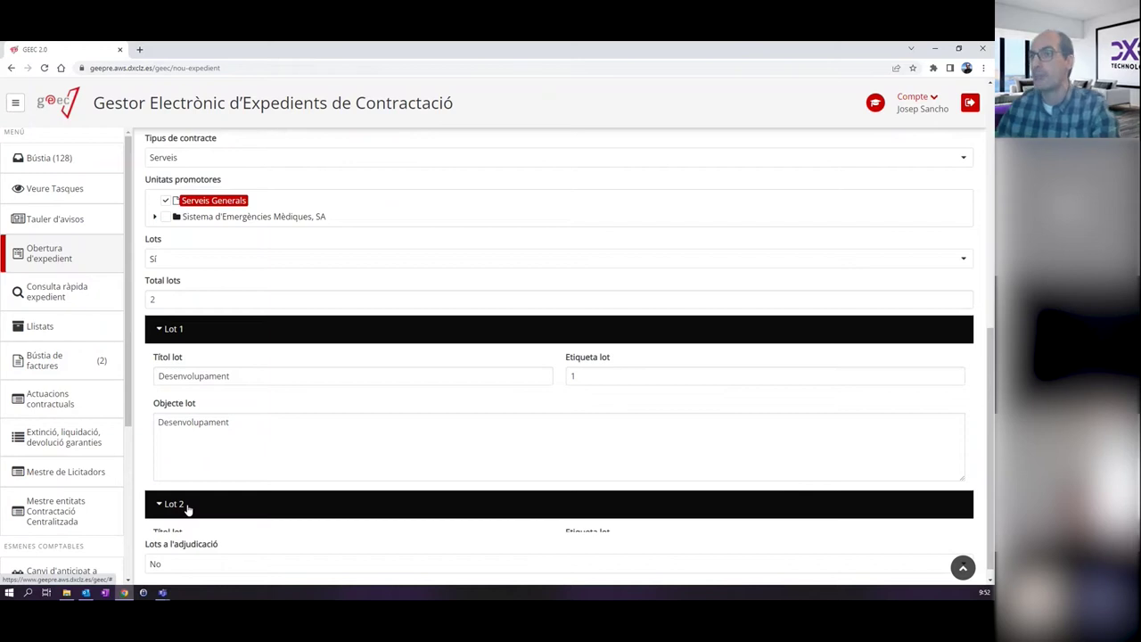
{"action": "scroll", "coordinate": [214, 454], "scroll_direction": "down", "scroll_amount": 3}
{"action": "left_click", "coordinate": [239, 400]}
{"action": "type", "text": "M"}
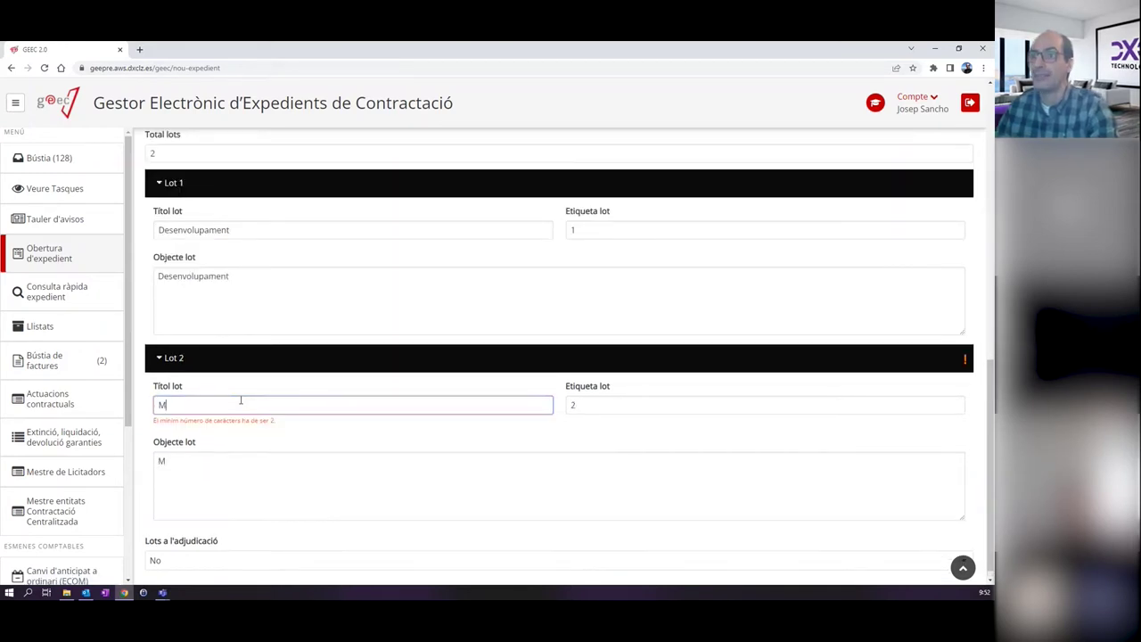
{"action": "type", "text": "anteniment"}
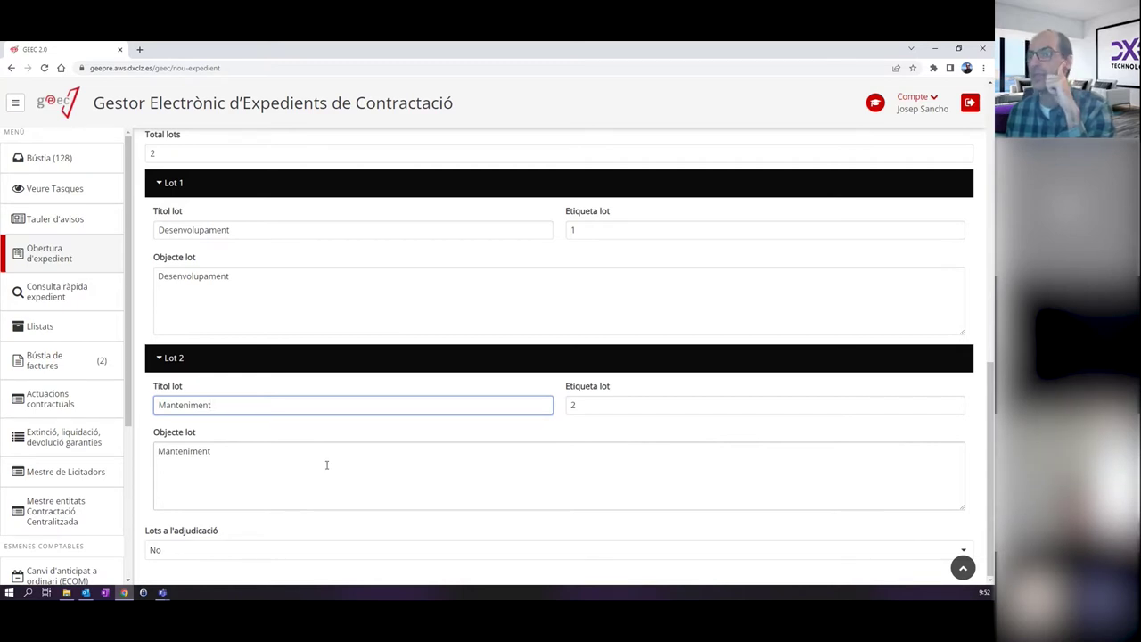
Submit the completed form with Iniciar expedient to create case CEO-2022-18.
{"action": "scroll", "coordinate": [338, 463], "scroll_direction": "up", "scroll_amount": 3}
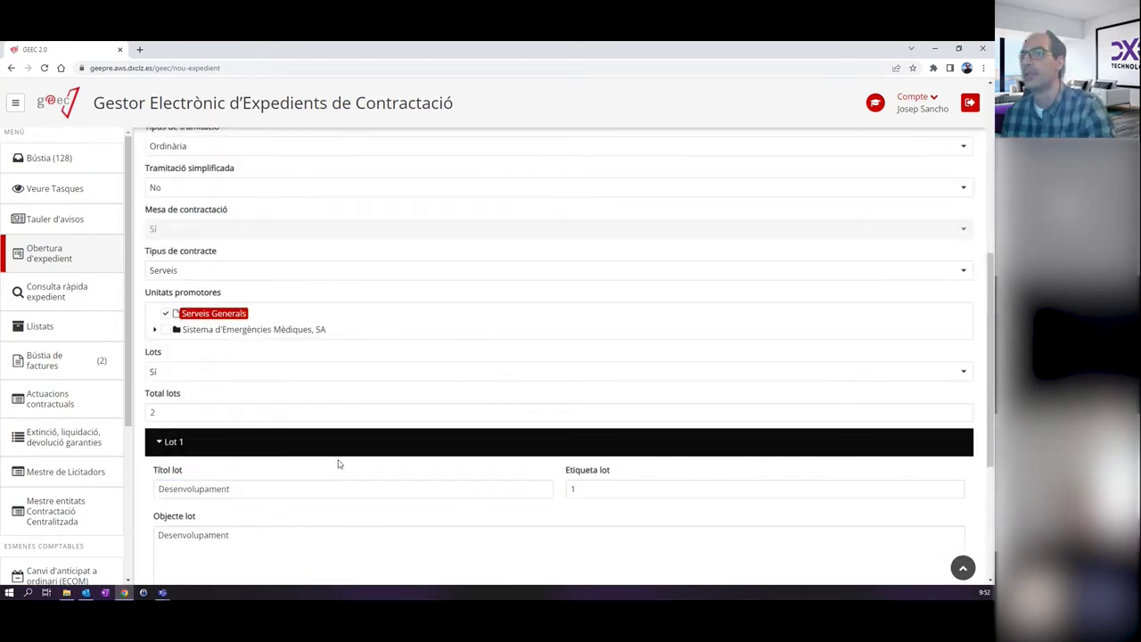
{"action": "scroll", "coordinate": [337, 463], "scroll_direction": "down", "scroll_amount": 1}
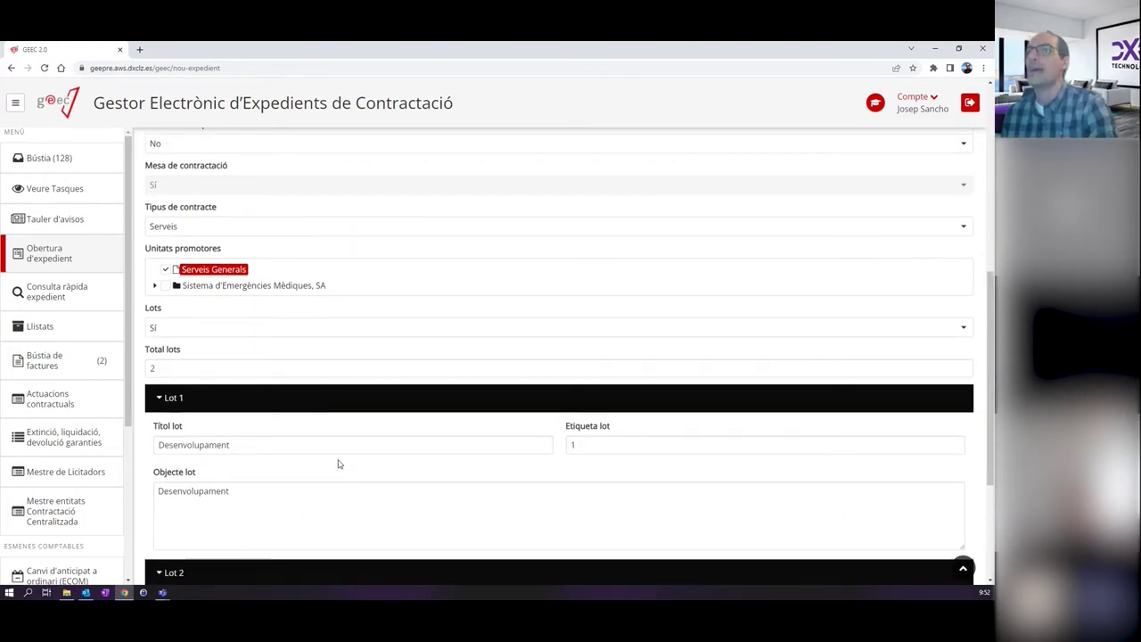
{"action": "scroll", "coordinate": [362, 403], "scroll_direction": "down", "scroll_amount": 2}
{"action": "scroll", "coordinate": [362, 406], "scroll_direction": "up", "scroll_amount": 5}
{"action": "scroll", "coordinate": [362, 405], "scroll_direction": "up", "scroll_amount": 3}
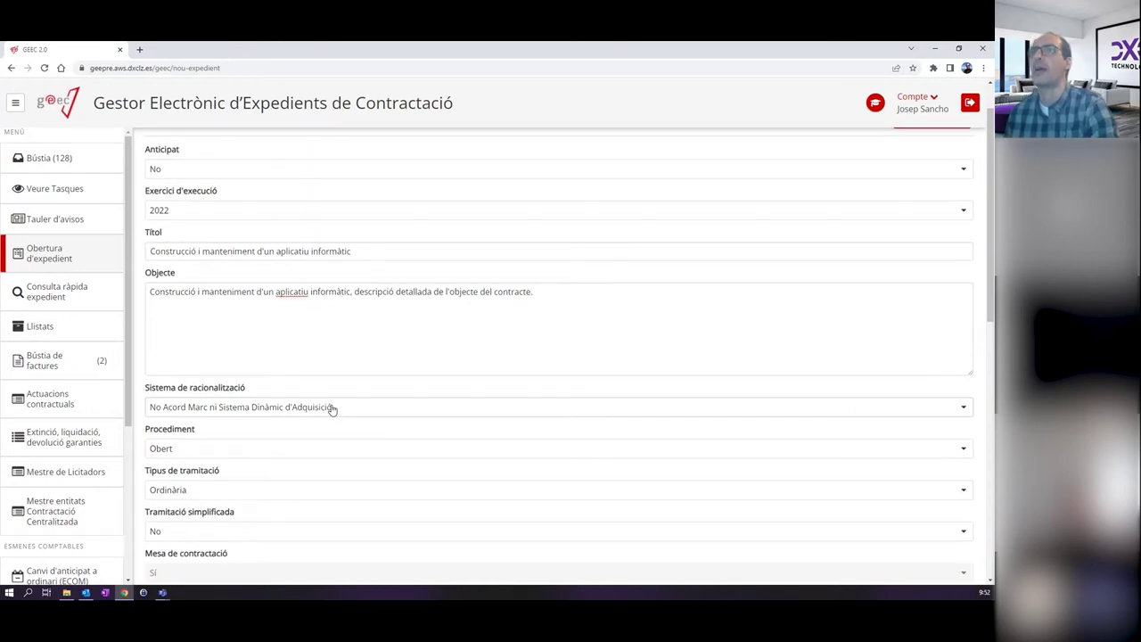
{"action": "scroll", "coordinate": [330, 408], "scroll_direction": "up", "scroll_amount": 1}
{"action": "scroll", "coordinate": [331, 409], "scroll_direction": "down", "scroll_amount": 2}
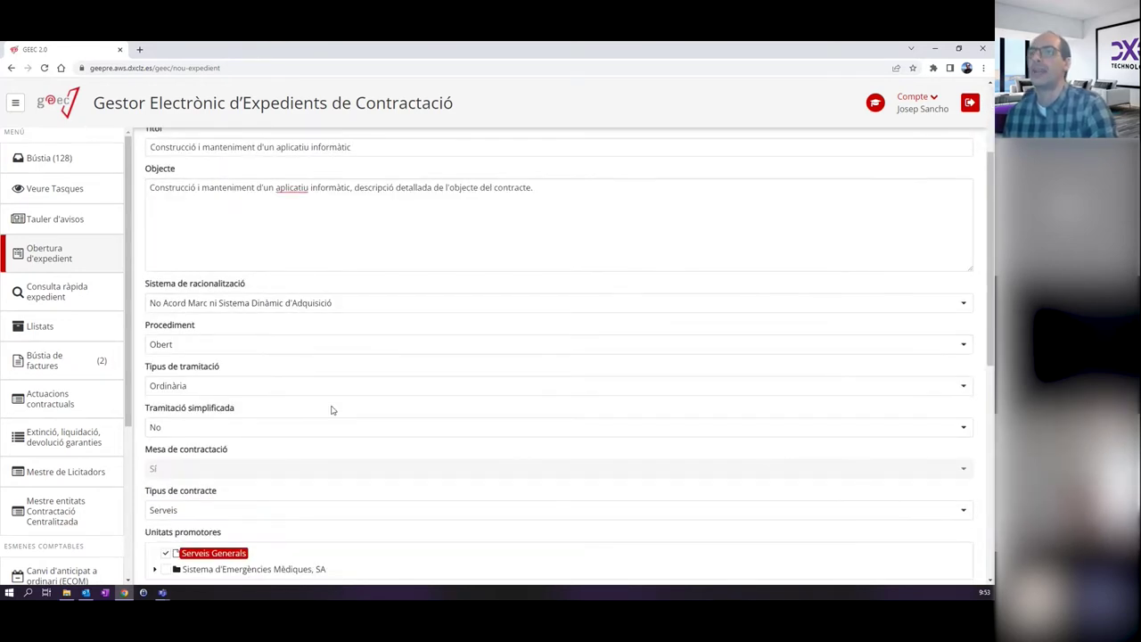
{"action": "scroll", "coordinate": [331, 408], "scroll_direction": "down", "scroll_amount": 2}
{"action": "scroll", "coordinate": [331, 407], "scroll_direction": "up", "scroll_amount": 5}
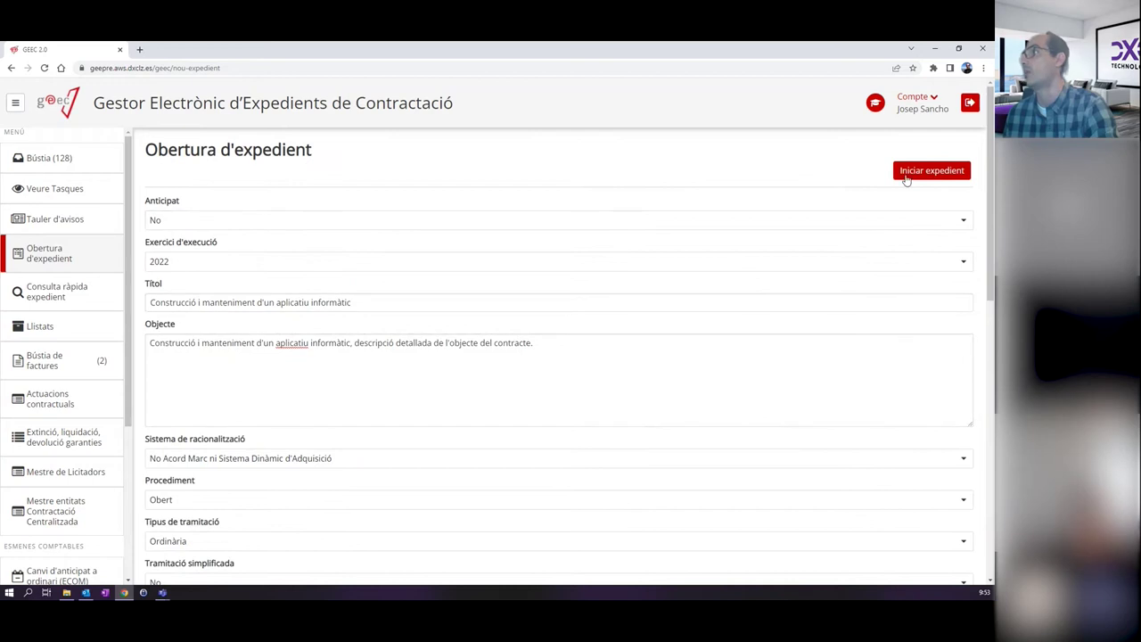
{"action": "left_click", "coordinate": [909, 175]}
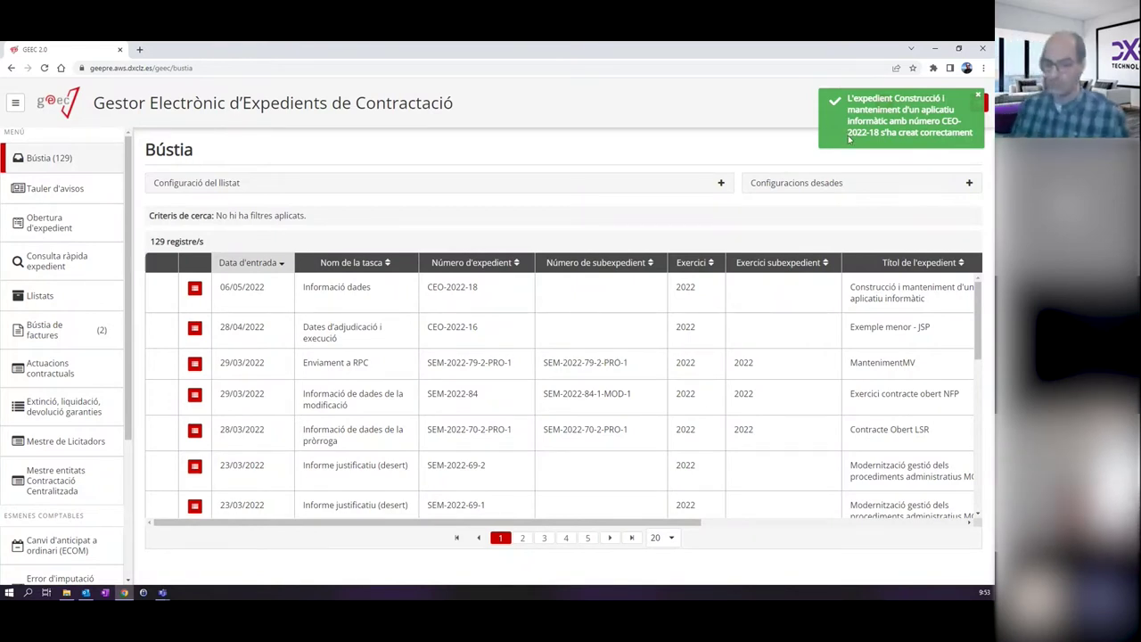
Dismiss the creation notice and enter CEO-2022-18 in the expedient number filter.
{"action": "left_click", "coordinate": [848, 139]}
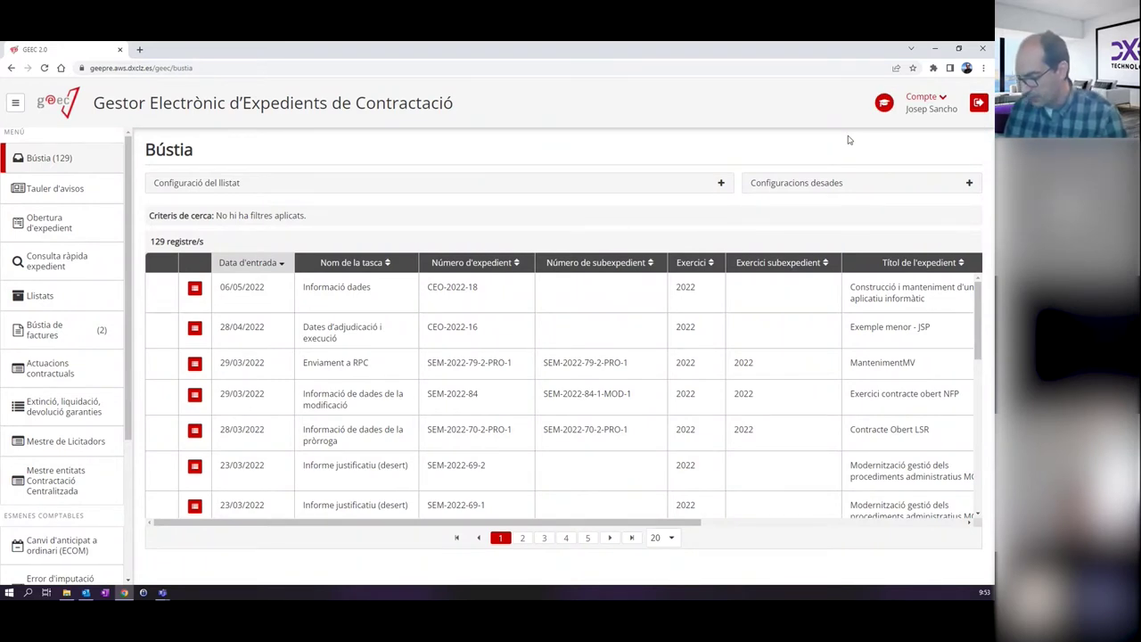
{"action": "left_click", "coordinate": [354, 181]}
{"action": "left_click", "coordinate": [414, 291]}
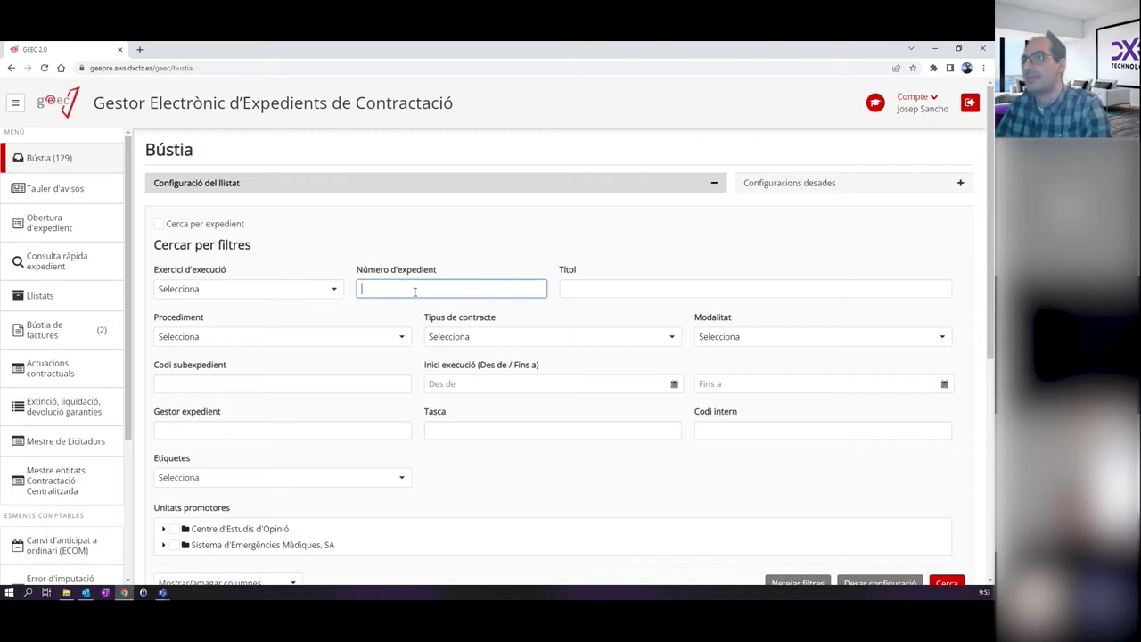
{"action": "type", "text": "CEO-2022-"}
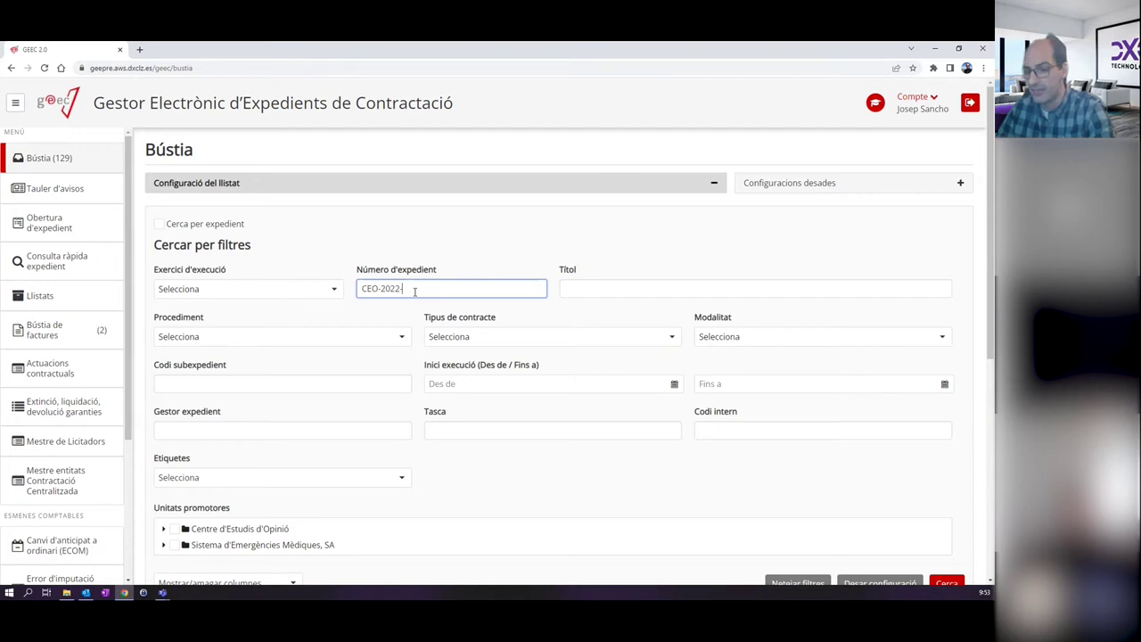
{"action": "type", "text": "18"}
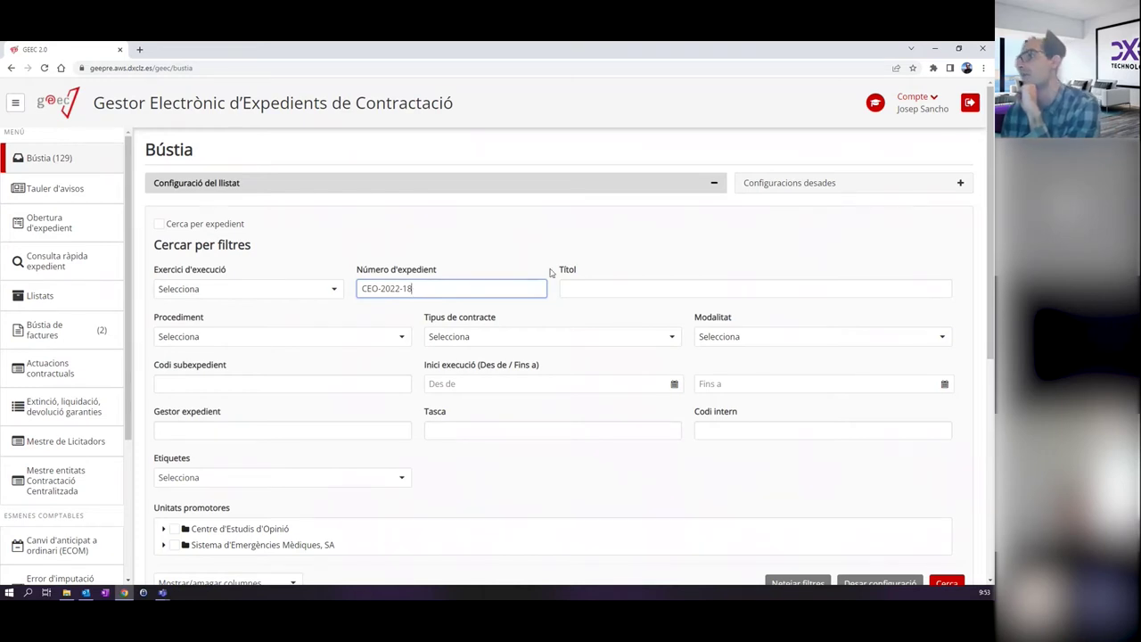
Run the inbox search for expedient CEO-2022-18.
{"action": "scroll", "coordinate": [549, 272], "scroll_direction": "down", "scroll_amount": 1}
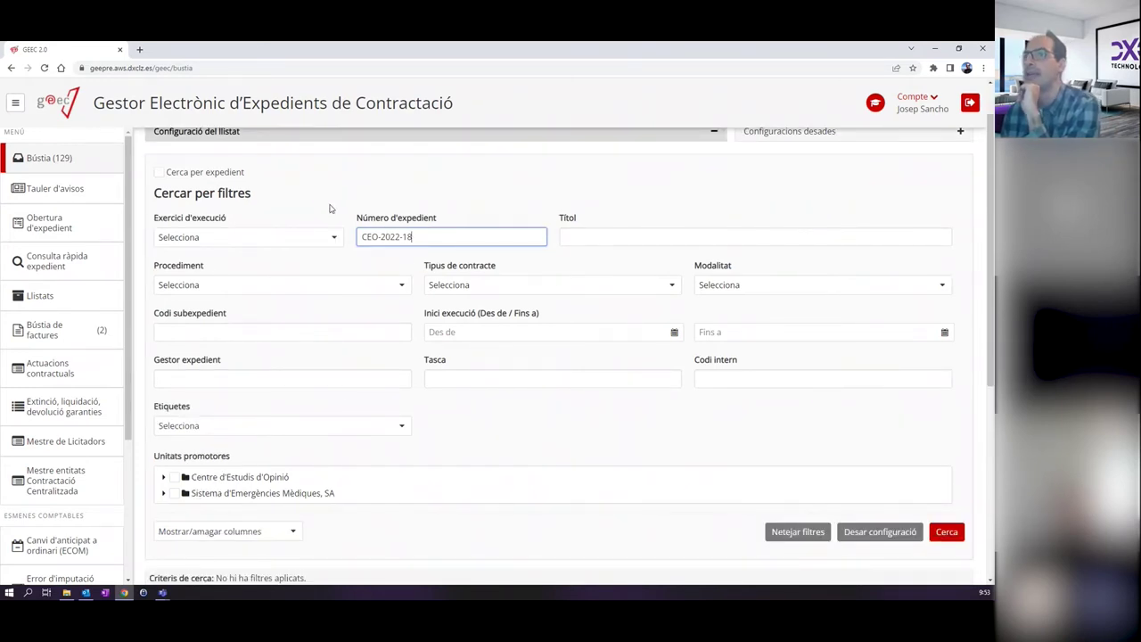
{"action": "scroll", "coordinate": [515, 364], "scroll_direction": "down", "scroll_amount": 4}
{"action": "scroll", "coordinate": [535, 365], "scroll_direction": "up", "scroll_amount": 4}
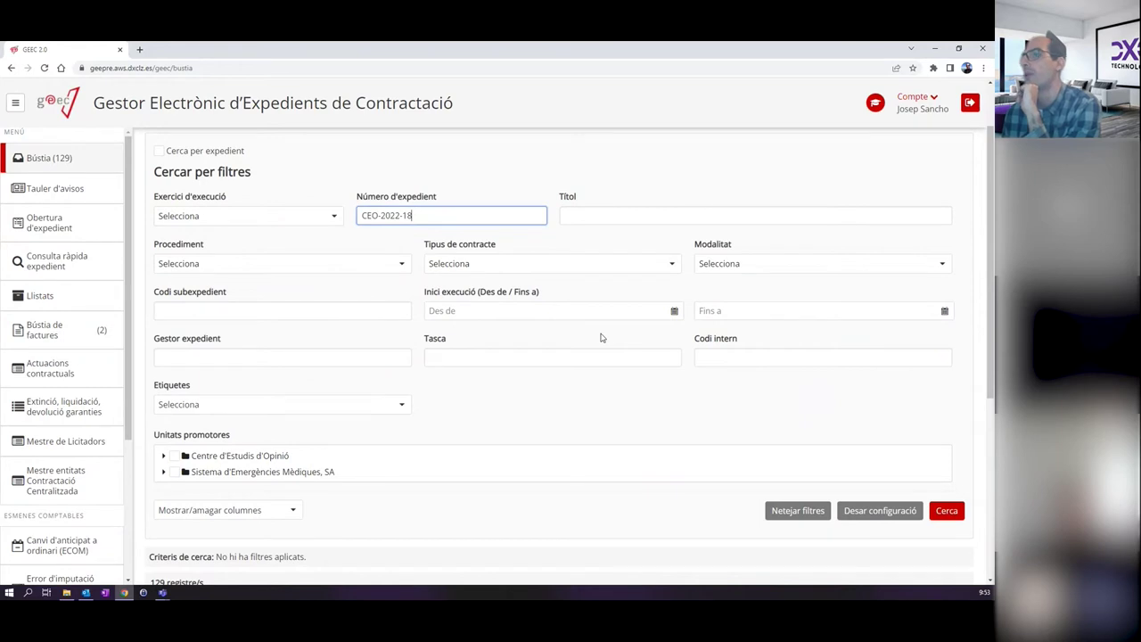
{"action": "scroll", "coordinate": [601, 337], "scroll_direction": "up", "scroll_amount": 1}
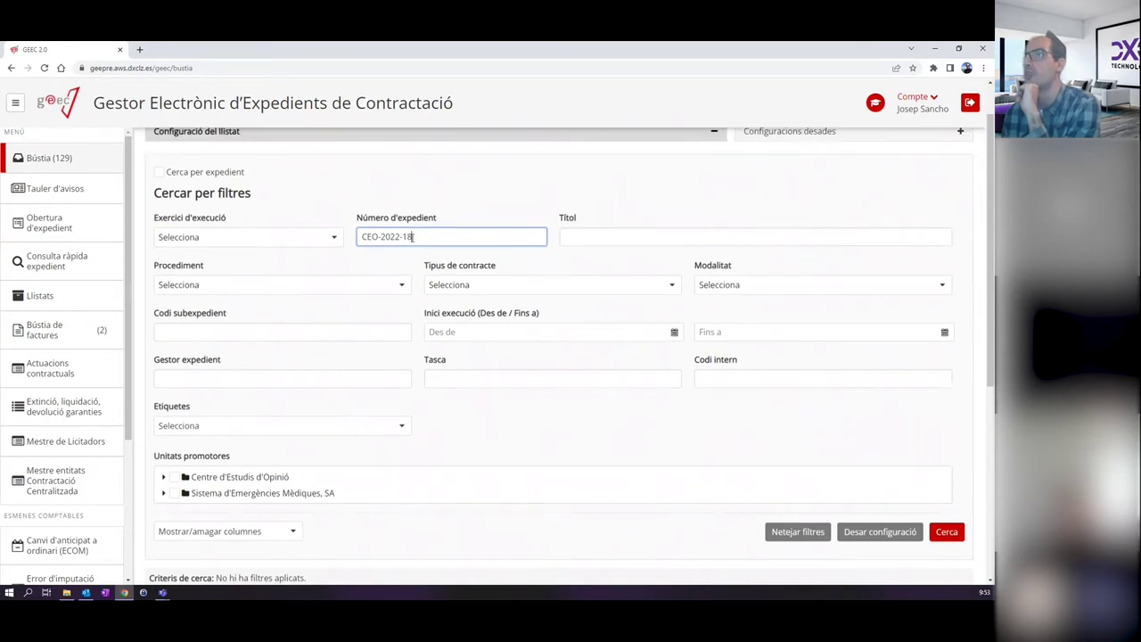
{"action": "left_click_drag", "start_coordinate": [448, 244], "coordinate": [337, 242]}
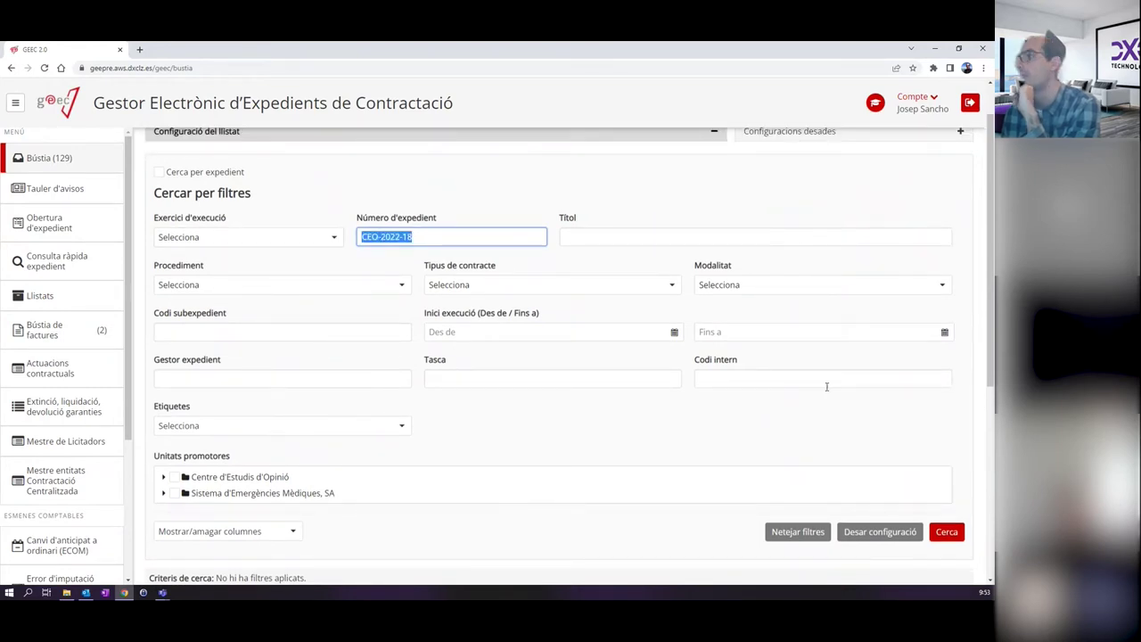
{"action": "left_click", "coordinate": [947, 532]}
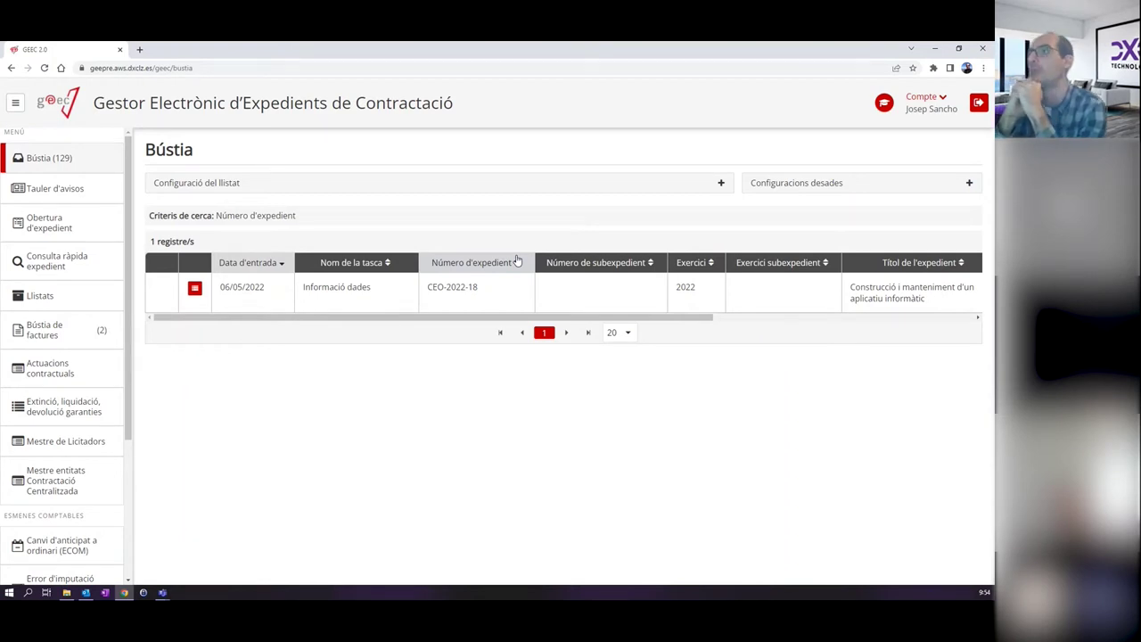
Open CEO-2022-18's data task, check its status for lot CEO-2022-18-2, then view its invoices.
{"action": "left_click", "coordinate": [323, 298]}
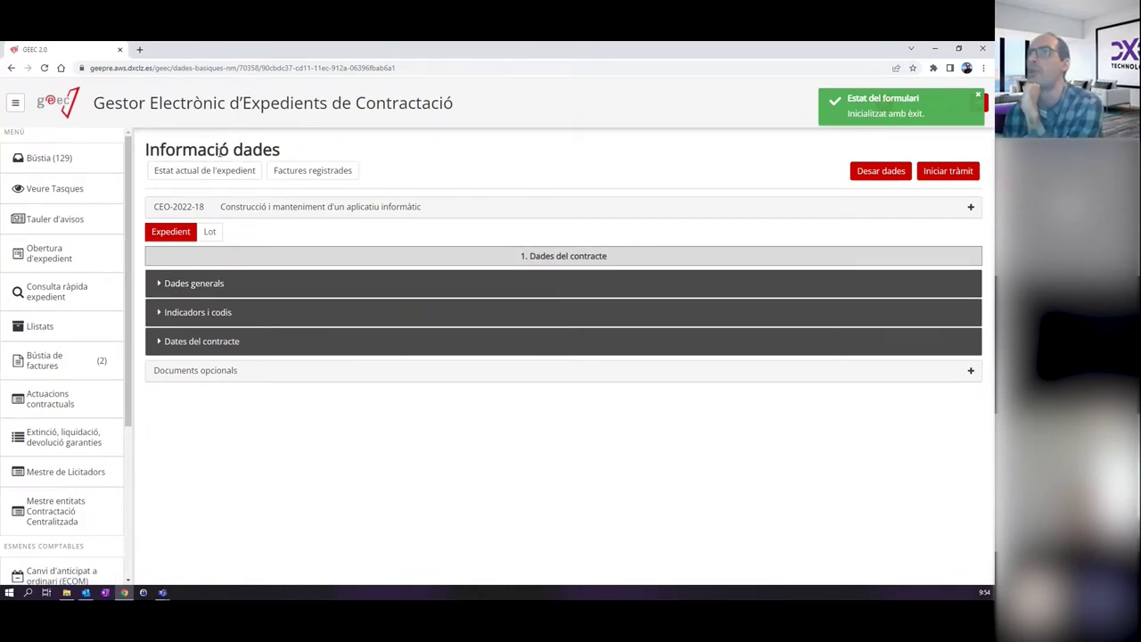
{"action": "left_click", "coordinate": [182, 175]}
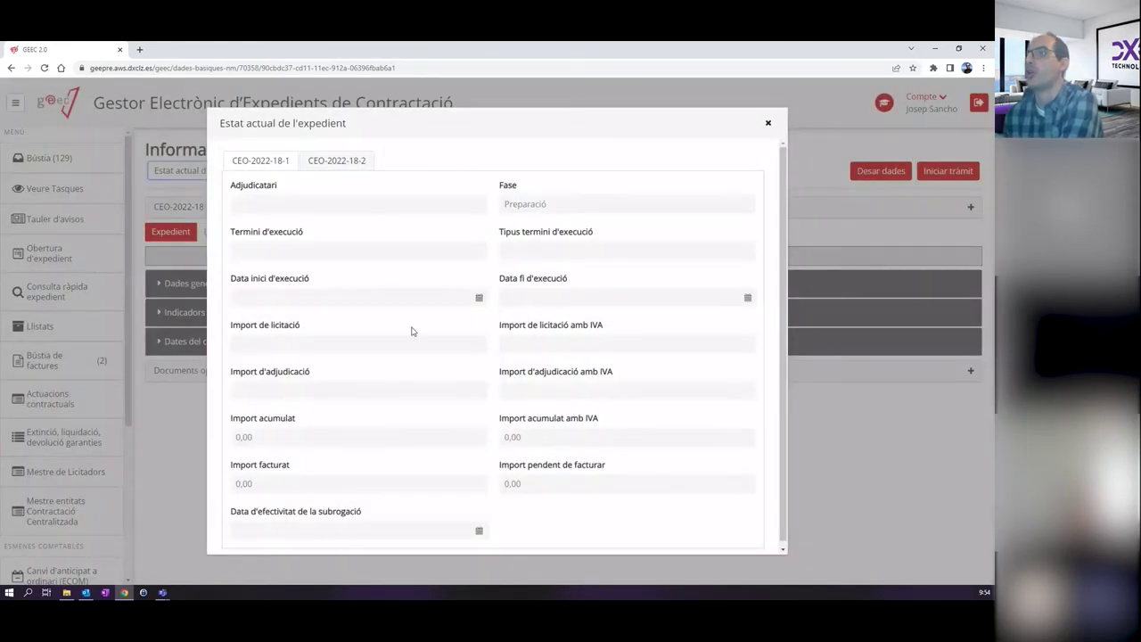
{"action": "scroll", "coordinate": [443, 260], "scroll_direction": "down", "scroll_amount": 1}
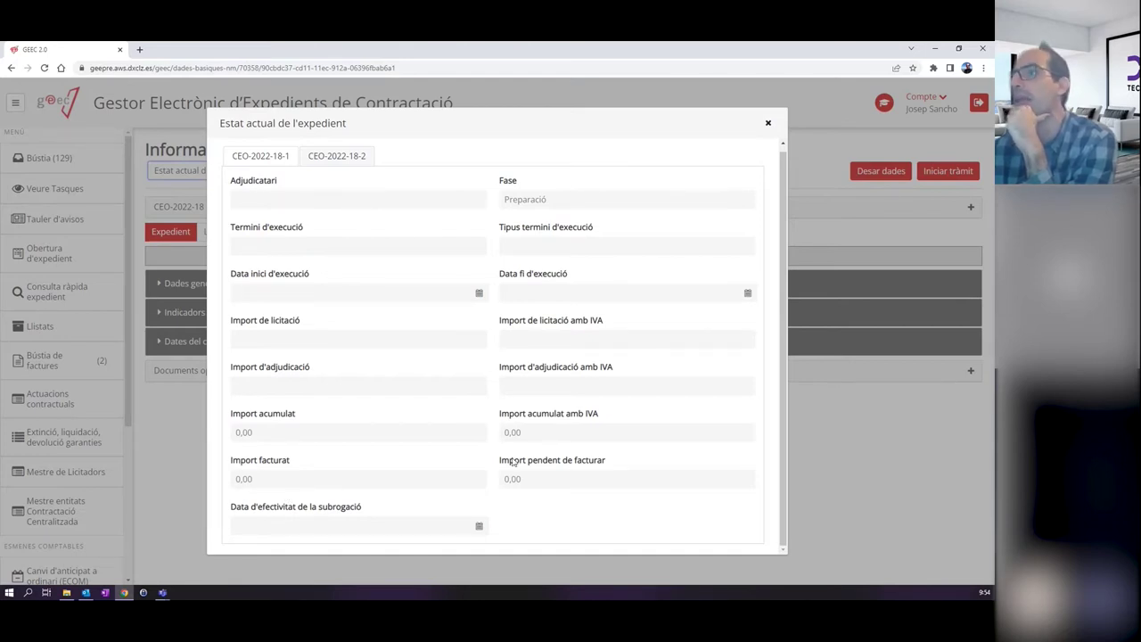
{"action": "left_click", "coordinate": [331, 158]}
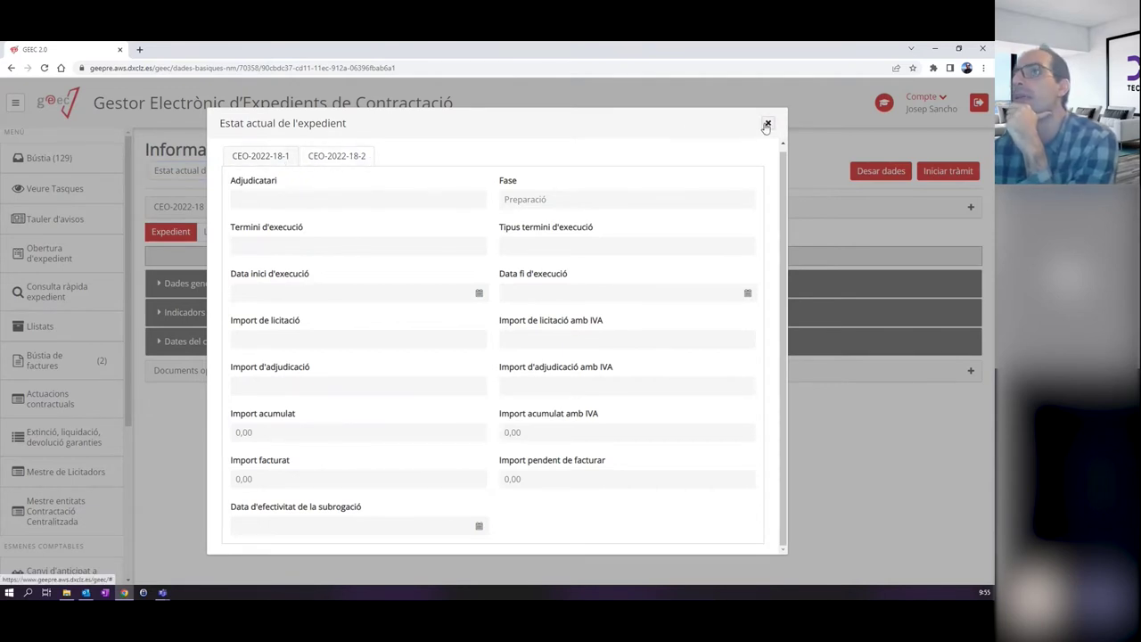
{"action": "left_click", "coordinate": [766, 124]}
{"action": "left_click", "coordinate": [332, 175]}
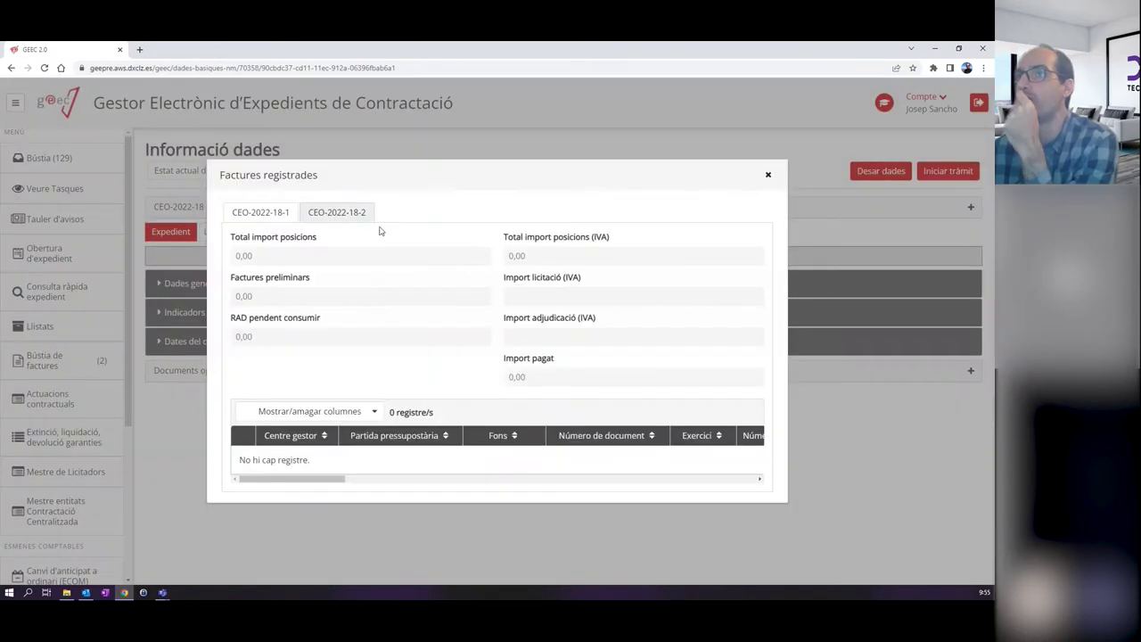
{"action": "left_click", "coordinate": [768, 174]}
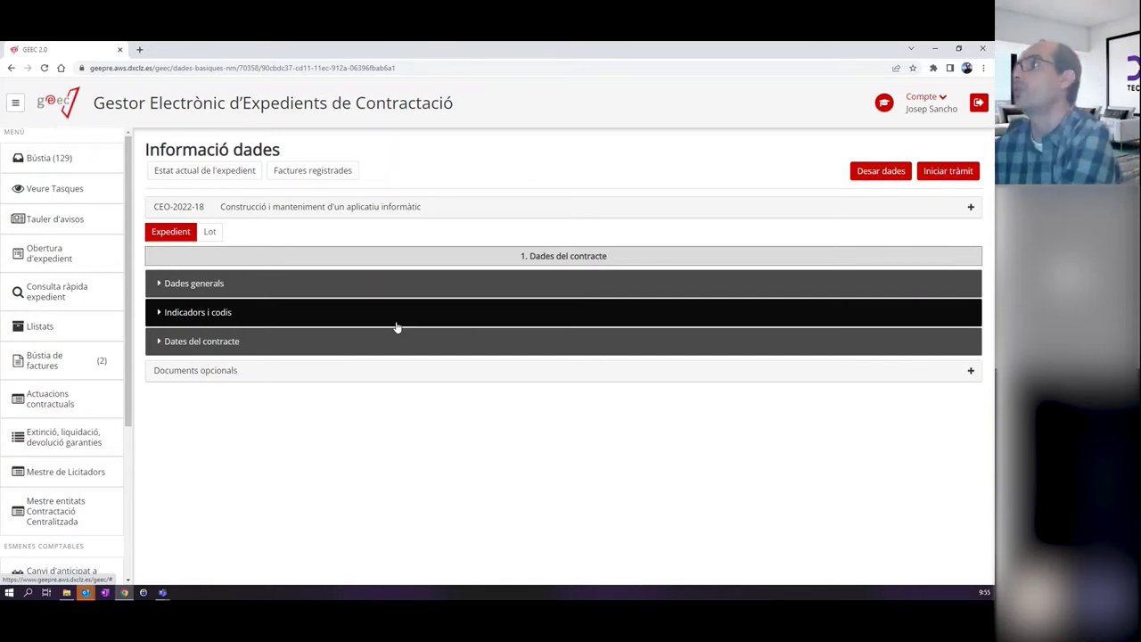
{"action": "left_click", "coordinate": [863, 172]}
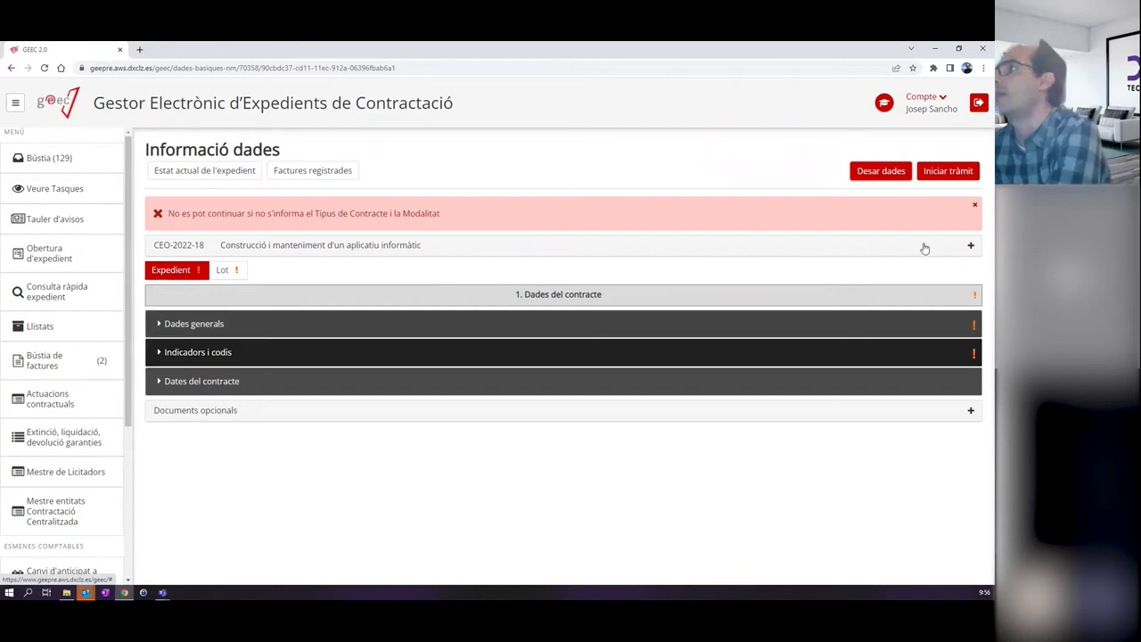
Dismiss the red missing contract type and modality error banner.
{"action": "left_click", "coordinate": [973, 206]}
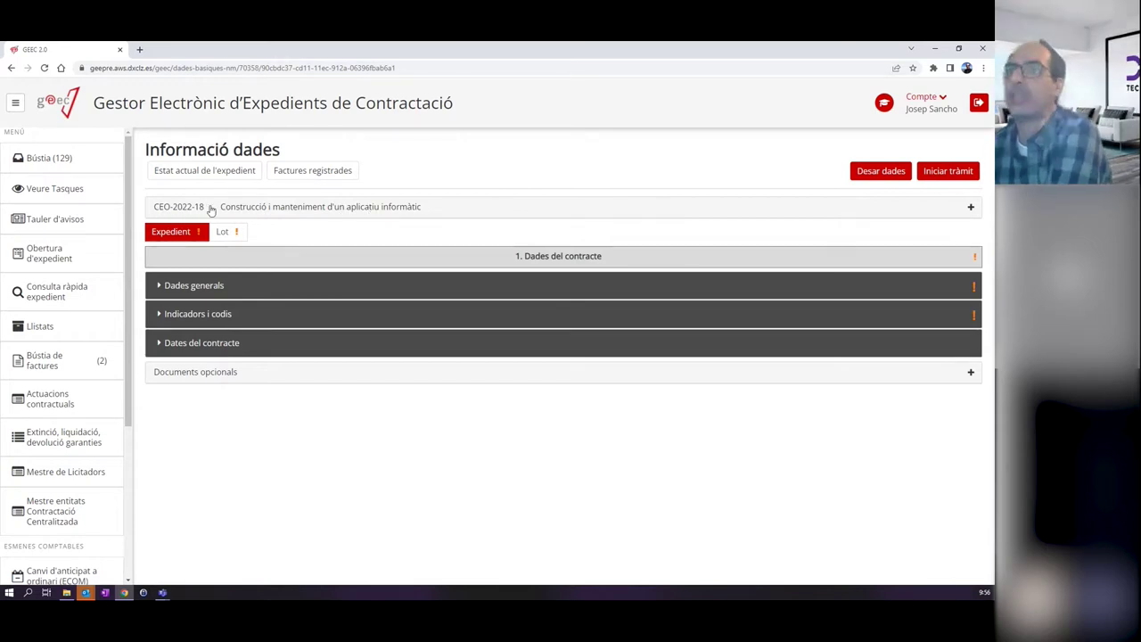
Expand the CEO-2022-18 basic details and scroll through the Títol/Objecte form.
{"action": "left_click", "coordinate": [439, 210]}
{"action": "scroll", "coordinate": [257, 239], "scroll_direction": "down", "scroll_amount": 3}
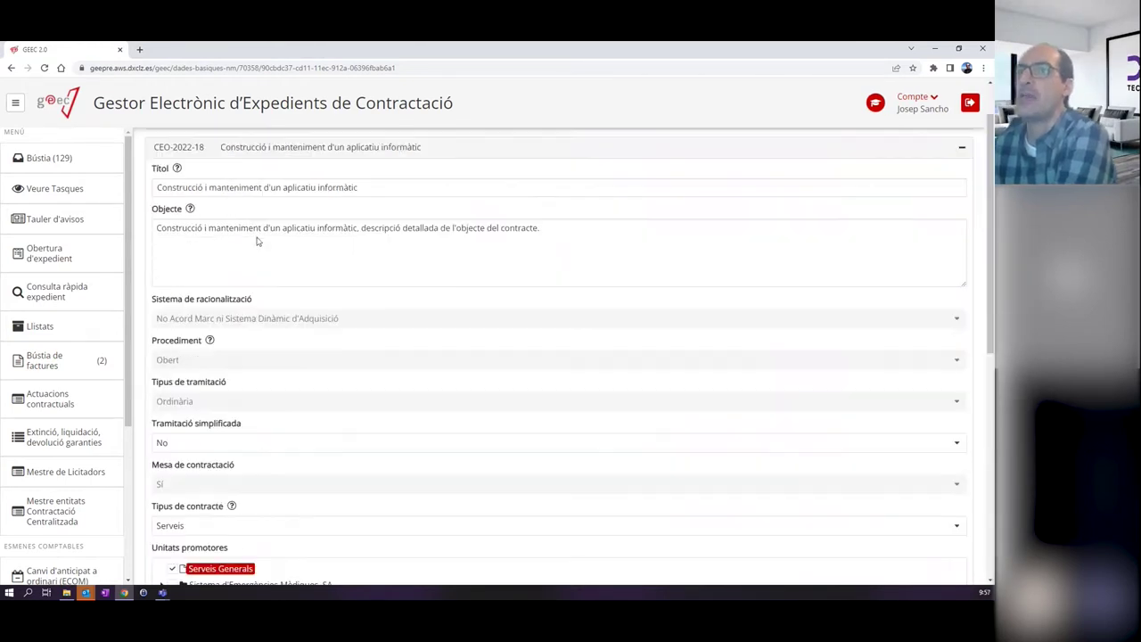
{"action": "scroll", "coordinate": [256, 239], "scroll_direction": "up", "scroll_amount": 3}
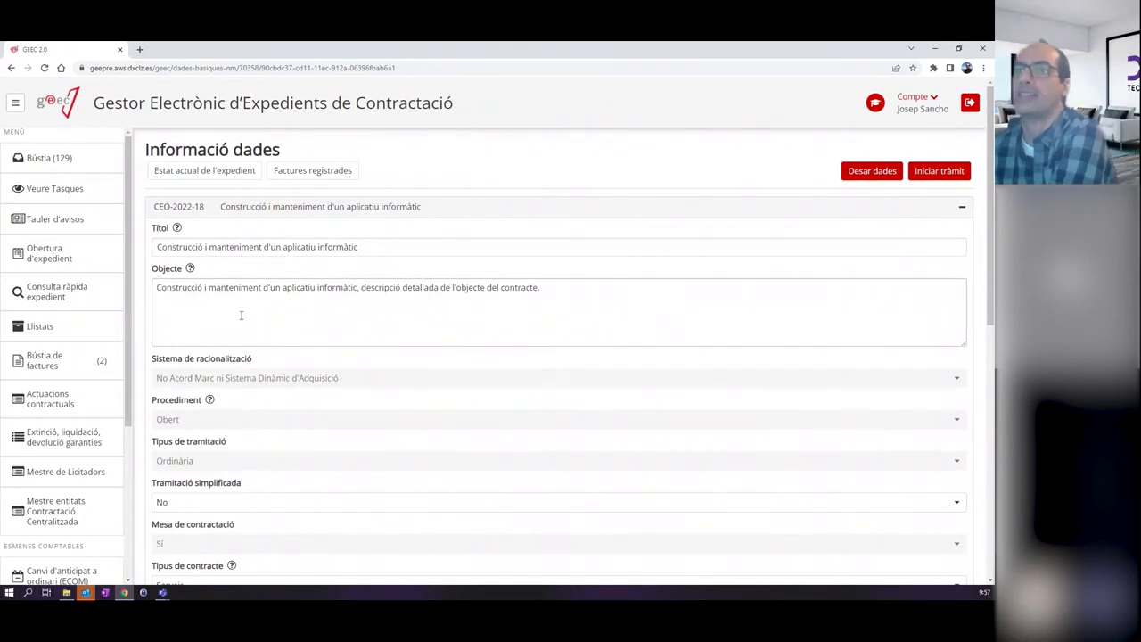
{"action": "scroll", "coordinate": [241, 321], "scroll_direction": "down", "scroll_amount": 1}
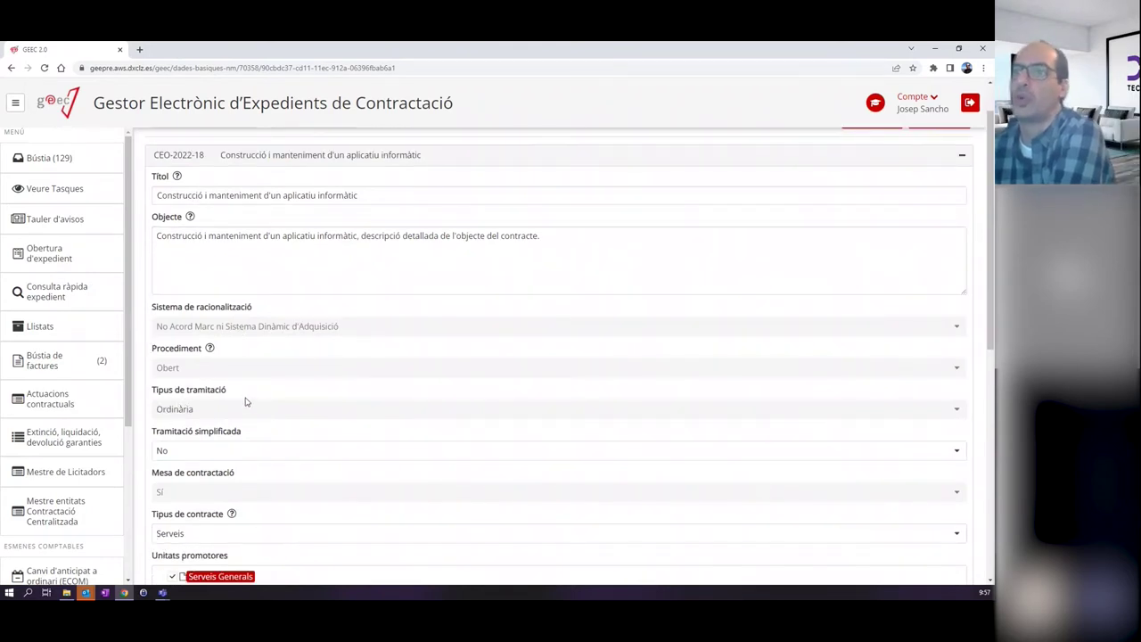
{"action": "scroll", "coordinate": [245, 401], "scroll_direction": "down", "scroll_amount": 2}
{"action": "scroll", "coordinate": [265, 432], "scroll_direction": "down", "scroll_amount": 1}
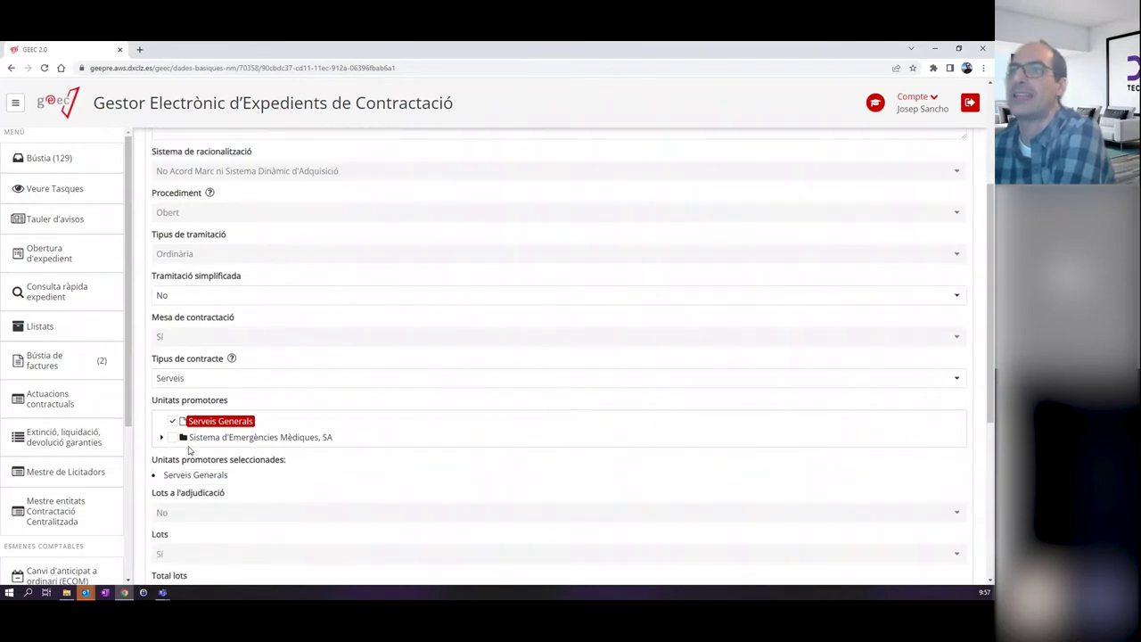
{"action": "scroll", "coordinate": [303, 419], "scroll_direction": "up", "scroll_amount": 1}
{"action": "scroll", "coordinate": [290, 403], "scroll_direction": "up", "scroll_amount": 1}
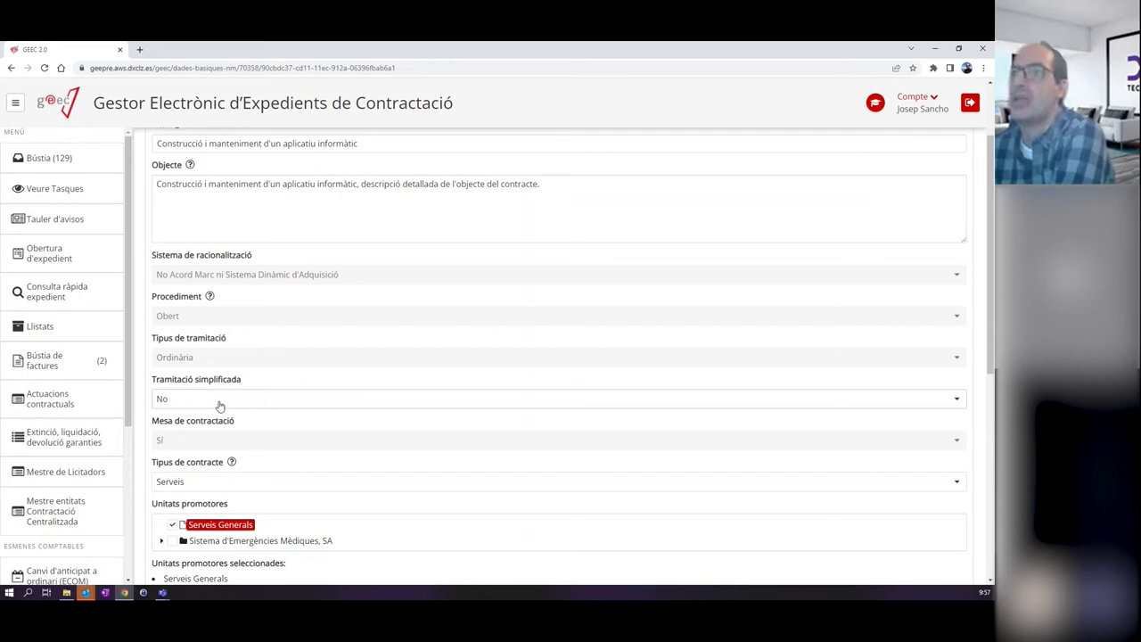
Finish reviewing the form and collapse the CEO-2022-18 Títol/Objecte panel.
{"action": "scroll", "coordinate": [240, 392], "scroll_direction": "down", "scroll_amount": 1}
{"action": "scroll", "coordinate": [263, 386], "scroll_direction": "down", "scroll_amount": 2}
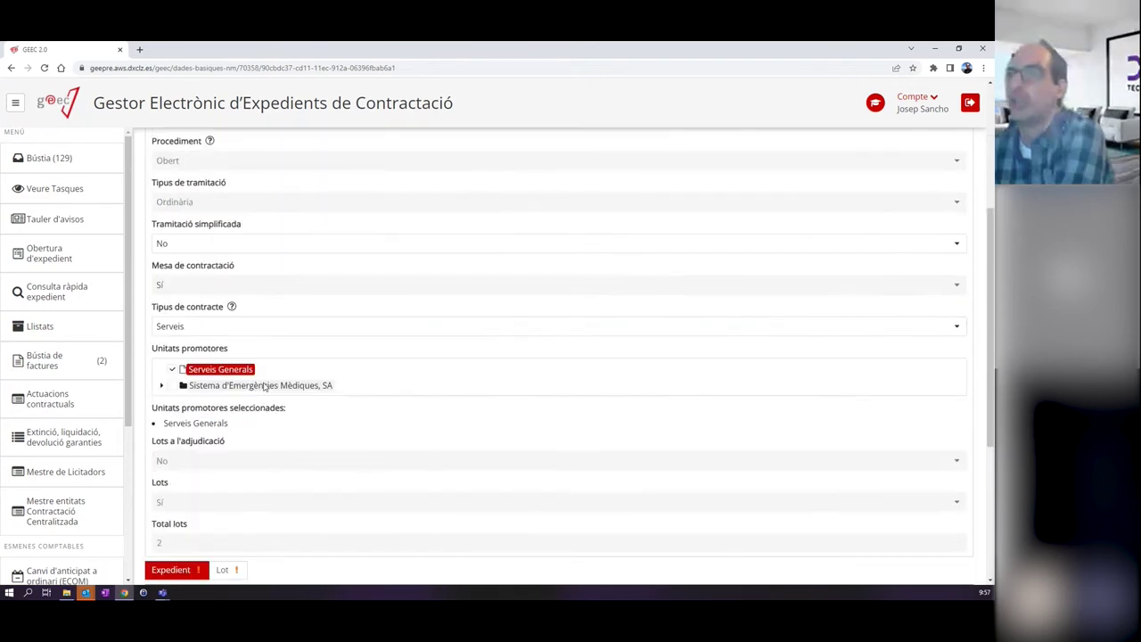
{"action": "scroll", "coordinate": [286, 348], "scroll_direction": "up", "scroll_amount": 1}
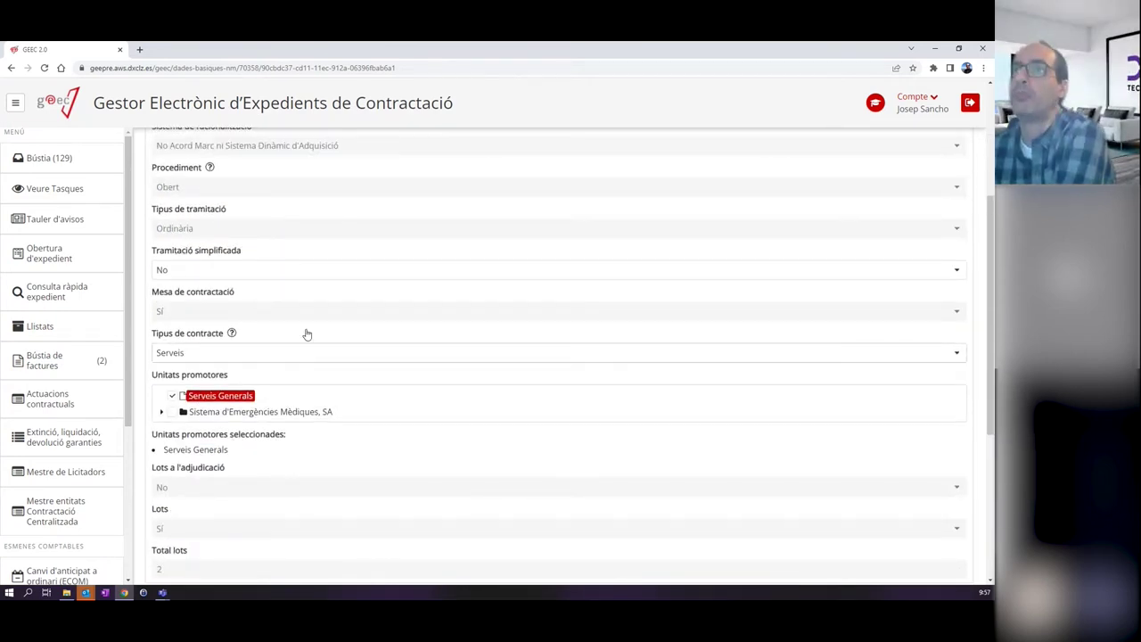
{"action": "scroll", "coordinate": [287, 324], "scroll_direction": "up", "scroll_amount": 3}
{"action": "scroll", "coordinate": [312, 324], "scroll_direction": "down", "scroll_amount": 3}
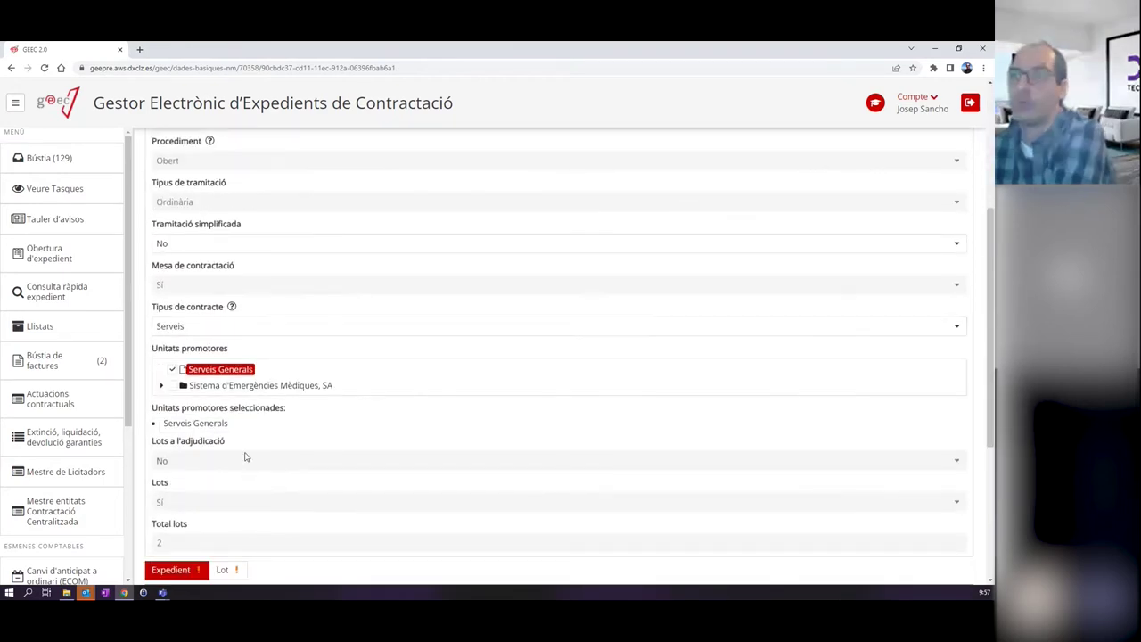
{"action": "scroll", "coordinate": [246, 457], "scroll_direction": "down", "scroll_amount": 3}
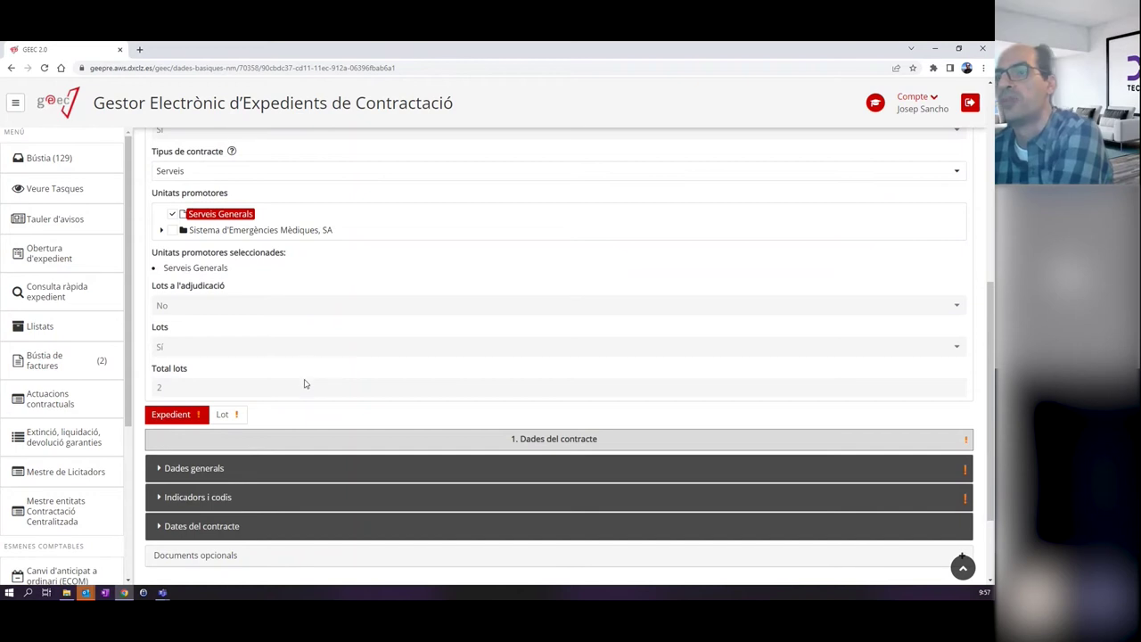
{"action": "scroll", "coordinate": [305, 384], "scroll_direction": "up", "scroll_amount": 3}
{"action": "scroll", "coordinate": [304, 384], "scroll_direction": "up", "scroll_amount": 5}
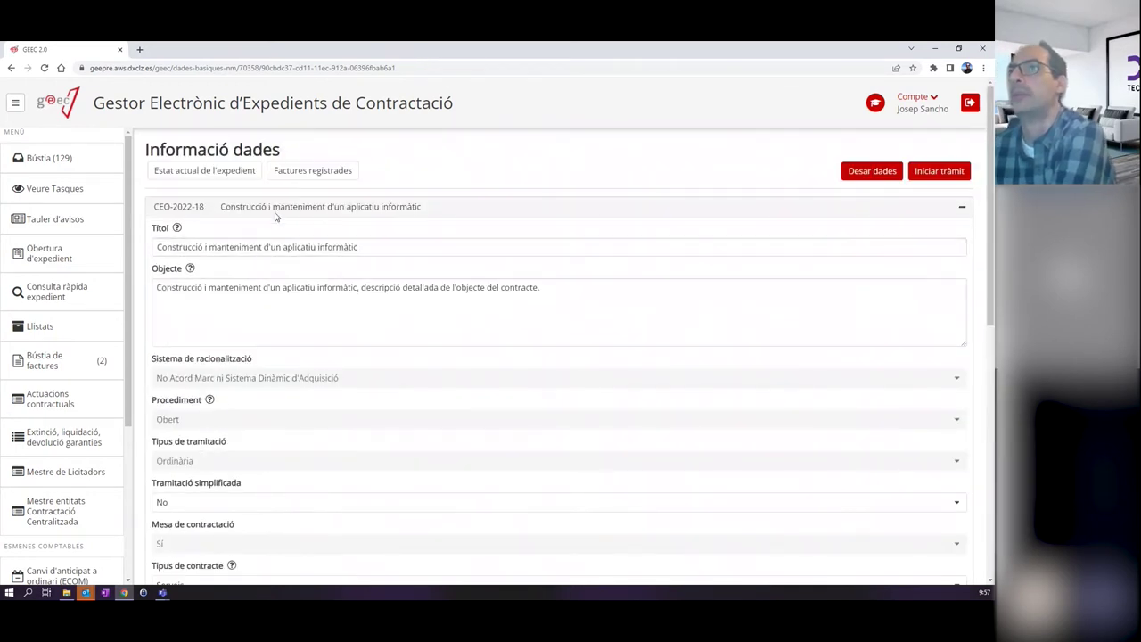
{"action": "left_click", "coordinate": [275, 214]}
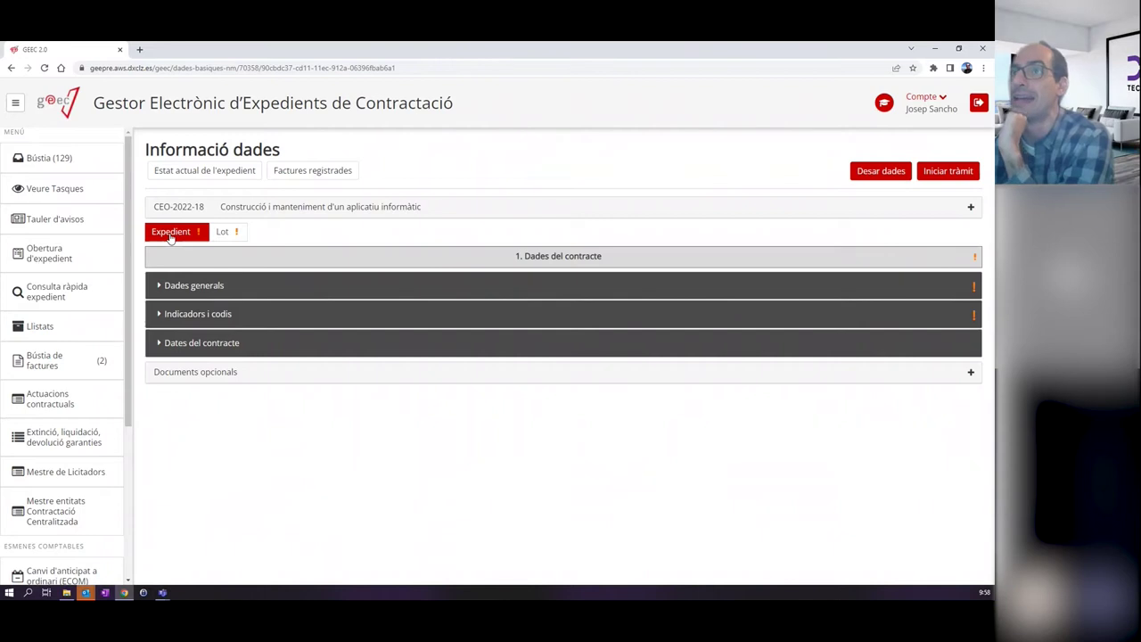
Set Dades generals Modalitat to Contracte Públic and Despesa / Ingrés to Contracte amb despesa.
{"action": "left_click", "coordinate": [191, 284]}
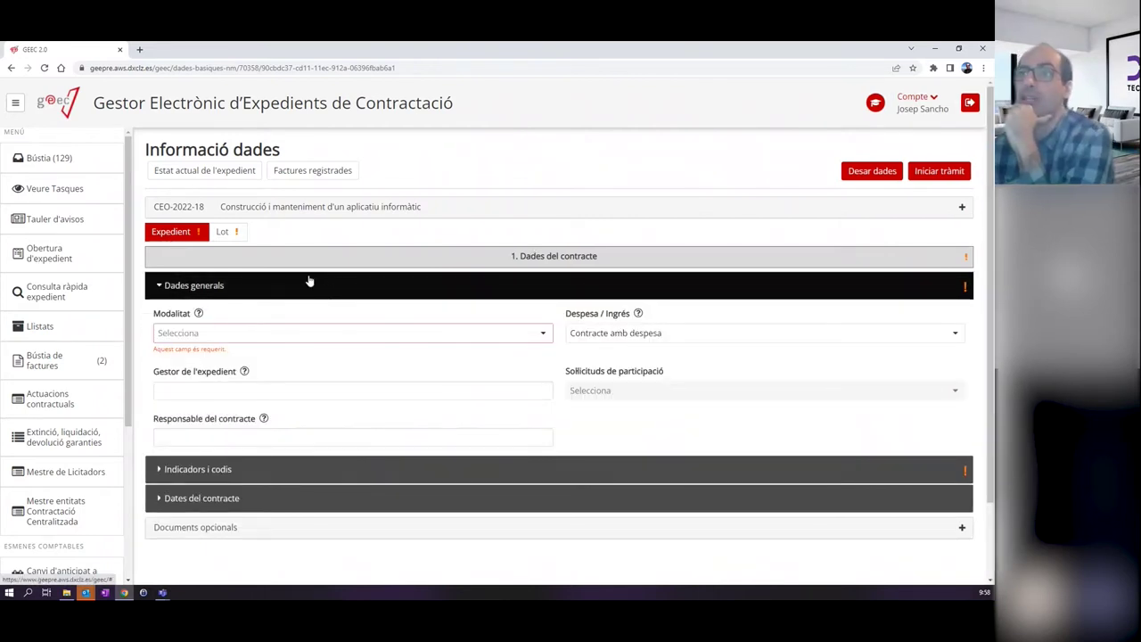
{"action": "left_click", "coordinate": [275, 335]}
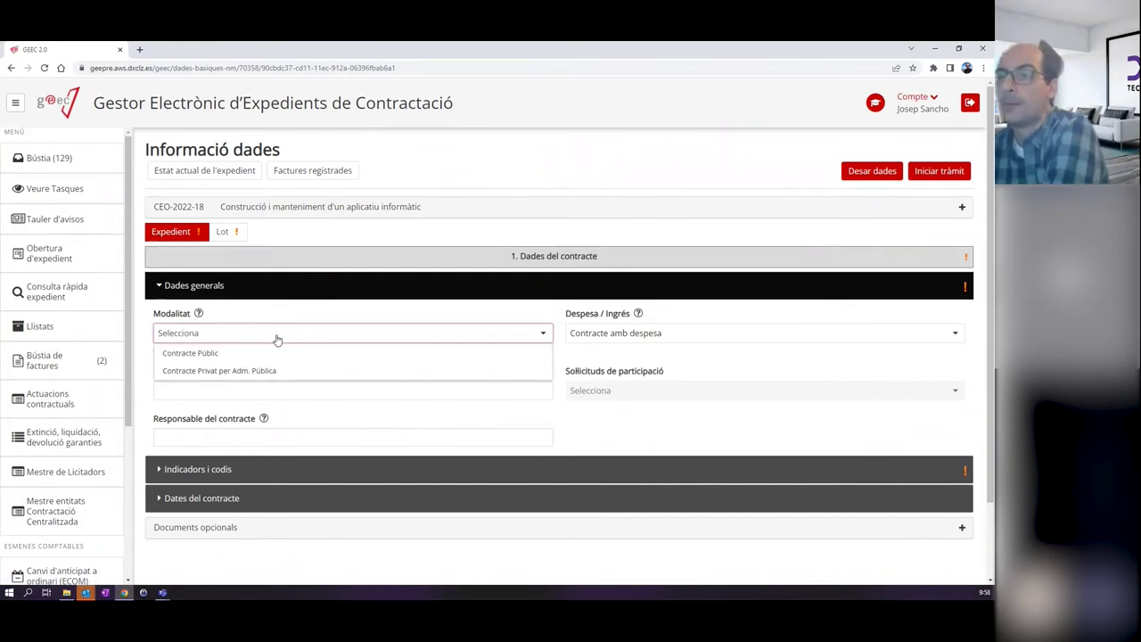
{"action": "left_click", "coordinate": [213, 355]}
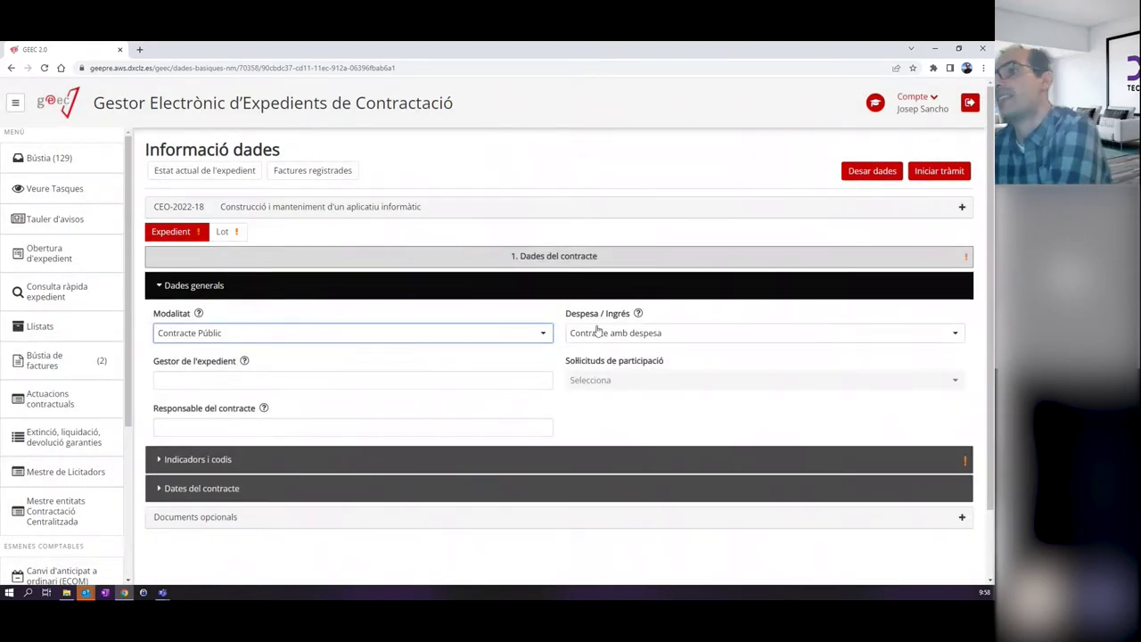
{"action": "left_click", "coordinate": [660, 334]}
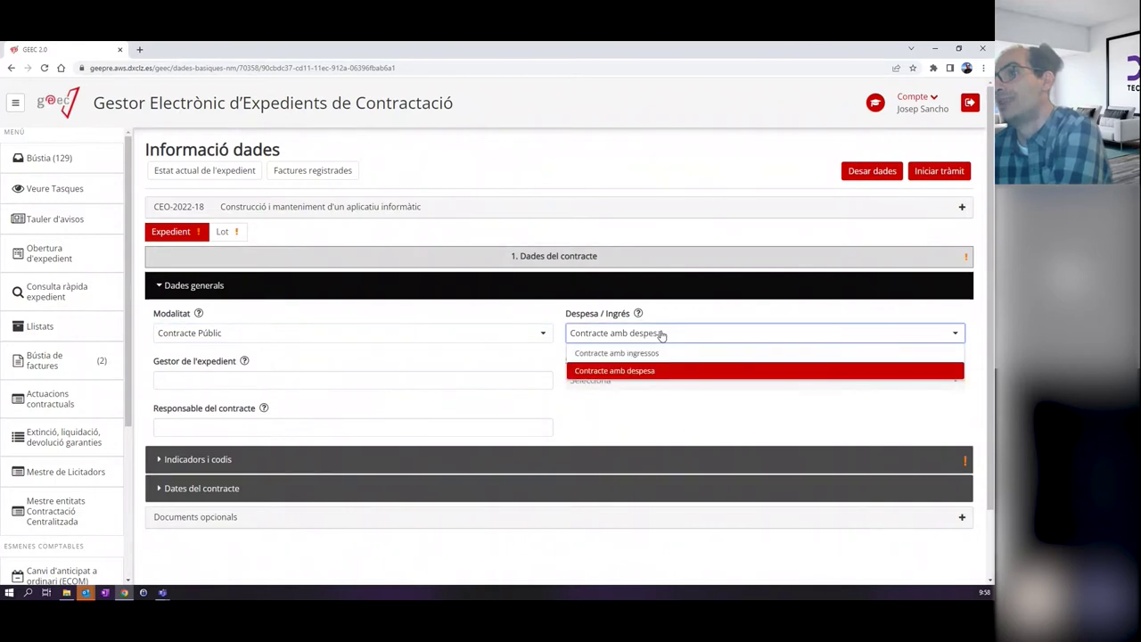
{"action": "left_click", "coordinate": [683, 314]}
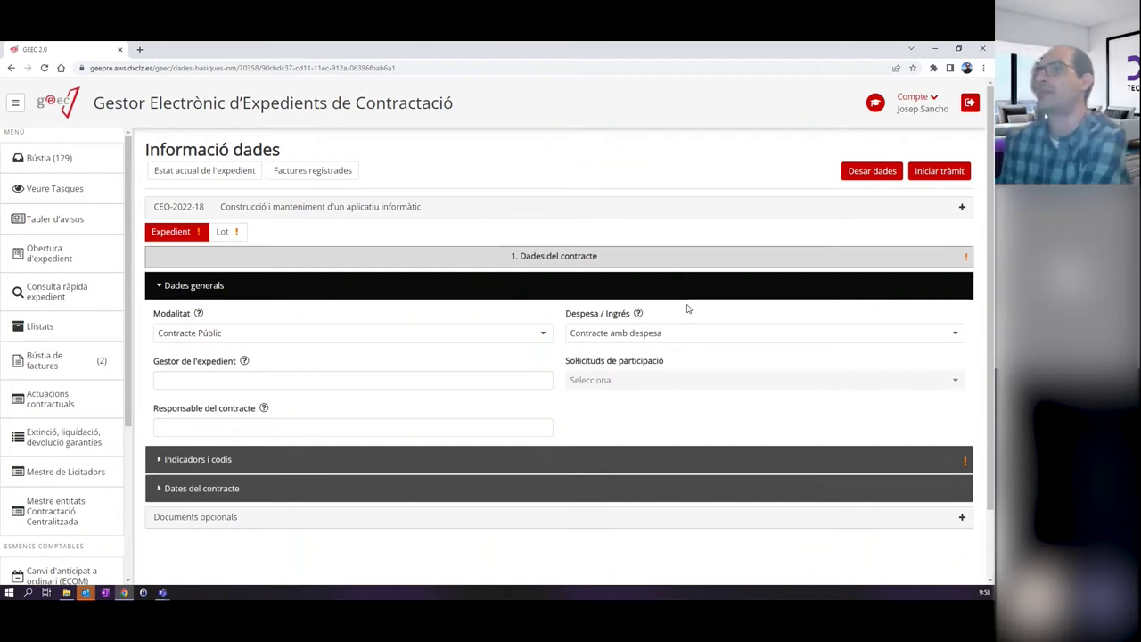
{"action": "mouse_move", "coordinate": [246, 362]}
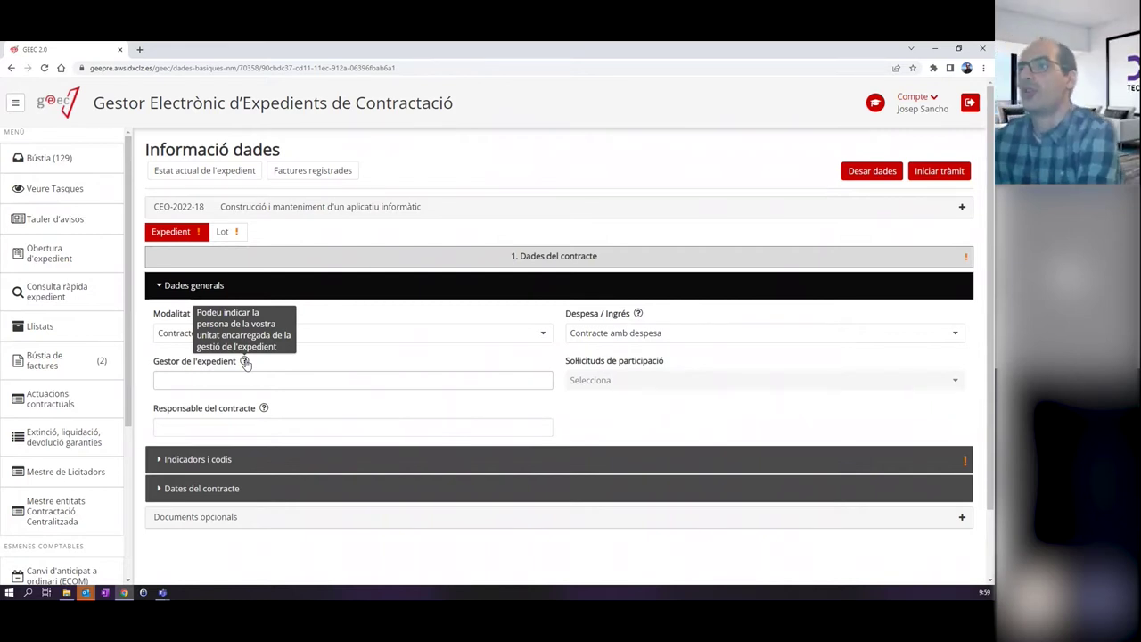
Enter the file manager's full name in the Gestor de l'expedient field.
{"action": "left_click", "coordinate": [237, 381]}
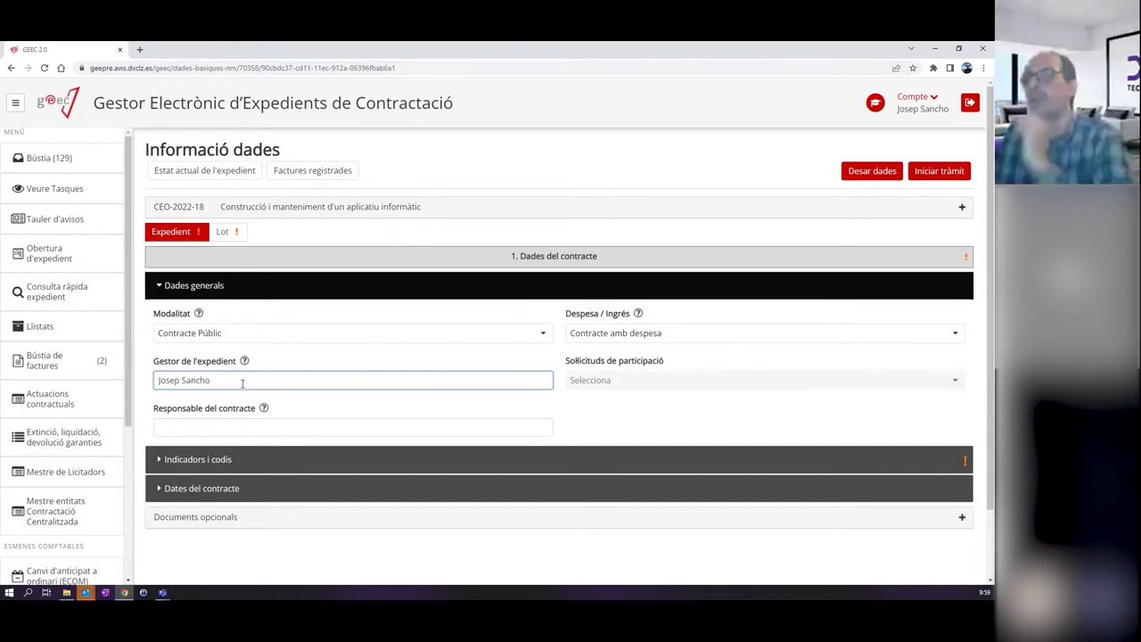
{"action": "mouse_move", "coordinate": [263, 412]}
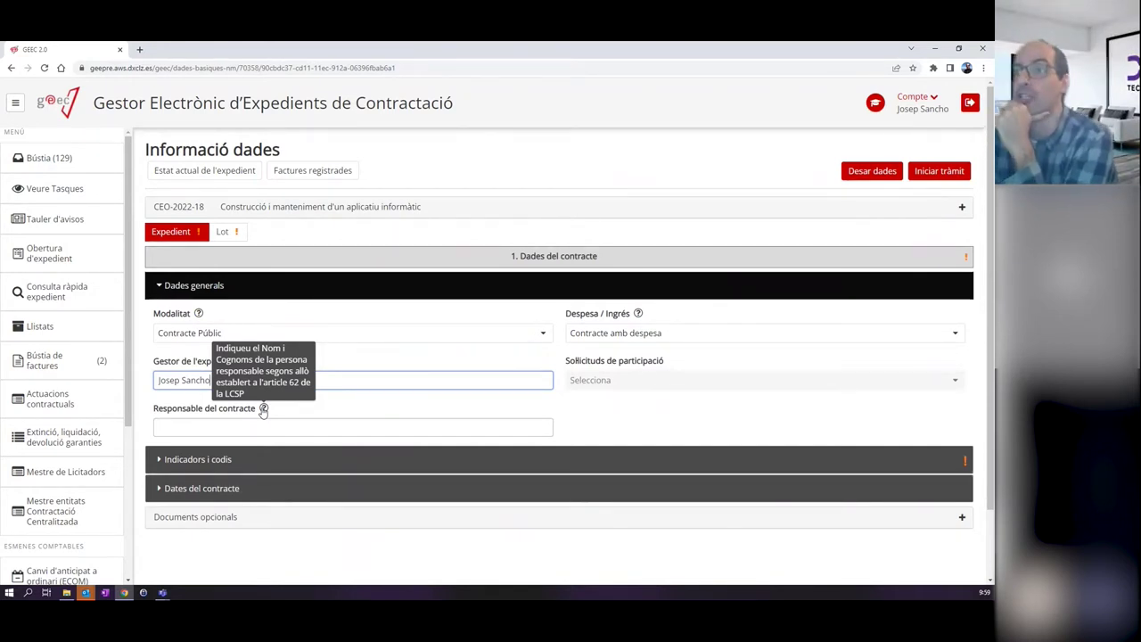
{"action": "left_click", "coordinate": [247, 425]}
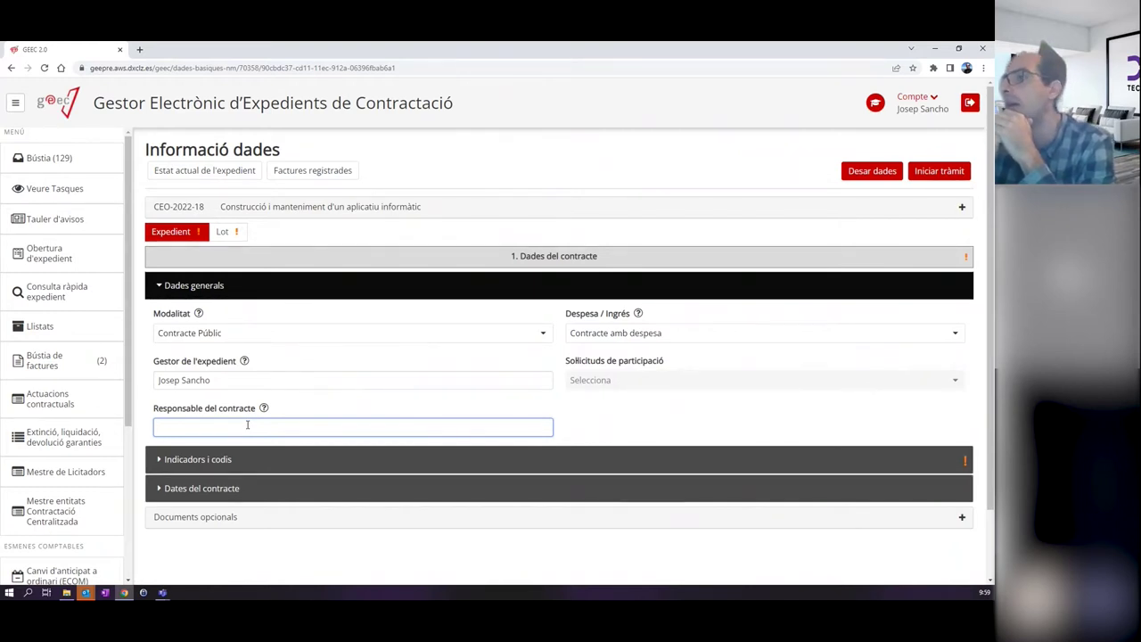
Expand the Indicadors i codis section below the Responsable del contracte field.
{"action": "mouse_move", "coordinate": [264, 409]}
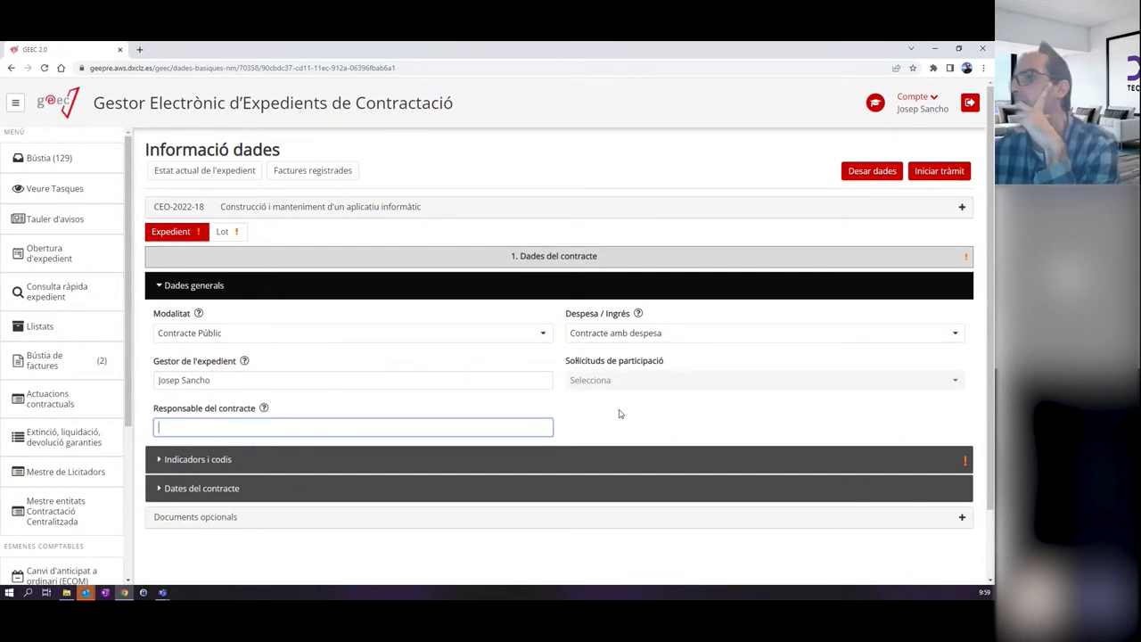
{"action": "scroll", "coordinate": [594, 408], "scroll_direction": "down", "scroll_amount": 1}
{"action": "left_click", "coordinate": [275, 383]}
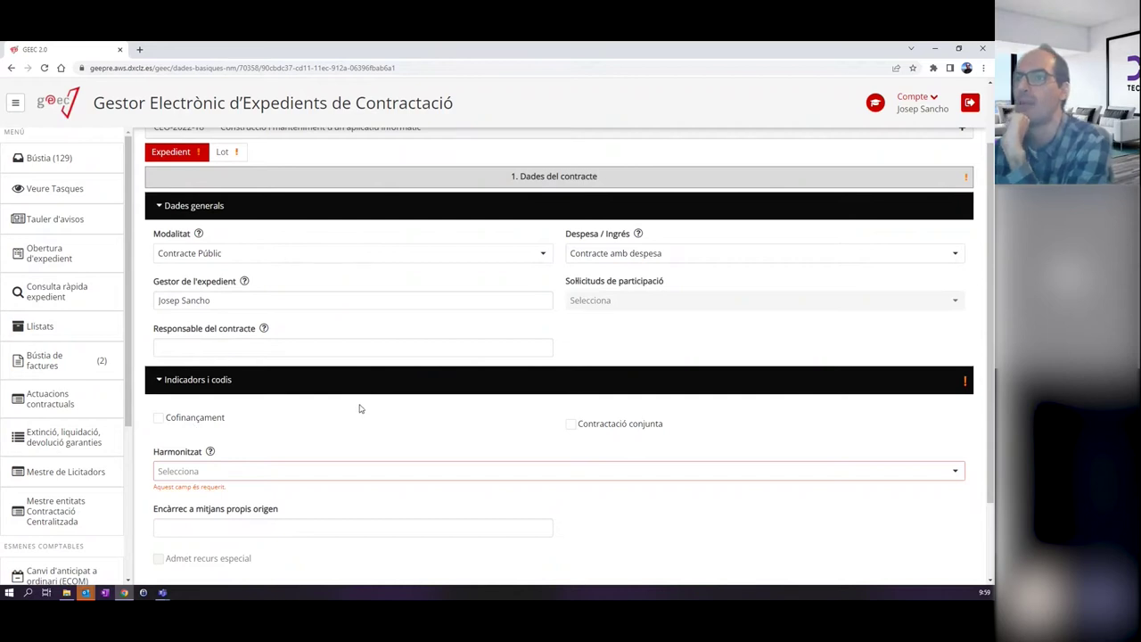
Set the Harmonitzat dropdown to No.
{"action": "scroll", "coordinate": [358, 409], "scroll_direction": "down", "scroll_amount": 1}
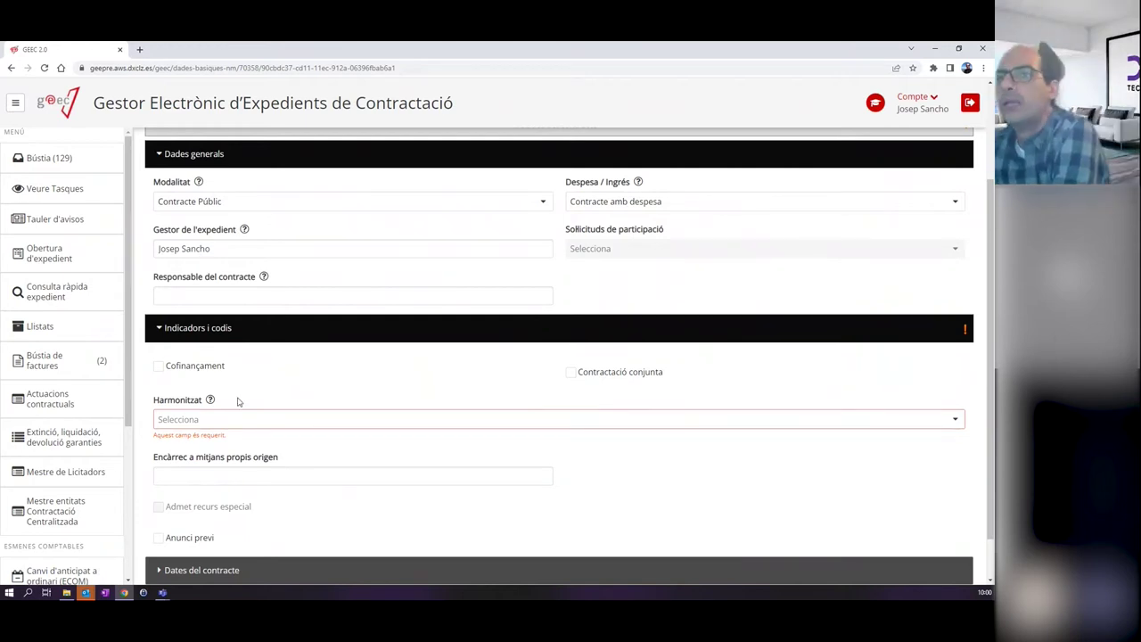
{"action": "left_click", "coordinate": [217, 420]}
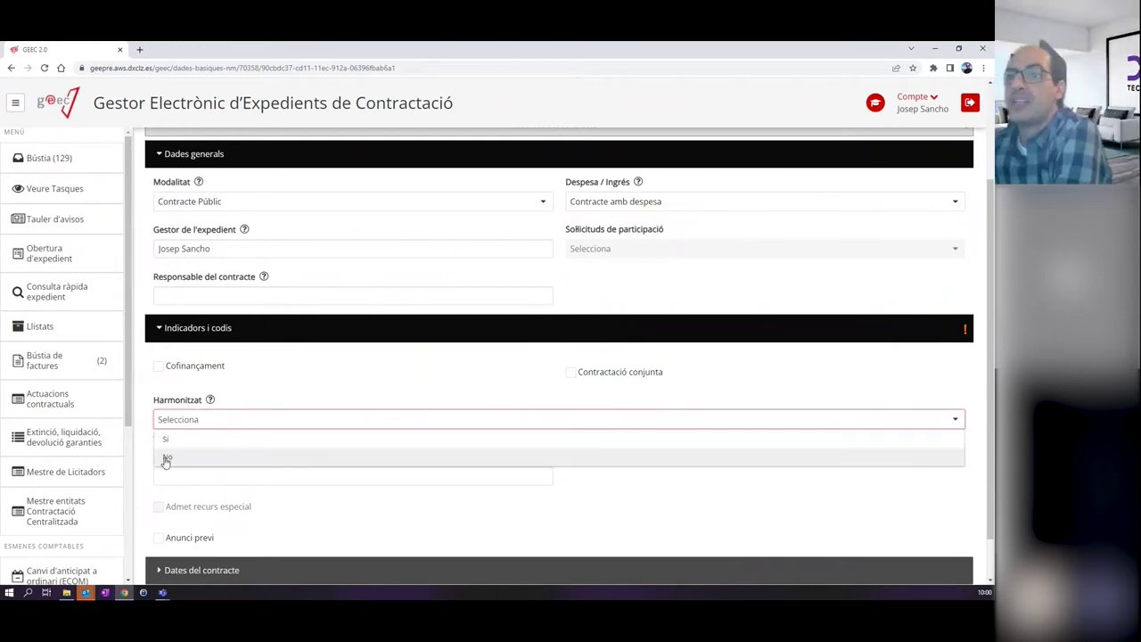
{"action": "left_click", "coordinate": [176, 457]}
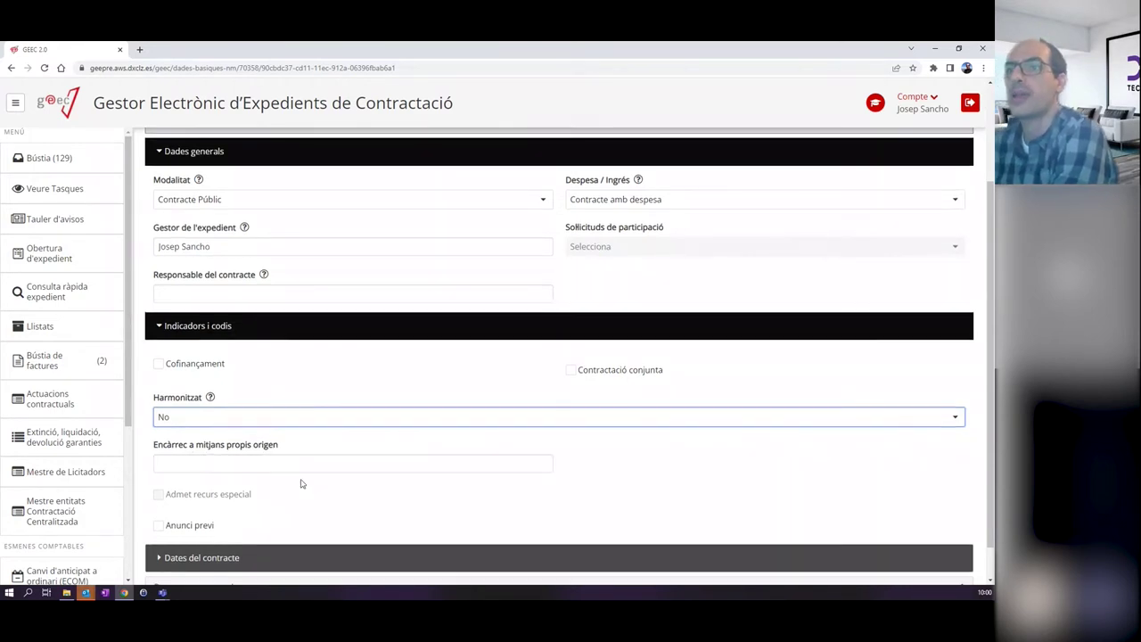
Attempt to tick the greyed-out Admet recurs especial checkbox, which stays unticked.
{"action": "scroll", "coordinate": [298, 478], "scroll_direction": "down", "scroll_amount": 1}
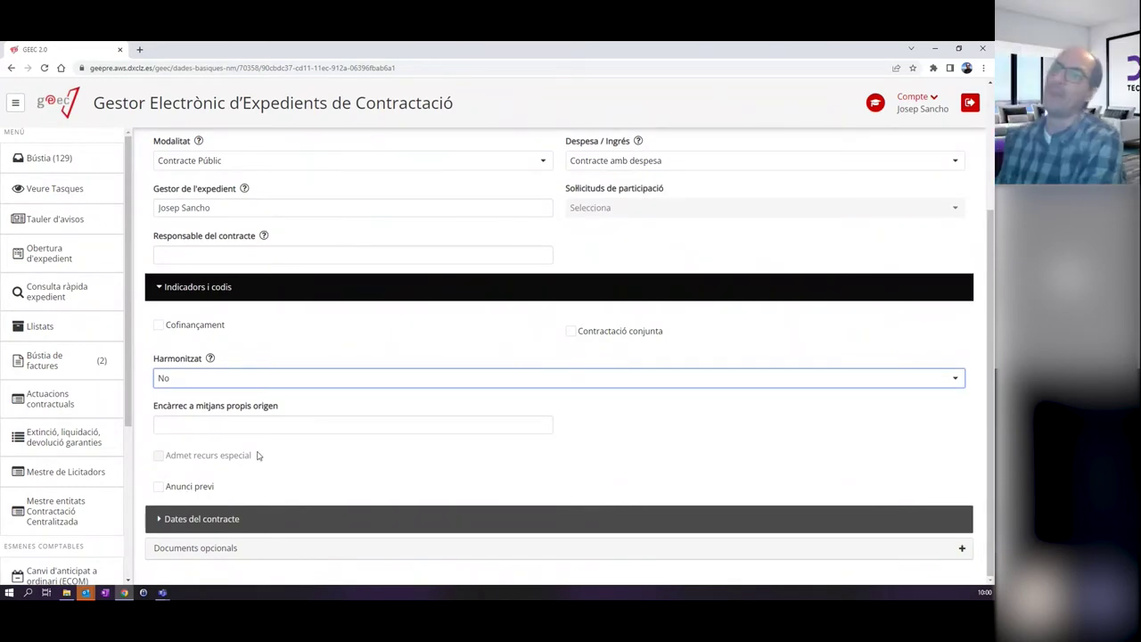
{"action": "triple_click", "coordinate": [161, 460]}
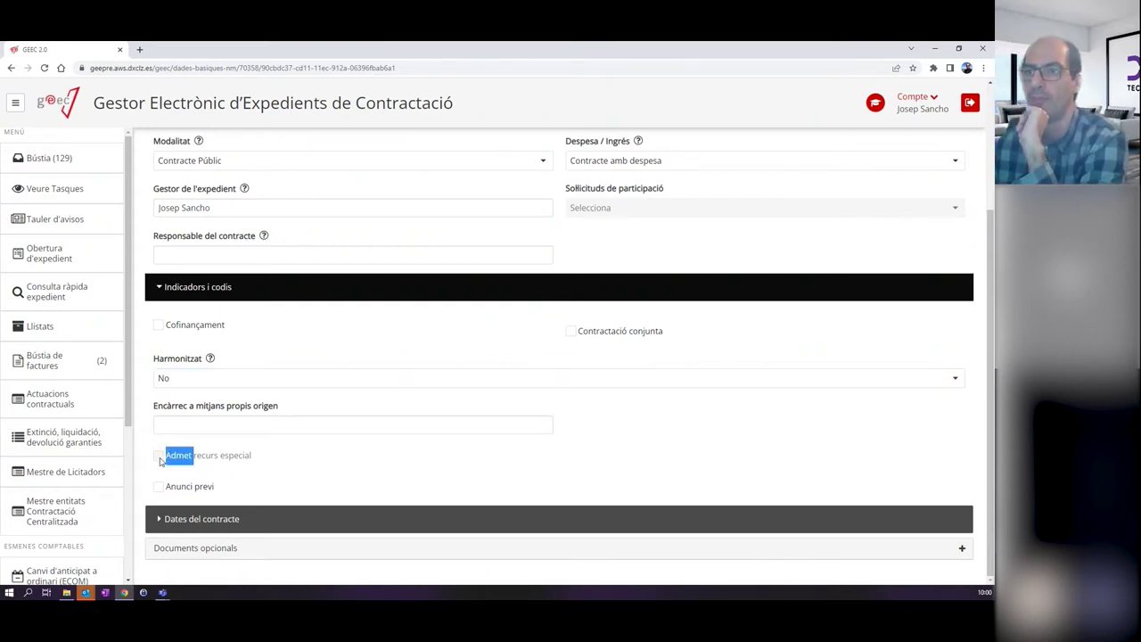
{"action": "left_click", "coordinate": [272, 454]}
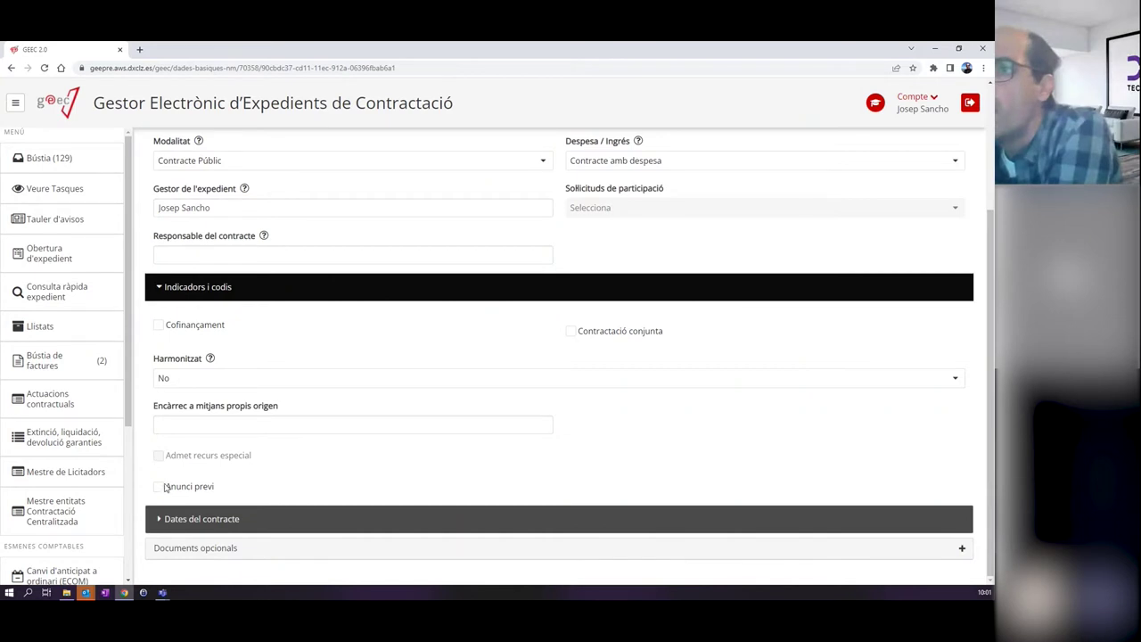
{"action": "double_click", "coordinate": [160, 459]}
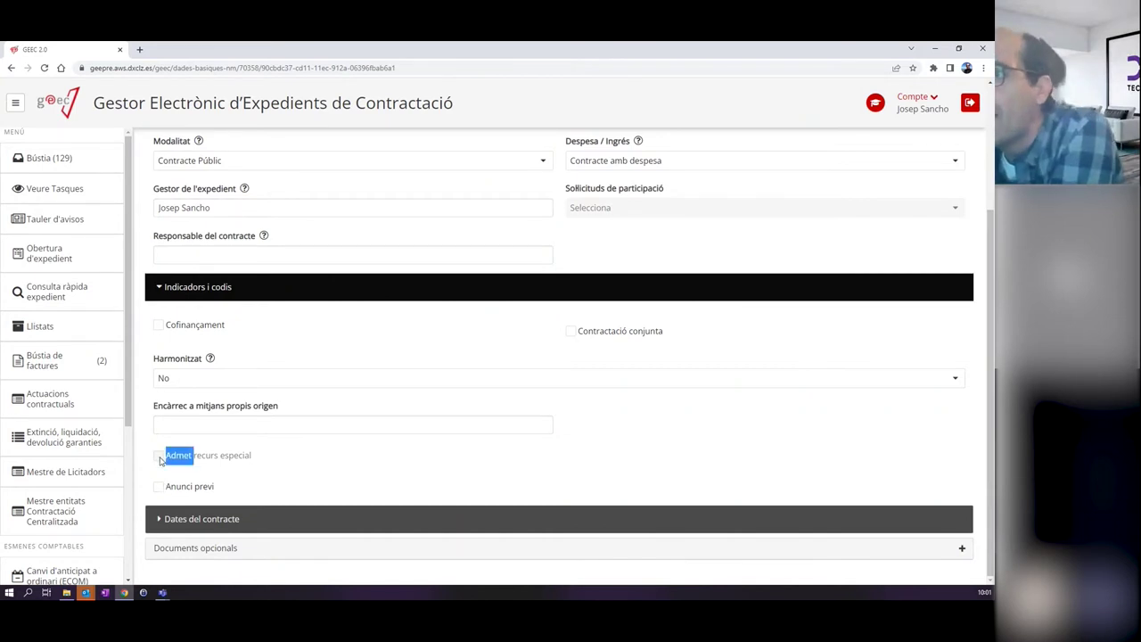
{"action": "left_click", "coordinate": [227, 455]}
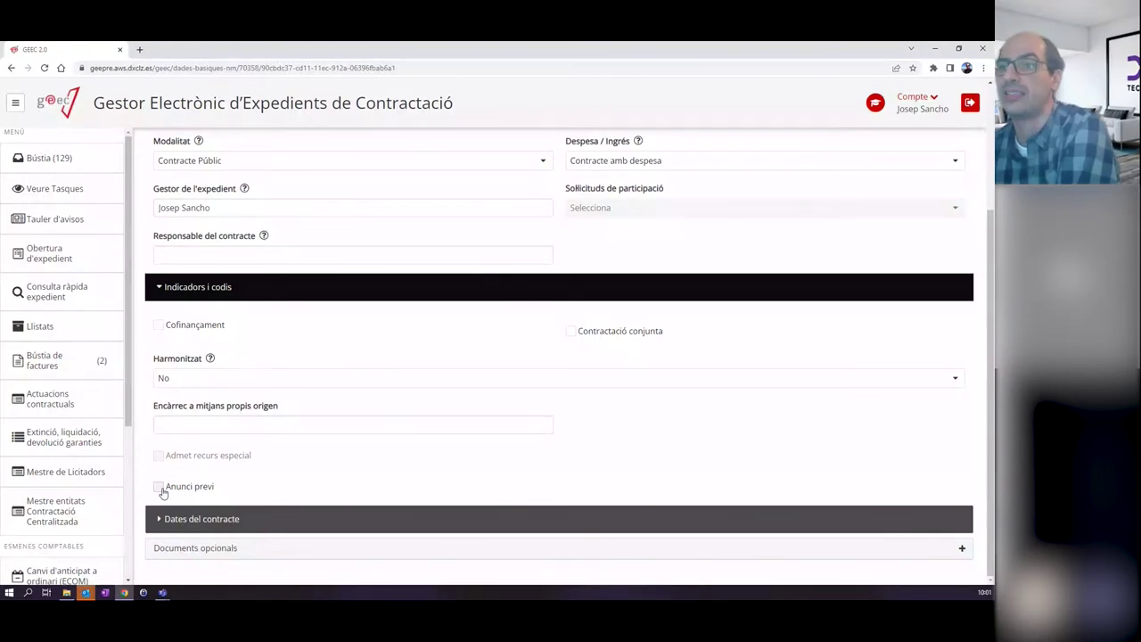
{"action": "left_click", "coordinate": [284, 518]}
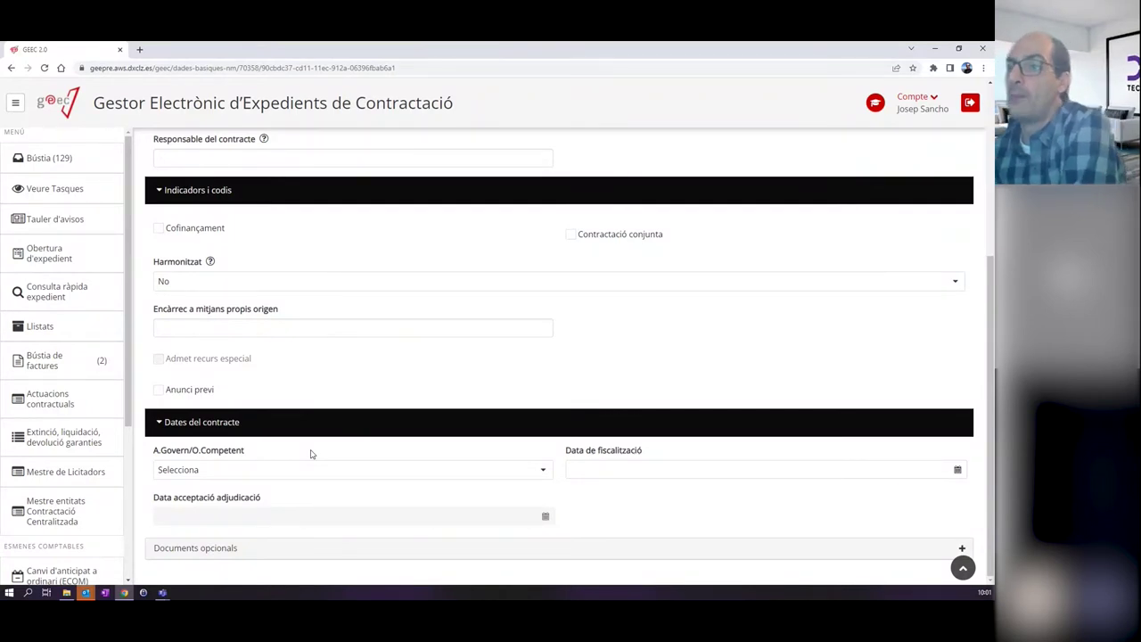
{"action": "left_click", "coordinate": [308, 469]}
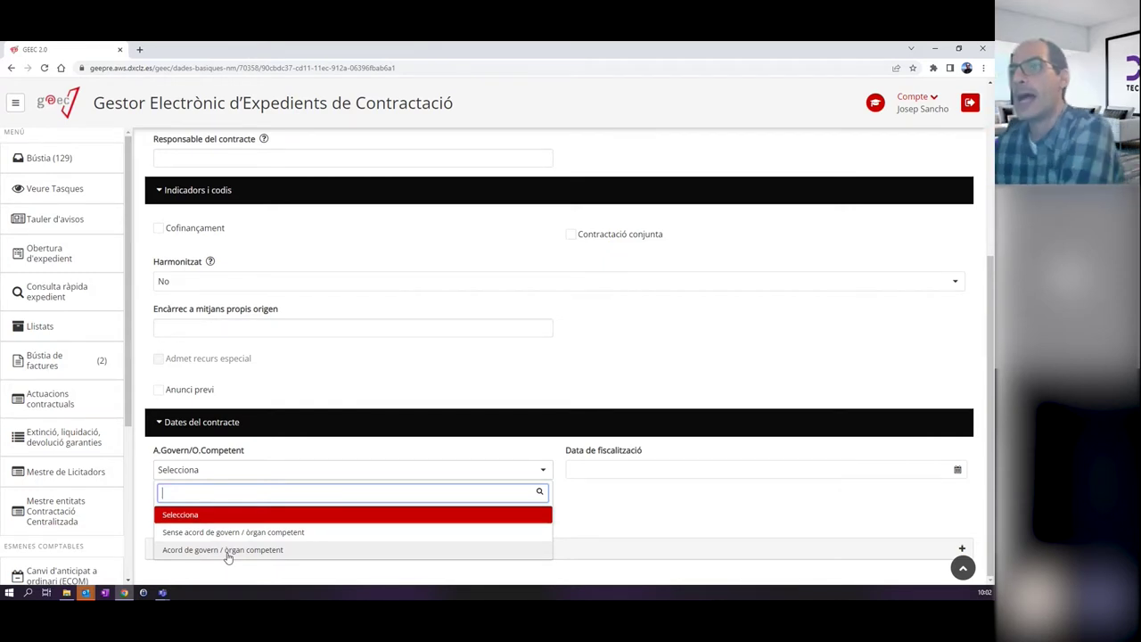
{"action": "left_click", "coordinate": [227, 533]}
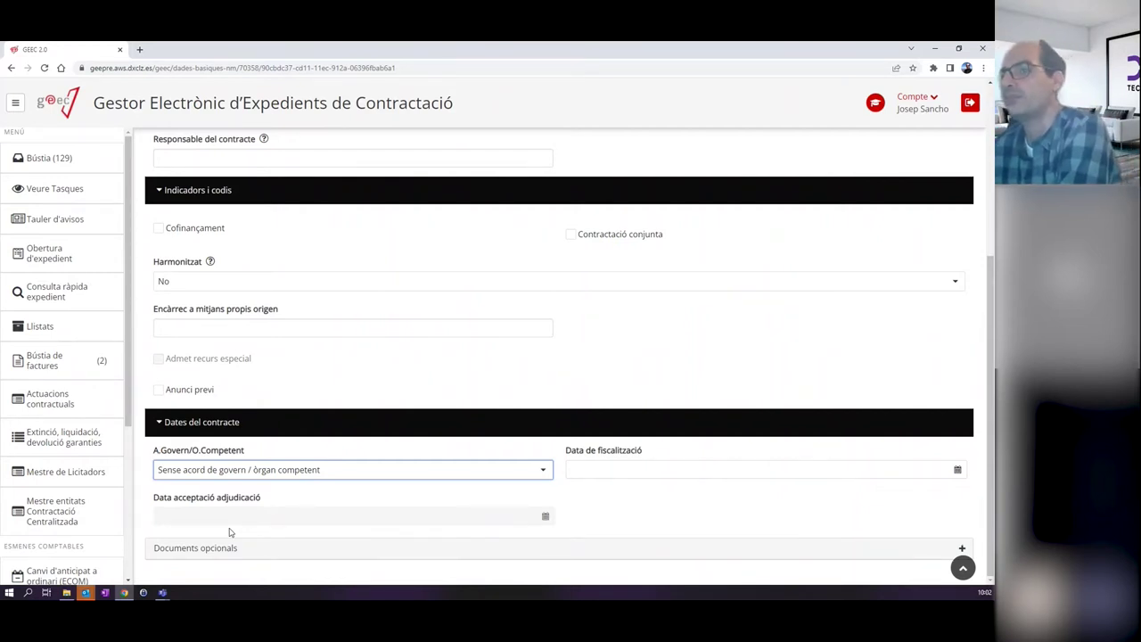
{"action": "scroll", "coordinate": [381, 403], "scroll_direction": "up", "scroll_amount": 3}
{"action": "scroll", "coordinate": [381, 403], "scroll_direction": "up", "scroll_amount": 1}
{"action": "scroll", "coordinate": [382, 403], "scroll_direction": "down", "scroll_amount": 3}
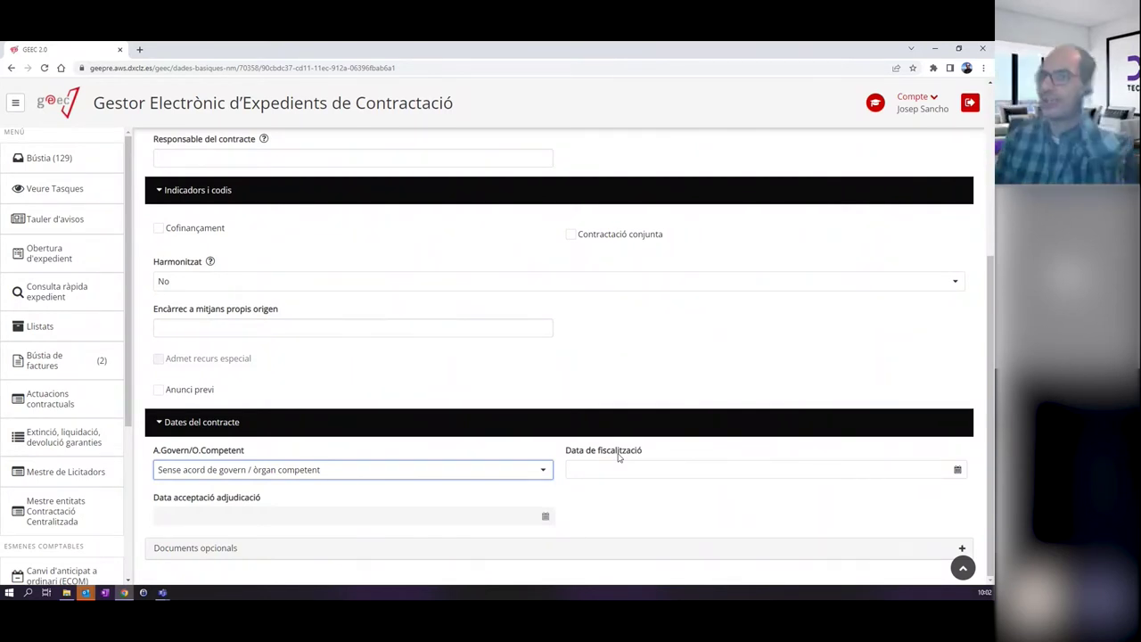
{"action": "scroll", "coordinate": [557, 392], "scroll_direction": "up", "scroll_amount": 2}
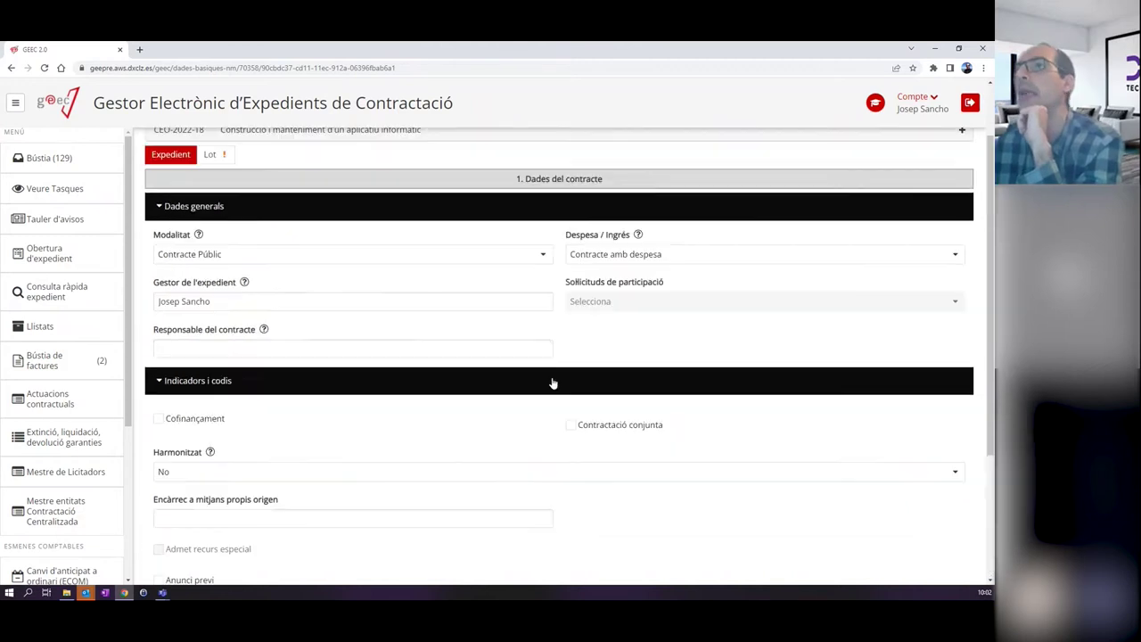
{"action": "scroll", "coordinate": [553, 383], "scroll_direction": "up", "scroll_amount": 1}
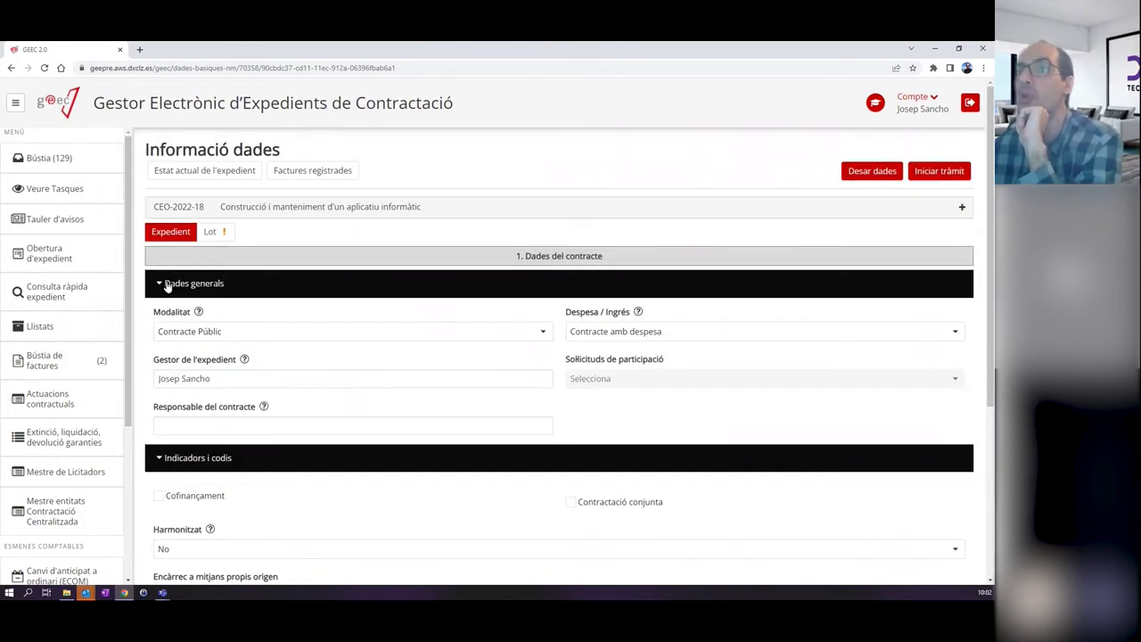
Save the expedient data with Desar dades and open lot 1 under the Lot tab.
{"action": "left_click", "coordinate": [167, 284]}
{"action": "left_click", "coordinate": [169, 312]}
{"action": "left_click", "coordinate": [864, 169]}
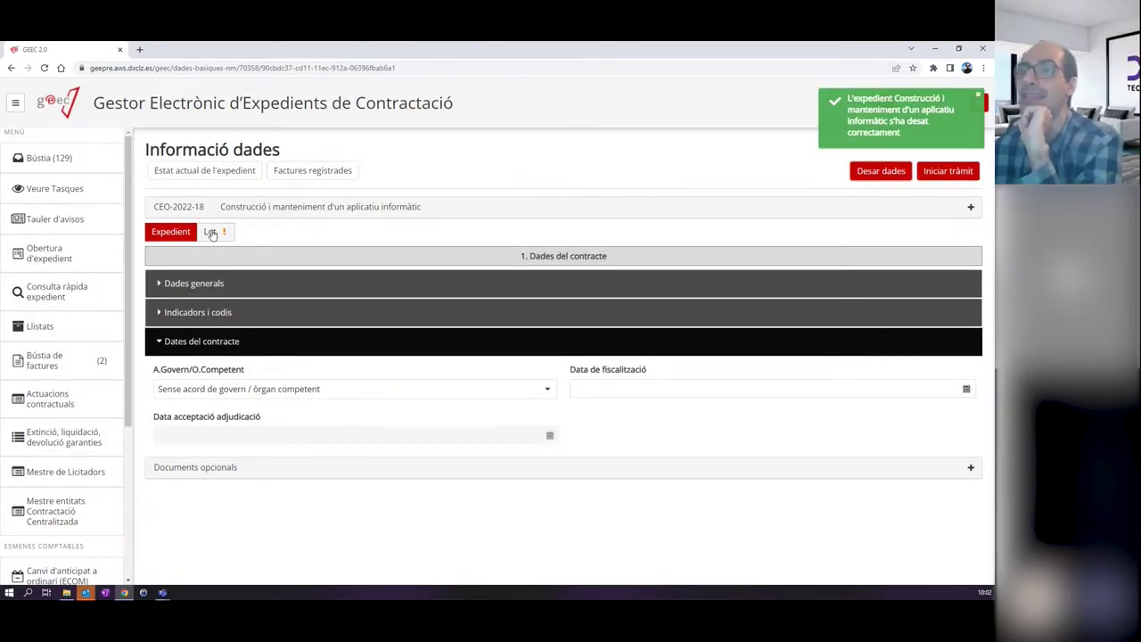
{"action": "left_click", "coordinate": [211, 233]}
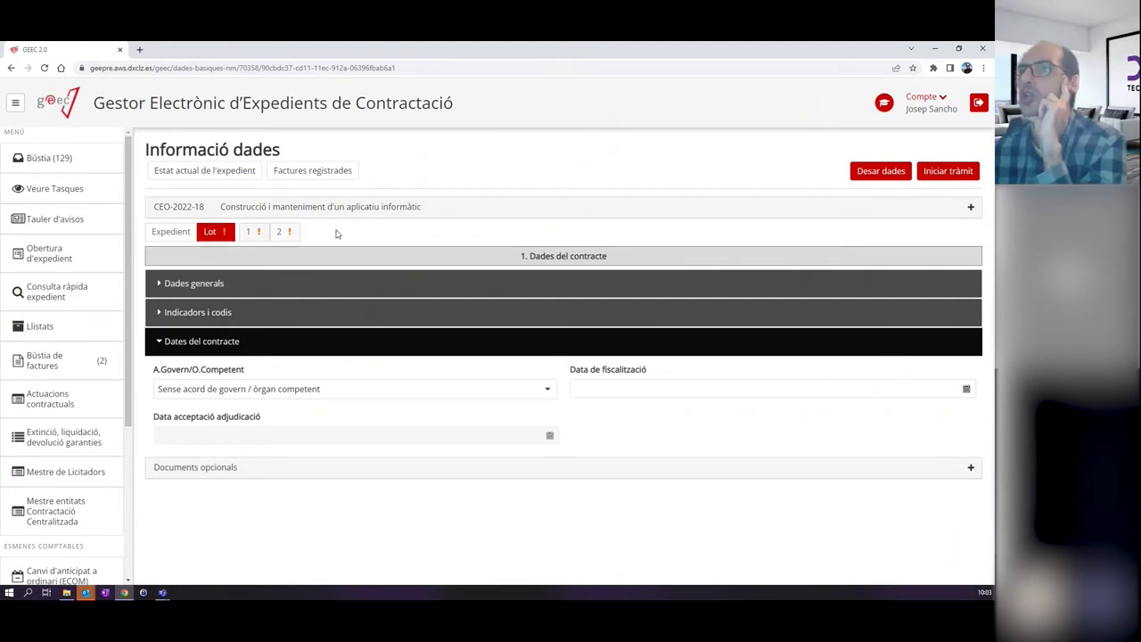
{"action": "left_click", "coordinate": [254, 232]}
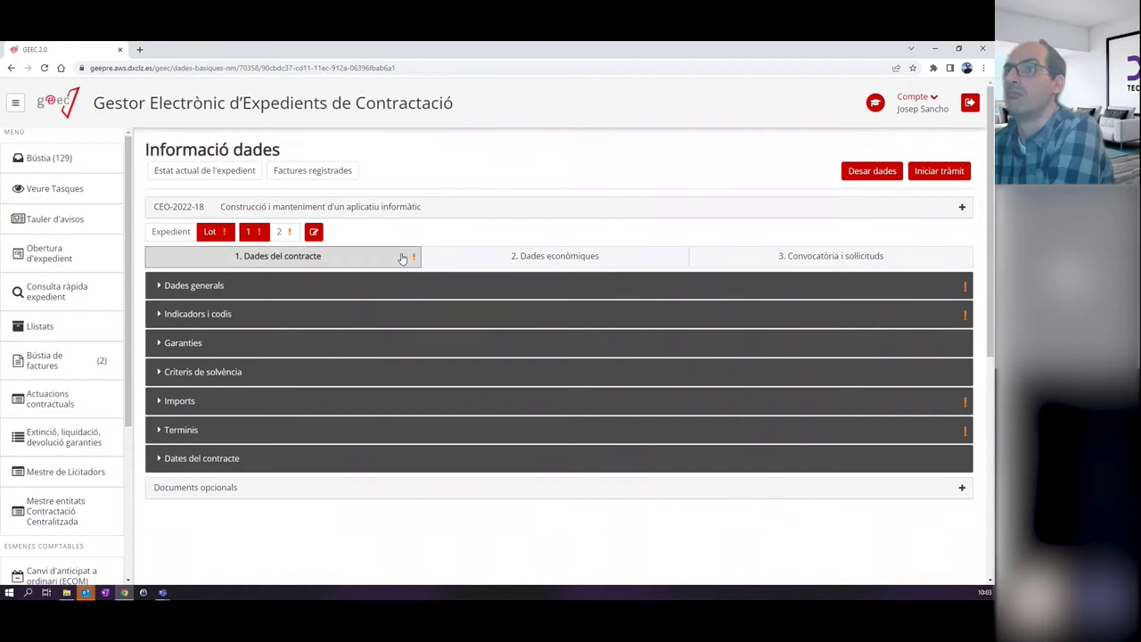
Expand lot 1's Dades generals and keep Criteris de valoració on Diversos.
{"action": "left_click", "coordinate": [204, 286]}
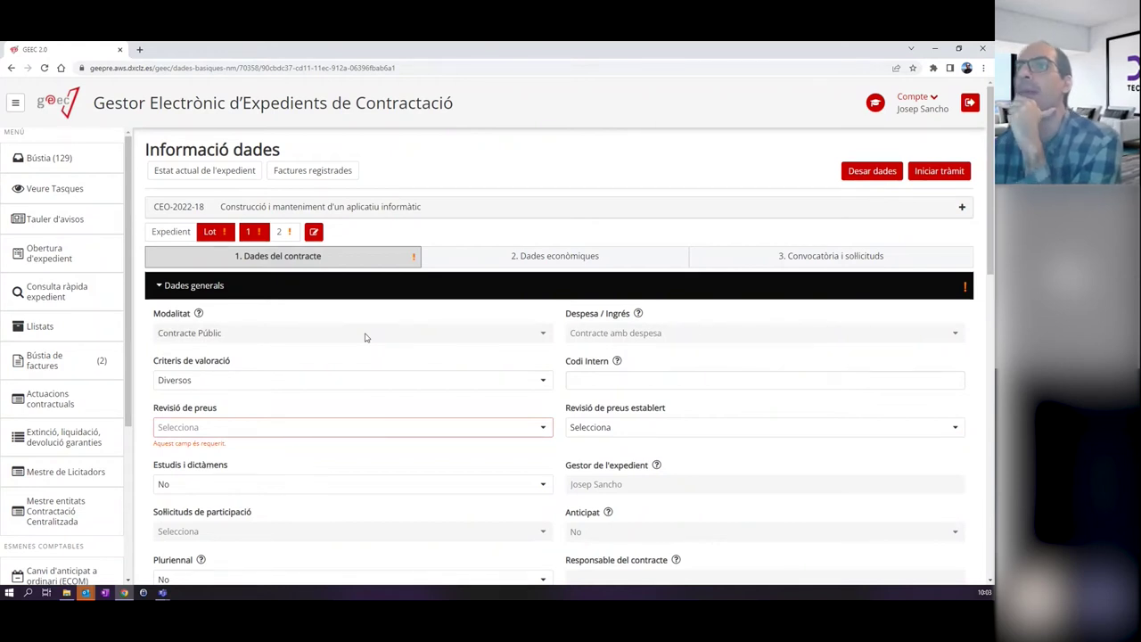
{"action": "left_click", "coordinate": [263, 385]}
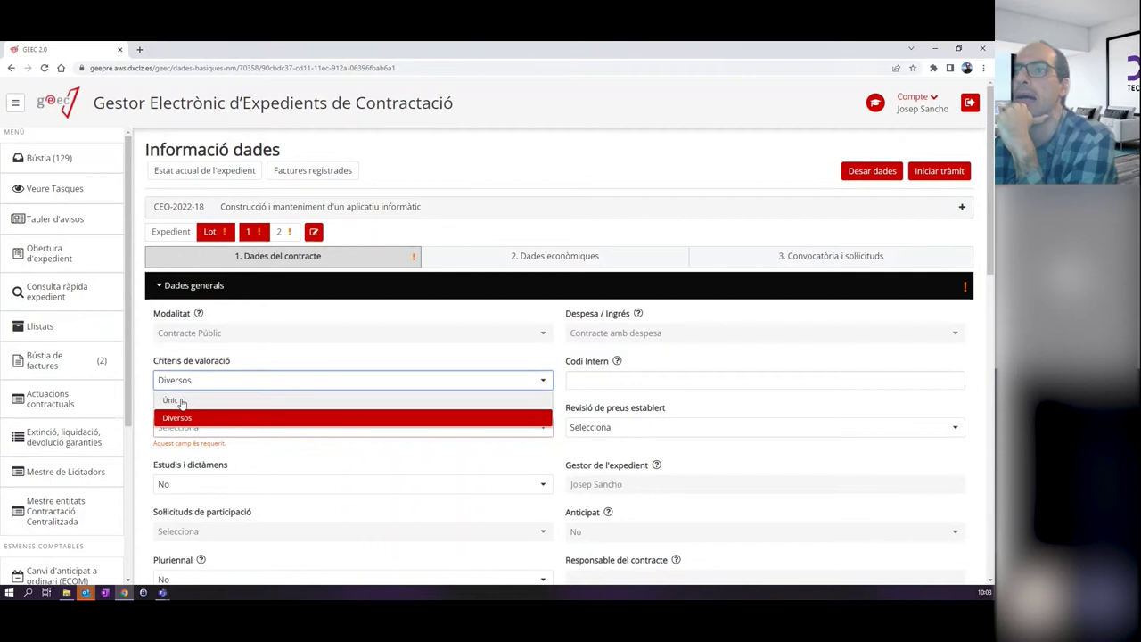
{"action": "left_click", "coordinate": [178, 414]}
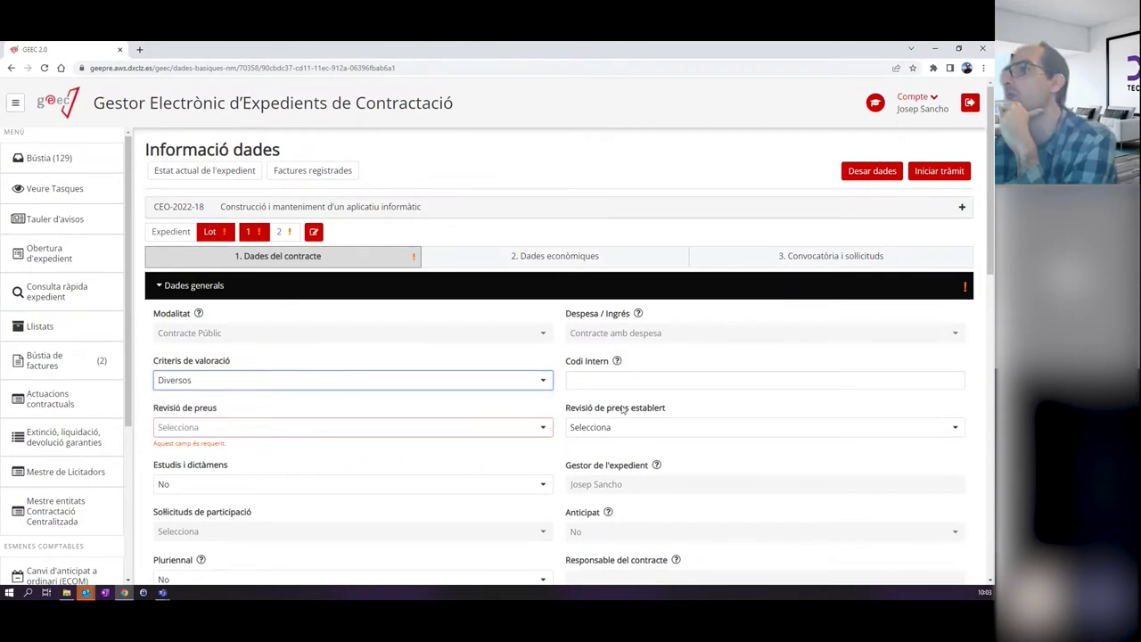
Enter 2022/43 as lot 1's Codi Intern.
{"action": "left_click", "coordinate": [638, 380]}
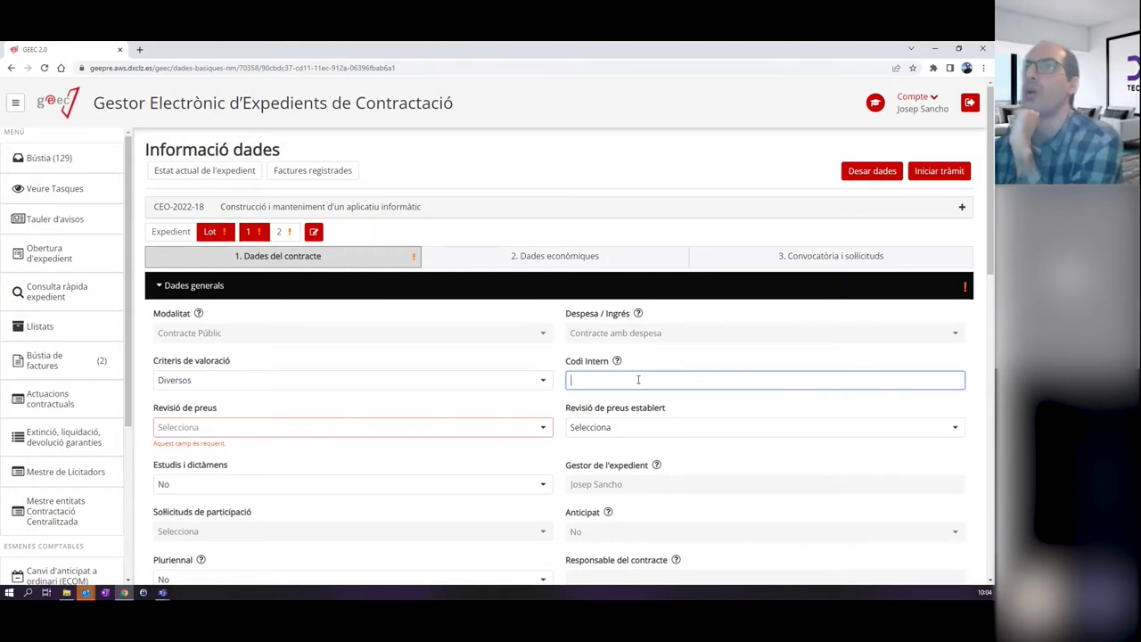
{"action": "left_click_drag", "start_coordinate": [206, 207], "coordinate": [154, 209]}
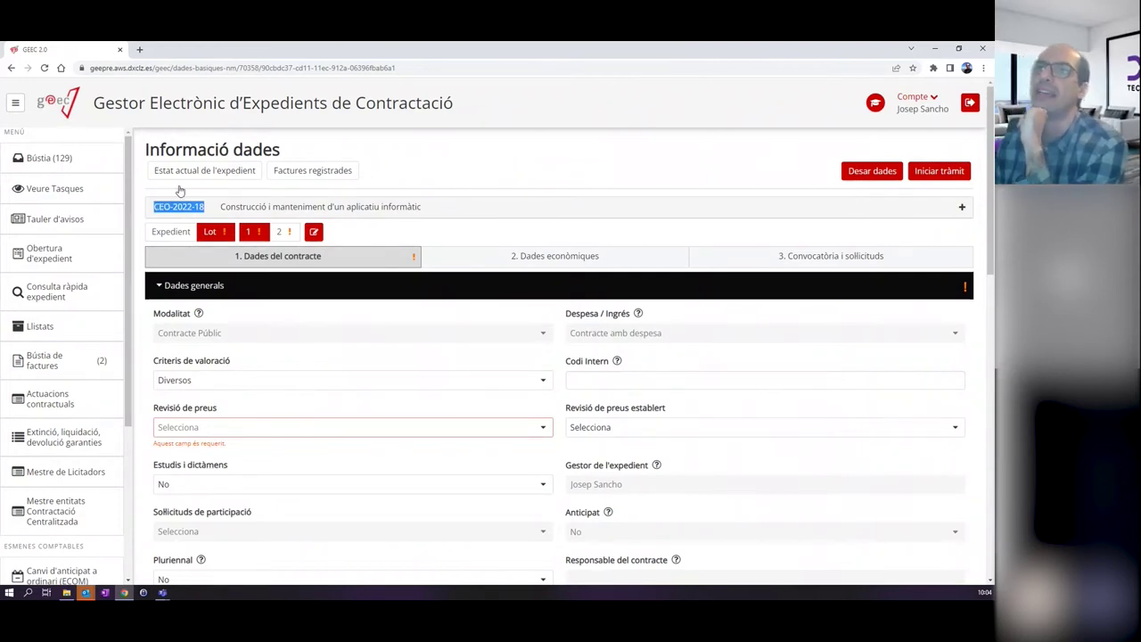
{"action": "left_click", "coordinate": [426, 164]}
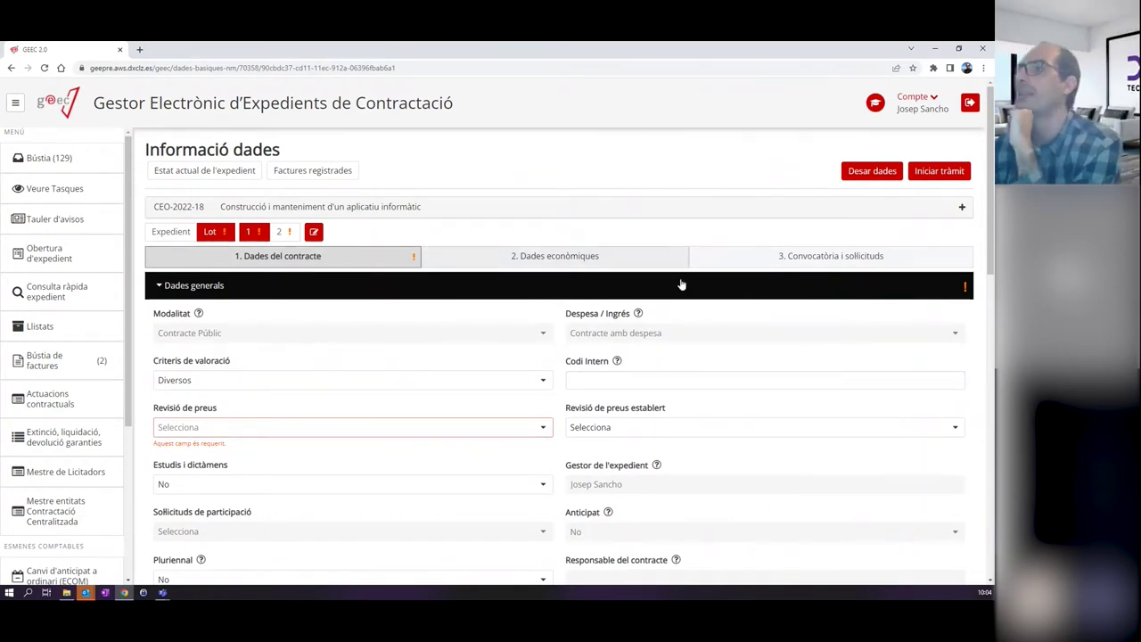
{"action": "left_click", "coordinate": [620, 379]}
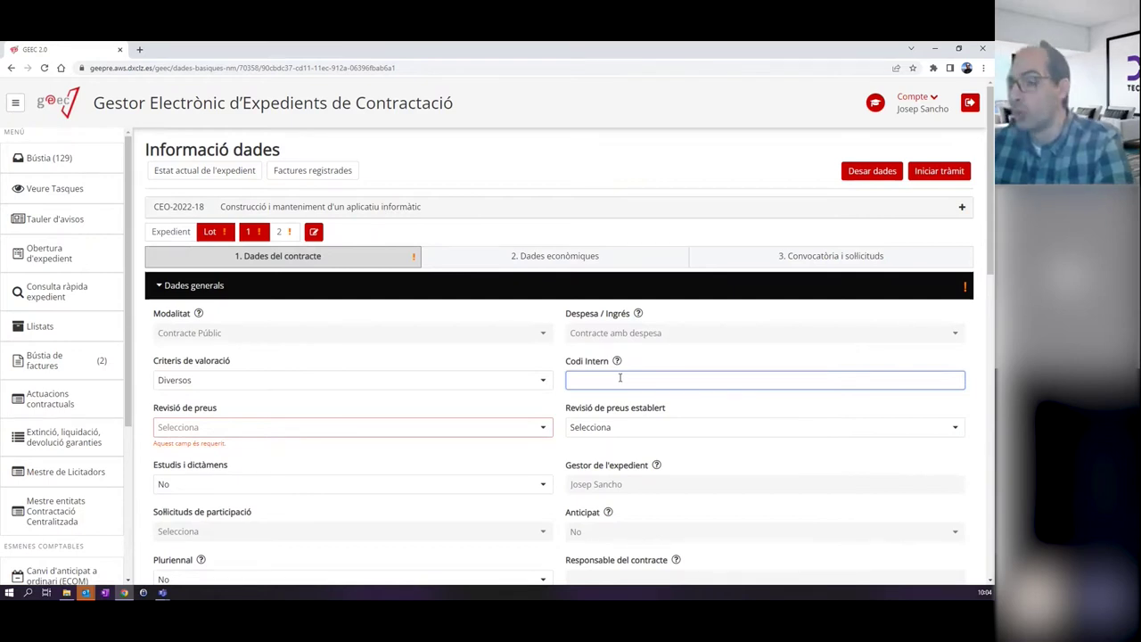
{"action": "type", "text": "2022/"}
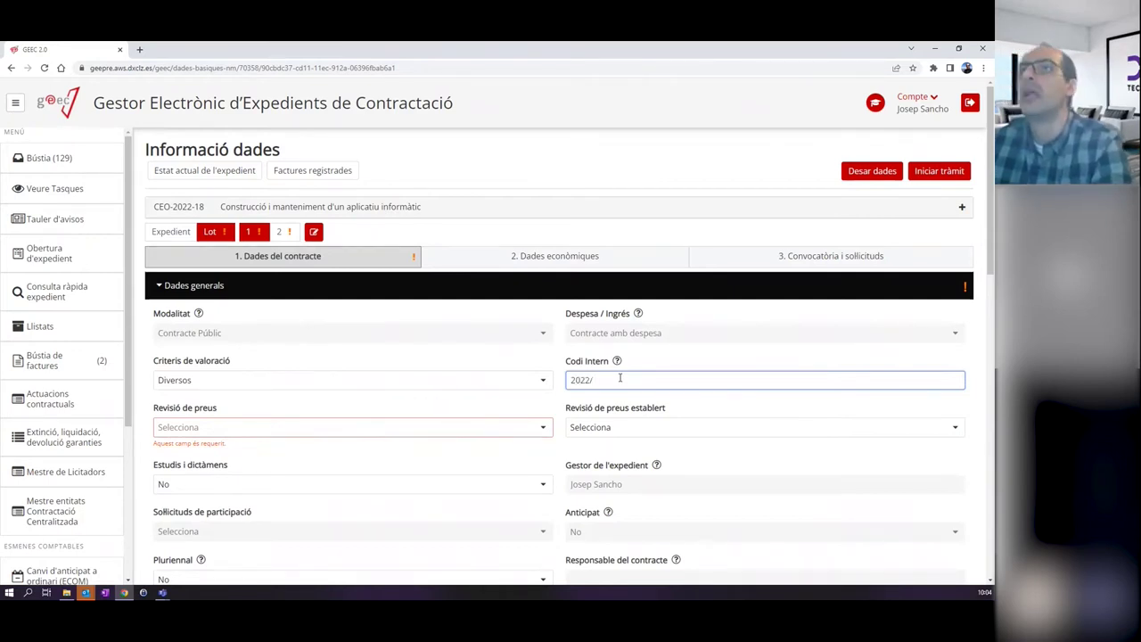
{"action": "type", "text": "4"}
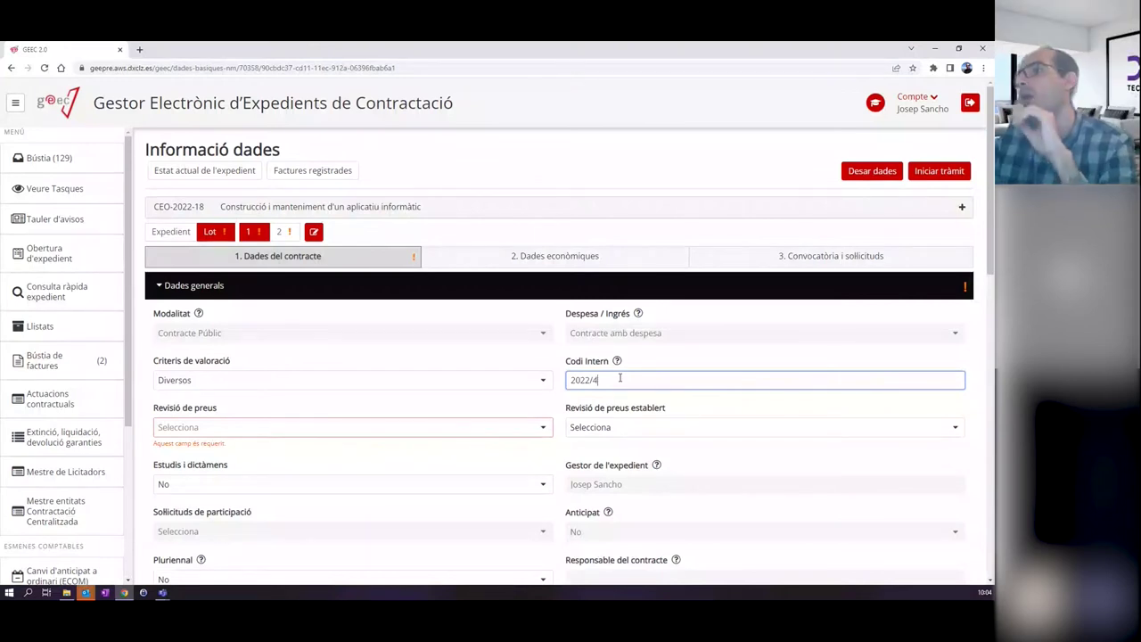
{"action": "type", "text": "3"}
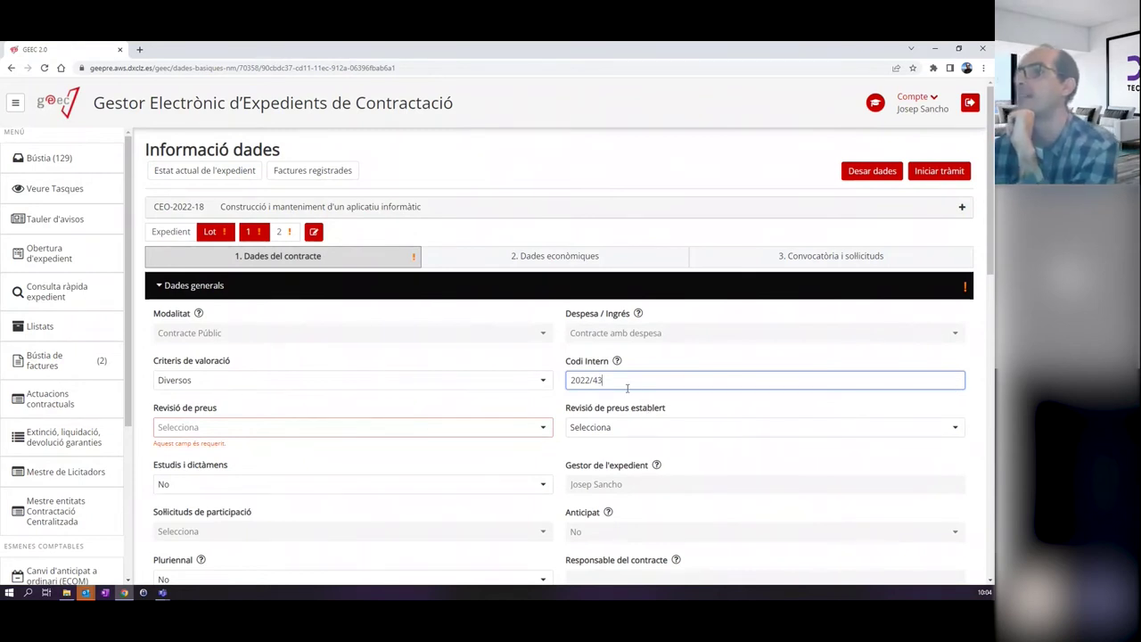
{"action": "key", "text": "ctrl+a"}
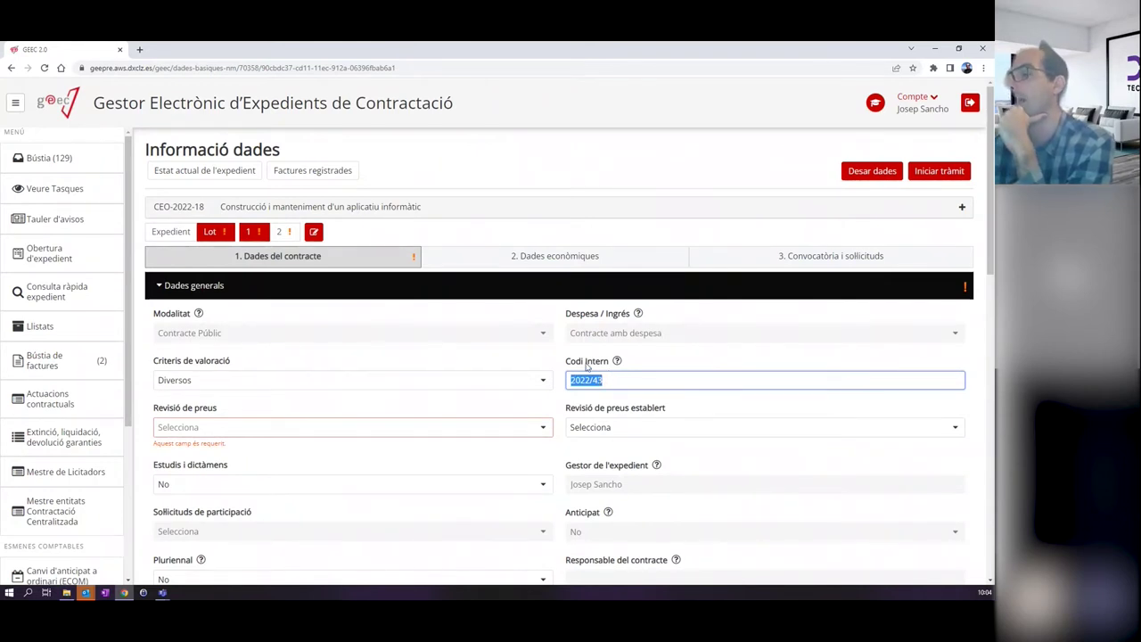
Save lot 1's data and set Revisió de preus to No after checking the Sí revision types.
{"action": "left_click", "coordinate": [869, 173]}
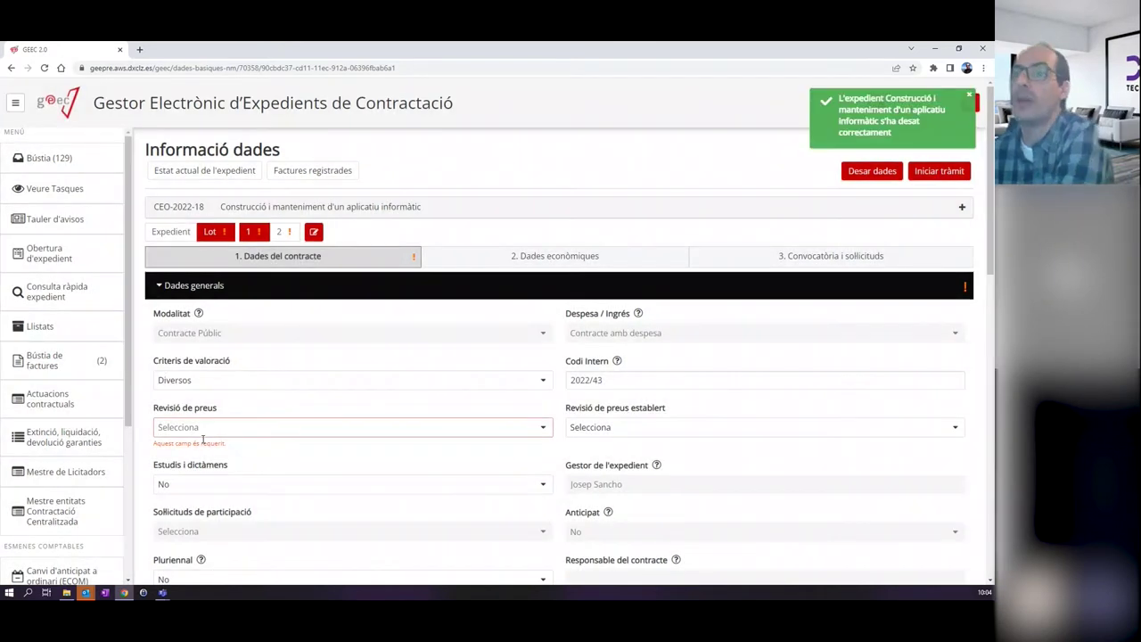
{"action": "left_click", "coordinate": [214, 430]}
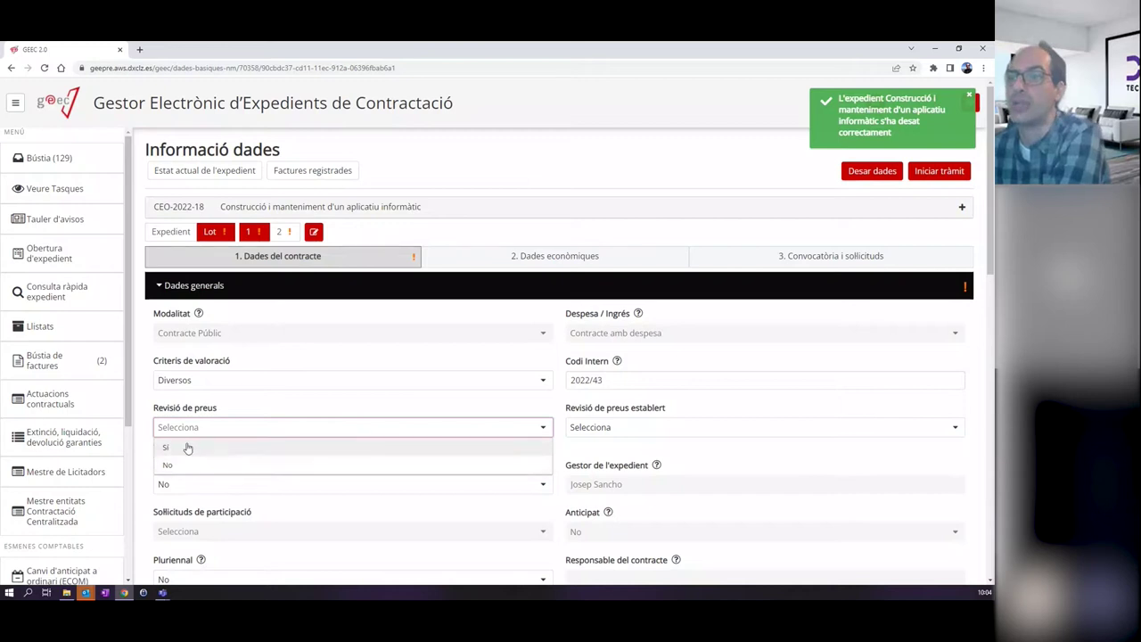
{"action": "left_click", "coordinate": [169, 465]}
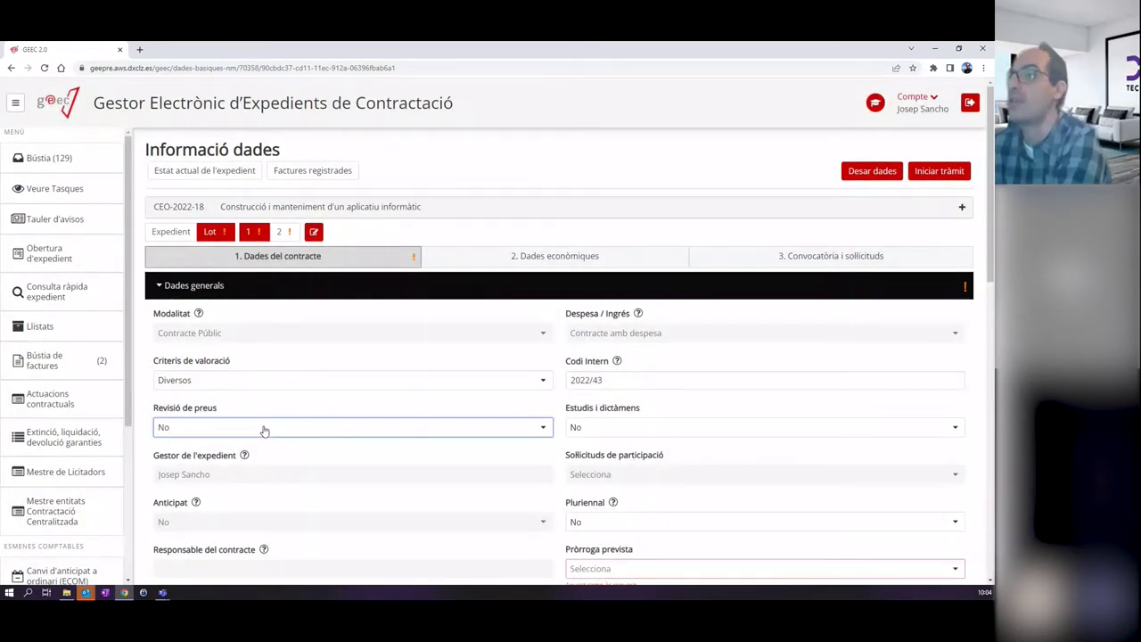
{"action": "left_click", "coordinate": [264, 430]}
{"action": "left_click", "coordinate": [196, 448]}
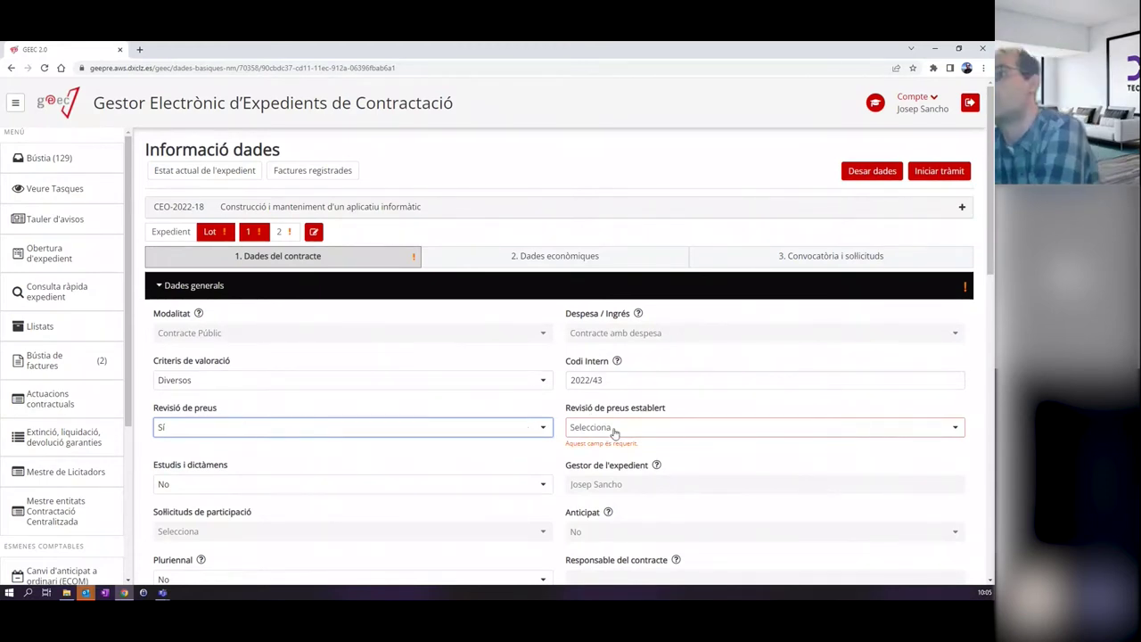
{"action": "left_click", "coordinate": [674, 430]}
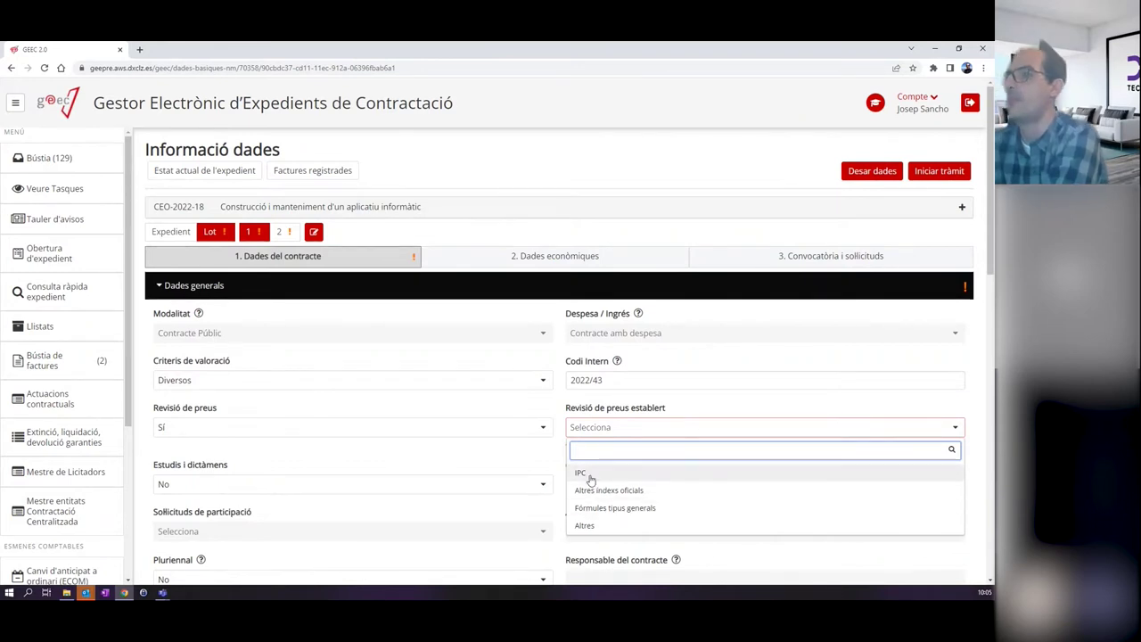
{"action": "left_click", "coordinate": [655, 491]}
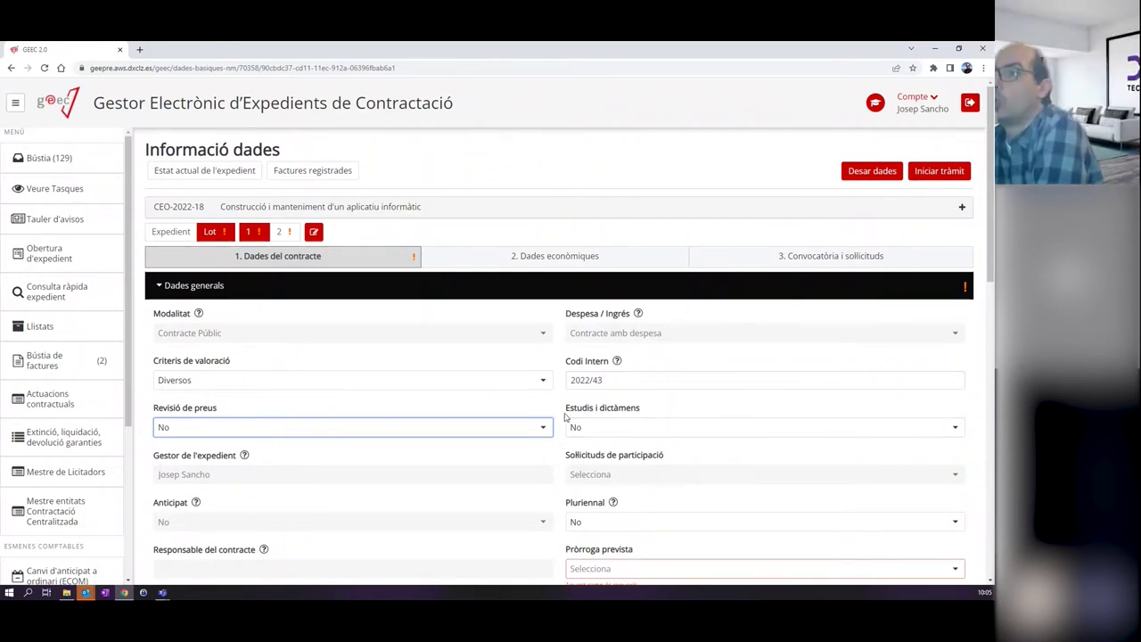
{"action": "scroll", "coordinate": [564, 416], "scroll_direction": "down", "scroll_amount": 1}
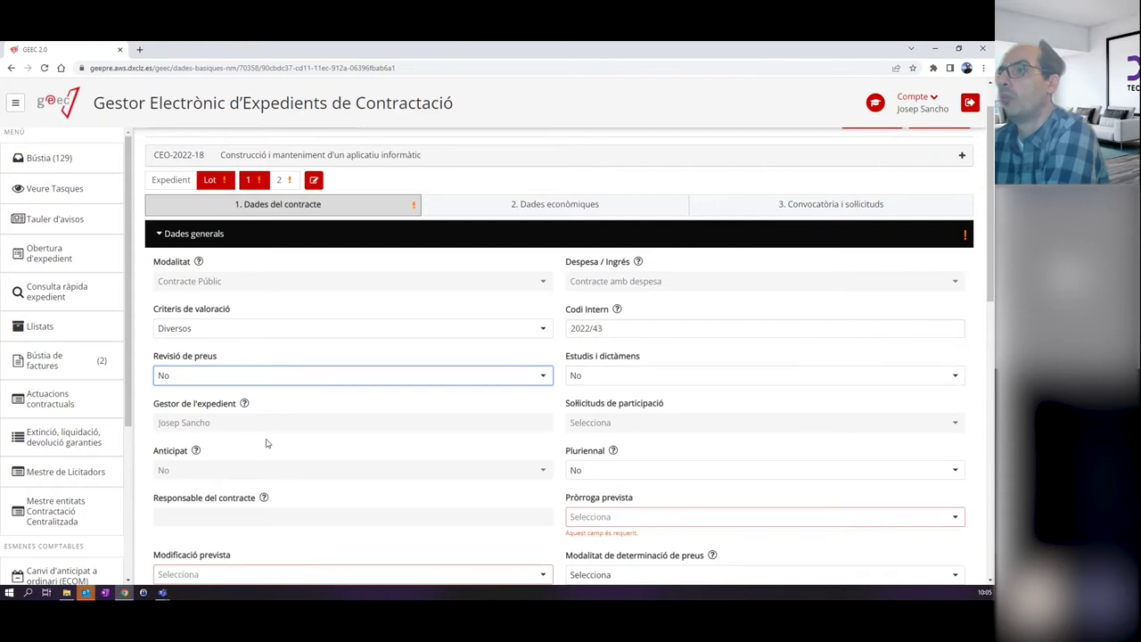
Set lot 1's Pluriennal to Sí, with Any des de and Any fins a at 2022.
{"action": "scroll", "coordinate": [280, 448], "scroll_direction": "down", "scroll_amount": 1}
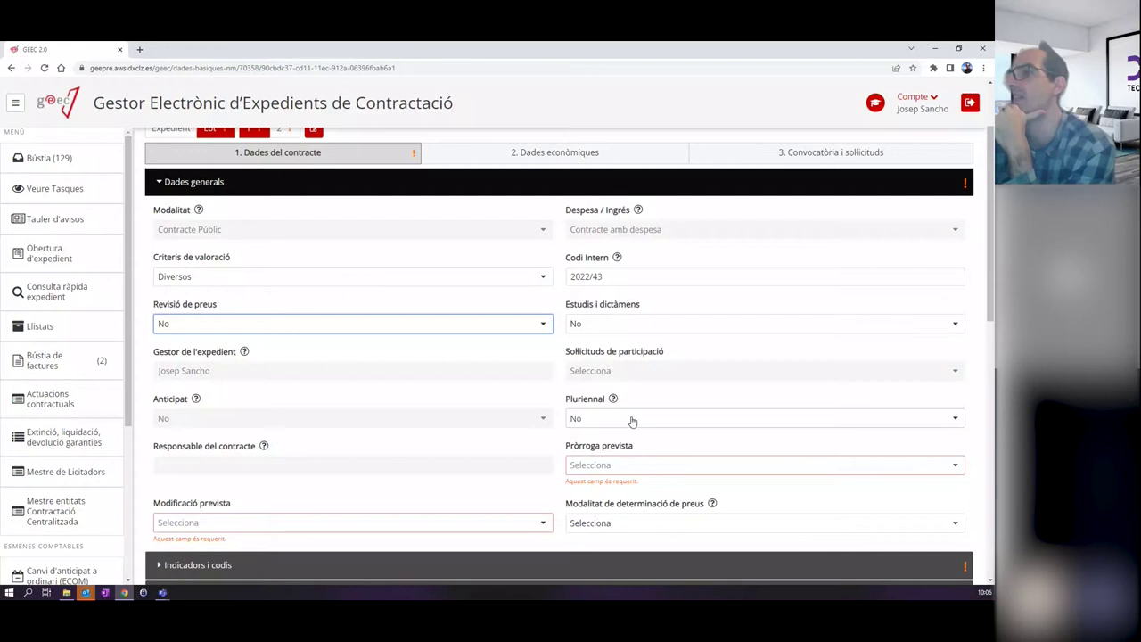
{"action": "left_click", "coordinate": [632, 421]}
{"action": "left_click", "coordinate": [624, 448]}
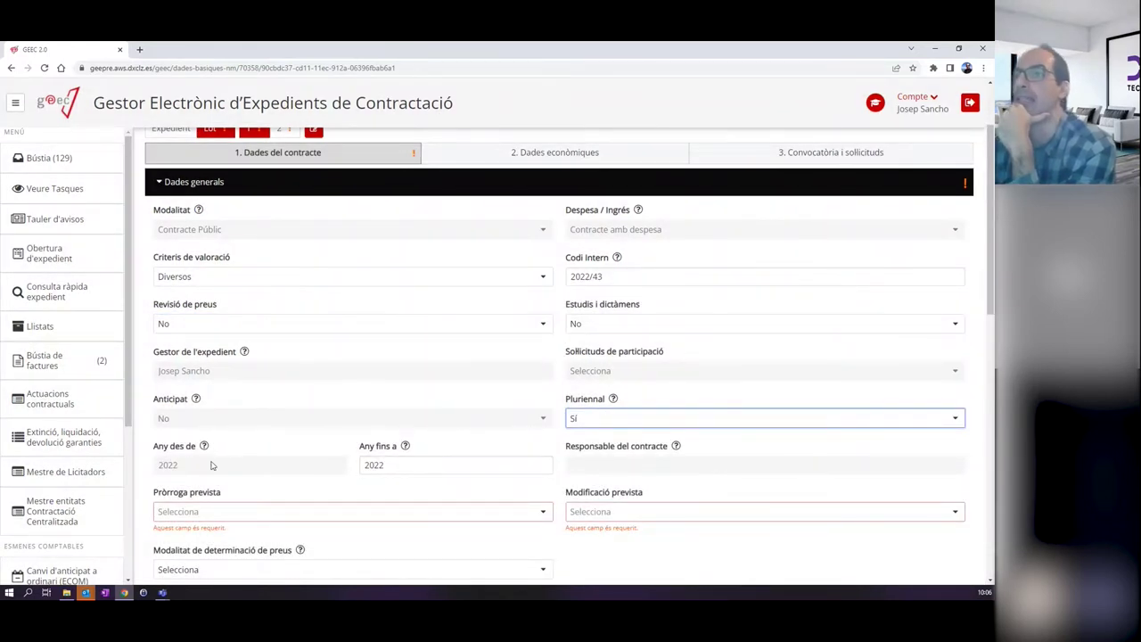
Switch lot 1's Pluriennal back to No, dropping the Any des de / Any fins a fields.
{"action": "left_click", "coordinate": [450, 464]}
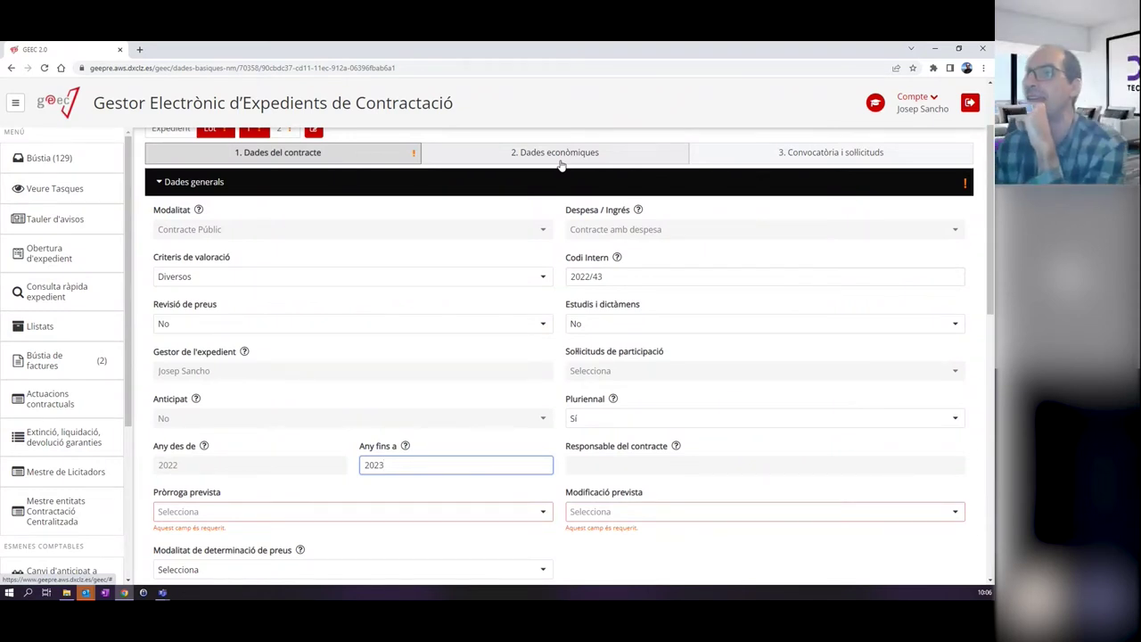
{"action": "left_click", "coordinate": [579, 418]}
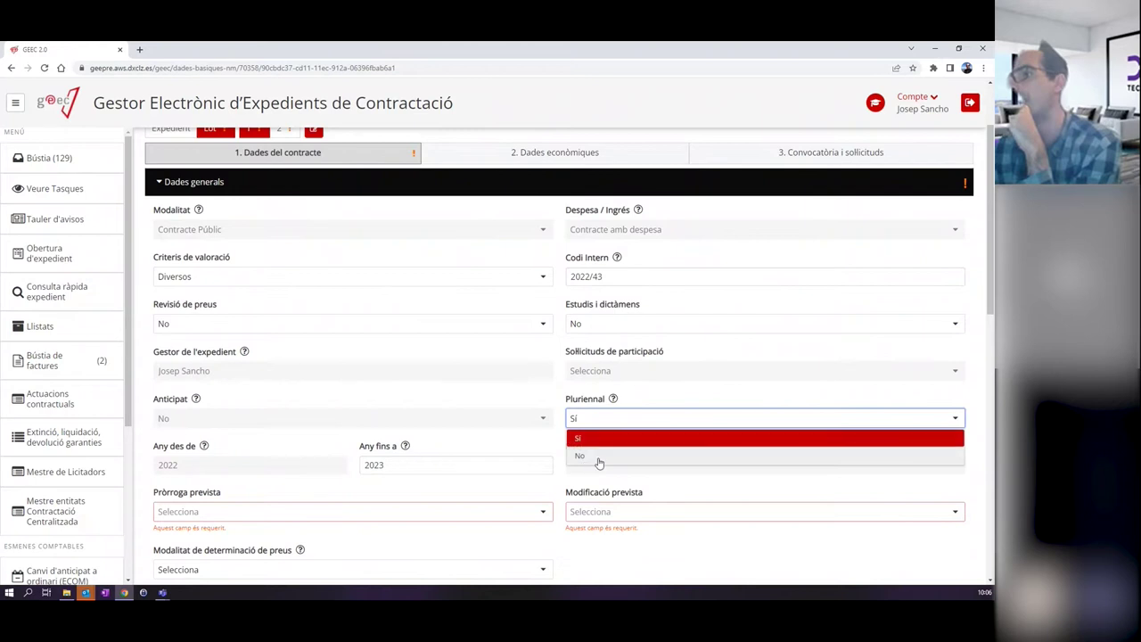
{"action": "left_click", "coordinate": [596, 460]}
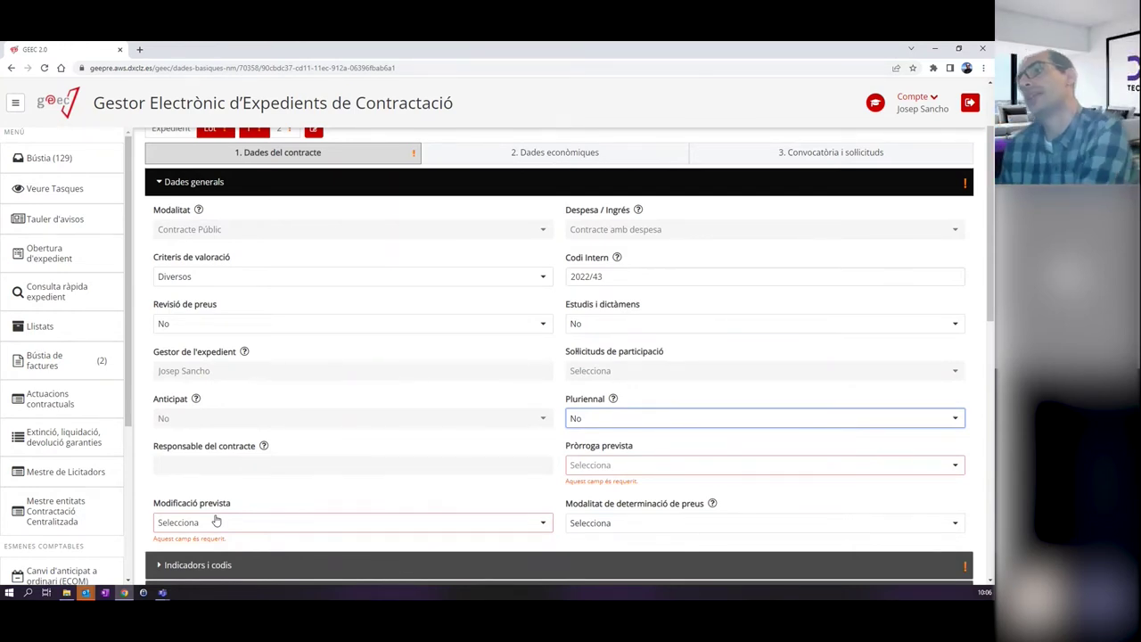
Set Lot 1's Pròrroga prevista to No.
{"action": "left_click", "coordinate": [579, 462]}
{"action": "left_click", "coordinate": [581, 506]}
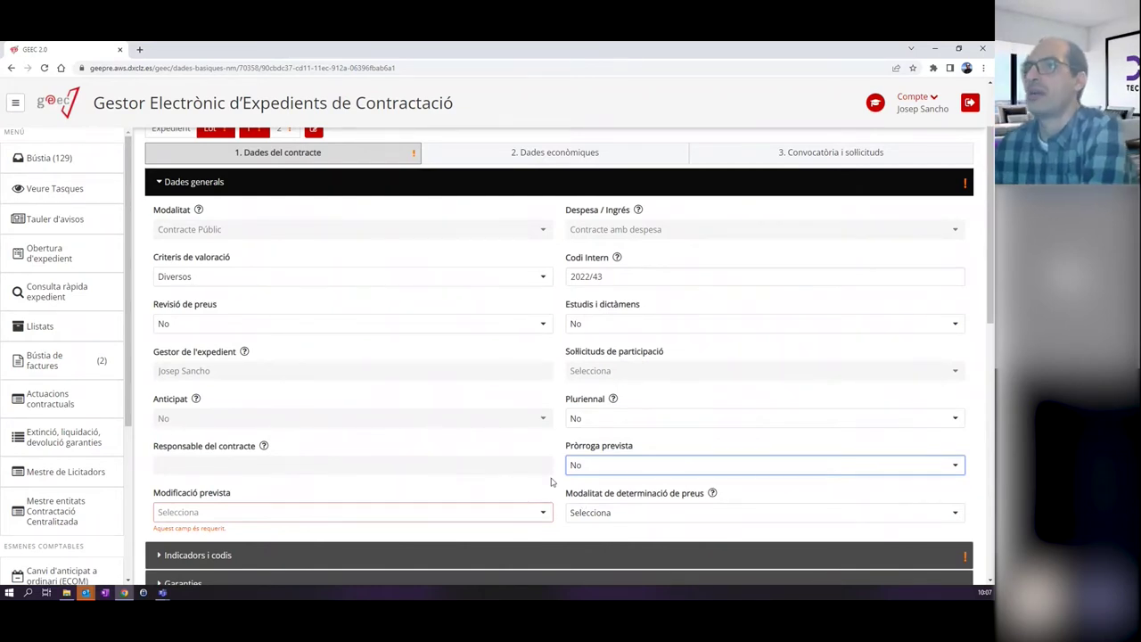
{"action": "scroll", "coordinate": [519, 422], "scroll_direction": "up", "scroll_amount": 1}
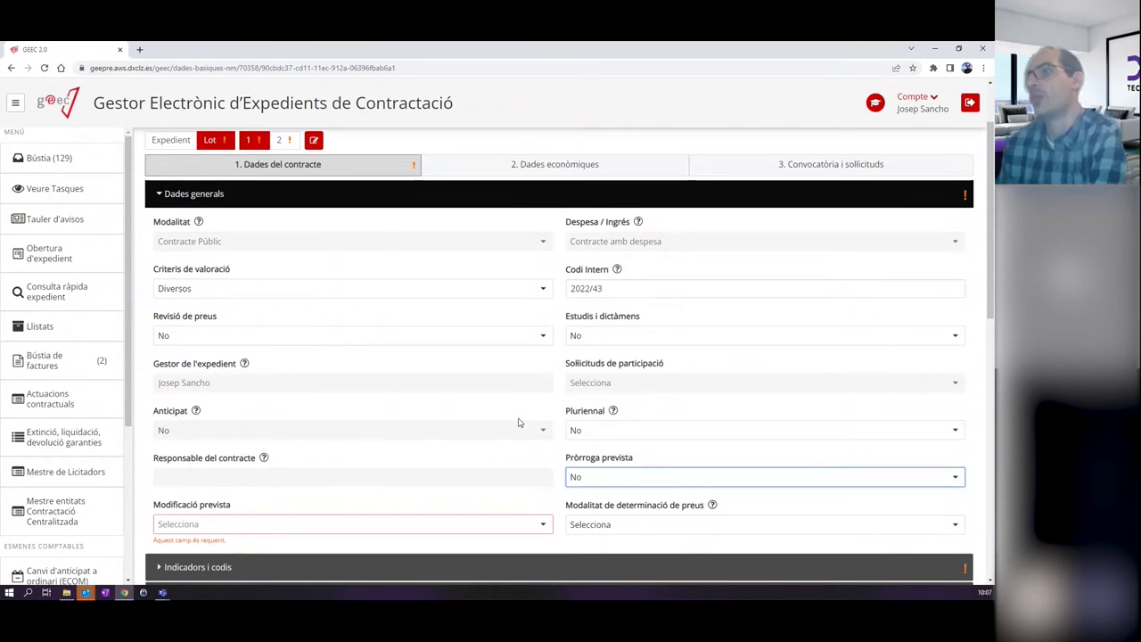
{"action": "scroll", "coordinate": [463, 375], "scroll_direction": "down", "scroll_amount": 1}
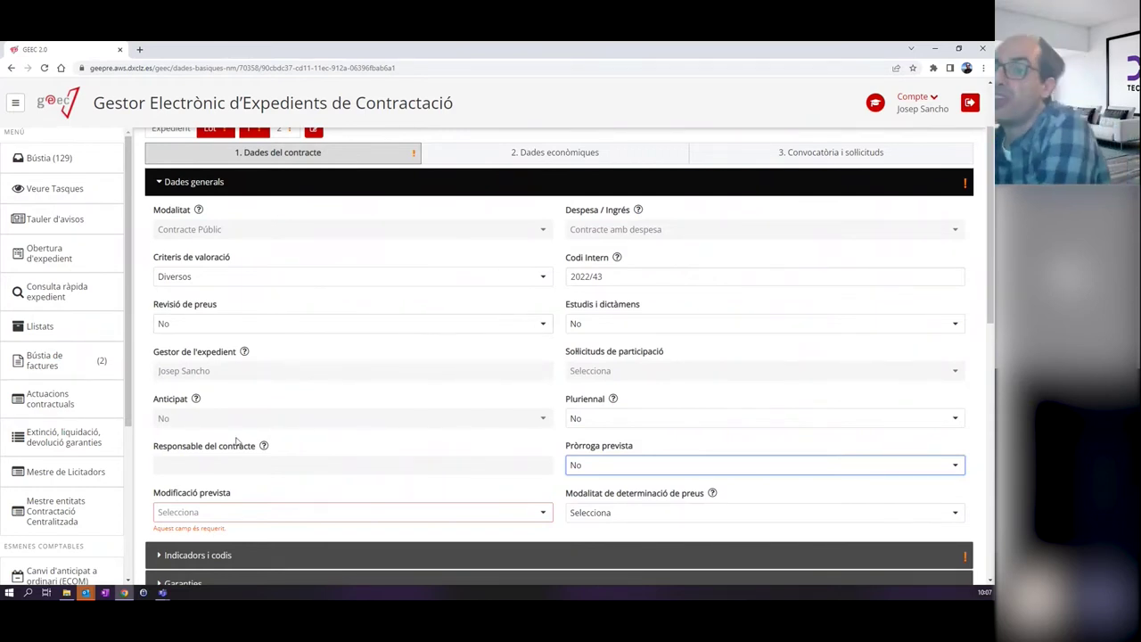
Set Modificació prevista to Sí, then change it to No.
{"action": "left_click", "coordinate": [252, 516]}
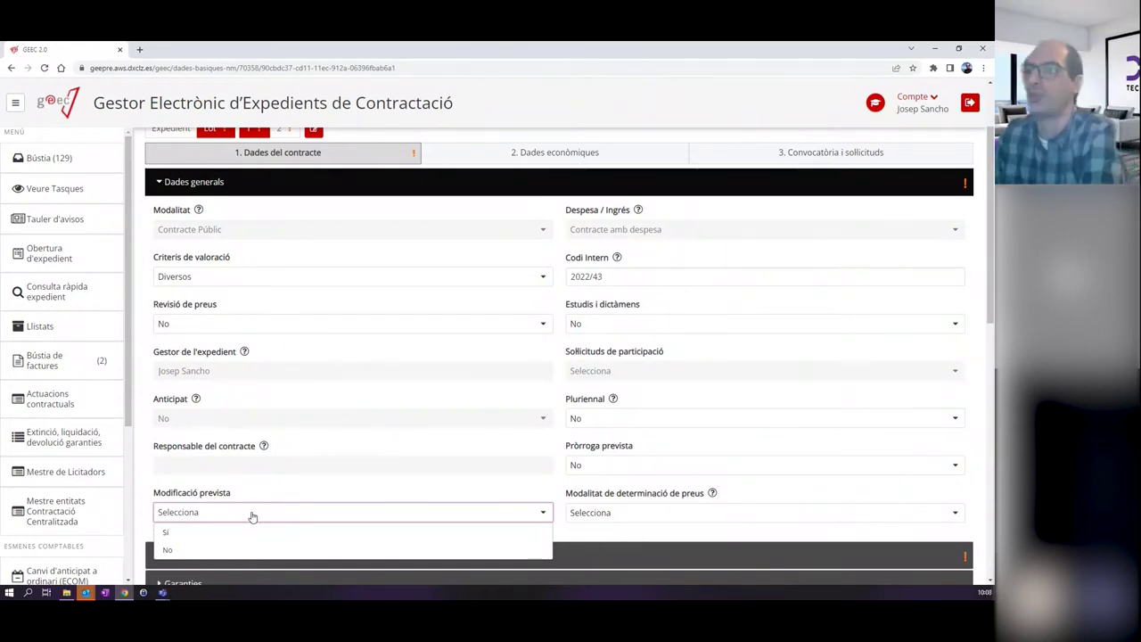
{"action": "left_click", "coordinate": [229, 532]}
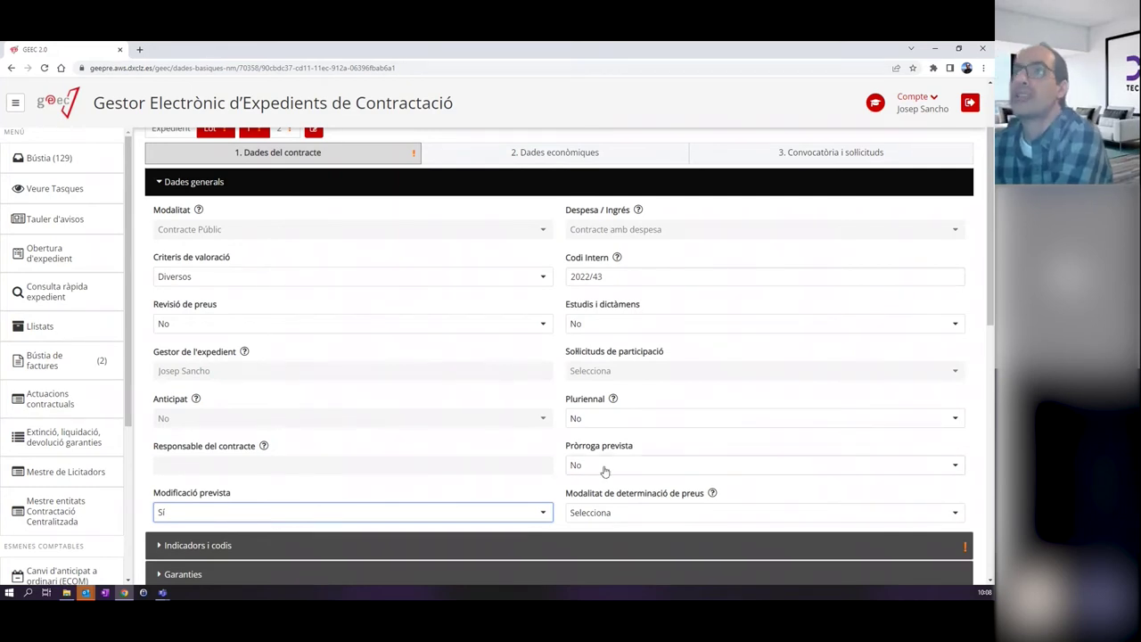
{"action": "scroll", "coordinate": [597, 467], "scroll_direction": "up", "scroll_amount": 1}
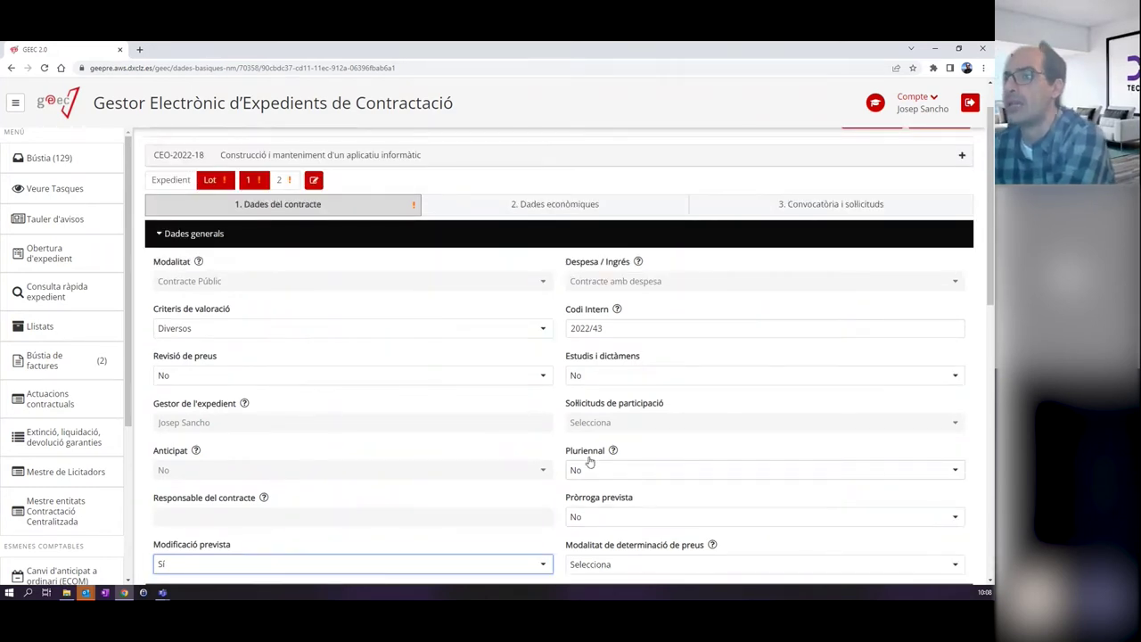
{"action": "scroll", "coordinate": [589, 461], "scroll_direction": "down", "scroll_amount": 1}
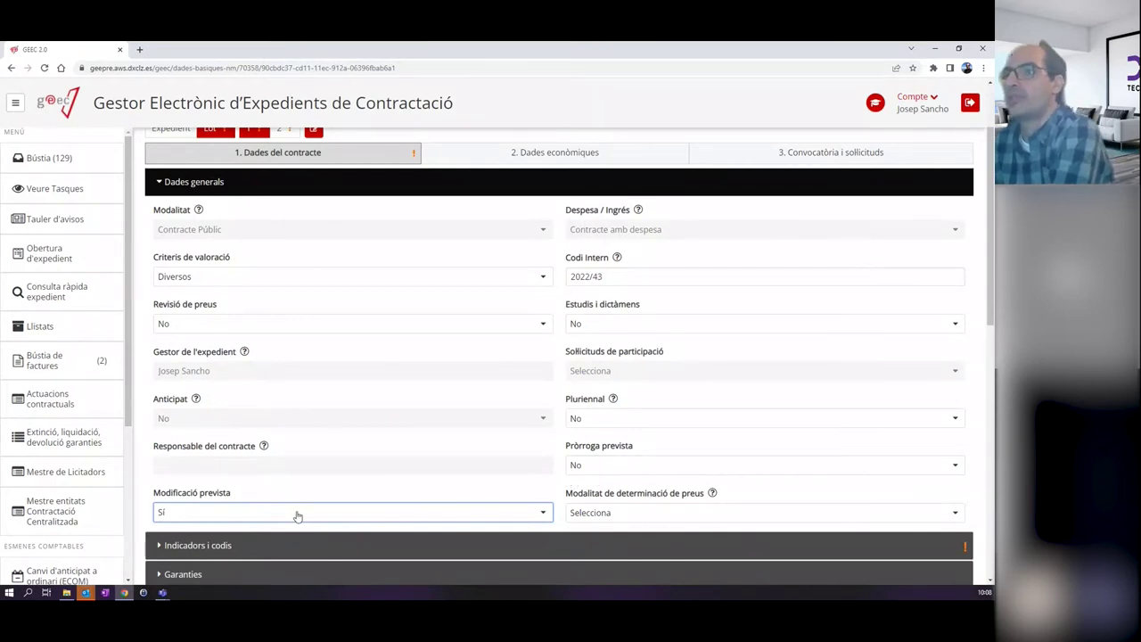
{"action": "left_click", "coordinate": [184, 516]}
{"action": "left_click", "coordinate": [187, 551]}
{"action": "scroll", "coordinate": [455, 512], "scroll_direction": "down", "scroll_amount": 2}
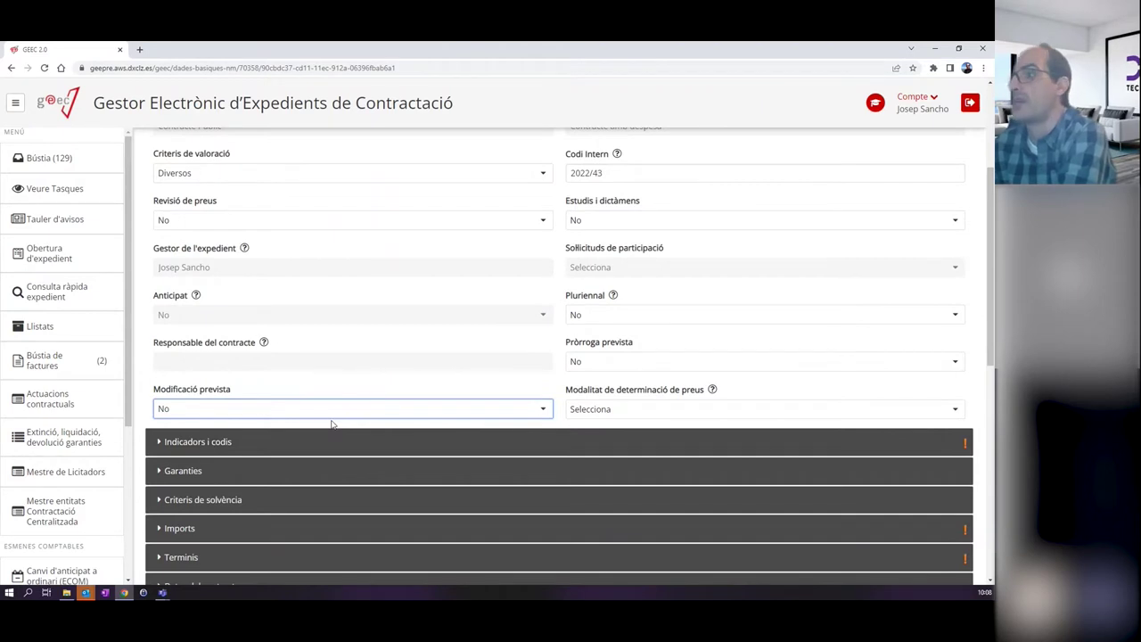
Choose A tant alçat as Lot 1's price method and expand Indicadors i codis.
{"action": "left_click", "coordinate": [641, 412]}
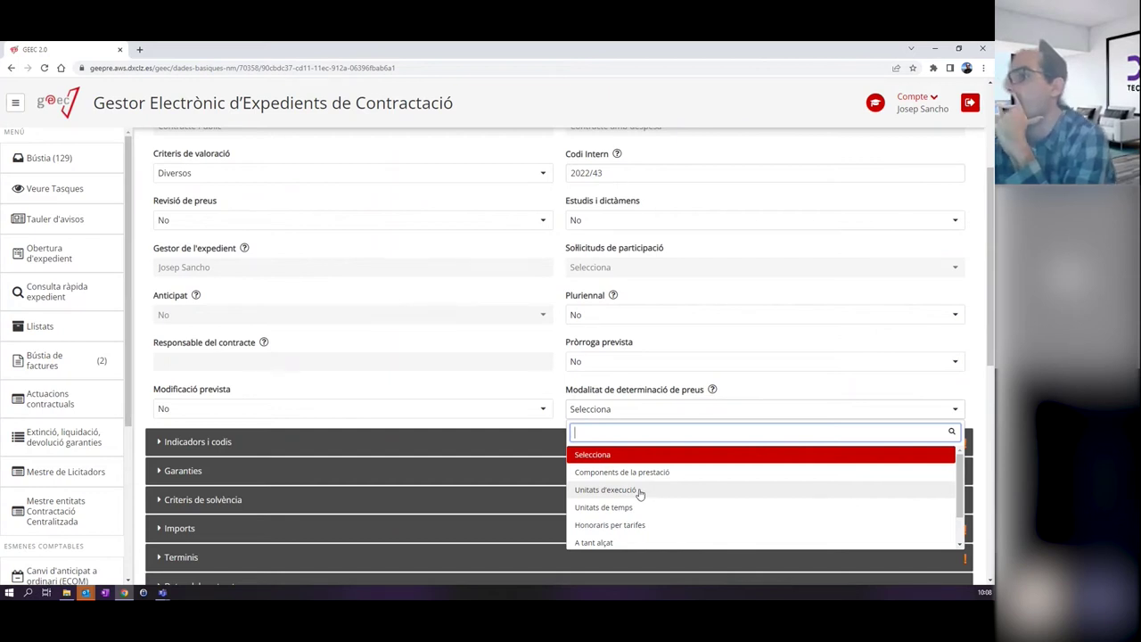
{"action": "scroll", "coordinate": [656, 482], "scroll_direction": "down", "scroll_amount": 1}
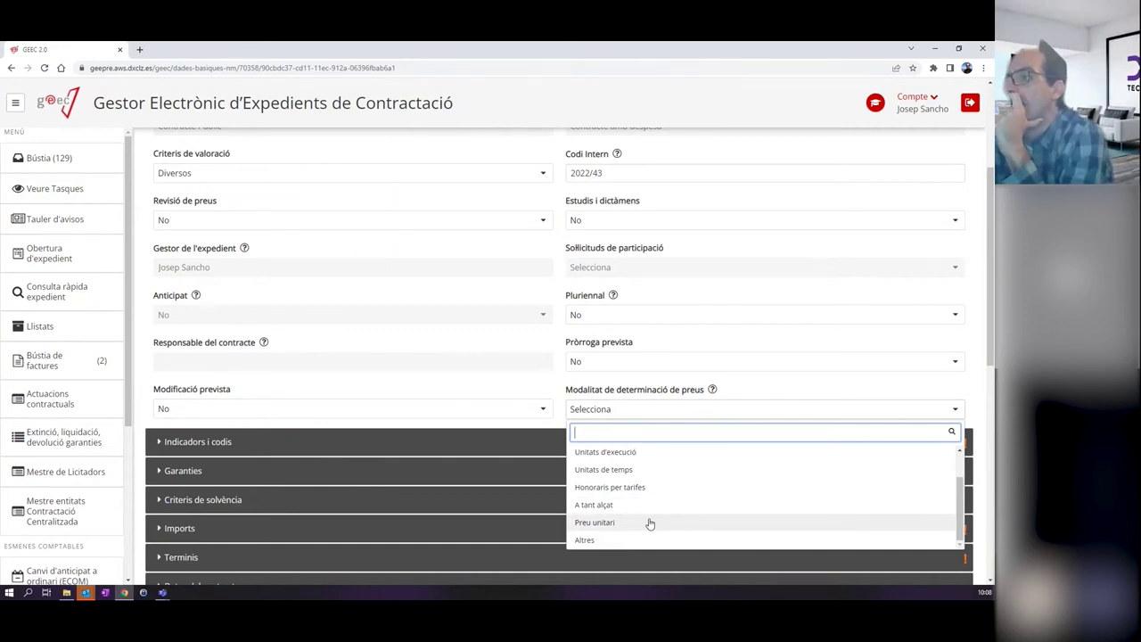
{"action": "left_click", "coordinate": [614, 506]}
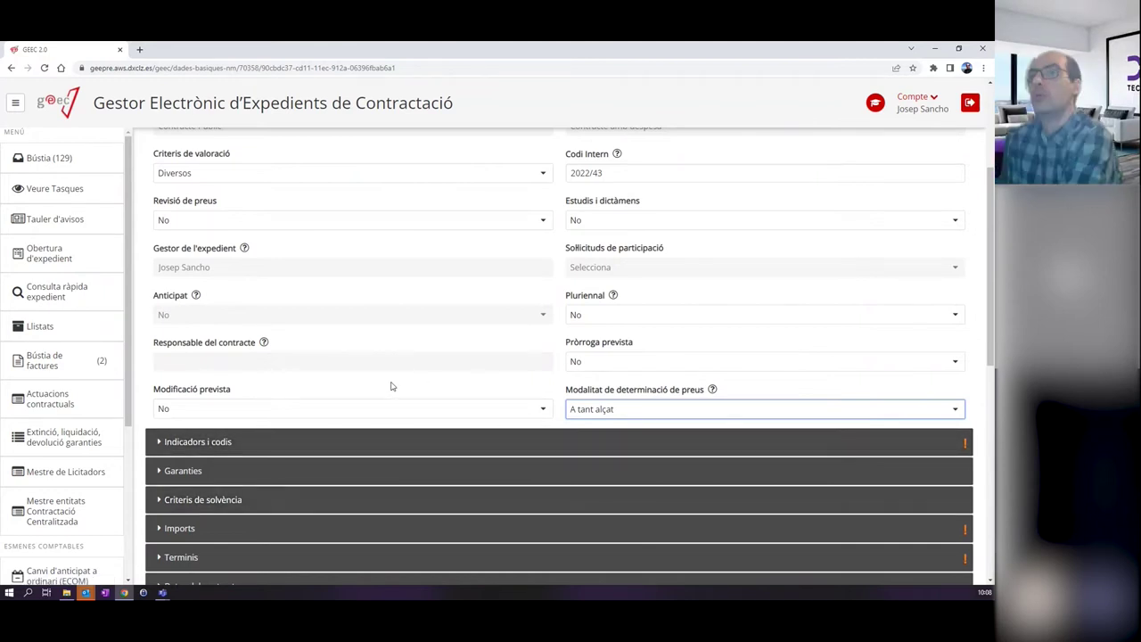
{"action": "left_click", "coordinate": [219, 440]}
{"action": "scroll", "coordinate": [327, 428], "scroll_direction": "down", "scroll_amount": 1}
{"action": "scroll", "coordinate": [328, 426], "scroll_direction": "down", "scroll_amount": 1}
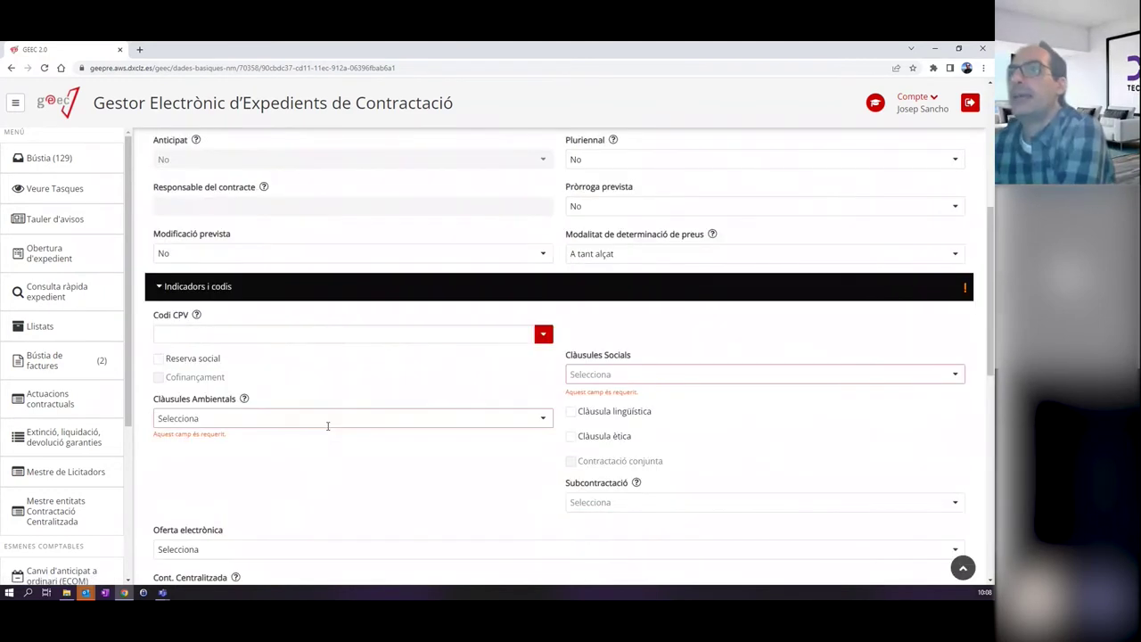
{"action": "scroll", "coordinate": [302, 397], "scroll_direction": "up", "scroll_amount": 1}
{"action": "scroll", "coordinate": [301, 397], "scroll_direction": "up", "scroll_amount": 1}
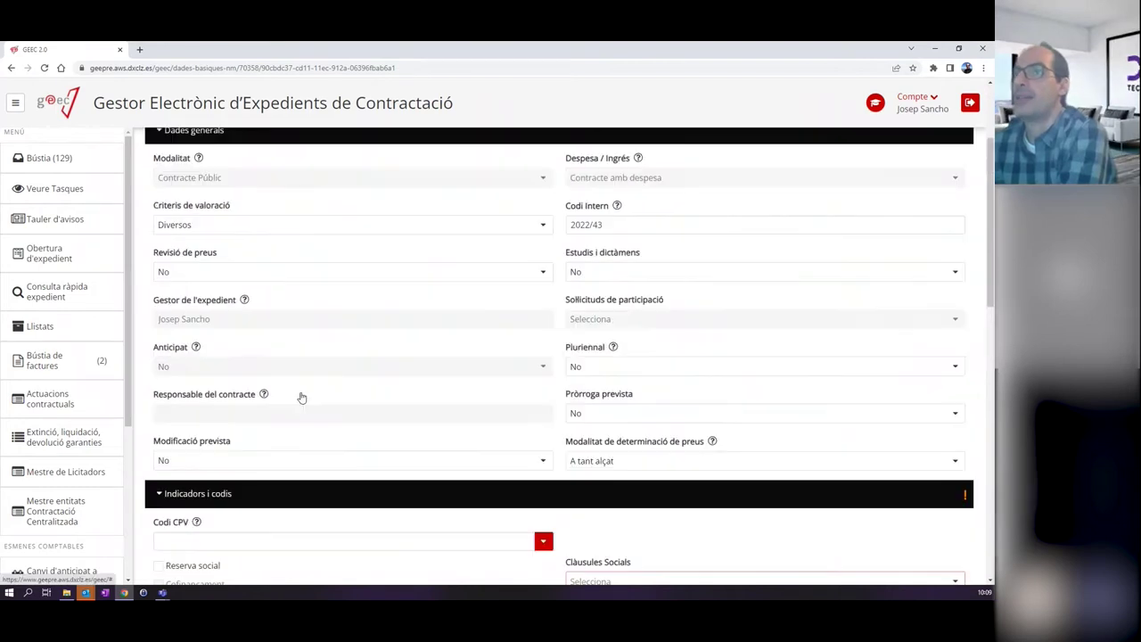
{"action": "scroll", "coordinate": [301, 405], "scroll_direction": "down", "scroll_amount": 2}
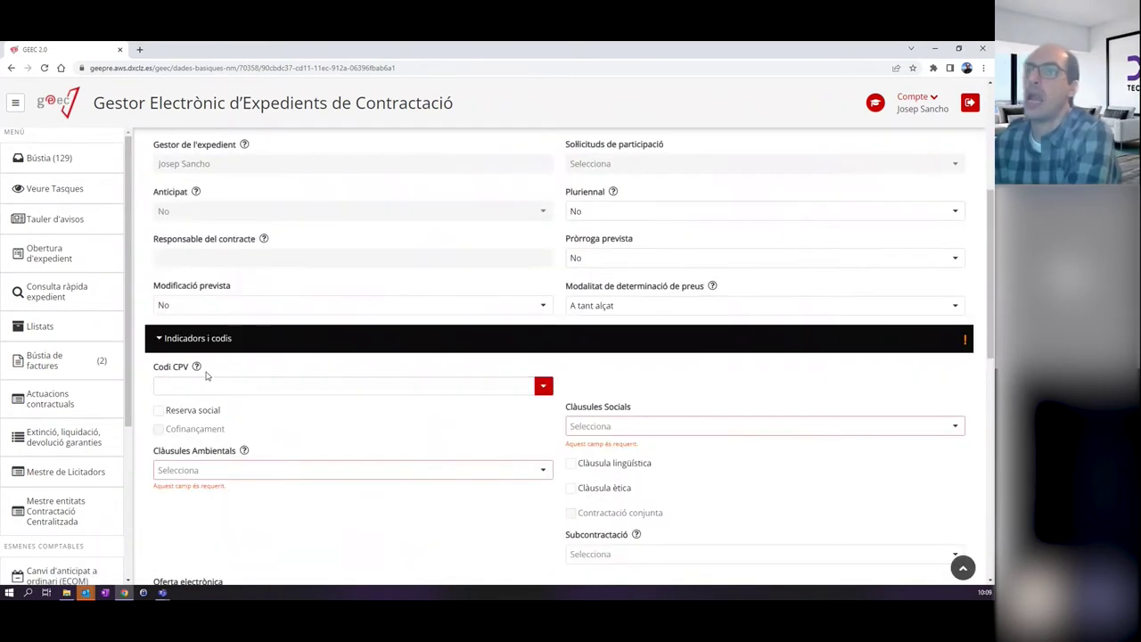
{"action": "mouse_move", "coordinate": [198, 368]}
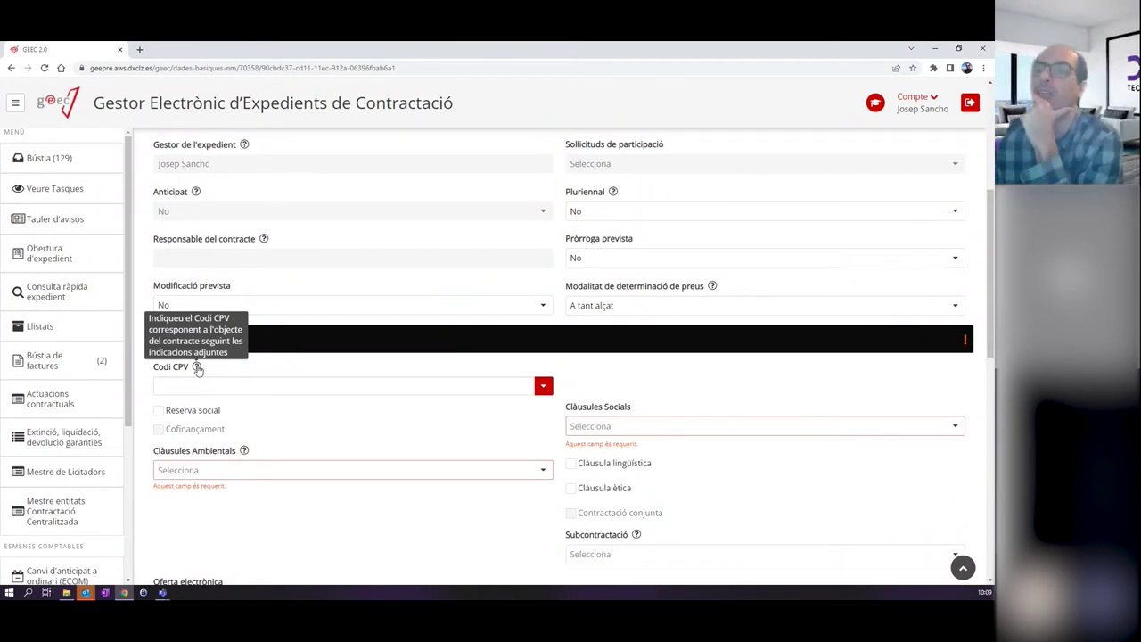
{"action": "left_click", "coordinate": [181, 382]}
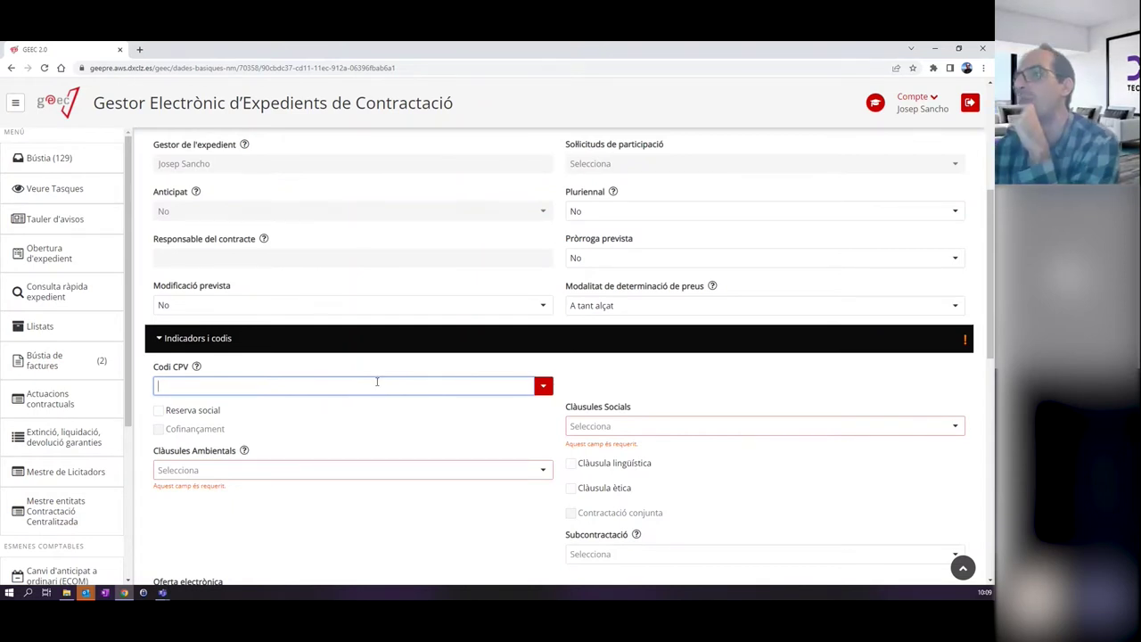
Search the CPV codes for 30211 and pick 30211400-5 Configuraciones informáticas.
{"action": "left_click", "coordinate": [377, 383]}
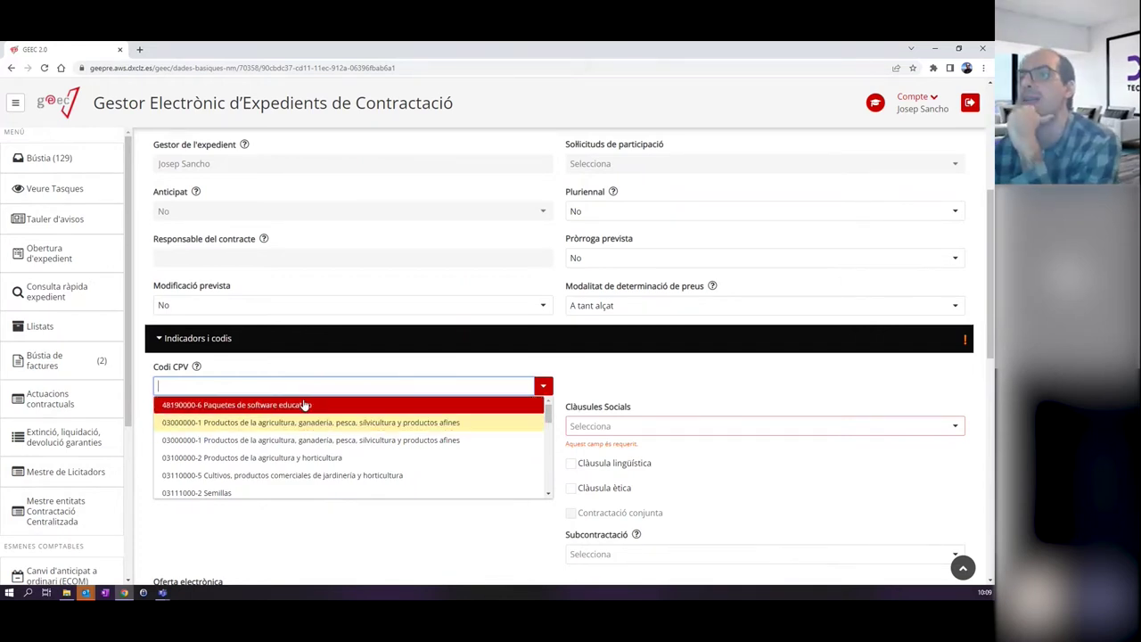
{"action": "scroll", "coordinate": [549, 427], "scroll_direction": "down", "scroll_amount": 1}
{"action": "mouse_move", "coordinate": [550, 428]}
{"action": "left_mouse_down"}
{"action": "mouse_move", "coordinate": [549, 490]}
{"action": "mouse_move", "coordinate": [552, 410]}
{"action": "left_mouse_up"}
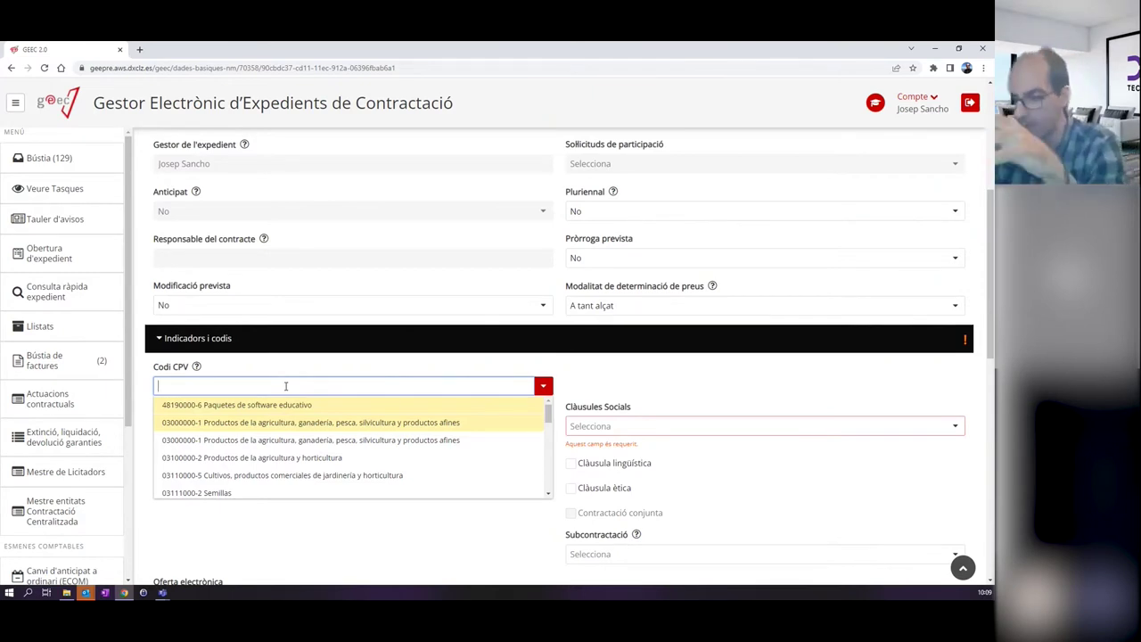
{"action": "type", "text": "30211"}
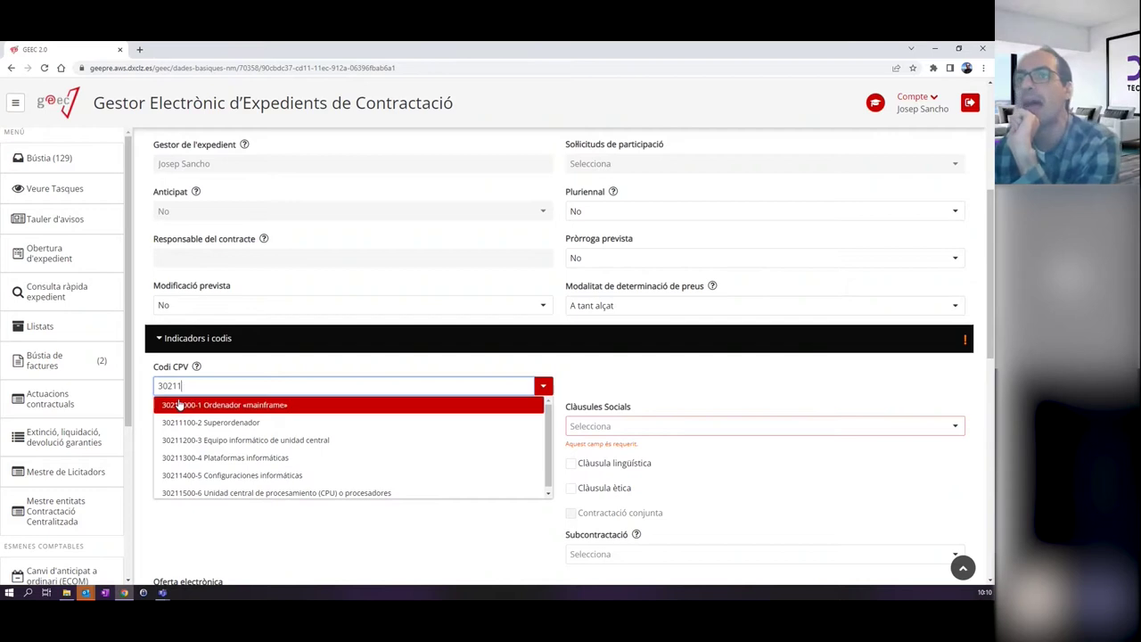
{"action": "left_click_drag", "start_coordinate": [189, 385], "coordinate": [157, 386]}
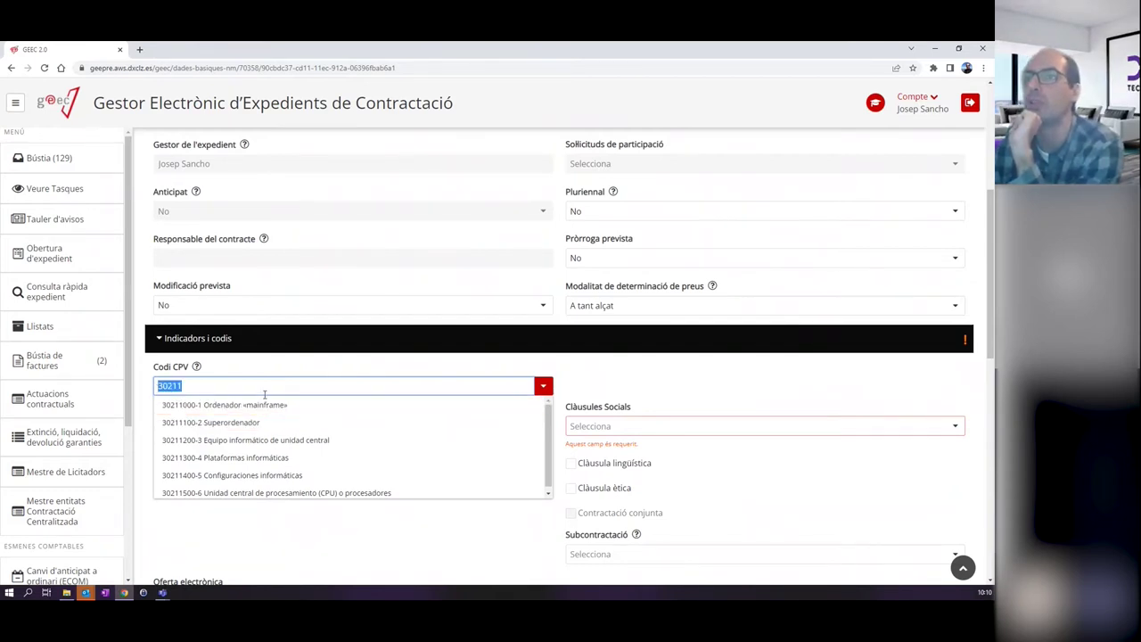
{"action": "scroll", "coordinate": [258, 459], "scroll_direction": "down", "scroll_amount": 2}
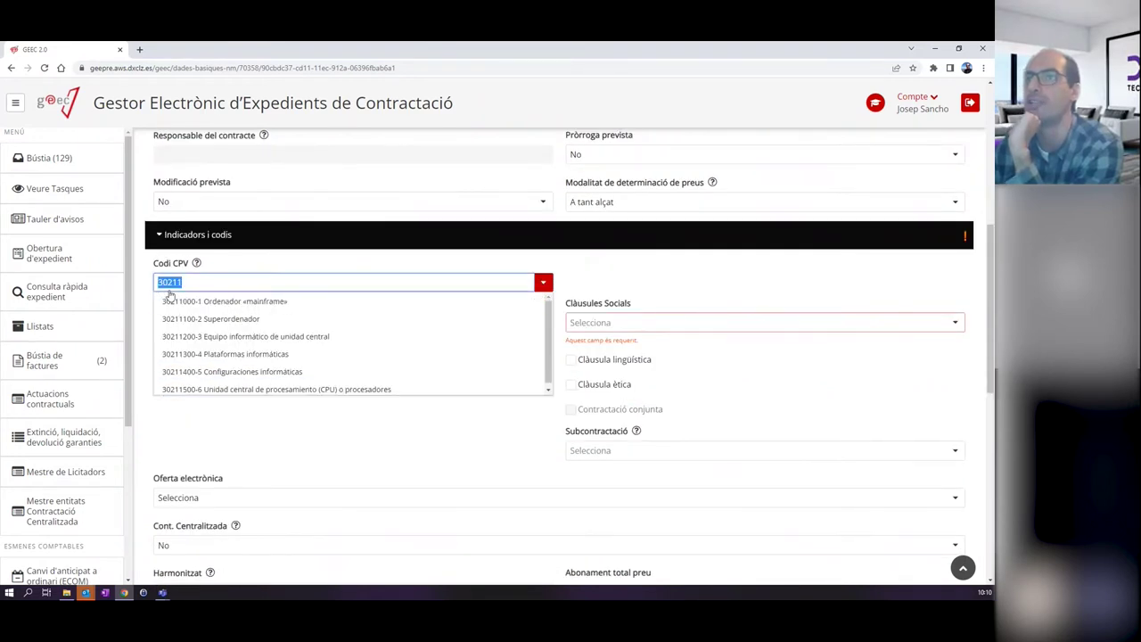
{"action": "left_click", "coordinate": [222, 283]}
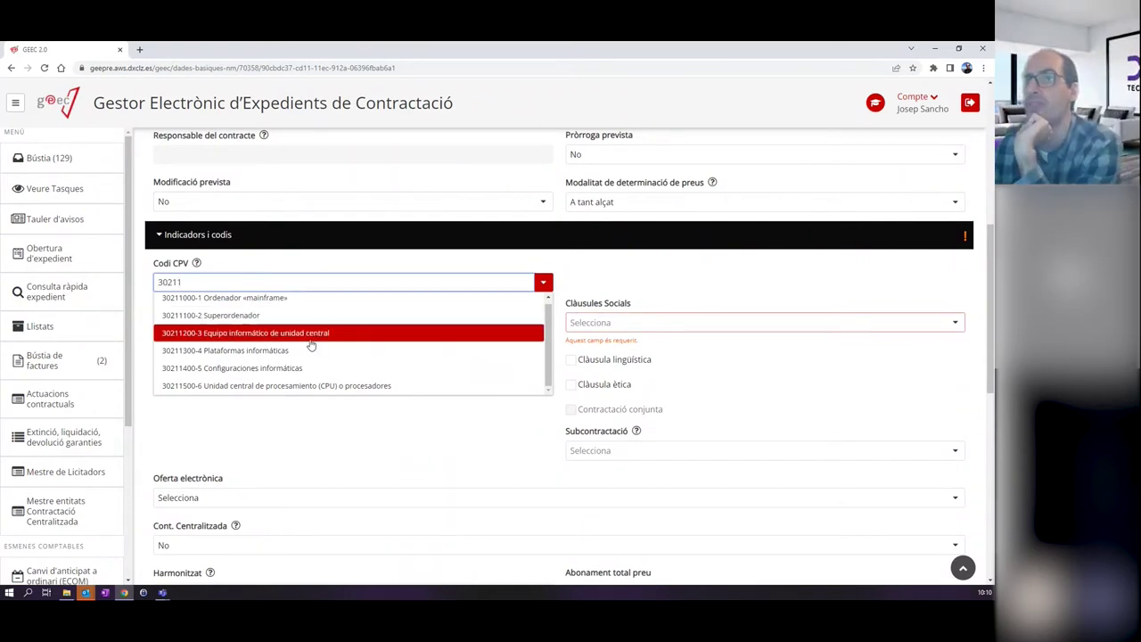
{"action": "left_click", "coordinate": [267, 371]}
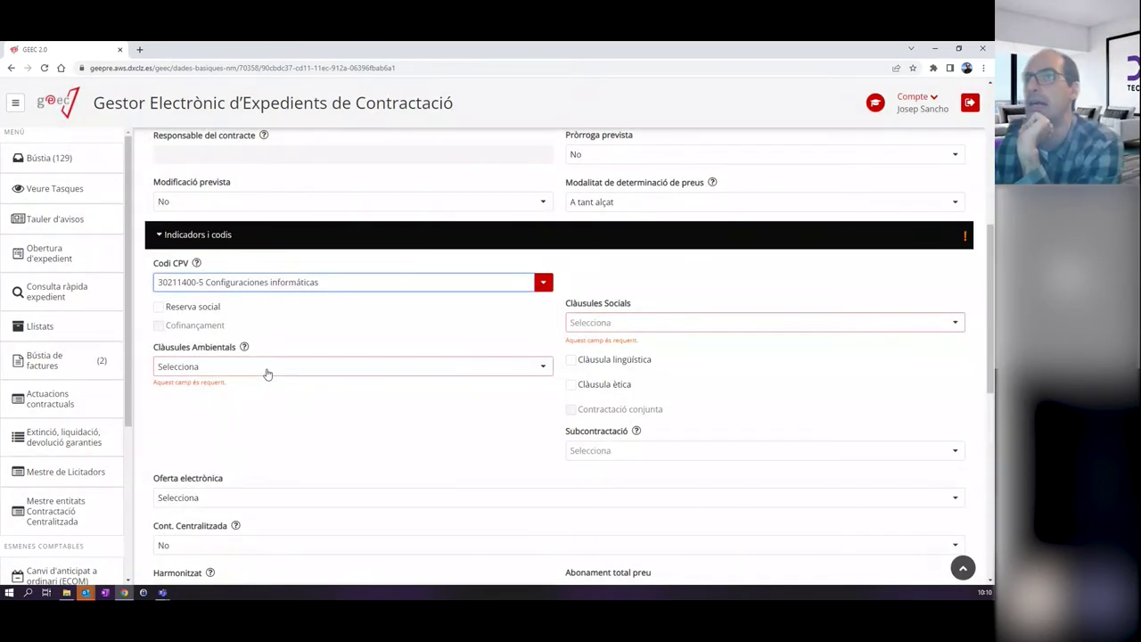
Clear the CPV field, search 'Configur', and reselect 30211400-5 Configuraciones informáticas.
{"action": "left_click_drag", "start_coordinate": [409, 281], "coordinate": [113, 266]}
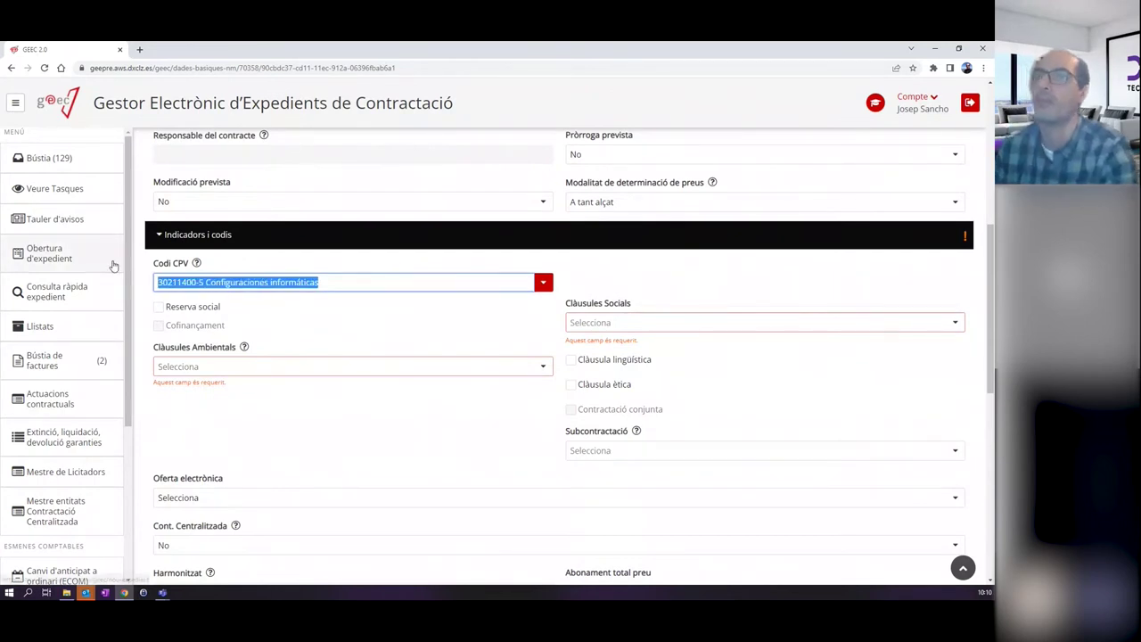
{"action": "key", "text": "BackSpace"}
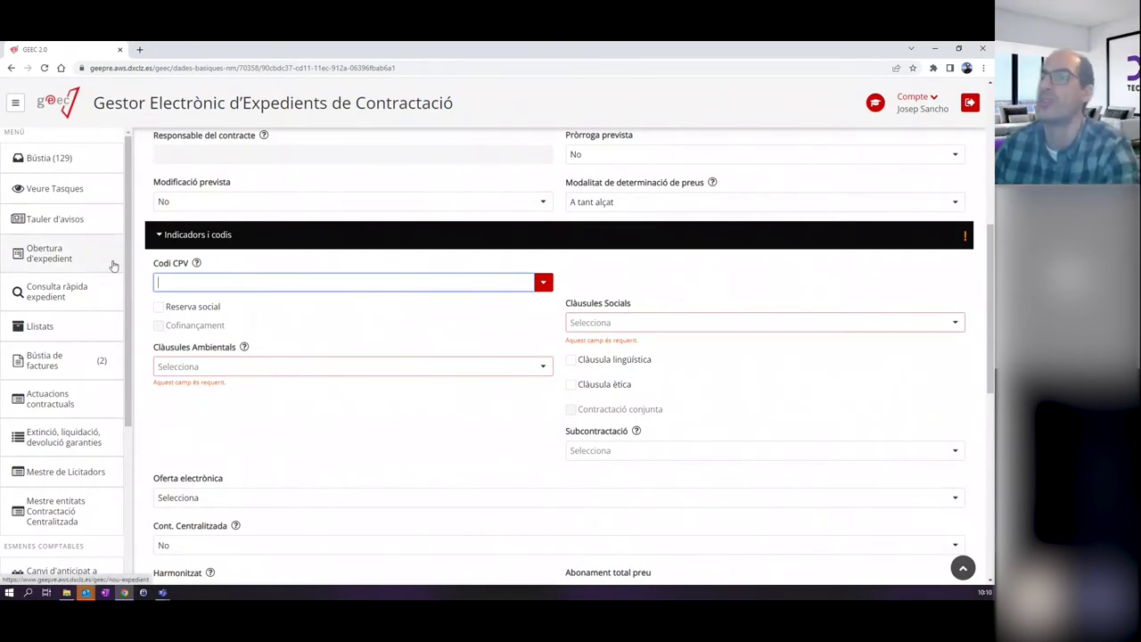
{"action": "type", "text": "Configru"}
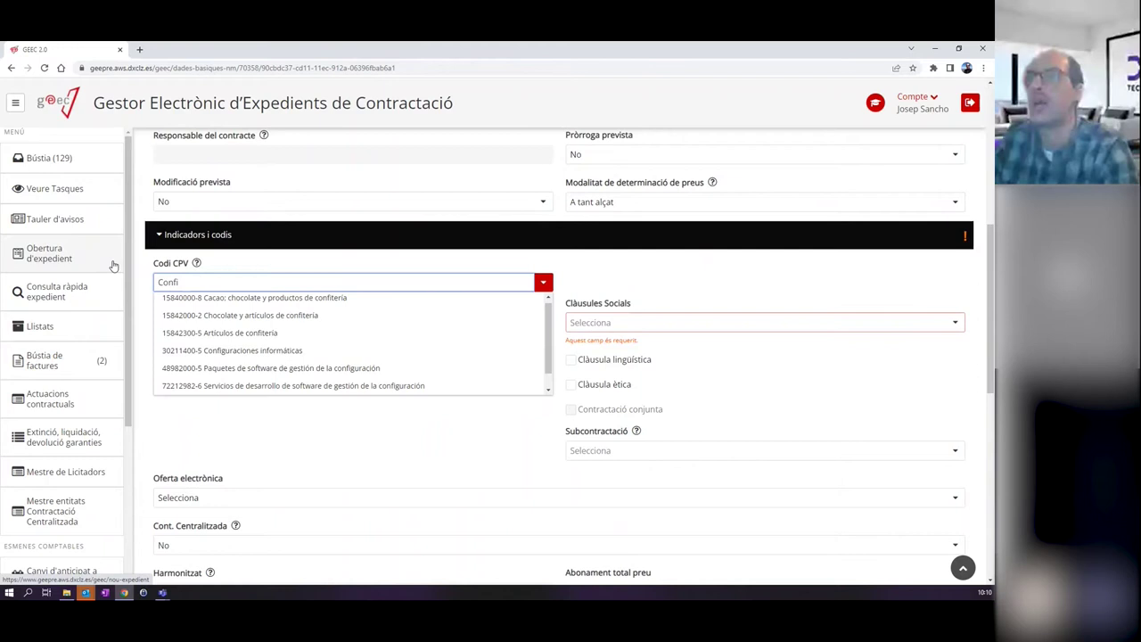
{"action": "key", "text": "BackSpace"}
{"action": "key", "text": "BackSpace"}
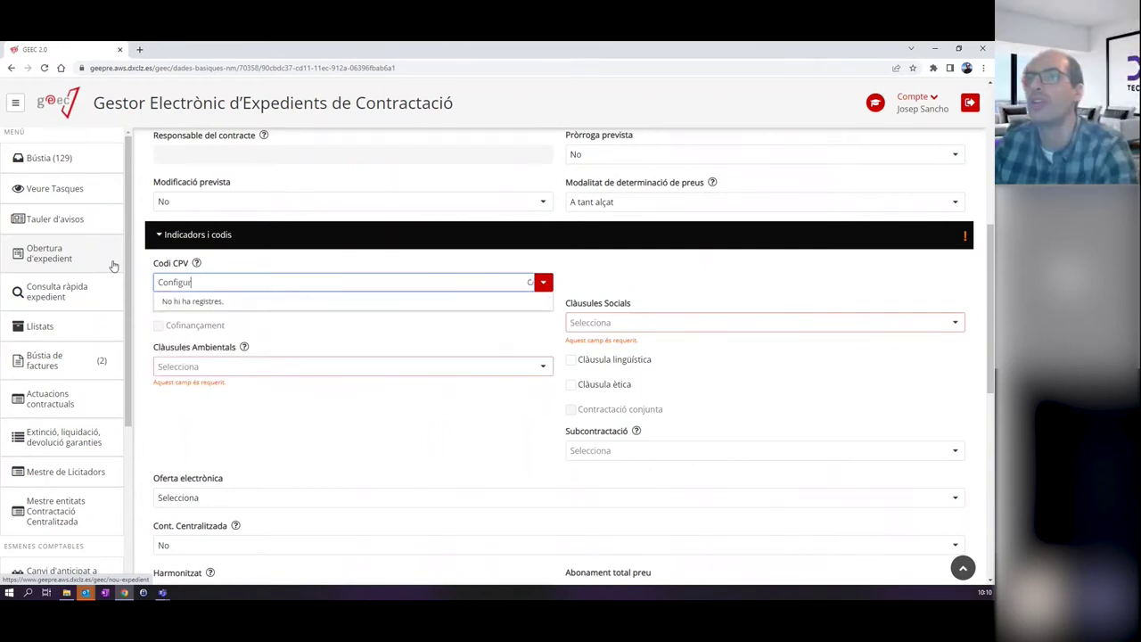
{"action": "type", "text": "ur"}
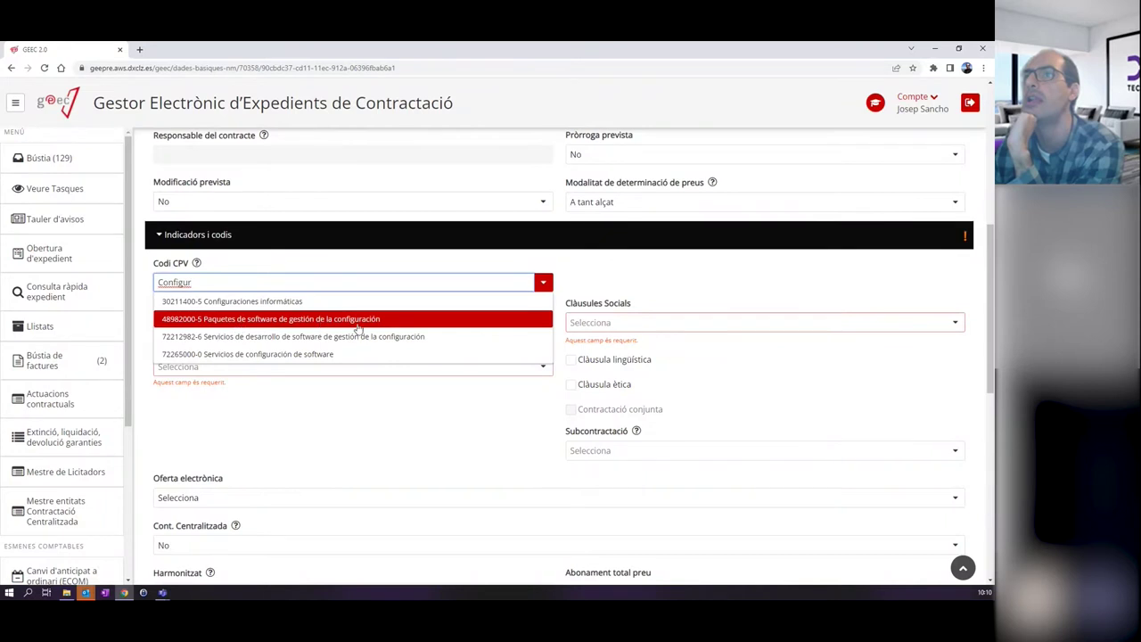
{"action": "left_click", "coordinate": [251, 302]}
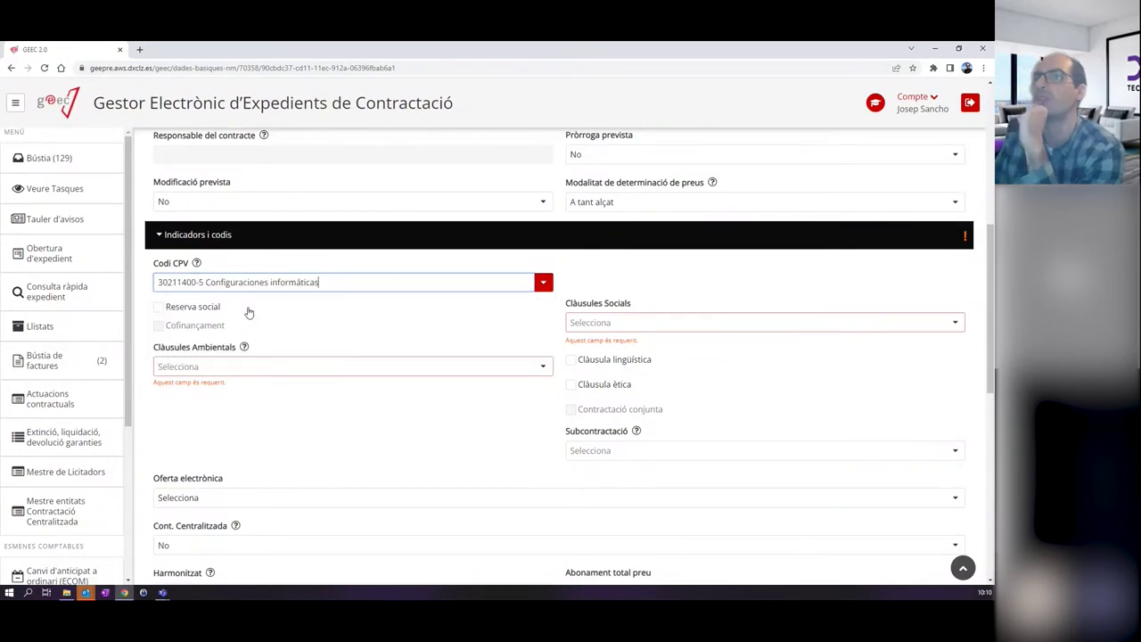
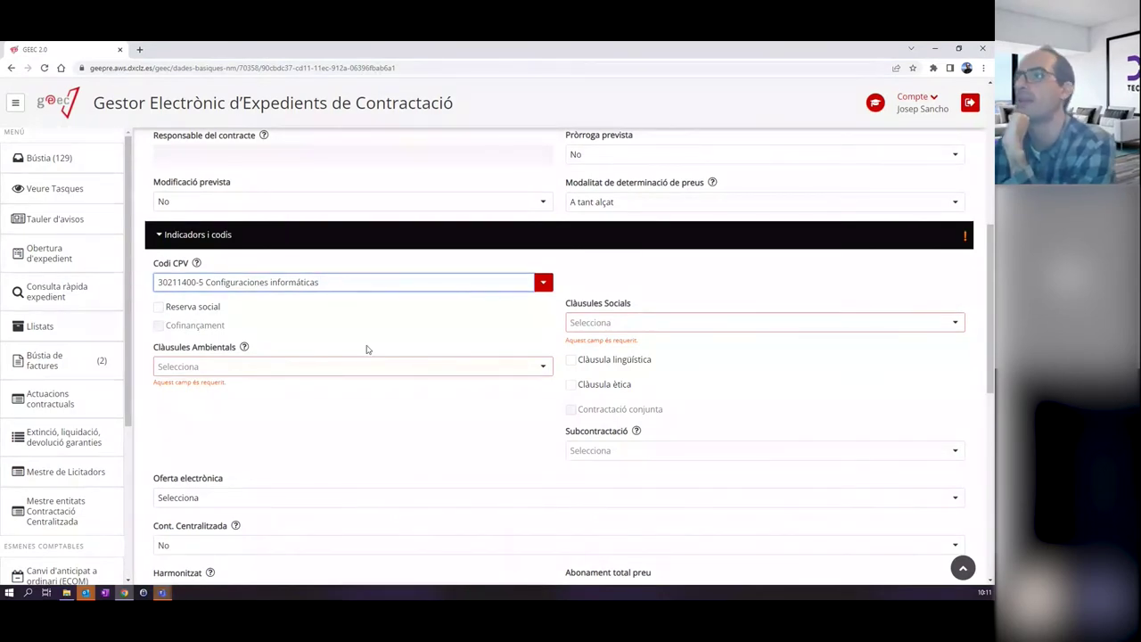
Set Clàusules Ambientals to No and Clàusules Socials to Sí.
{"action": "left_click", "coordinate": [229, 368]}
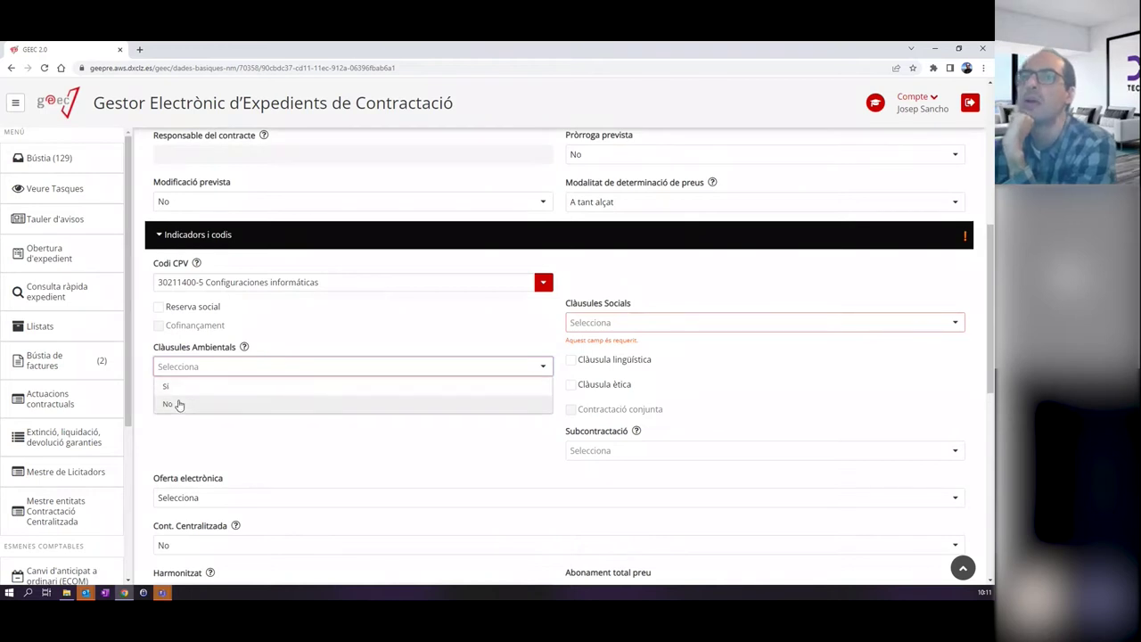
{"action": "left_click", "coordinate": [181, 403]}
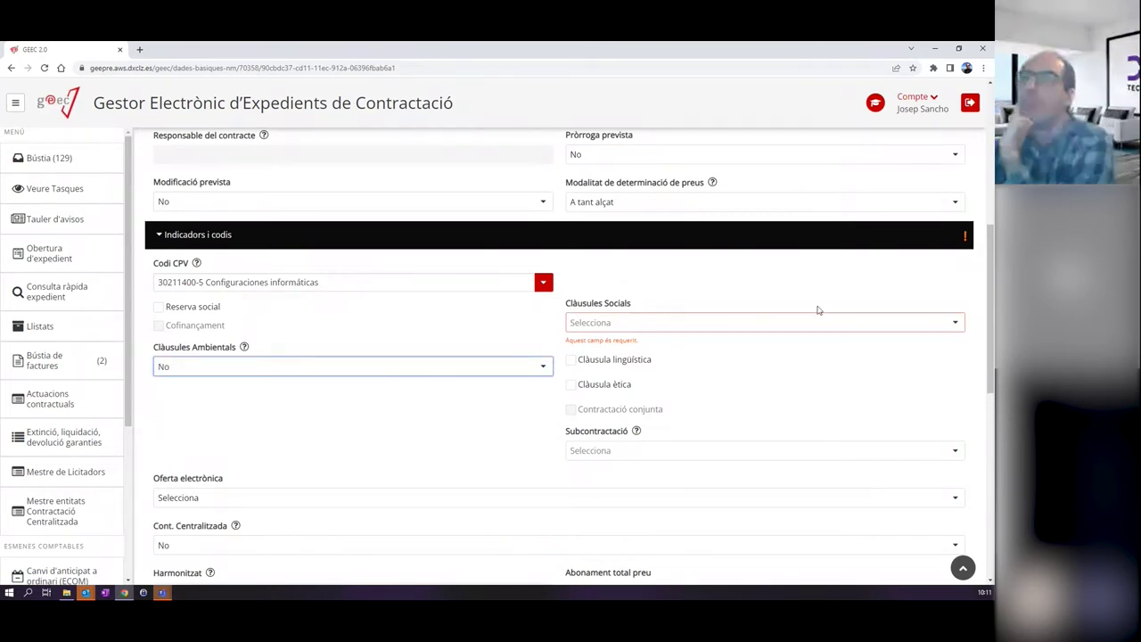
{"action": "left_click", "coordinate": [629, 325]}
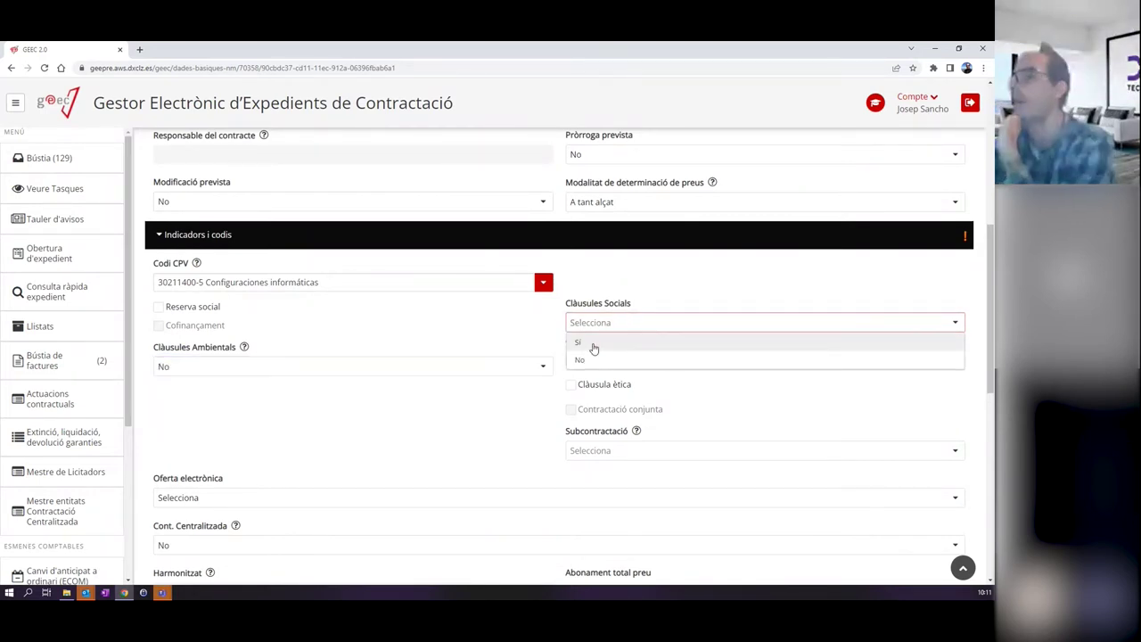
{"action": "left_click", "coordinate": [594, 343]}
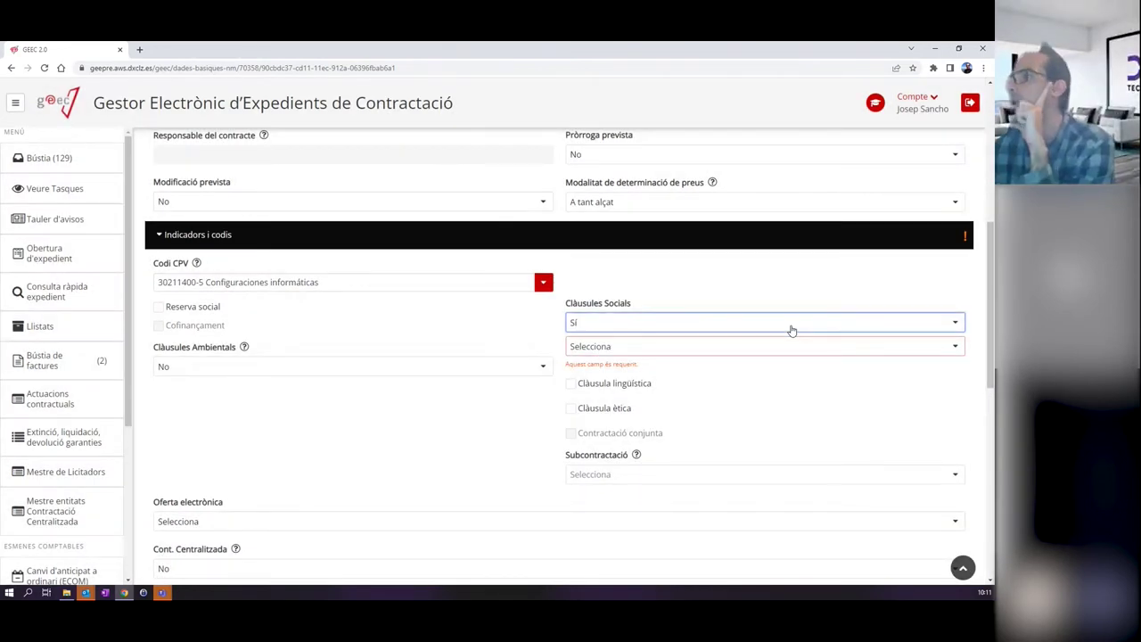
Select the social clause types Millora condicions laborals, Conciliació laboral and Per a la transparència fiscal.
{"action": "left_click", "coordinate": [680, 345]}
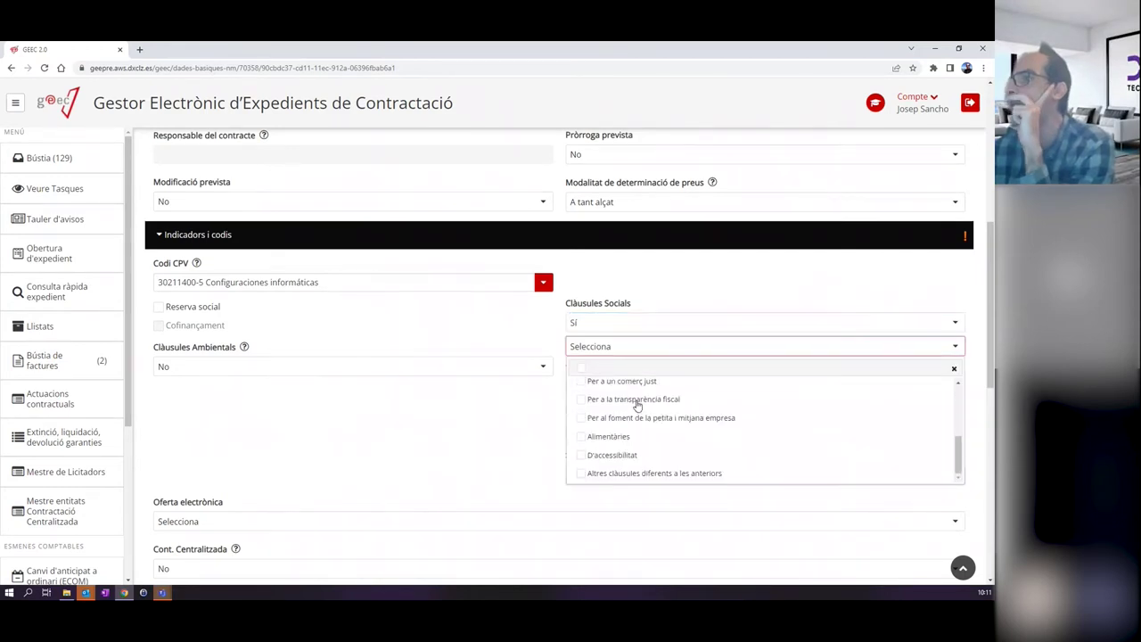
{"action": "scroll", "coordinate": [636, 408], "scroll_direction": "up", "scroll_amount": 3}
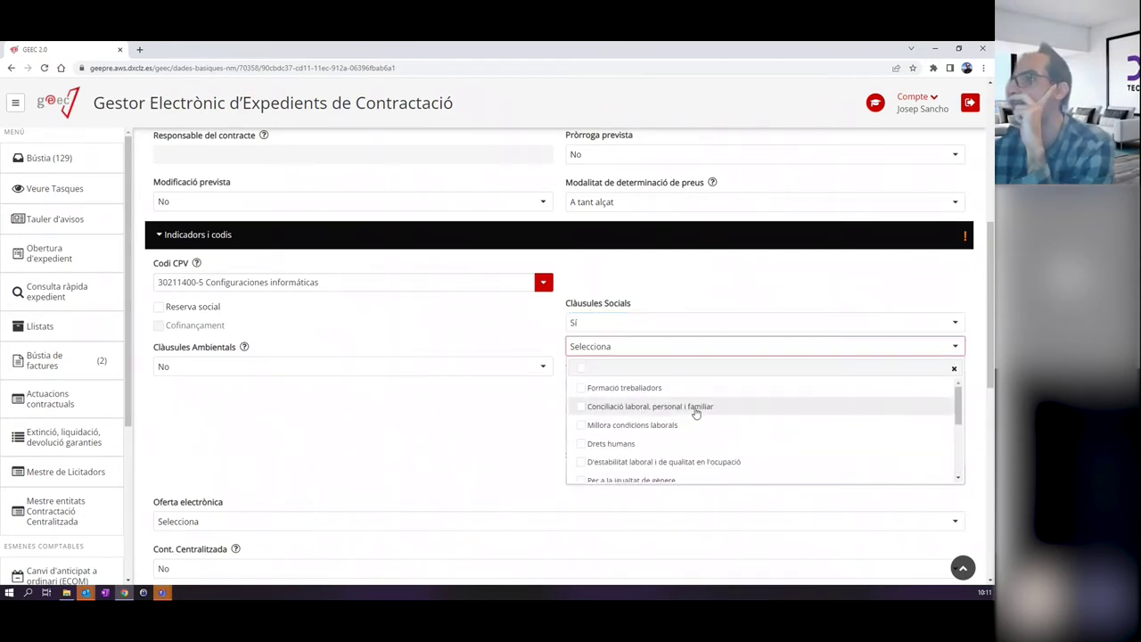
{"action": "scroll", "coordinate": [690, 414], "scroll_direction": "down", "scroll_amount": 5}
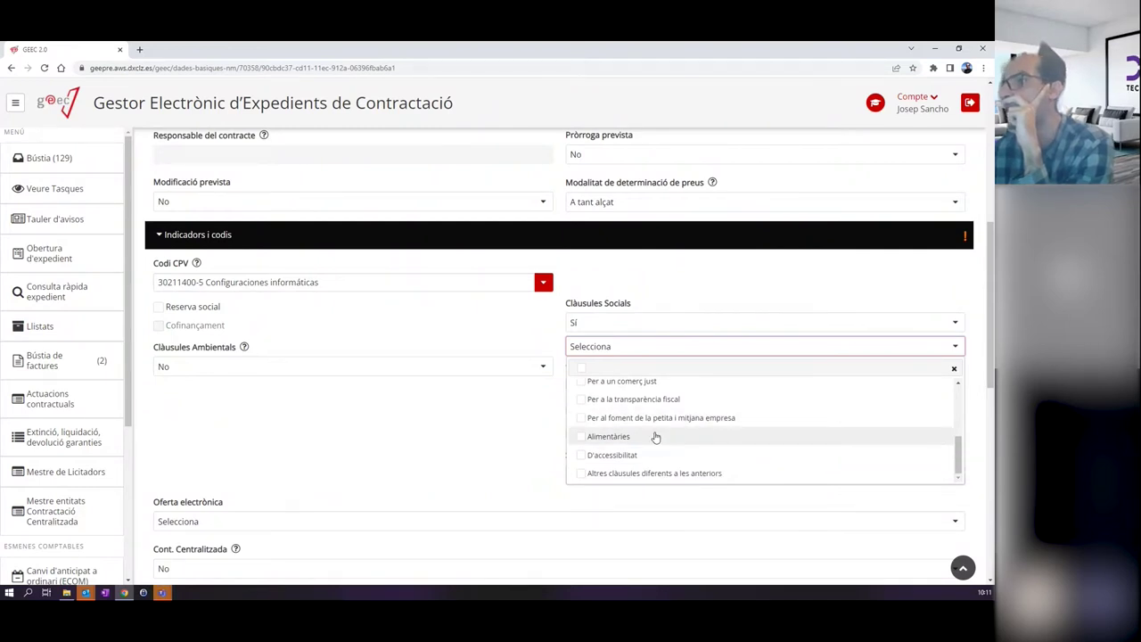
{"action": "scroll", "coordinate": [655, 436], "scroll_direction": "up", "scroll_amount": 5}
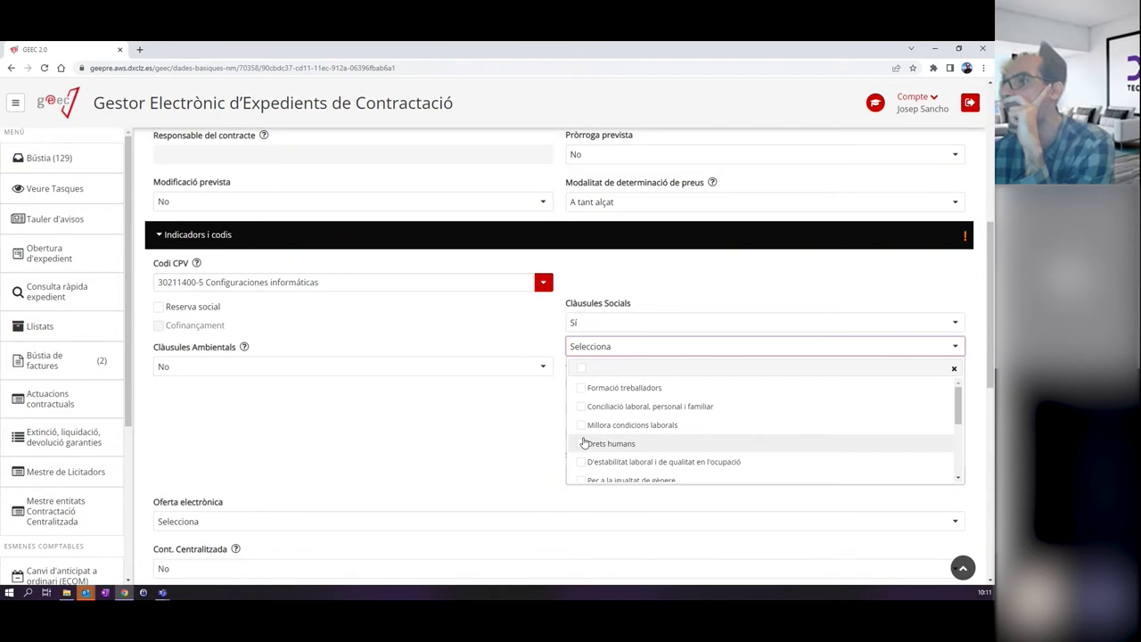
{"action": "left_click", "coordinate": [758, 425]}
{"action": "scroll", "coordinate": [753, 433], "scroll_direction": "down", "scroll_amount": 1}
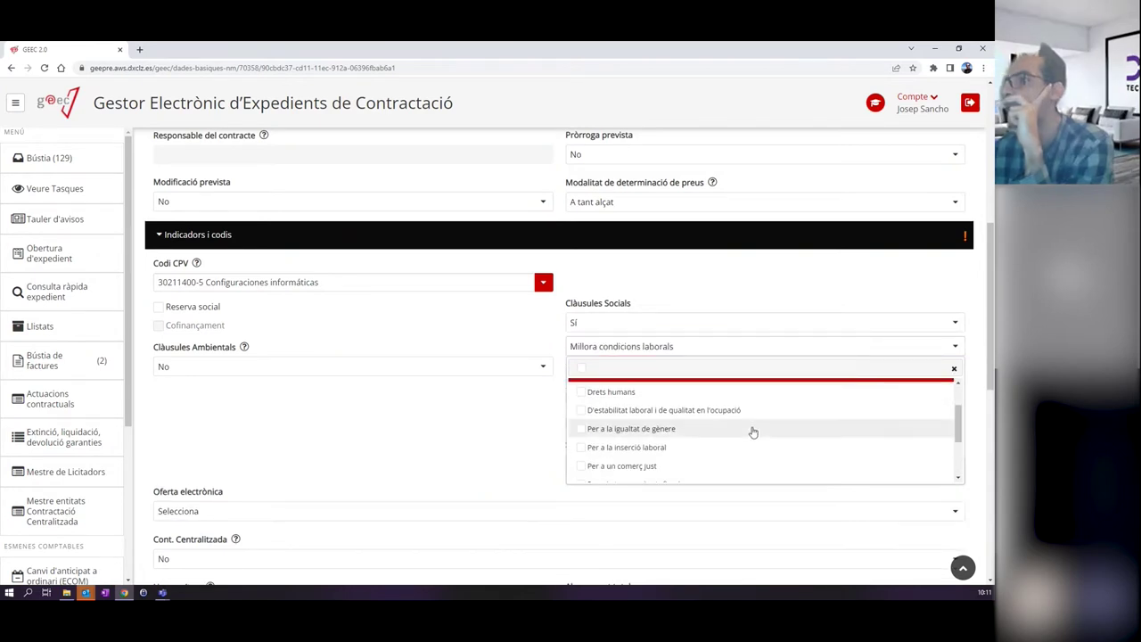
{"action": "scroll", "coordinate": [757, 429], "scroll_direction": "up", "scroll_amount": 1}
{"action": "left_click", "coordinate": [784, 419]}
{"action": "scroll", "coordinate": [788, 429], "scroll_direction": "down", "scroll_amount": 4}
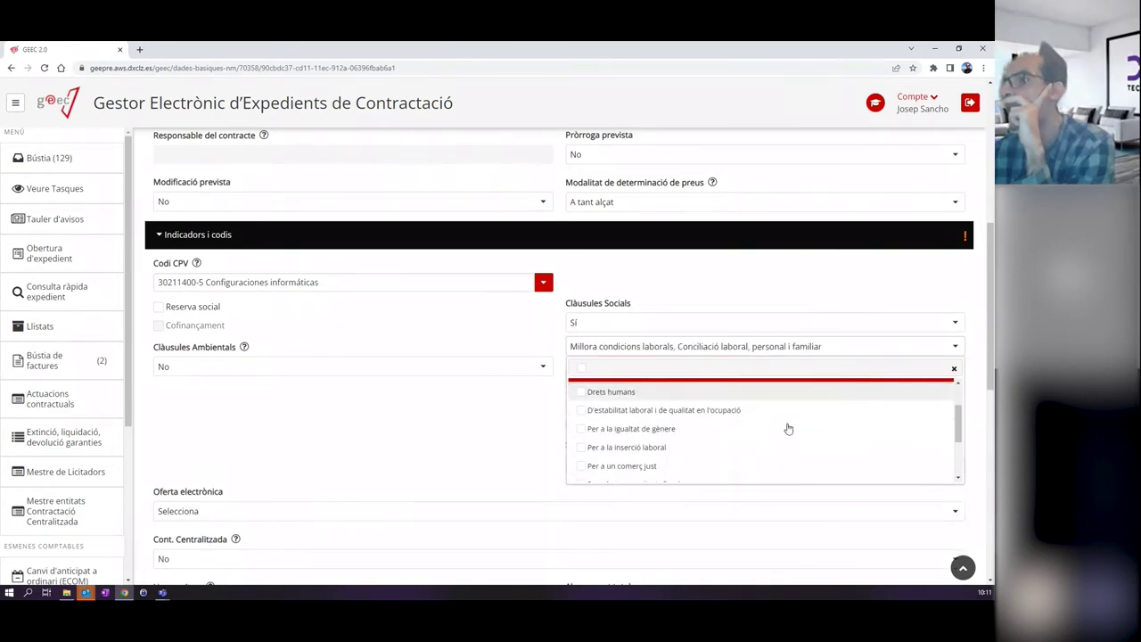
{"action": "scroll", "coordinate": [788, 428], "scroll_direction": "down", "scroll_amount": 2}
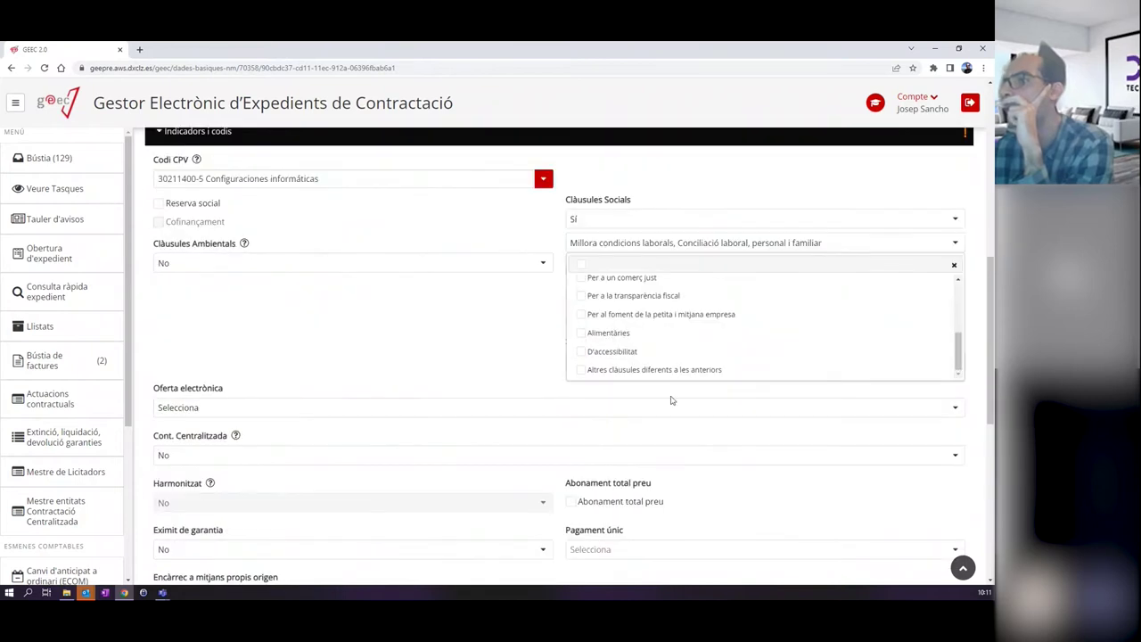
{"action": "scroll", "coordinate": [629, 337], "scroll_direction": "up", "scroll_amount": 1}
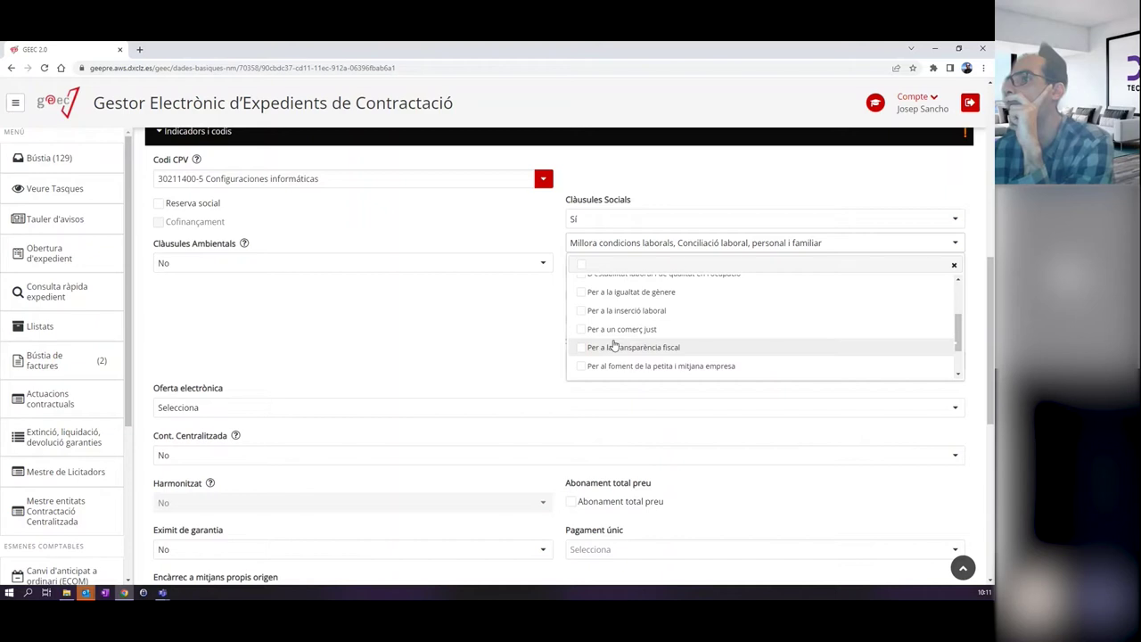
{"action": "left_click", "coordinate": [613, 347]}
Set Subcontractació to No.
{"action": "left_click", "coordinate": [511, 319]}
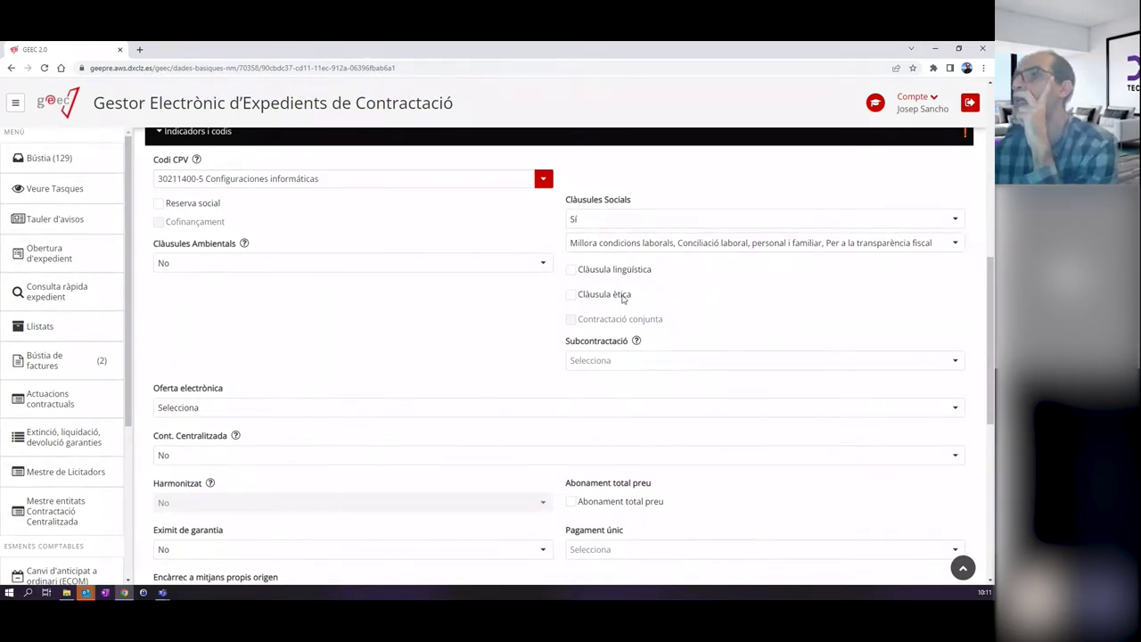
{"action": "left_click", "coordinate": [615, 364]}
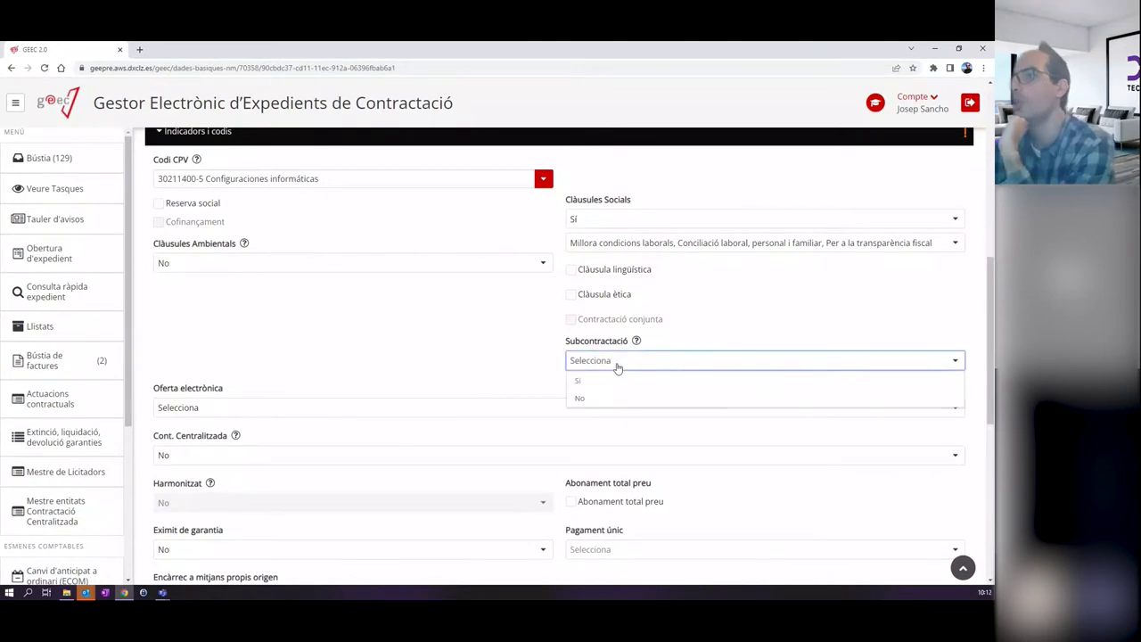
{"action": "left_click", "coordinate": [591, 397]}
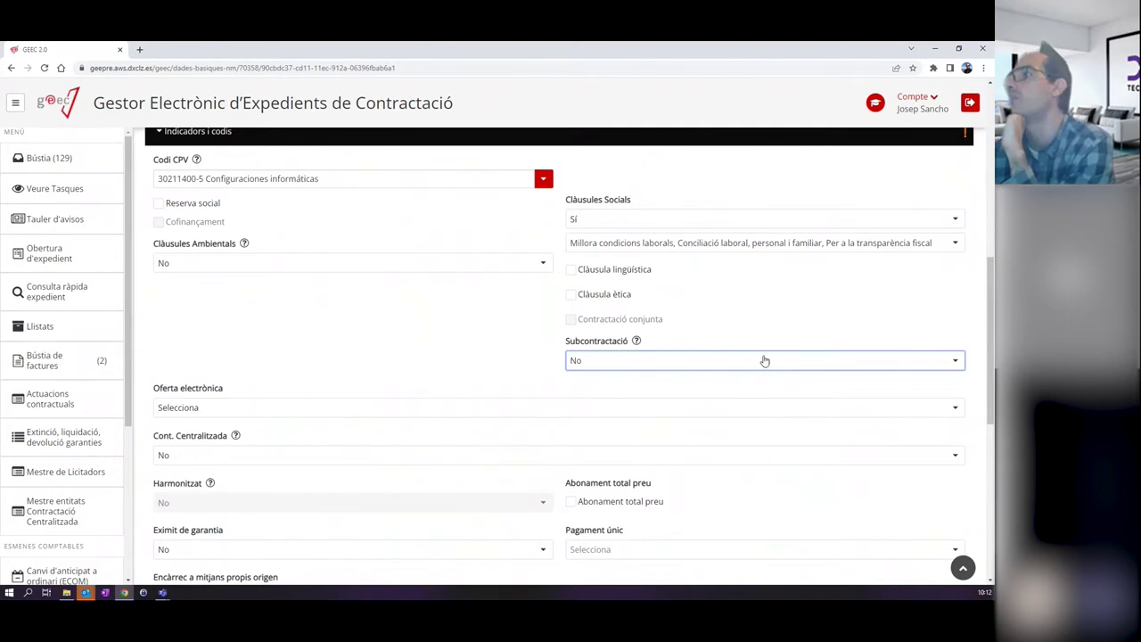
{"action": "left_click", "coordinate": [619, 364]}
{"action": "left_click", "coordinate": [615, 366]}
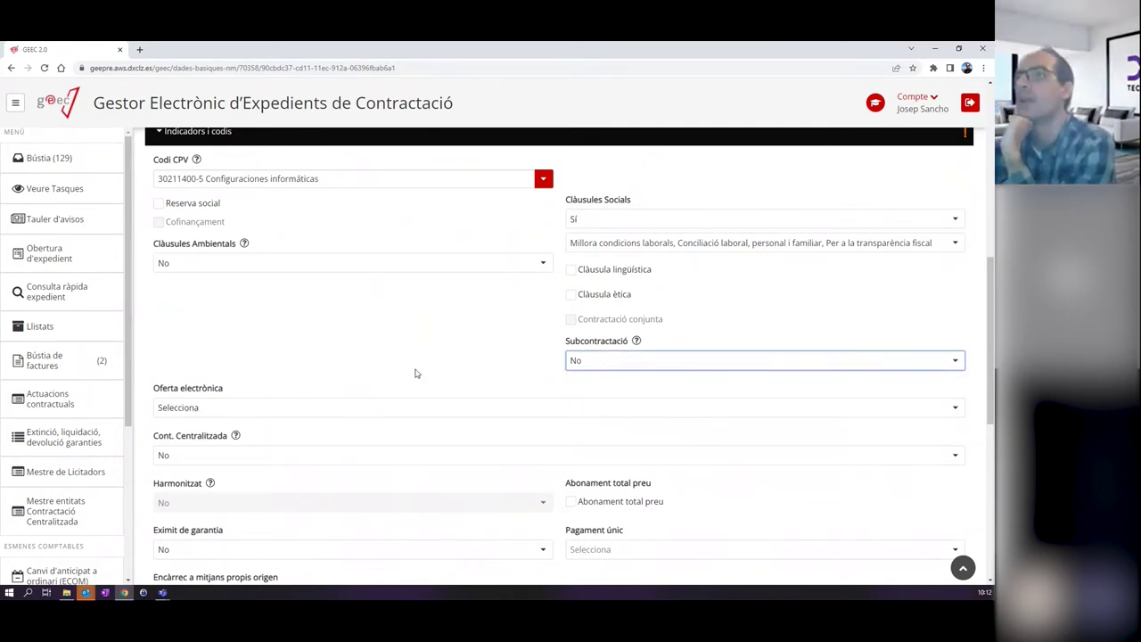
Set the Oferta electrònica type to Sobre digital.
{"action": "left_click", "coordinate": [202, 408]}
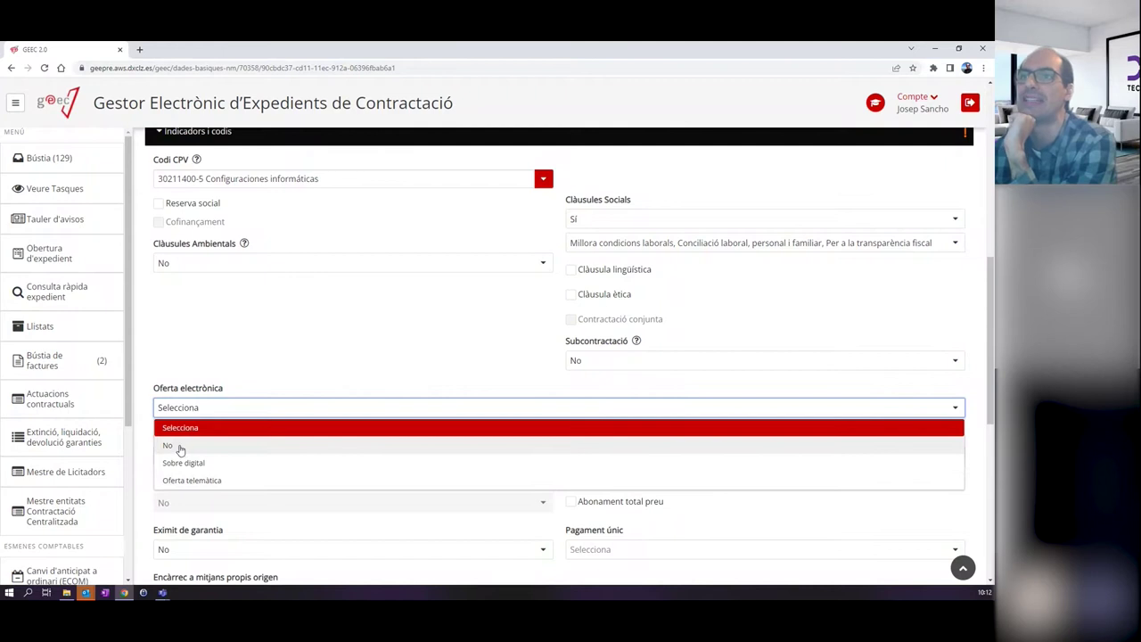
{"action": "left_click", "coordinate": [179, 450]}
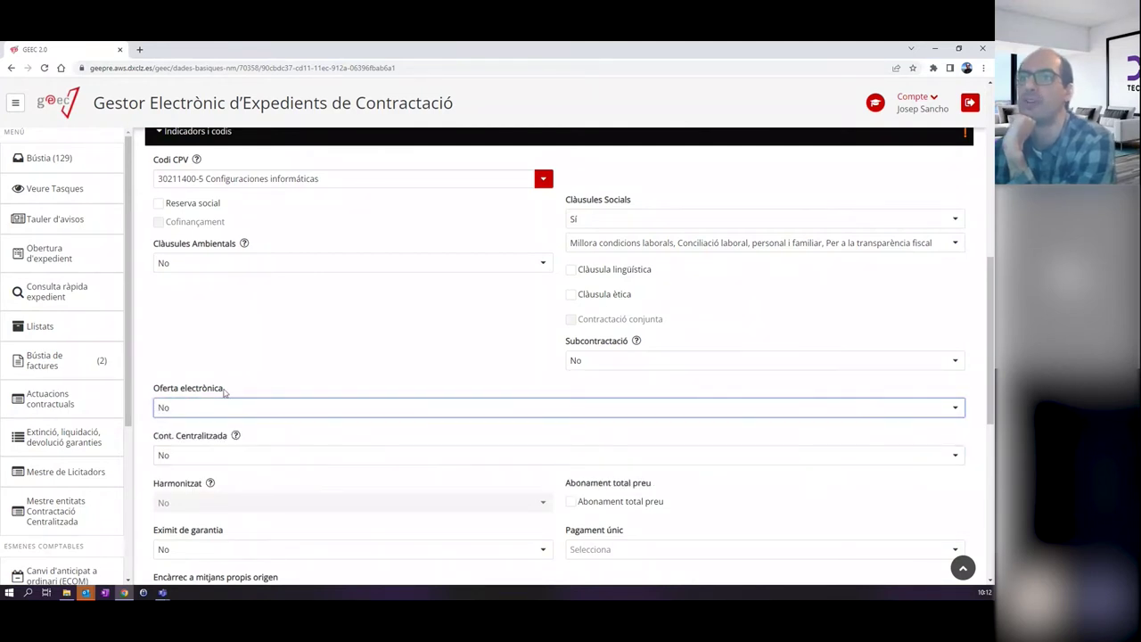
{"action": "left_click", "coordinate": [202, 409]}
{"action": "left_click", "coordinate": [189, 464]}
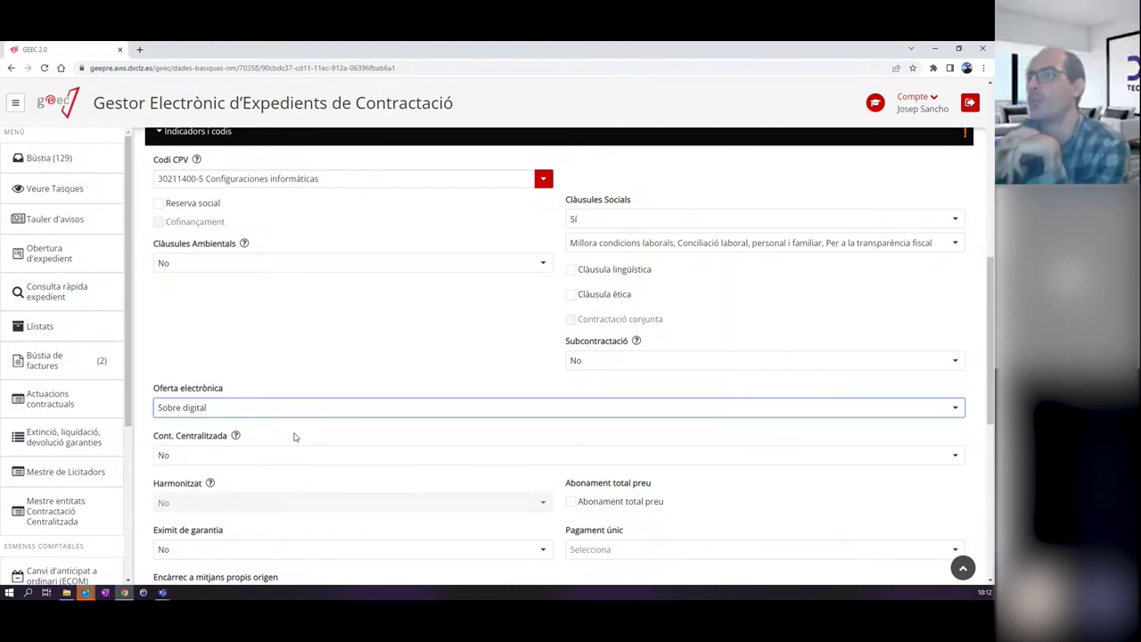
{"action": "scroll", "coordinate": [379, 448], "scroll_direction": "down", "scroll_amount": 1}
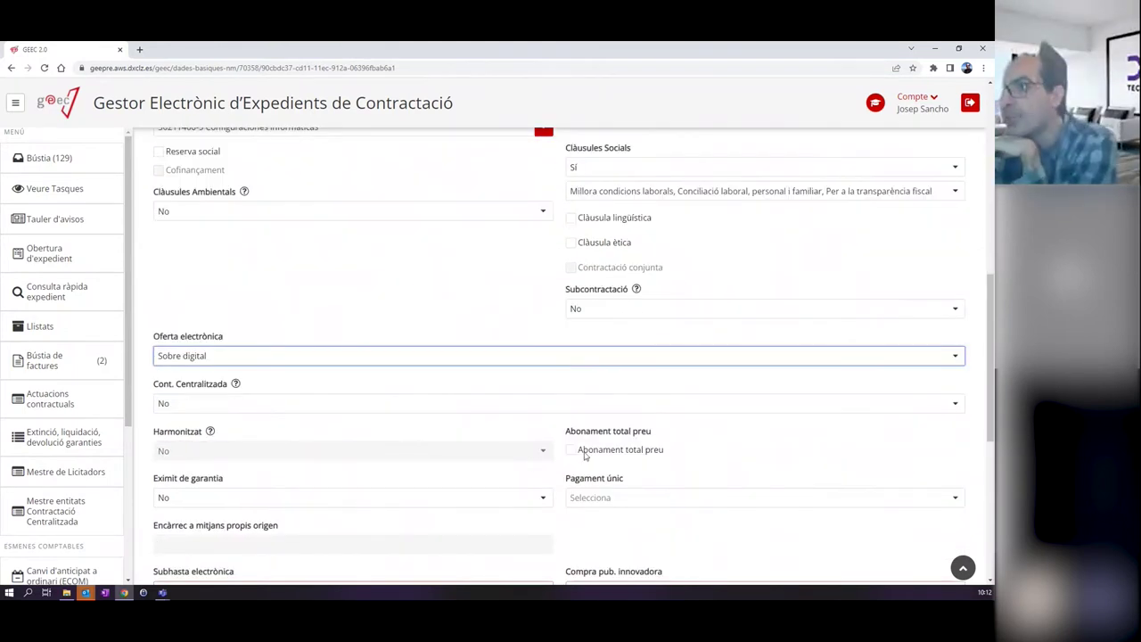
{"action": "left_click", "coordinate": [573, 454]}
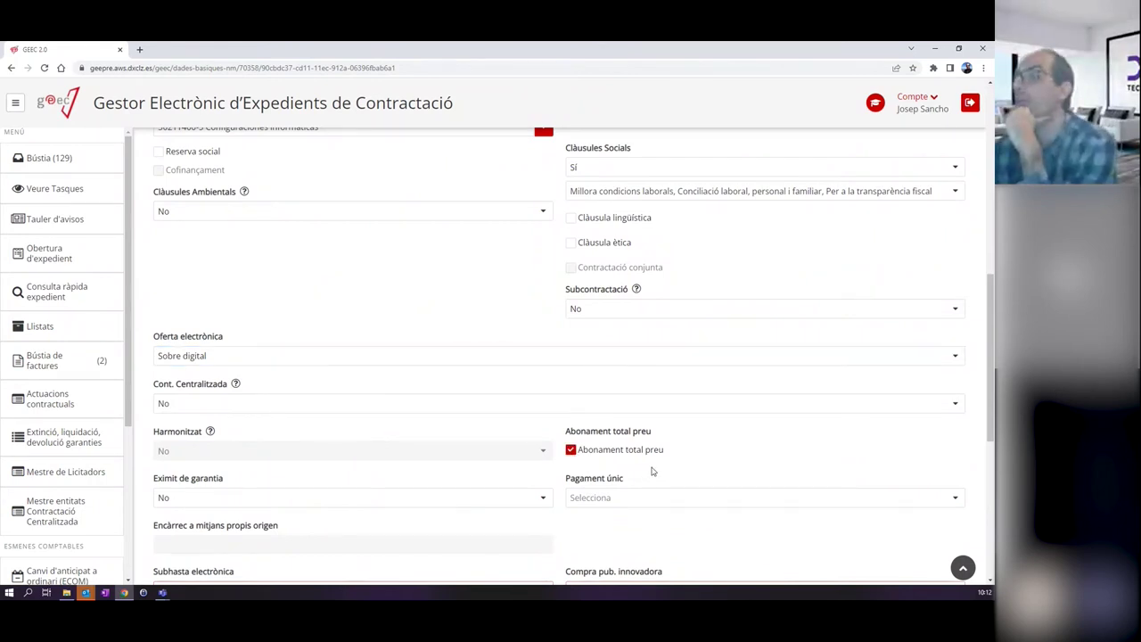
{"action": "left_click", "coordinate": [573, 451]}
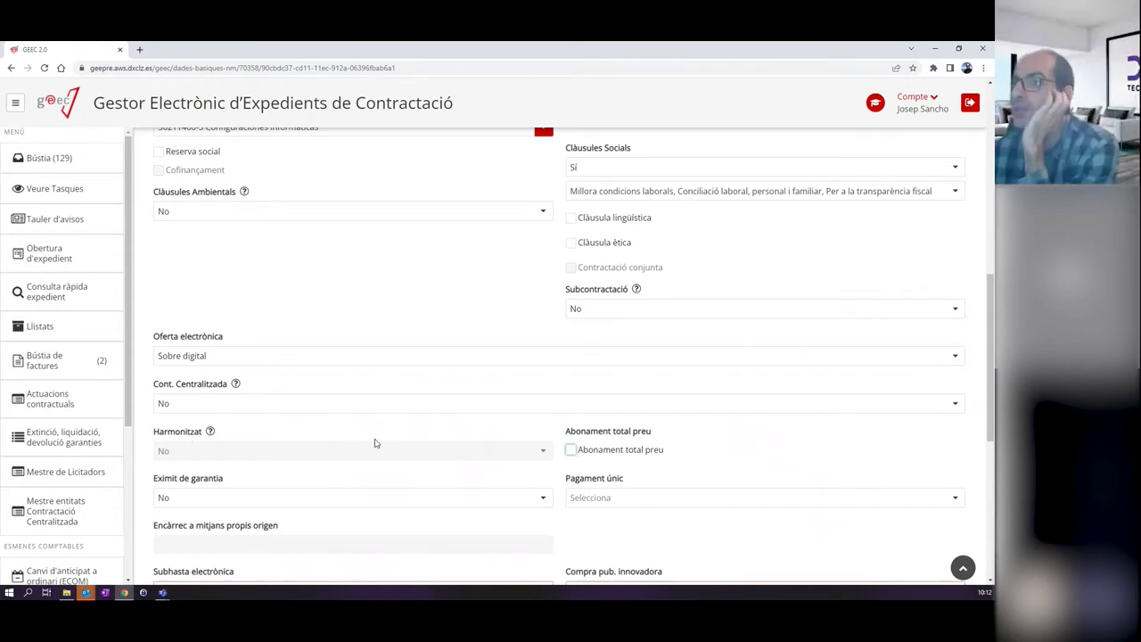
{"action": "scroll", "coordinate": [376, 442], "scroll_direction": "down", "scroll_amount": 1}
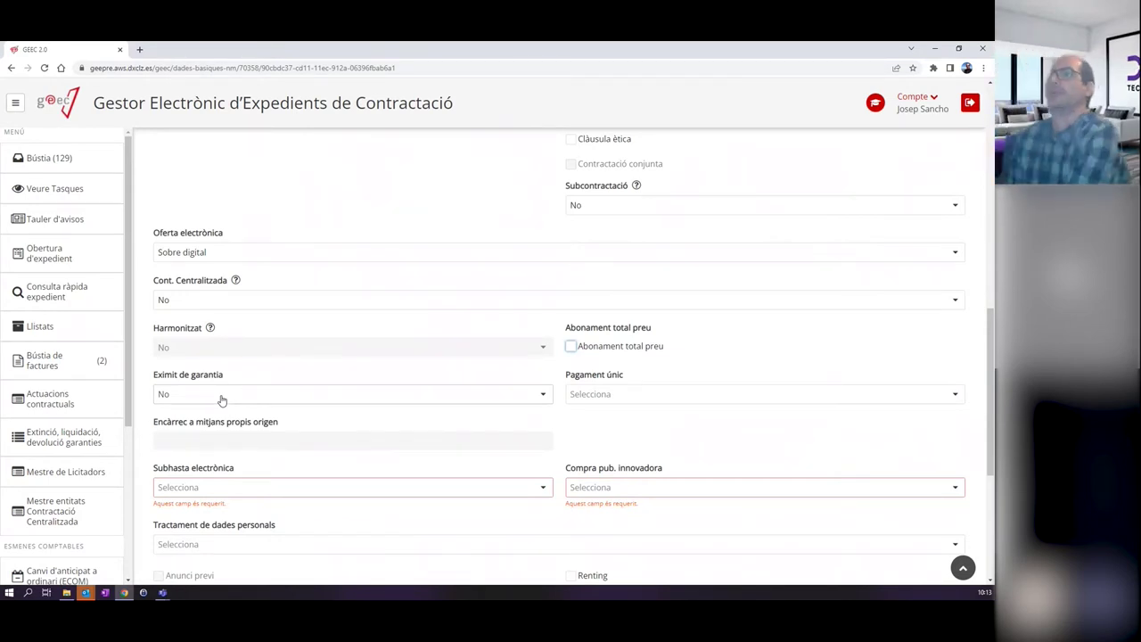
{"action": "scroll", "coordinate": [222, 401], "scroll_direction": "down", "scroll_amount": 3}
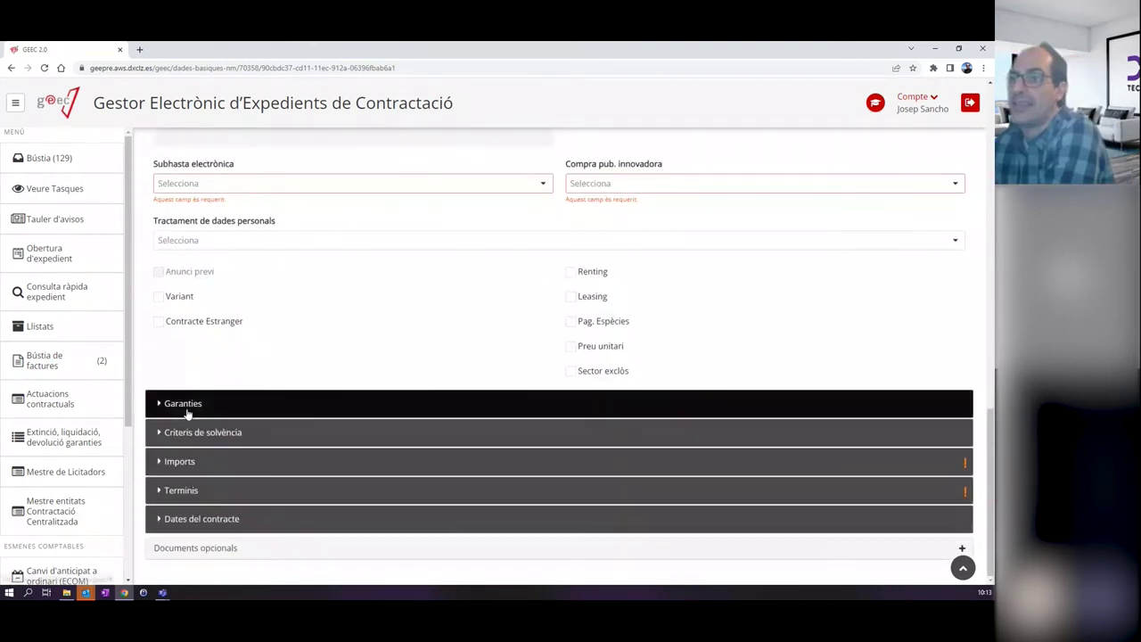
{"action": "left_click", "coordinate": [183, 403]}
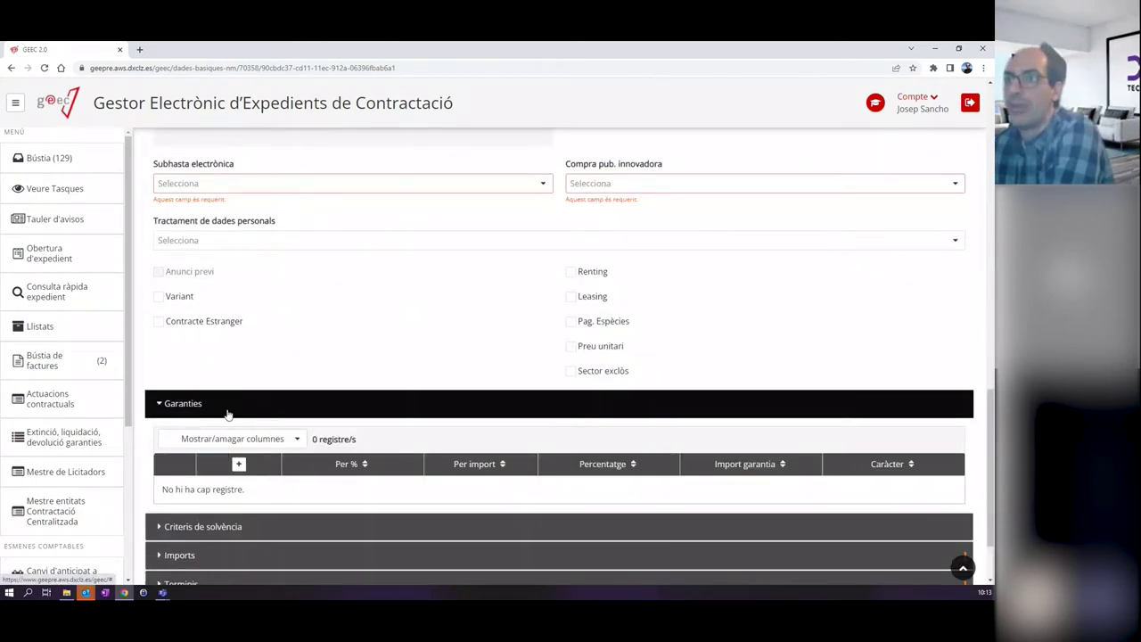
{"action": "left_click", "coordinate": [228, 414]}
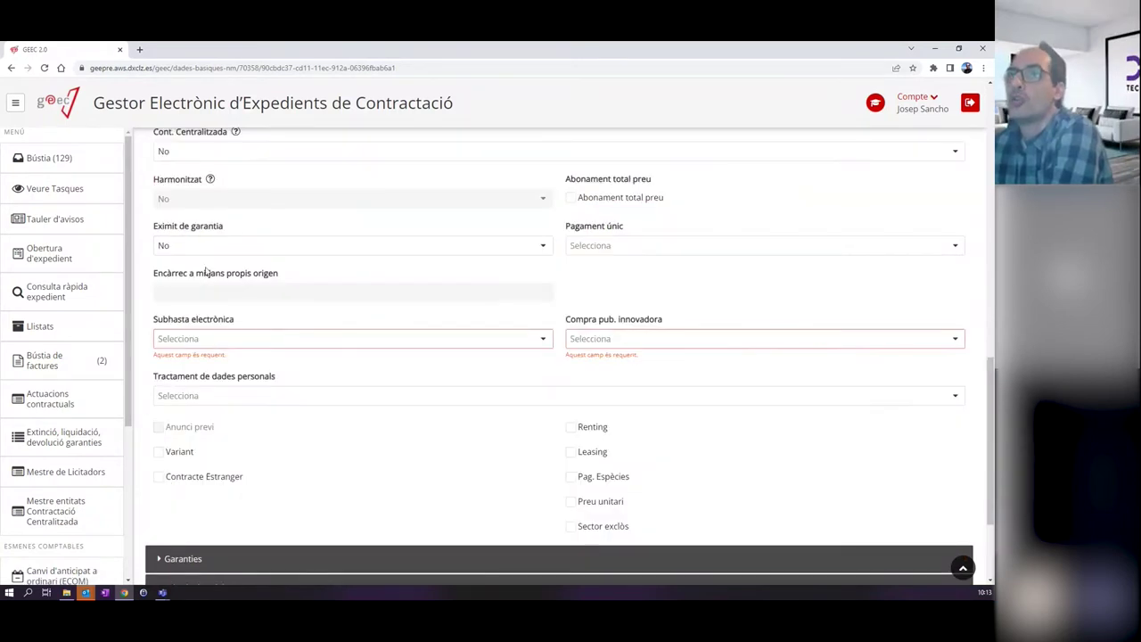
{"action": "left_click", "coordinate": [212, 250]}
{"action": "left_click", "coordinate": [194, 267]}
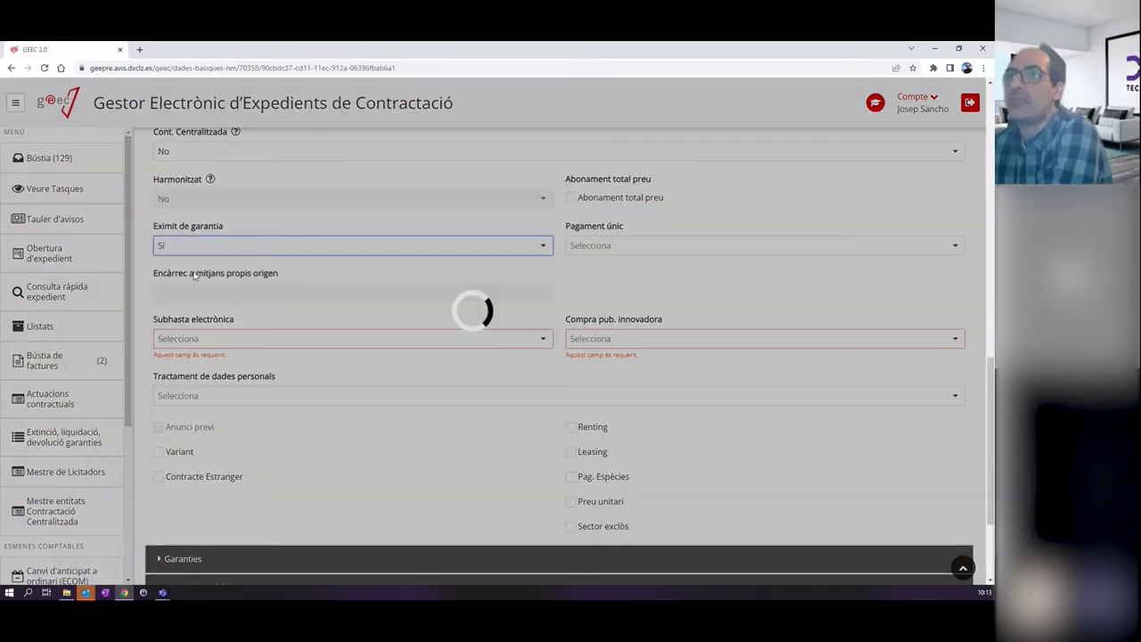
{"action": "scroll", "coordinate": [311, 306], "scroll_direction": "down", "scroll_amount": 2}
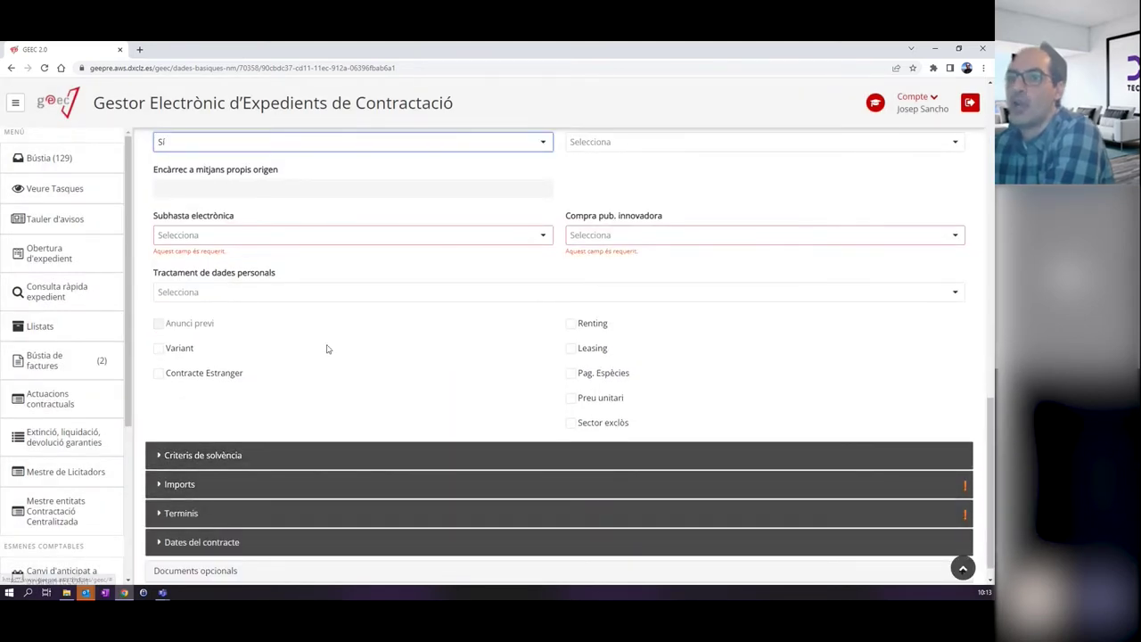
{"action": "scroll", "coordinate": [319, 369], "scroll_direction": "up", "scroll_amount": 3}
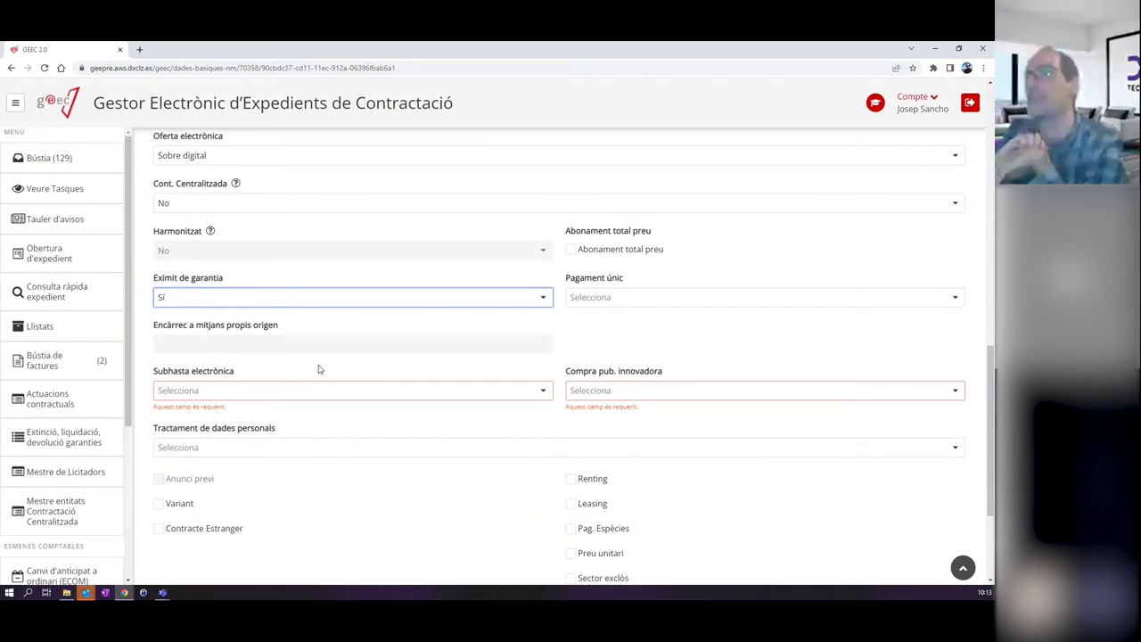
Set Eximit de garantia and Pagament únic to No.
{"action": "left_click", "coordinate": [247, 298]}
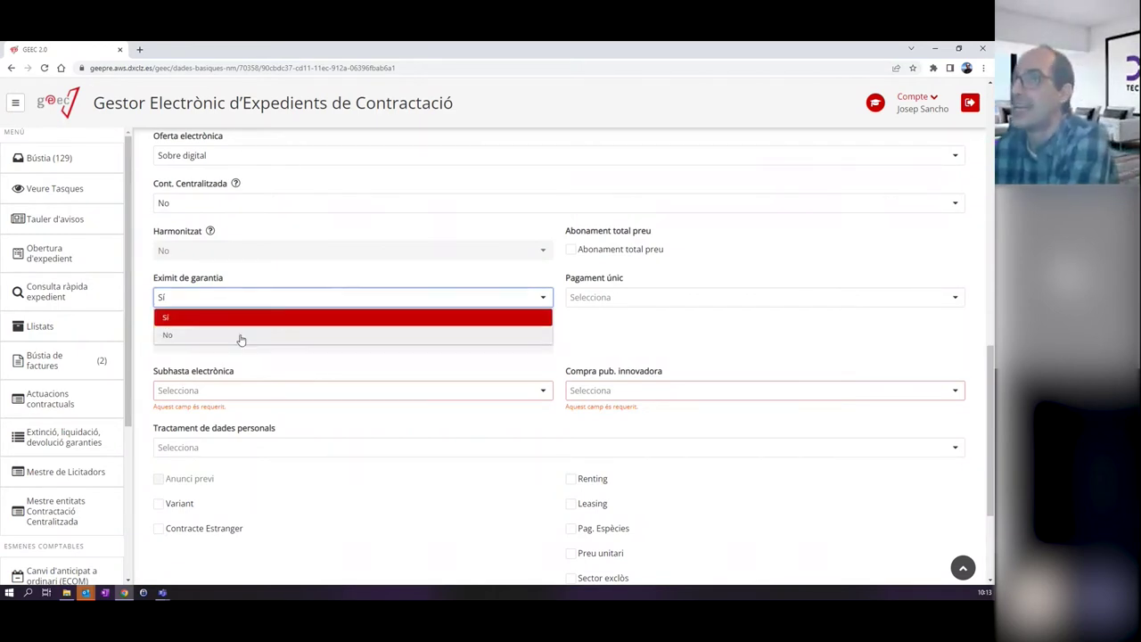
{"action": "left_click", "coordinate": [241, 336]}
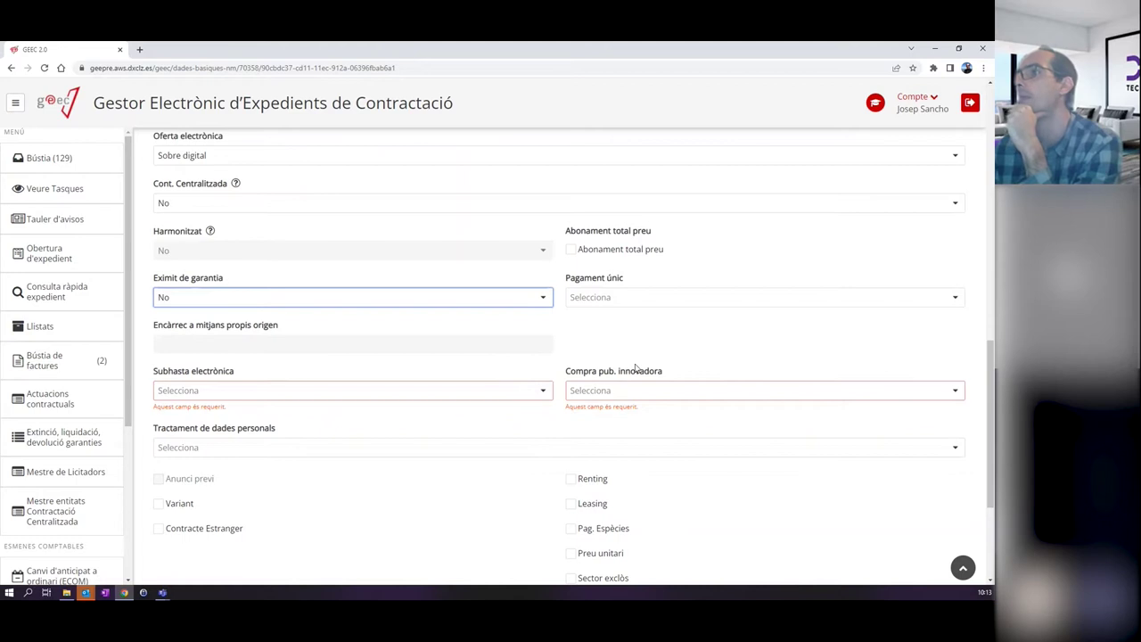
{"action": "left_click", "coordinate": [676, 297]}
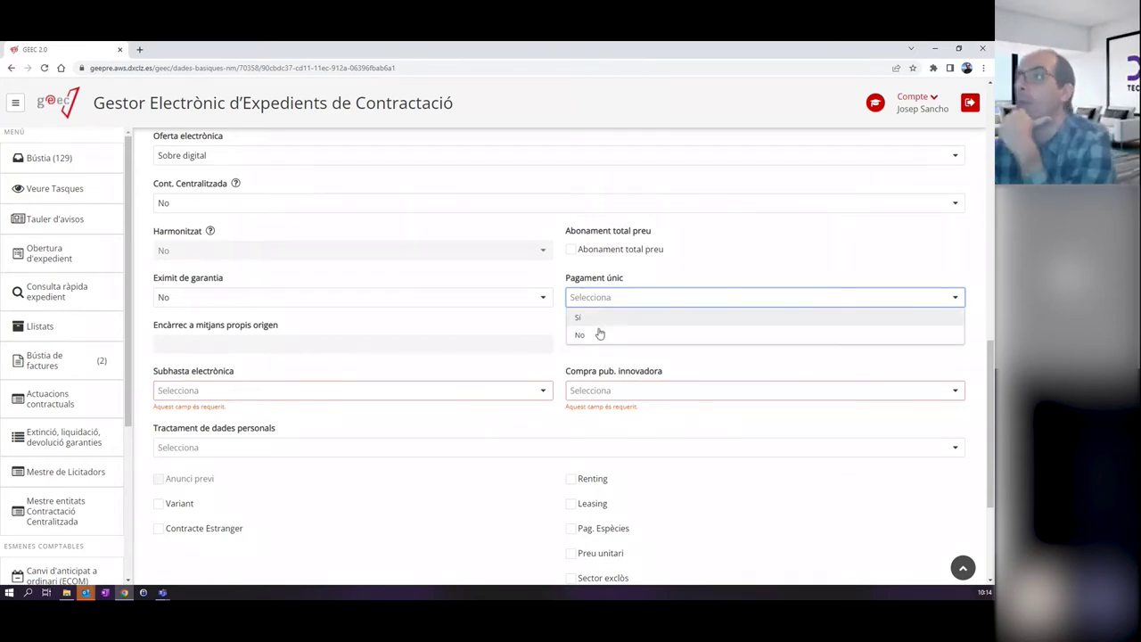
{"action": "left_click", "coordinate": [613, 320]}
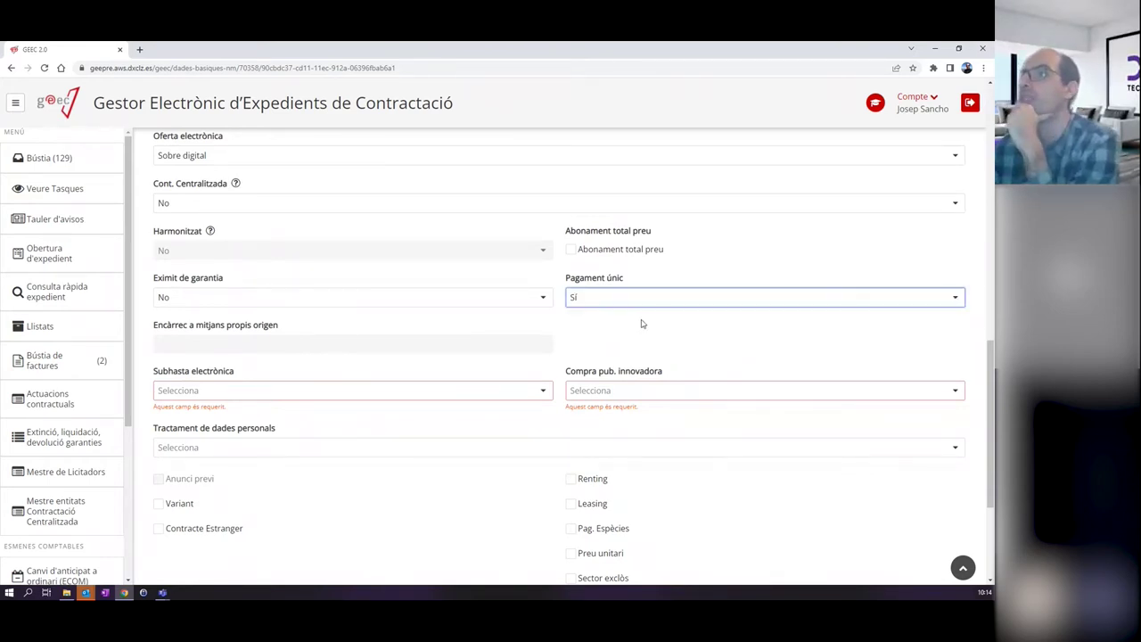
{"action": "left_click", "coordinate": [619, 297]}
{"action": "left_click", "coordinate": [609, 335]}
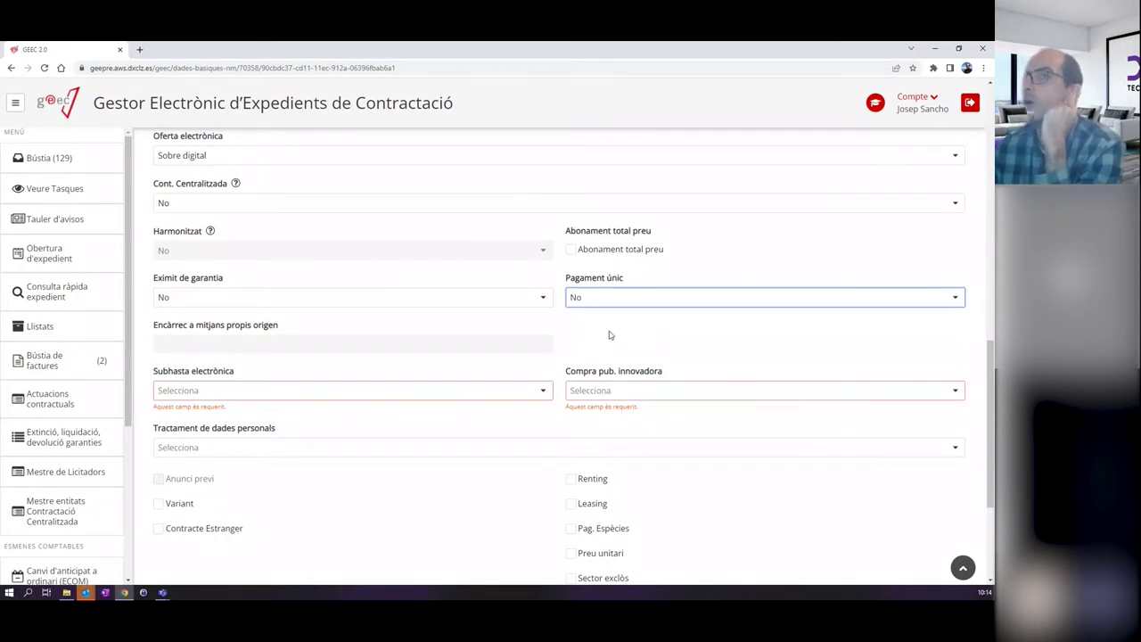
Set Subhasta electrònica, Compra pub. innovadora and Tractament de dades personals to No, then expand Garanties.
{"action": "left_click", "coordinate": [225, 392]}
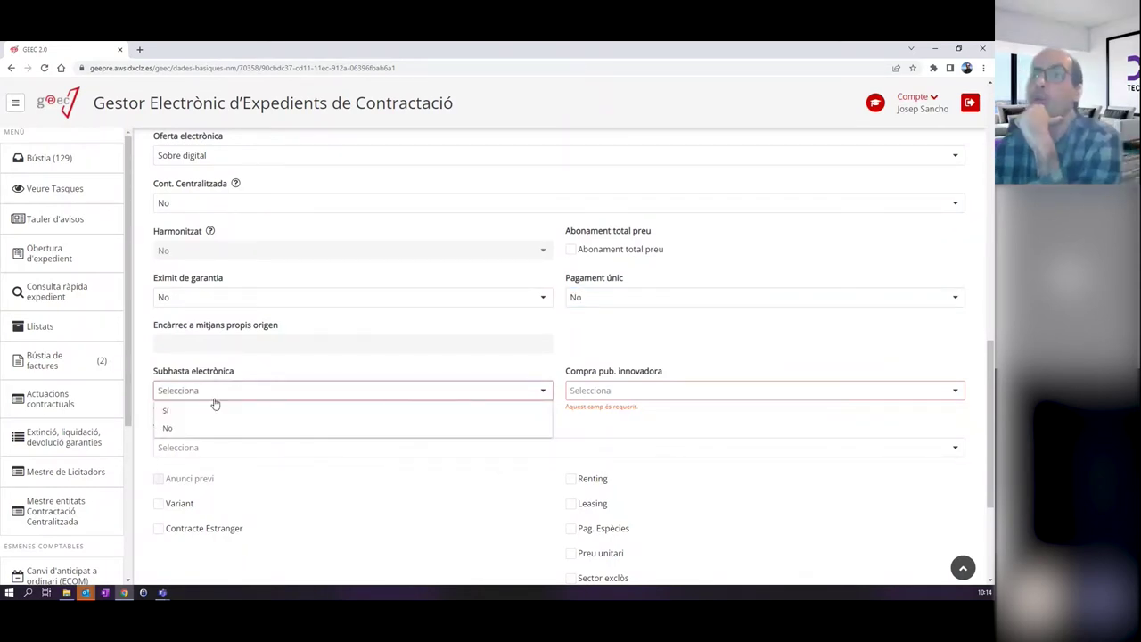
{"action": "left_click", "coordinate": [187, 427]}
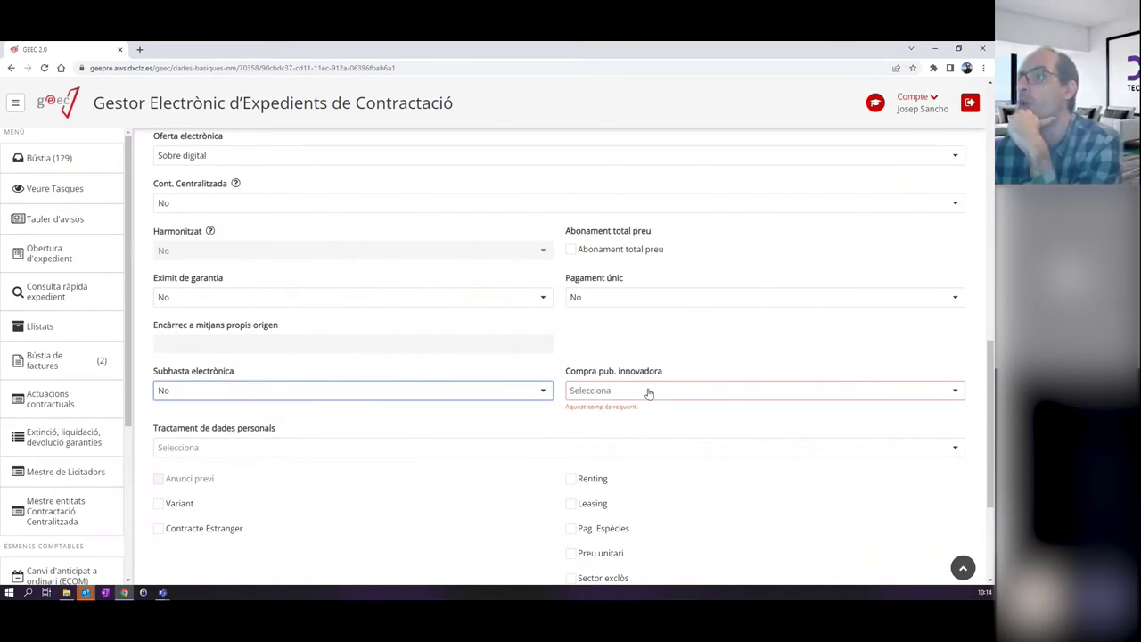
{"action": "left_click", "coordinate": [650, 393]}
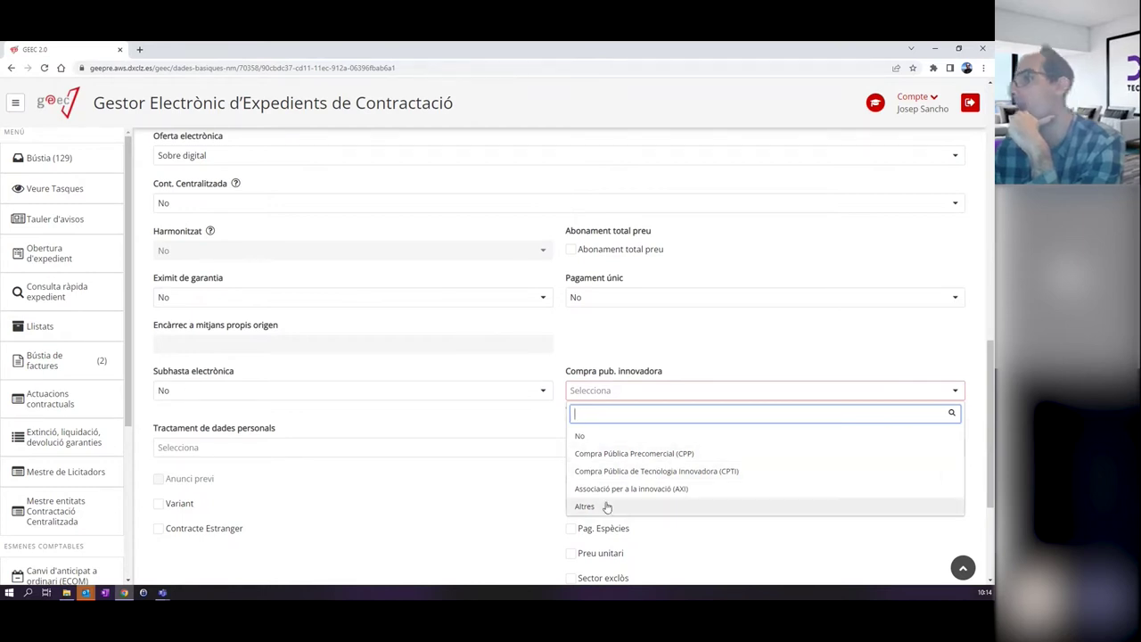
{"action": "left_click", "coordinate": [592, 444]}
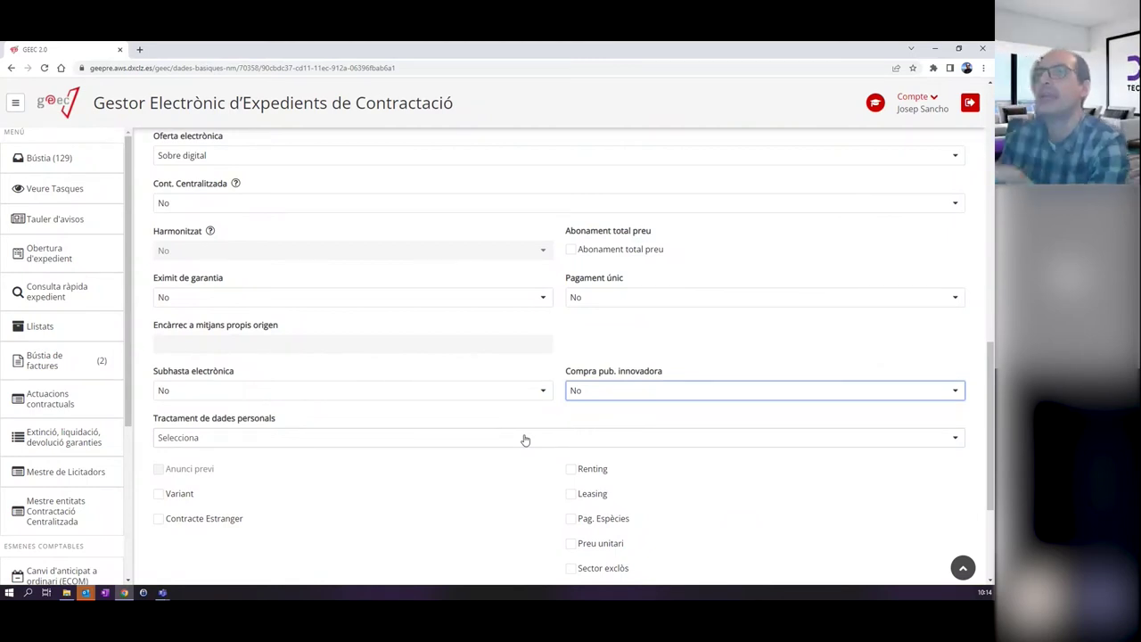
{"action": "left_click", "coordinate": [234, 438]}
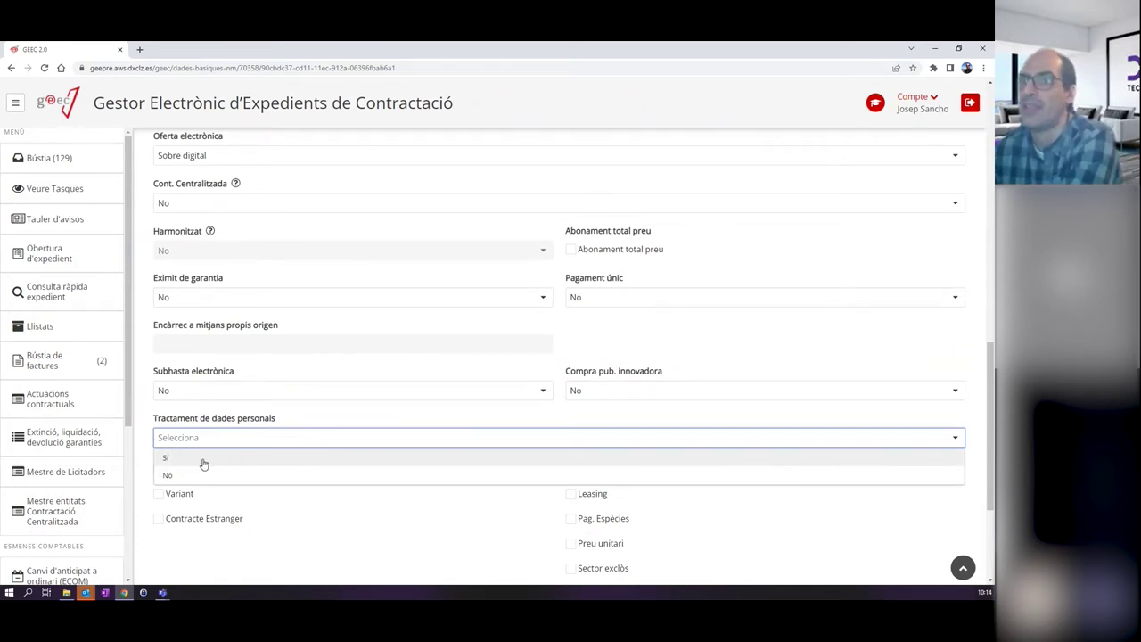
{"action": "left_click", "coordinate": [202, 473]}
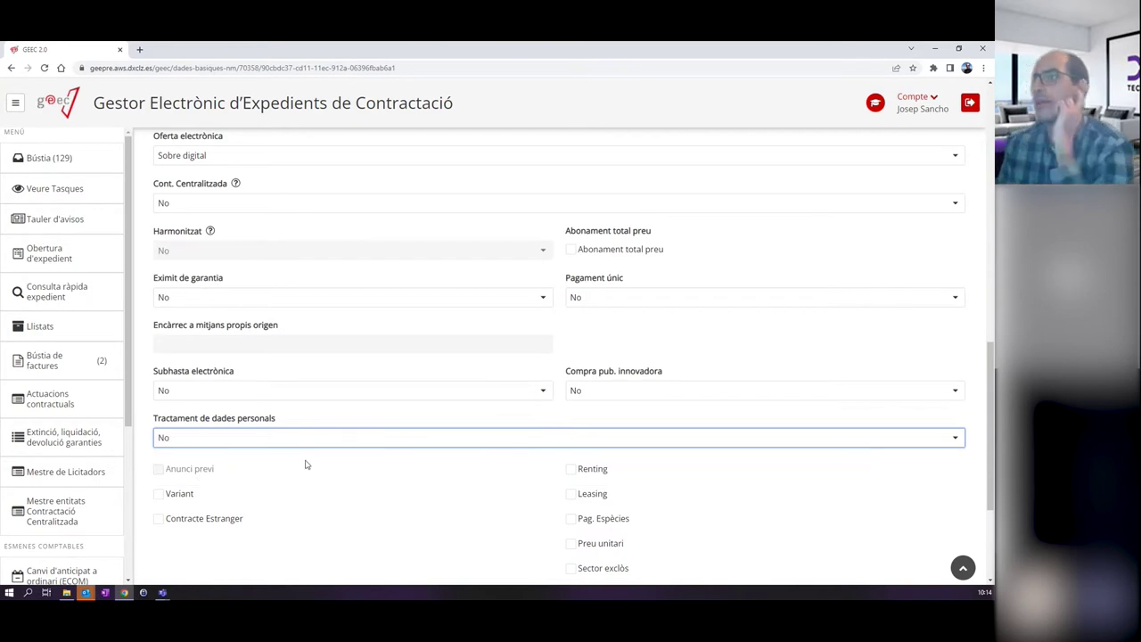
{"action": "scroll", "coordinate": [312, 462], "scroll_direction": "down", "scroll_amount": 2}
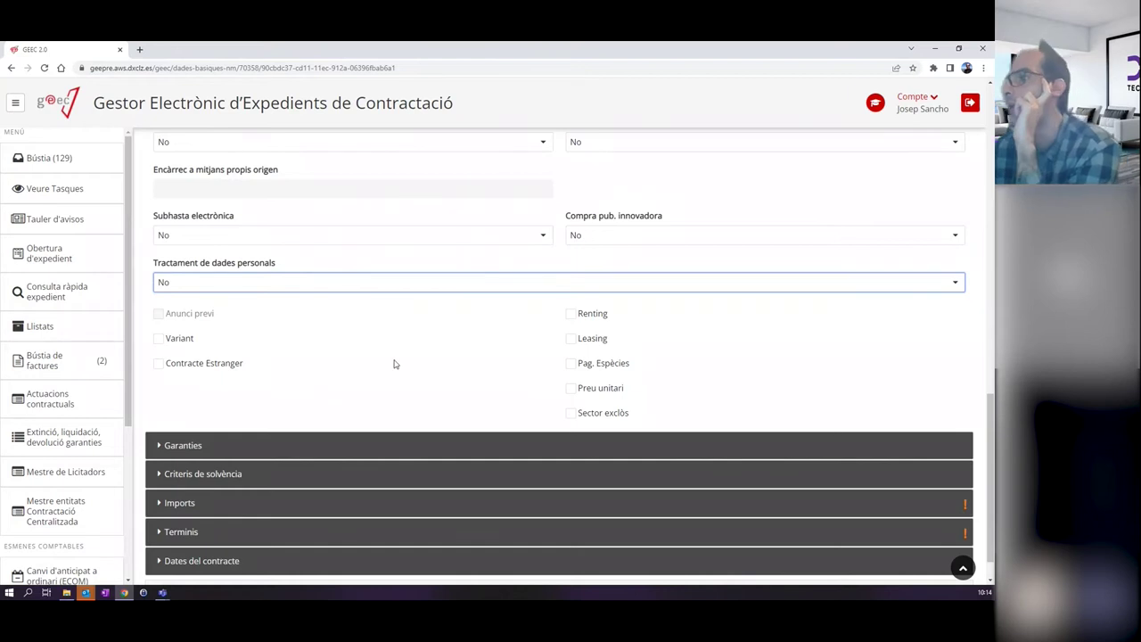
{"action": "scroll", "coordinate": [280, 402], "scroll_direction": "down", "scroll_amount": 1}
{"action": "left_click", "coordinate": [277, 403]}
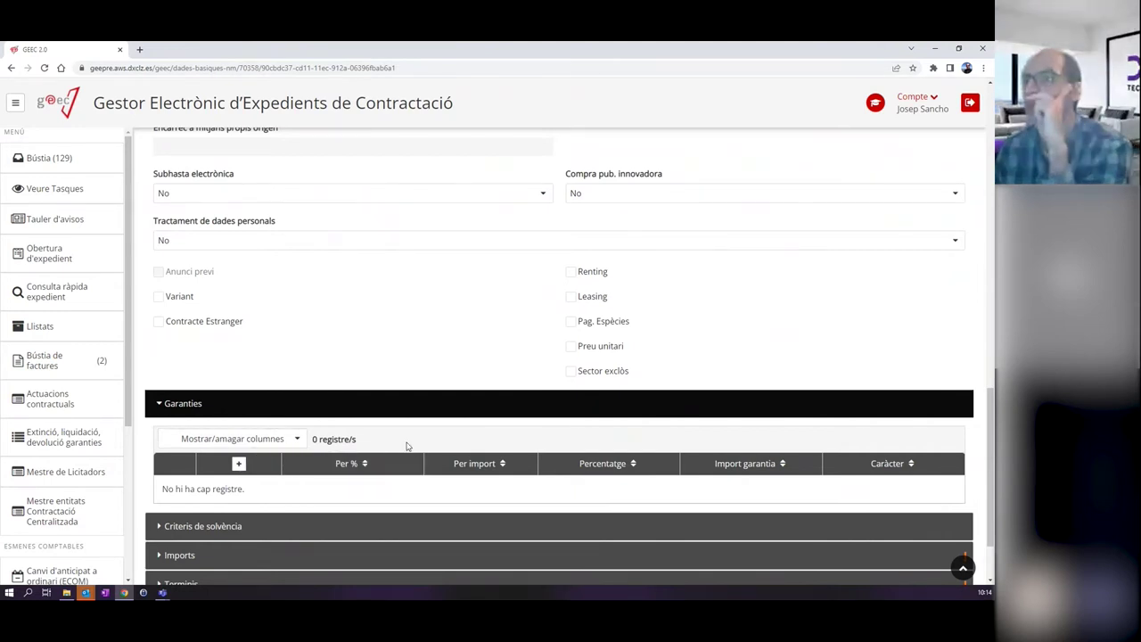
Open a Nova garantia form from the Garanties table's + Afegir button.
{"action": "scroll", "coordinate": [298, 423], "scroll_direction": "up", "scroll_amount": 7}
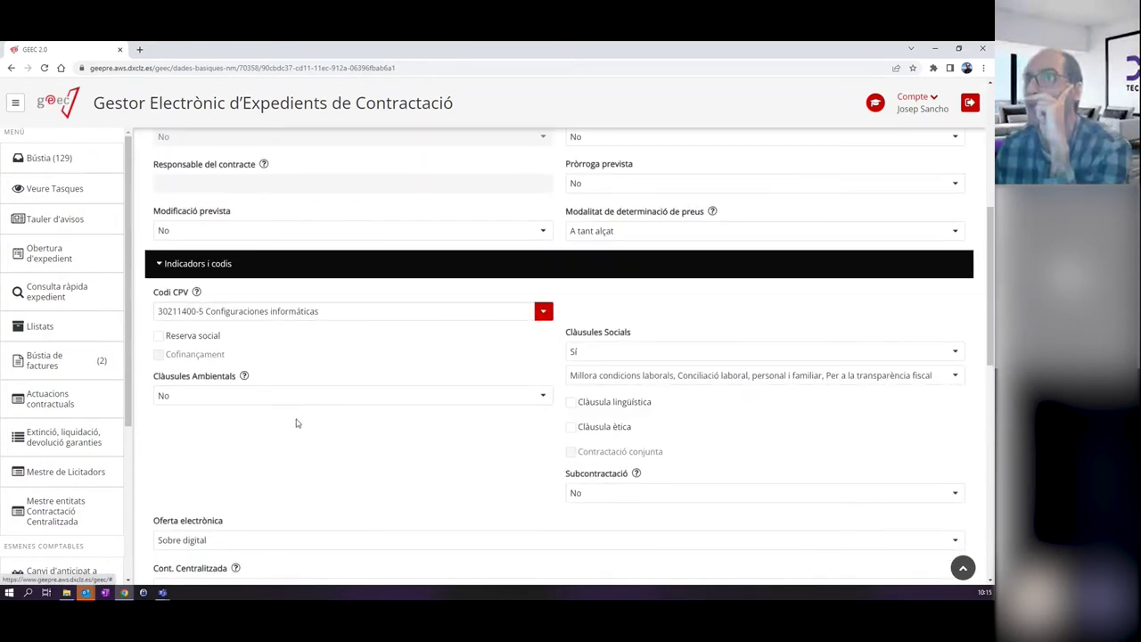
{"action": "scroll", "coordinate": [297, 422], "scroll_direction": "down", "scroll_amount": 5}
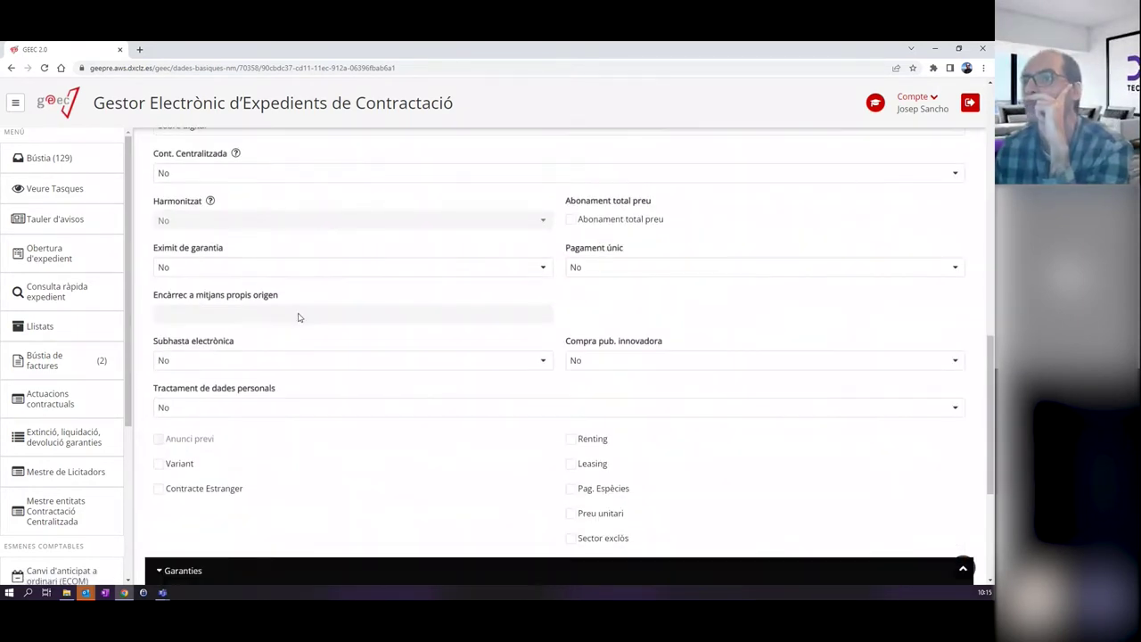
{"action": "scroll", "coordinate": [299, 317], "scroll_direction": "down", "scroll_amount": 3}
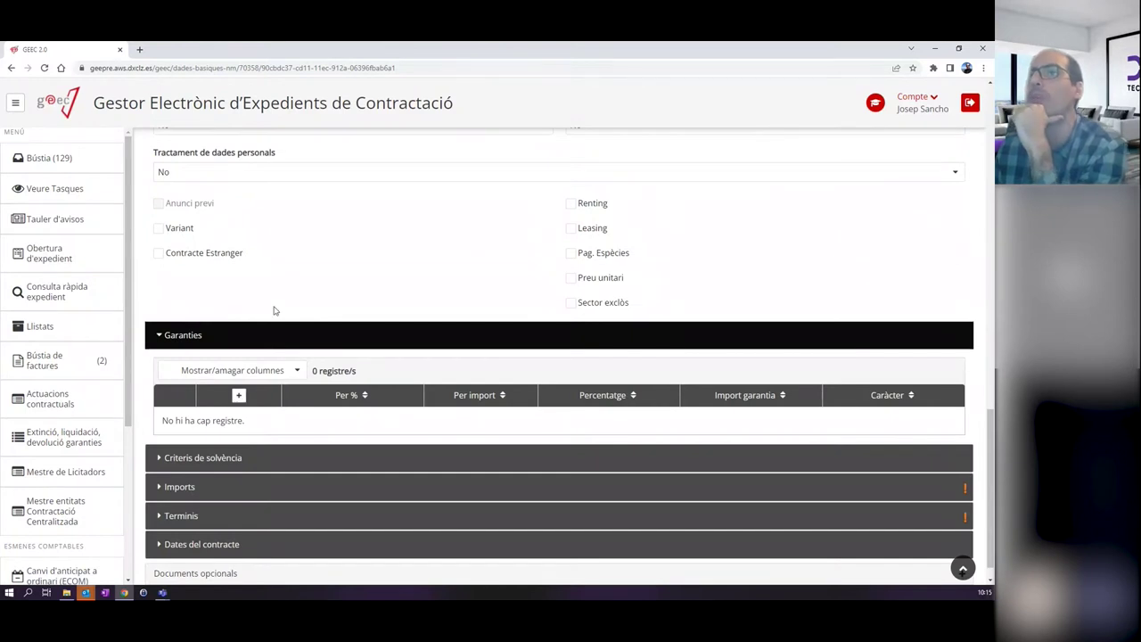
{"action": "left_click", "coordinate": [239, 396]}
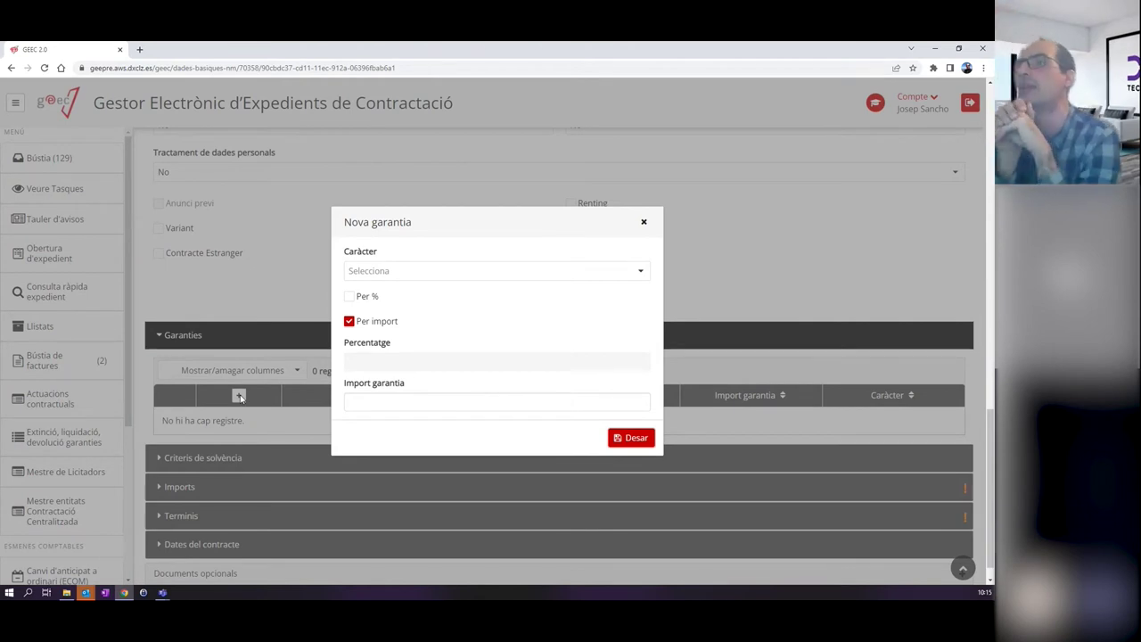
Save a Definitiva guarantee calculated Per % at 5 percent, then expand Criteris de solvència.
{"action": "left_click", "coordinate": [434, 274]}
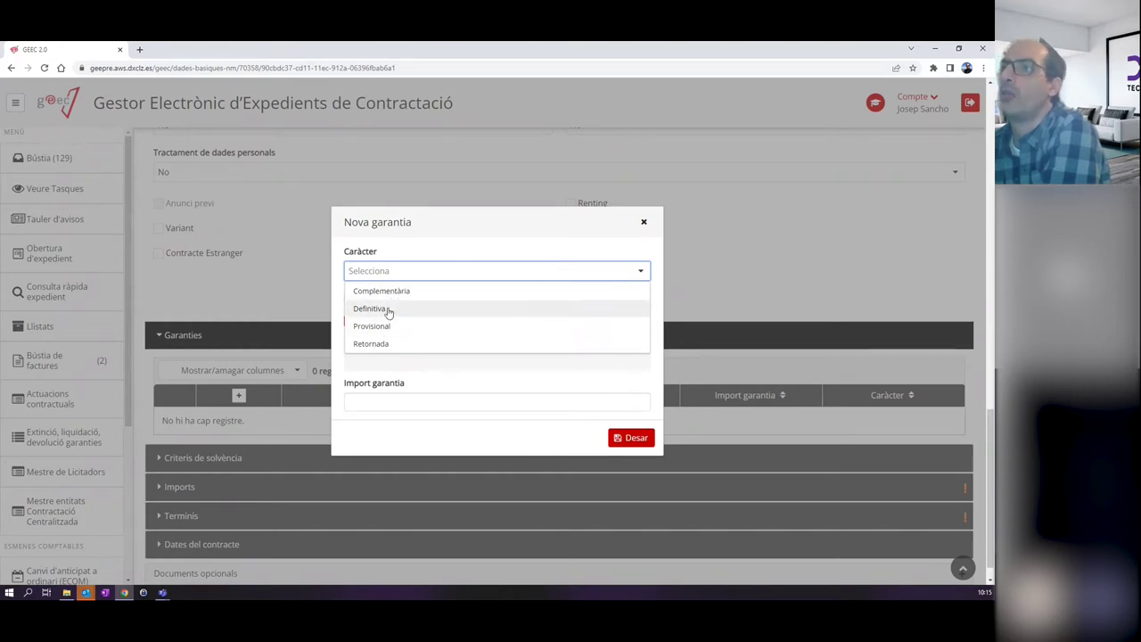
{"action": "left_click", "coordinate": [390, 310]}
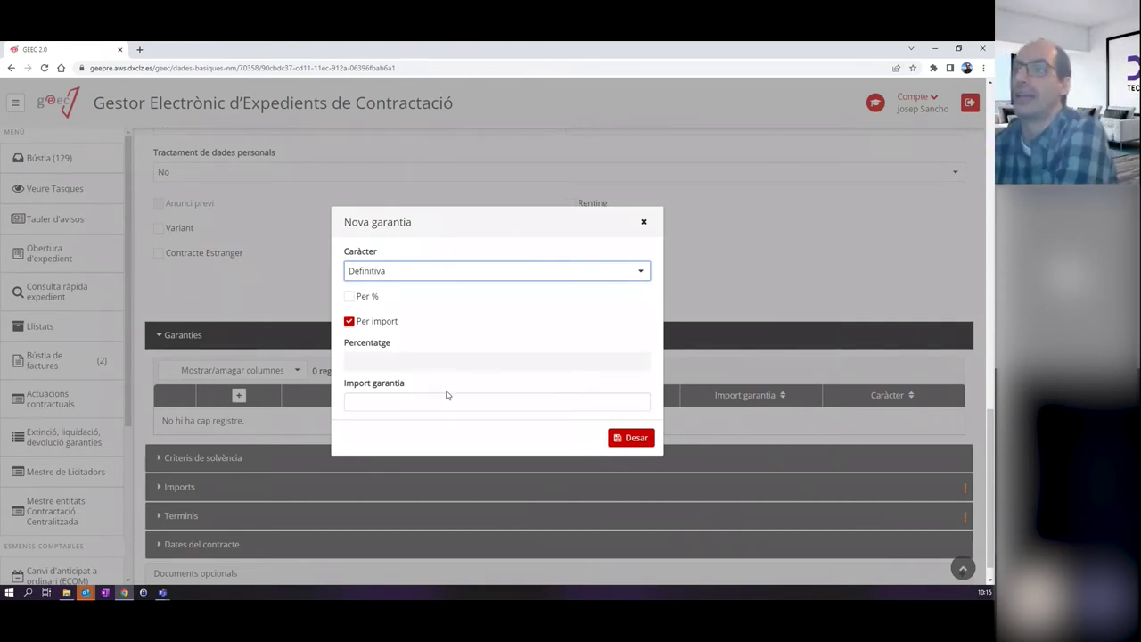
{"action": "left_click", "coordinate": [349, 297]}
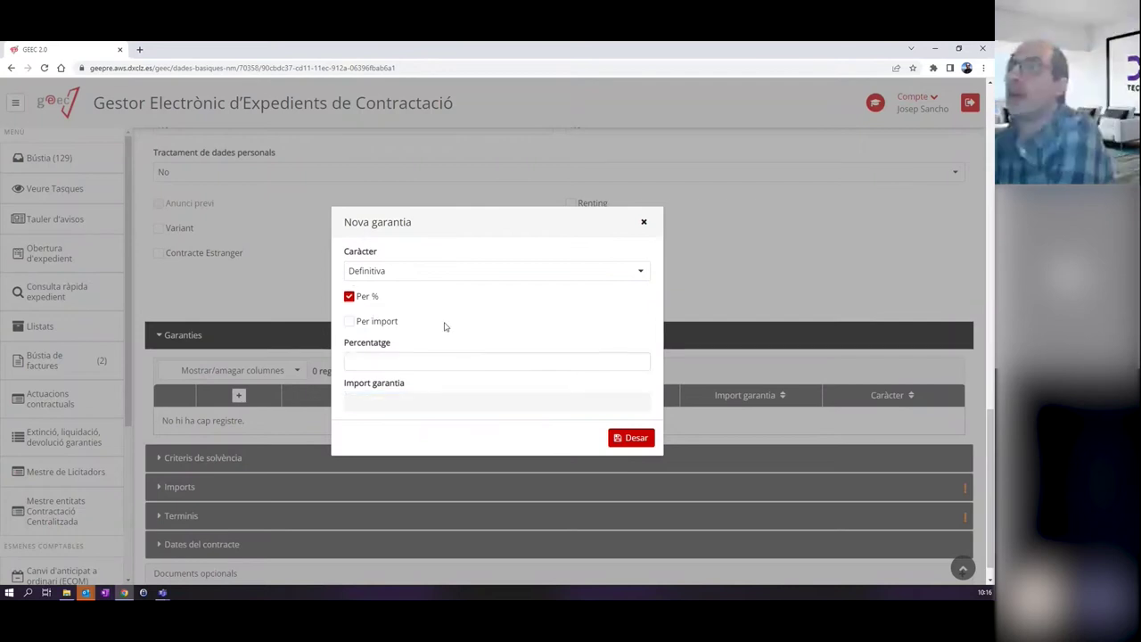
{"action": "left_click", "coordinate": [434, 358]}
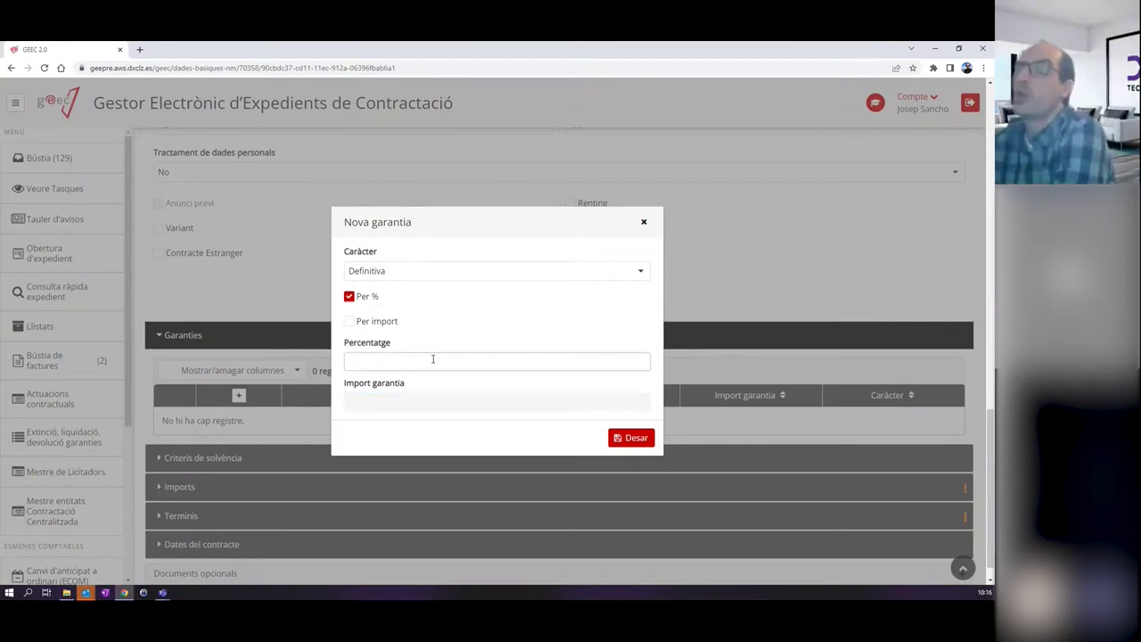
{"action": "left_click", "coordinate": [433, 359]}
{"action": "type", "text": "5"}
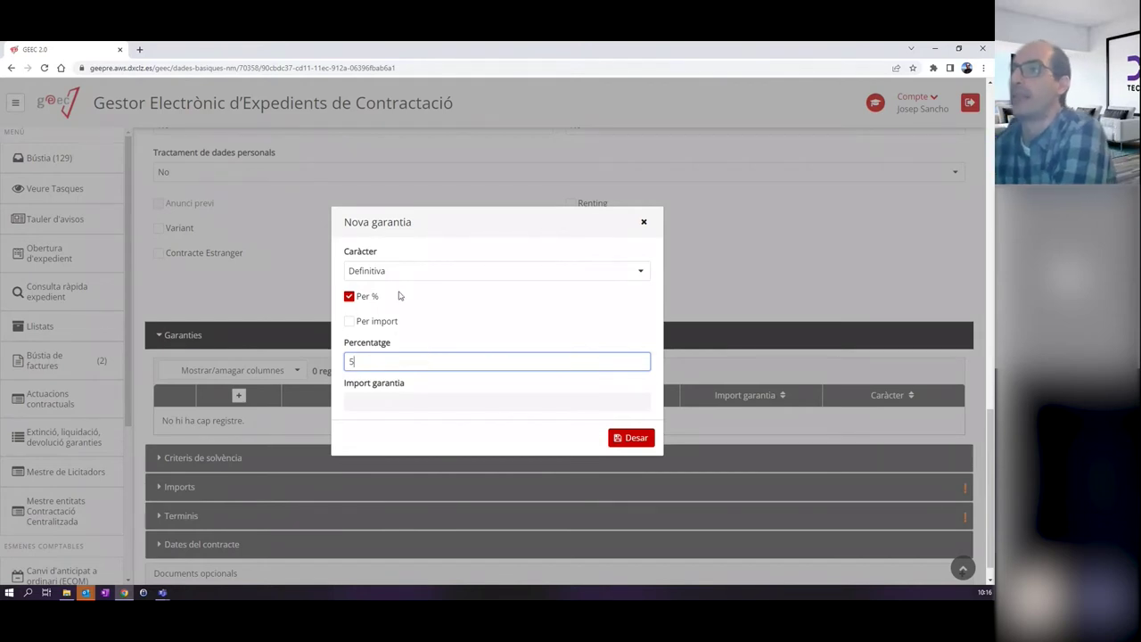
{"action": "left_click", "coordinate": [513, 323]}
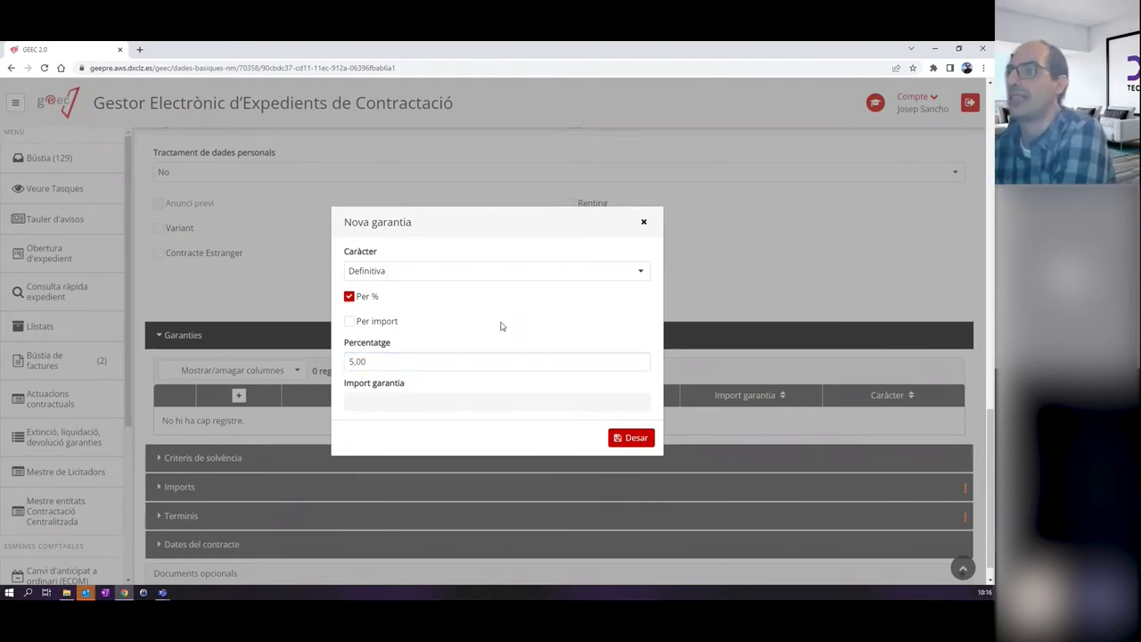
{"action": "left_click", "coordinate": [621, 437]}
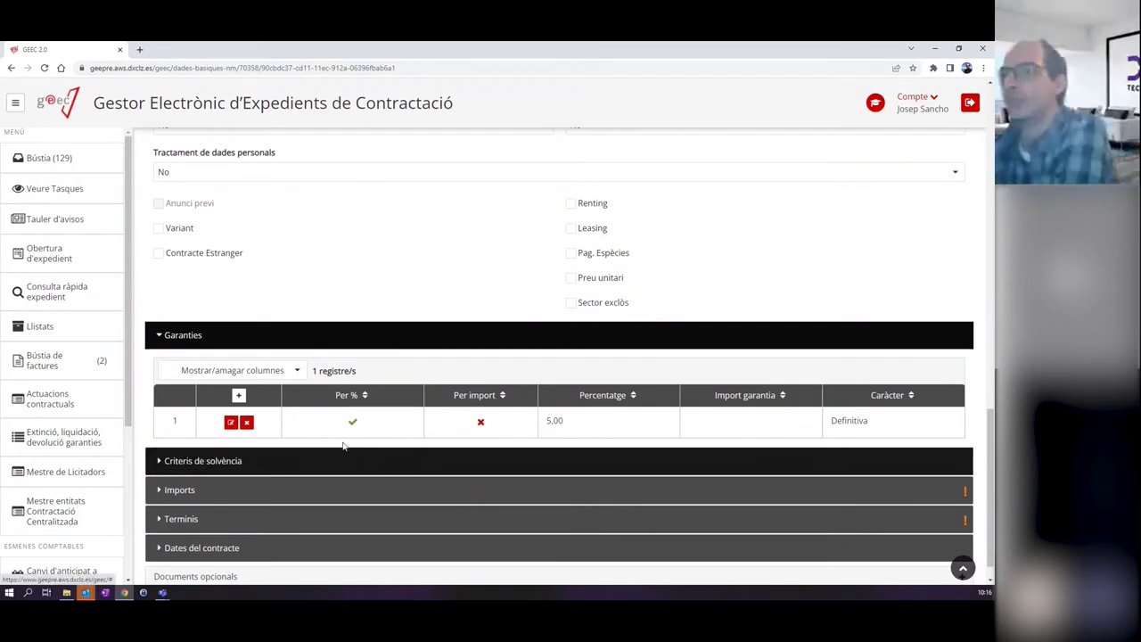
{"action": "left_click", "coordinate": [298, 459]}
Collapse Criteris de solvència and expand the Imports section below Garanties.
{"action": "scroll", "coordinate": [336, 429], "scroll_direction": "down", "scroll_amount": 2}
{"action": "scroll", "coordinate": [336, 424], "scroll_direction": "down", "scroll_amount": 1}
{"action": "scroll", "coordinate": [336, 423], "scroll_direction": "down", "scroll_amount": 2}
{"action": "scroll", "coordinate": [298, 312], "scroll_direction": "up", "scroll_amount": 2}
{"action": "scroll", "coordinate": [260, 381], "scroll_direction": "down", "scroll_amount": 1}
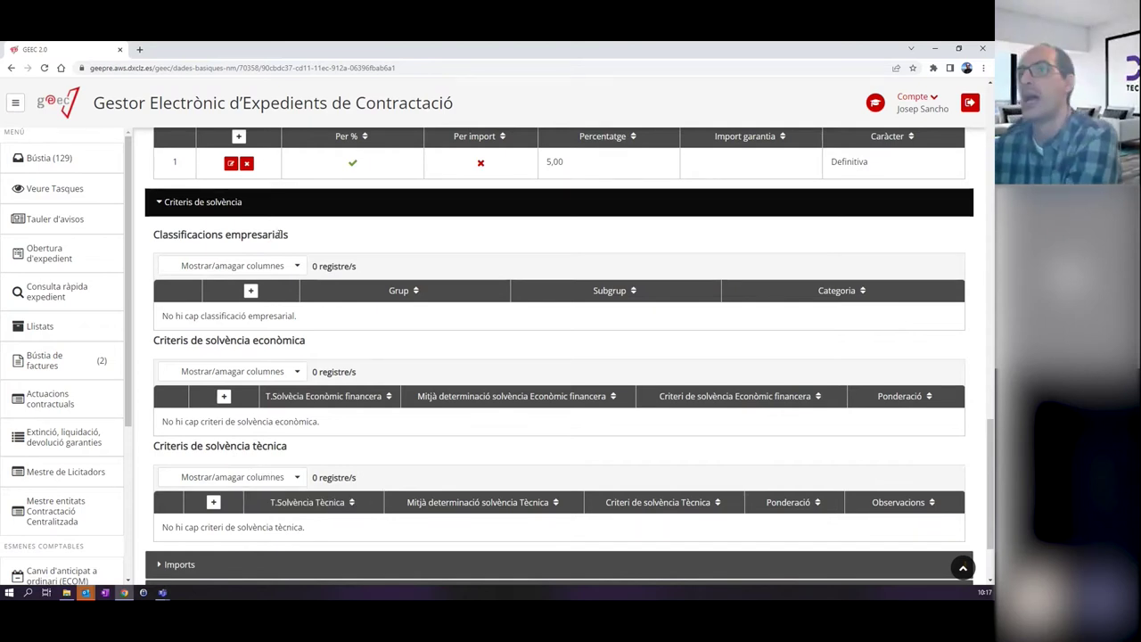
{"action": "left_click", "coordinate": [282, 204]}
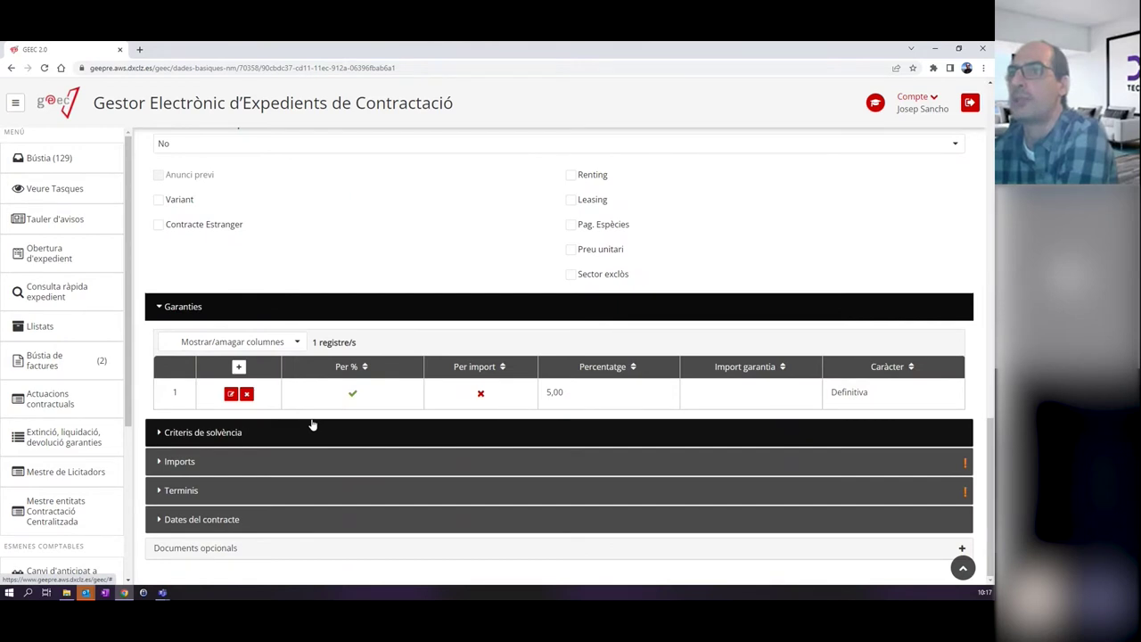
{"action": "left_click", "coordinate": [304, 461]}
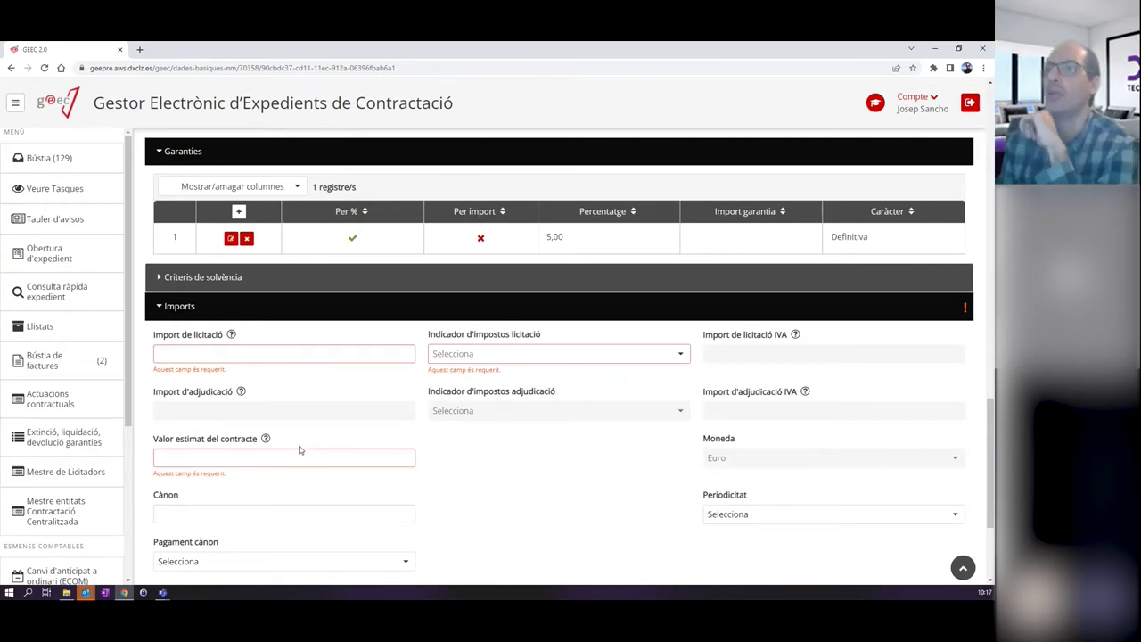
Enter 225.000 as Import de licitació and choose the N8-IVA suportat no deduible 21% indicator.
{"action": "left_click", "coordinate": [285, 353]}
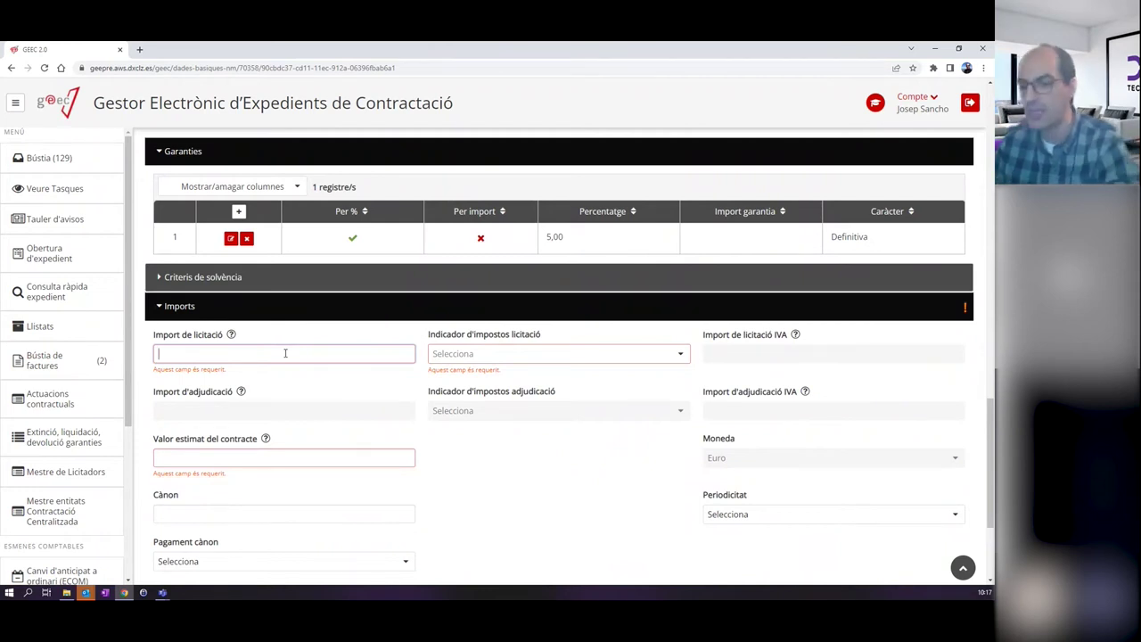
{"action": "type", "text": "2.25"}
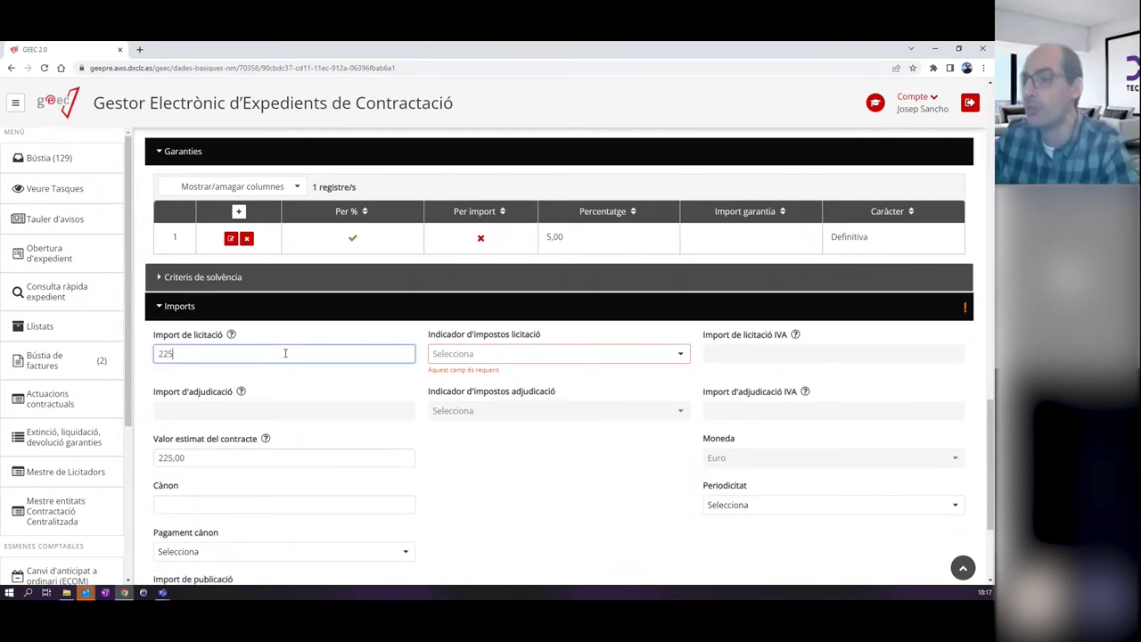
{"action": "type", "text": "0.000"}
{"action": "key", "text": "BackSpace"}
{"action": "key", "text": "BackSpace"}
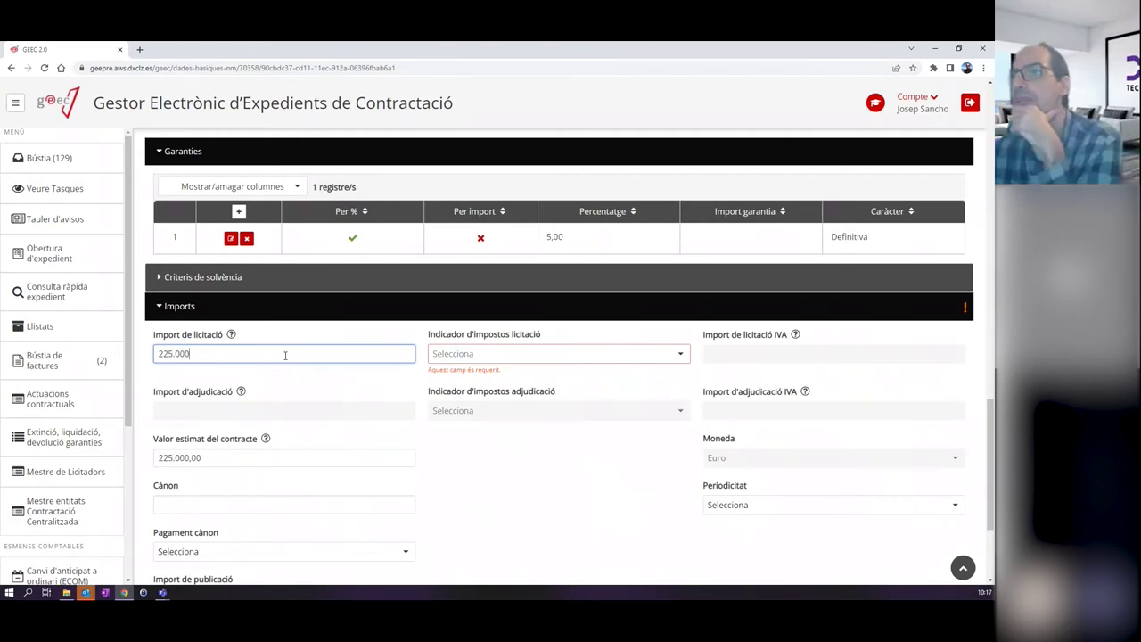
{"action": "left_click", "coordinate": [493, 353]}
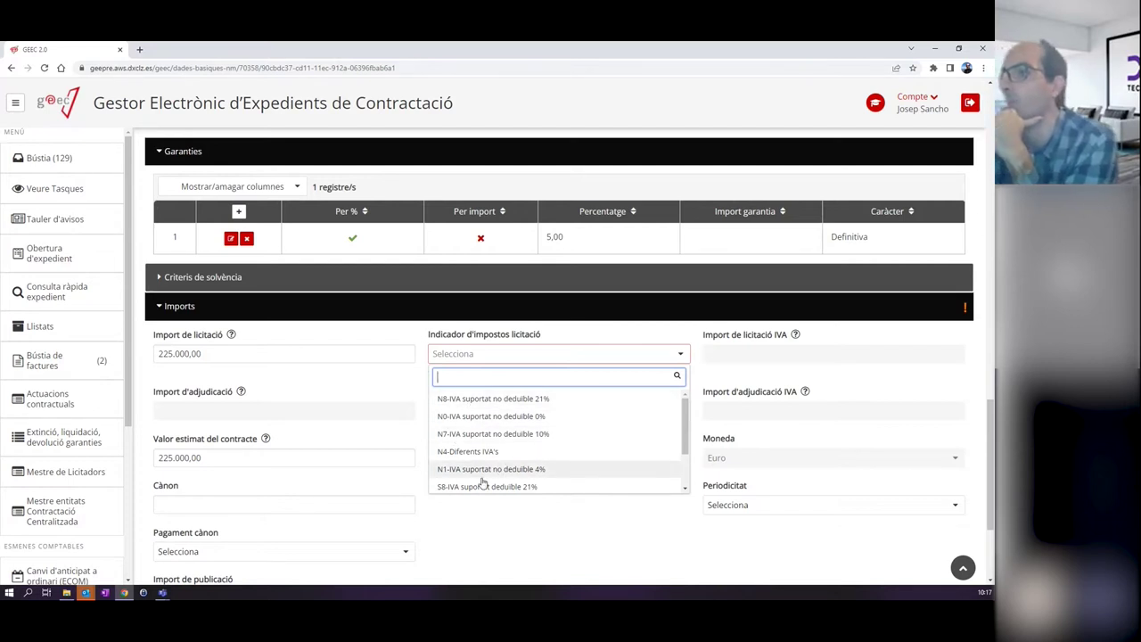
{"action": "scroll", "coordinate": [488, 430], "scroll_direction": "up", "scroll_amount": 1}
{"action": "scroll", "coordinate": [488, 430], "scroll_direction": "up", "scroll_amount": 1}
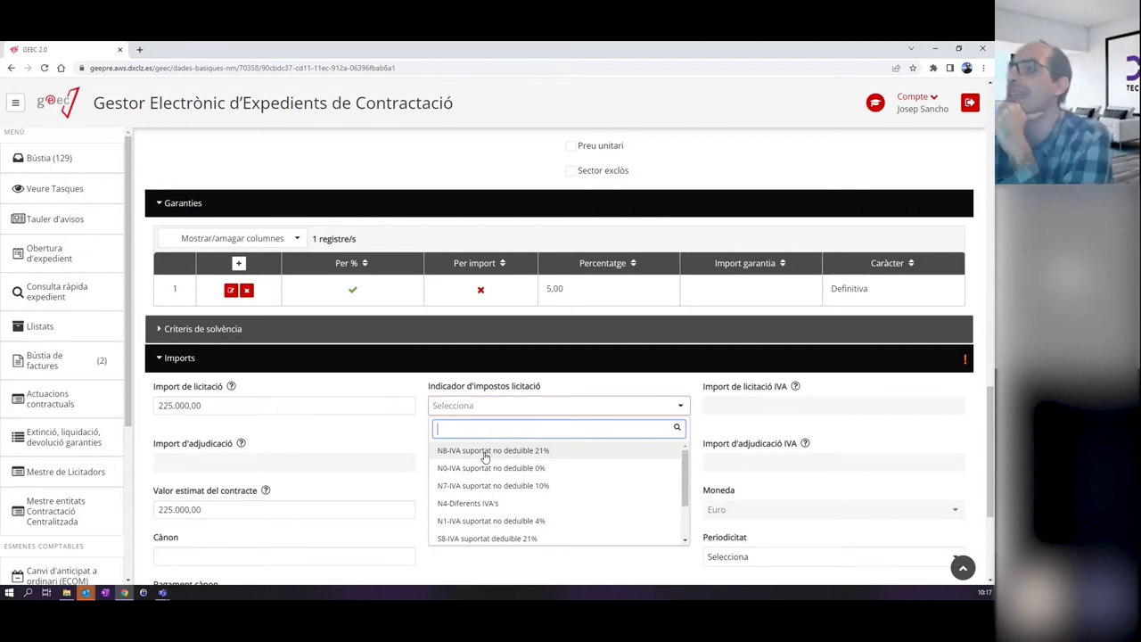
{"action": "left_click", "coordinate": [485, 453]}
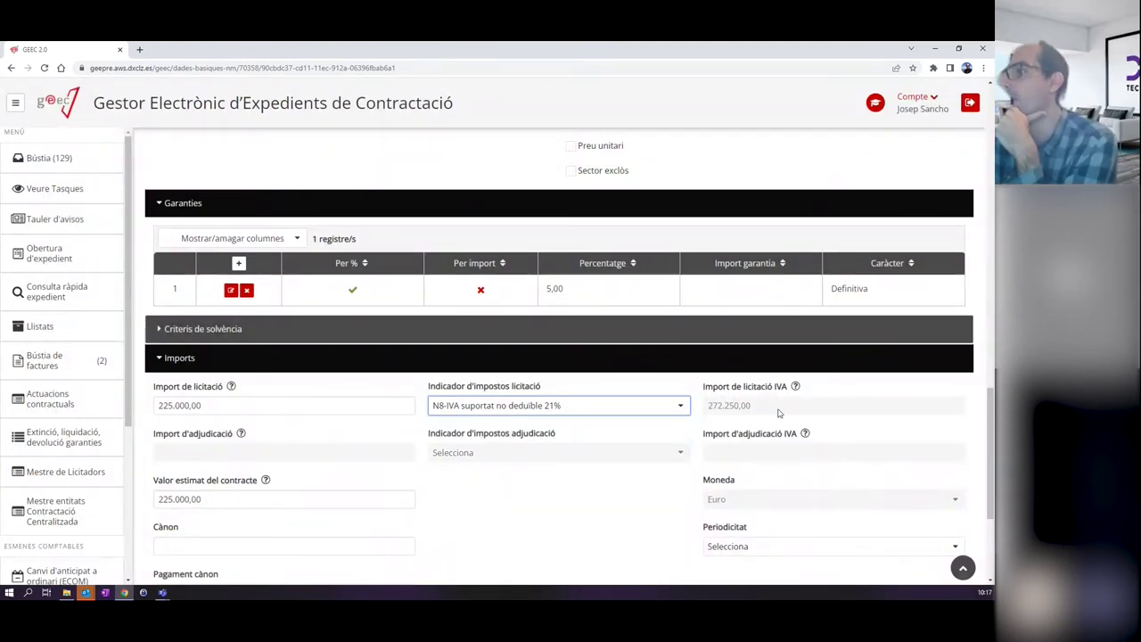
Try the deductible 21% VAT indicator, then revert to N8 non-deductible 21%, giving 272.250,00.
{"action": "left_click_drag", "start_coordinate": [752, 407], "coordinate": [707, 407]}
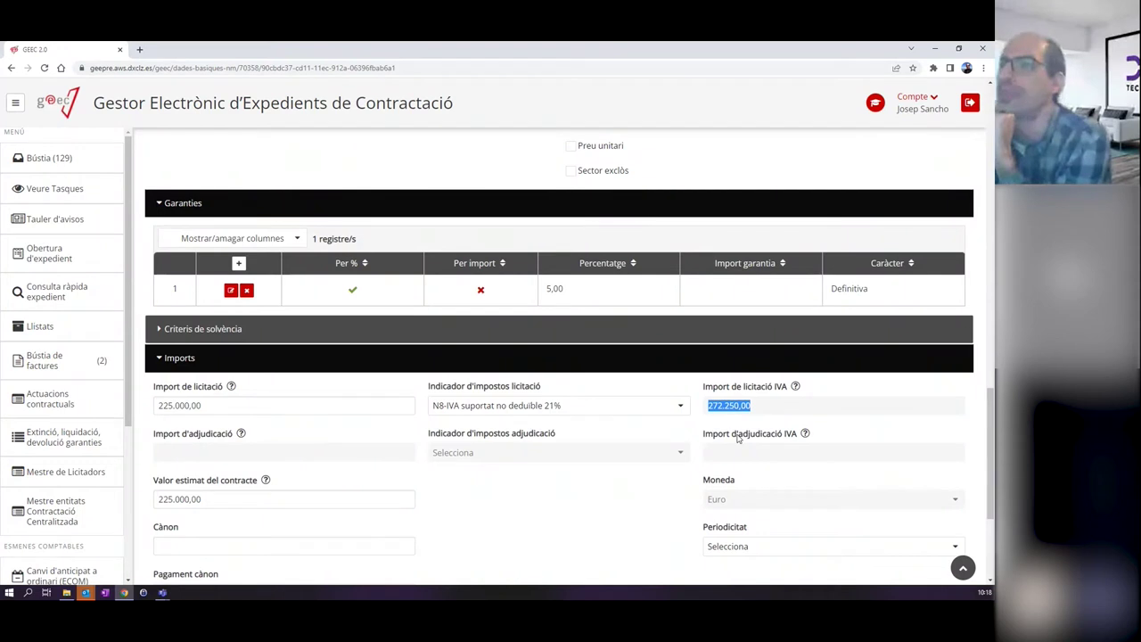
{"action": "left_click", "coordinate": [680, 407]}
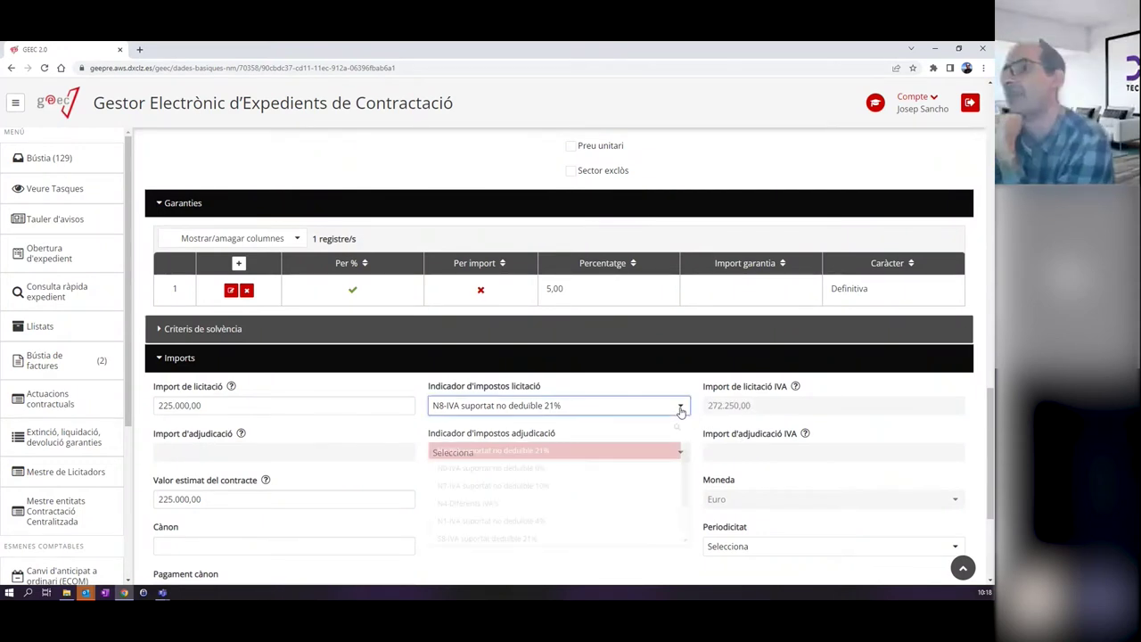
{"action": "left_click", "coordinate": [488, 539]}
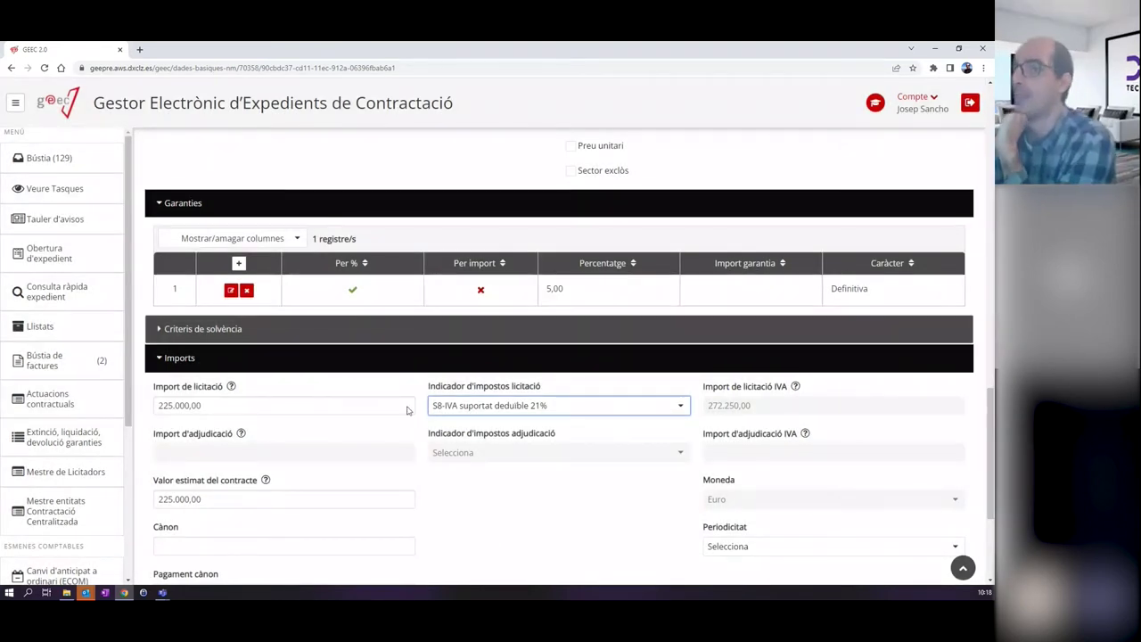
{"action": "left_click_drag", "start_coordinate": [235, 406], "coordinate": [142, 405]}
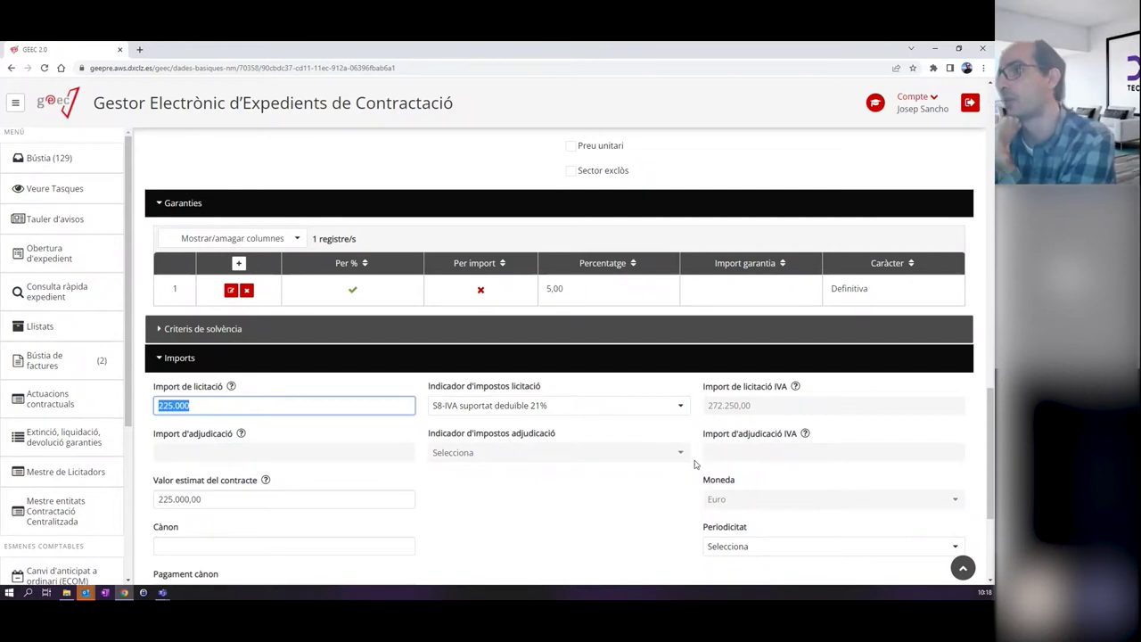
{"action": "left_click", "coordinate": [594, 406]}
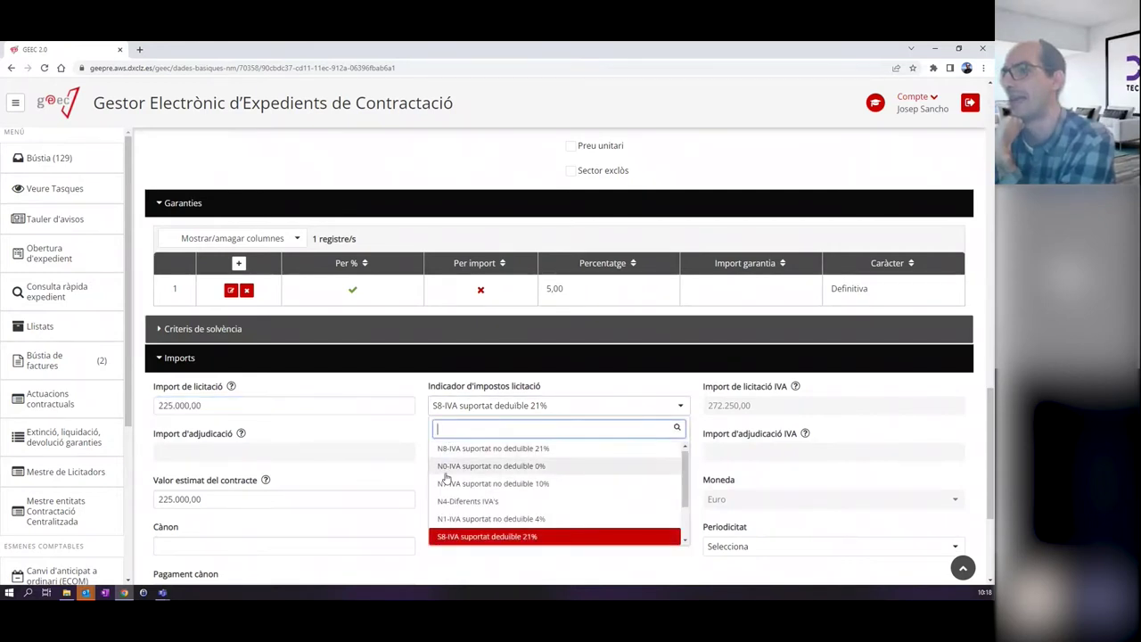
{"action": "scroll", "coordinate": [486, 499], "scroll_direction": "down", "scroll_amount": 1}
{"action": "scroll", "coordinate": [490, 470], "scroll_direction": "up", "scroll_amount": 1}
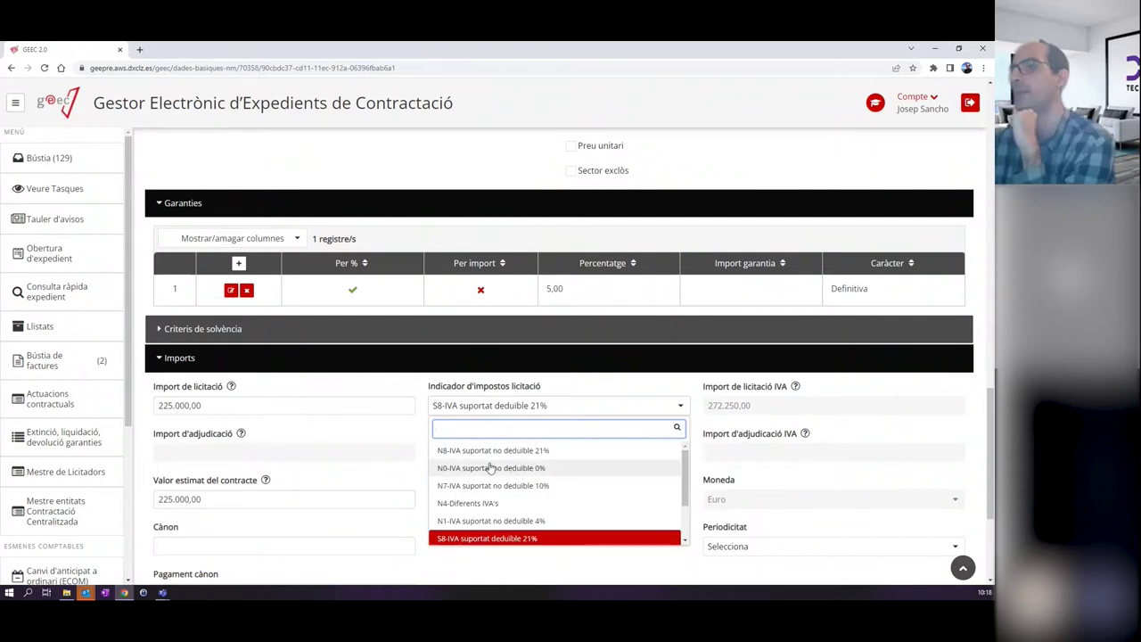
{"action": "left_click", "coordinate": [496, 451]}
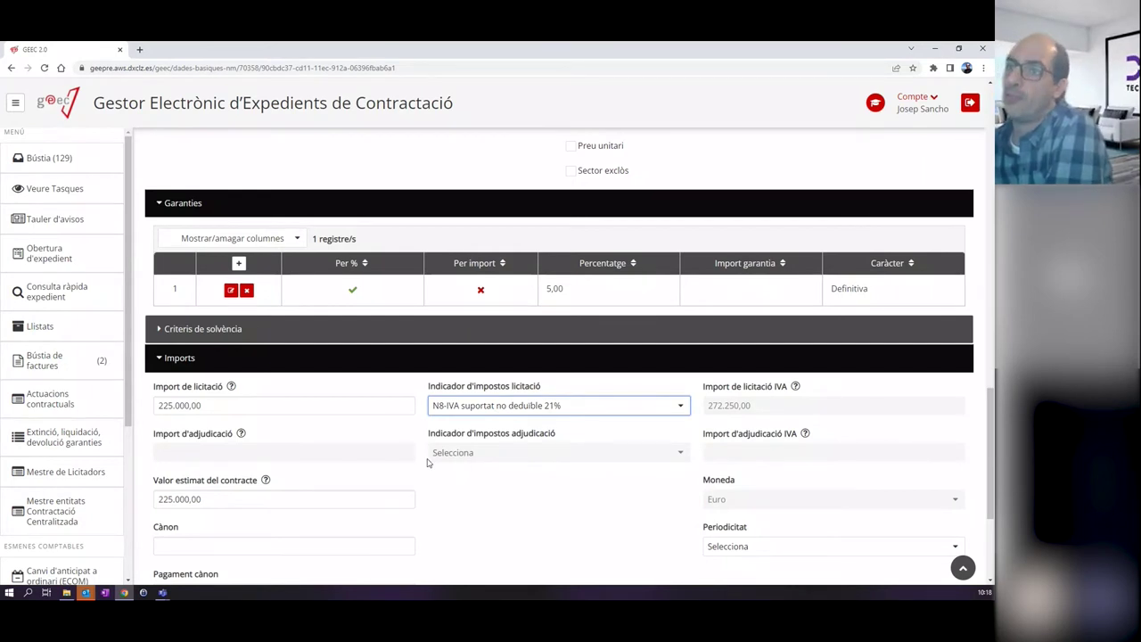
Replace a trial value with 225.000 in Valor estimat del contracte.
{"action": "left_click", "coordinate": [201, 499]}
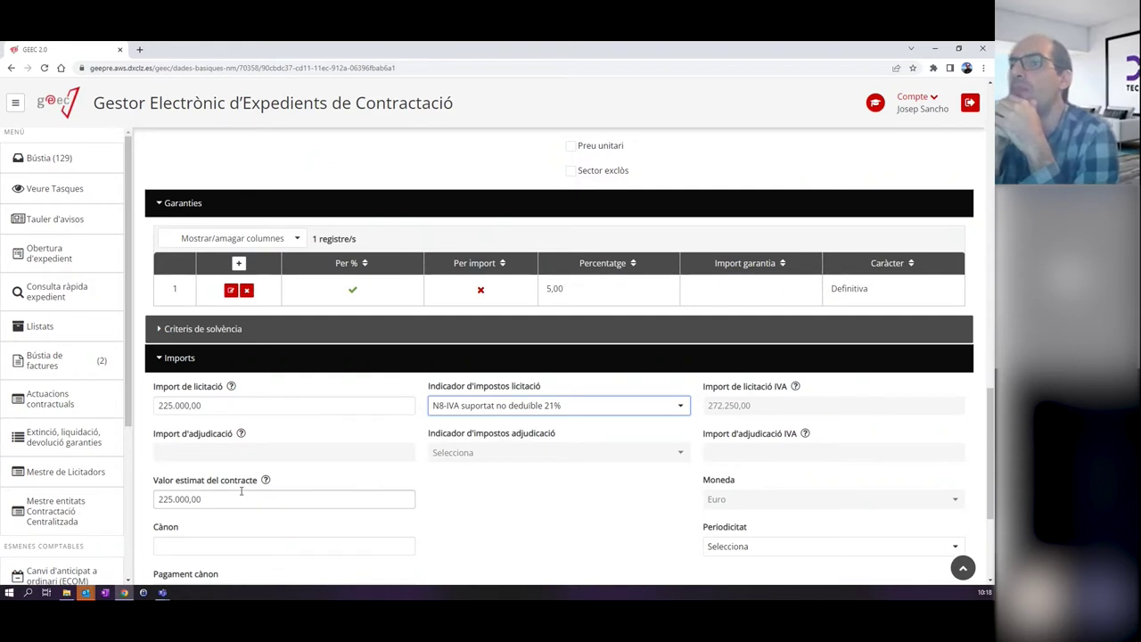
{"action": "left_click", "coordinate": [241, 492]}
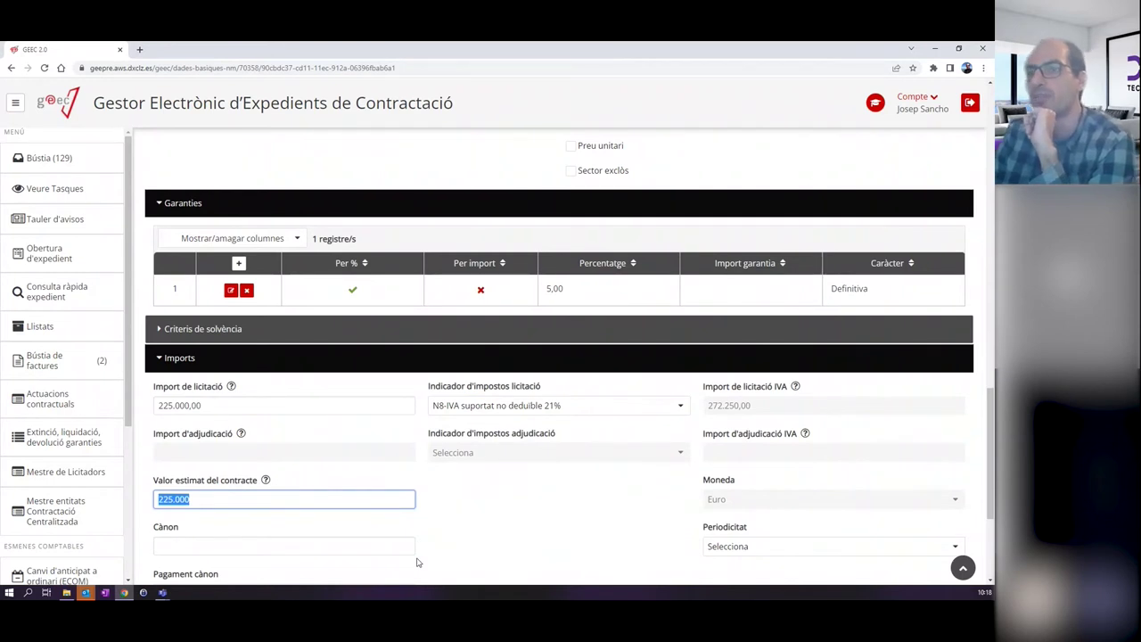
{"action": "type", "text": "30.0000"}
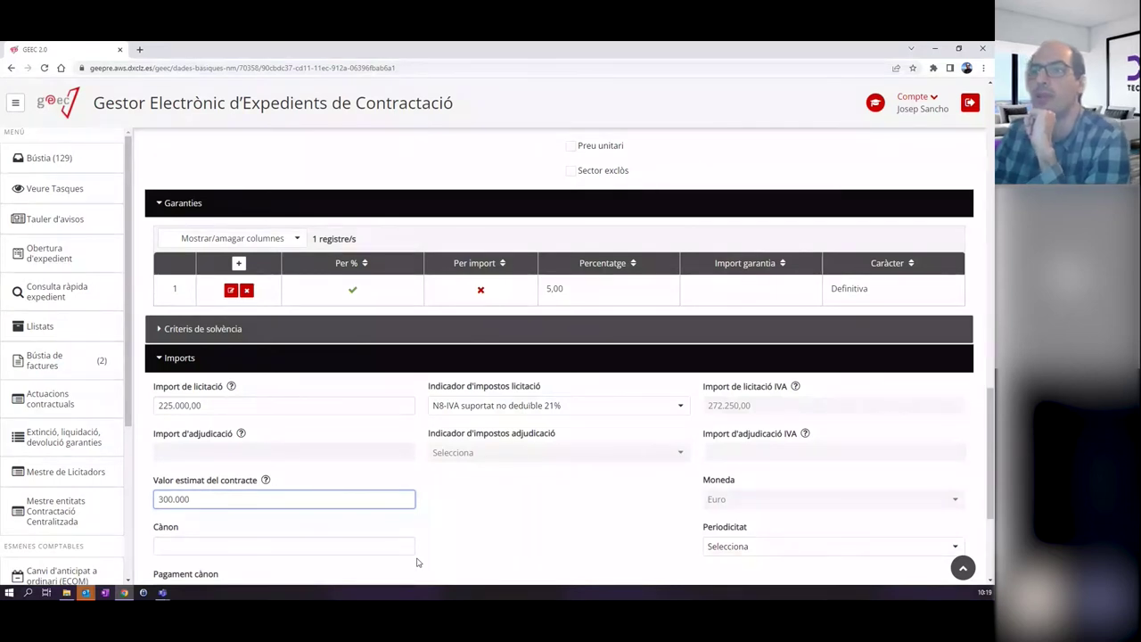
{"action": "key", "text": "ctrl+a"}
{"action": "type", "text": "225.000"}
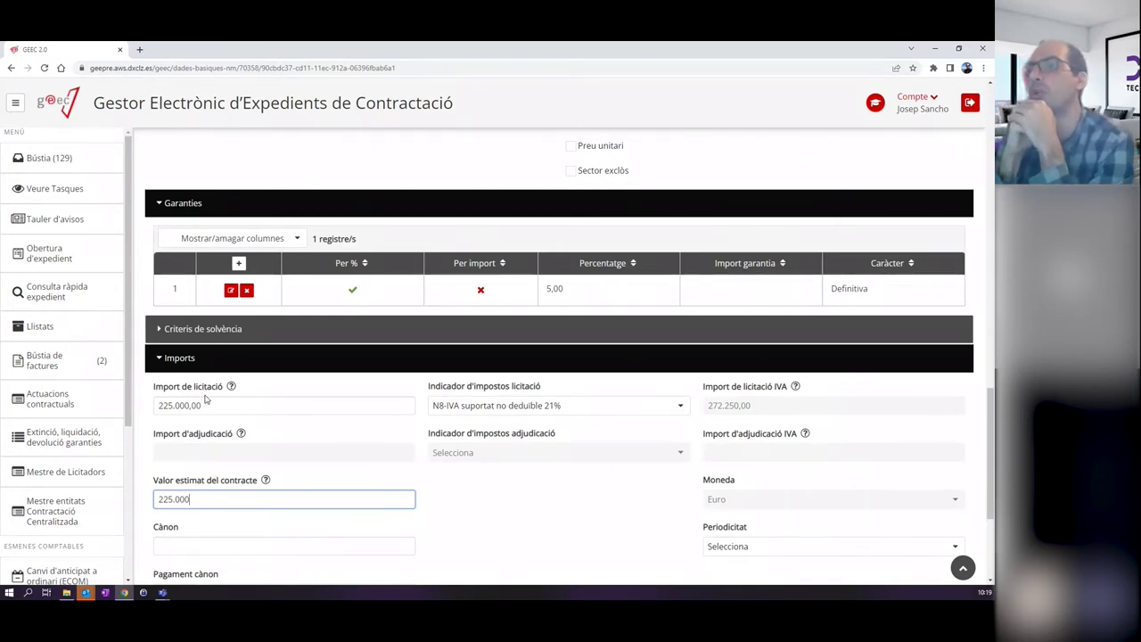
Move past Cànon and Import de publicació and expand the Terminis section.
{"action": "scroll", "coordinate": [539, 548], "scroll_direction": "down", "scroll_amount": 1}
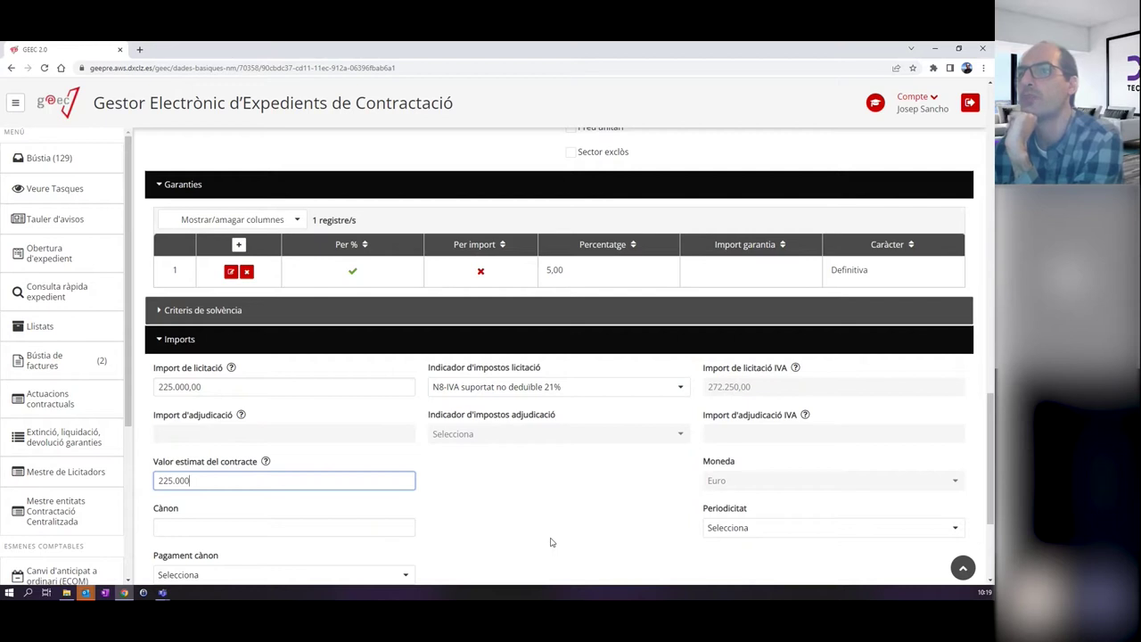
{"action": "key", "text": "Tab"}
{"action": "scroll", "coordinate": [446, 481], "scroll_direction": "down", "scroll_amount": 2}
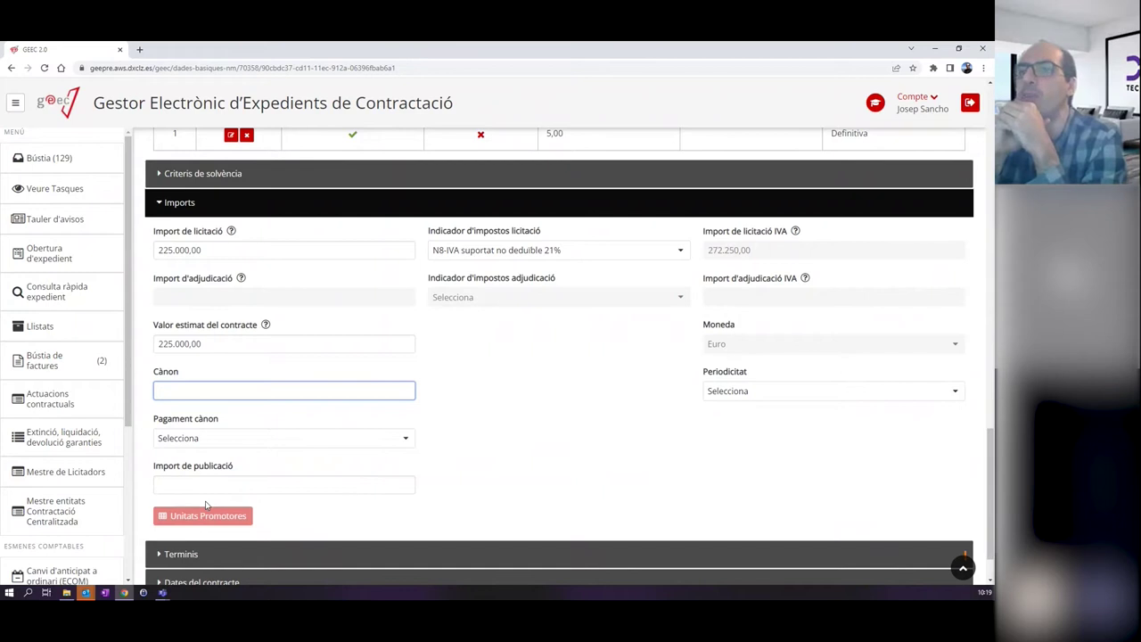
{"action": "left_click", "coordinate": [294, 484]}
{"action": "scroll", "coordinate": [546, 403], "scroll_direction": "down", "scroll_amount": 1}
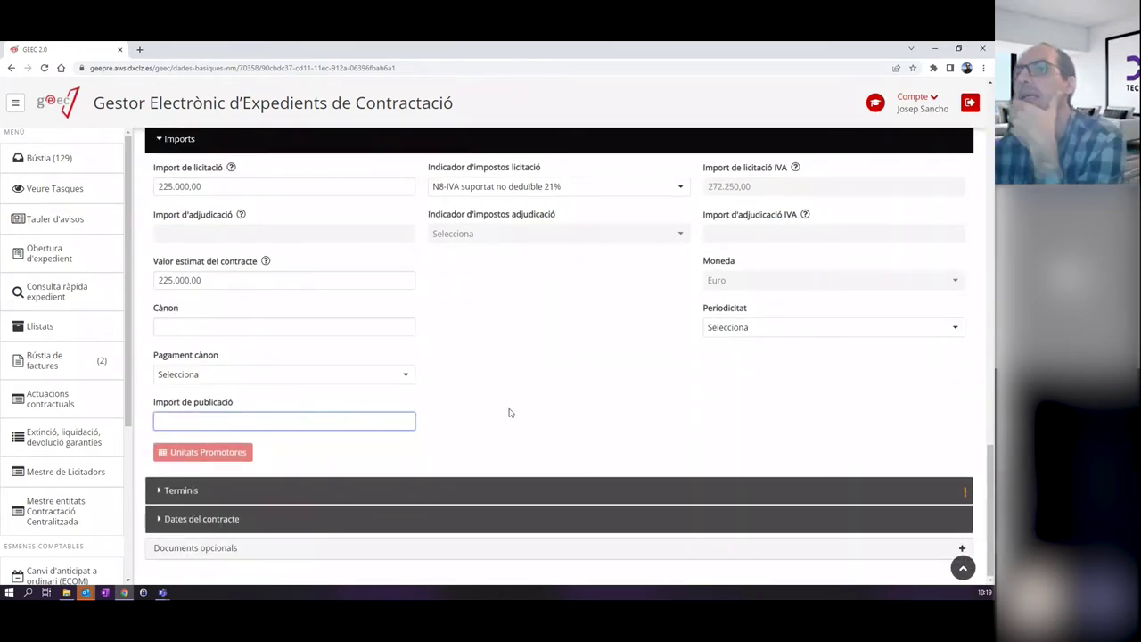
{"action": "left_click", "coordinate": [353, 491]}
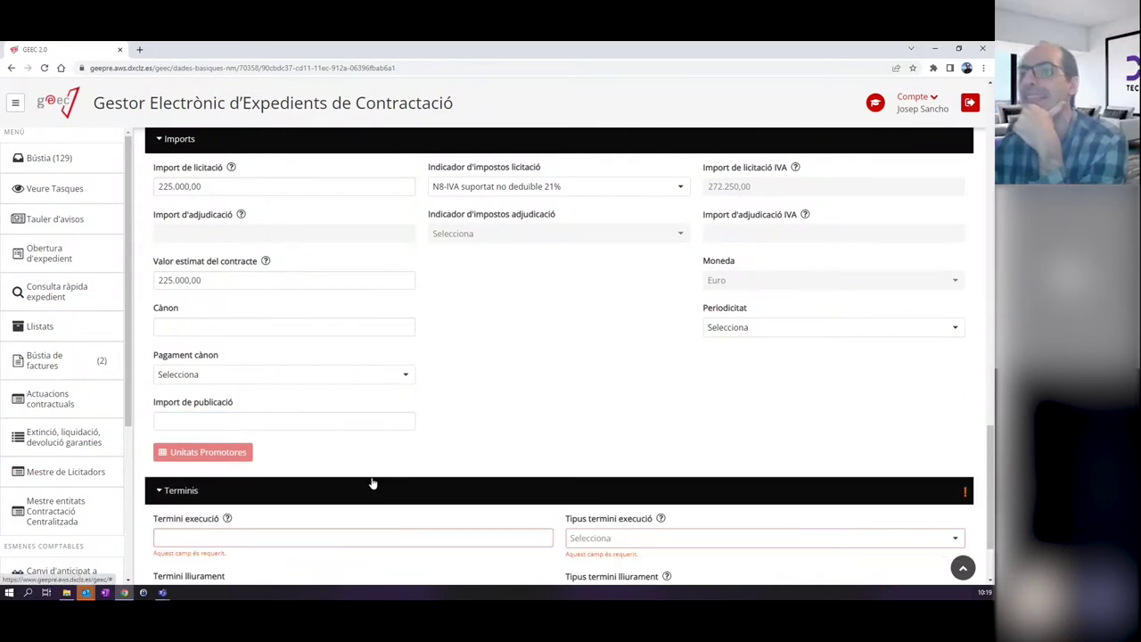
Set Termini execució to 1 with Tipus termini execució Mesos, leaving Termini lliurament blank.
{"action": "scroll", "coordinate": [378, 473], "scroll_direction": "down", "scroll_amount": 2}
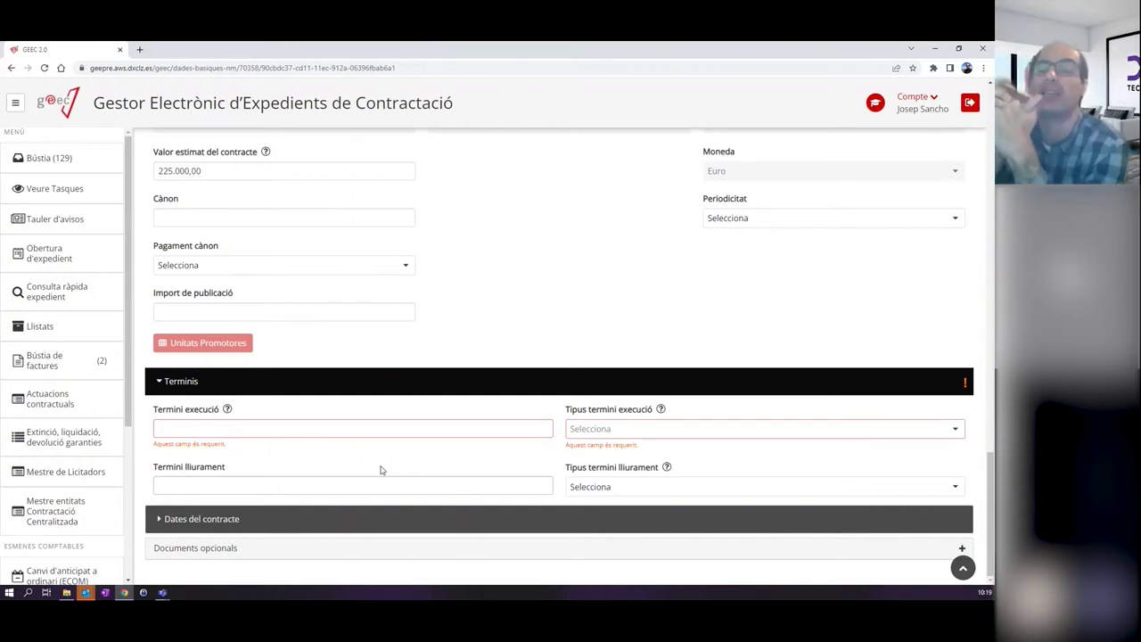
{"action": "left_click", "coordinate": [361, 428]}
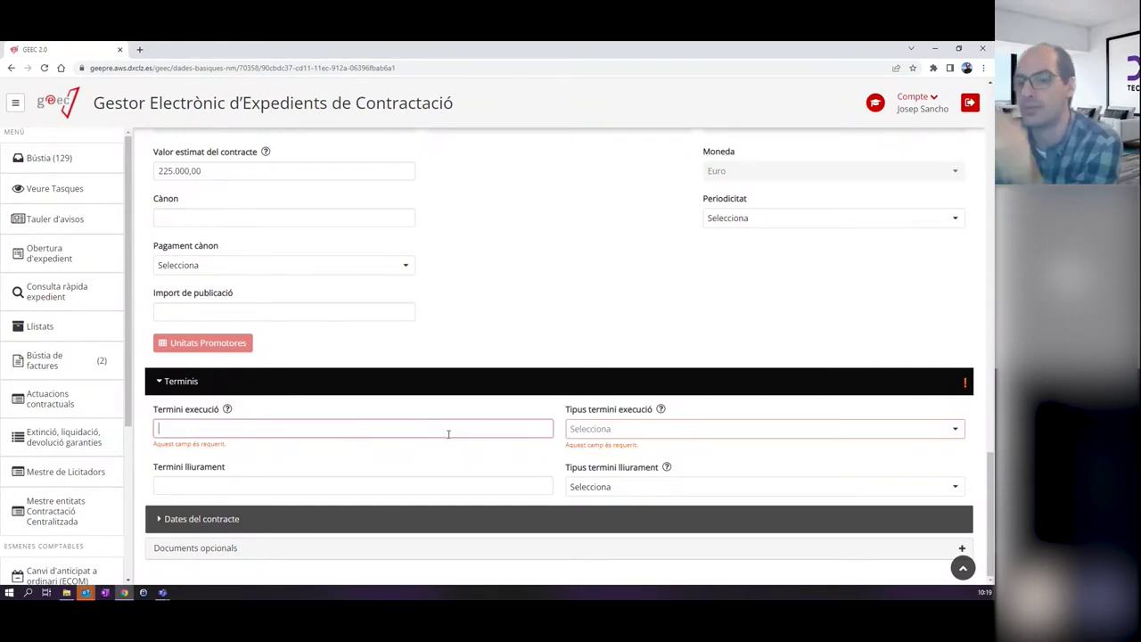
{"action": "type", "text": "1"}
{"action": "left_click", "coordinate": [609, 431]}
{"action": "left_click", "coordinate": [595, 468]}
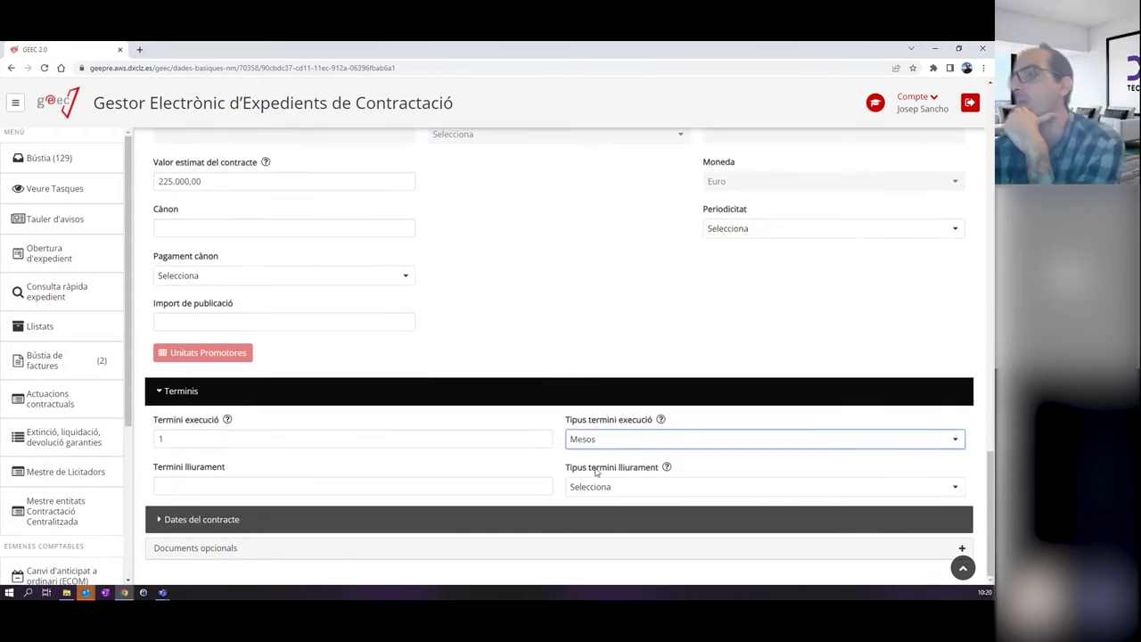
{"action": "left_click", "coordinate": [610, 444]}
{"action": "left_click", "coordinate": [593, 458]}
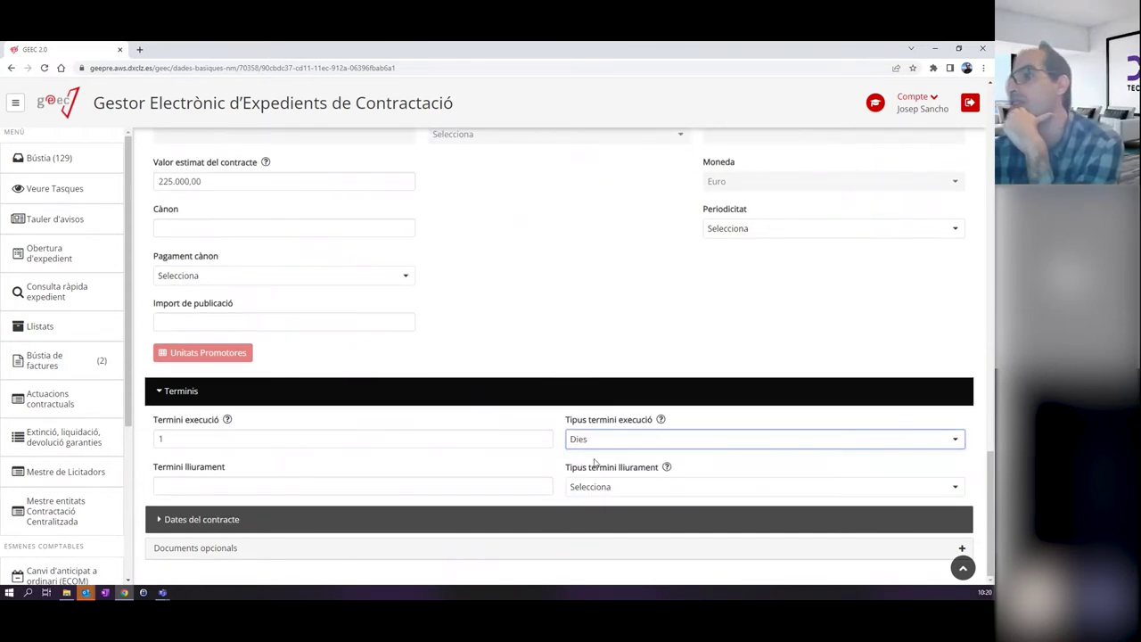
{"action": "left_click", "coordinate": [591, 439]}
{"action": "left_click", "coordinate": [589, 492]}
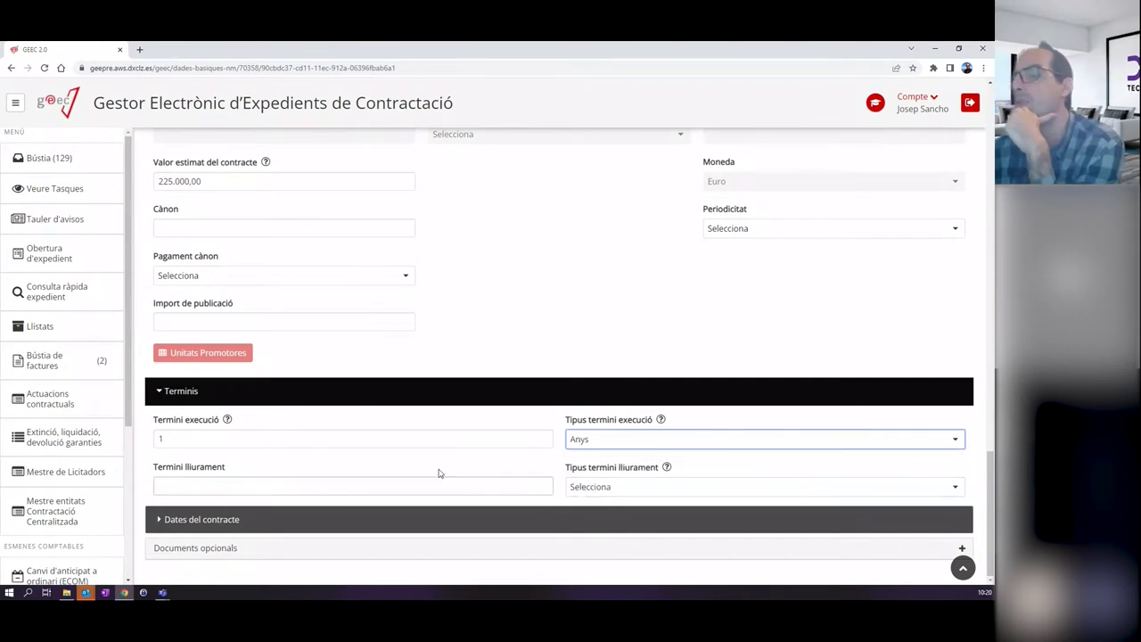
{"action": "left_click", "coordinate": [624, 439]}
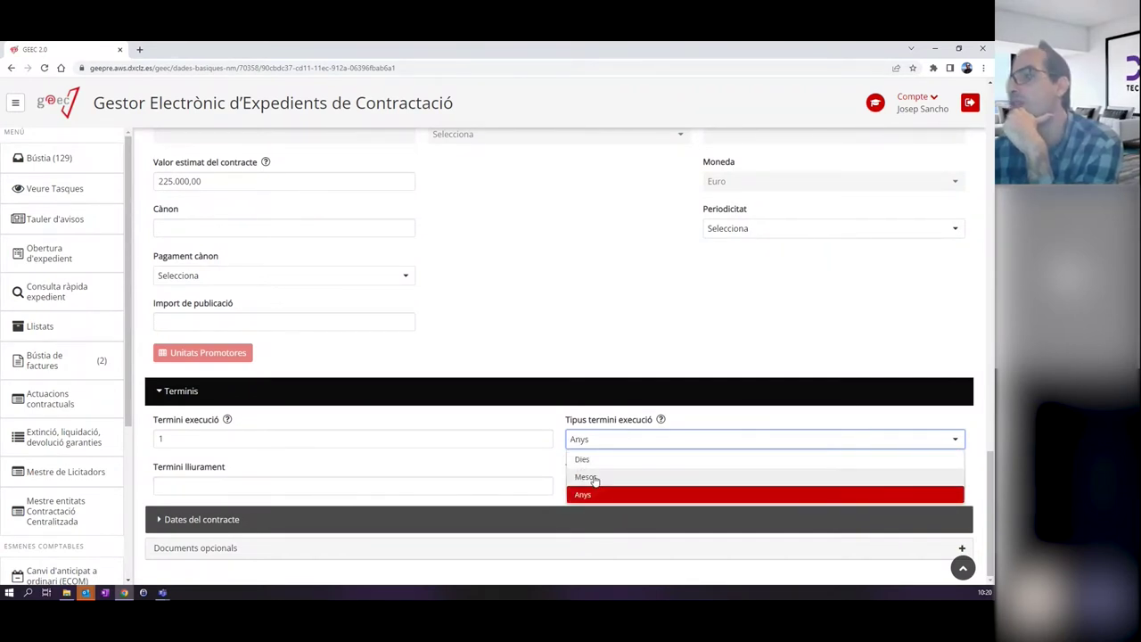
{"action": "left_click", "coordinate": [594, 478]}
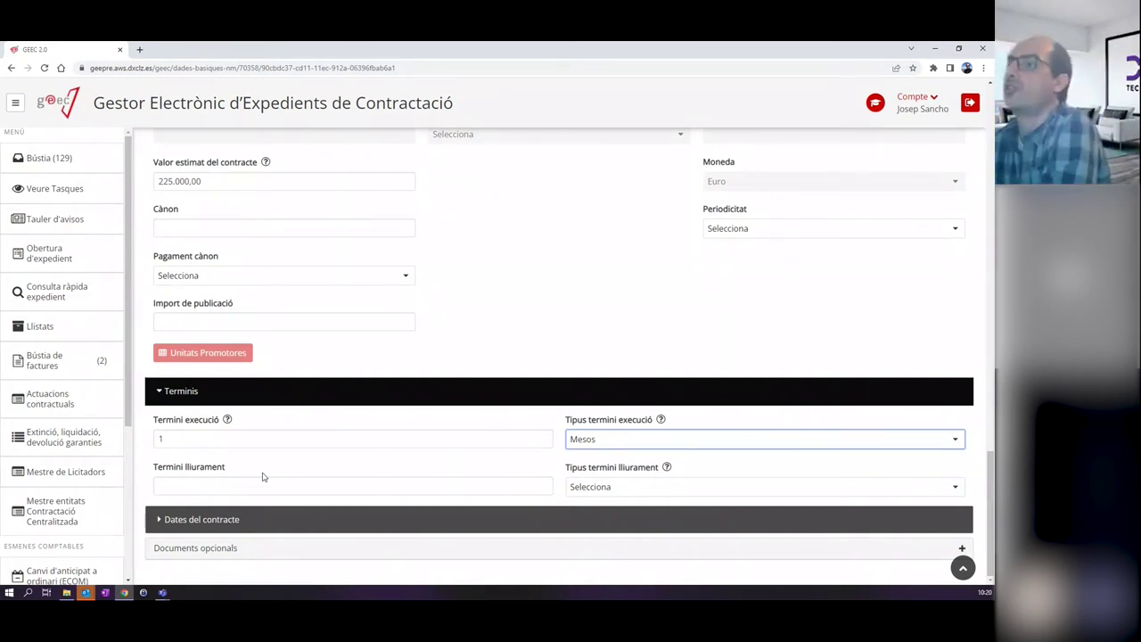
{"action": "left_click", "coordinate": [240, 486]}
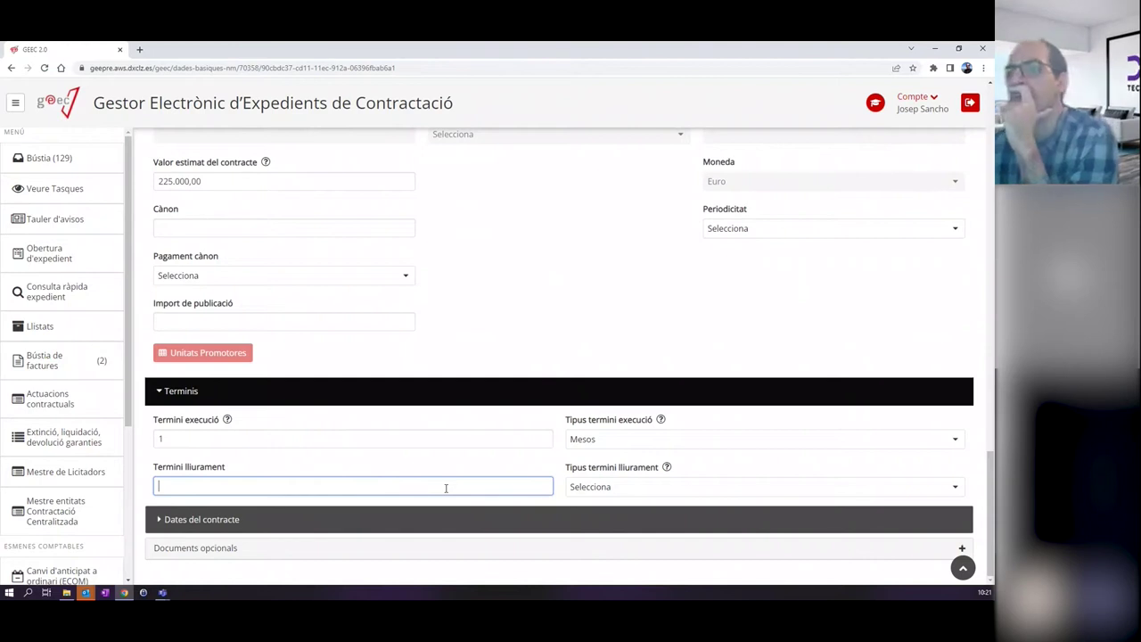
Expand Dates del contracte and scroll to its empty date fields such as Data d'incoació.
{"action": "left_click", "coordinate": [300, 515]}
{"action": "scroll", "coordinate": [300, 512], "scroll_direction": "down", "scroll_amount": 2}
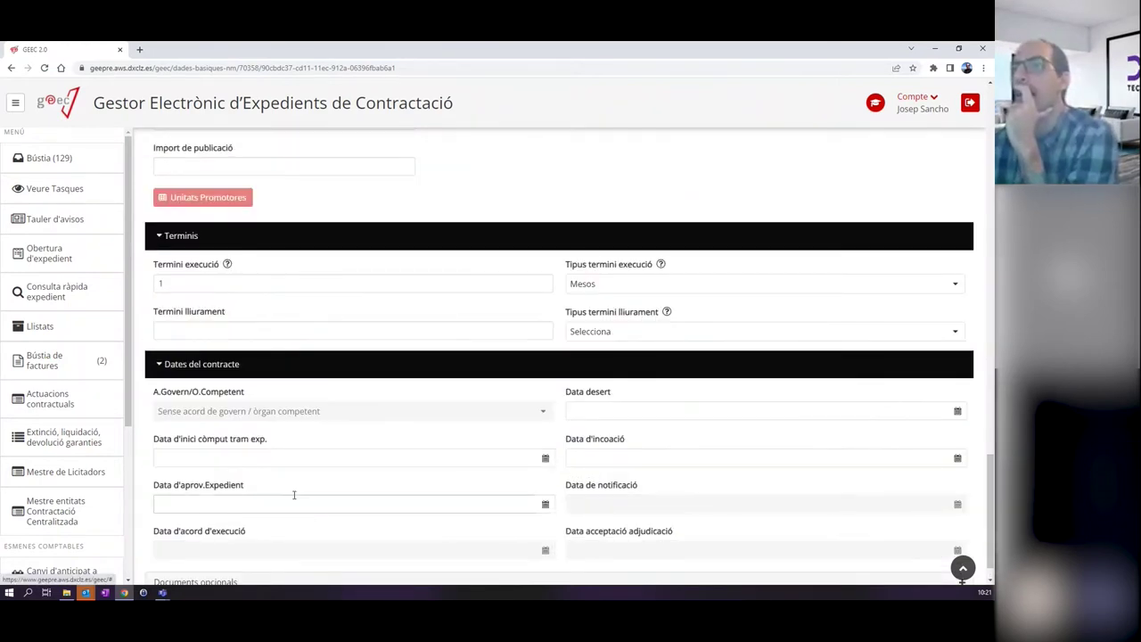
{"action": "scroll", "coordinate": [369, 489], "scroll_direction": "down", "scroll_amount": 1}
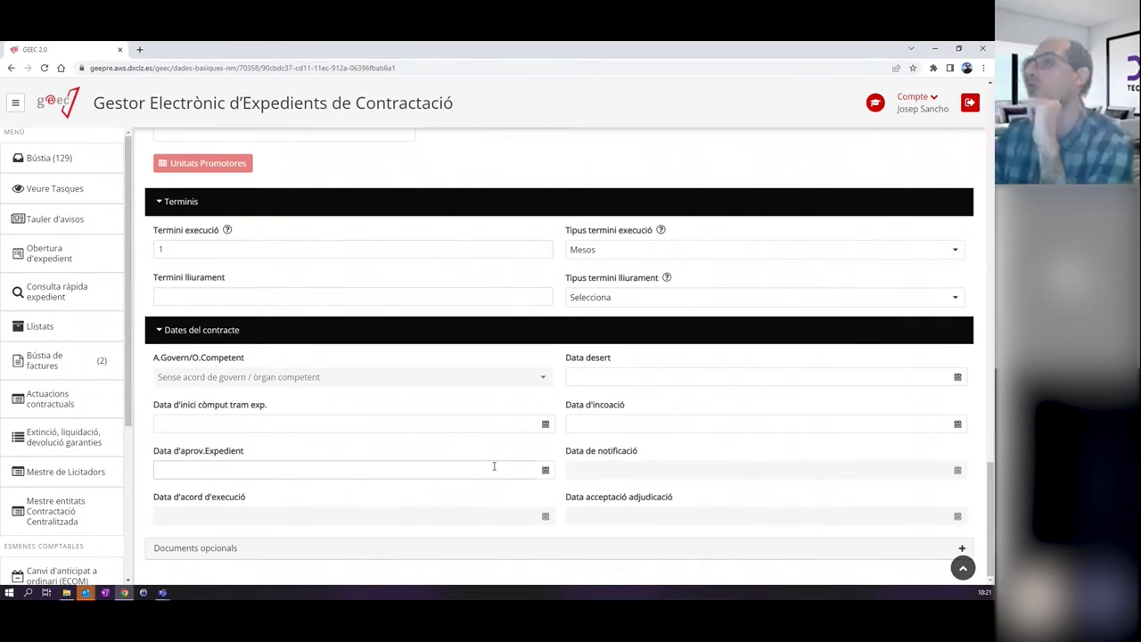
{"action": "left_click_drag", "start_coordinate": [566, 404], "coordinate": [630, 404]}
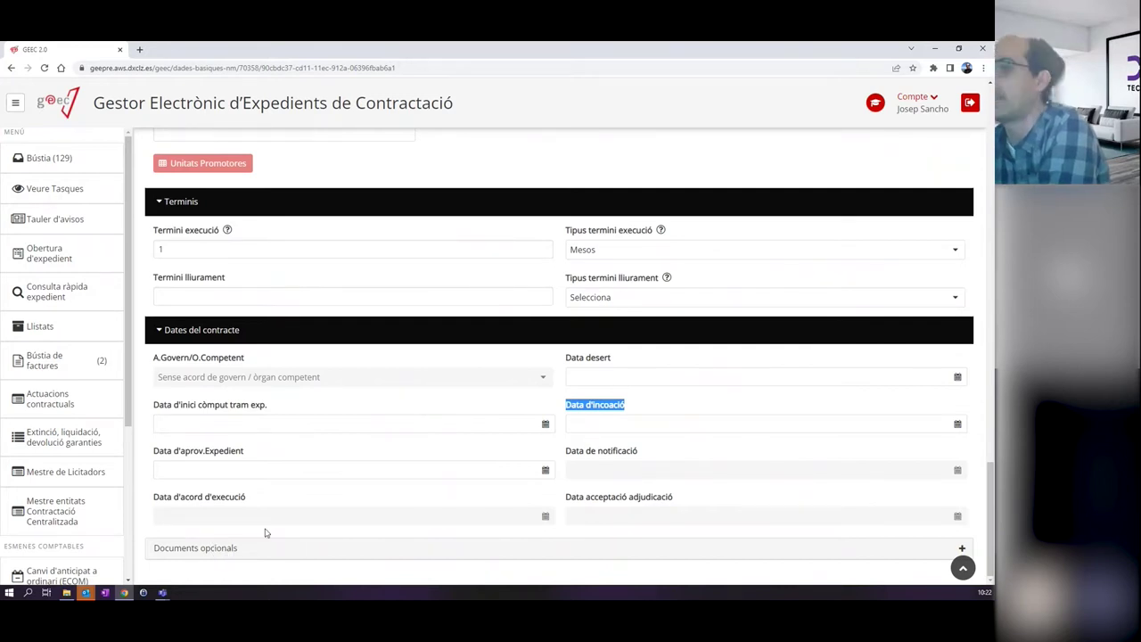
Browse the Documents opcionals types, trying AN04-Anunci previ, then collapse the panel without adding any.
{"action": "left_click", "coordinate": [221, 547]}
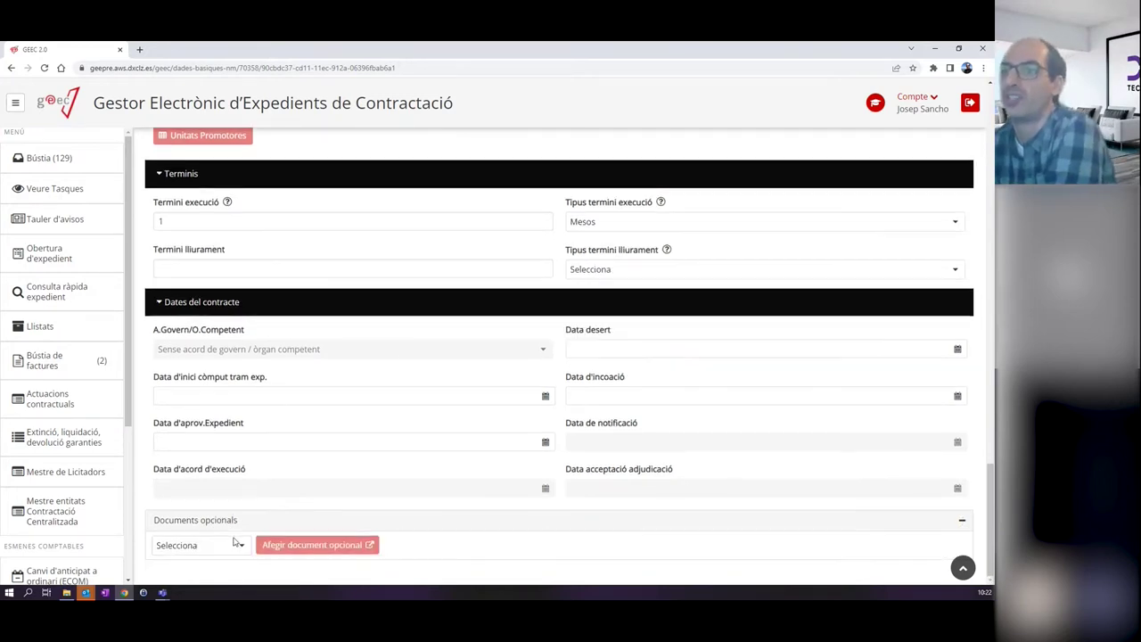
{"action": "scroll", "coordinate": [356, 395], "scroll_direction": "up", "scroll_amount": 8}
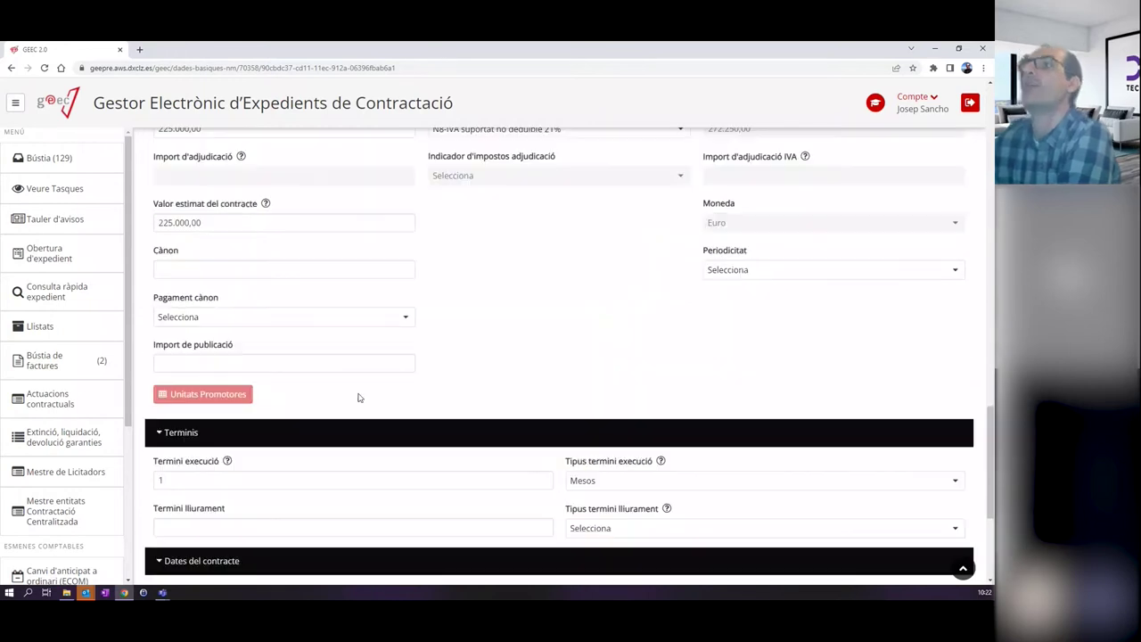
{"action": "scroll", "coordinate": [359, 398], "scroll_direction": "down", "scroll_amount": 8}
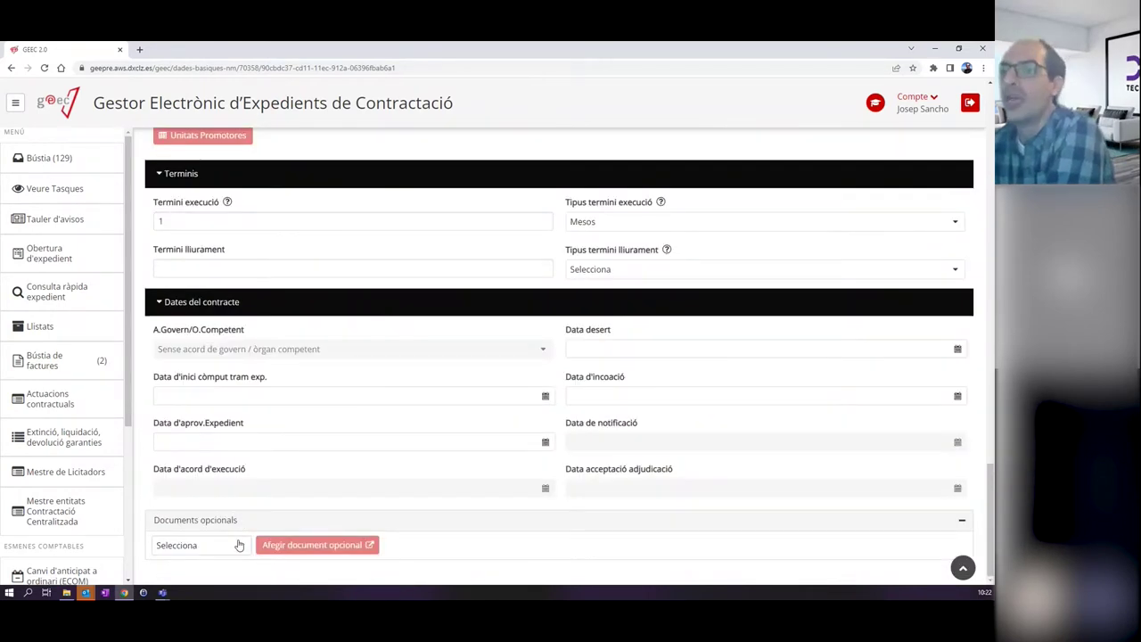
{"action": "left_click", "coordinate": [237, 545]}
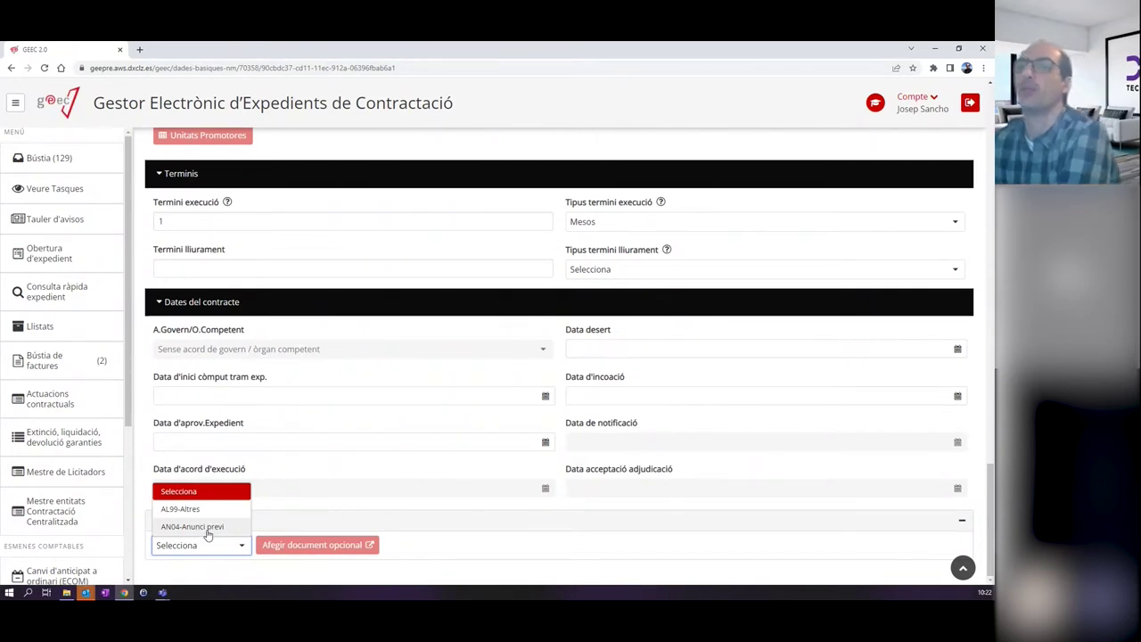
{"action": "left_click", "coordinate": [205, 527]}
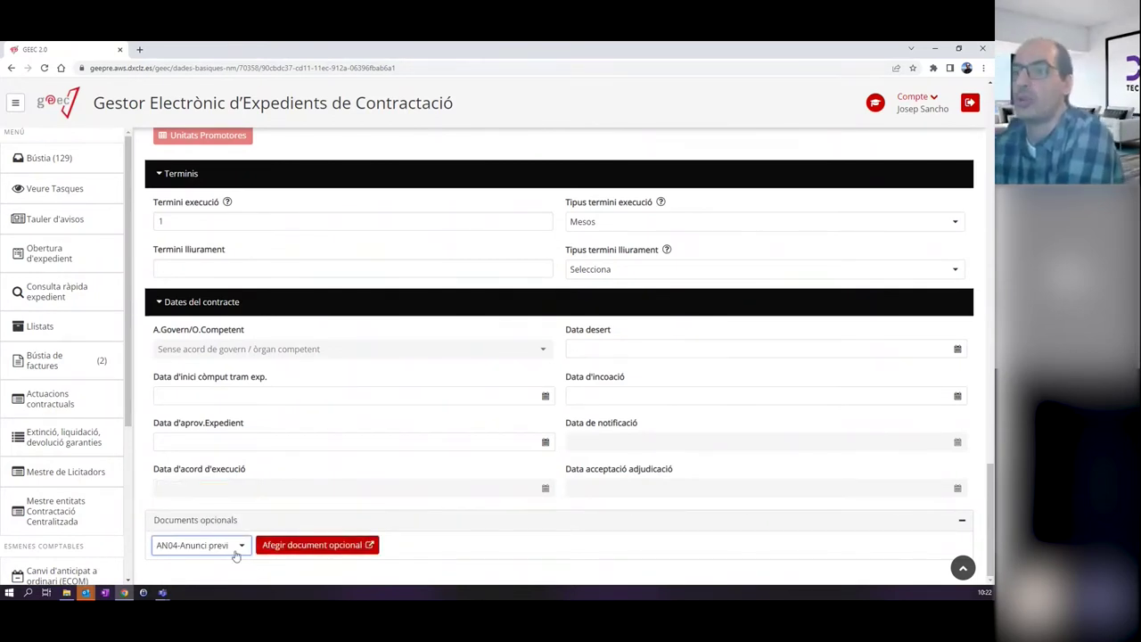
{"action": "left_click", "coordinate": [217, 552]}
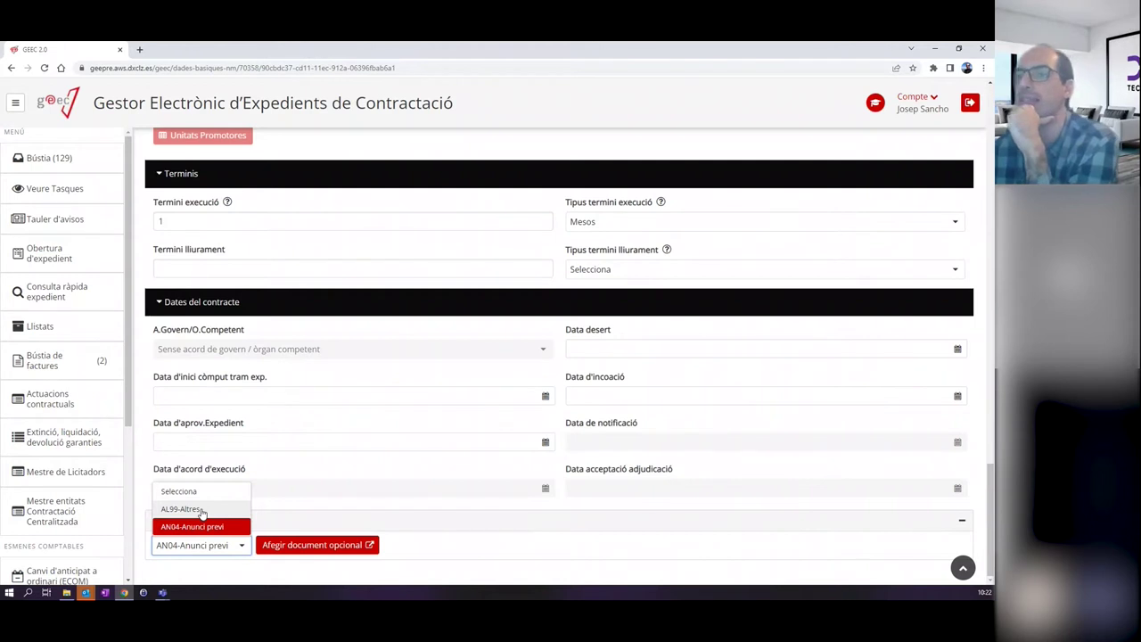
{"action": "left_click", "coordinate": [518, 528]}
{"action": "left_click", "coordinate": [518, 528]}
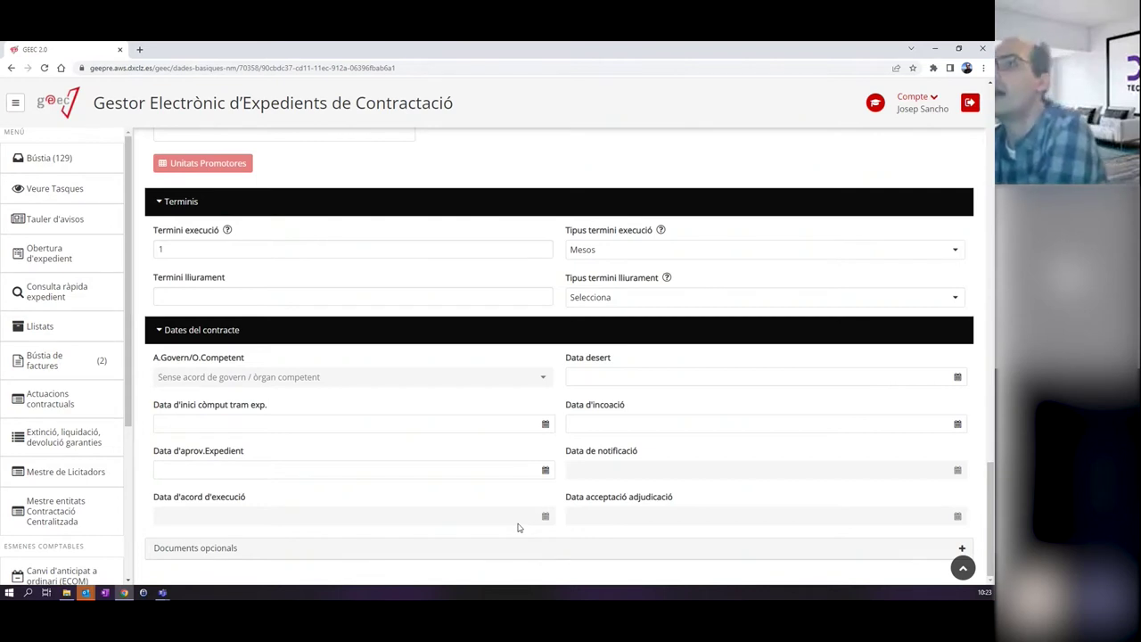
{"action": "scroll", "coordinate": [517, 528], "scroll_direction": "up", "scroll_amount": 15}
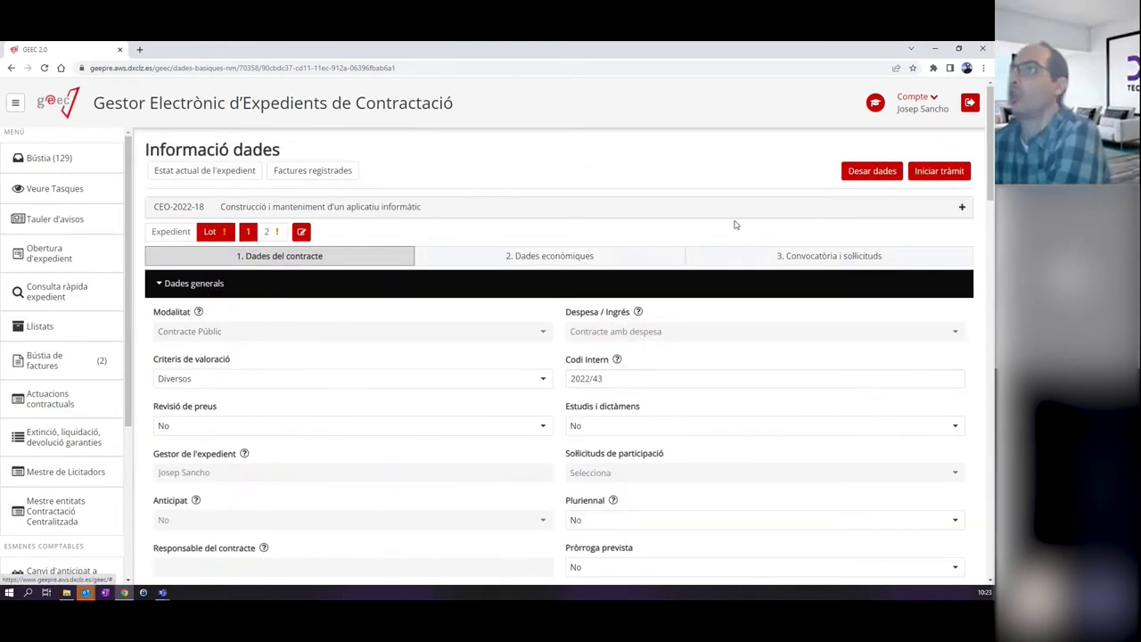
Save the file data, collapse all six contract-data sections, and go to 2. Dades econòmiques.
{"action": "left_click", "coordinate": [869, 176]}
{"action": "left_click", "coordinate": [161, 284]}
{"action": "left_click", "coordinate": [166, 312]}
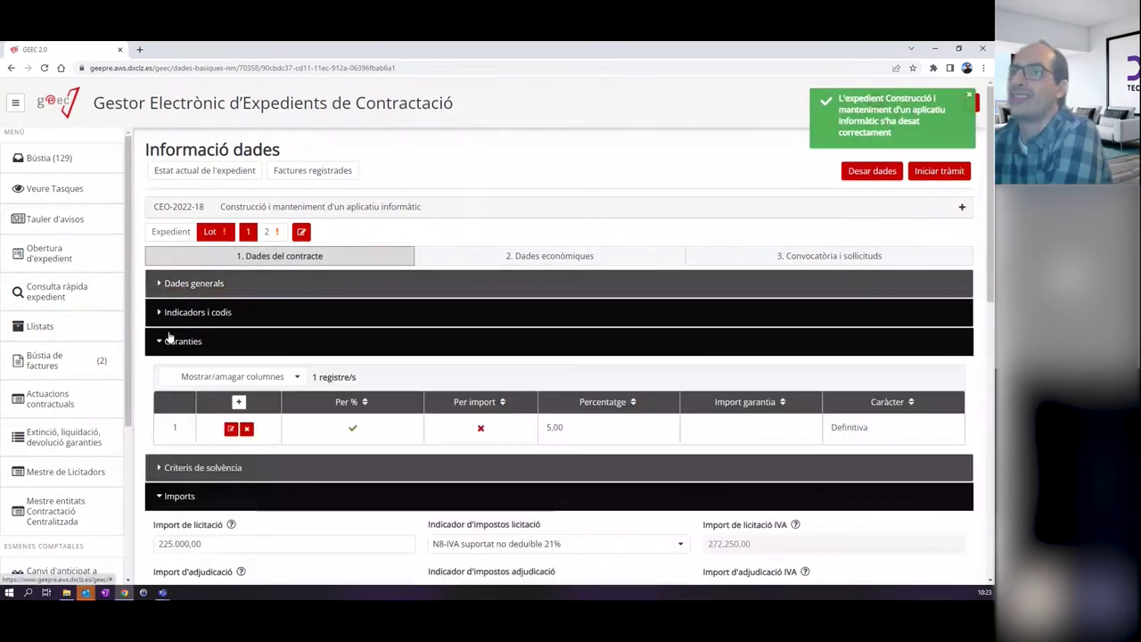
{"action": "left_click", "coordinate": [170, 339]}
{"action": "left_click", "coordinate": [196, 401]}
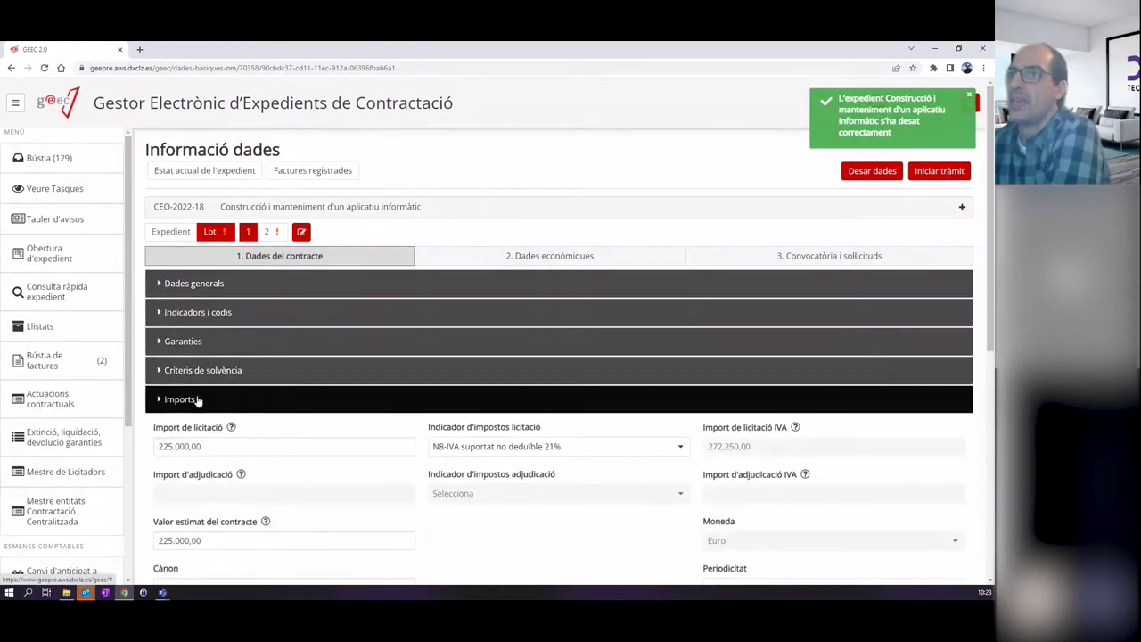
{"action": "left_click", "coordinate": [263, 430]}
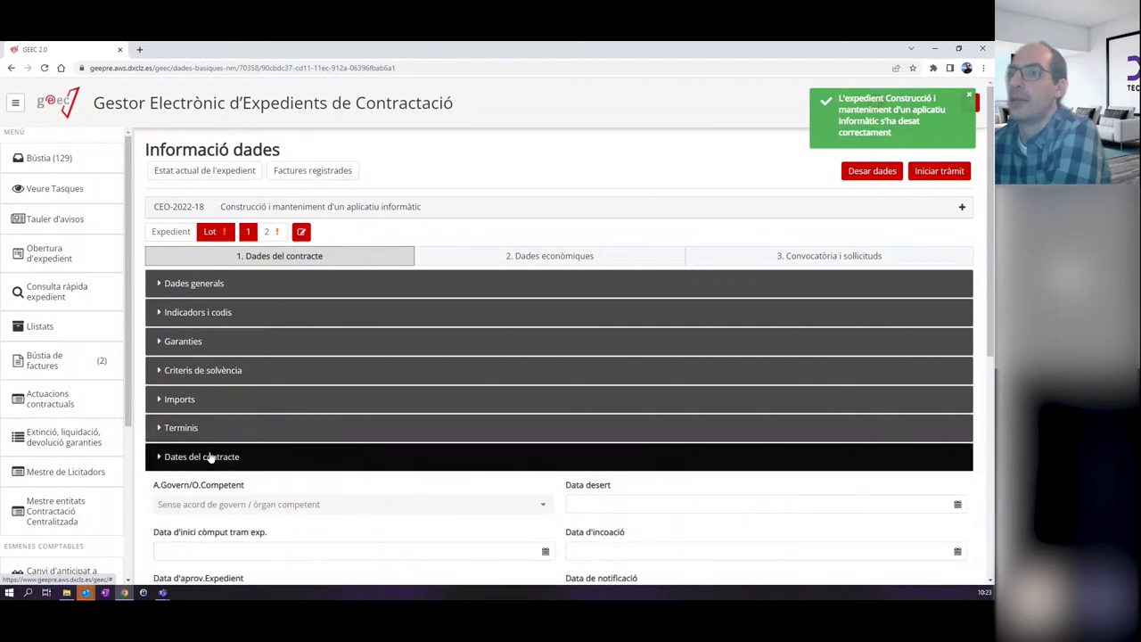
{"action": "left_click", "coordinate": [210, 456]}
{"action": "left_click", "coordinate": [561, 256]}
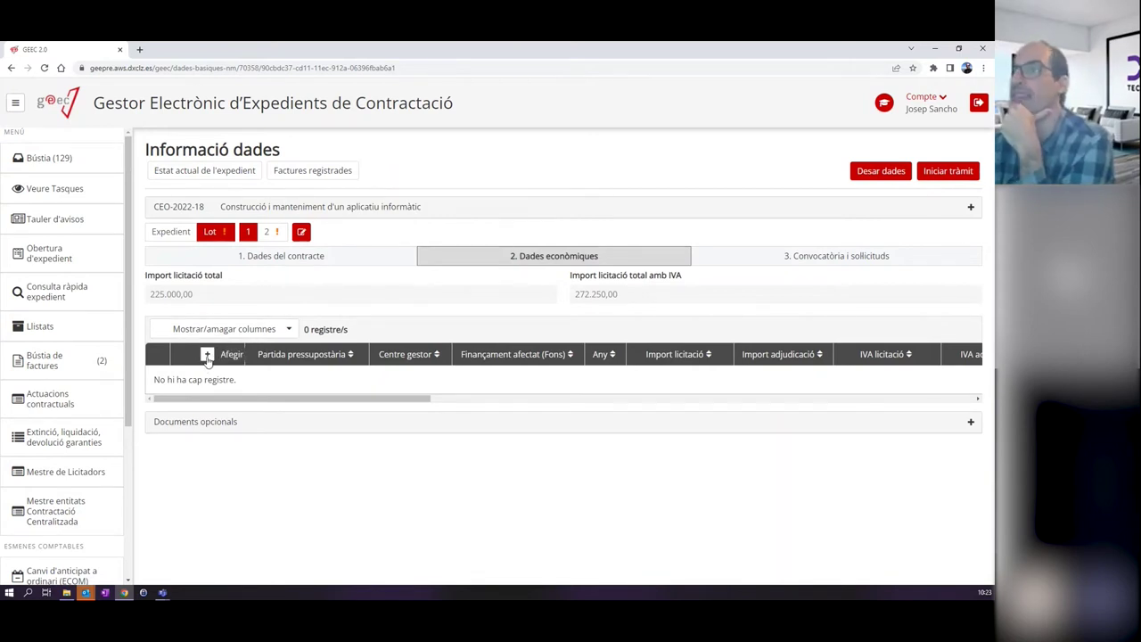
Open the Afegir partida pressupostària form from the empty budget lines table.
{"action": "left_click", "coordinate": [206, 356]}
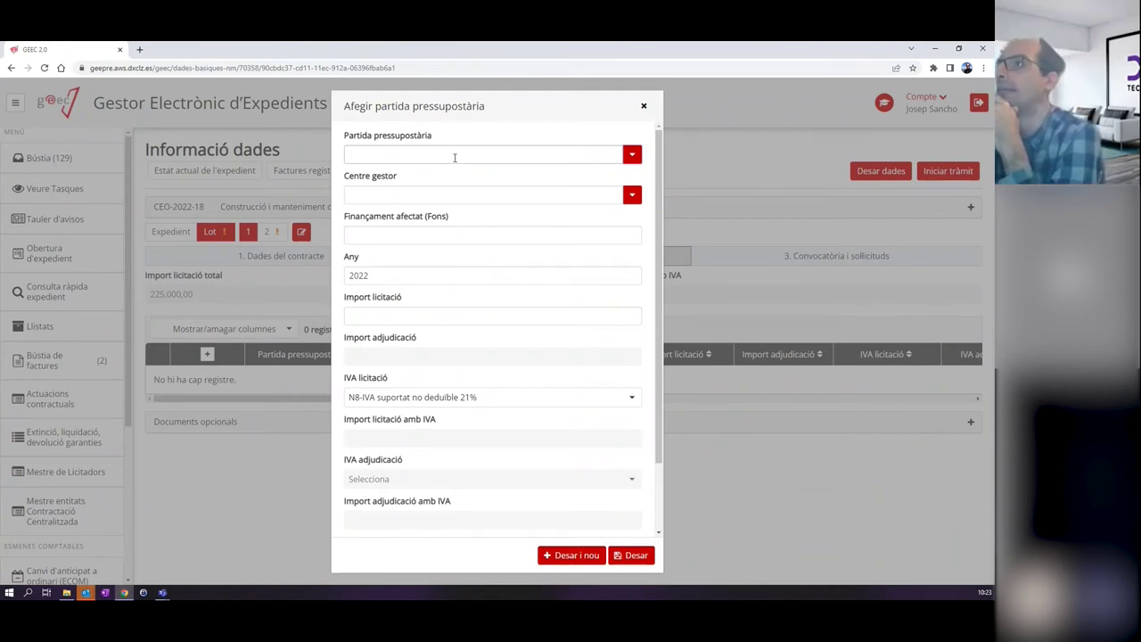
Fill the budget line with code D/200000100/1210/0000 and management centre EC01.
{"action": "left_click", "coordinate": [454, 158]}
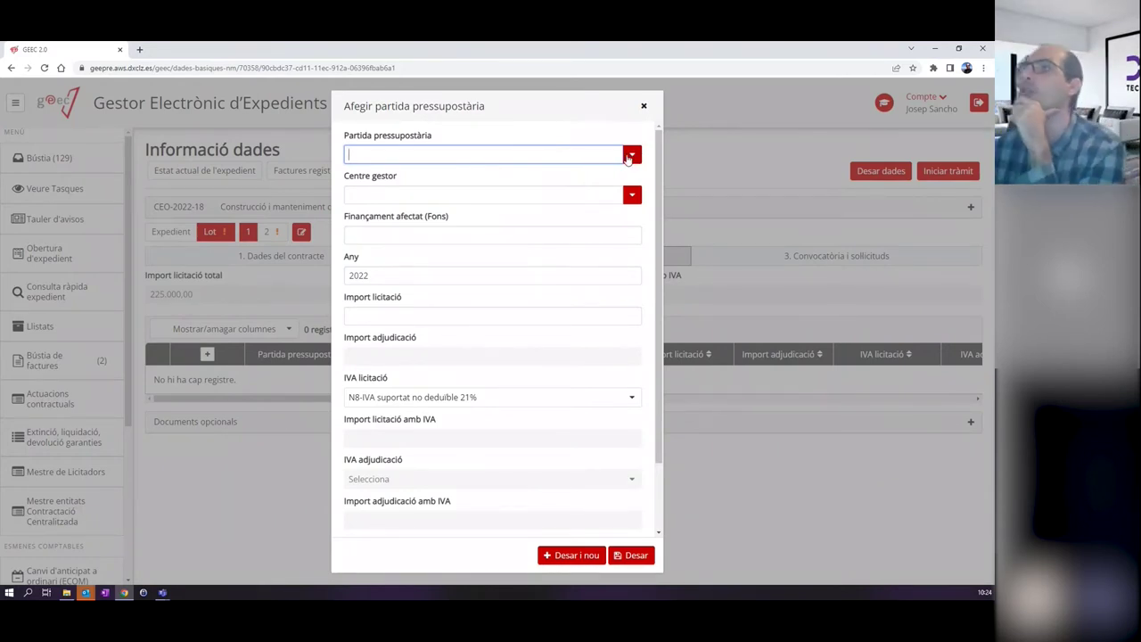
{"action": "left_click", "coordinate": [632, 155]}
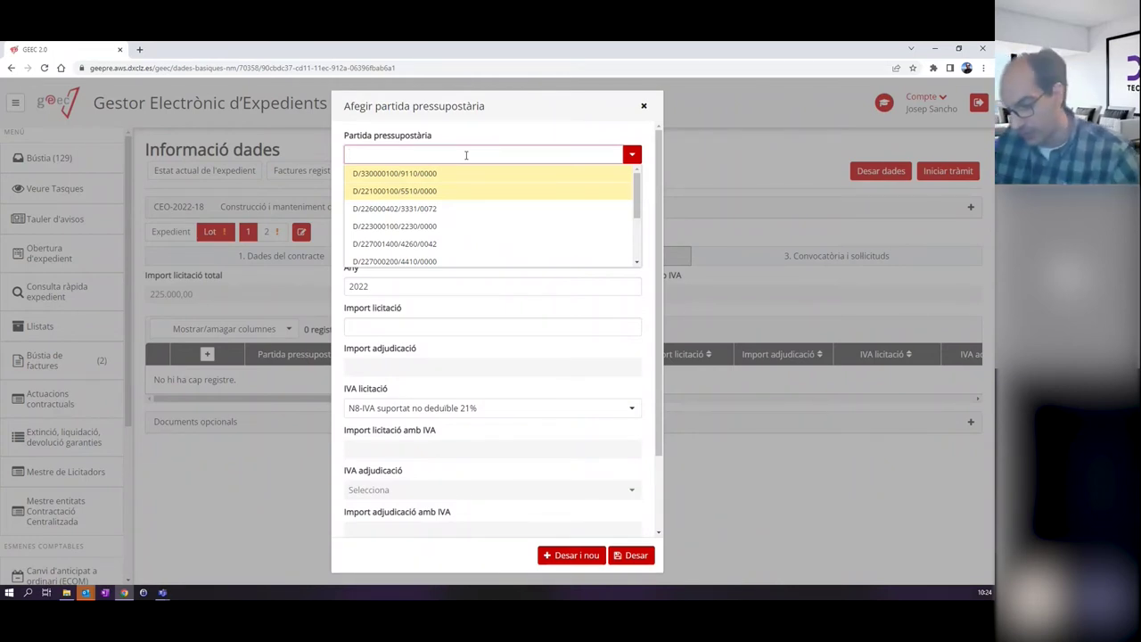
{"action": "type", "text": "D"}
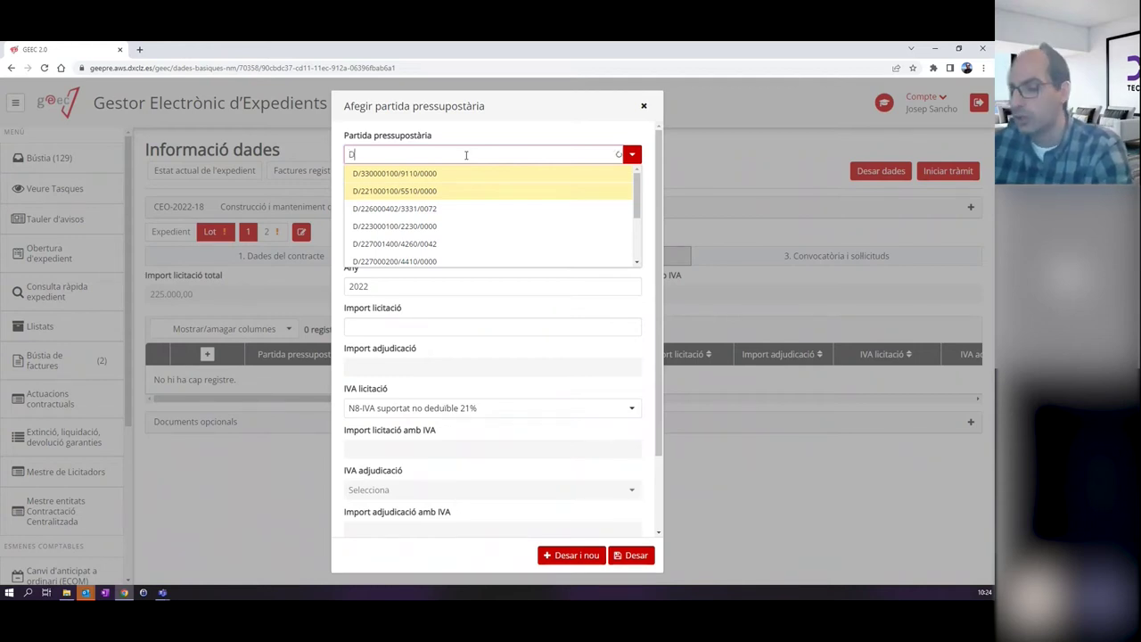
{"action": "type", "text": "/200"}
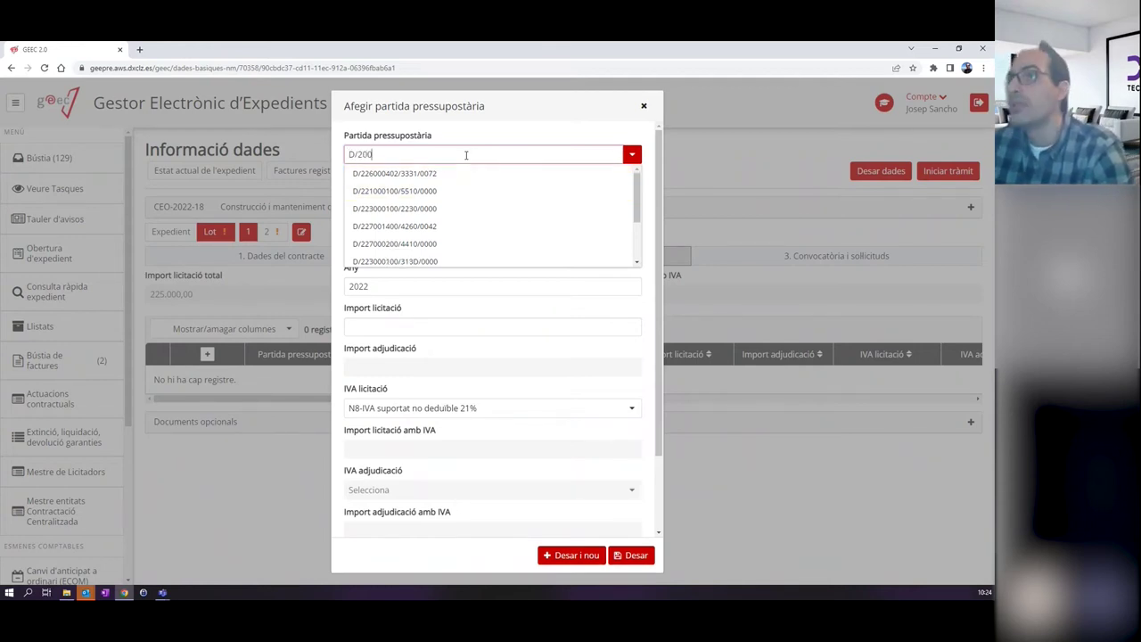
{"action": "type", "text": "000"}
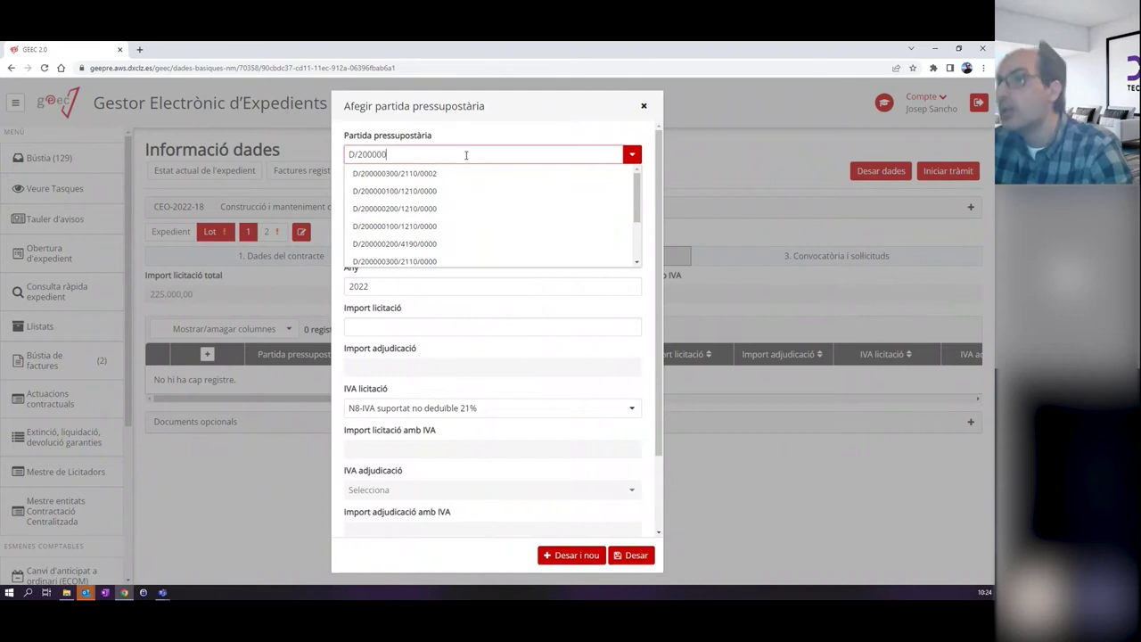
{"action": "type", "text": "100"}
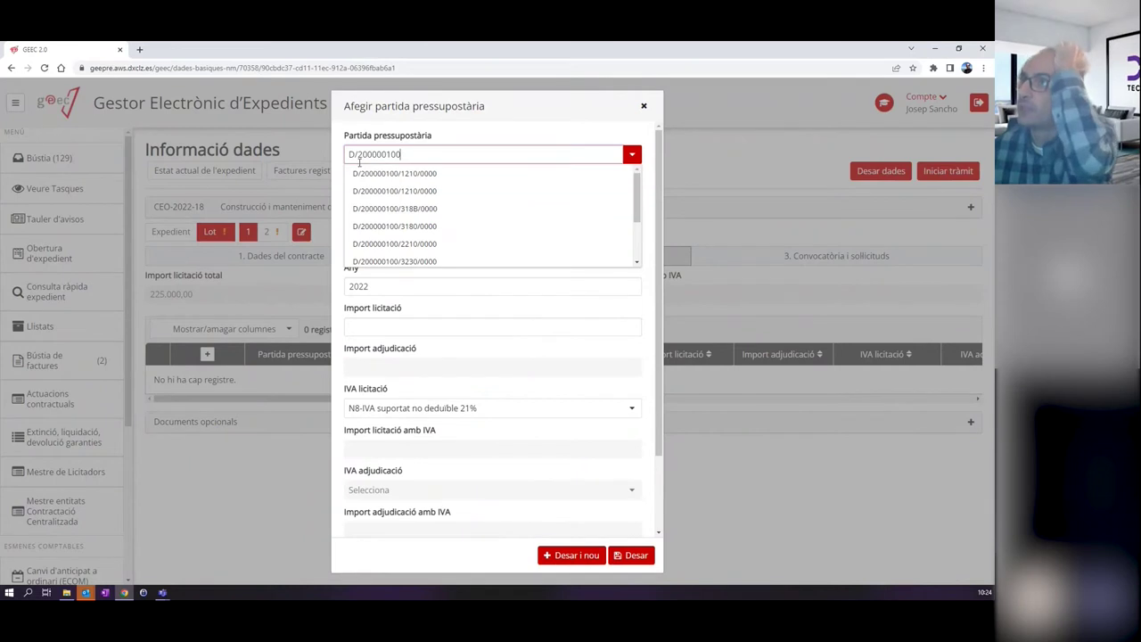
{"action": "left_click", "coordinate": [402, 174]}
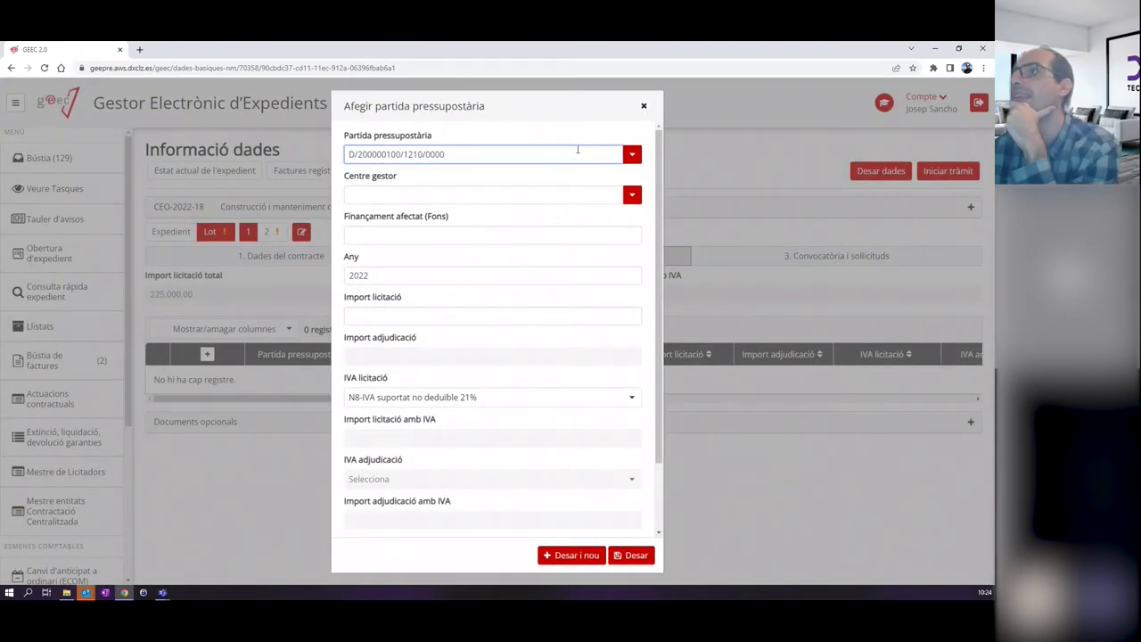
{"action": "left_click", "coordinate": [474, 195]}
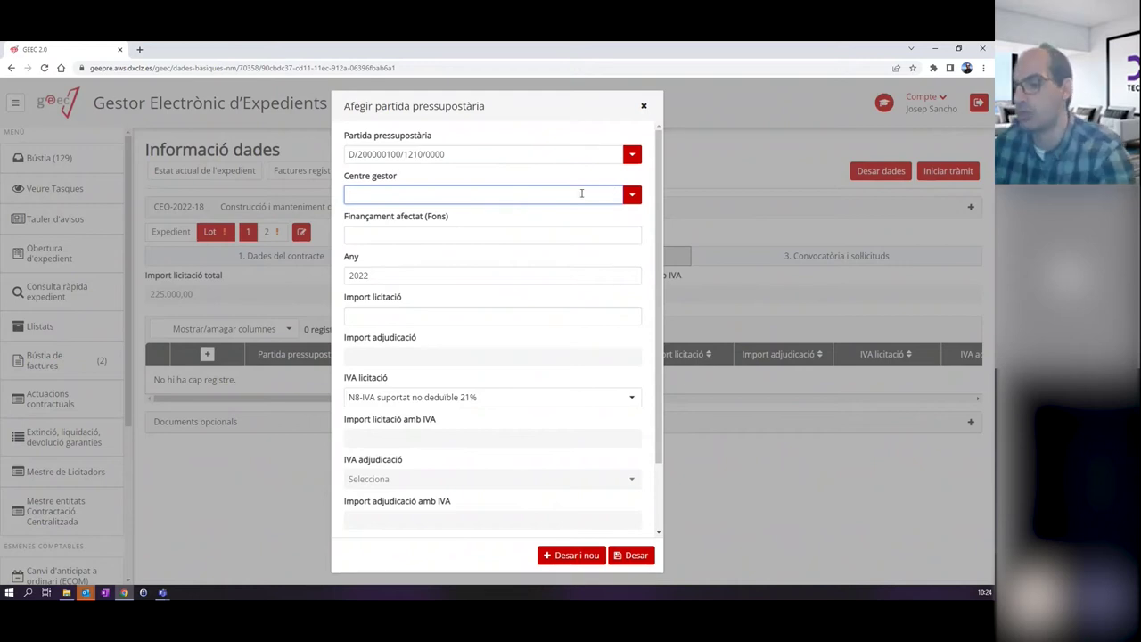
{"action": "type", "text": "EC01"}
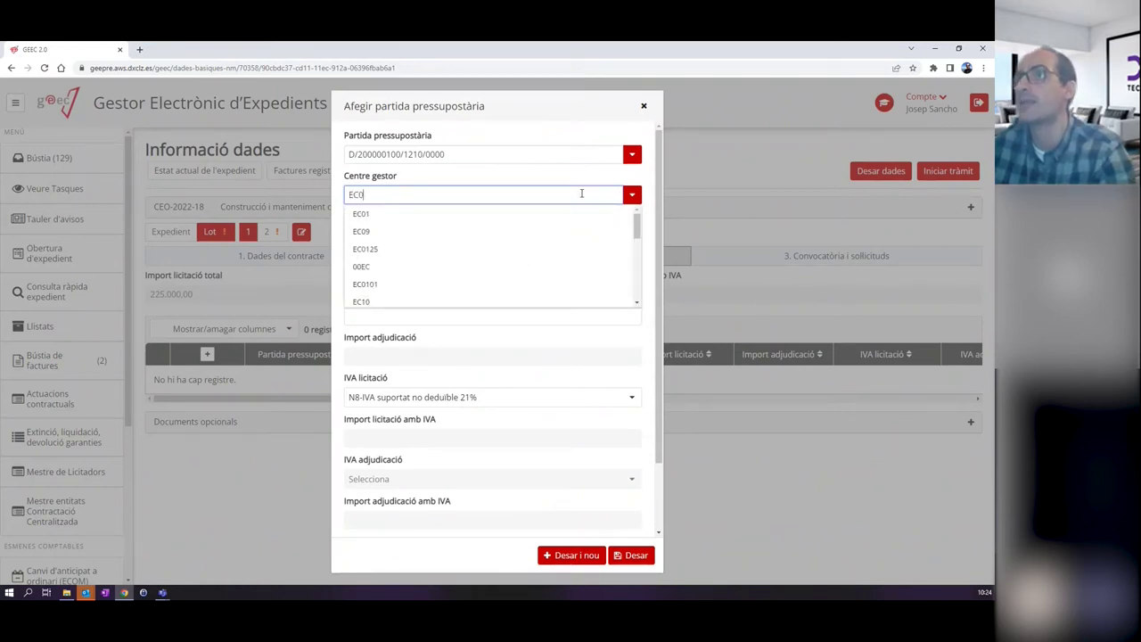
{"action": "left_click", "coordinate": [414, 214]}
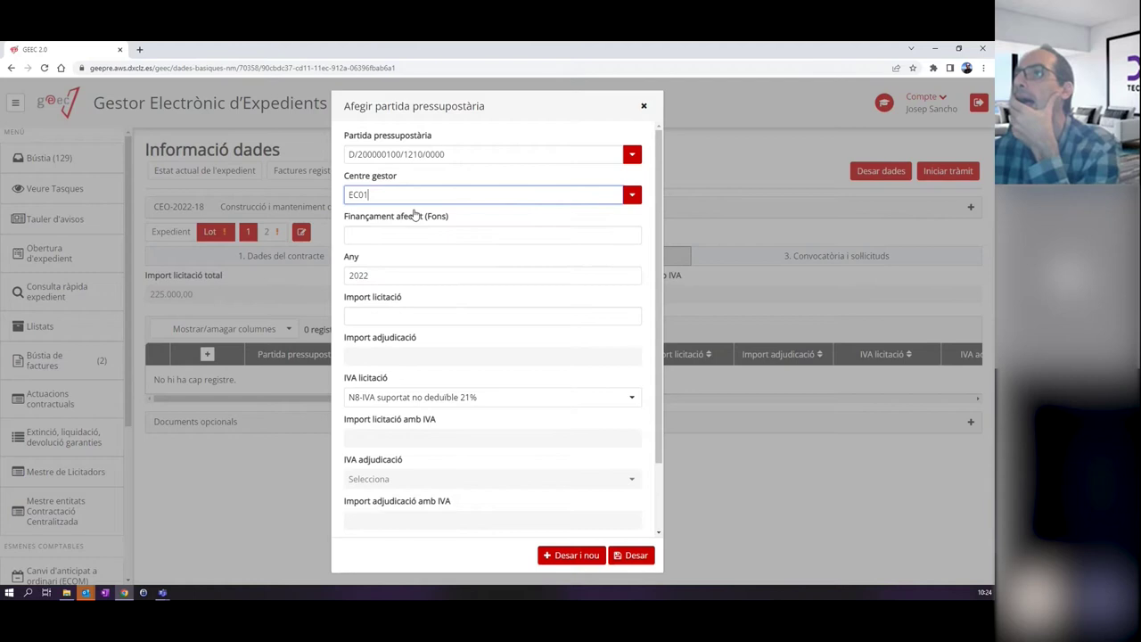
Correct the budget code to D/200001100/1210/0000 and reselect management centre EC01.
{"action": "left_click", "coordinate": [630, 193]}
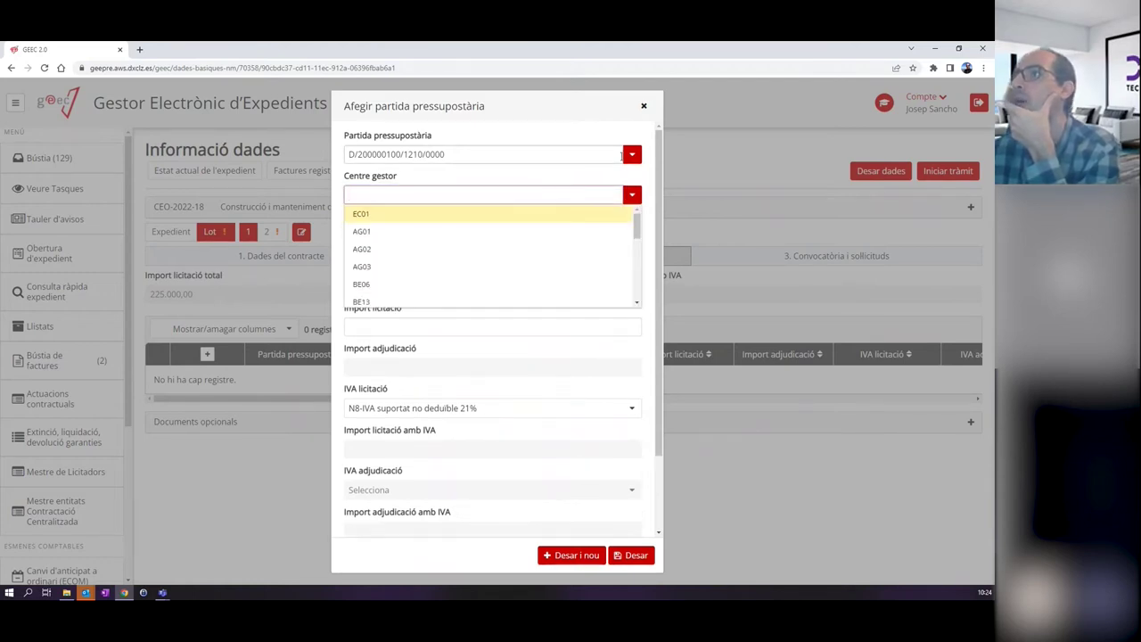
{"action": "left_click", "coordinate": [570, 155]}
{"action": "left_click", "coordinate": [593, 130]}
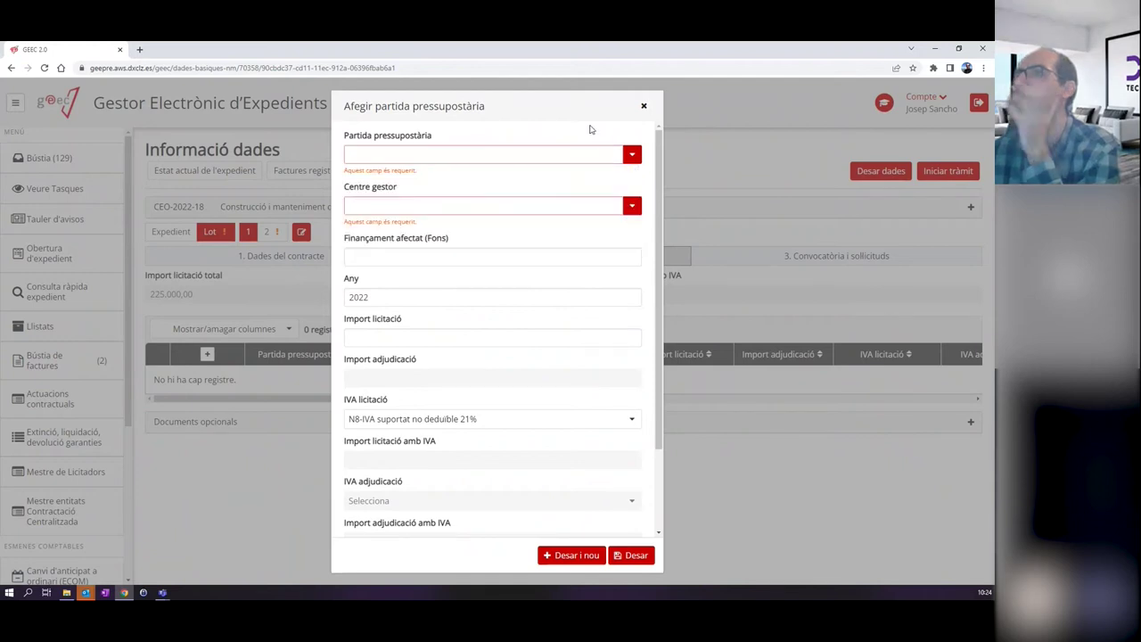
{"action": "left_click", "coordinate": [632, 156]}
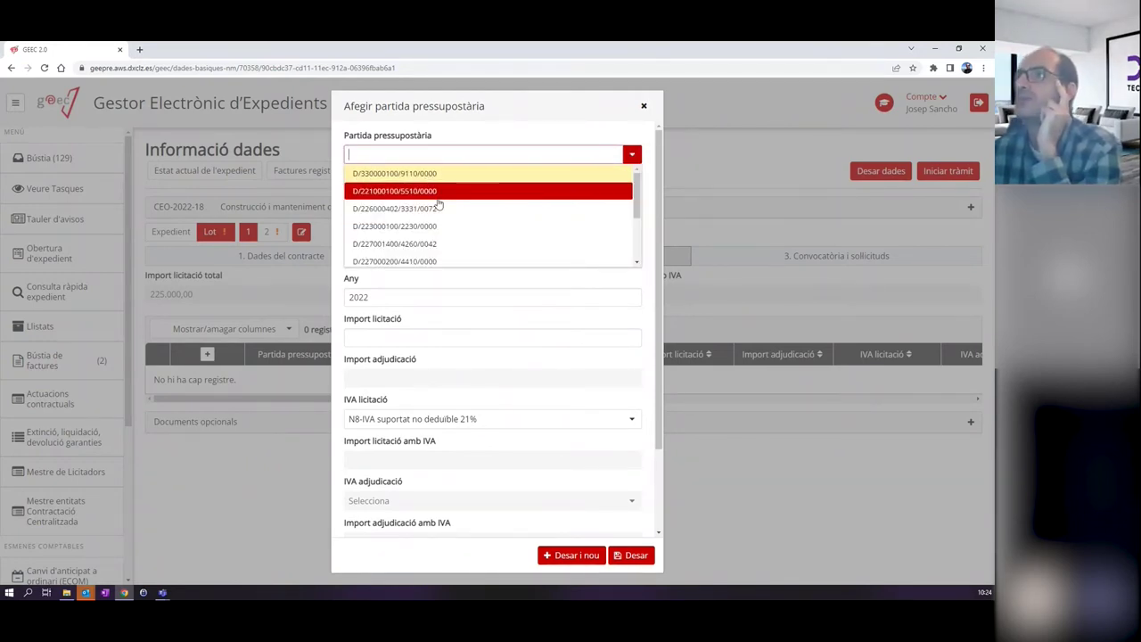
{"action": "type", "text": "D/"}
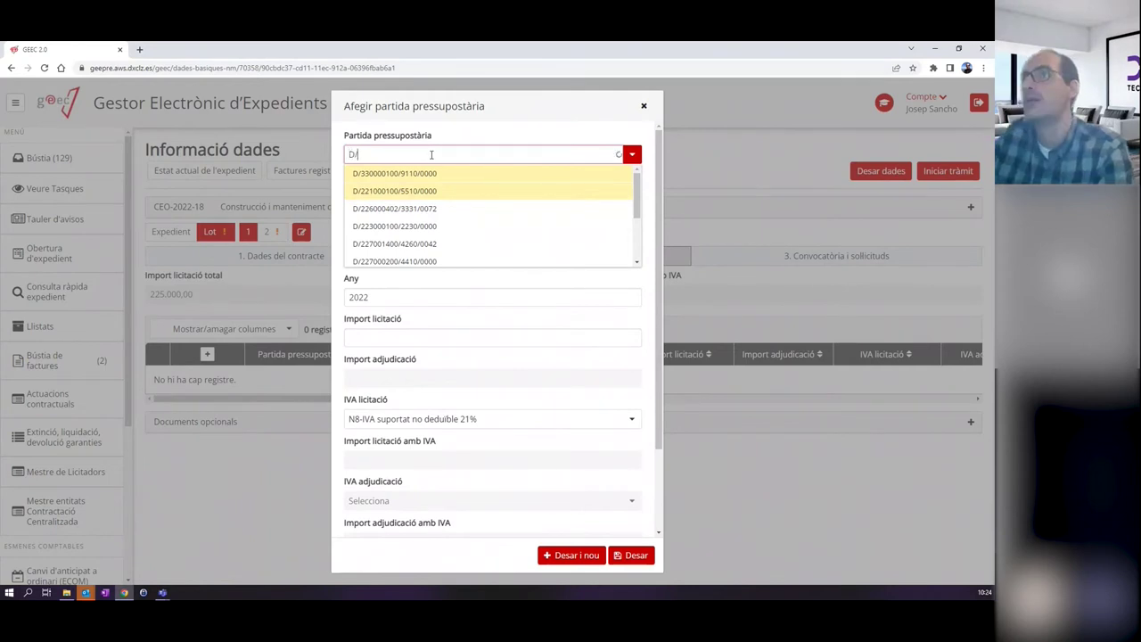
{"action": "type", "text": "200001"}
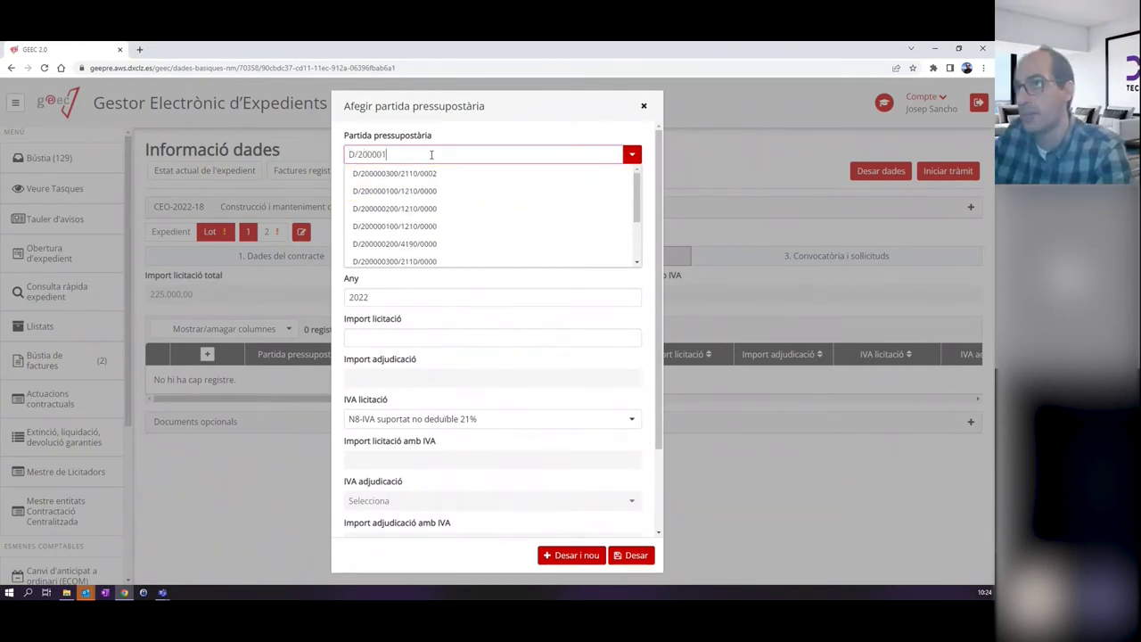
{"action": "left_click", "coordinate": [419, 173]}
{"action": "left_click", "coordinate": [515, 200]}
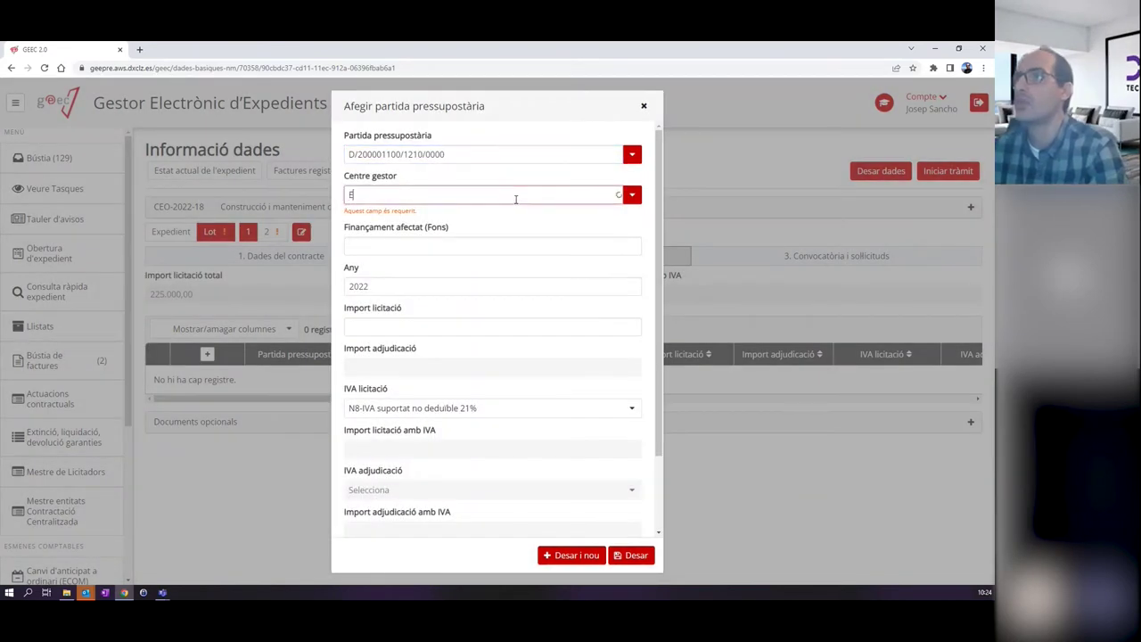
{"action": "left_click", "coordinate": [631, 197]}
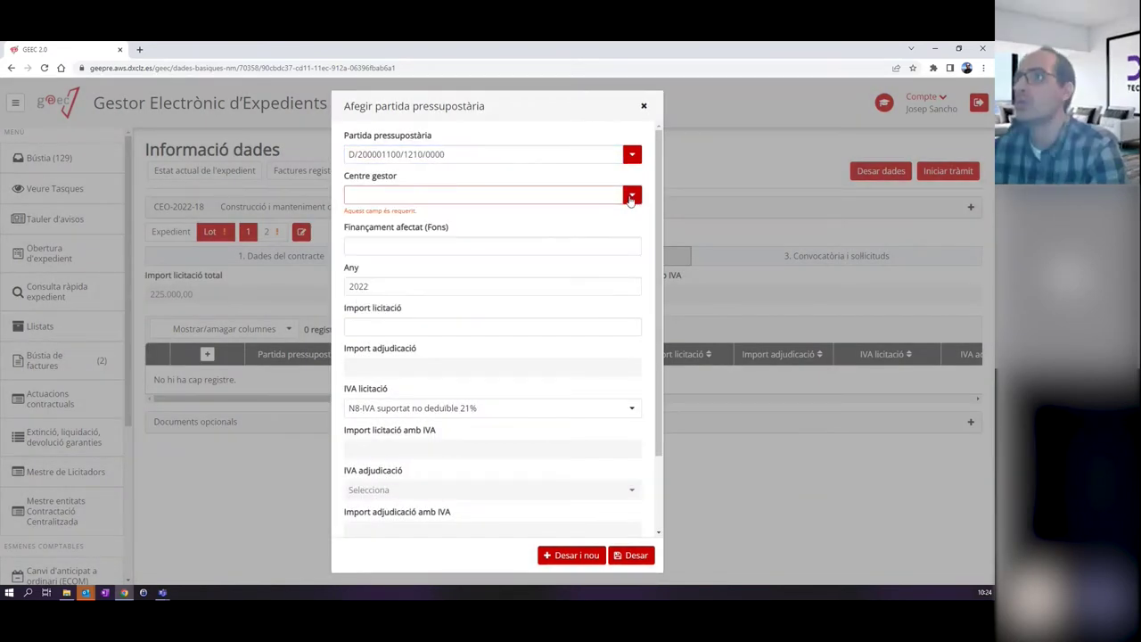
{"action": "left_click", "coordinate": [630, 198]}
{"action": "left_click", "coordinate": [514, 217]}
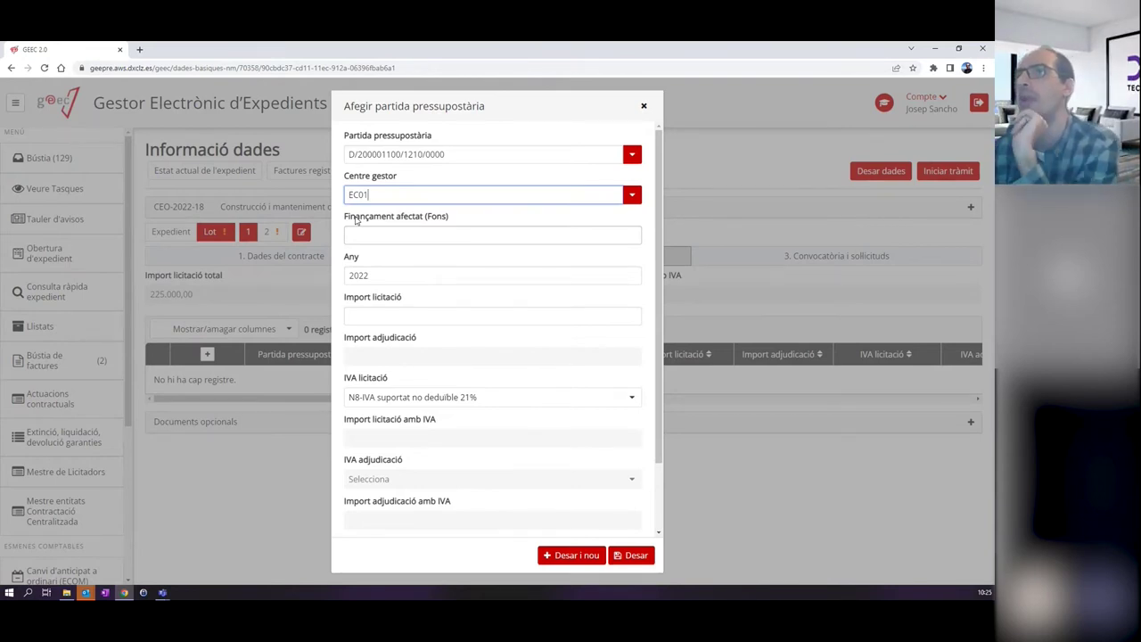
Try saving the budget line, which fails because Import licitació is required.
{"action": "left_click", "coordinate": [626, 556]}
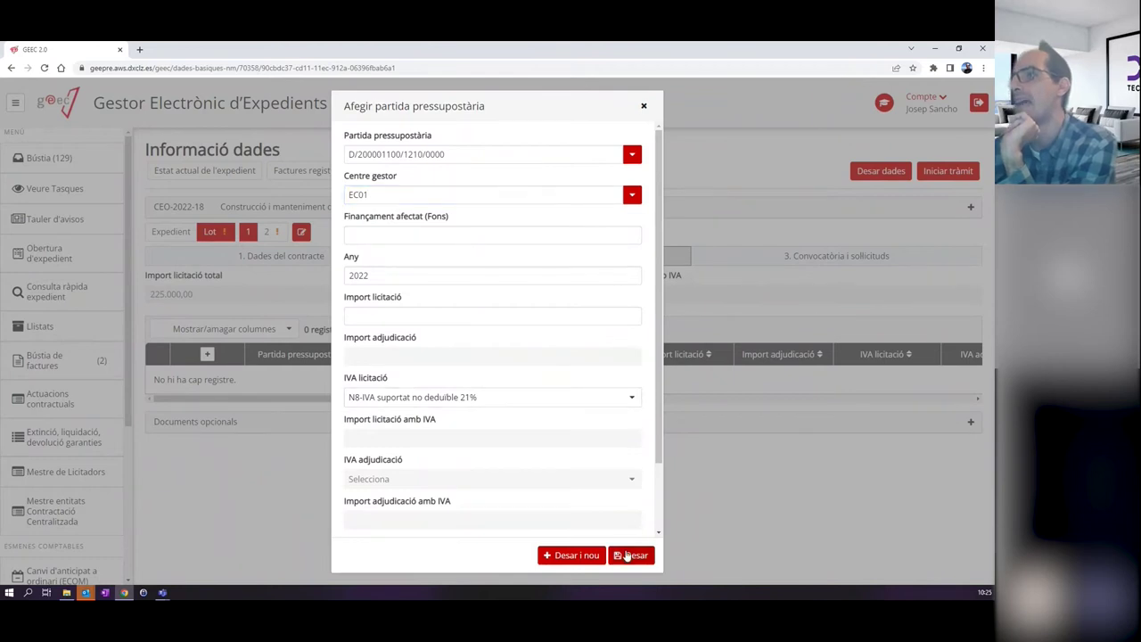
{"action": "scroll", "coordinate": [443, 372], "scroll_direction": "down", "scroll_amount": 2}
{"action": "scroll", "coordinate": [443, 381], "scroll_direction": "up", "scroll_amount": 2}
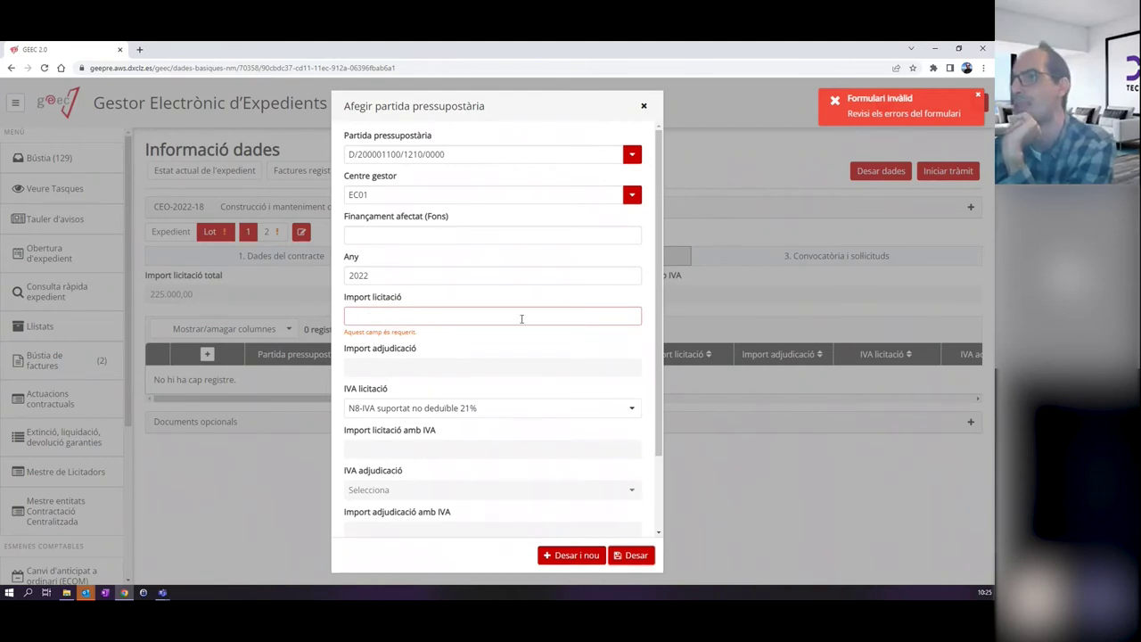
Enter an Import licitació of 225.000 (272.250,00 with 21% VAT) and save the budget line.
{"action": "left_click", "coordinate": [427, 316]}
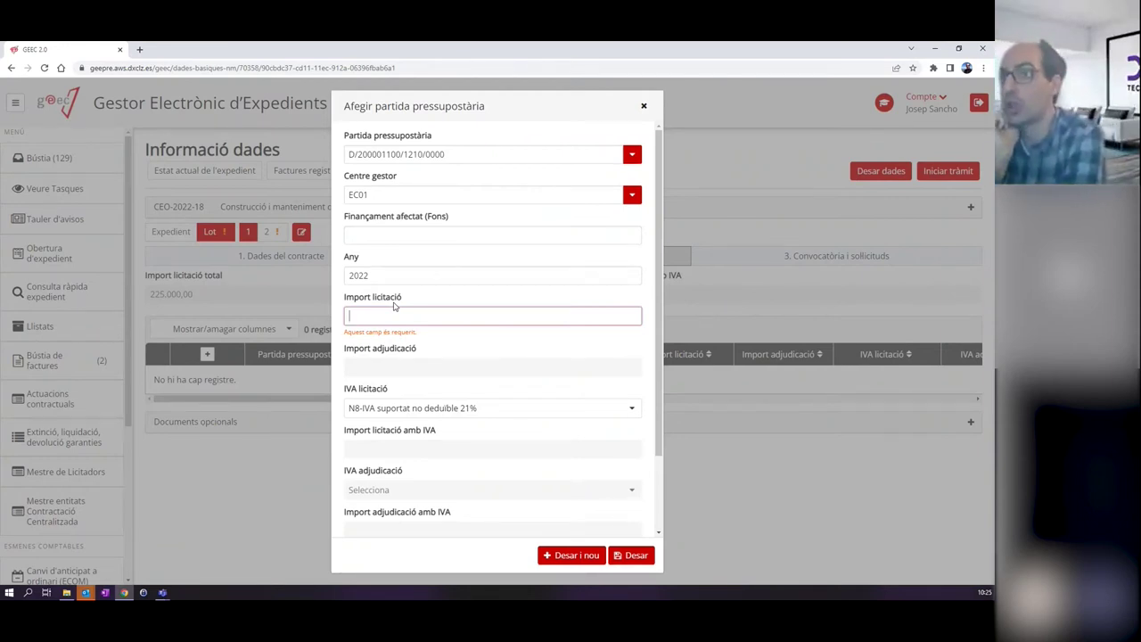
{"action": "type", "text": "225.000"}
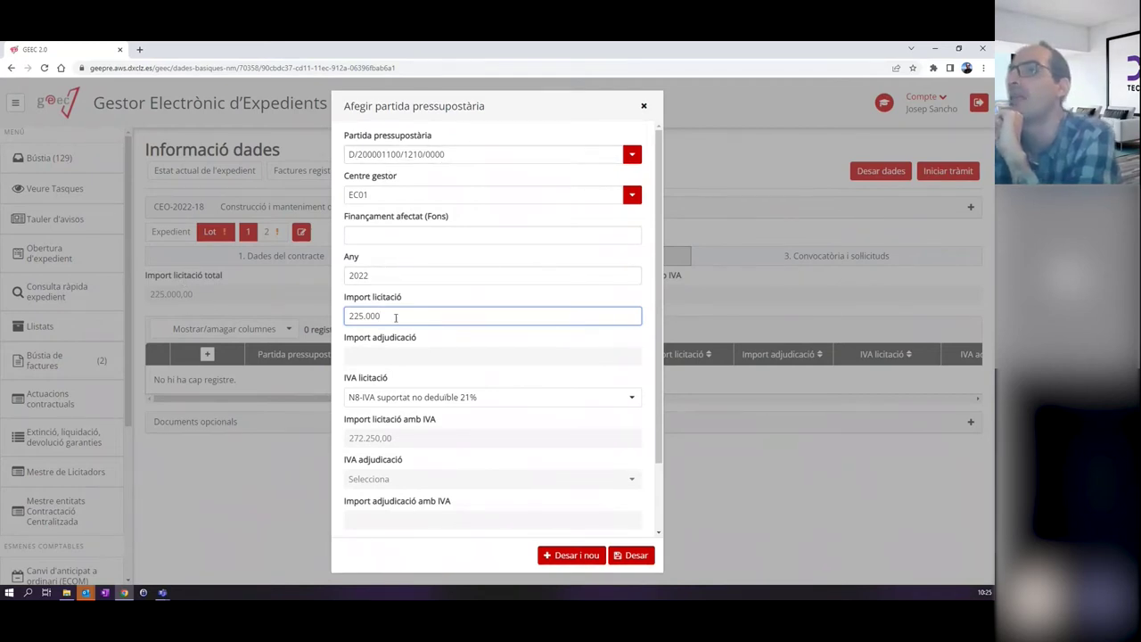
{"action": "left_click_drag", "start_coordinate": [408, 316], "coordinate": [346, 312]}
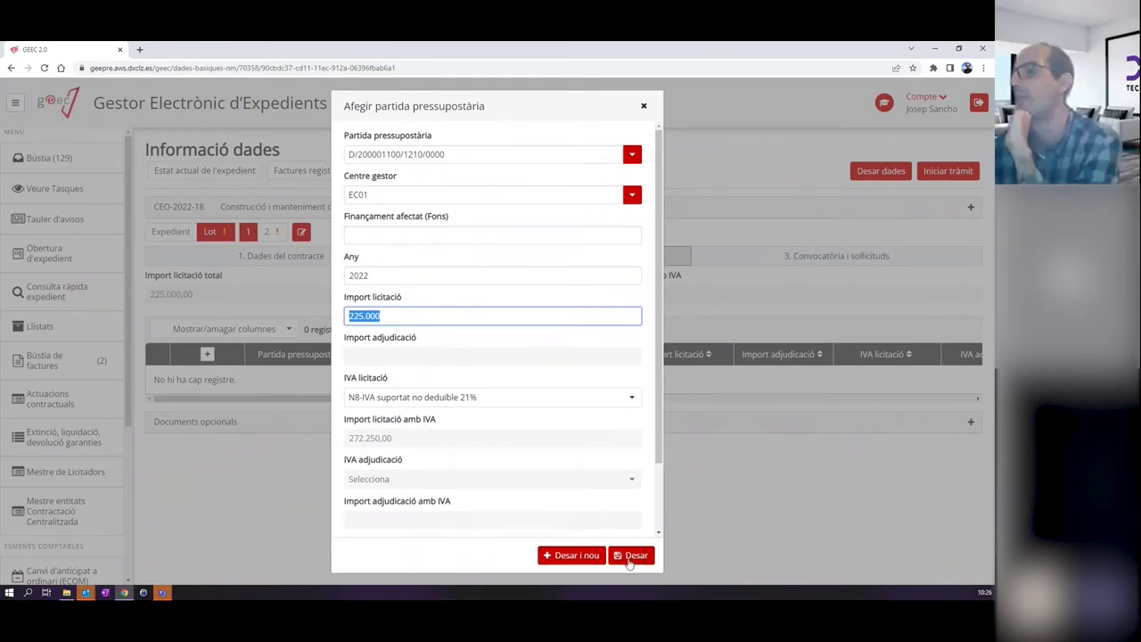
{"action": "left_click", "coordinate": [632, 557]}
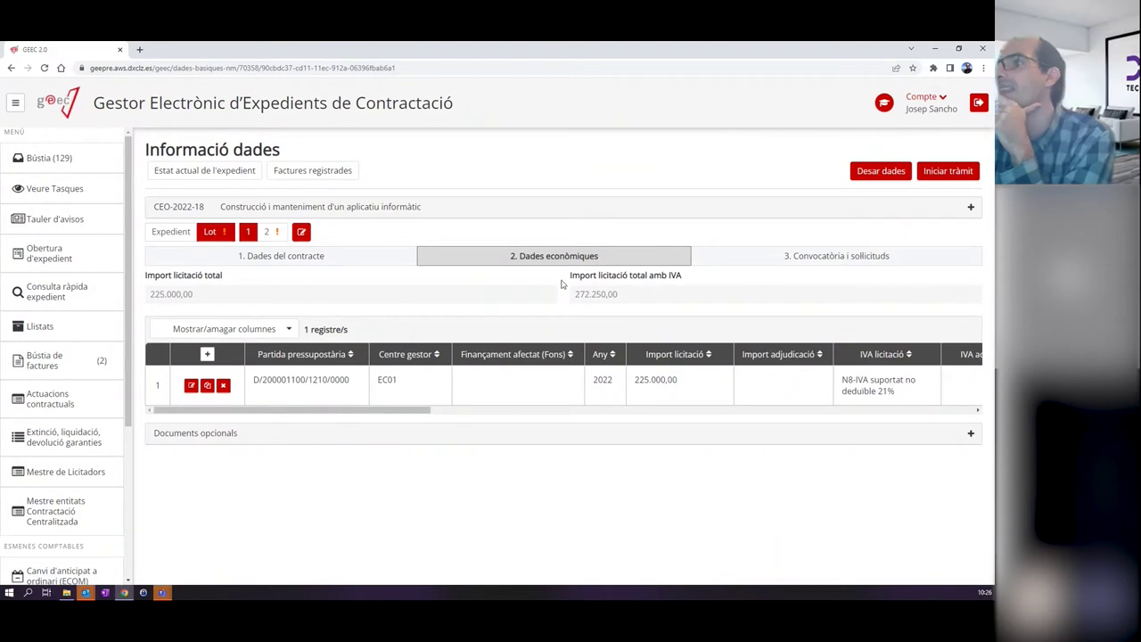
Switch to the file's 3. Convocatòria i sol·licituds tab.
{"action": "left_click", "coordinate": [766, 263]}
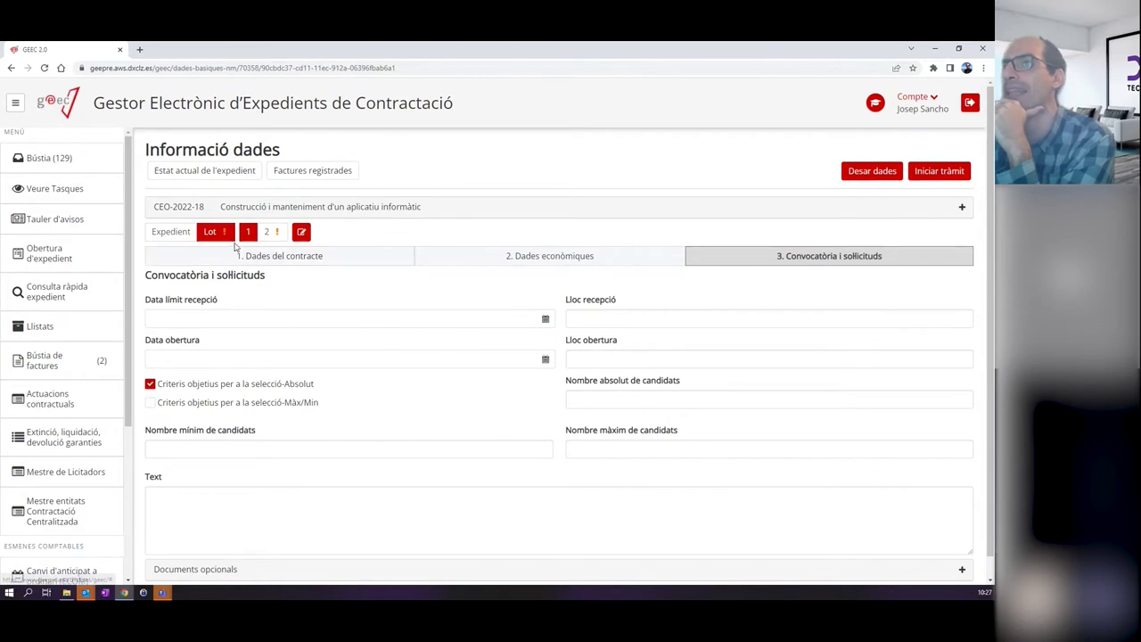
Check the contract and economic data tabs, then save the file data with Desar dades.
{"action": "left_click", "coordinate": [303, 256]}
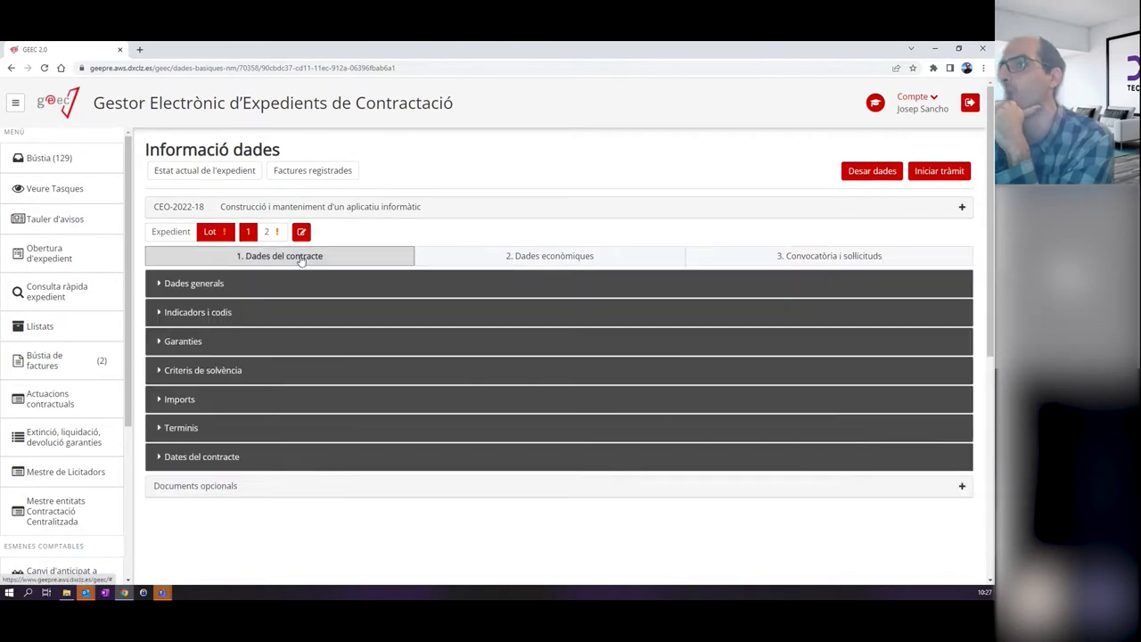
{"action": "left_click", "coordinate": [493, 259]}
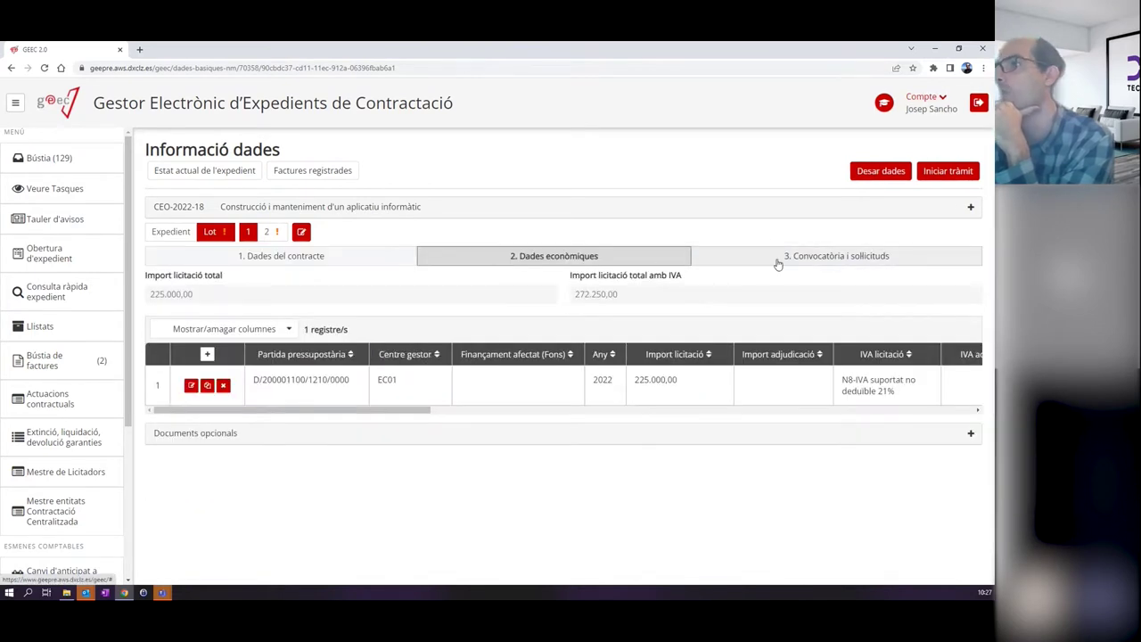
{"action": "left_click", "coordinate": [777, 261]}
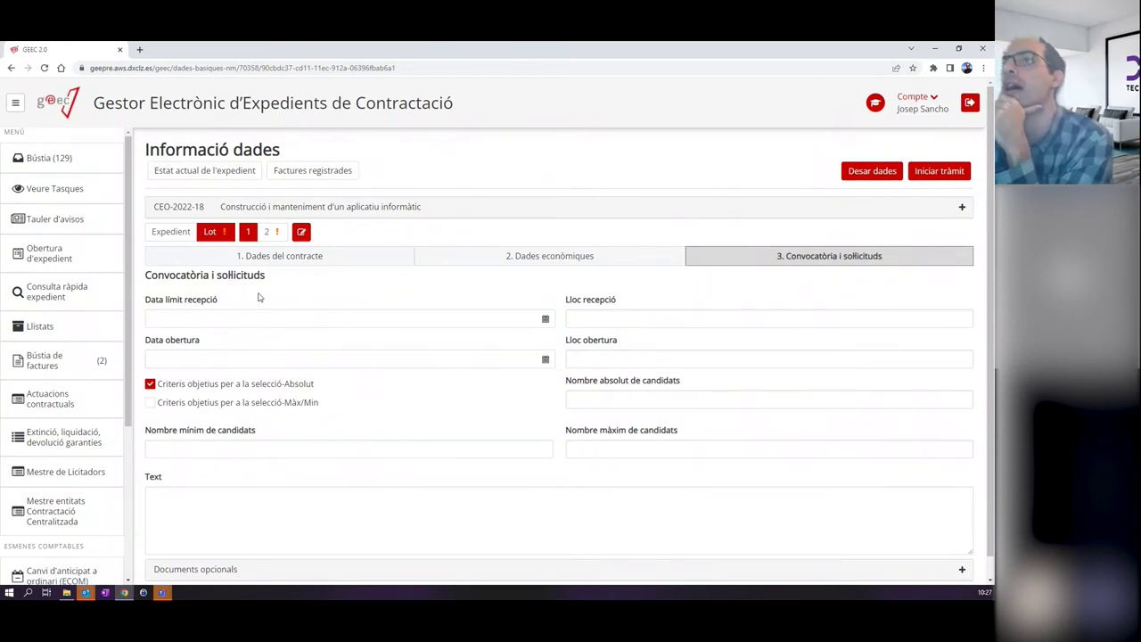
{"action": "left_click", "coordinate": [881, 172]}
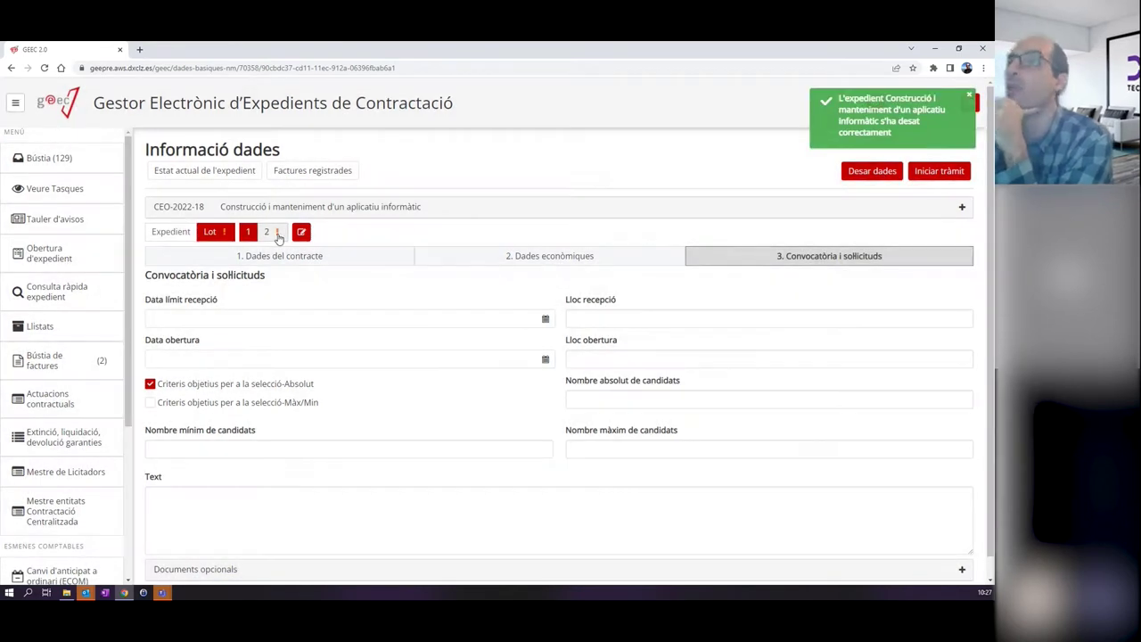
On lot 2, set Revisió de preus to No and Pròrroga and Modificació prevista to Sí.
{"action": "left_click", "coordinate": [277, 234]}
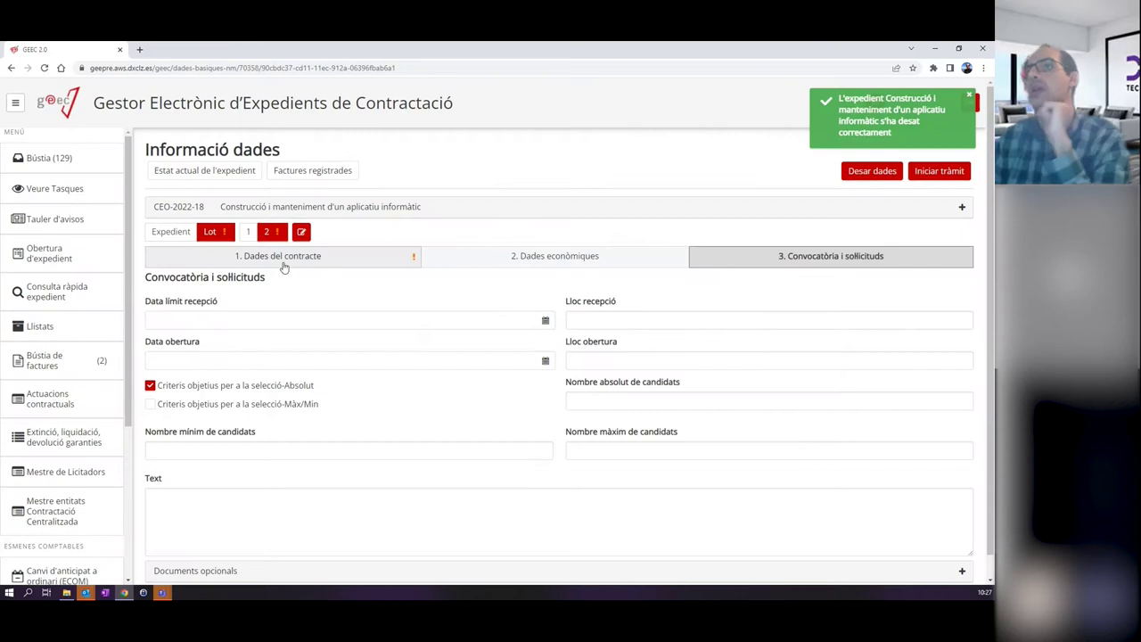
{"action": "left_click", "coordinate": [280, 258]}
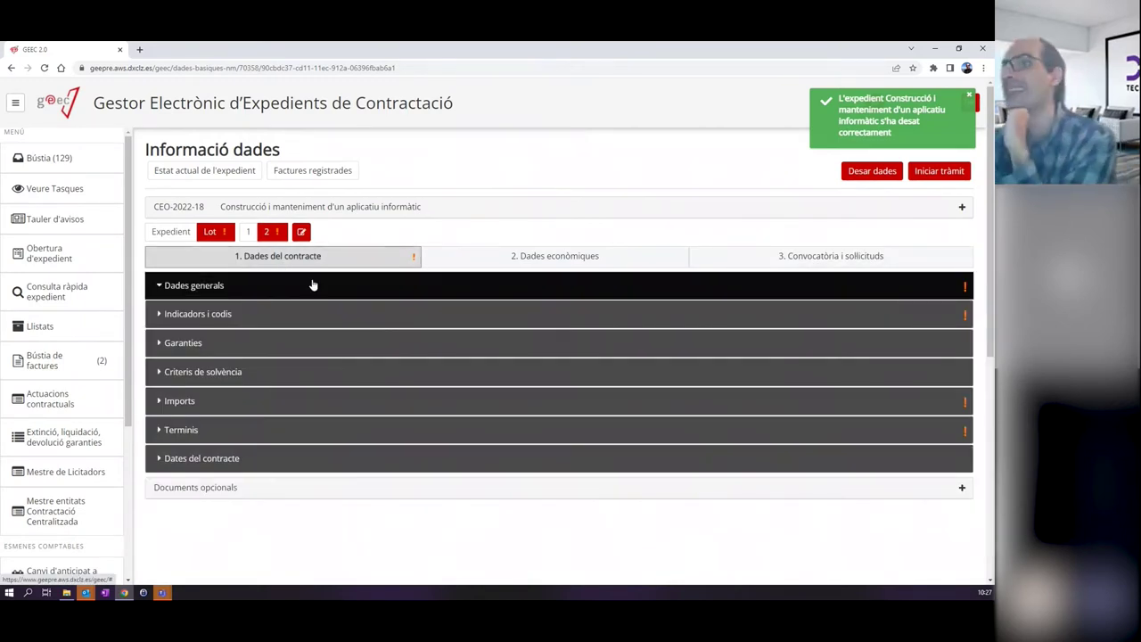
{"action": "left_click", "coordinate": [263, 429]}
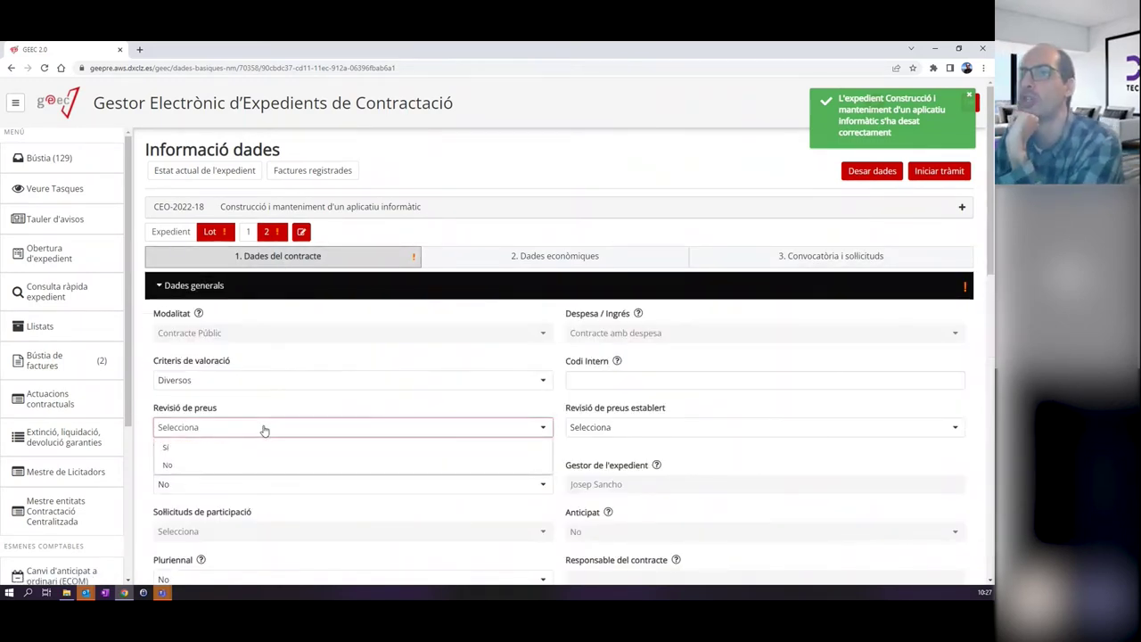
{"action": "left_click", "coordinate": [266, 464]}
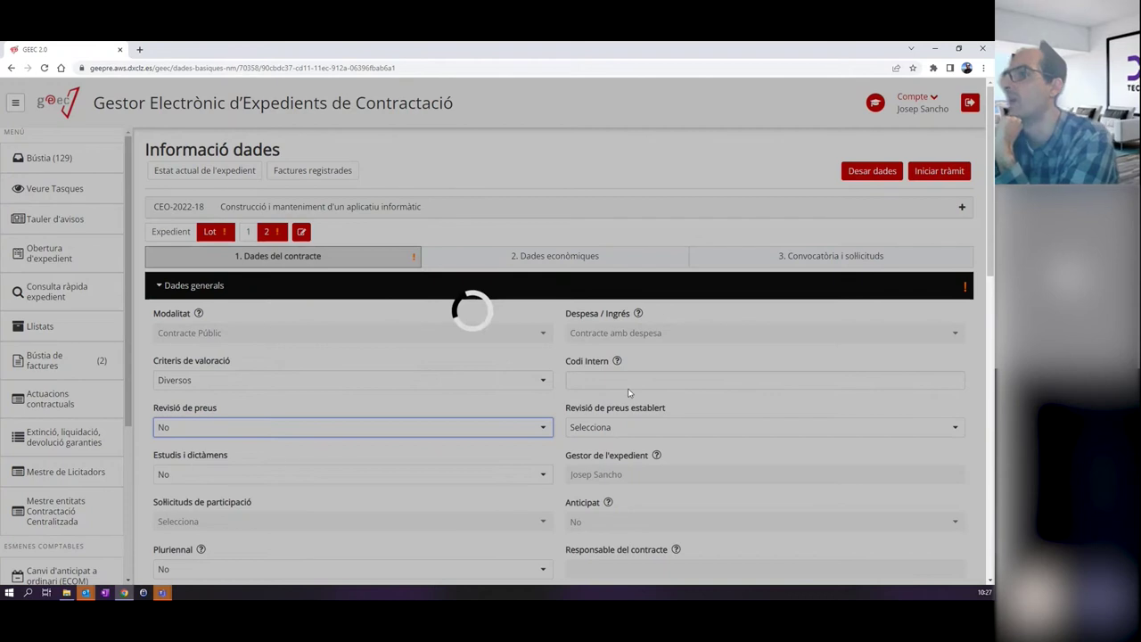
{"action": "scroll", "coordinate": [624, 392], "scroll_direction": "down", "scroll_amount": 2}
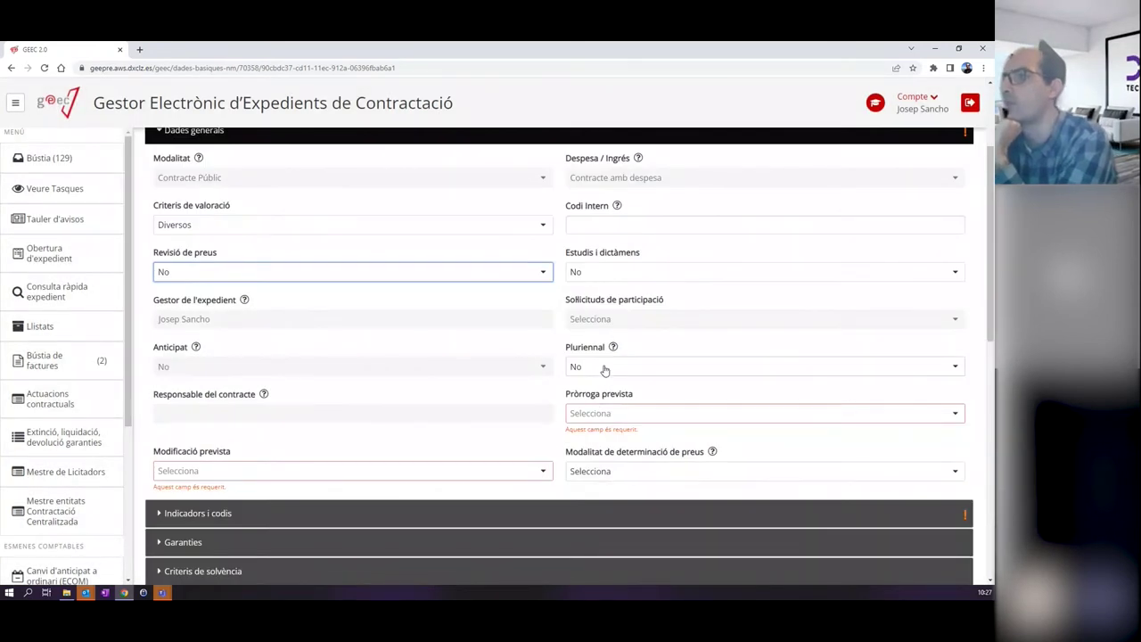
{"action": "left_click", "coordinate": [585, 415]}
{"action": "left_click", "coordinate": [586, 430]}
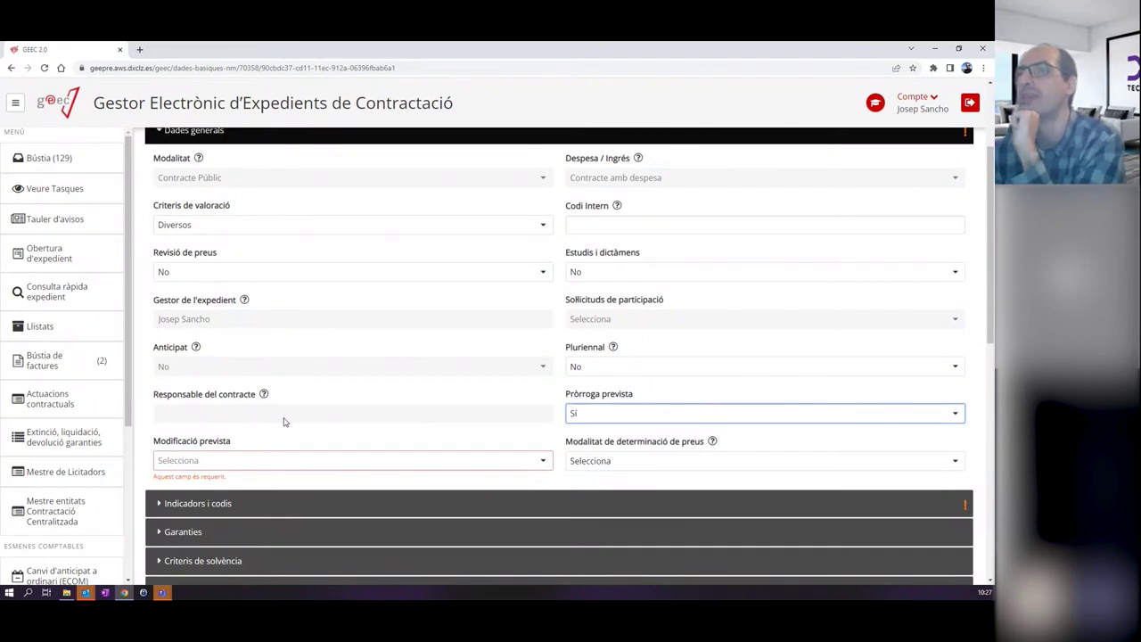
{"action": "left_click", "coordinate": [183, 460]}
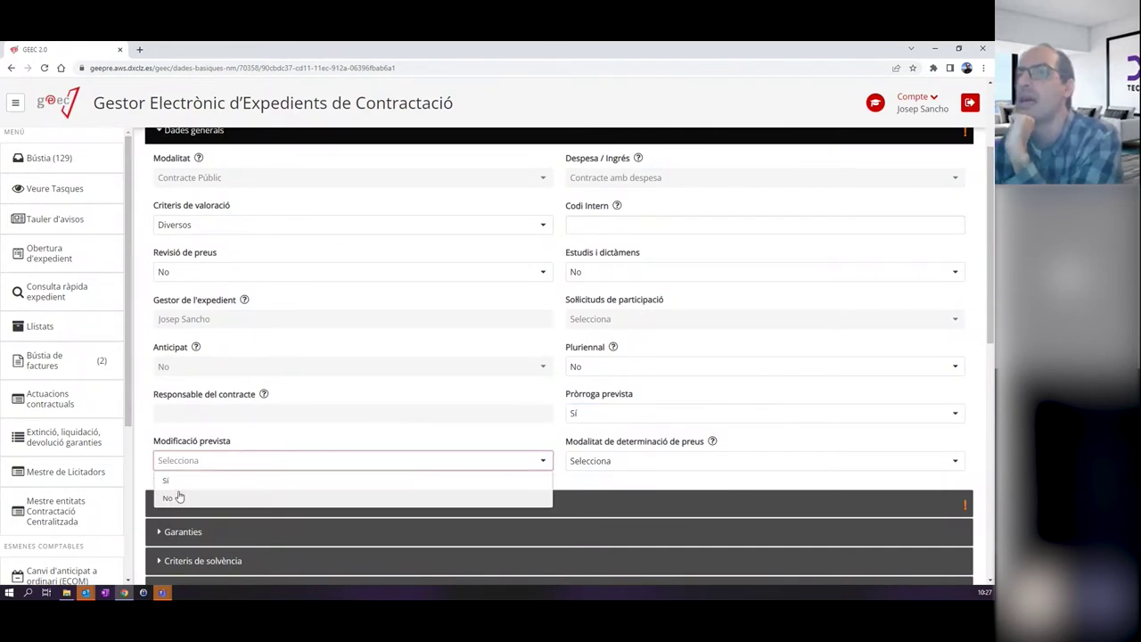
{"action": "left_click", "coordinate": [163, 478]}
{"action": "scroll", "coordinate": [492, 437], "scroll_direction": "down", "scroll_amount": 2}
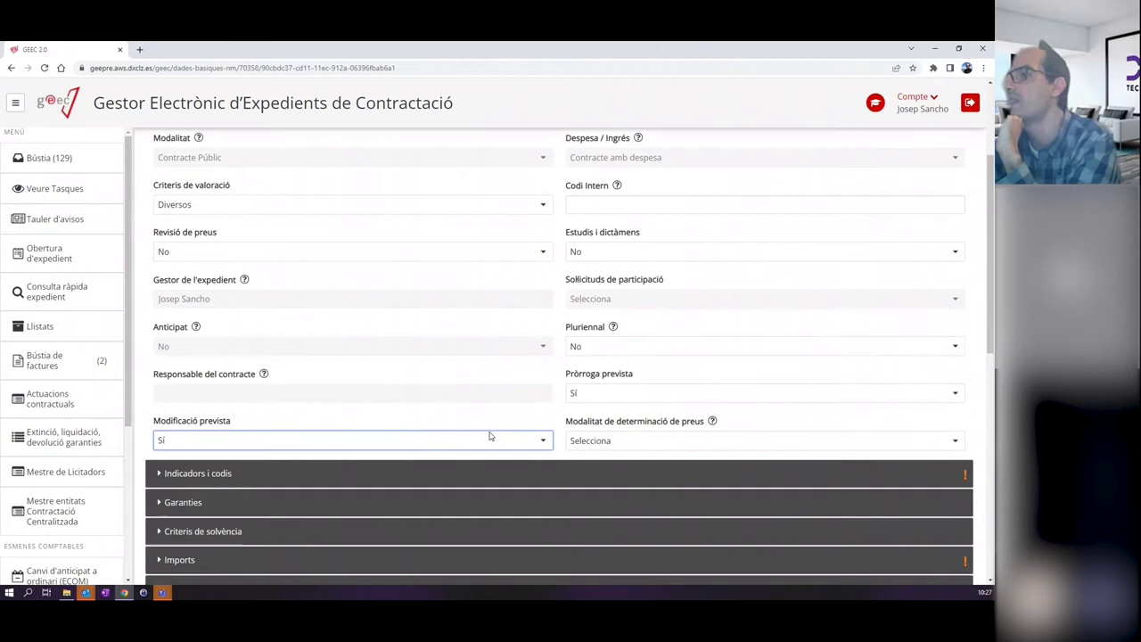
Set Modalitat de preus to A tant alçat and CPV to 30211400-5 Configuraciones informáticas.
{"action": "left_click", "coordinate": [246, 341]}
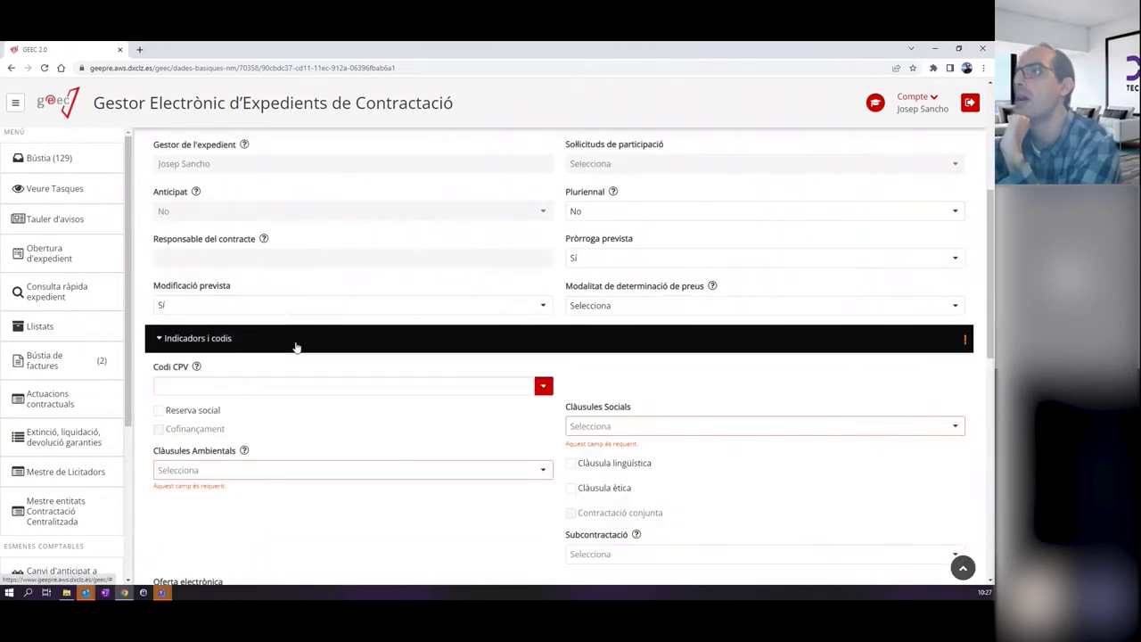
{"action": "left_click", "coordinate": [673, 308]}
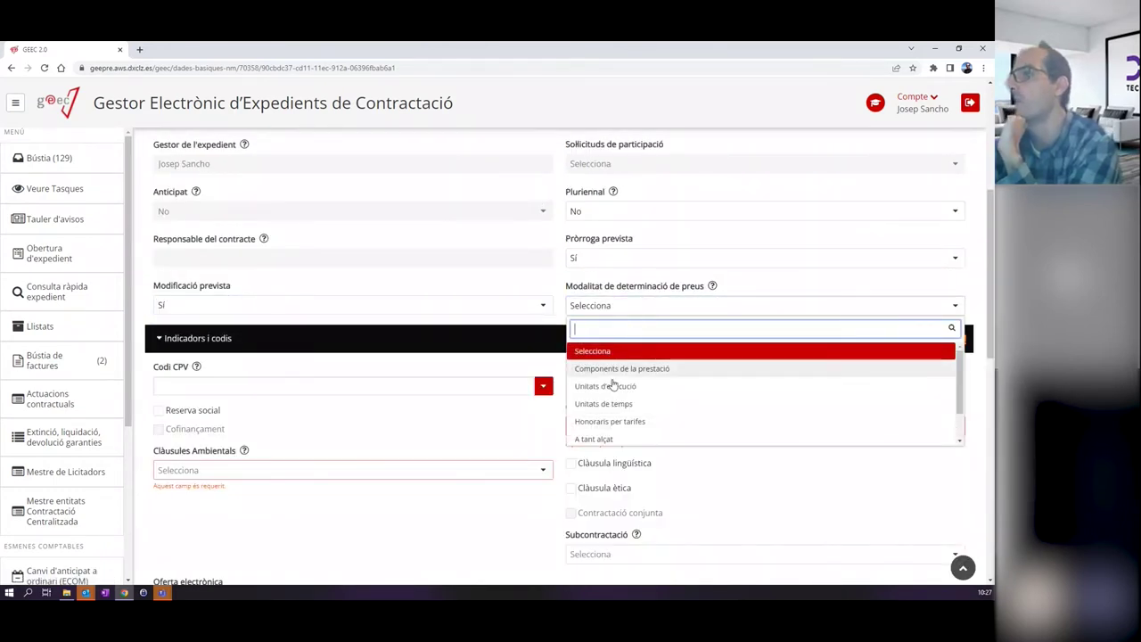
{"action": "left_click", "coordinate": [595, 439]}
{"action": "left_click", "coordinate": [219, 388]}
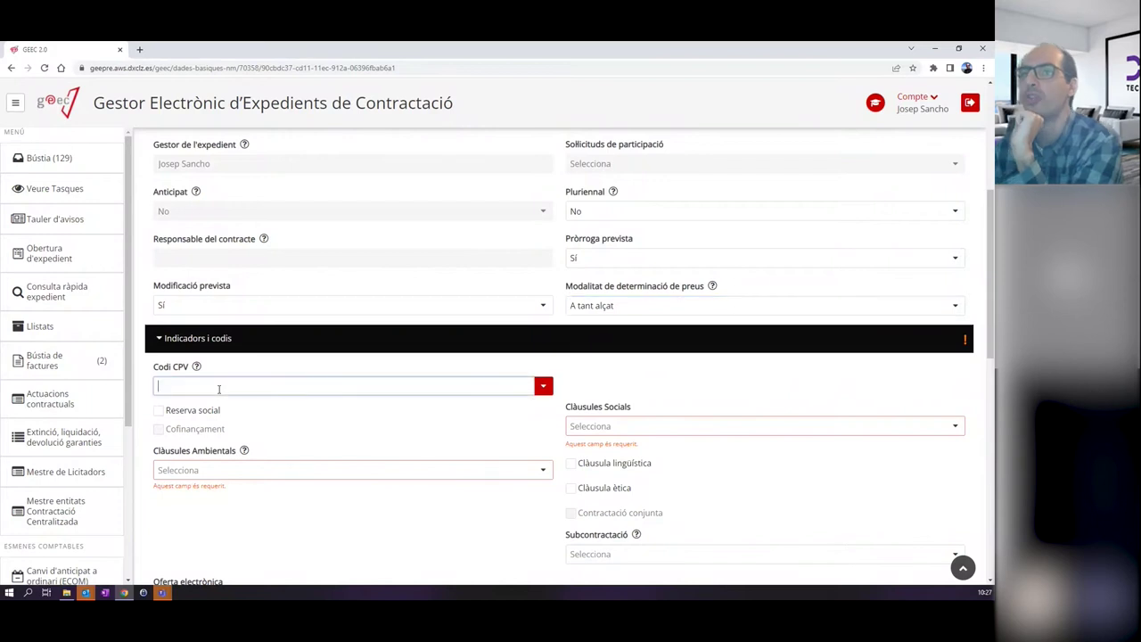
{"action": "type", "text": "CO"}
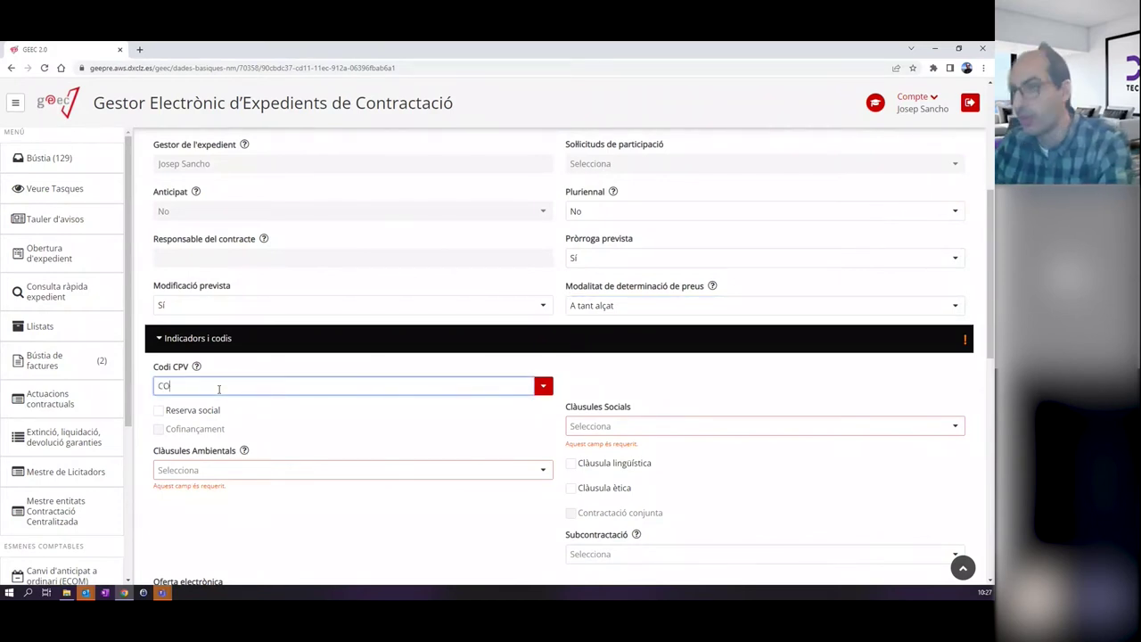
{"action": "type", "text": "NFIGURACI"}
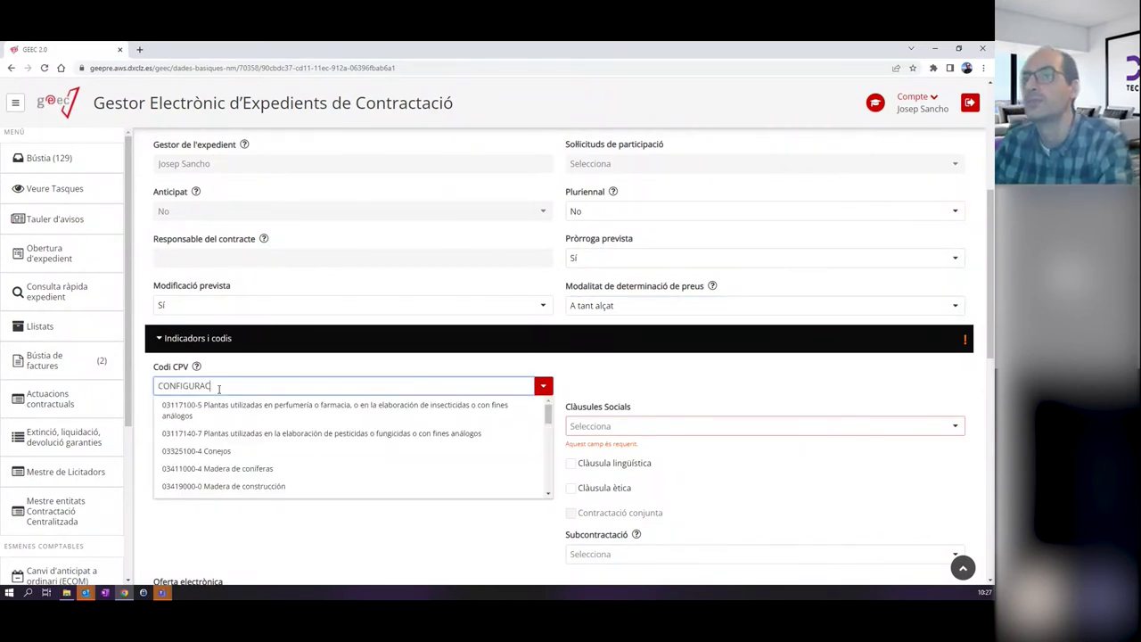
{"action": "left_click", "coordinate": [335, 402]}
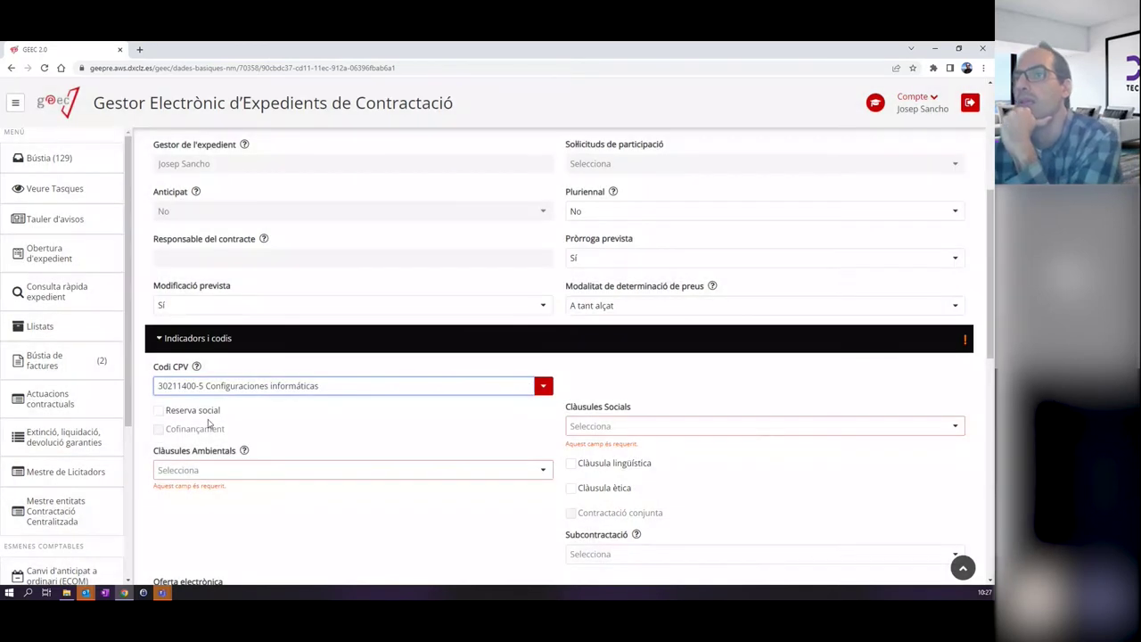
Set environmental clauses to No and social clauses to Sí with work-life balance and job stability.
{"action": "left_click", "coordinate": [237, 474]}
{"action": "left_click", "coordinate": [197, 510]}
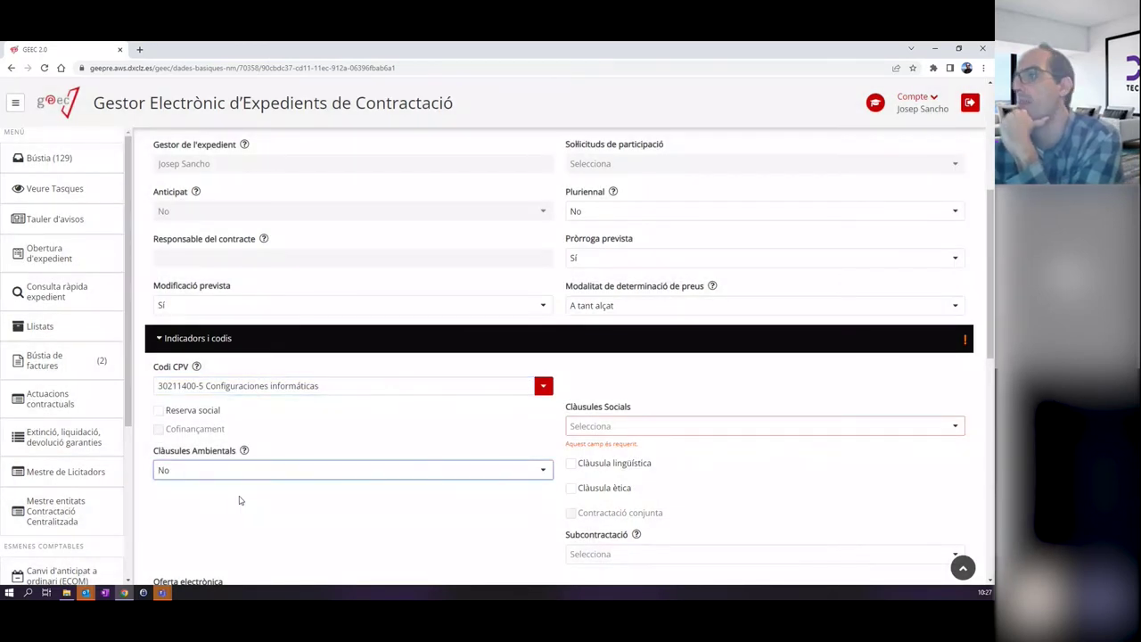
{"action": "left_click", "coordinate": [592, 427]}
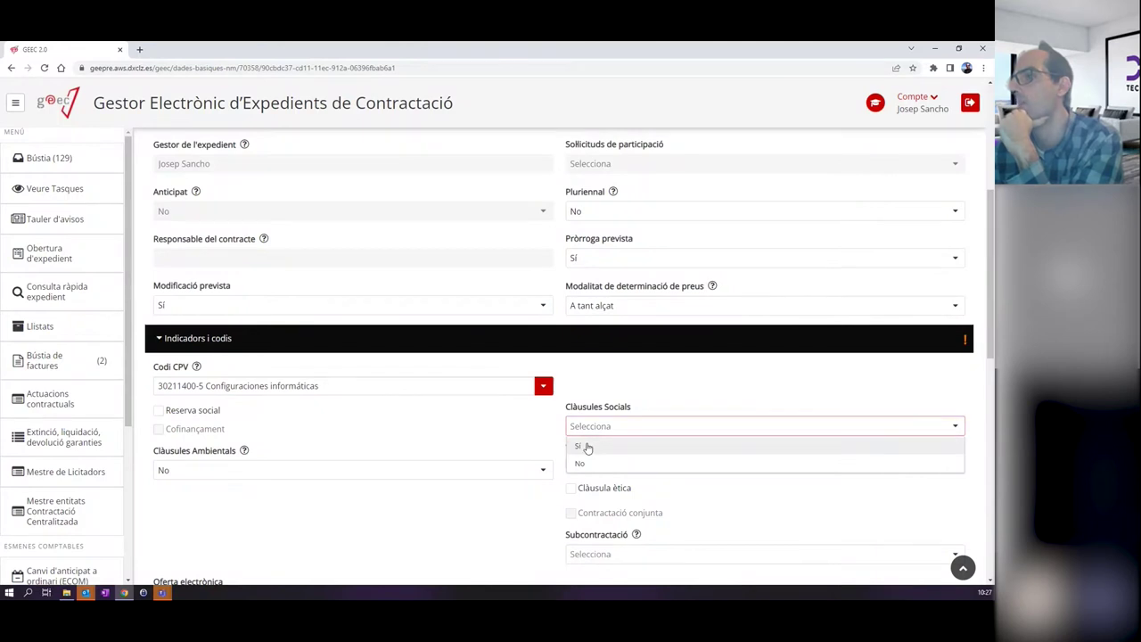
{"action": "left_click", "coordinate": [590, 445]}
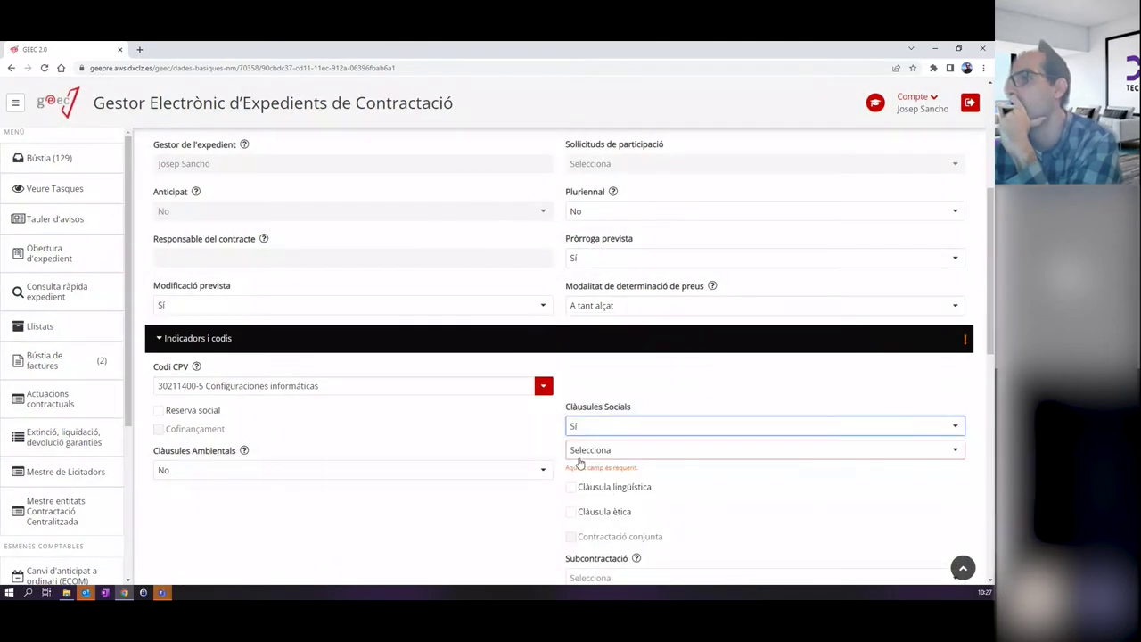
{"action": "left_click", "coordinate": [584, 451]}
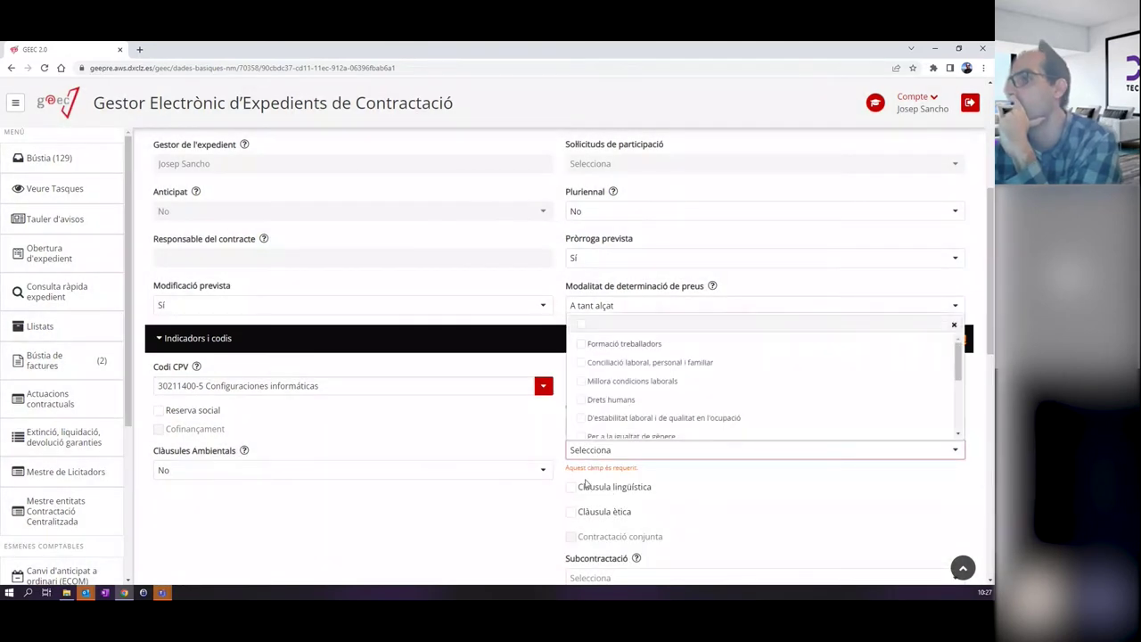
{"action": "left_click", "coordinate": [581, 362]}
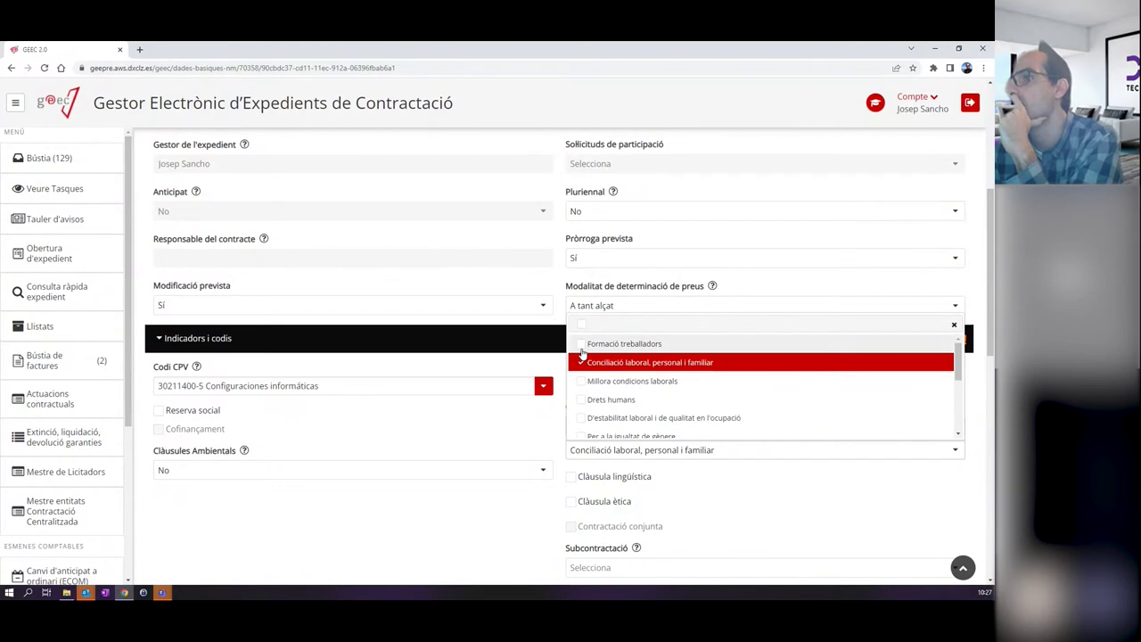
{"action": "left_click", "coordinate": [590, 417]}
{"action": "left_click", "coordinate": [764, 517]}
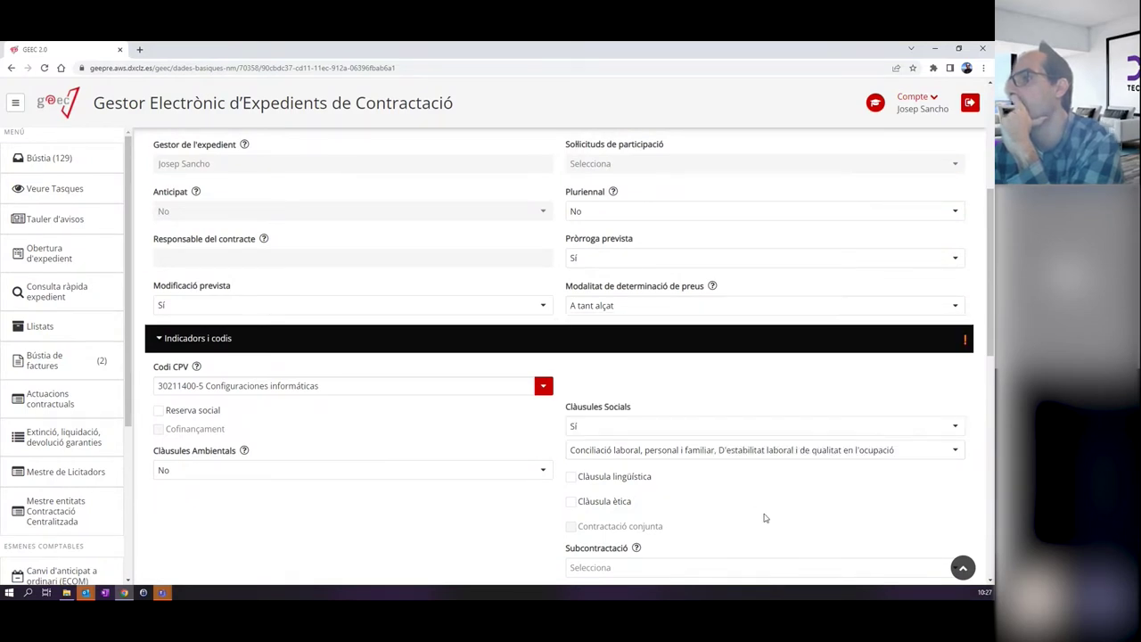
Set Subcontractació to No and electronic offers to Sobre digital.
{"action": "scroll", "coordinate": [763, 518], "scroll_direction": "down", "scroll_amount": 2}
{"action": "left_click", "coordinate": [599, 412]}
{"action": "left_click", "coordinate": [588, 451]}
{"action": "left_click", "coordinate": [237, 462]}
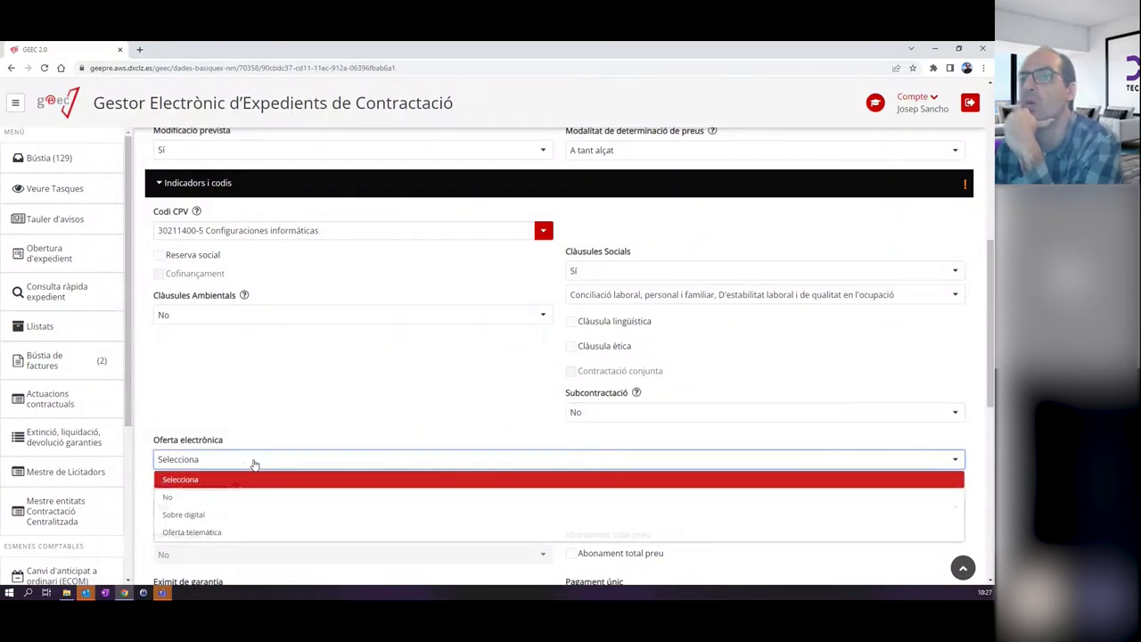
{"action": "left_click", "coordinate": [217, 511]}
Answer No for guarantee exemption, single payment, electronic auction, innovative purchase and personal data processing.
{"action": "scroll", "coordinate": [222, 395], "scroll_direction": "down", "scroll_amount": 2}
{"action": "scroll", "coordinate": [377, 392], "scroll_direction": "down", "scroll_amount": 1}
{"action": "left_click", "coordinate": [221, 342]}
{"action": "left_click", "coordinate": [221, 343]}
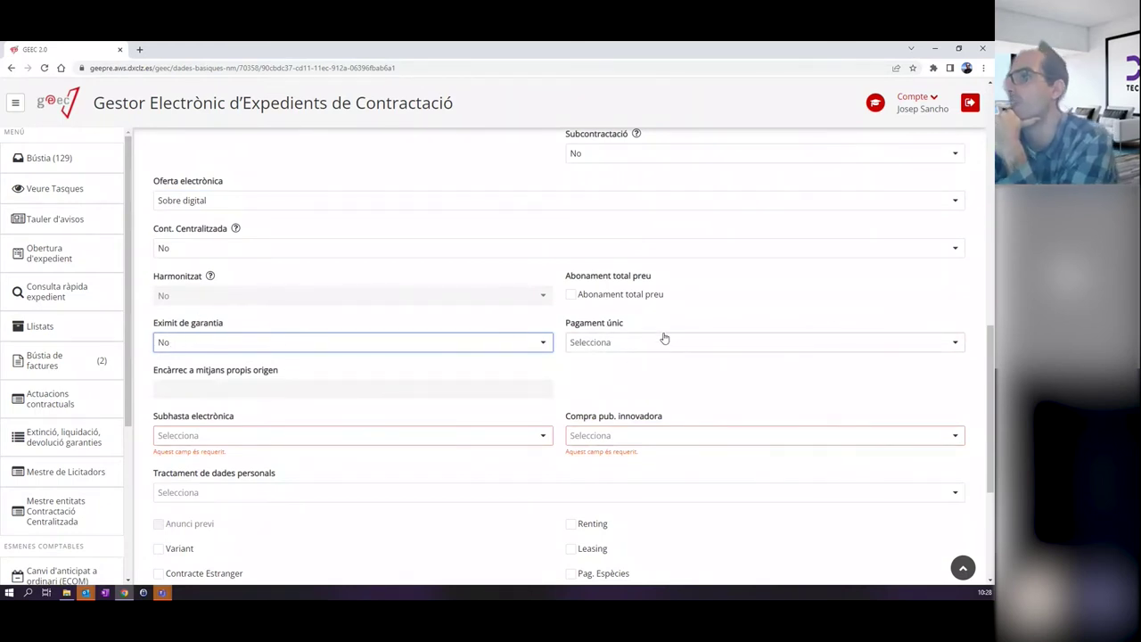
{"action": "left_click", "coordinate": [608, 343]}
{"action": "left_click", "coordinate": [596, 379]}
{"action": "left_click", "coordinate": [216, 435]}
{"action": "left_click", "coordinate": [183, 473]}
{"action": "left_click", "coordinate": [603, 435]}
{"action": "left_click", "coordinate": [588, 486]}
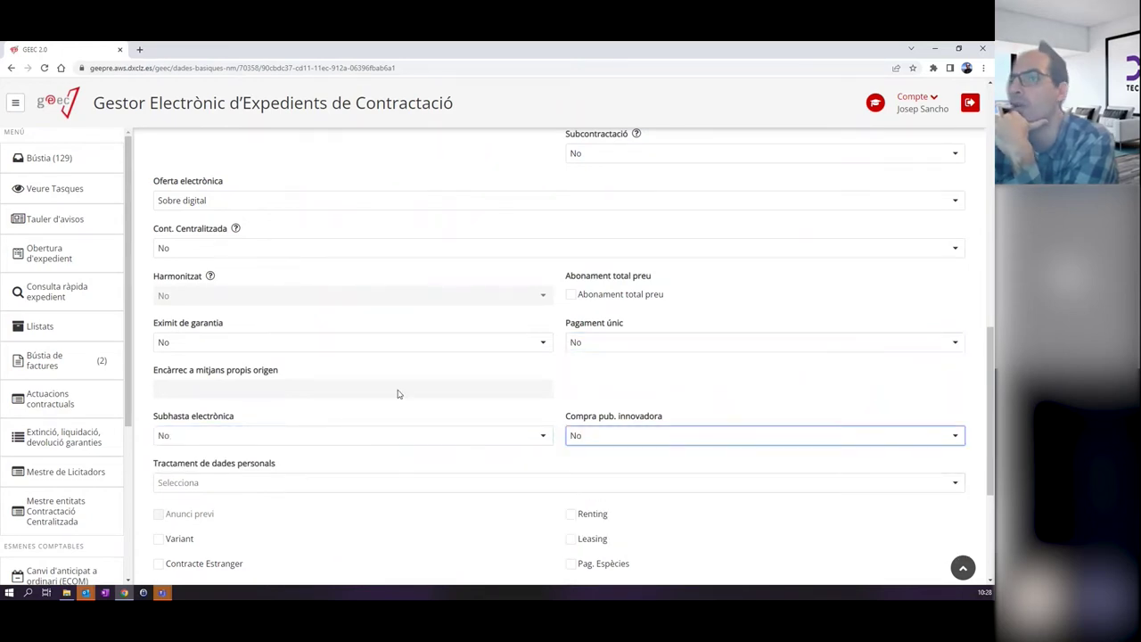
{"action": "scroll", "coordinate": [179, 392], "scroll_direction": "down", "scroll_amount": 2}
{"action": "left_click", "coordinate": [184, 328]}
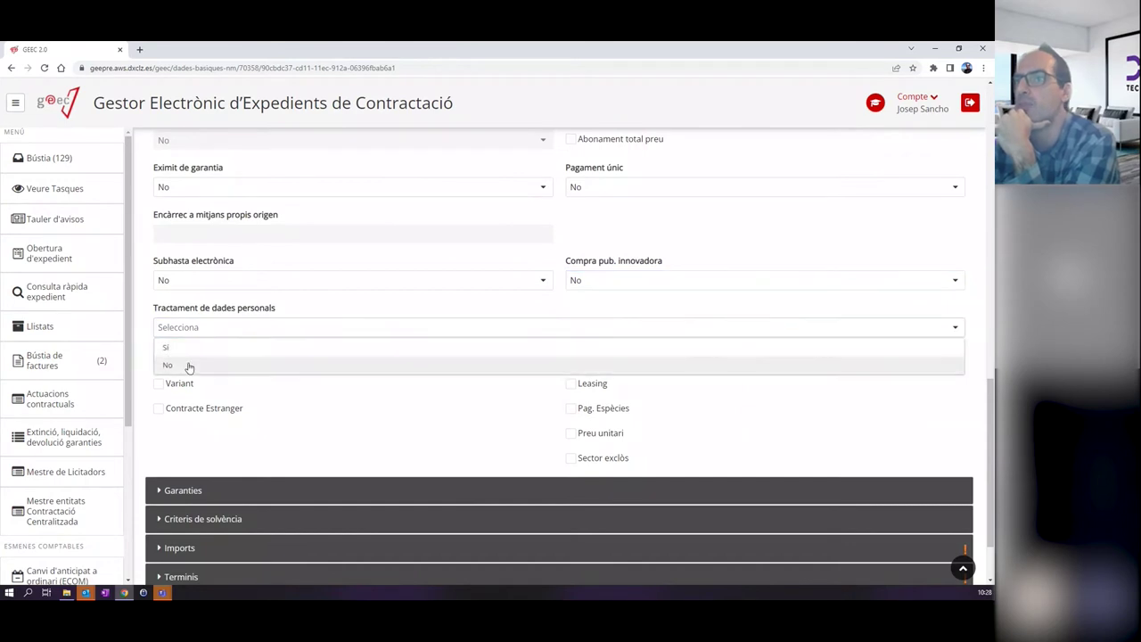
{"action": "left_click", "coordinate": [188, 364]}
{"action": "scroll", "coordinate": [209, 383], "scroll_direction": "down", "scroll_amount": 1}
Add a Definitiva guarantee calculated as 5% in the Garanties section.
{"action": "left_click", "coordinate": [204, 403]}
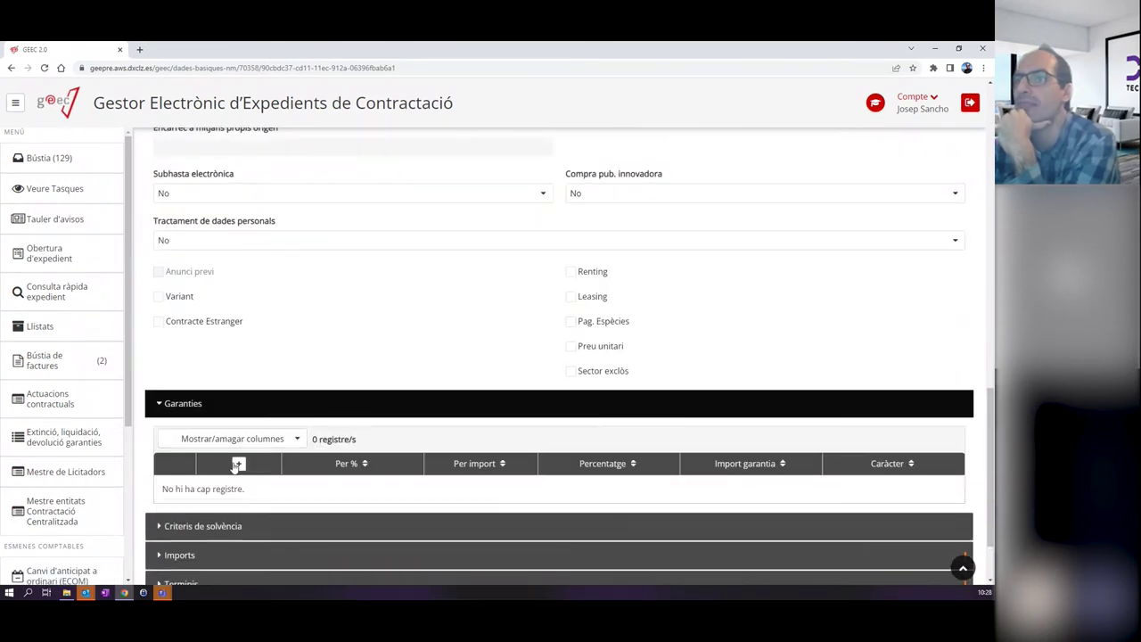
{"action": "left_click", "coordinate": [238, 464]}
{"action": "left_click", "coordinate": [394, 272]}
{"action": "left_click", "coordinate": [394, 307]}
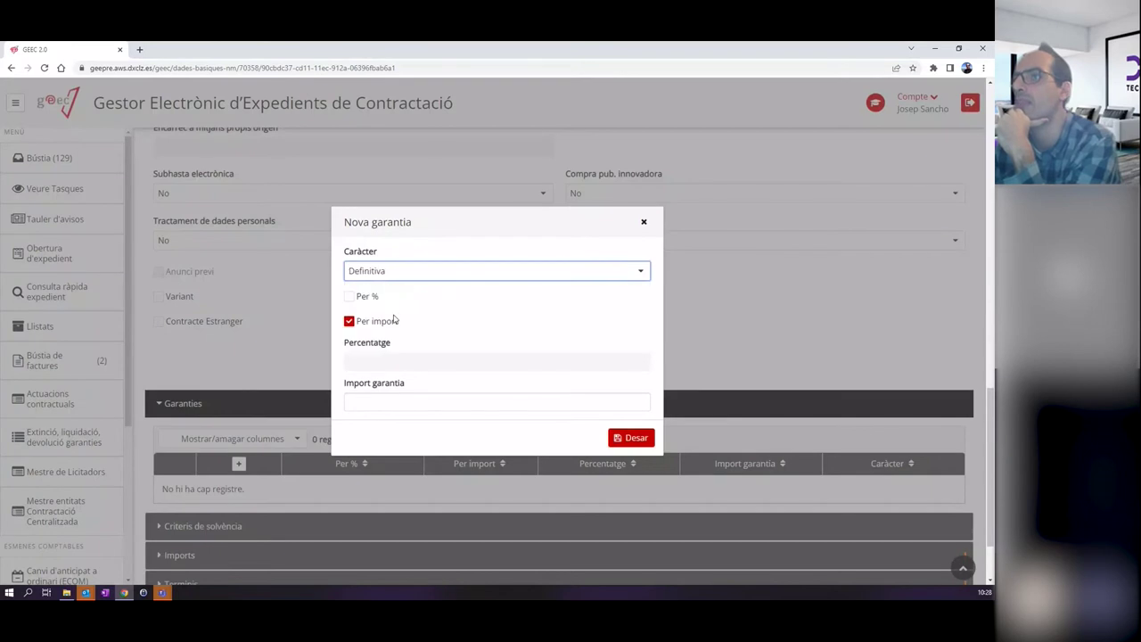
{"action": "left_click", "coordinate": [349, 296]}
{"action": "left_click", "coordinate": [485, 360]}
{"action": "type", "text": "5"}
{"action": "left_click", "coordinate": [631, 438]}
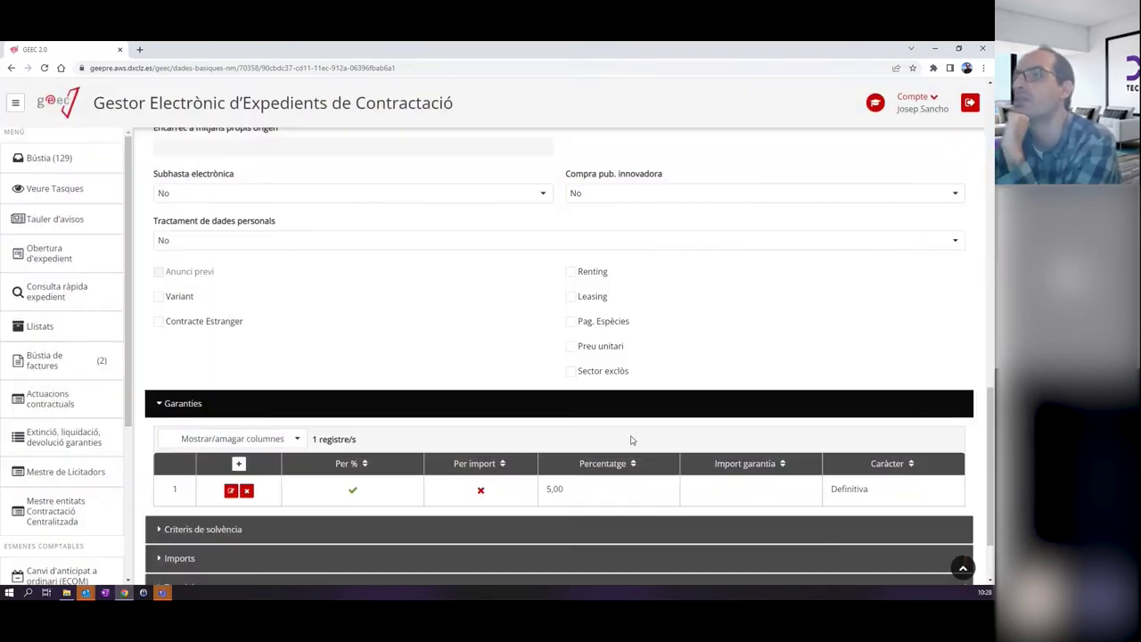
Expand the Imports section and select the Import de licitació field.
{"action": "scroll", "coordinate": [312, 428], "scroll_direction": "down", "scroll_amount": 1}
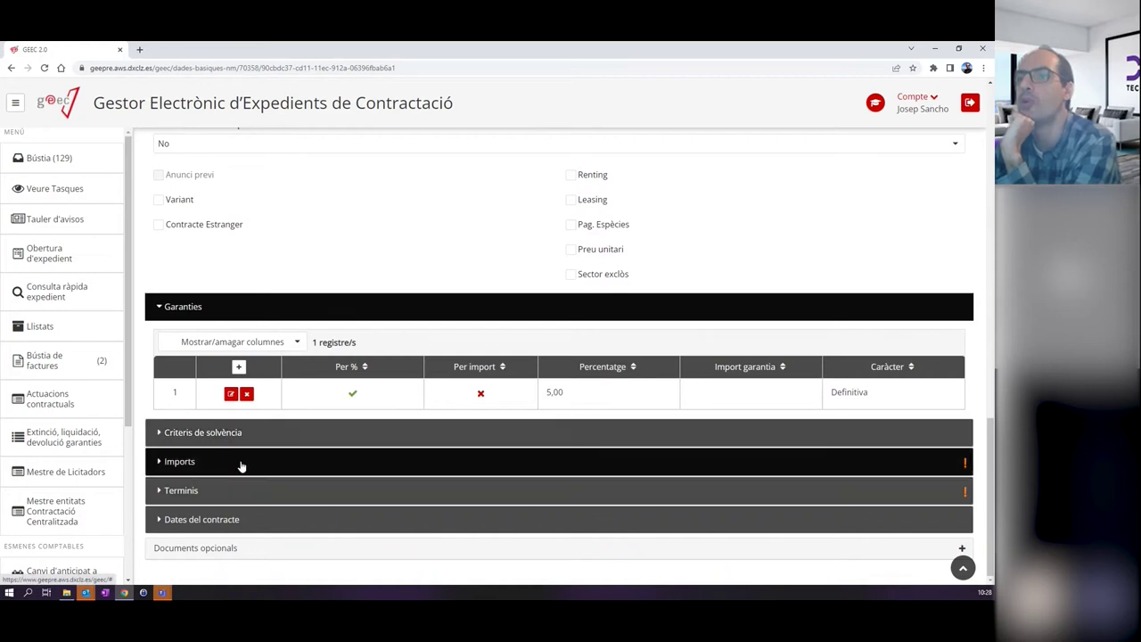
{"action": "left_click", "coordinate": [270, 461]}
{"action": "scroll", "coordinate": [272, 459], "scroll_direction": "down", "scroll_amount": 2}
{"action": "left_click", "coordinate": [190, 354]}
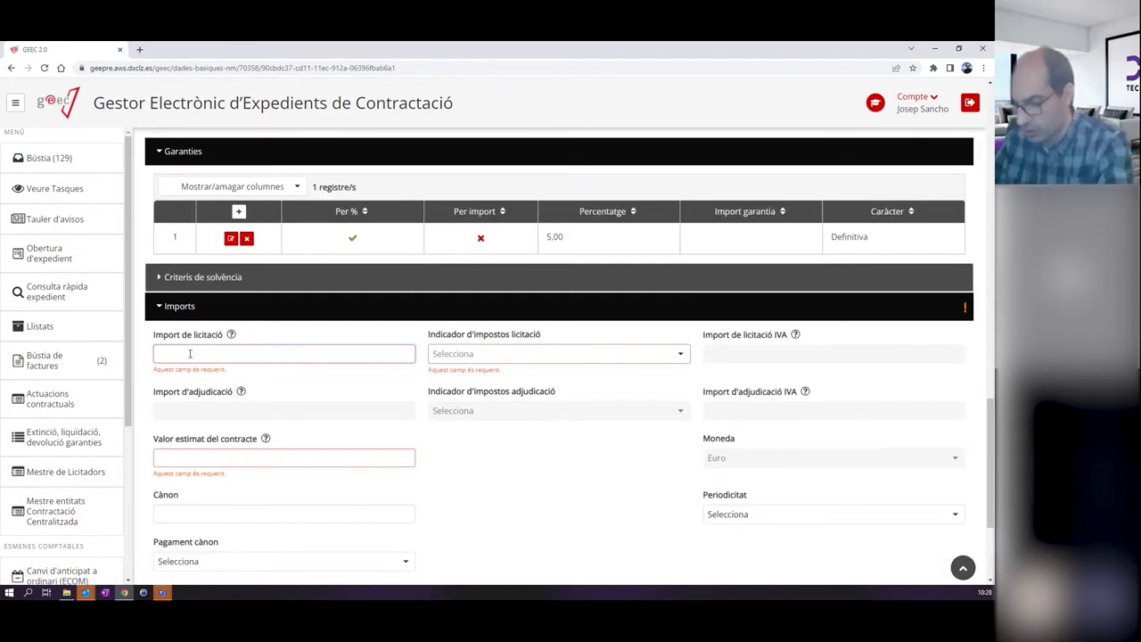
Enter a 225.000 tender amount with N8-IVA suportat no deduible 21% tax.
{"action": "type", "text": "2"}
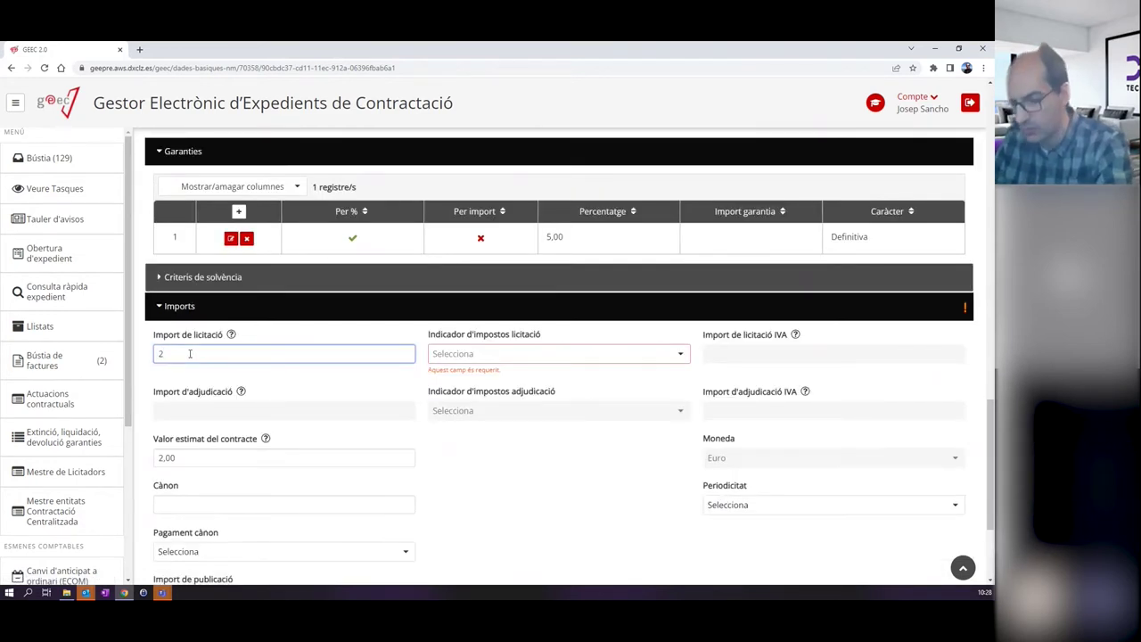
{"action": "type", "text": "25"}
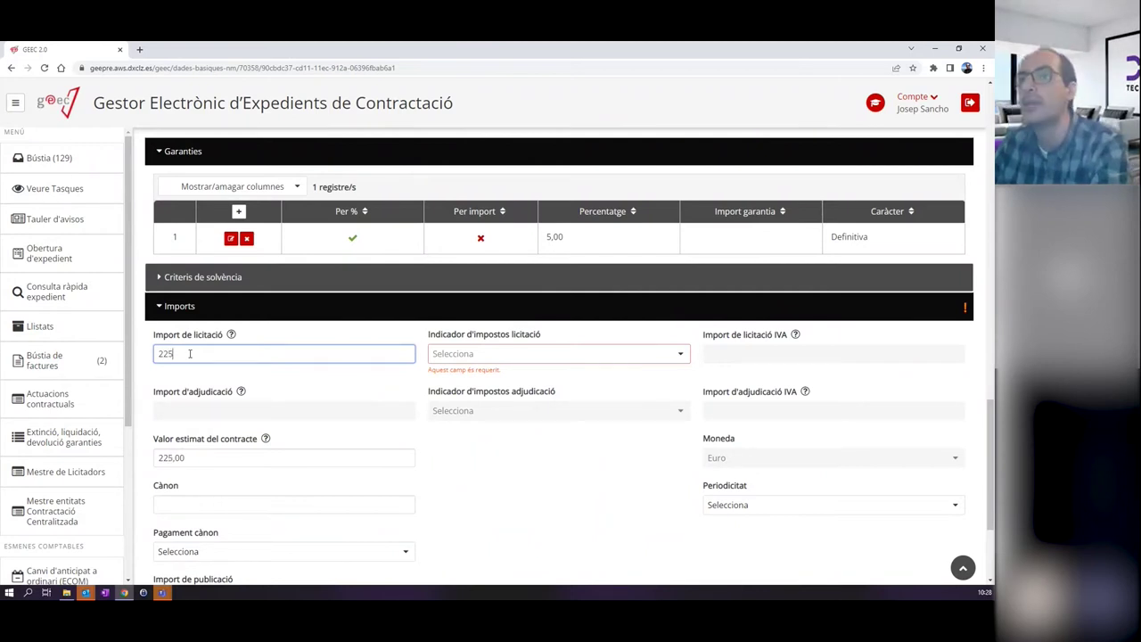
{"action": "type", "text": ".000"}
{"action": "left_click", "coordinate": [508, 353]}
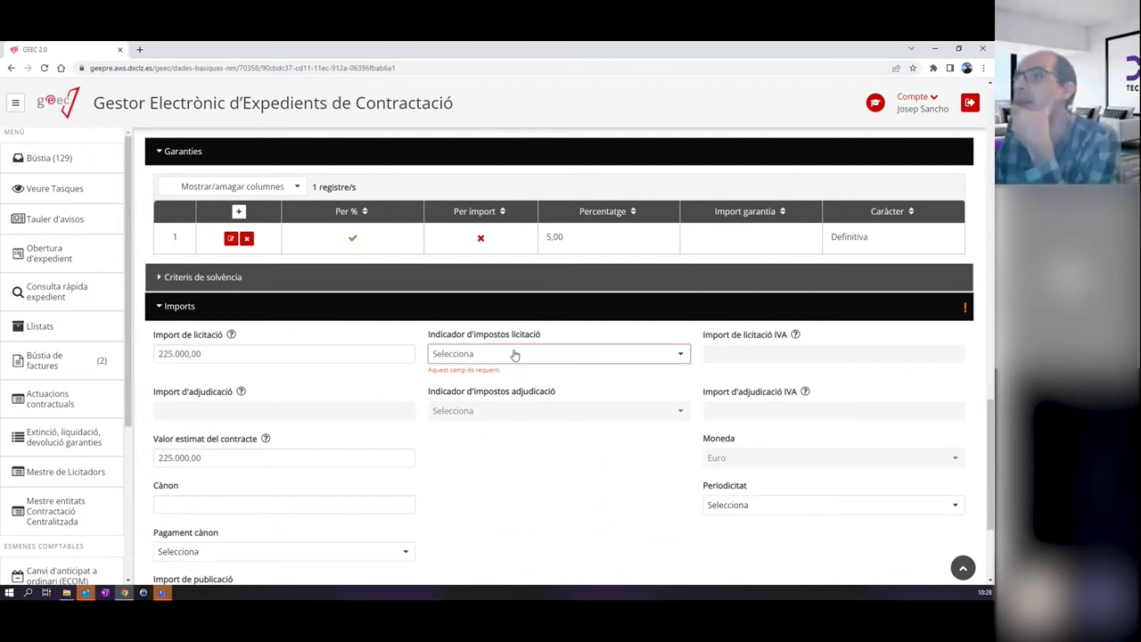
{"action": "left_click", "coordinate": [486, 399]}
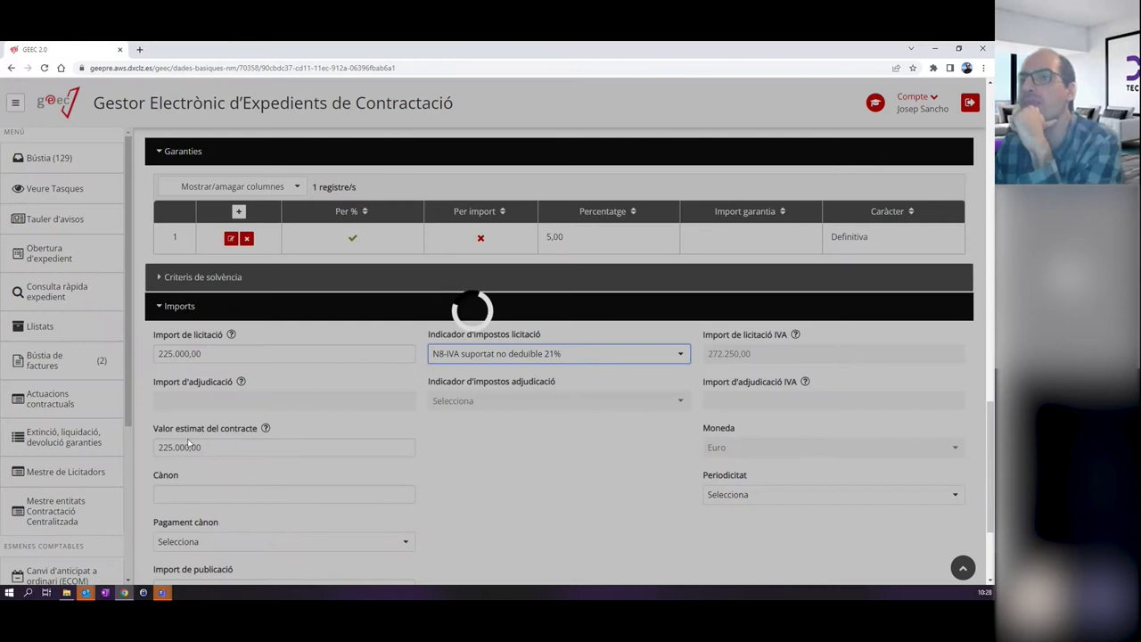
{"action": "scroll", "coordinate": [212, 441], "scroll_direction": "down", "scroll_amount": 2}
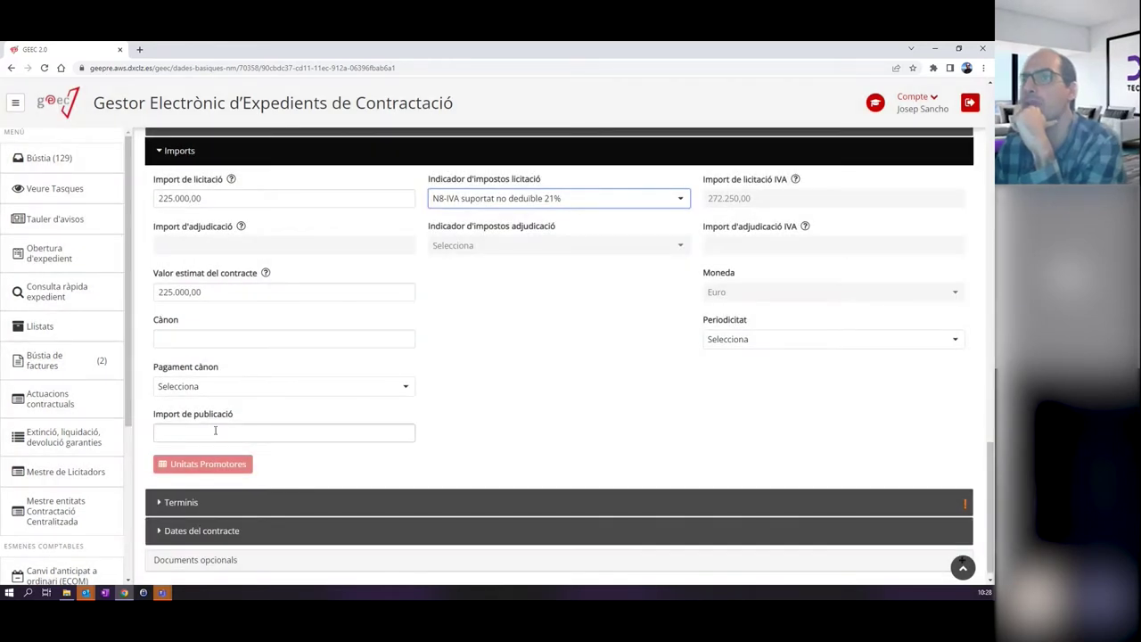
Set the execution period to 1 Mesos and expand the Dates del contracte section.
{"action": "left_click", "coordinate": [182, 490]}
{"action": "scroll", "coordinate": [201, 454], "scroll_direction": "down", "scroll_amount": 1}
{"action": "left_click", "coordinate": [204, 430]}
{"action": "type", "text": "1"}
{"action": "left_click", "coordinate": [636, 433]}
{"action": "left_click", "coordinate": [597, 469]}
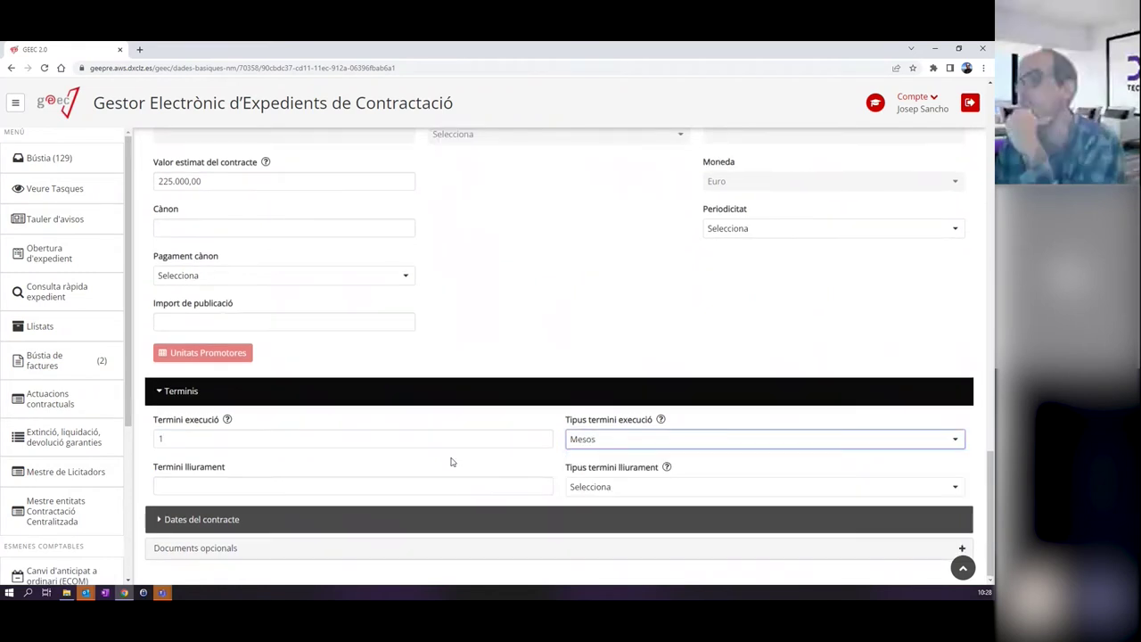
{"action": "left_click", "coordinate": [359, 518]}
{"action": "scroll", "coordinate": [374, 490], "scroll_direction": "down", "scroll_amount": 1}
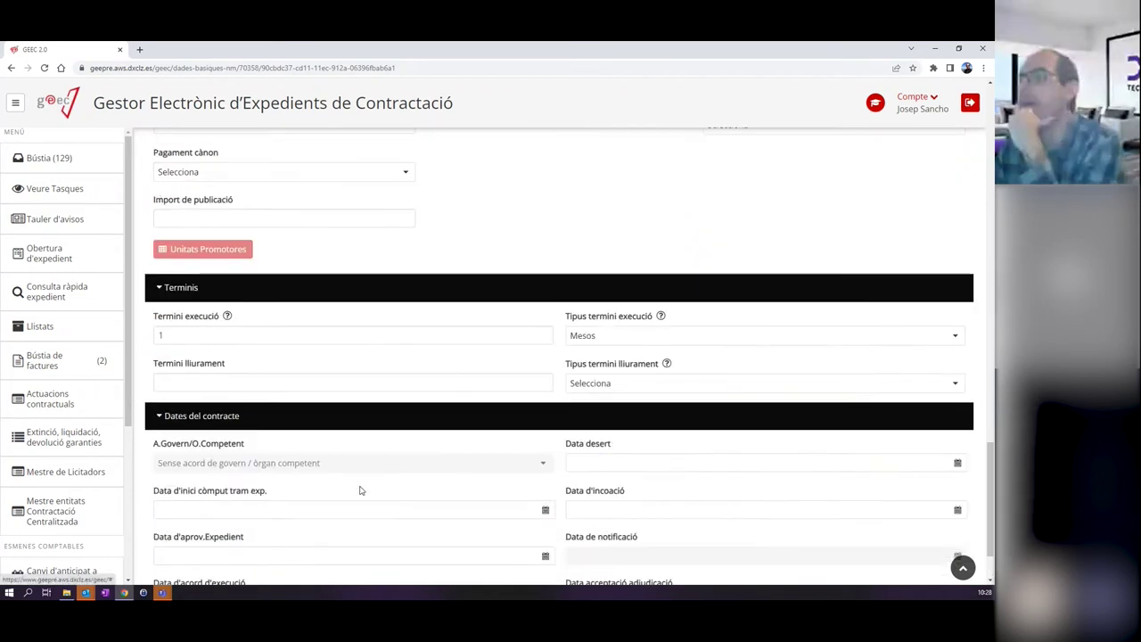
{"action": "scroll", "coordinate": [452, 390], "scroll_direction": "up", "scroll_amount": 4}
{"action": "scroll", "coordinate": [452, 391], "scroll_direction": "up", "scroll_amount": 15}
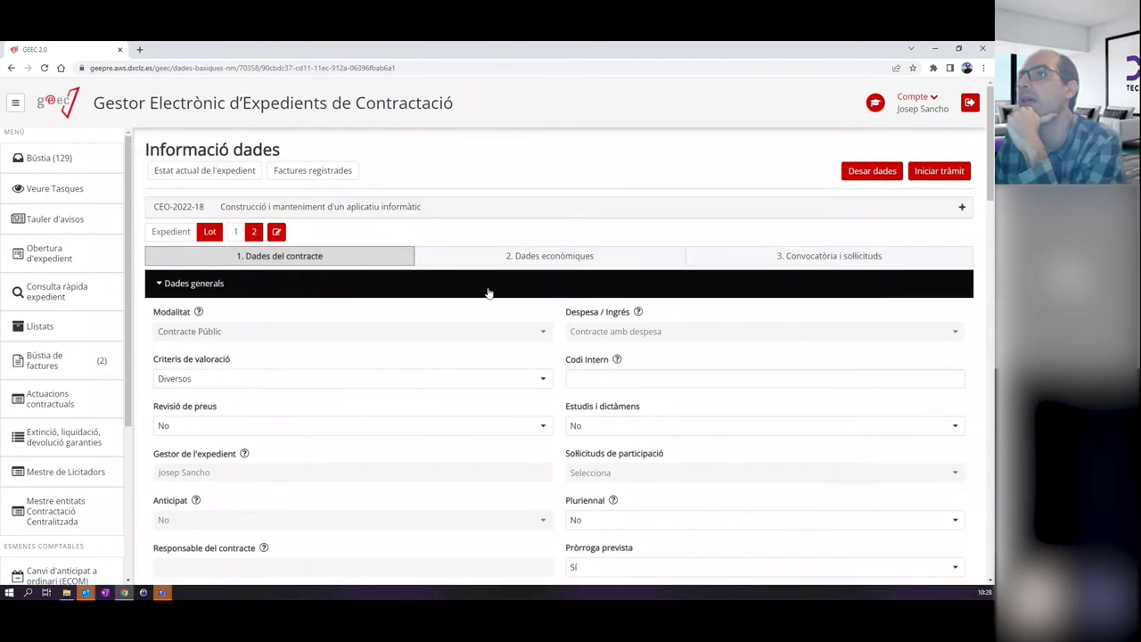
{"action": "left_click", "coordinate": [513, 258]}
Add lot 2 budget line D/200001100/1210/0000, EC01, 225.000, then save the file and start processing.
{"action": "left_click", "coordinate": [207, 354]}
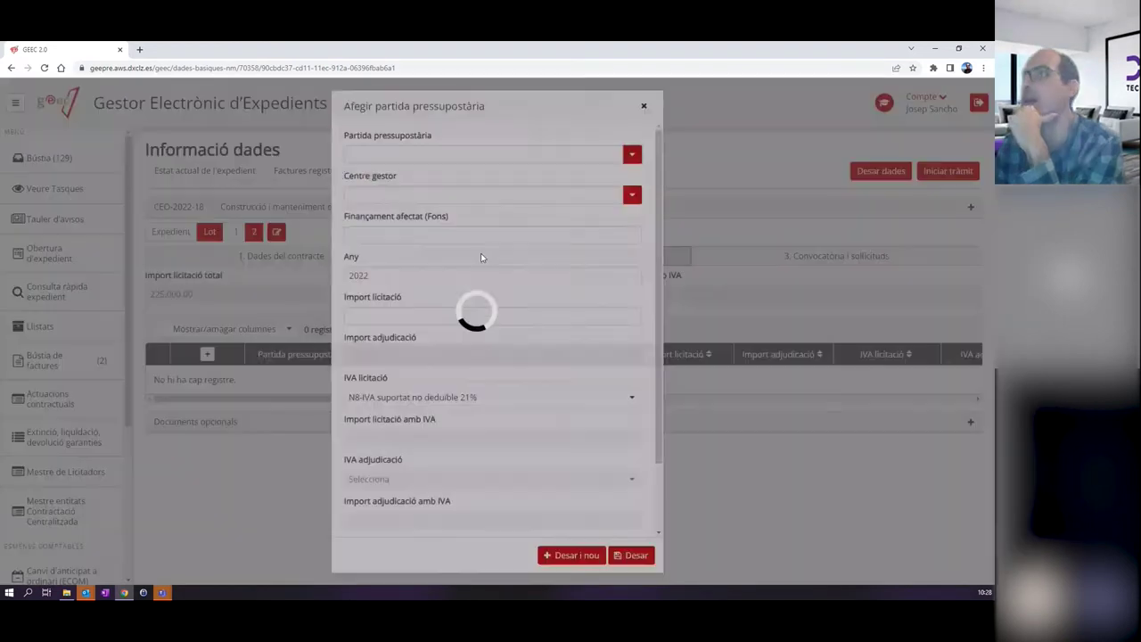
{"action": "left_click", "coordinate": [627, 155]}
{"action": "left_click", "coordinate": [424, 178]}
{"action": "left_click", "coordinate": [632, 194]}
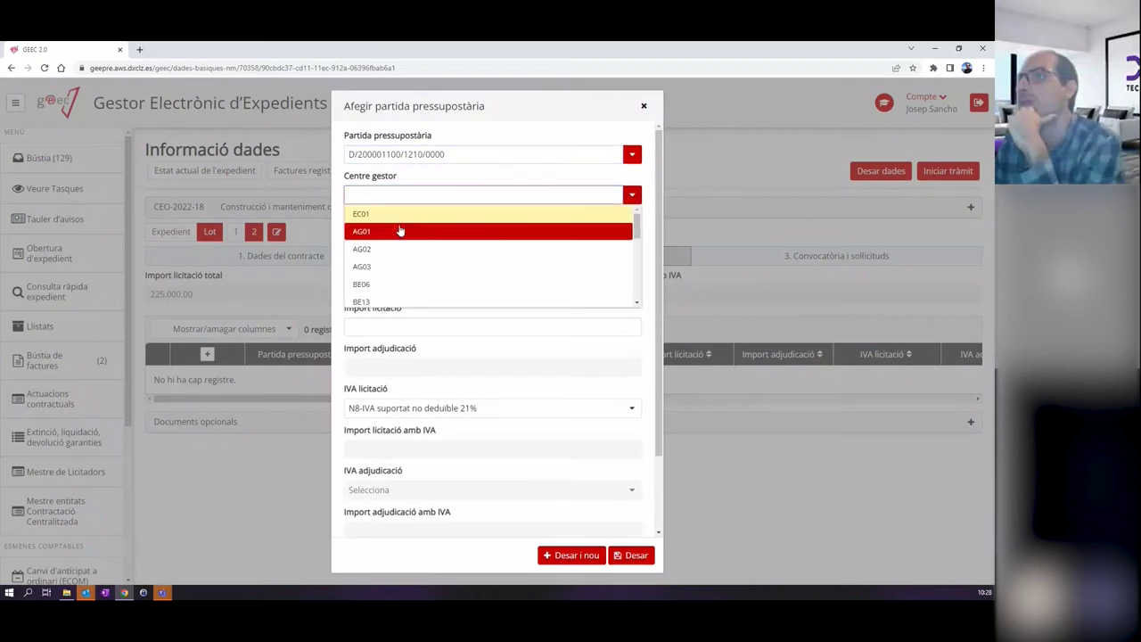
{"action": "left_click", "coordinate": [415, 232]}
{"action": "left_click", "coordinate": [374, 316]}
{"action": "type", "text": "2"}
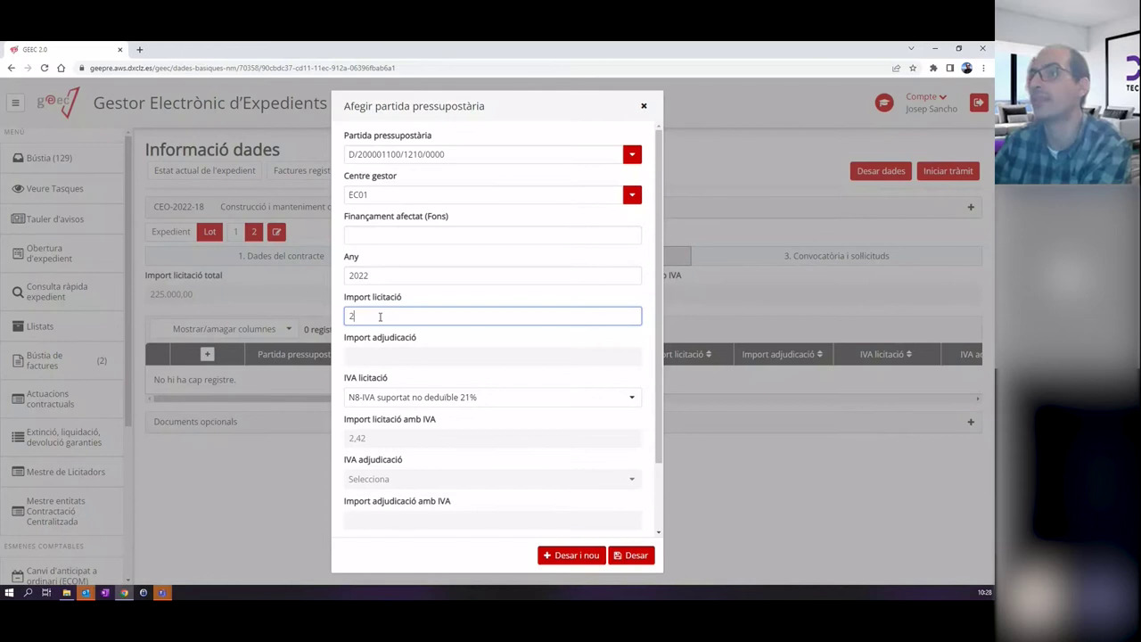
{"action": "type", "text": "25.000"}
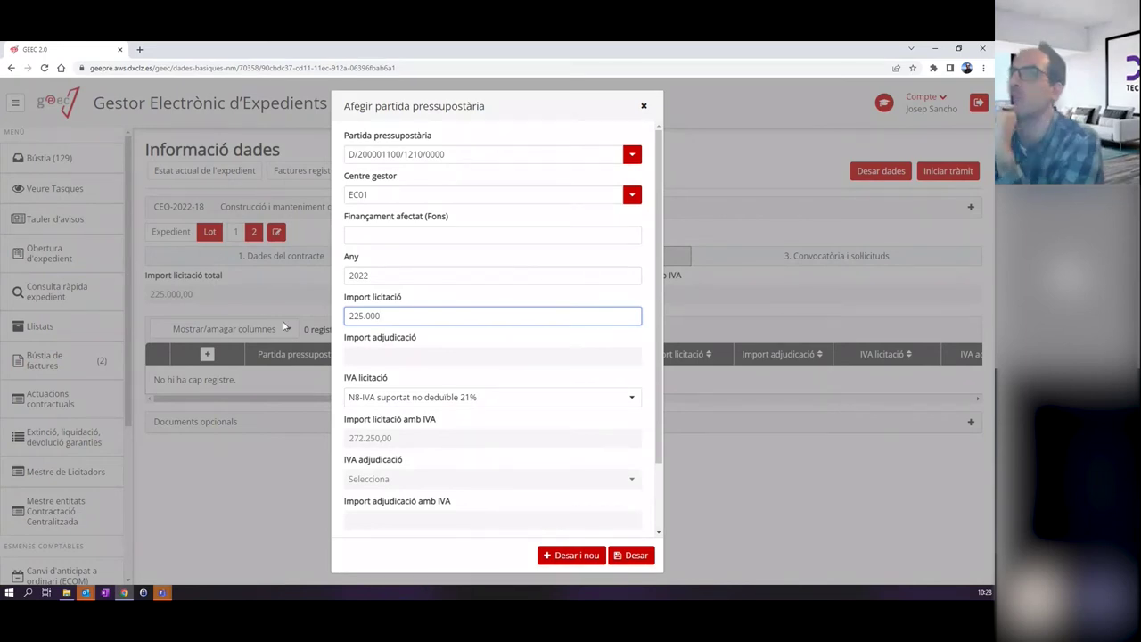
{"action": "left_click", "coordinate": [635, 555]}
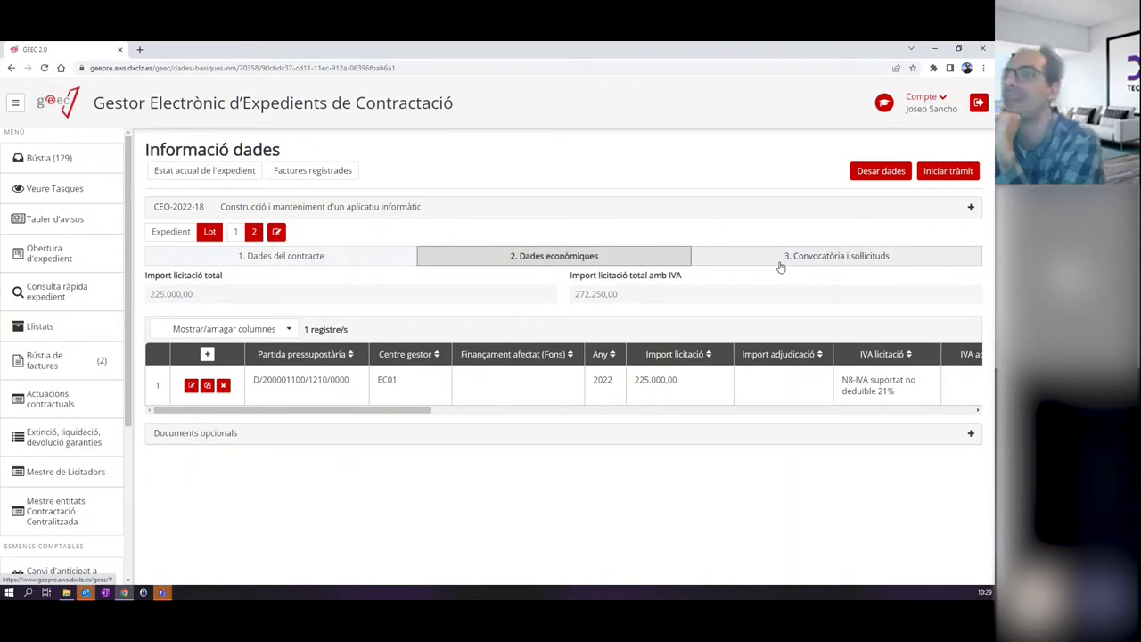
{"action": "left_click", "coordinate": [895, 174]}
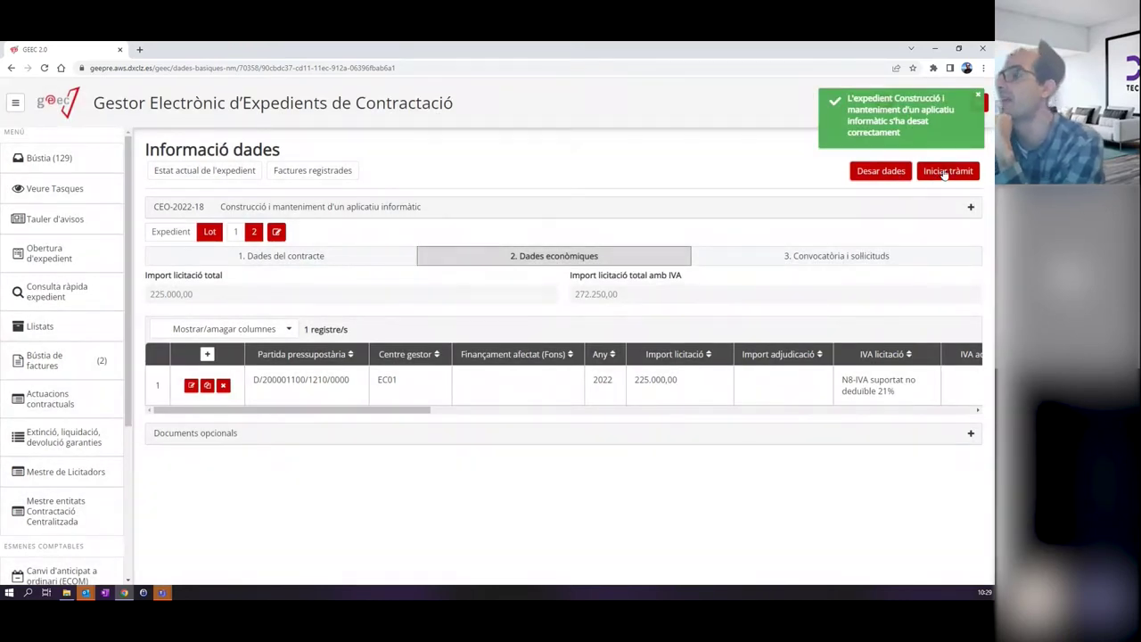
{"action": "left_click", "coordinate": [943, 175]}
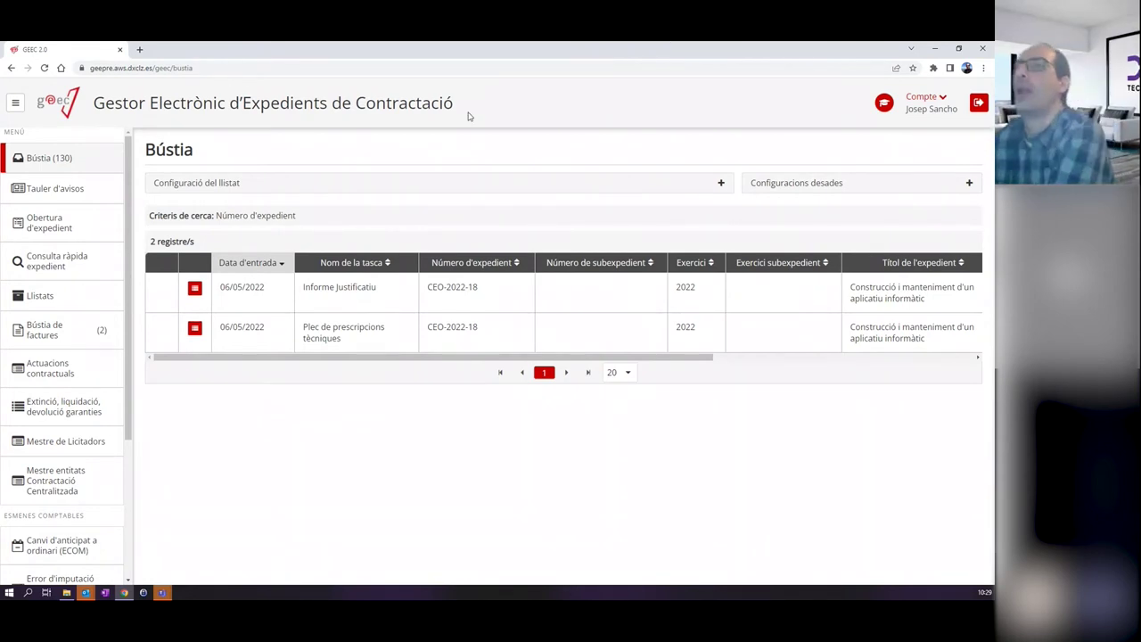
Check the file's processing tree, then return to the Bústia showing both new tasks.
{"action": "left_click", "coordinate": [195, 289]}
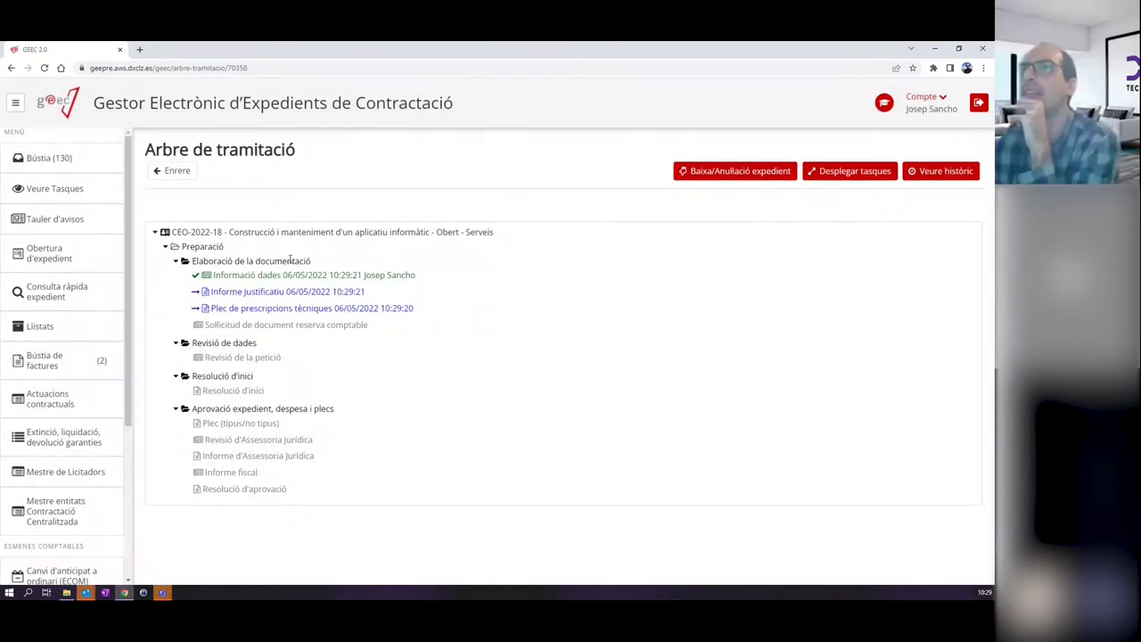
{"action": "left_click", "coordinate": [173, 171]}
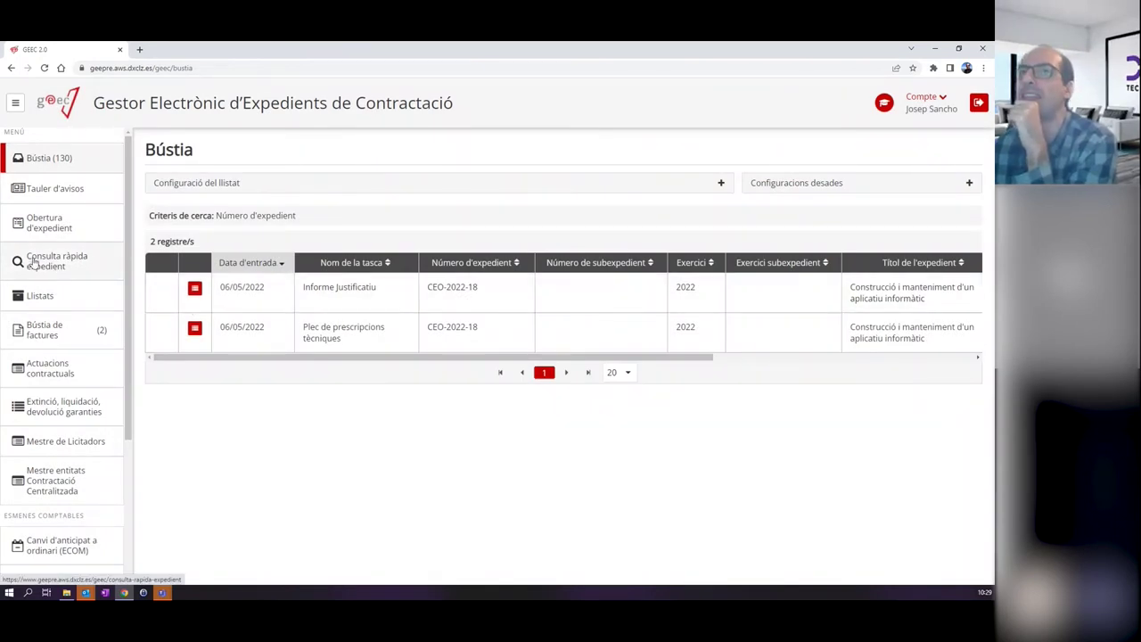
{"action": "left_click", "coordinate": [195, 290]}
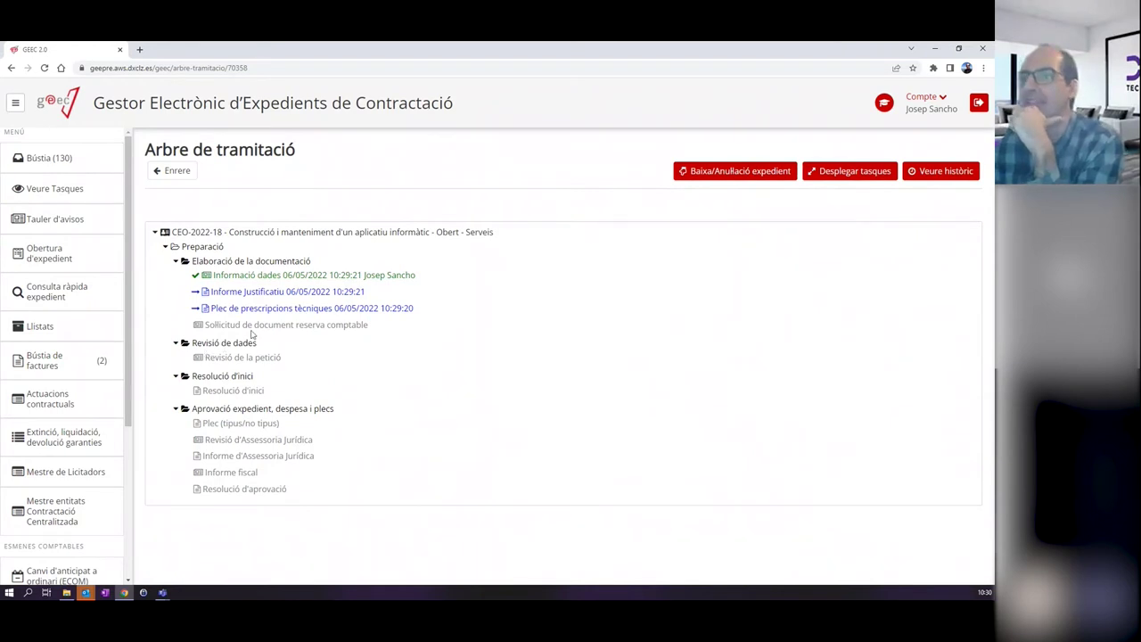
{"action": "left_click_drag", "start_coordinate": [180, 250], "coordinate": [254, 250]}
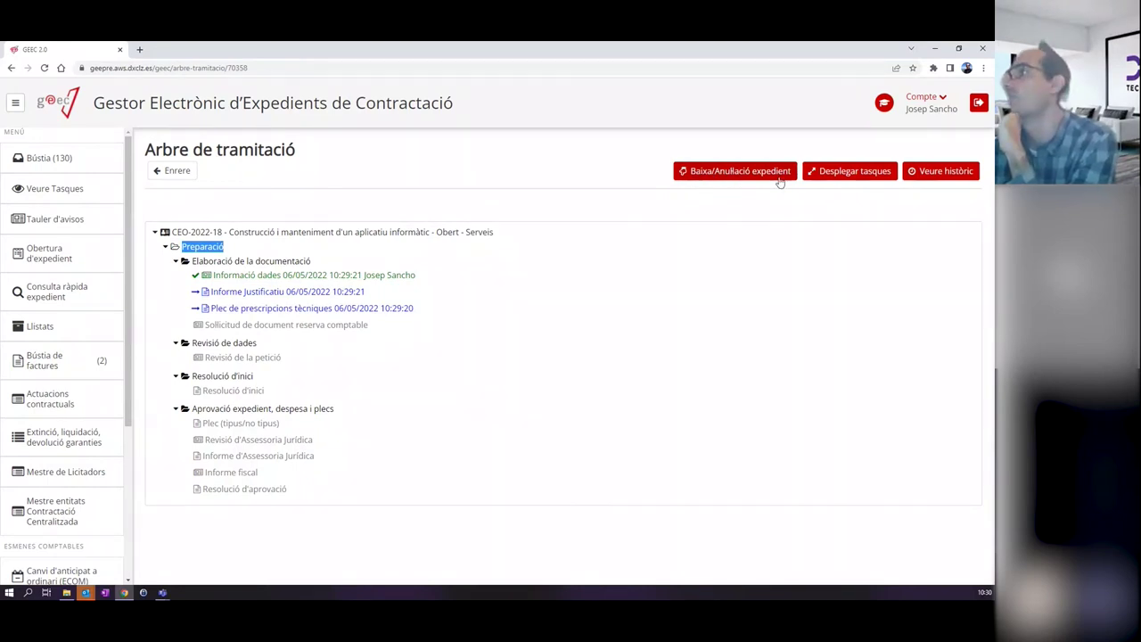
{"action": "left_click", "coordinate": [937, 175]}
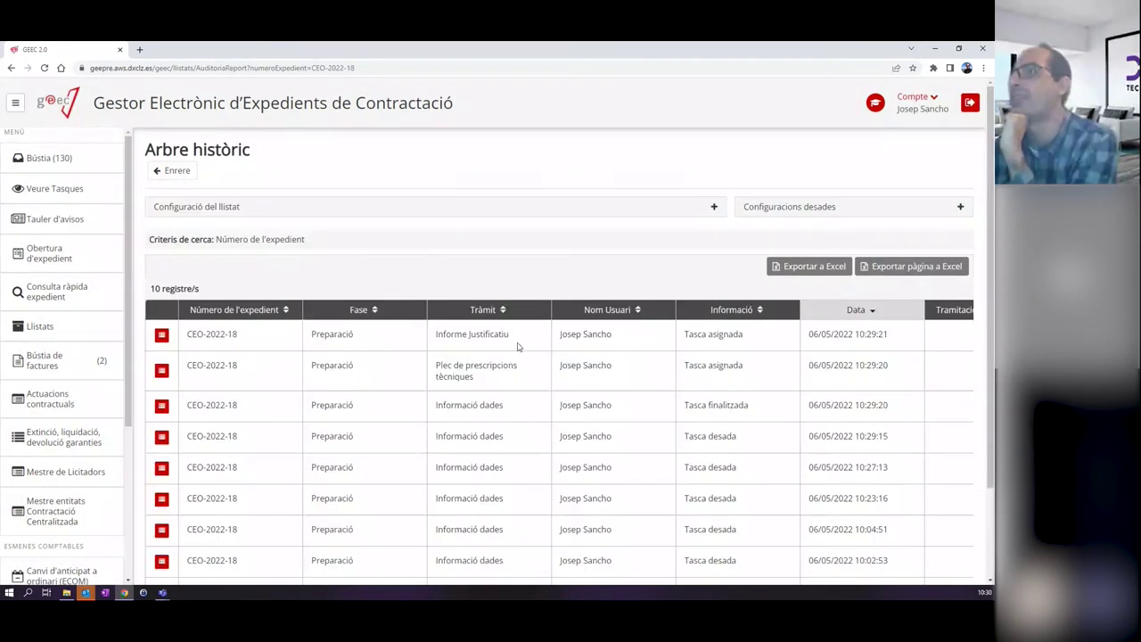
{"action": "scroll", "coordinate": [478, 420], "scroll_direction": "down", "scroll_amount": 3}
{"action": "scroll", "coordinate": [445, 415], "scroll_direction": "up", "scroll_amount": 3}
{"action": "left_click", "coordinate": [183, 175]}
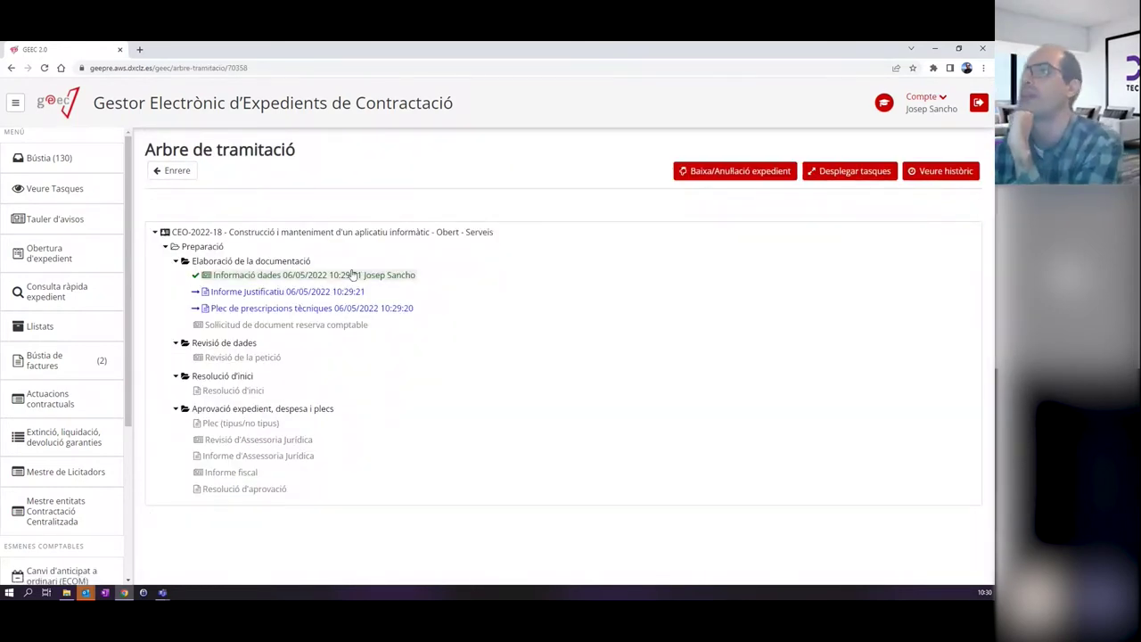
{"action": "left_click", "coordinate": [79, 158]}
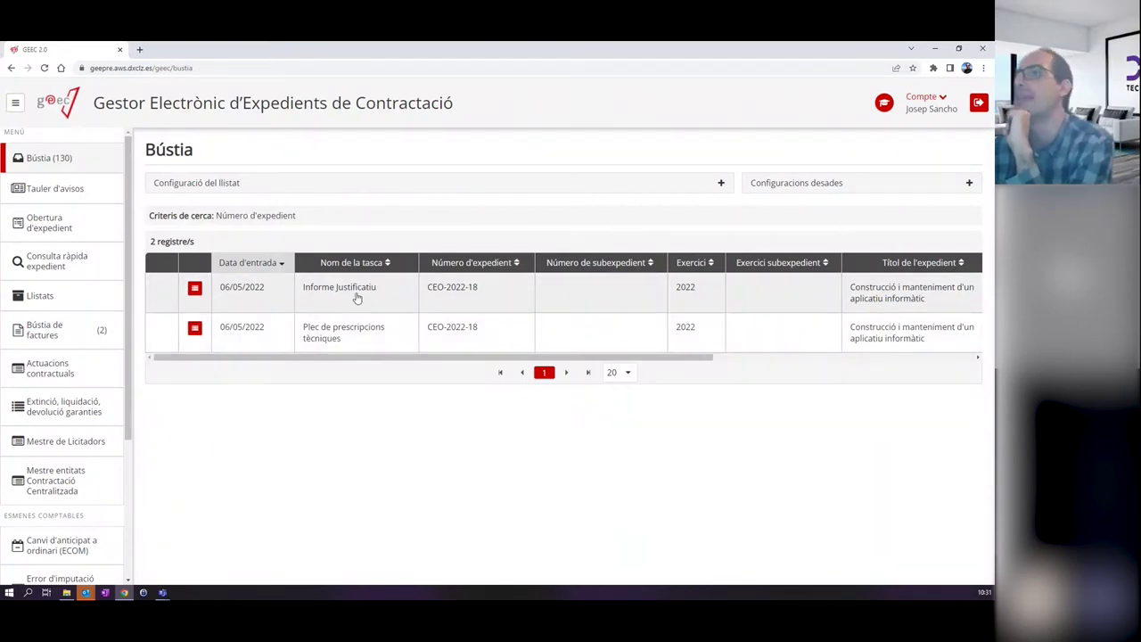
Open the Informe Justificatiu task and view the Dades expedient page for CEO-2022-18.
{"action": "left_click", "coordinate": [356, 298]}
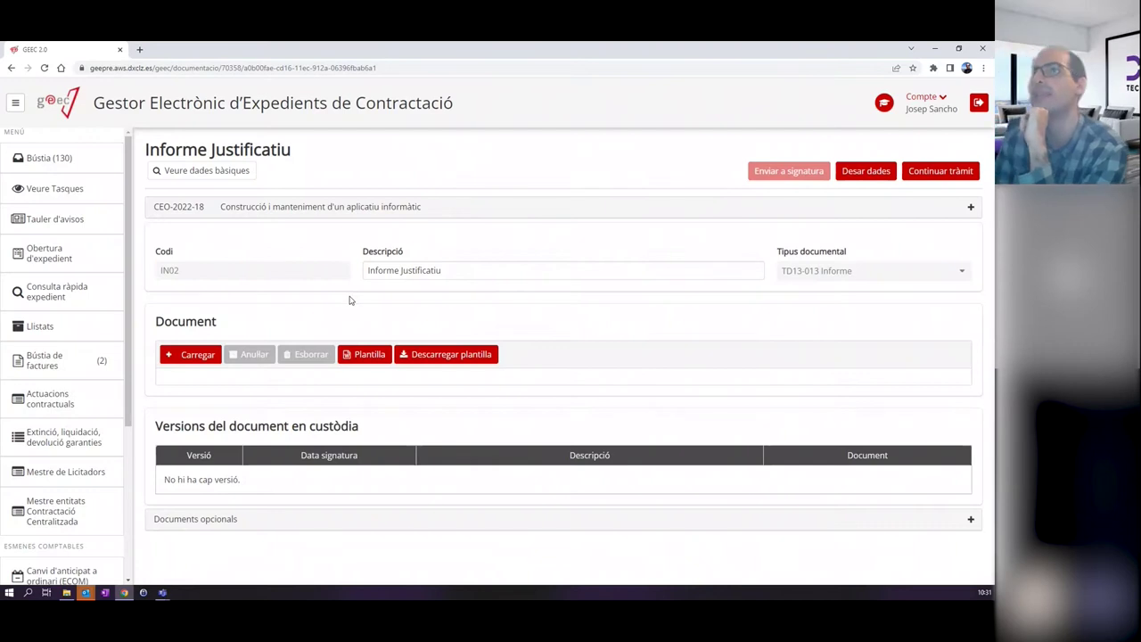
{"action": "left_click_drag", "start_coordinate": [303, 154], "coordinate": [146, 153]}
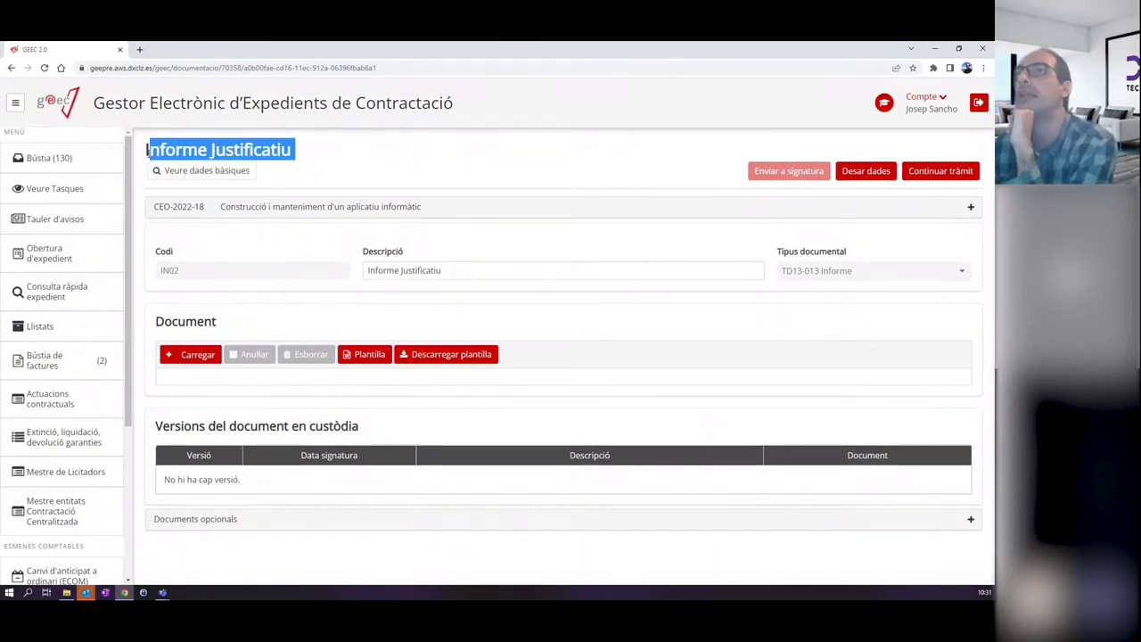
{"action": "left_click", "coordinate": [376, 165]}
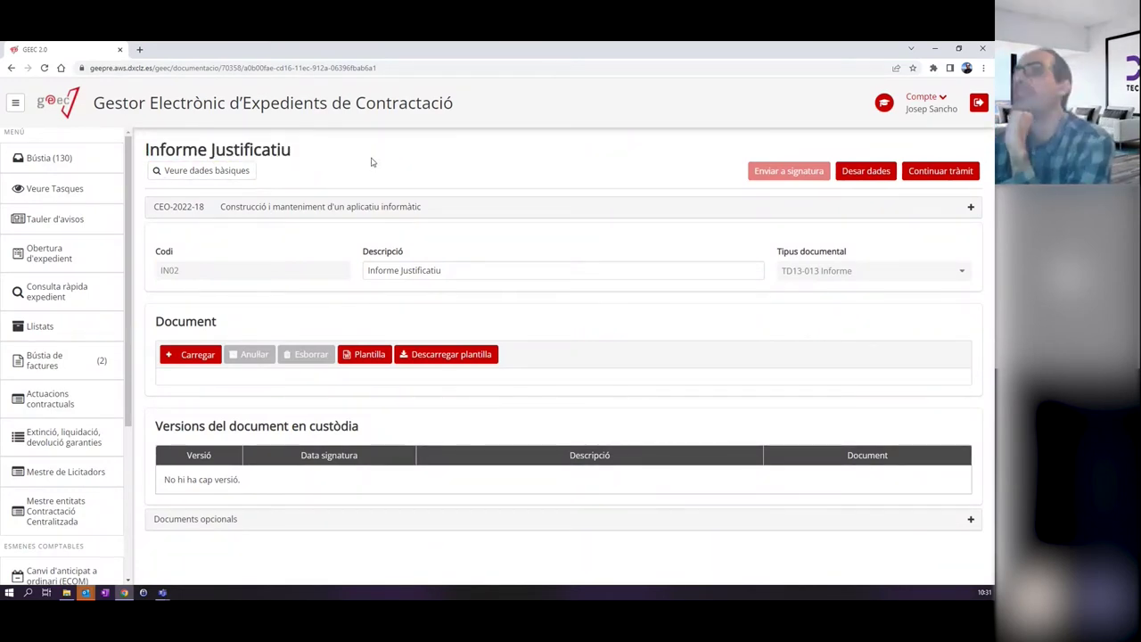
{"action": "left_click", "coordinate": [203, 171]}
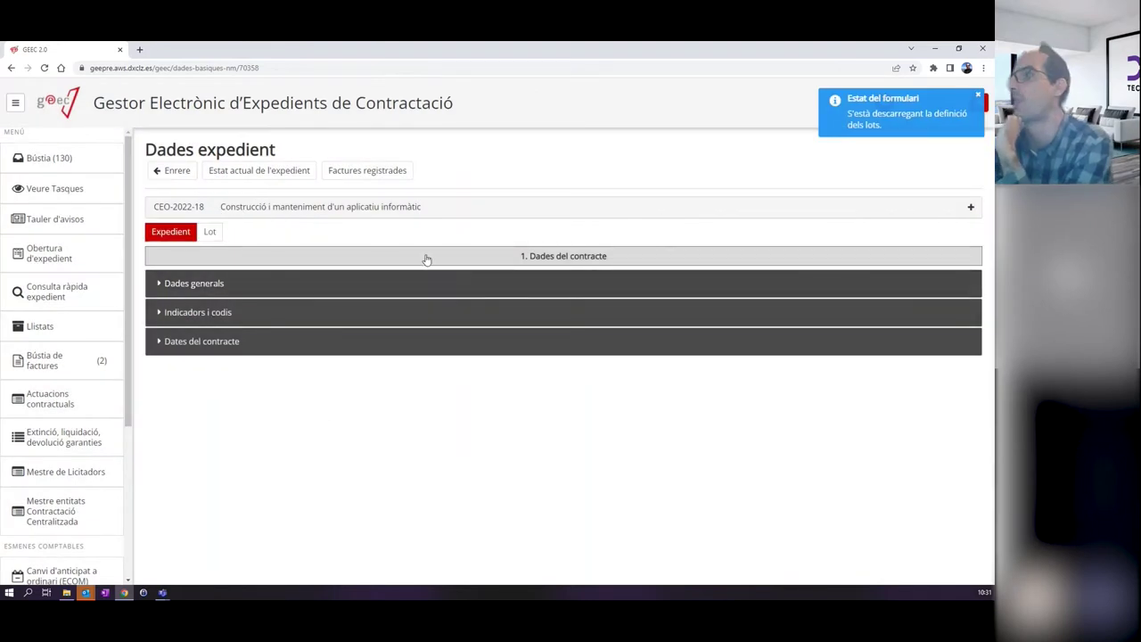
Check lot 1's Dades econòmiques budget line, then go back to the Informe Justificatiu task.
{"action": "left_click", "coordinate": [209, 232]}
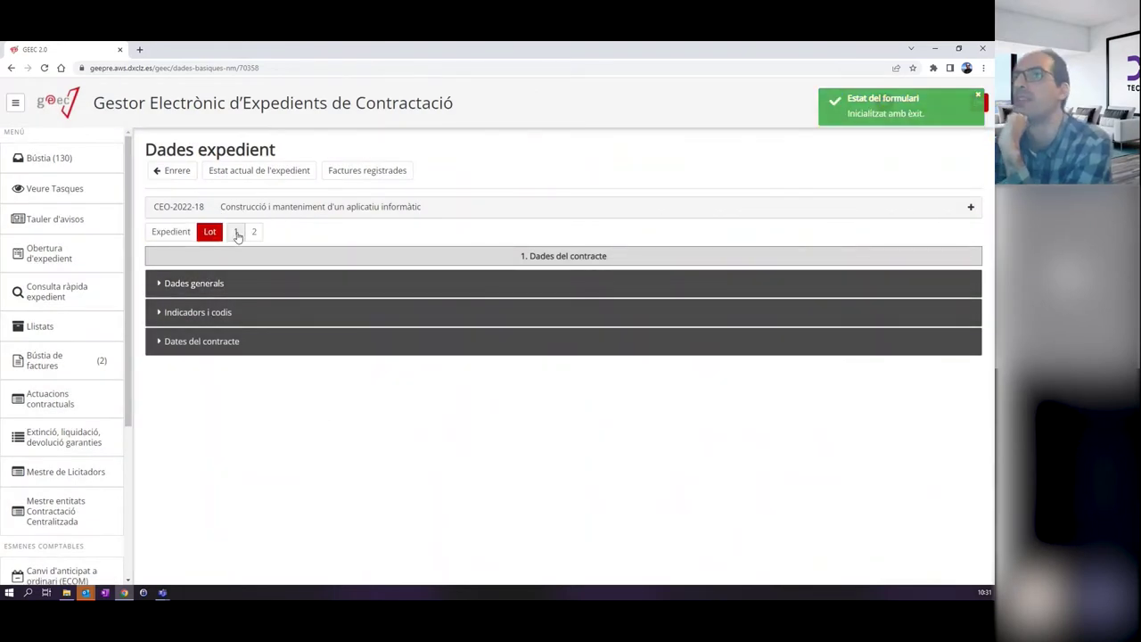
{"action": "left_click", "coordinate": [236, 234]}
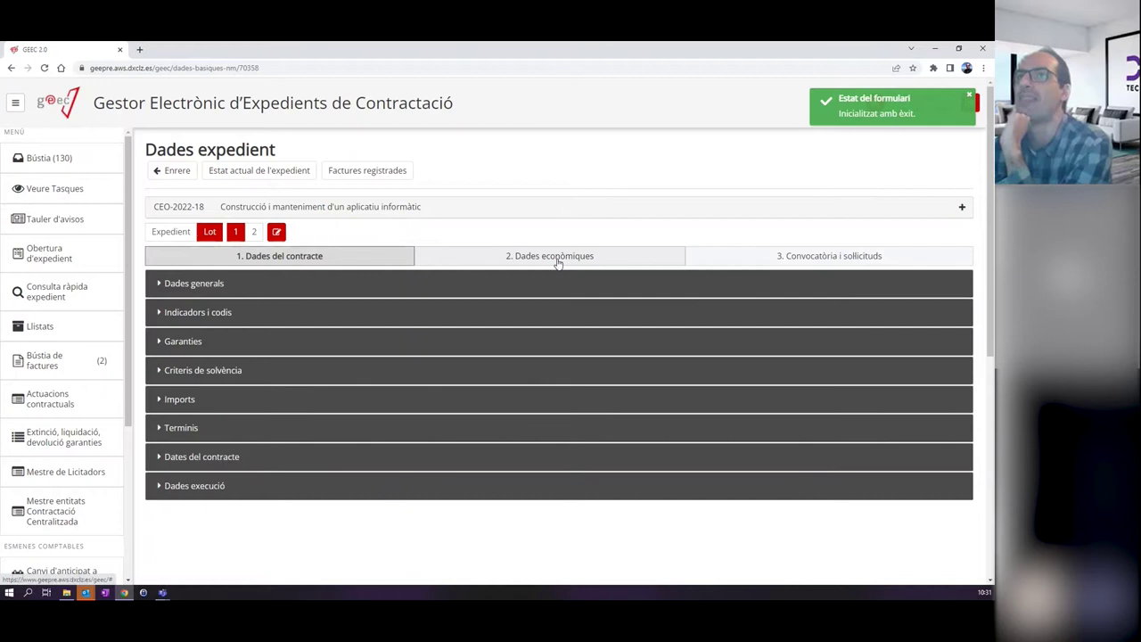
{"action": "left_click", "coordinate": [558, 261]}
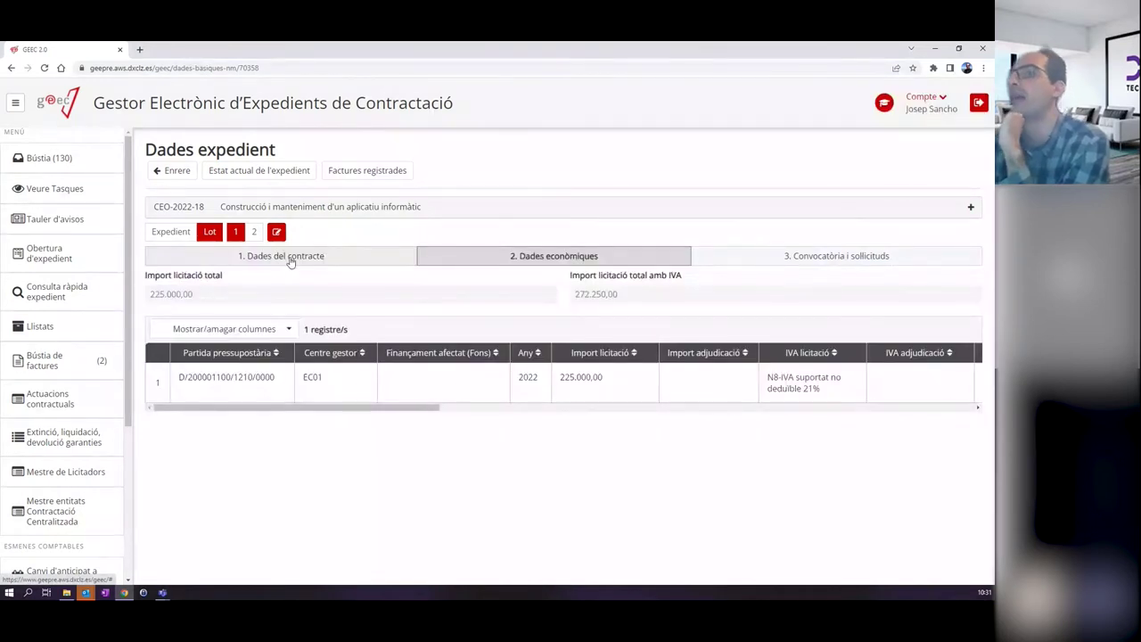
{"action": "left_click", "coordinate": [183, 172]}
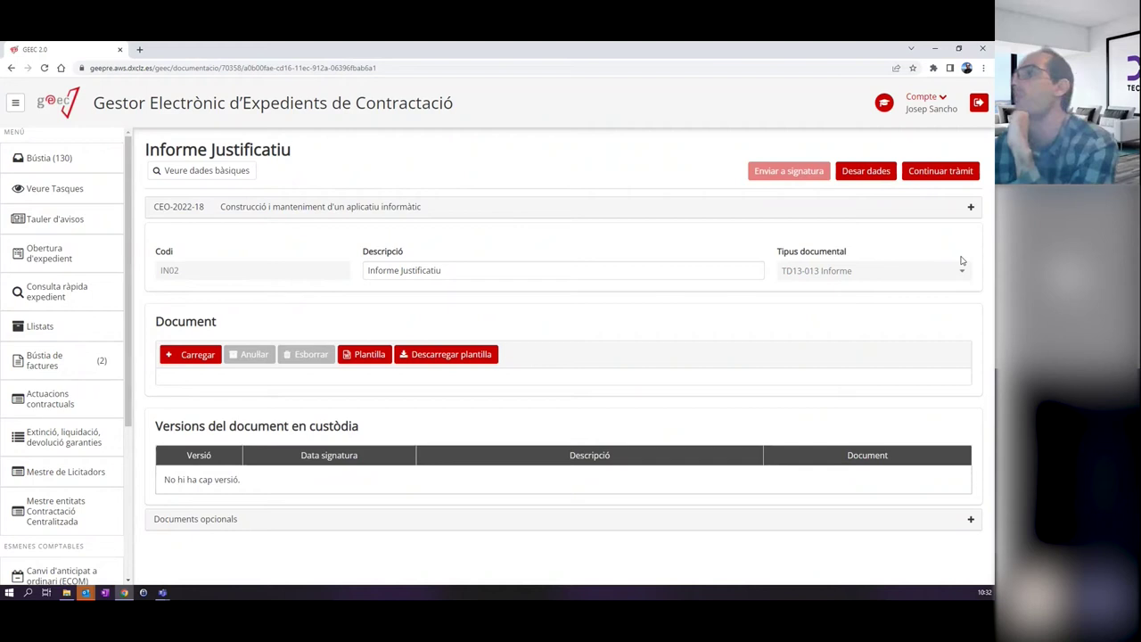
Set the report's Descripció to 'Informe de la necessitat de contractar' and save the data.
{"action": "left_click", "coordinate": [526, 269]}
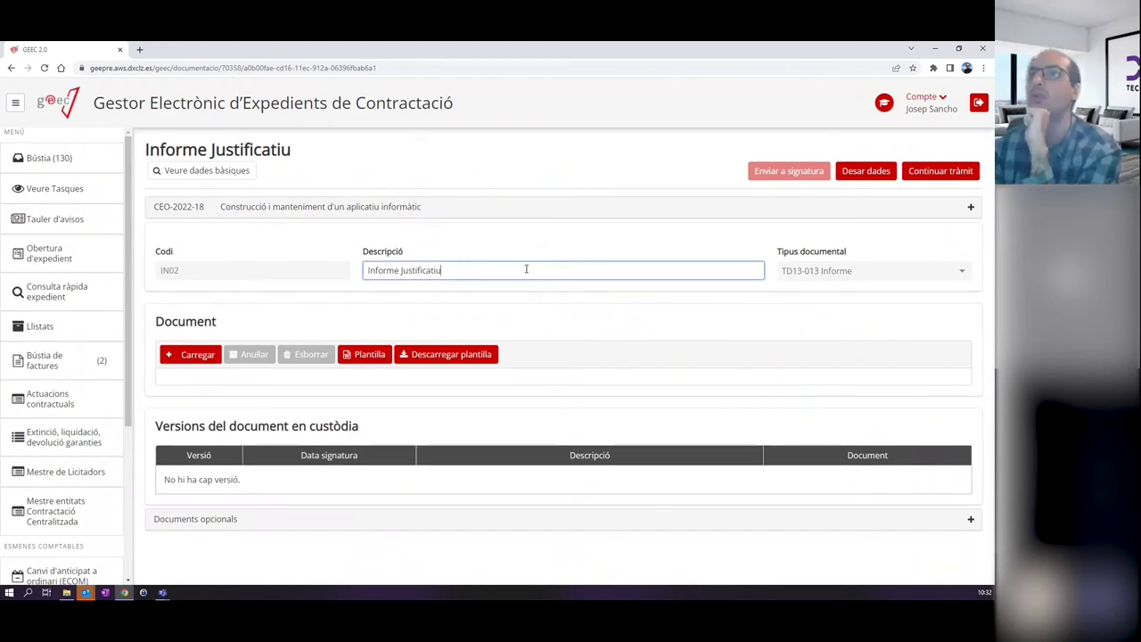
{"action": "key", "text": "BackSpace"}
{"action": "key", "text": "BackSpace"}
{"action": "key", "text": "BackSpace"}
{"action": "key", "text": "BackSpace"}
{"action": "key", "text": "BackSpace"}
{"action": "key", "text": "BackSpace"}
{"action": "key", "text": "BackSpace"}
{"action": "key", "text": "BackSpace"}
{"action": "key", "text": "BackSpace"}
{"action": "key", "text": "BackSpace"}
{"action": "key", "text": "BackSpace"}
{"action": "key", "text": "BackSpace"}
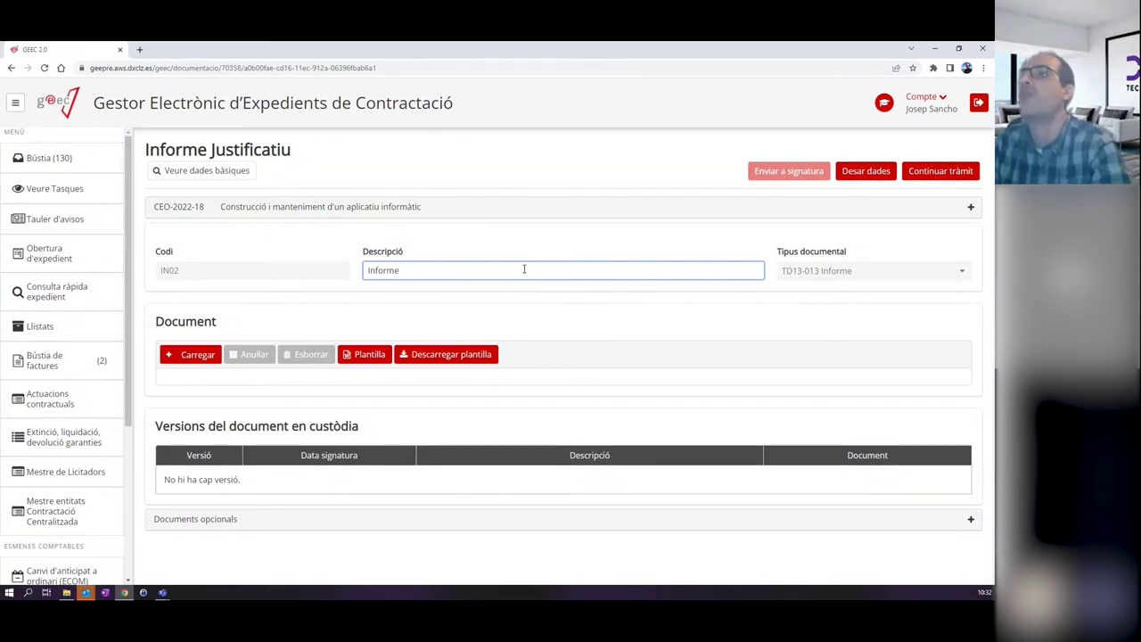
{"action": "type", "text": "d"}
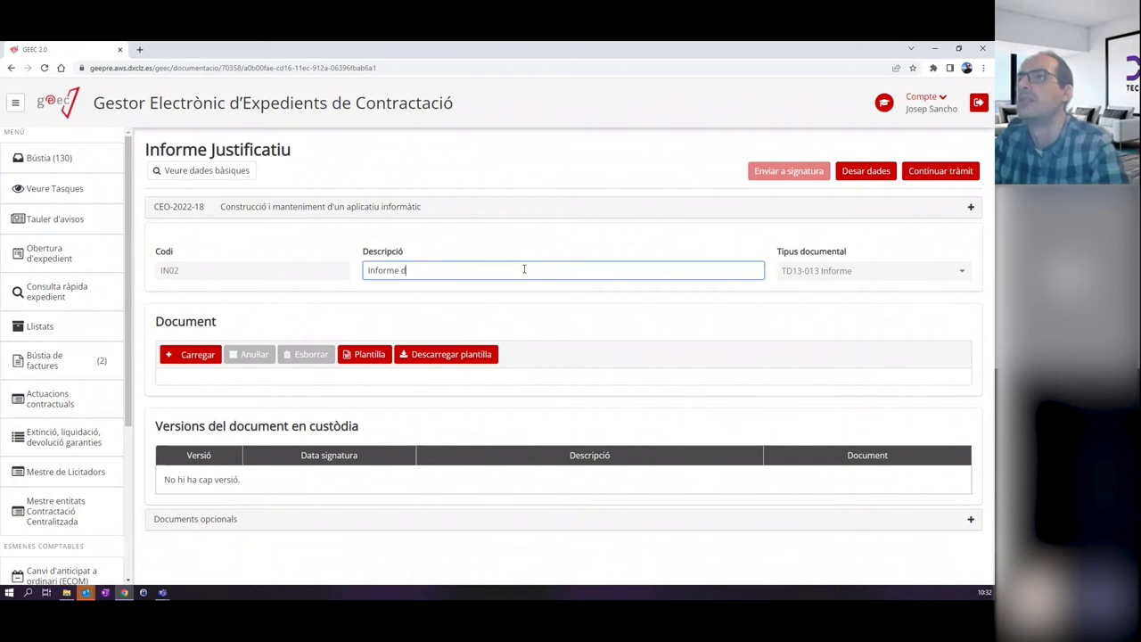
{"action": "type", "text": "e la necessitat de contractar"}
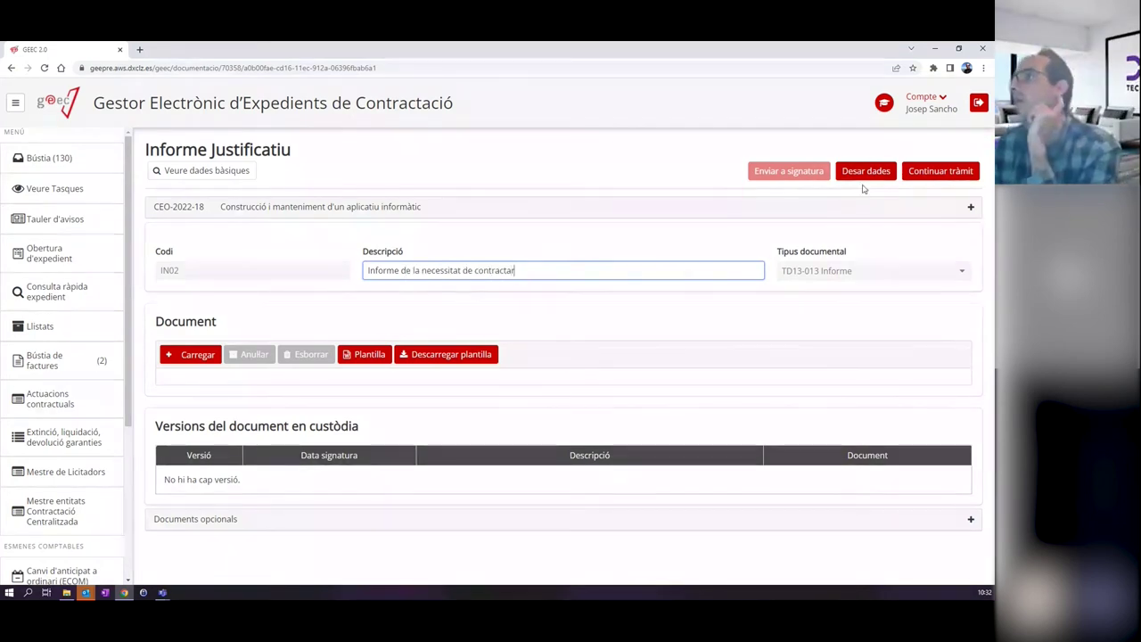
{"action": "left_click", "coordinate": [863, 173]}
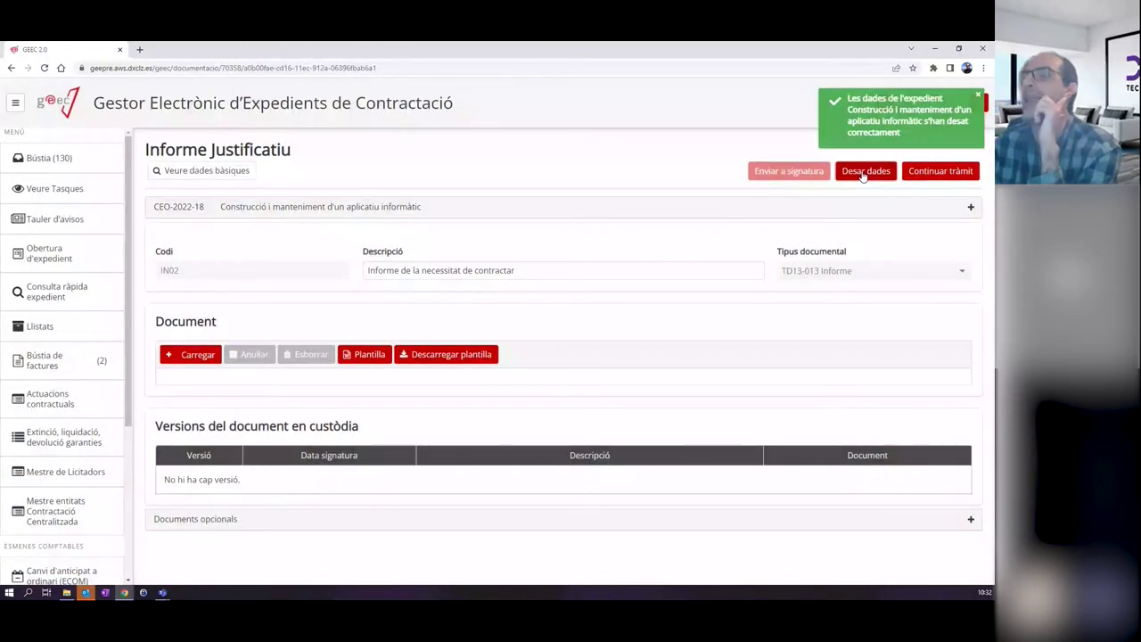
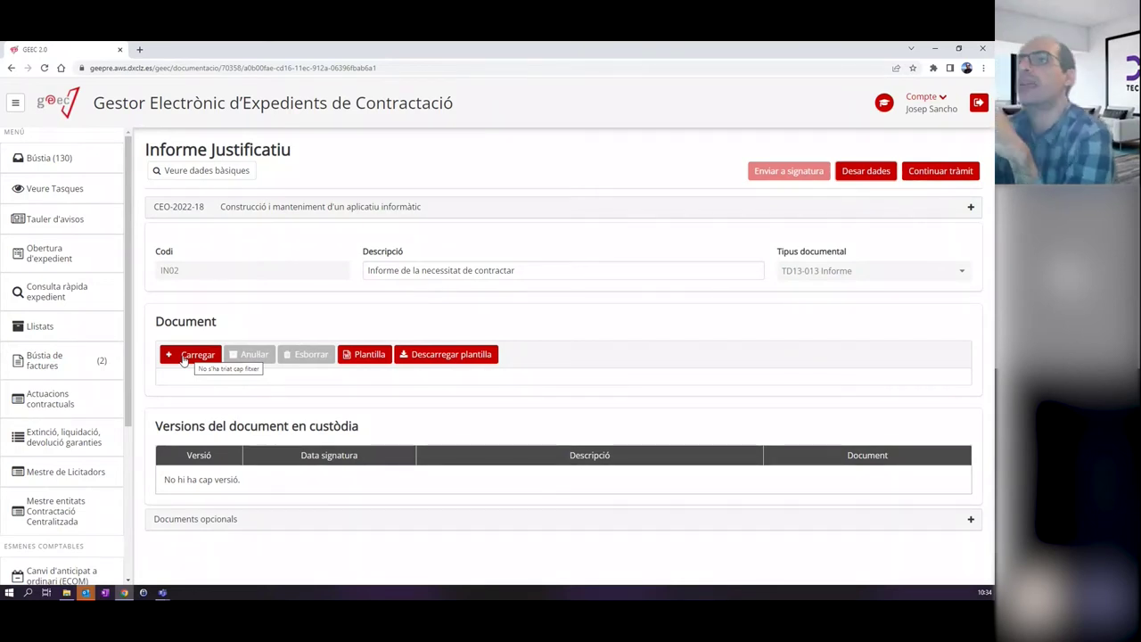
Generate the Informe Justificatiu document template and open it in Word.
{"action": "left_click", "coordinate": [365, 356]}
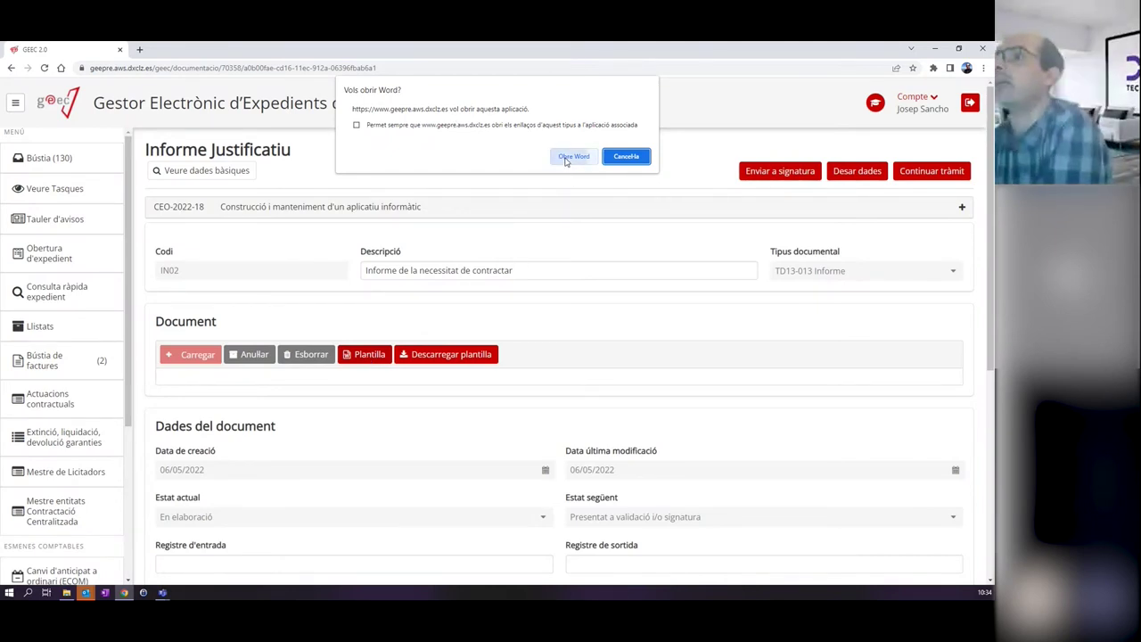
{"action": "left_click", "coordinate": [565, 160]}
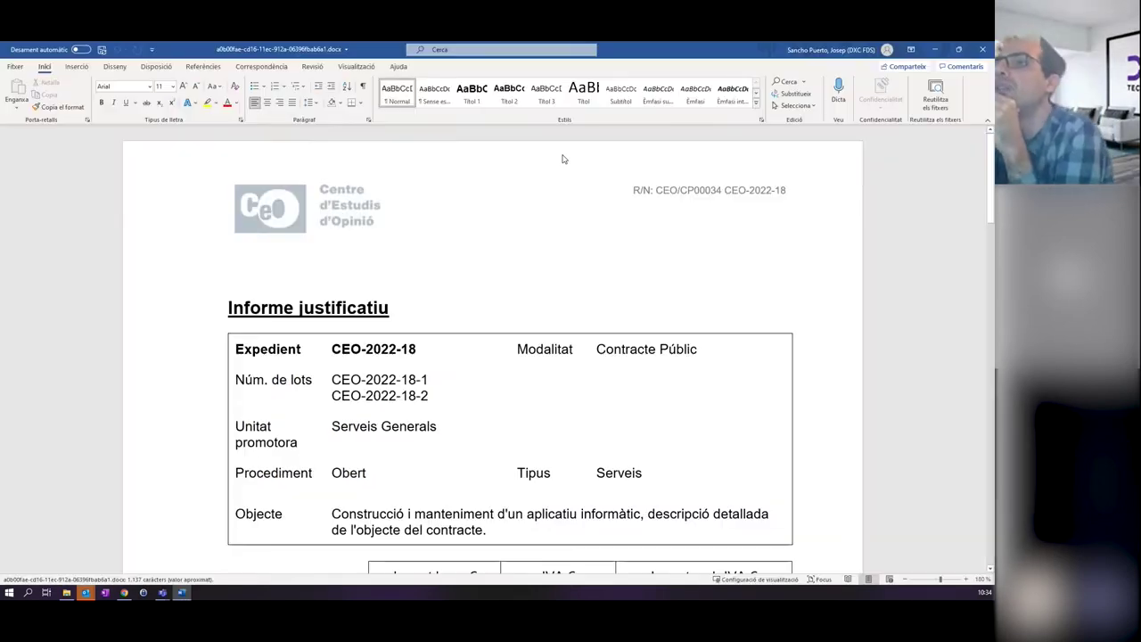
{"action": "scroll", "coordinate": [410, 399], "scroll_direction": "down", "scroll_amount": 8}
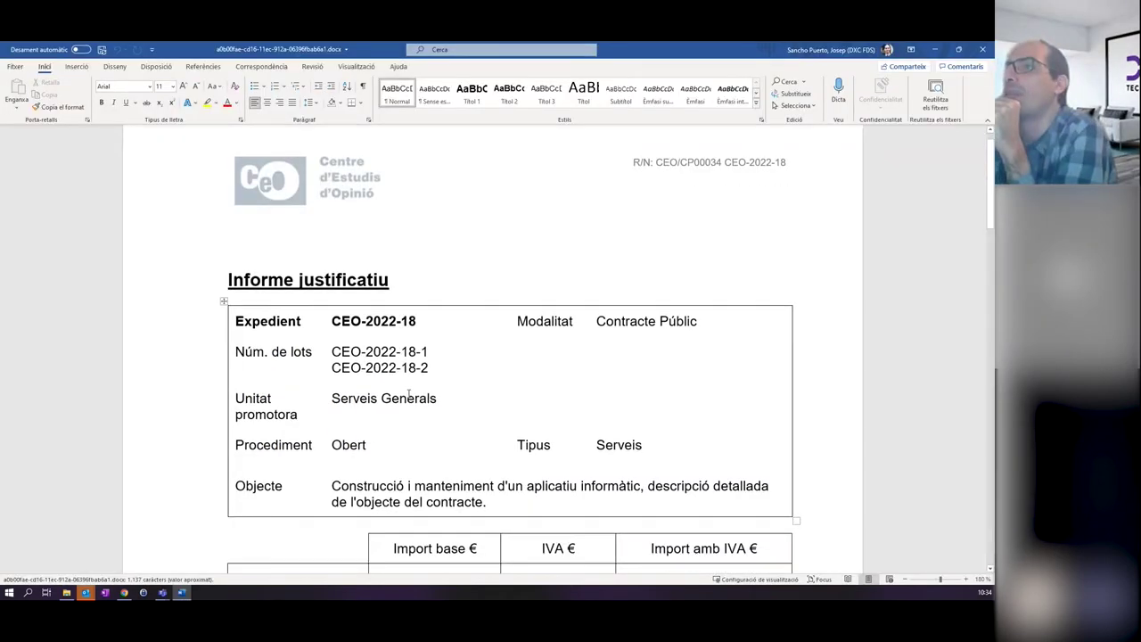
{"action": "scroll", "coordinate": [401, 370], "scroll_direction": "up", "scroll_amount": 5}
{"action": "scroll", "coordinate": [401, 369], "scroll_direction": "up", "scroll_amount": 3}
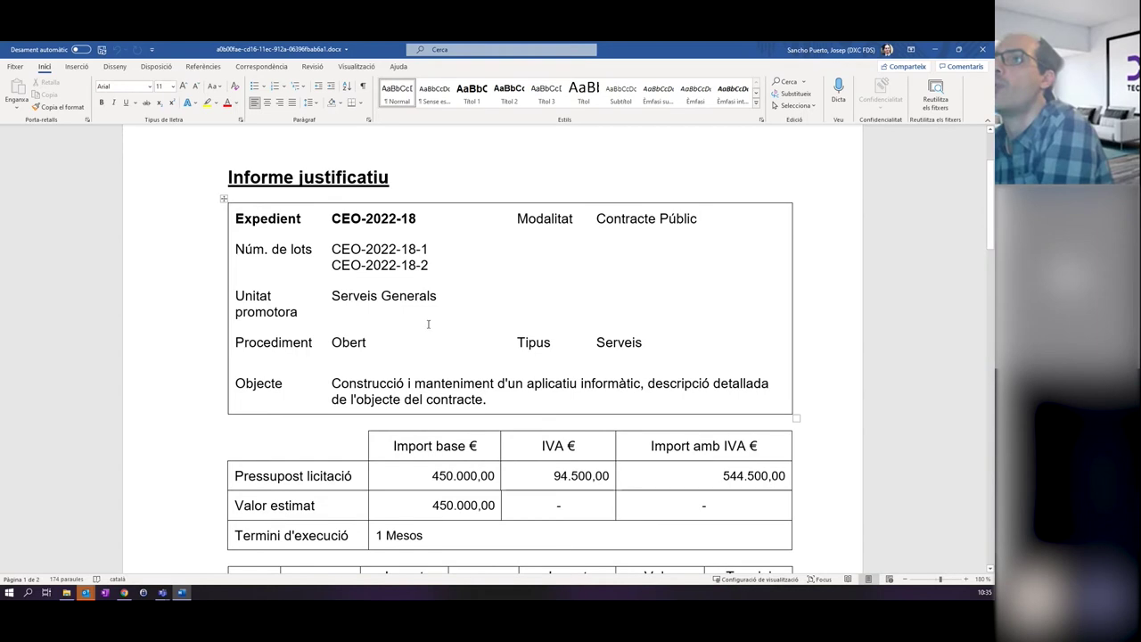
{"action": "scroll", "coordinate": [428, 325], "scroll_direction": "down", "scroll_amount": 10}
{"action": "scroll", "coordinate": [427, 329], "scroll_direction": "up", "scroll_amount": 15}
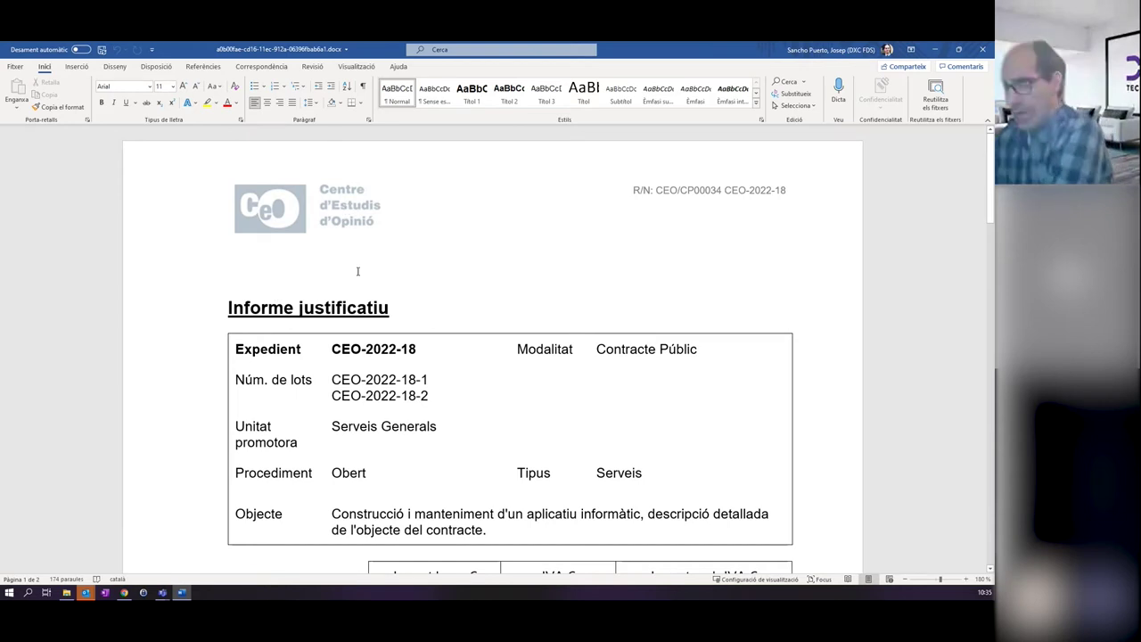
{"action": "mouse_move", "coordinate": [991, 133]}
{"action": "left_mouse_down"}
{"action": "mouse_move", "coordinate": [992, 152]}
{"action": "mouse_move", "coordinate": [991, 134]}
{"action": "left_mouse_up"}
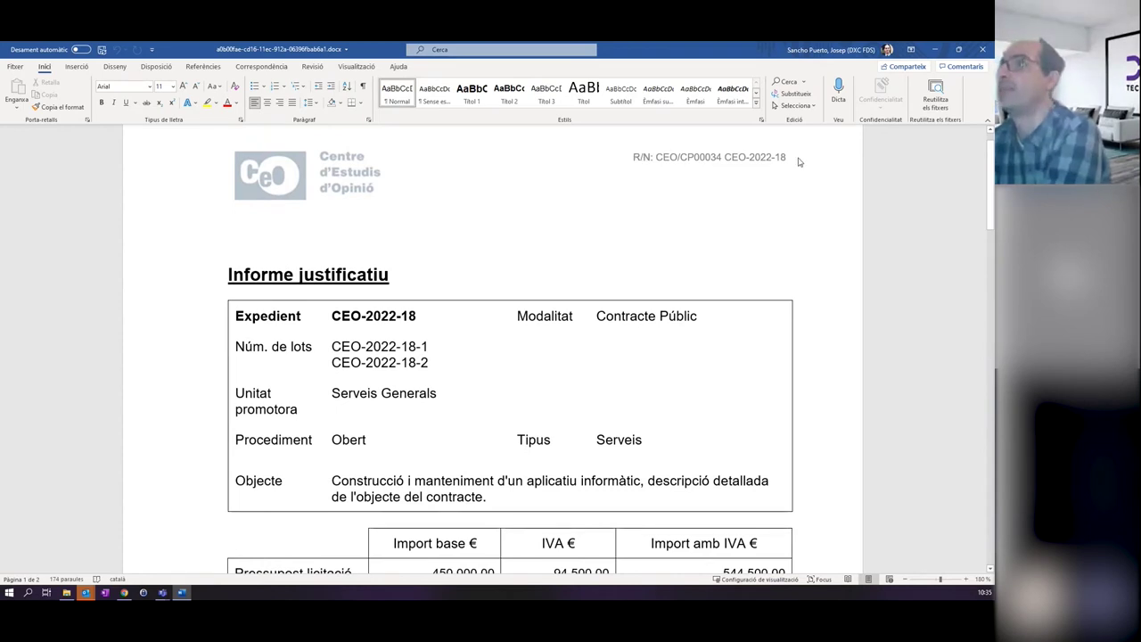
{"action": "mouse_move", "coordinate": [992, 156]}
{"action": "left_mouse_down"}
{"action": "mouse_move", "coordinate": [992, 145]}
{"action": "mouse_move", "coordinate": [992, 164]}
{"action": "left_mouse_up"}
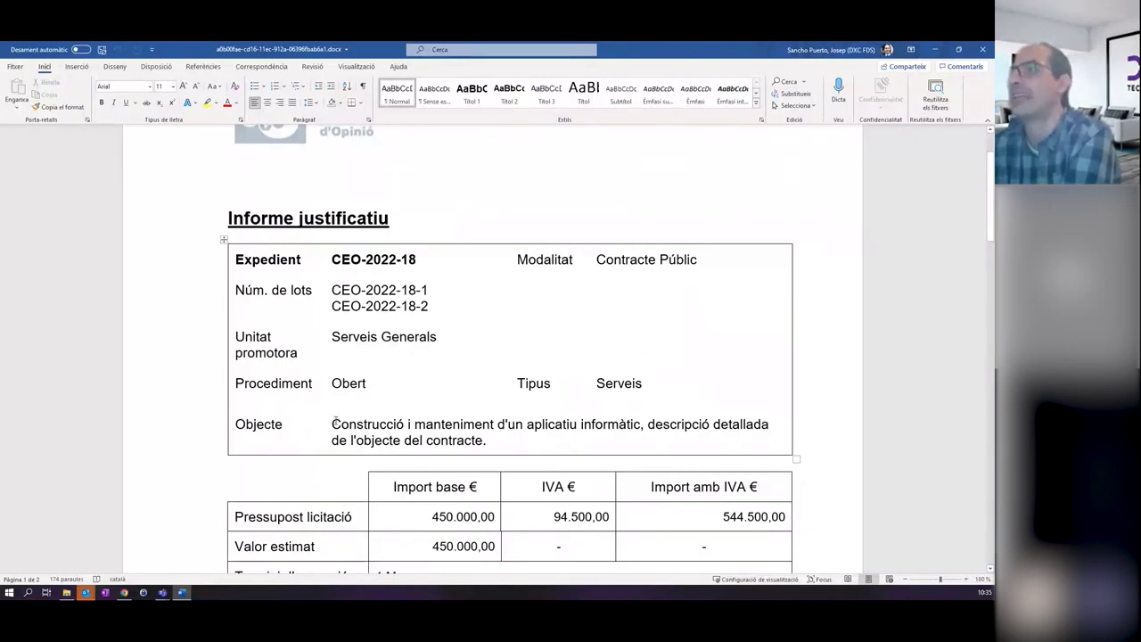
{"action": "left_click_drag", "start_coordinate": [334, 424], "coordinate": [487, 441]}
{"action": "scroll", "coordinate": [401, 381], "scroll_direction": "down", "scroll_amount": 3}
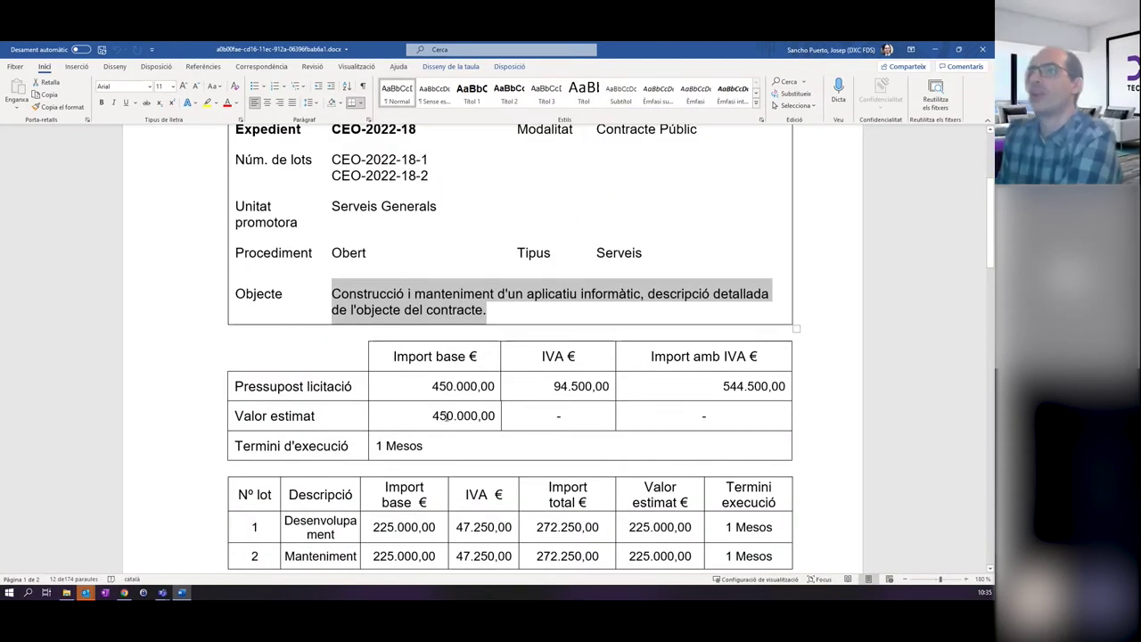
{"action": "scroll", "coordinate": [375, 419], "scroll_direction": "down", "scroll_amount": 4}
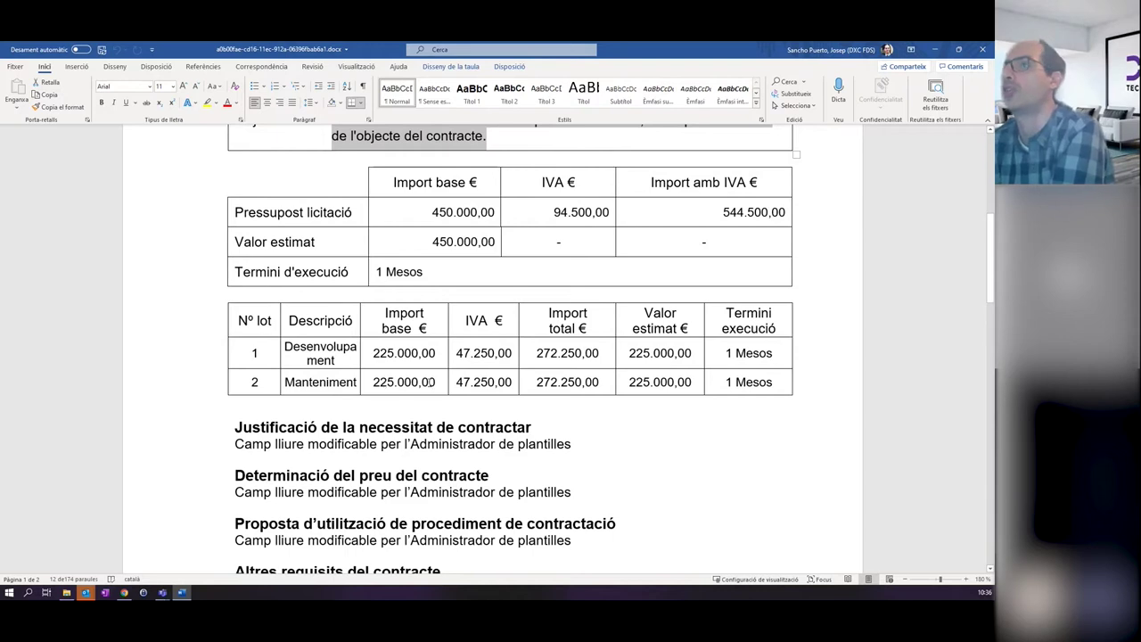
{"action": "scroll", "coordinate": [448, 299], "scroll_direction": "up", "scroll_amount": 2}
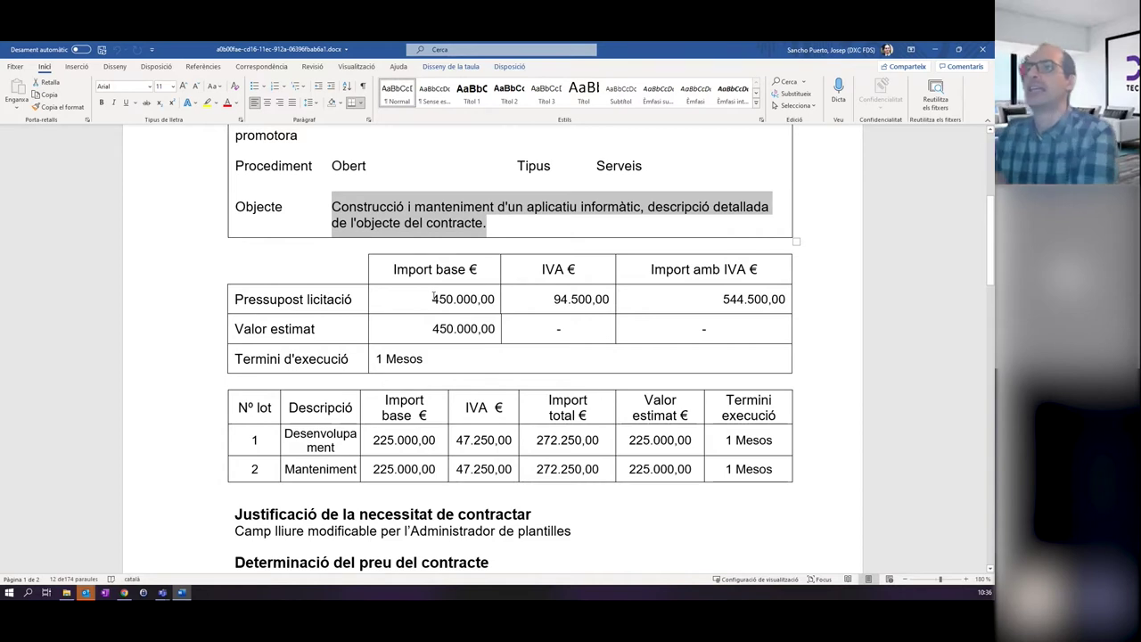
{"action": "double_click", "coordinate": [434, 298]}
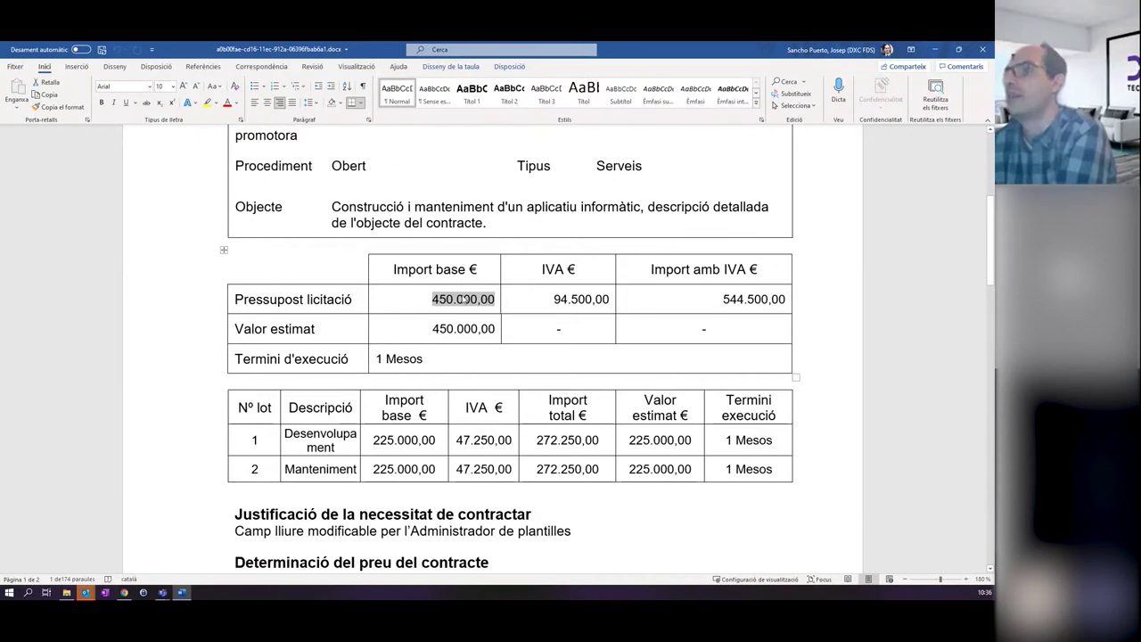
{"action": "scroll", "coordinate": [463, 300], "scroll_direction": "down", "scroll_amount": 5}
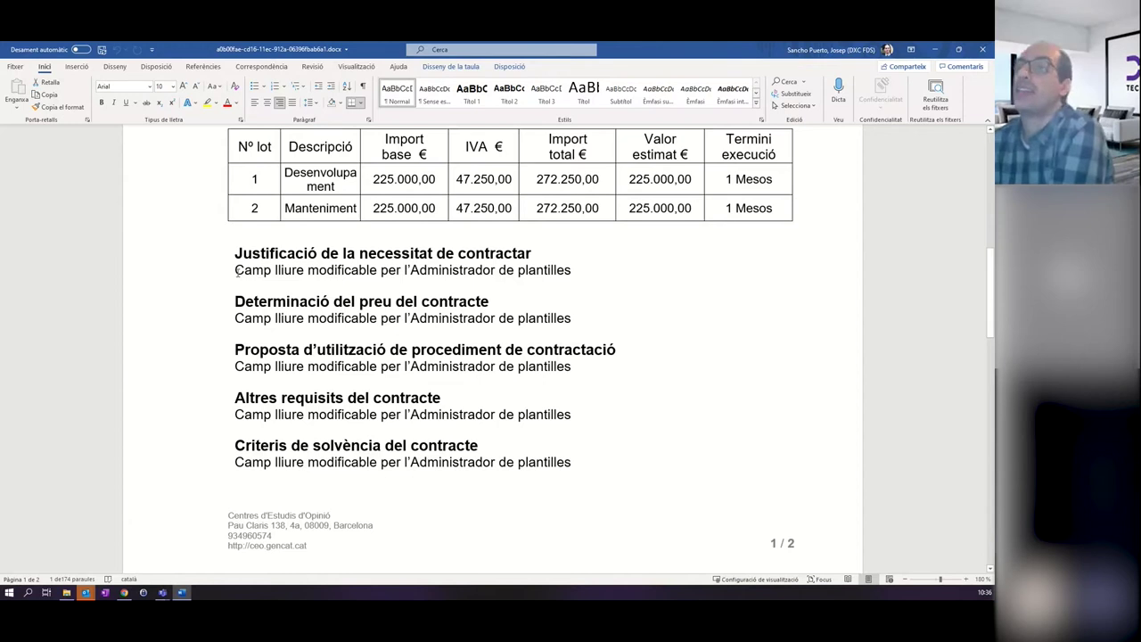
Replace the Justificació placeholder line with 'El text de la justificació.'.
{"action": "left_click", "coordinate": [238, 271]}
{"action": "left_click", "coordinate": [254, 274]}
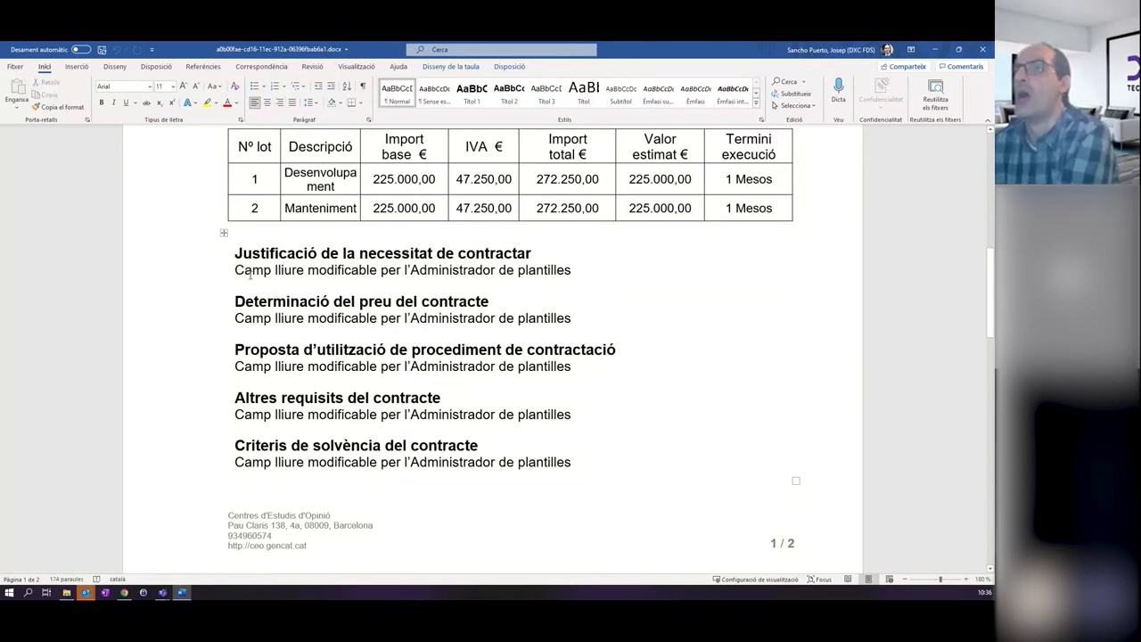
{"action": "left_click_drag", "start_coordinate": [235, 270], "coordinate": [642, 291]}
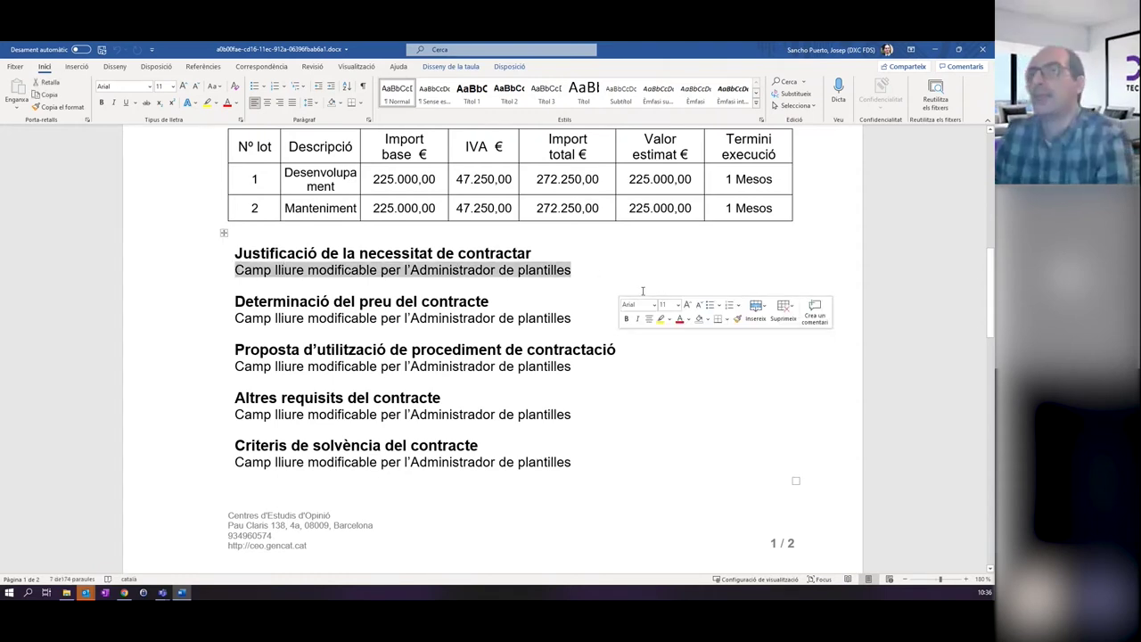
{"action": "type", "text": "El text de la"}
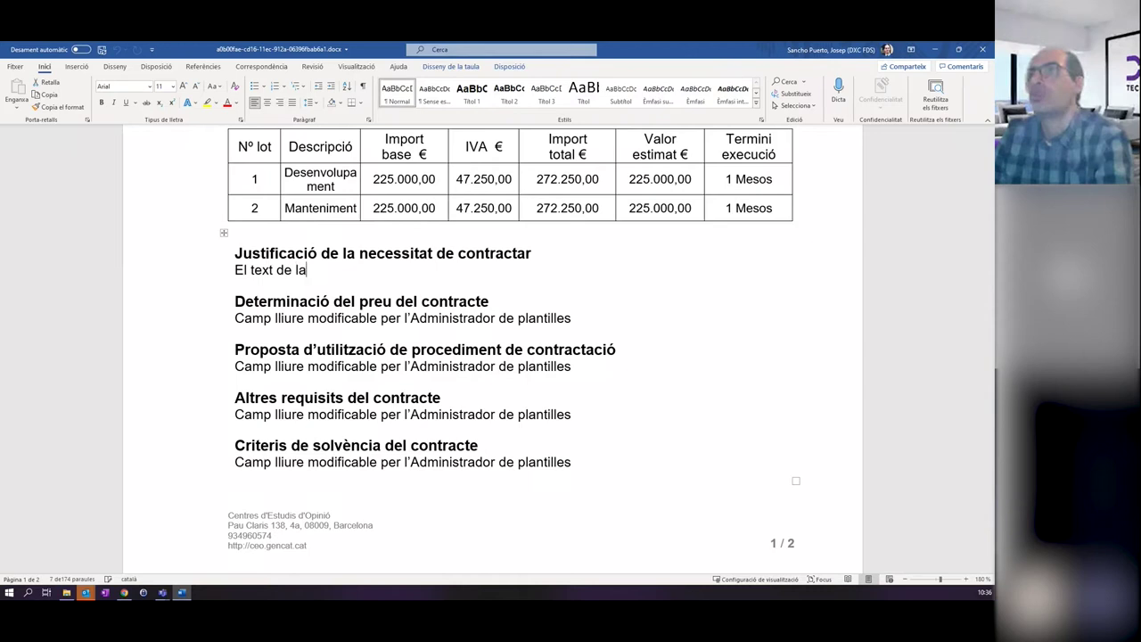
{"action": "type", "text": " justificació."}
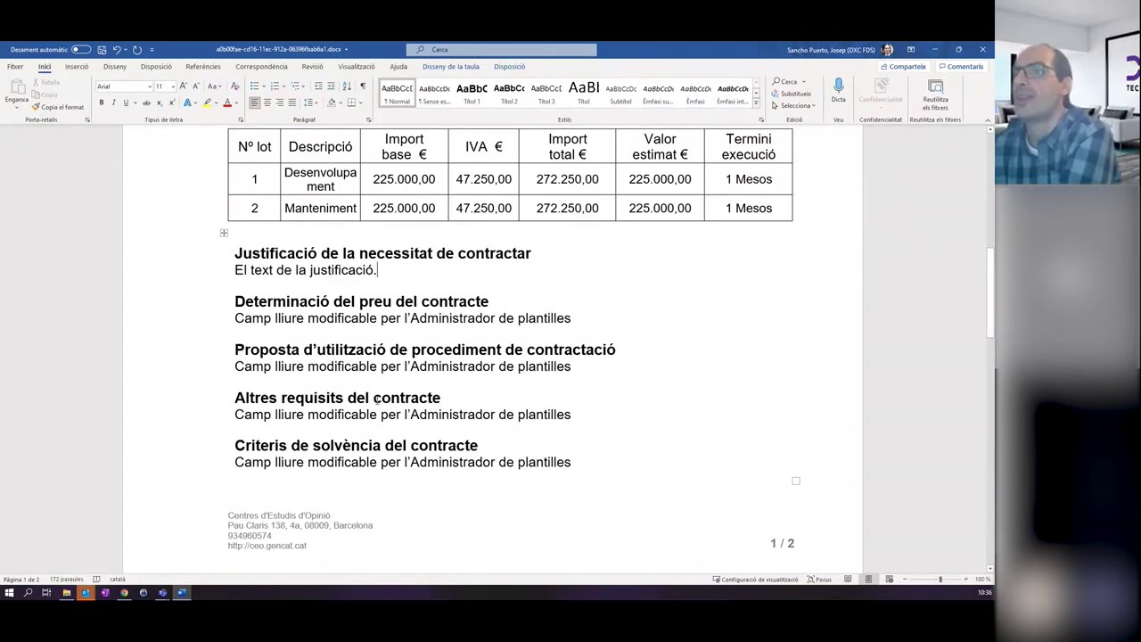
Review the budget table and signature lines through page 2, then save the report.
{"action": "scroll", "coordinate": [479, 472], "scroll_direction": "down", "scroll_amount": 3}
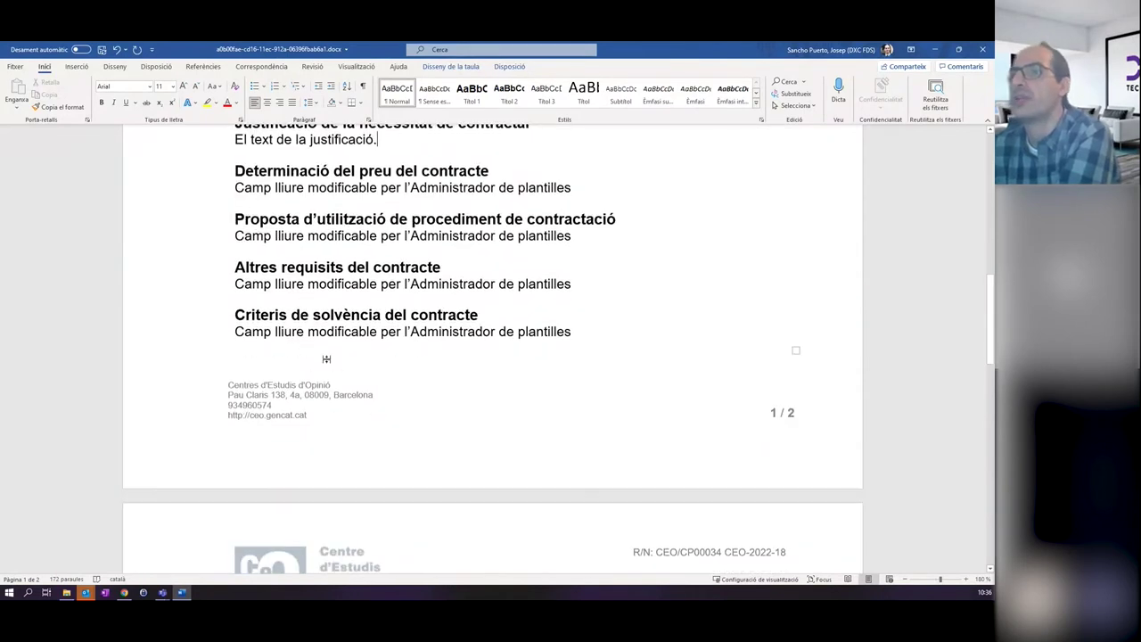
{"action": "scroll", "coordinate": [410, 365], "scroll_direction": "down", "scroll_amount": 3}
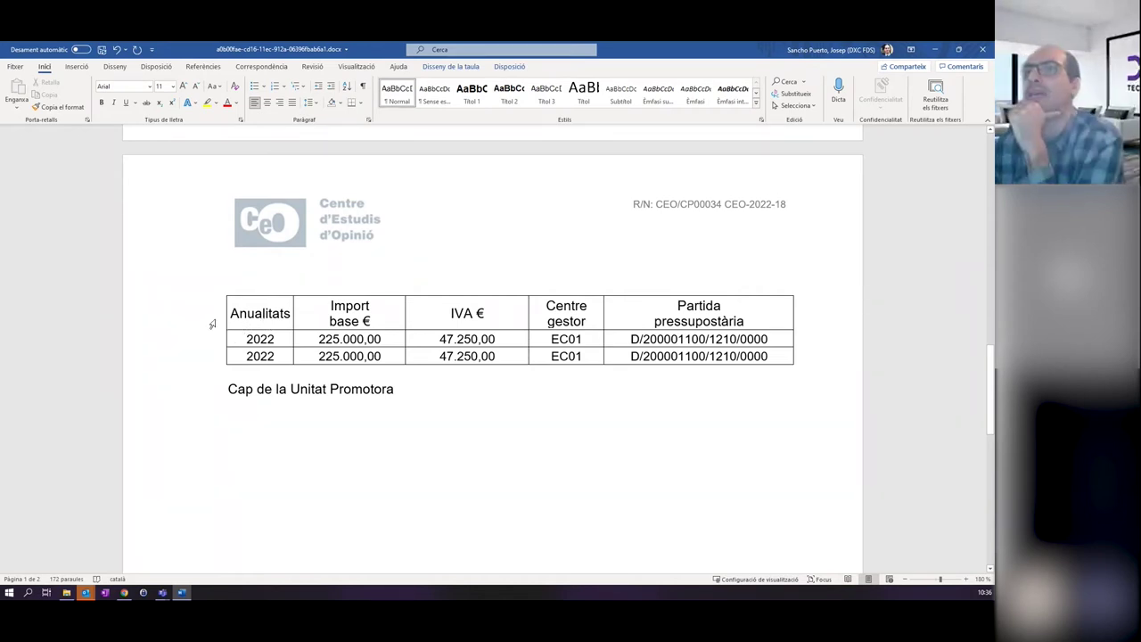
{"action": "left_click_drag", "start_coordinate": [212, 324], "coordinate": [226, 360]}
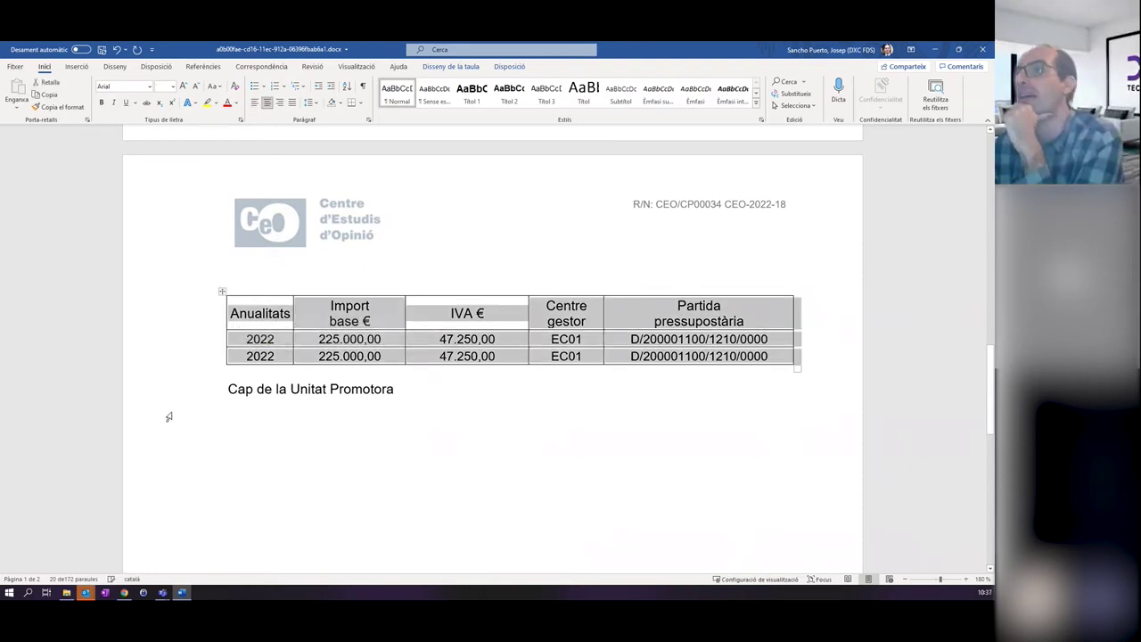
{"action": "left_click", "coordinate": [200, 427]}
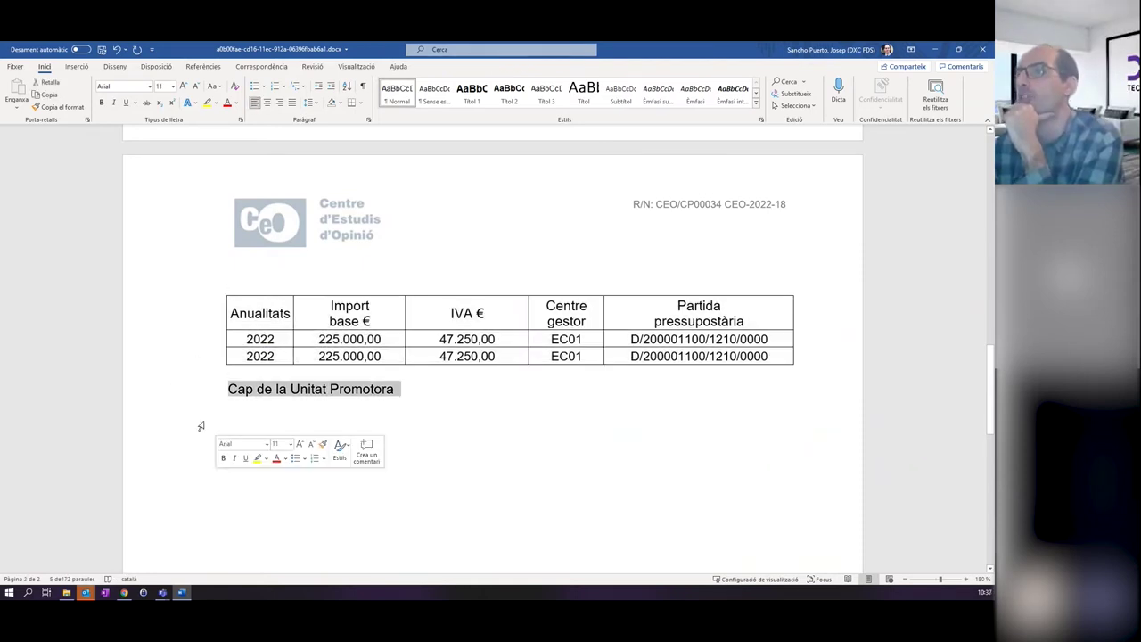
{"action": "left_click", "coordinate": [196, 316]}
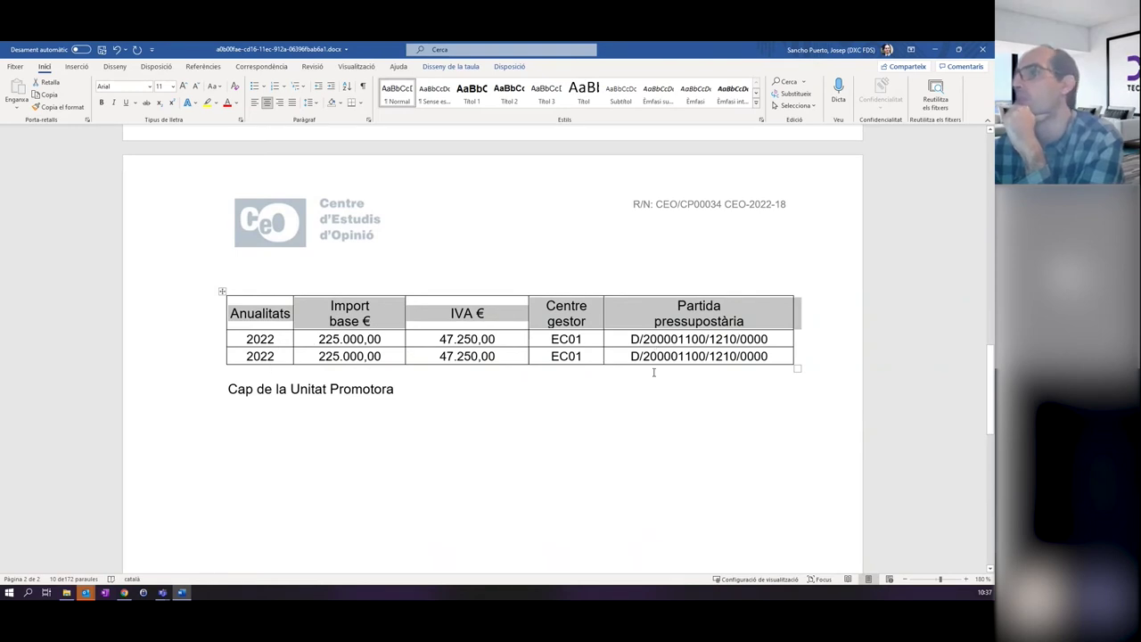
{"action": "left_click", "coordinate": [653, 373]}
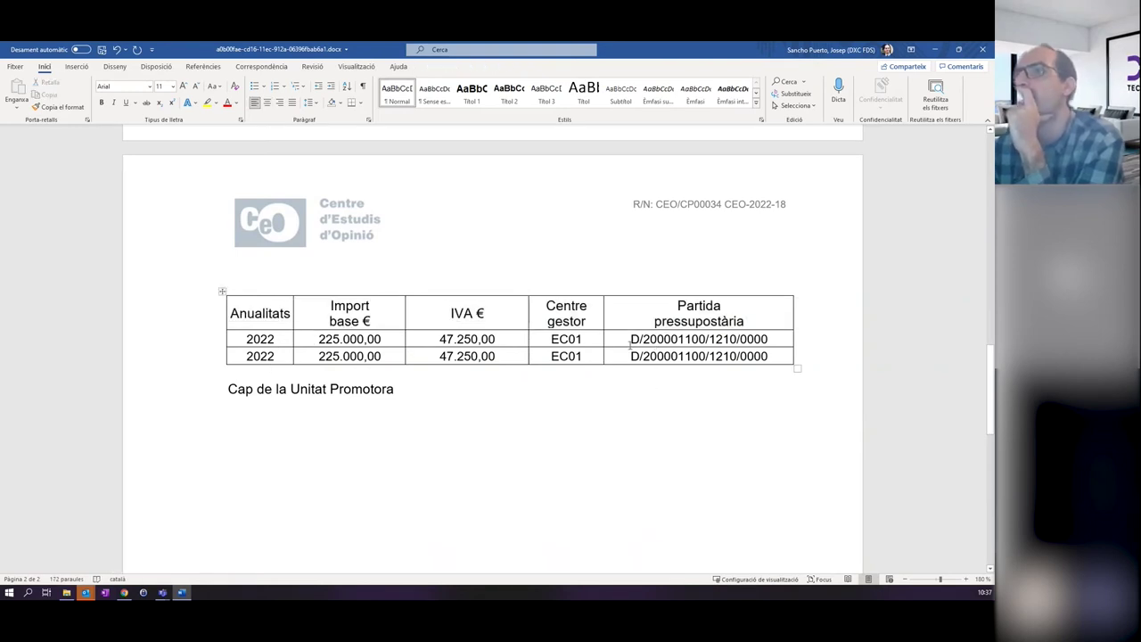
{"action": "scroll", "coordinate": [374, 365], "scroll_direction": "down", "scroll_amount": 1}
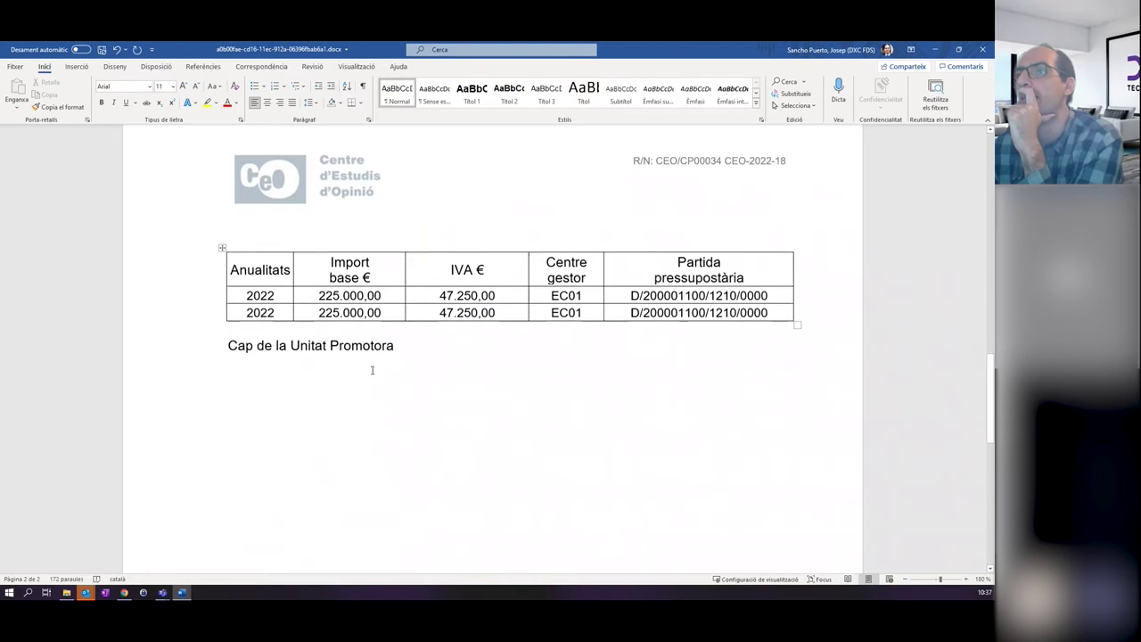
{"action": "left_click", "coordinate": [212, 349]}
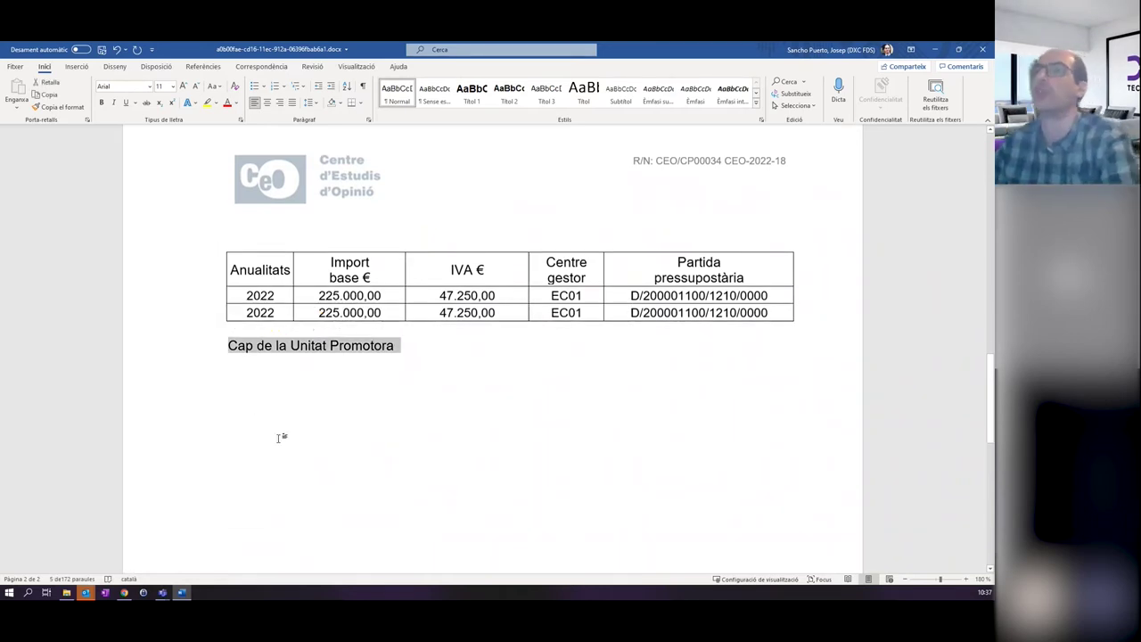
{"action": "left_click", "coordinate": [455, 441]}
{"action": "scroll", "coordinate": [452, 419], "scroll_direction": "down", "scroll_amount": 5}
{"action": "scroll", "coordinate": [452, 419], "scroll_direction": "down", "scroll_amount": 3}
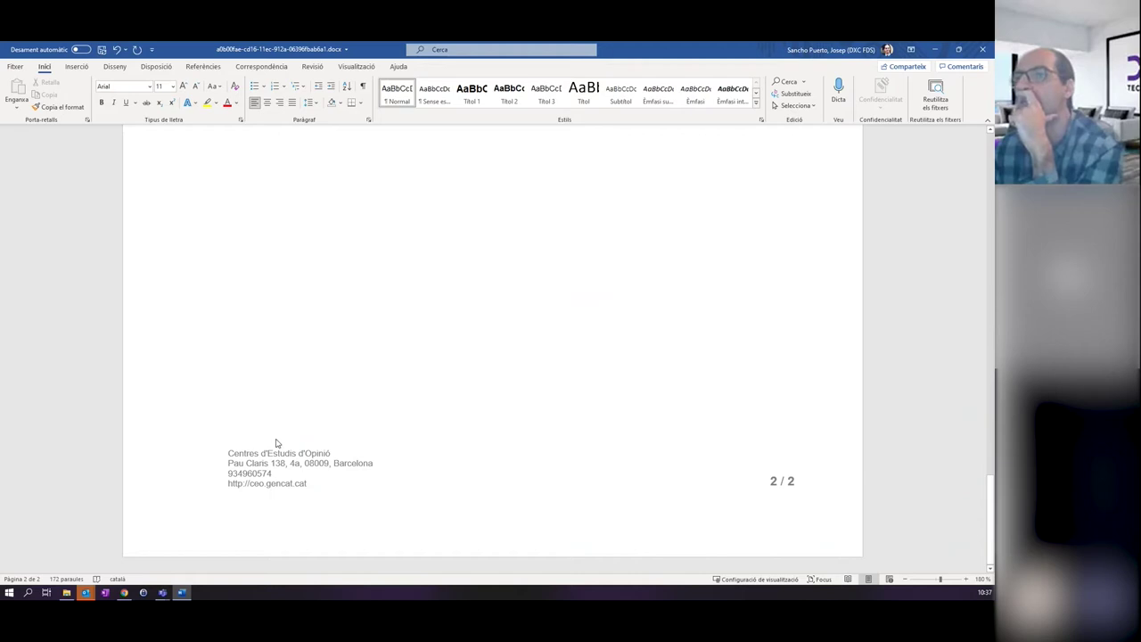
{"action": "scroll", "coordinate": [332, 452], "scroll_direction": "up", "scroll_amount": 1}
{"action": "scroll", "coordinate": [325, 450], "scroll_direction": "up", "scroll_amount": 15}
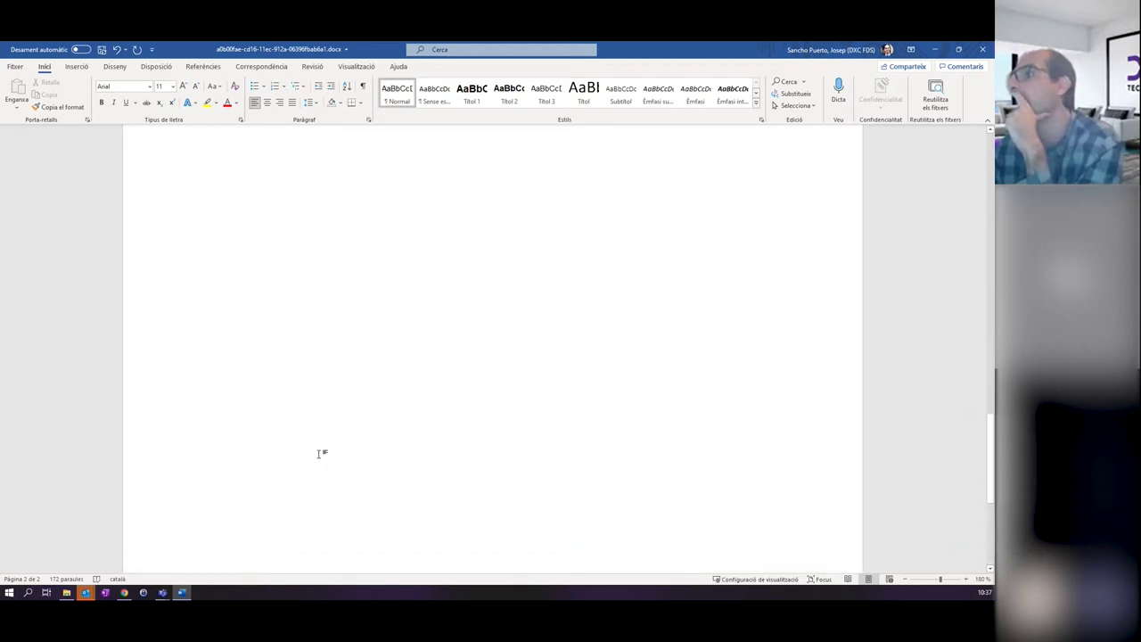
{"action": "scroll", "coordinate": [318, 449], "scroll_direction": "up", "scroll_amount": 8}
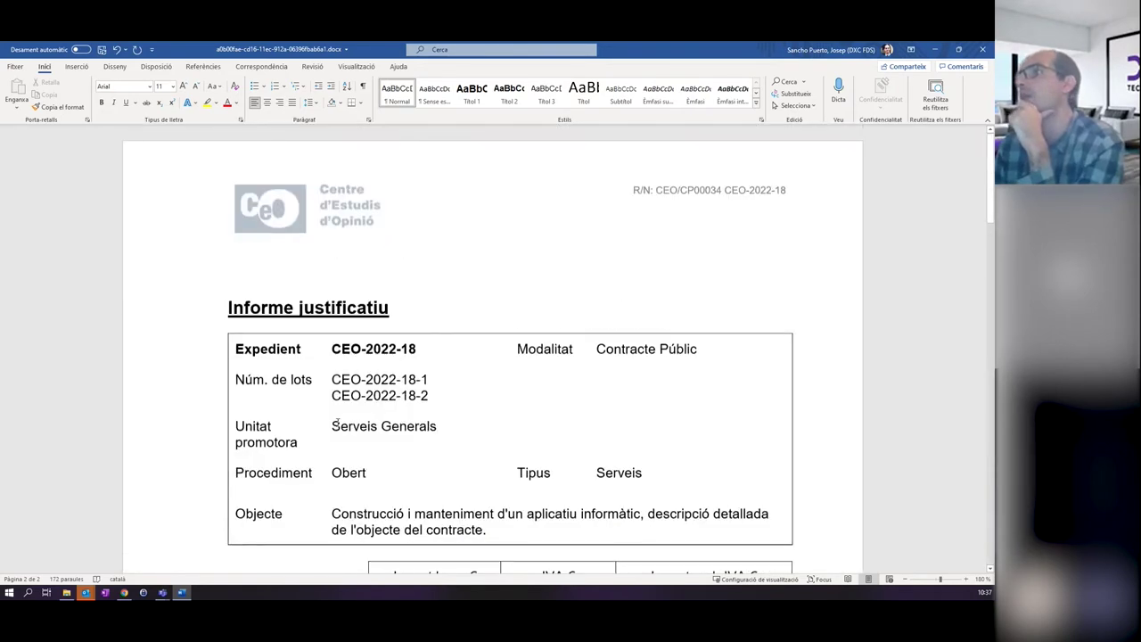
{"action": "scroll", "coordinate": [292, 293], "scroll_direction": "down", "scroll_amount": 8}
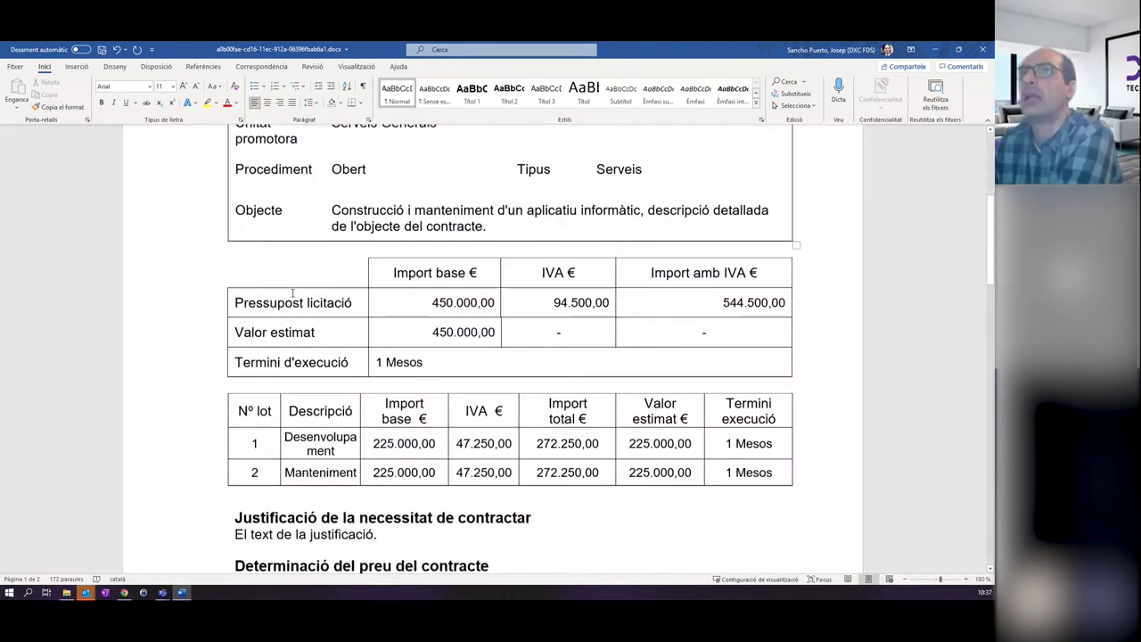
{"action": "scroll", "coordinate": [292, 293], "scroll_direction": "up", "scroll_amount": 8}
{"action": "key", "text": "ctrl+s"}
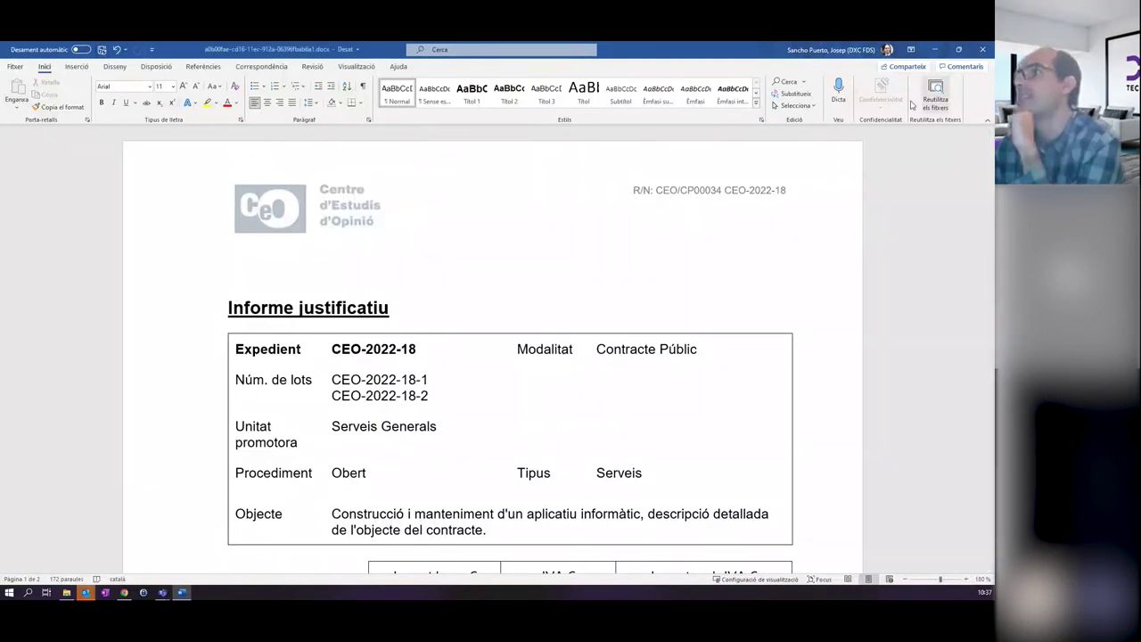
Close Word and download the IN02 .docx template from the document page.
{"action": "left_click", "coordinate": [982, 51]}
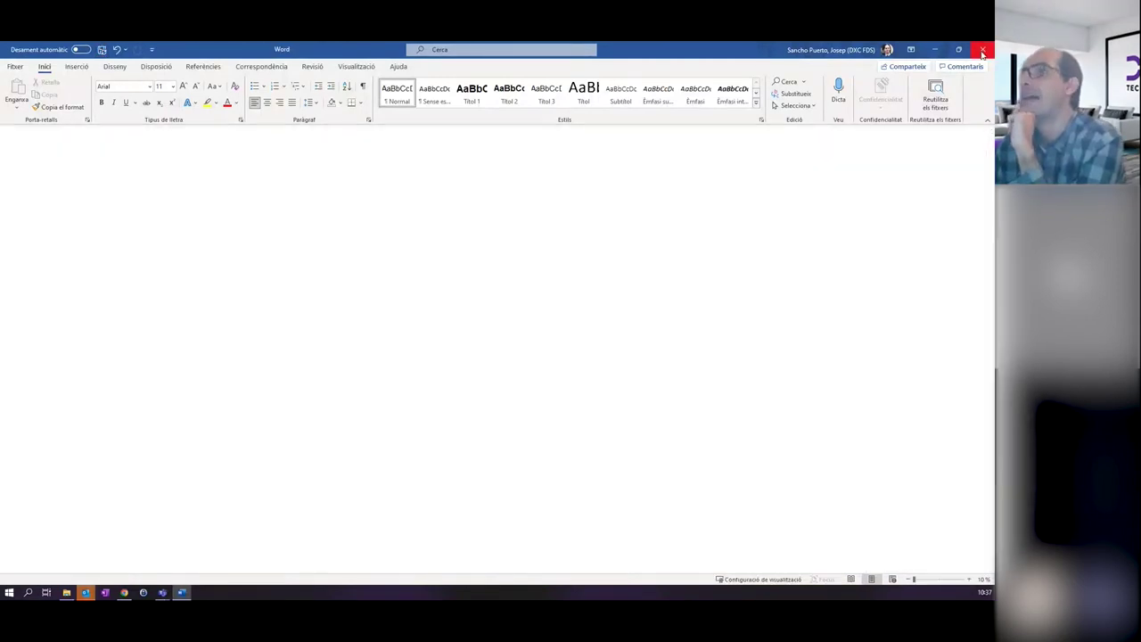
{"action": "scroll", "coordinate": [472, 351], "scroll_direction": "down", "scroll_amount": 3}
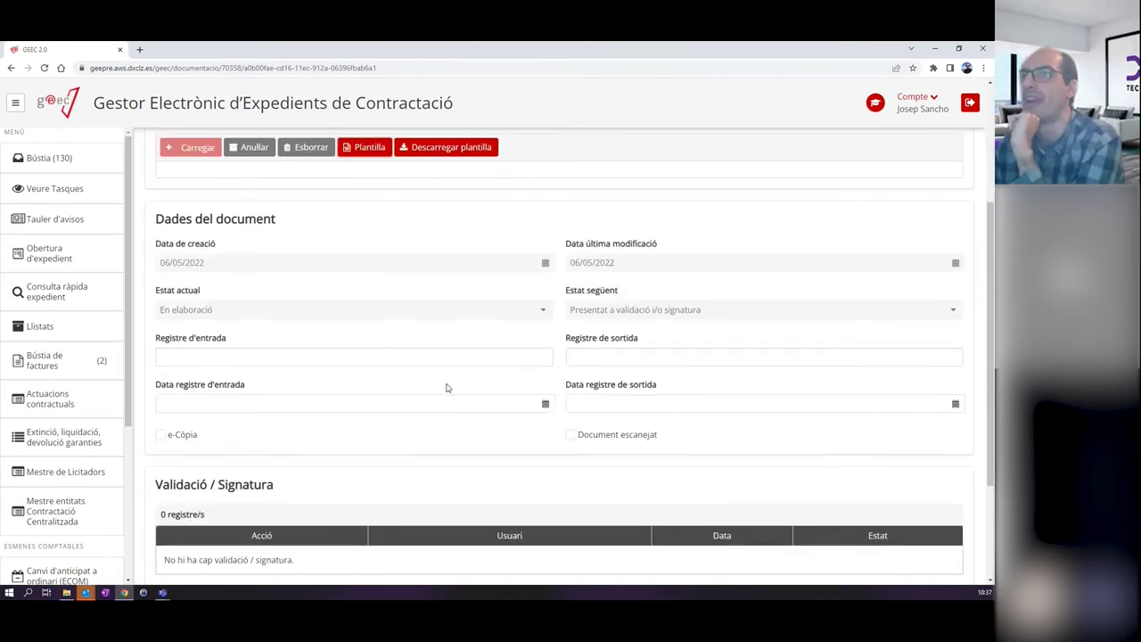
{"action": "scroll", "coordinate": [445, 386], "scroll_direction": "up", "scroll_amount": 2}
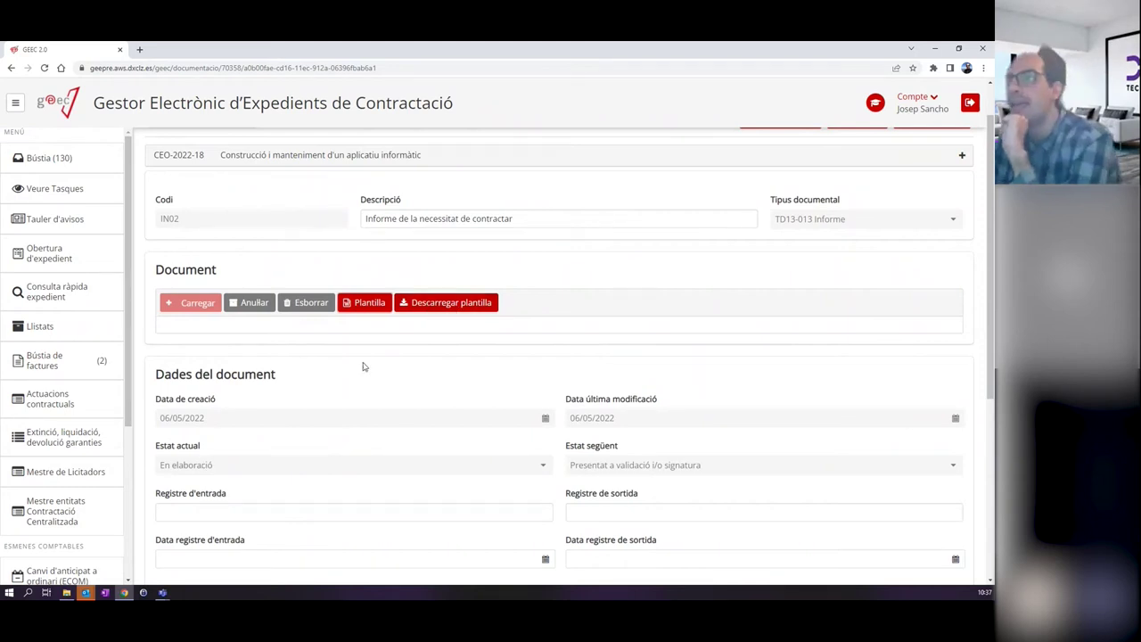
{"action": "left_click", "coordinate": [424, 303]}
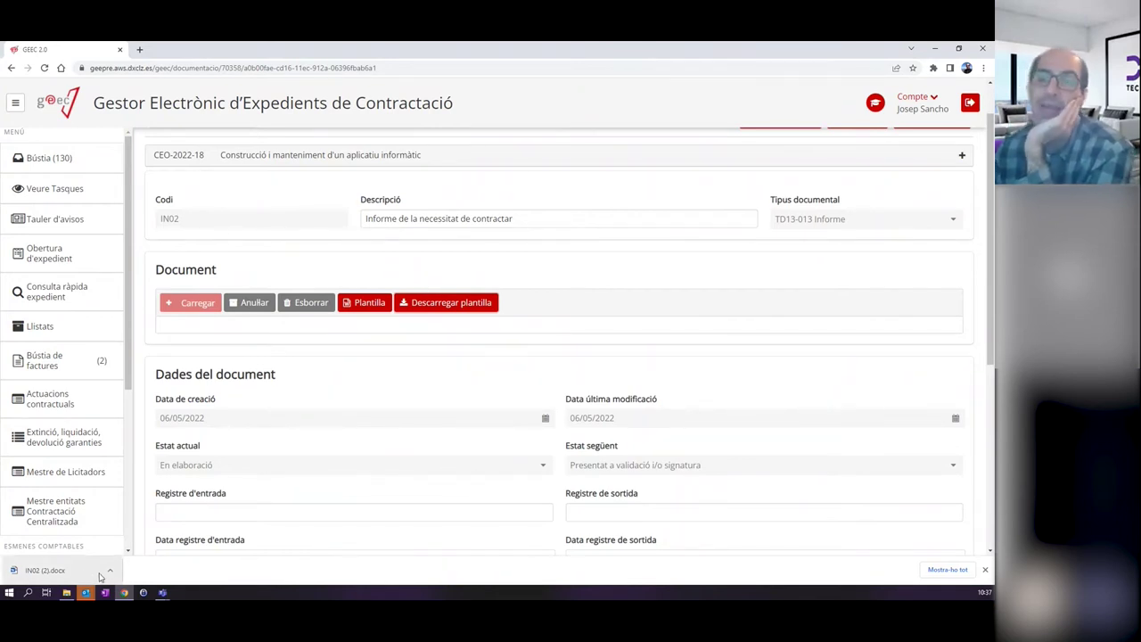
{"action": "left_click", "coordinate": [68, 577]}
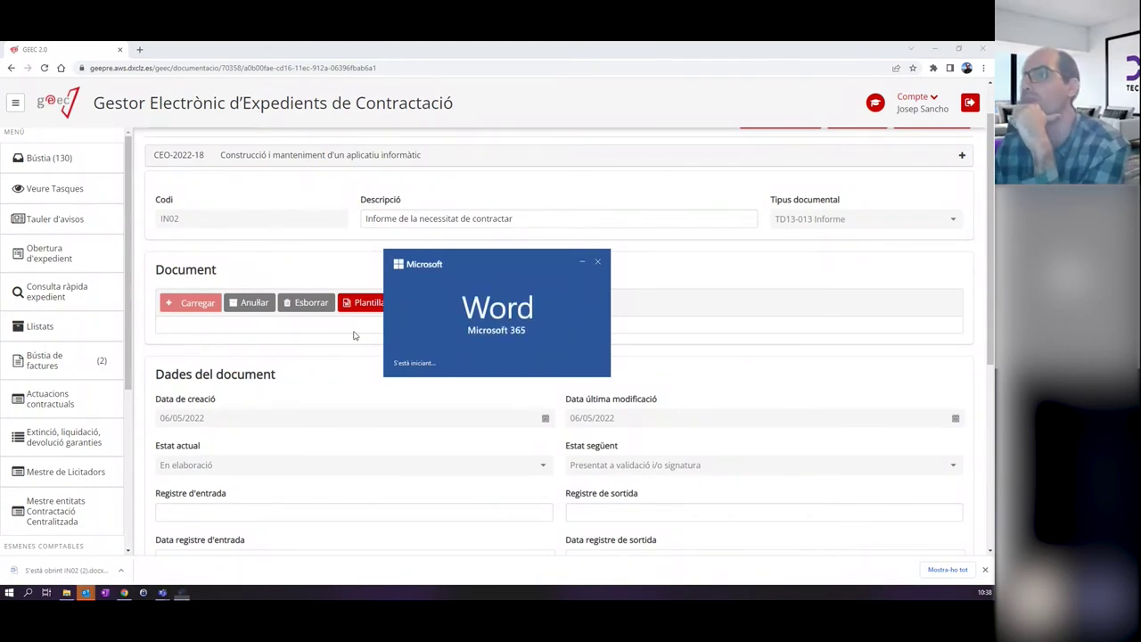
{"action": "scroll", "coordinate": [270, 245], "scroll_direction": "down", "scroll_amount": 10}
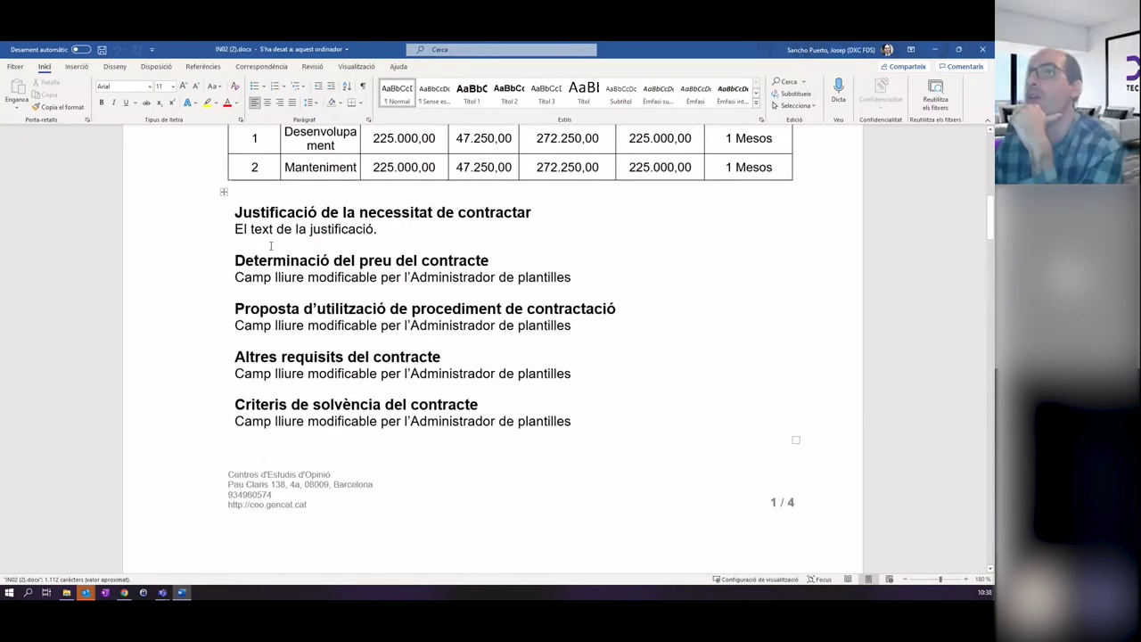
{"action": "left_click_drag", "start_coordinate": [380, 229], "coordinate": [219, 229]}
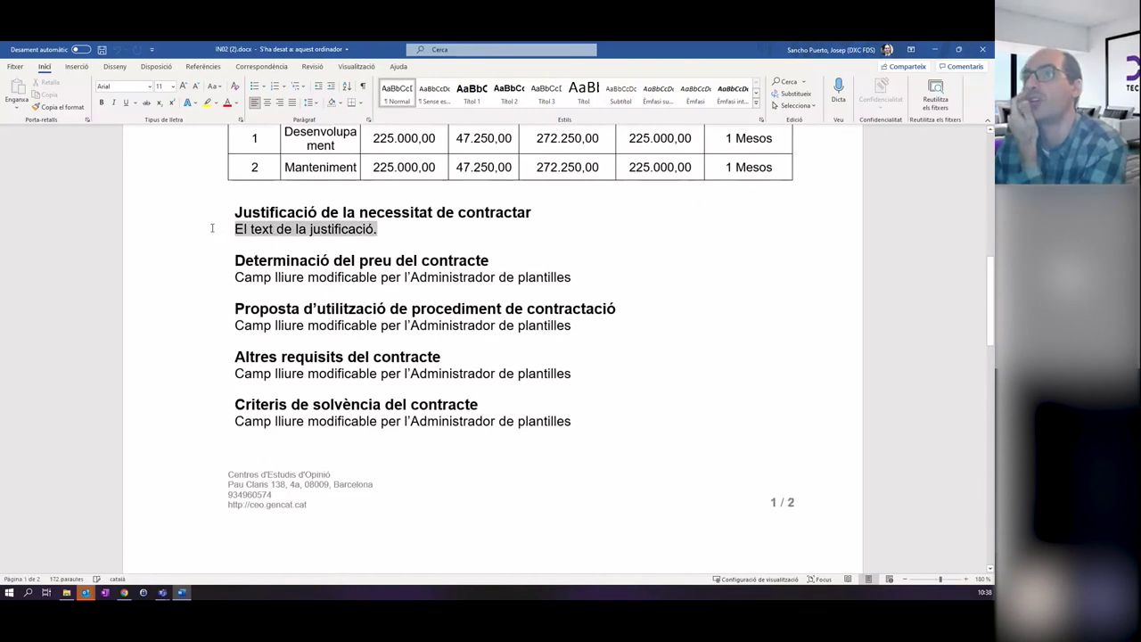
{"action": "scroll", "coordinate": [185, 363], "scroll_direction": "up", "scroll_amount": 3}
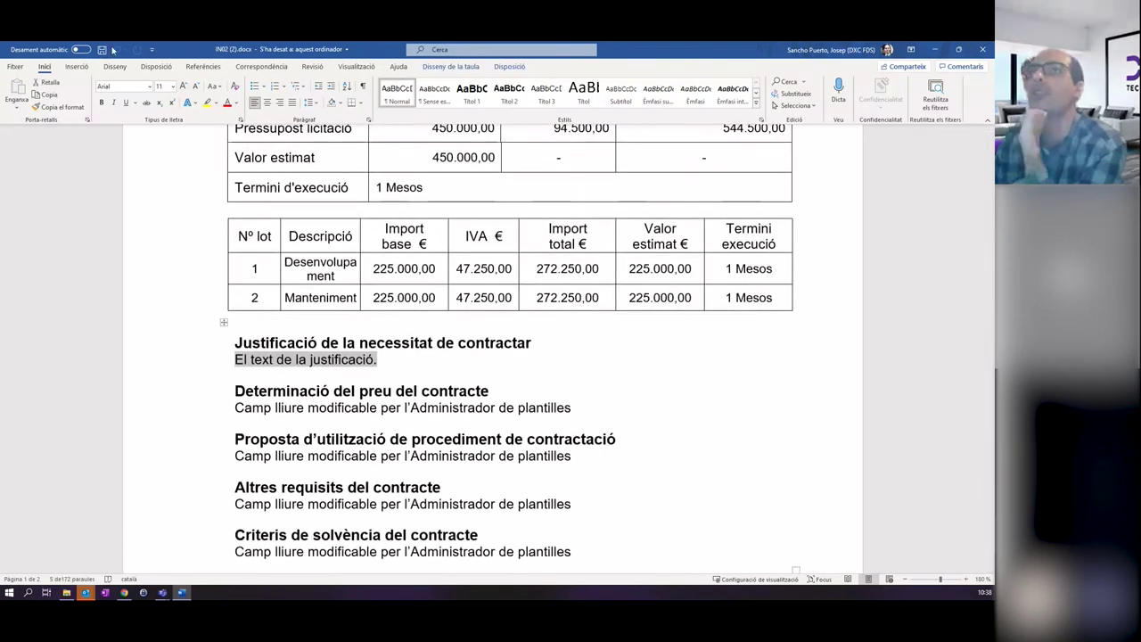
{"action": "scroll", "coordinate": [457, 378], "scroll_direction": "down", "scroll_amount": 5}
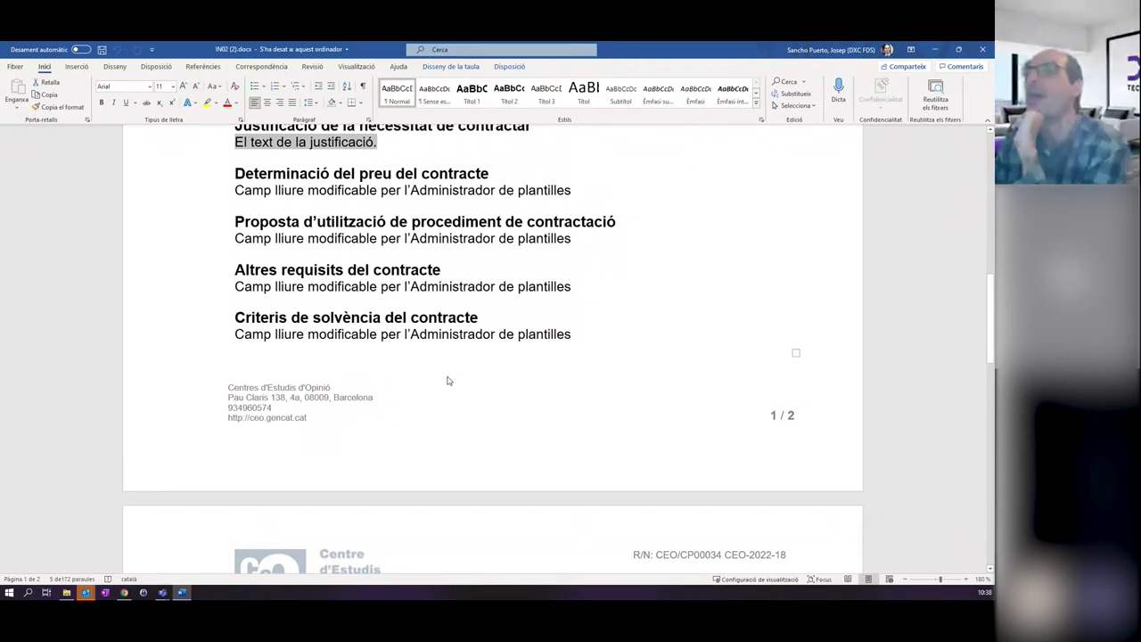
{"action": "scroll", "coordinate": [447, 380], "scroll_direction": "down", "scroll_amount": 8}
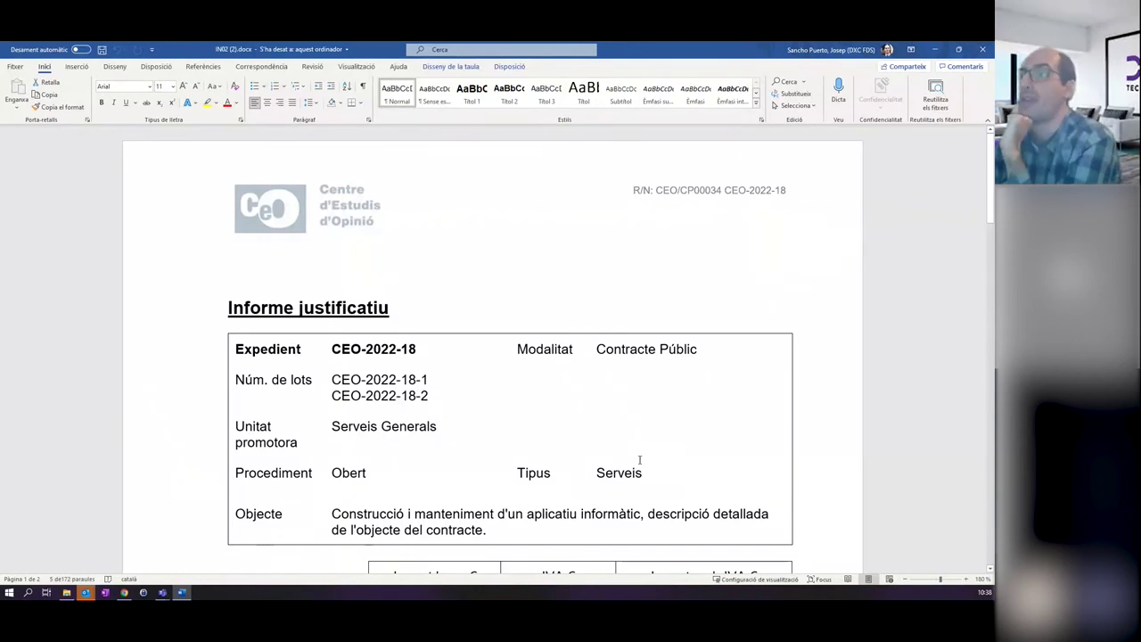
{"action": "left_click", "coordinate": [983, 53]}
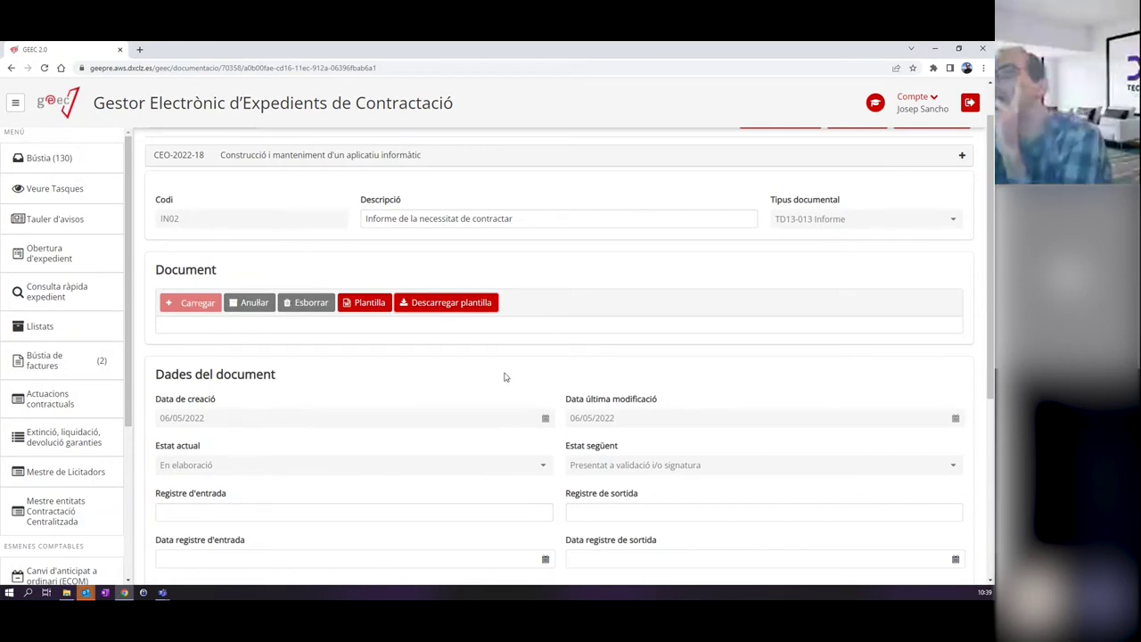
Regenerate the IN02 template from Plantilla and open it in Word.
{"action": "scroll", "coordinate": [449, 349], "scroll_direction": "down", "scroll_amount": 3}
{"action": "scroll", "coordinate": [532, 407], "scroll_direction": "up", "scroll_amount": 3}
{"action": "scroll", "coordinate": [532, 407], "scroll_direction": "down", "scroll_amount": 5}
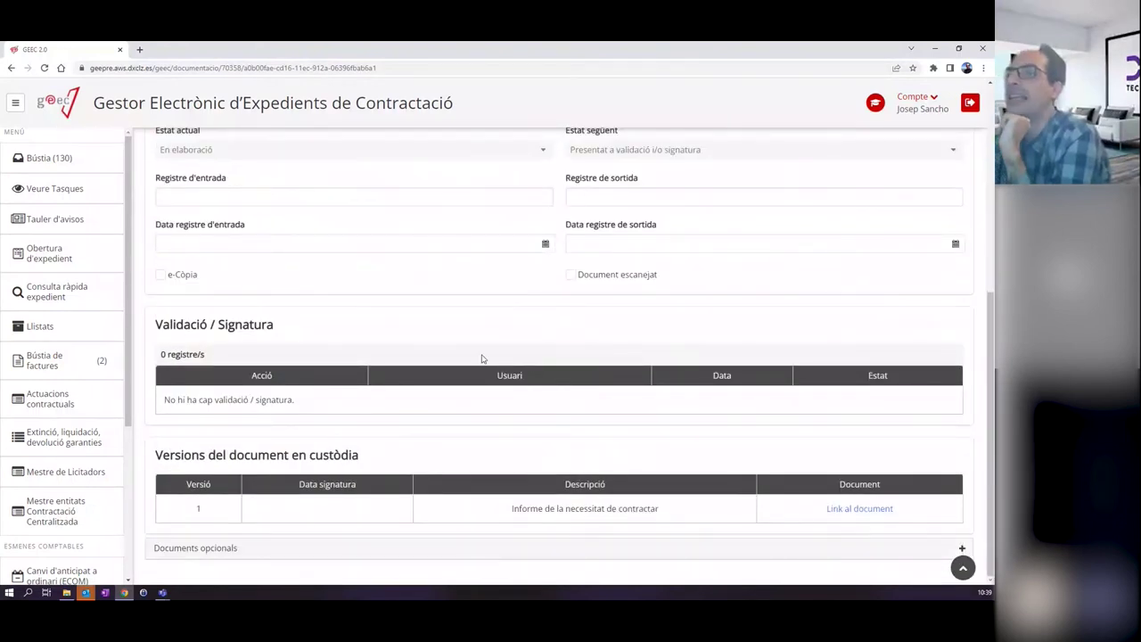
{"action": "scroll", "coordinate": [482, 358], "scroll_direction": "up", "scroll_amount": 4}
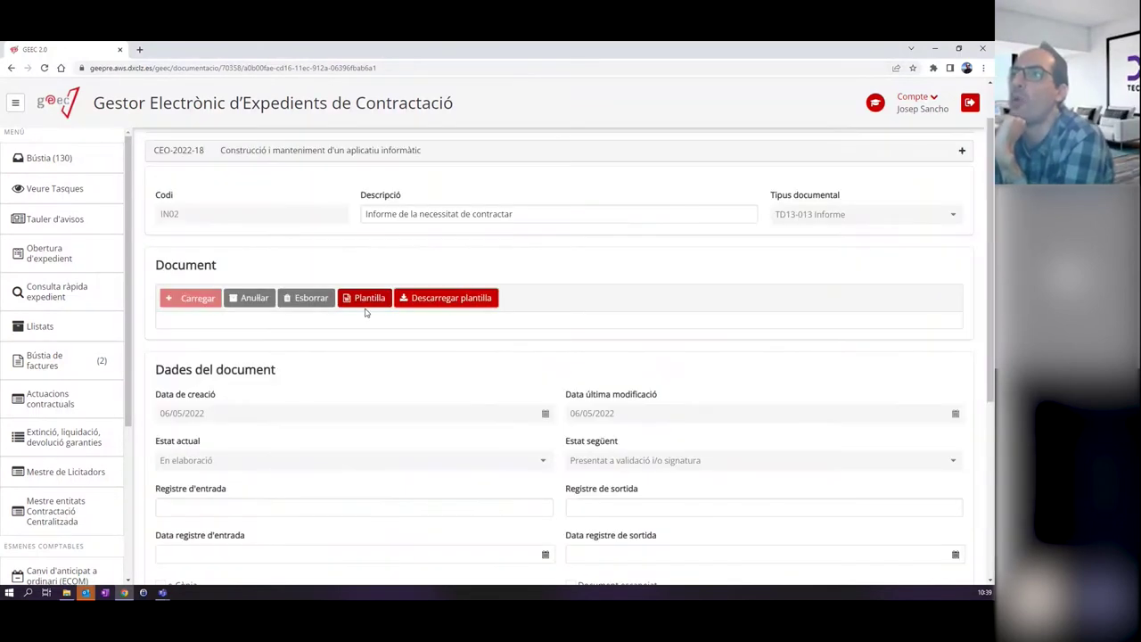
{"action": "left_click", "coordinate": [363, 300]}
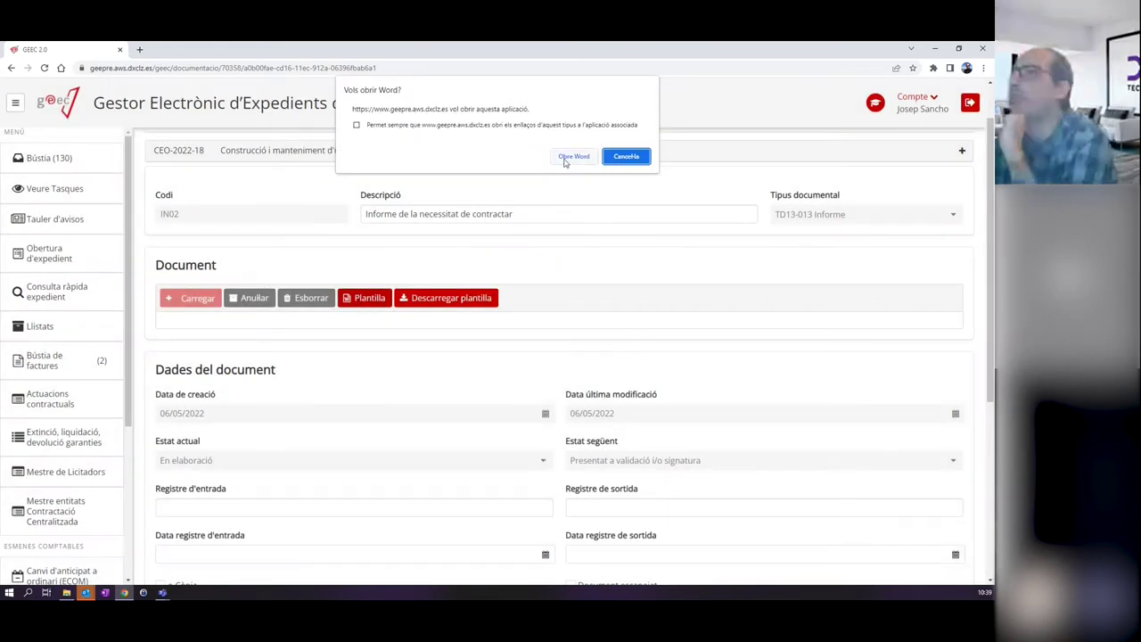
{"action": "left_click", "coordinate": [567, 158]}
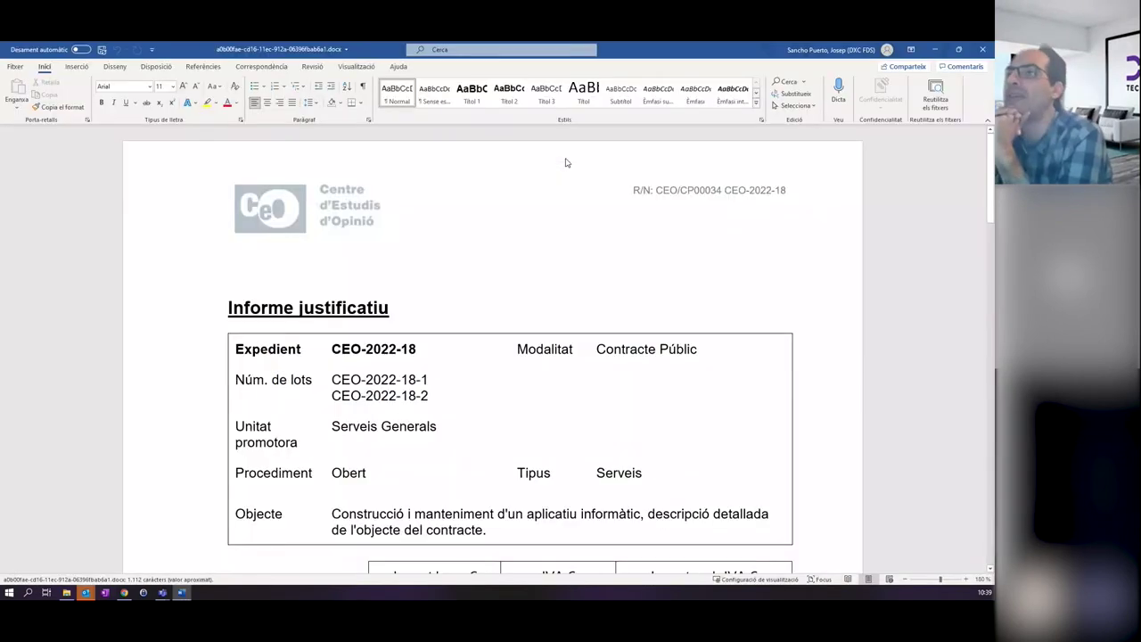
Close the IN02 template in Word without saving changes ('No el desis').
{"action": "scroll", "coordinate": [531, 166], "scroll_direction": "down", "scroll_amount": 10}
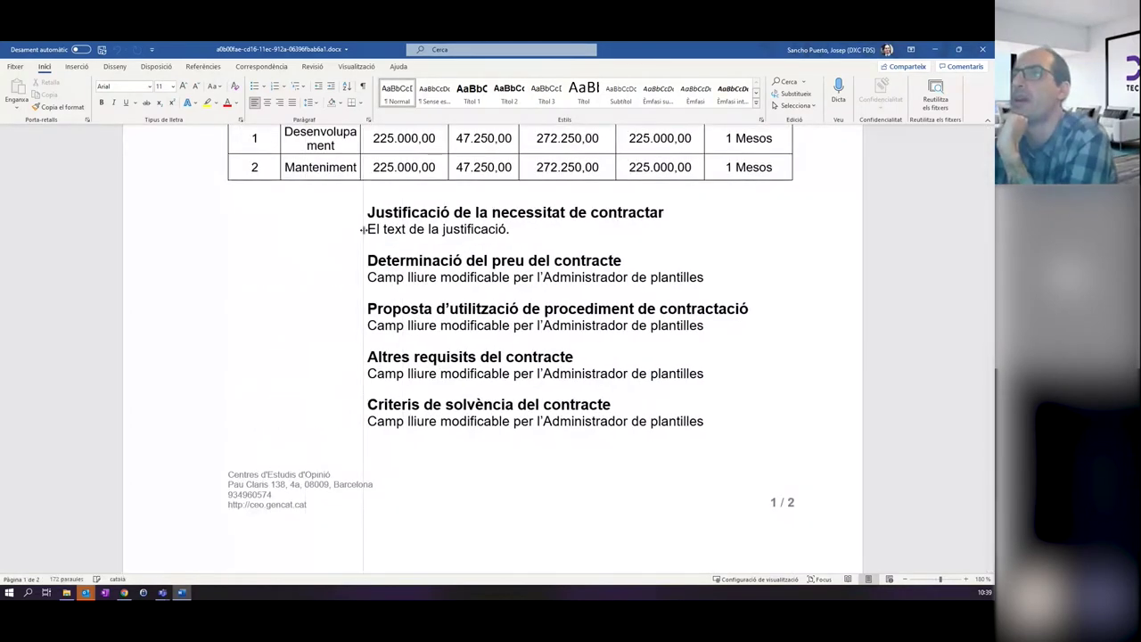
{"action": "left_click_drag", "start_coordinate": [385, 229], "coordinate": [242, 229]}
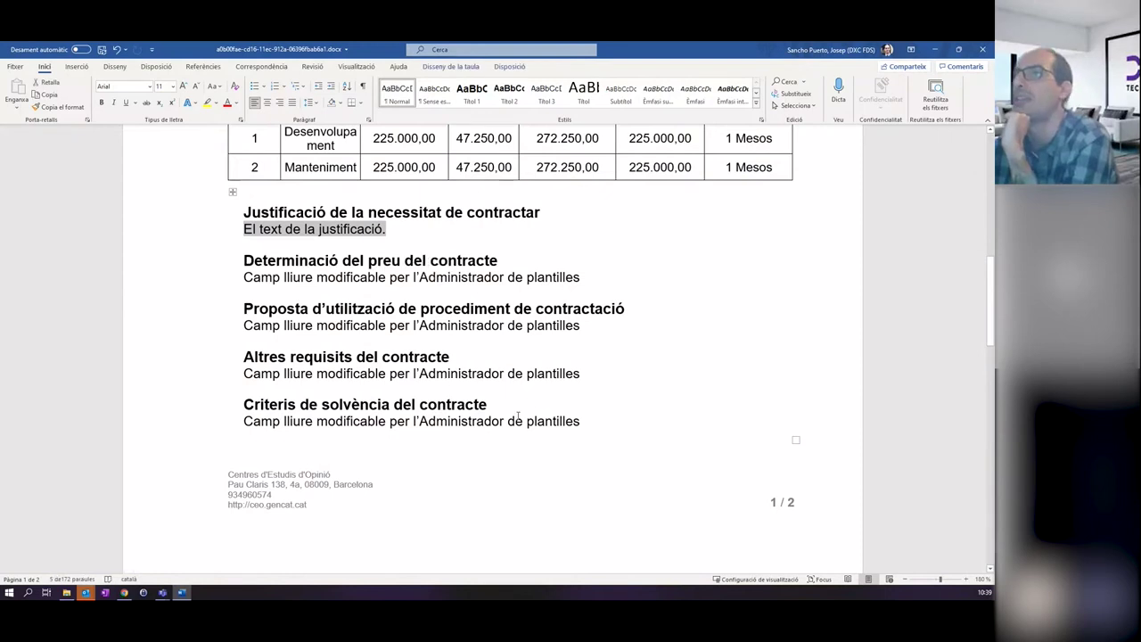
{"action": "scroll", "coordinate": [518, 416], "scroll_direction": "up", "scroll_amount": 10}
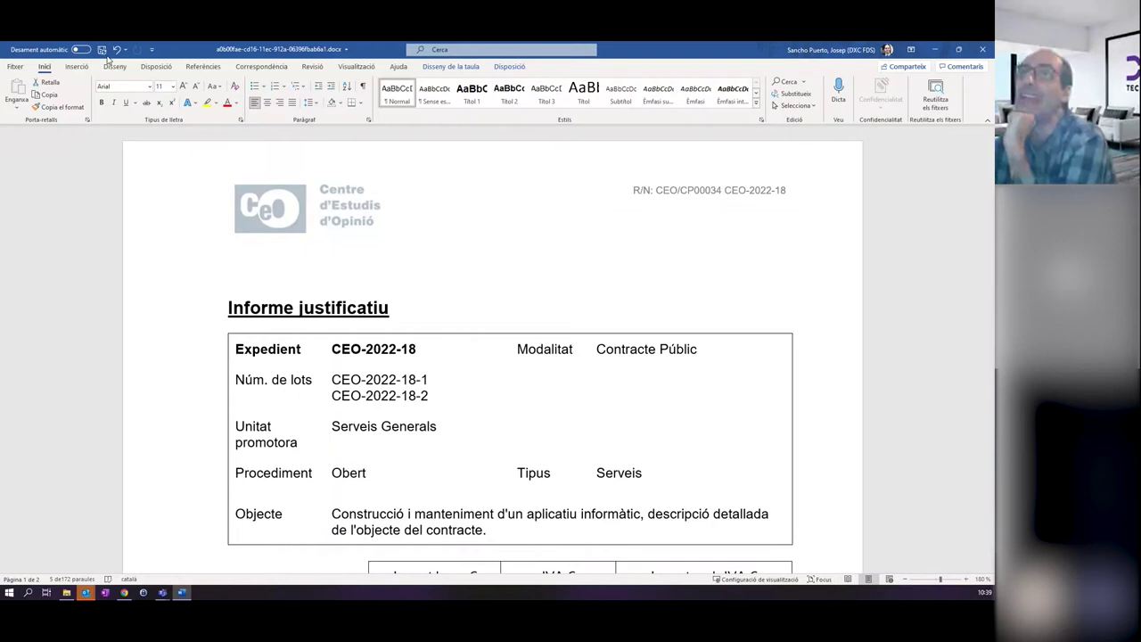
{"action": "left_click", "coordinate": [982, 49]}
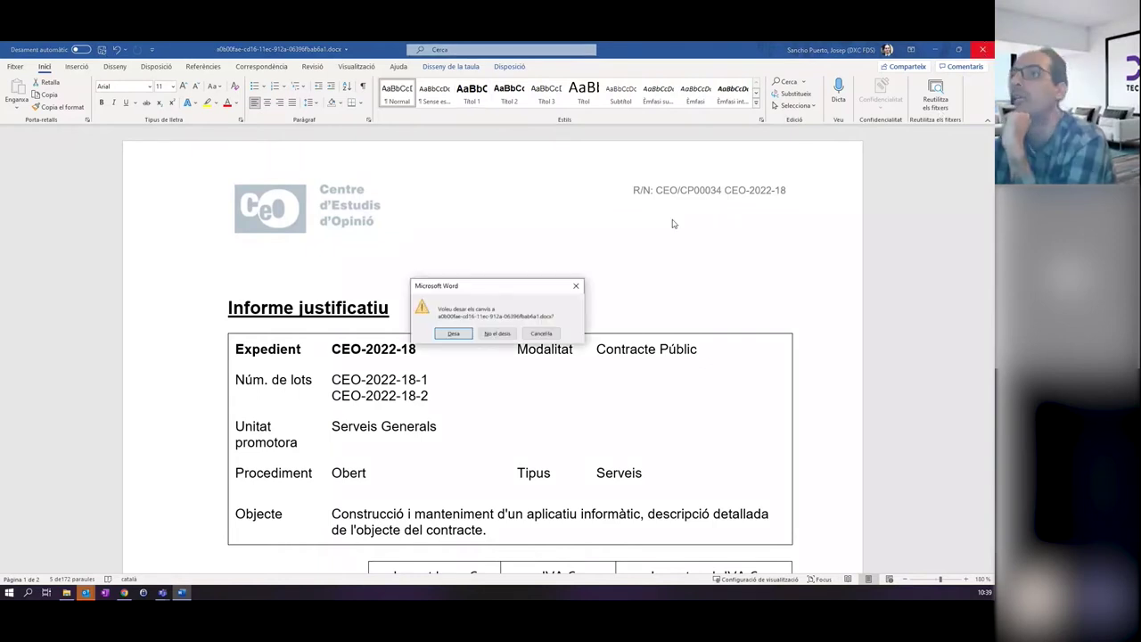
{"action": "left_click", "coordinate": [497, 334]}
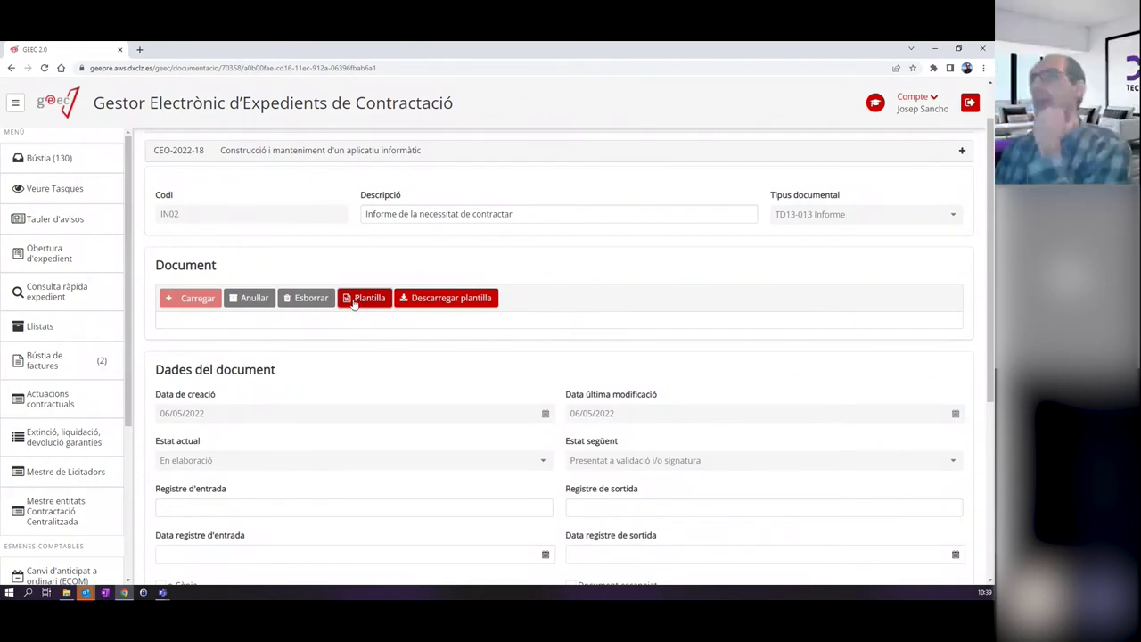
{"action": "scroll", "coordinate": [657, 312], "scroll_direction": "down", "scroll_amount": 3}
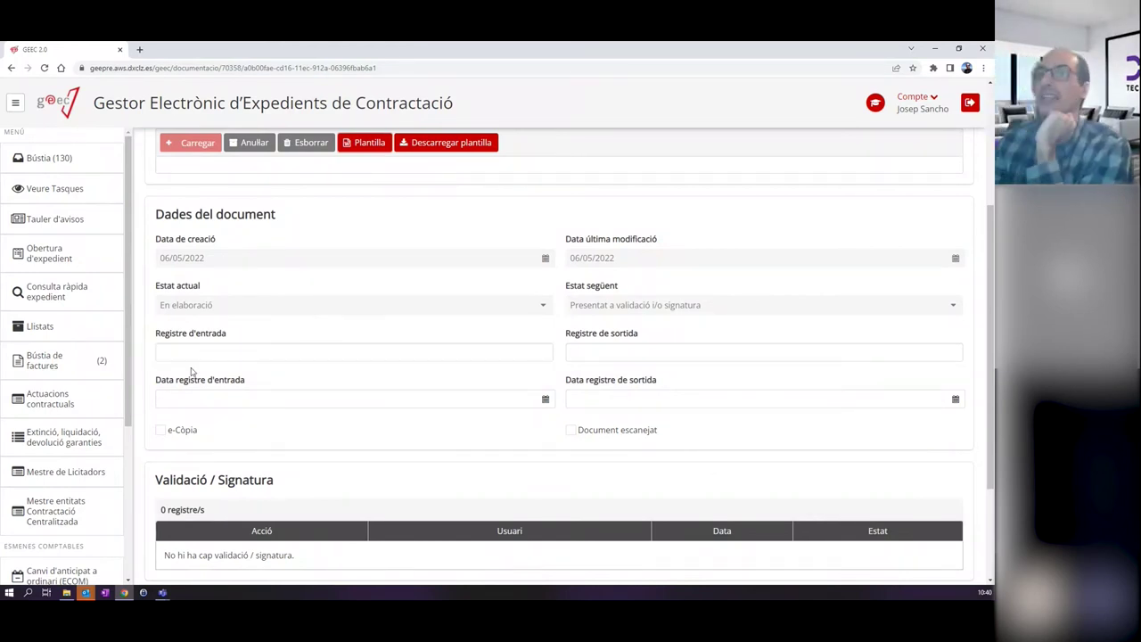
{"action": "left_click", "coordinate": [193, 354]}
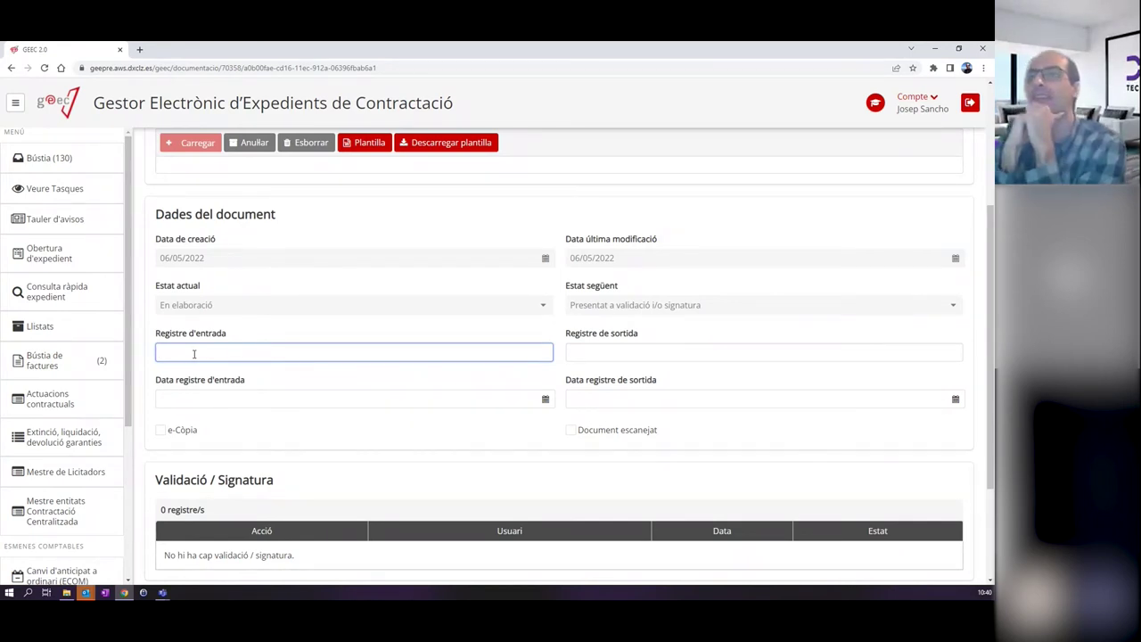
{"action": "left_click", "coordinate": [234, 397]}
{"action": "left_click", "coordinate": [252, 473]}
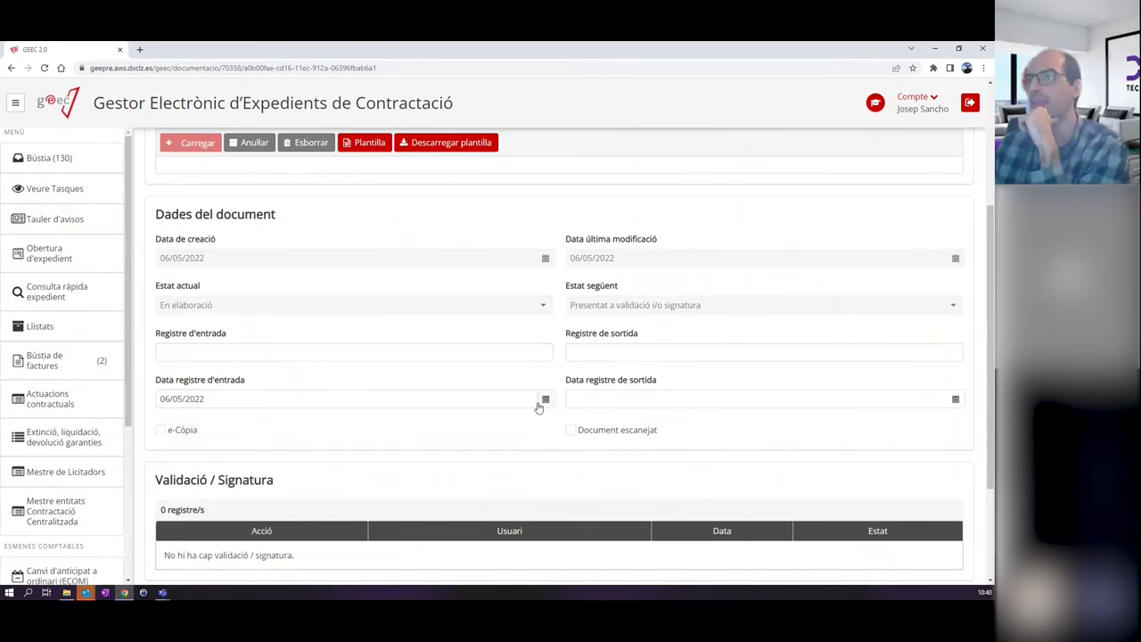
{"action": "left_click_drag", "start_coordinate": [499, 398], "coordinate": [77, 395]}
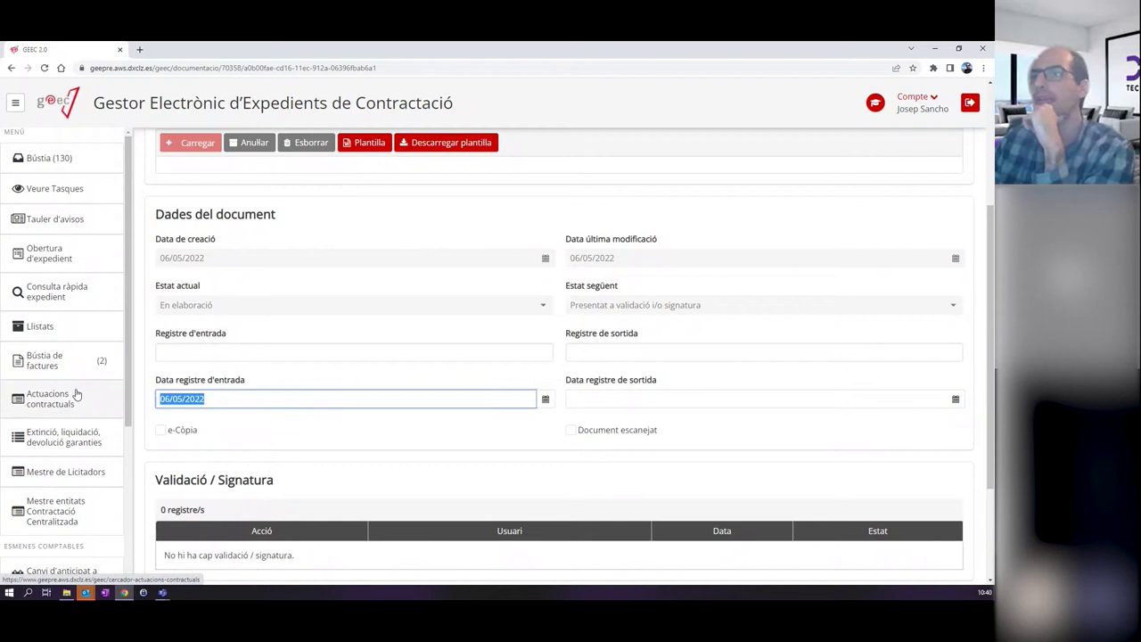
{"action": "key", "text": "Delete"}
{"action": "left_click", "coordinate": [348, 369]}
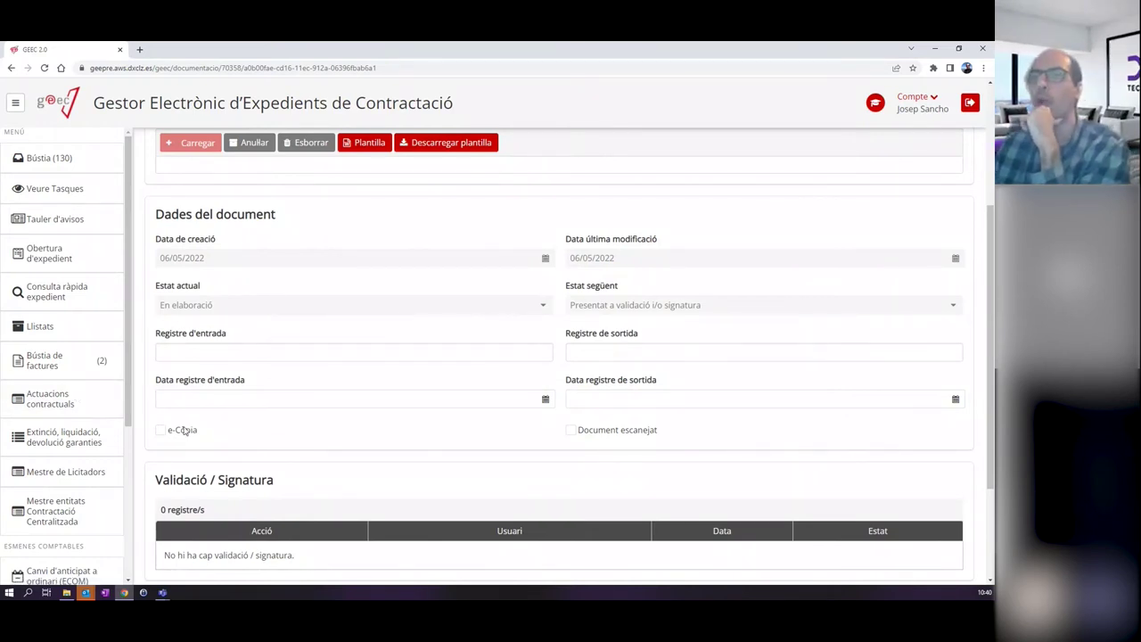
{"action": "left_click", "coordinate": [163, 432]}
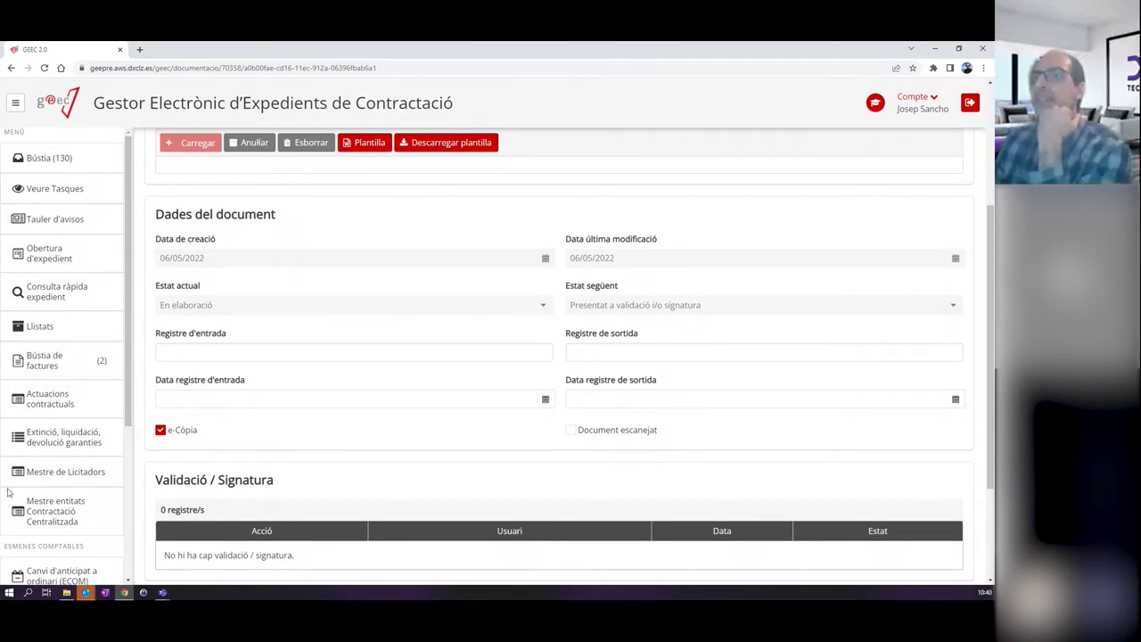
{"action": "left_click", "coordinate": [160, 429]}
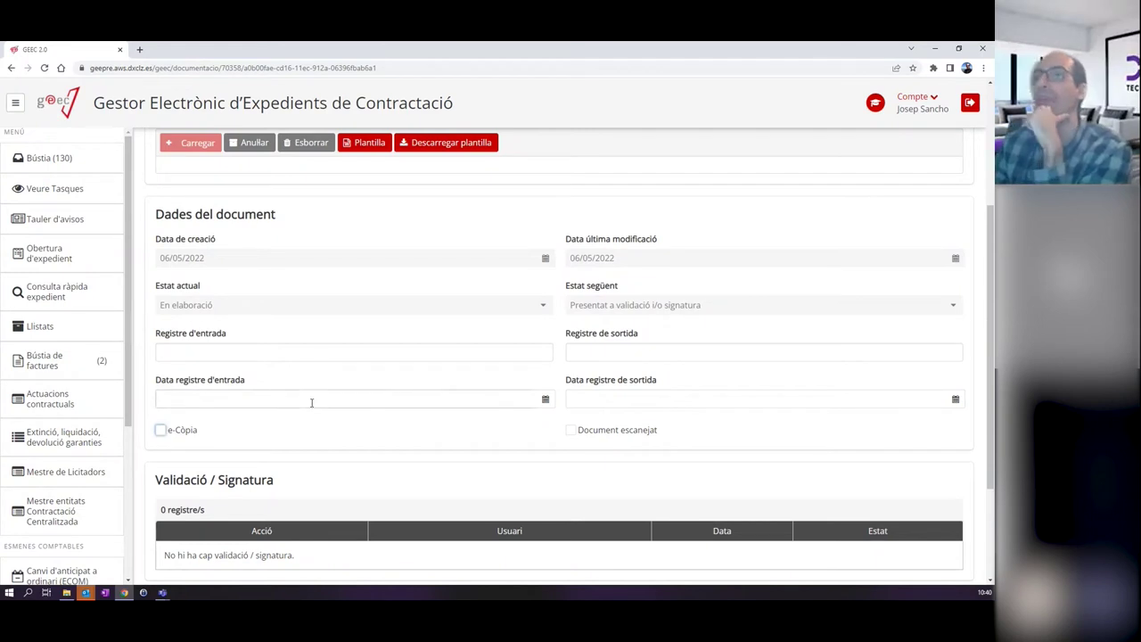
{"action": "left_click", "coordinate": [570, 429]}
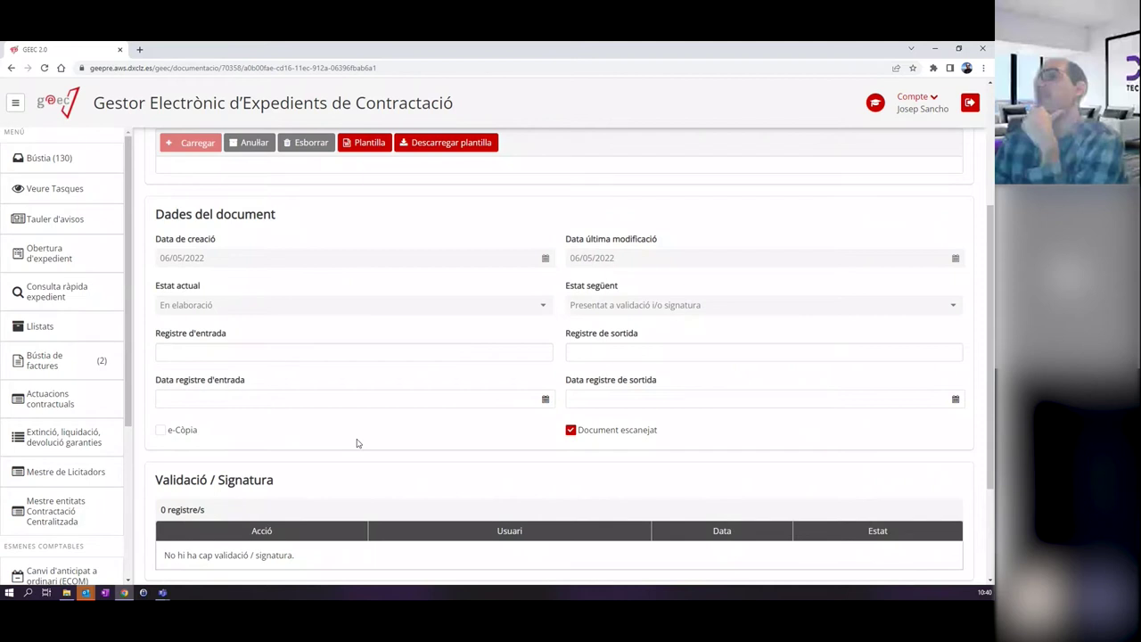
{"action": "left_click", "coordinate": [161, 431]}
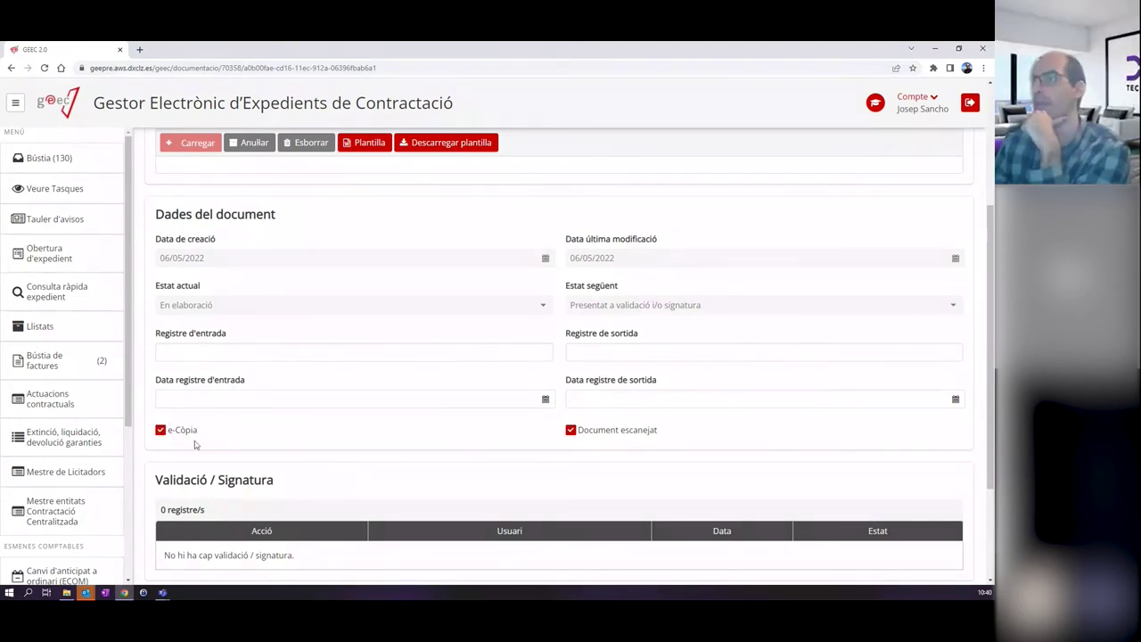
{"action": "left_click", "coordinate": [161, 433]}
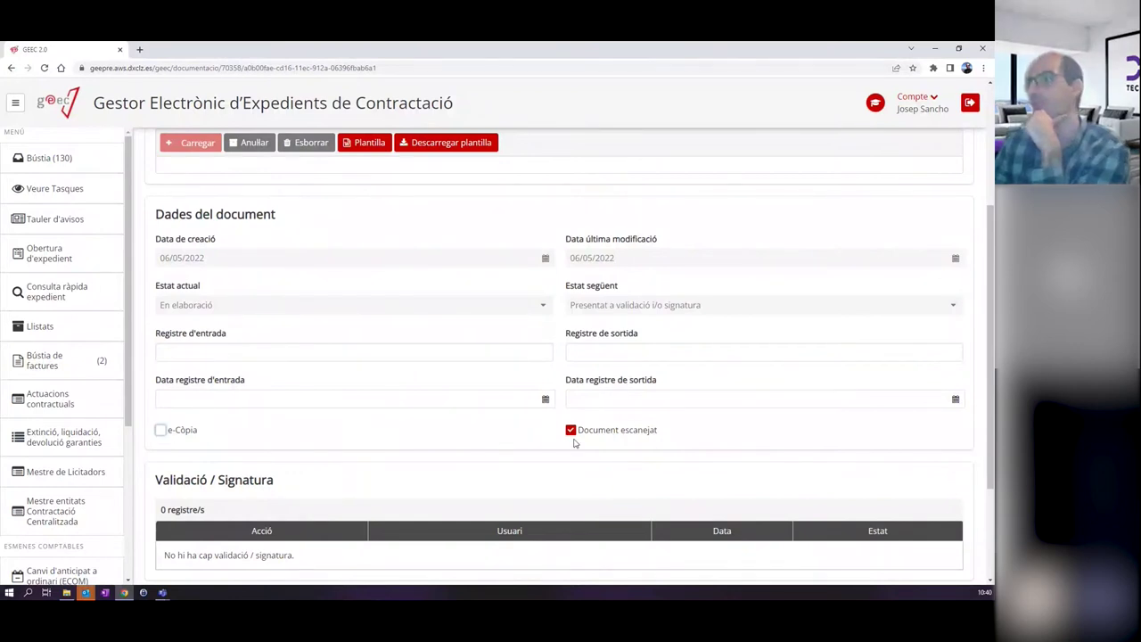
{"action": "left_click", "coordinate": [635, 355]}
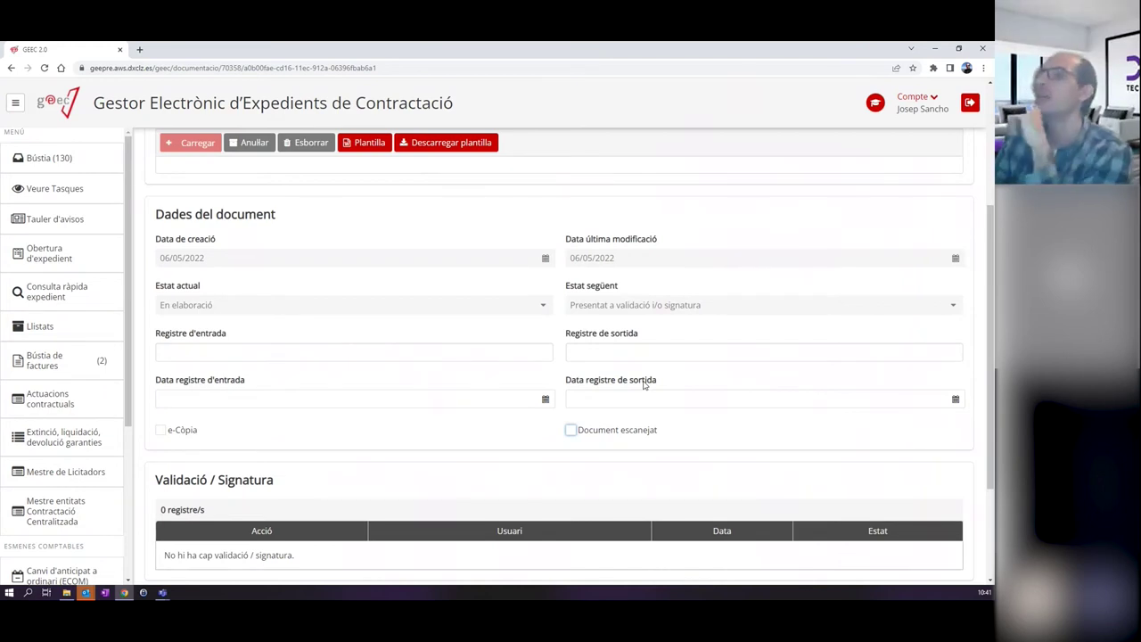
{"action": "left_click", "coordinate": [677, 357]}
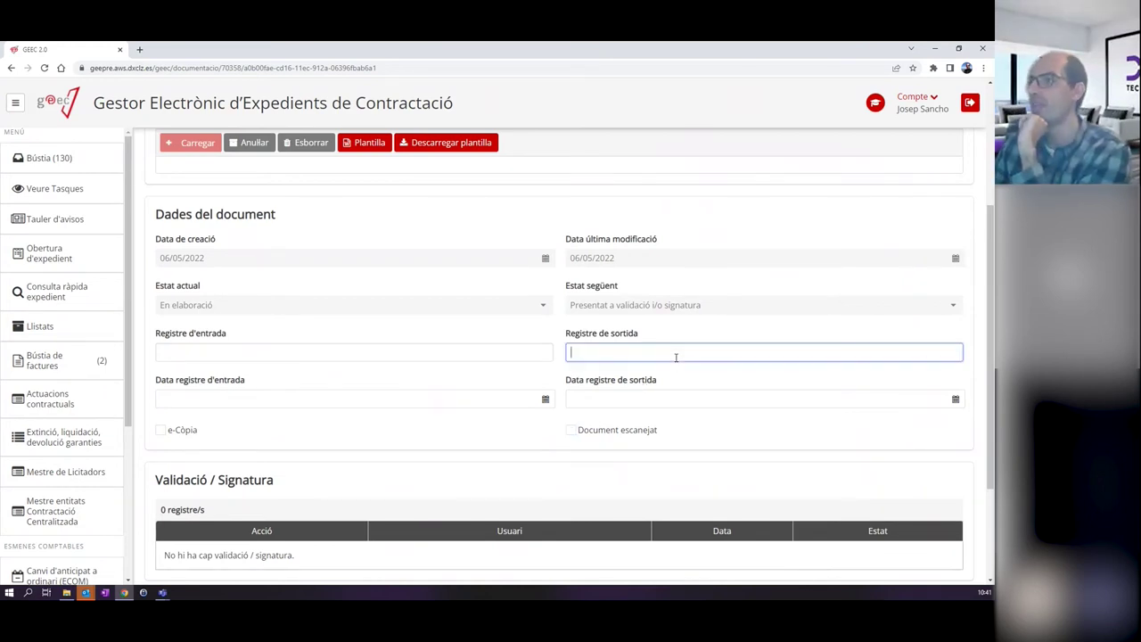
{"action": "left_click", "coordinate": [648, 393]}
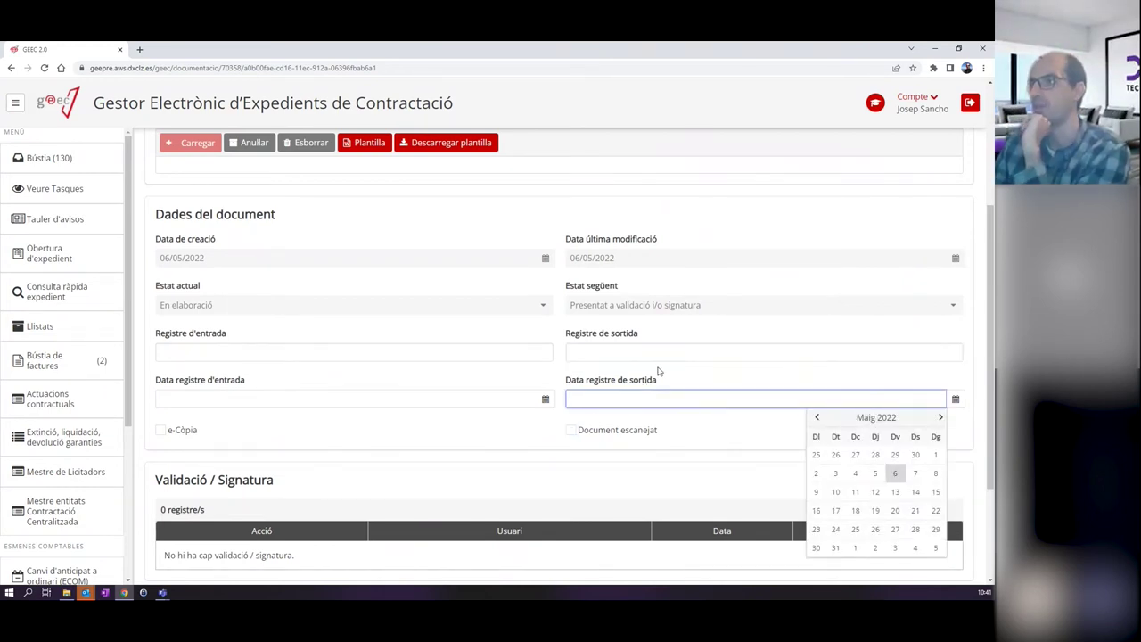
{"action": "left_click", "coordinate": [659, 370]}
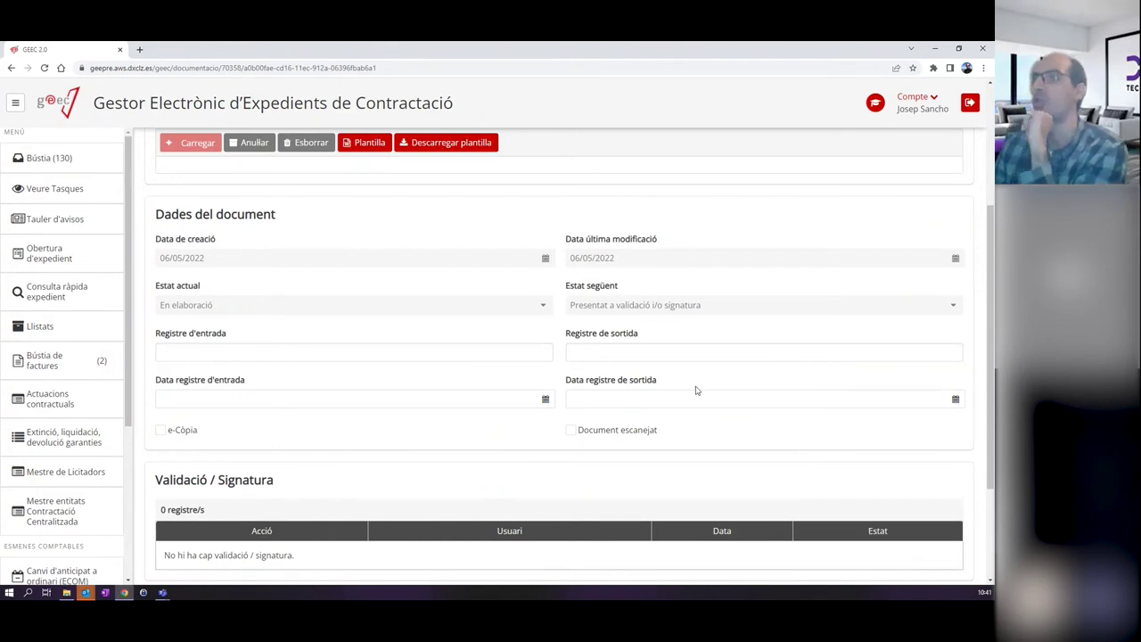
{"action": "scroll", "coordinate": [697, 390], "scroll_direction": "up", "scroll_amount": 3}
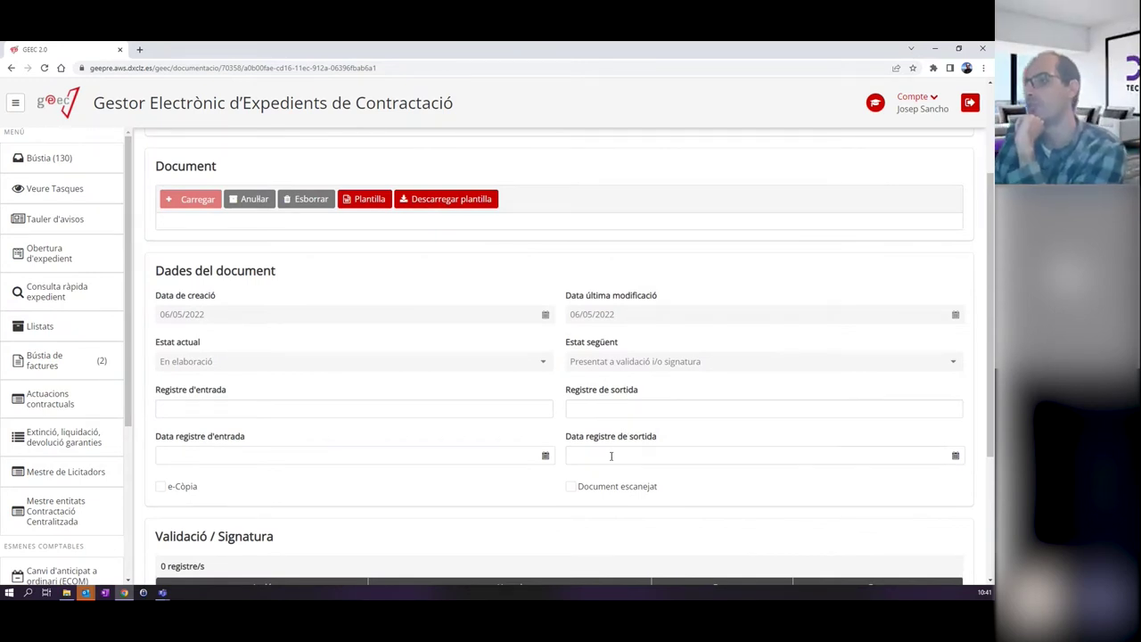
{"action": "scroll", "coordinate": [604, 456], "scroll_direction": "down", "scroll_amount": 2}
{"action": "scroll", "coordinate": [603, 460], "scroll_direction": "up", "scroll_amount": 4}
{"action": "scroll", "coordinate": [601, 465], "scroll_direction": "down", "scroll_amount": 1}
{"action": "scroll", "coordinate": [603, 464], "scroll_direction": "up", "scroll_amount": 1}
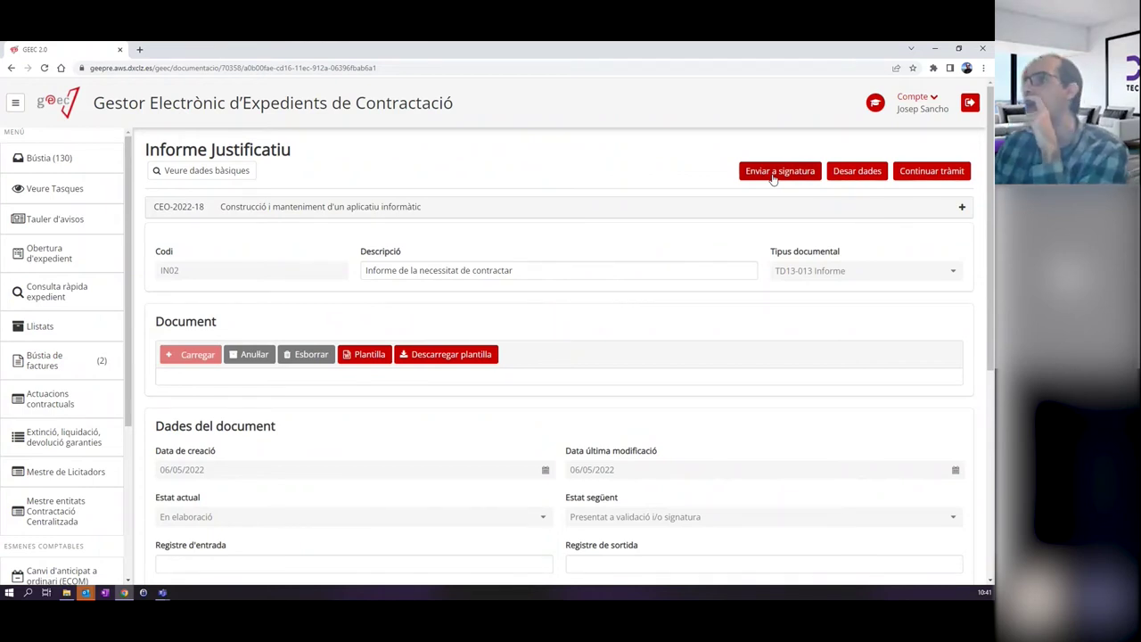
Mark the signature request Urgent and append 'Si us plau, signi aquest informe...' to the message.
{"action": "left_click", "coordinate": [772, 174]}
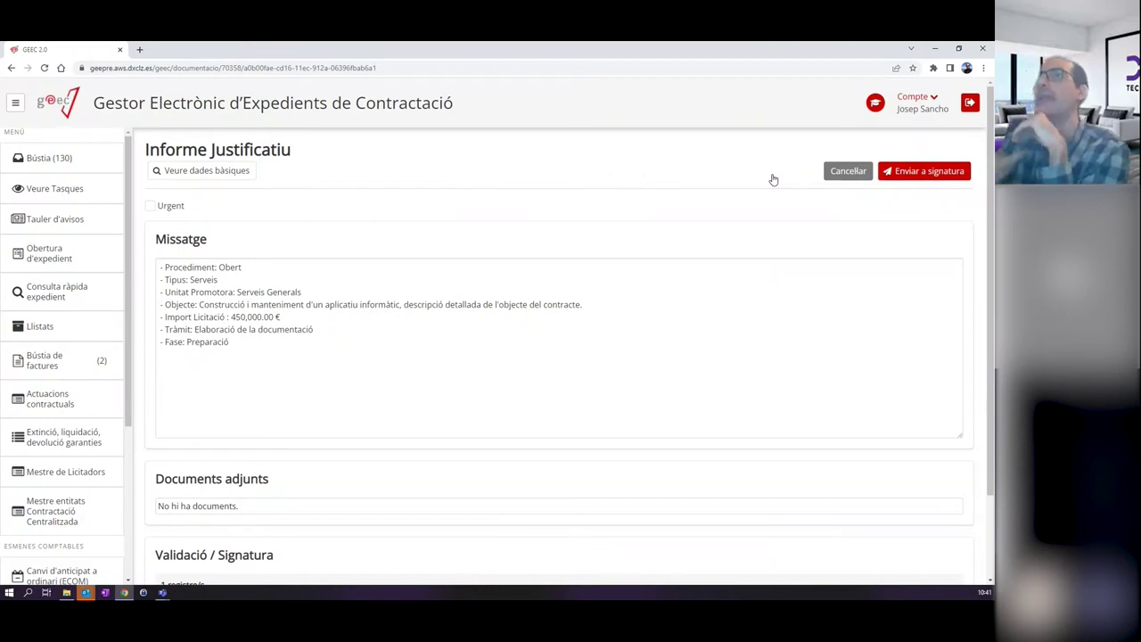
{"action": "left_click", "coordinate": [150, 205]}
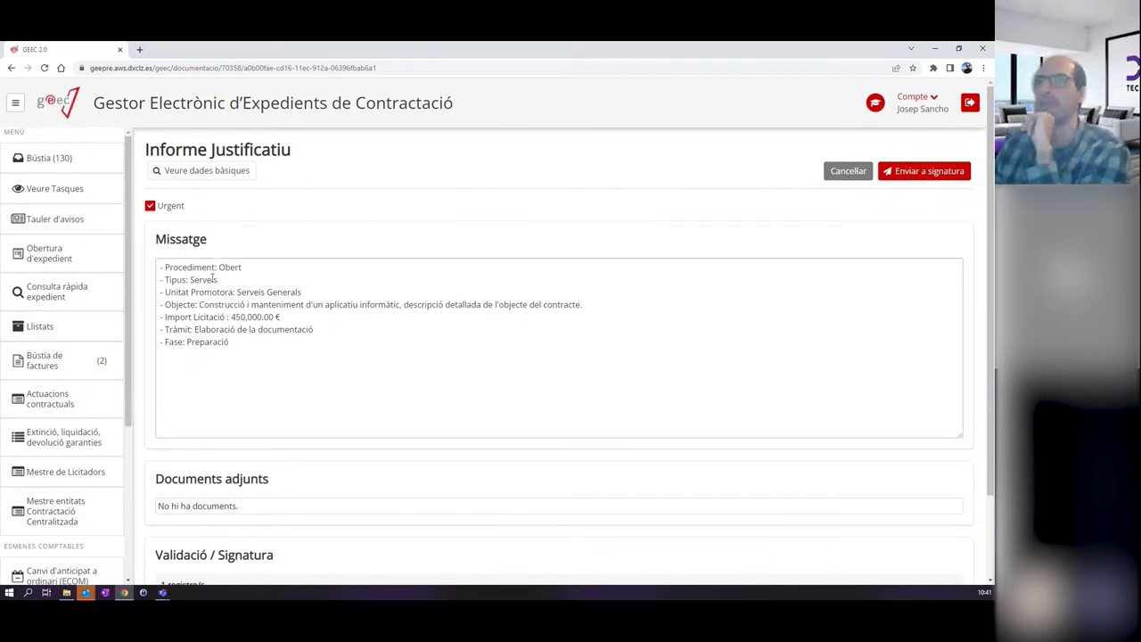
{"action": "left_click", "coordinate": [266, 347]}
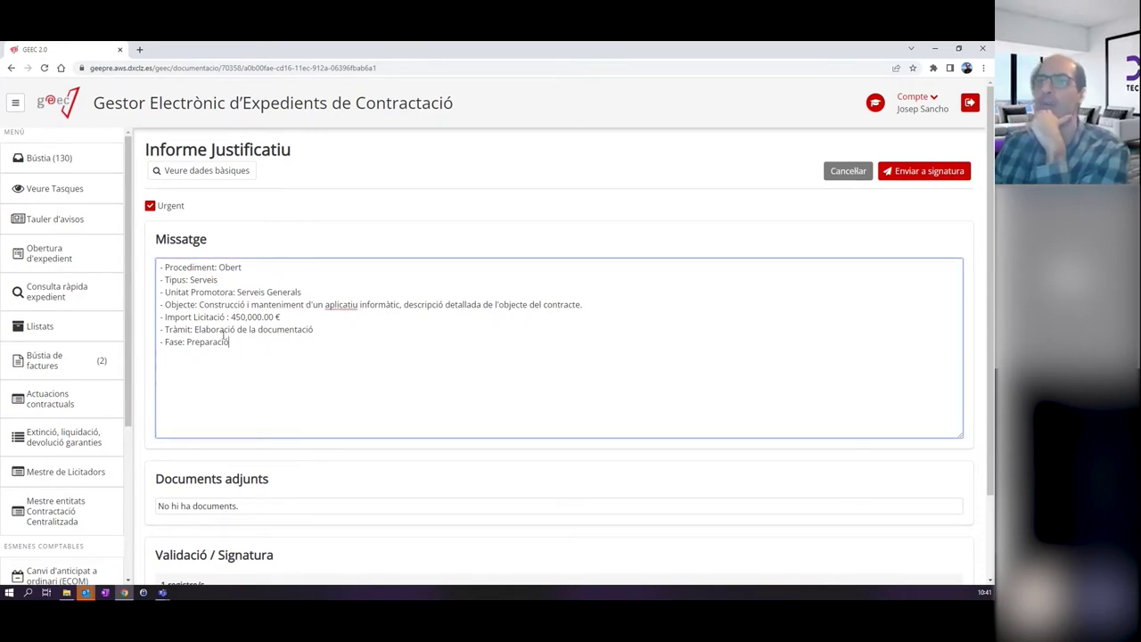
{"action": "key", "text": "shift+Up"}
{"action": "key", "text": "shift+Up"}
{"action": "key", "text": "shift+Up"}
{"action": "key", "text": "shift+Up"}
{"action": "key", "text": "shift+Up"}
{"action": "key", "text": "shift+Up"}
{"action": "key", "text": "shift+Up"}
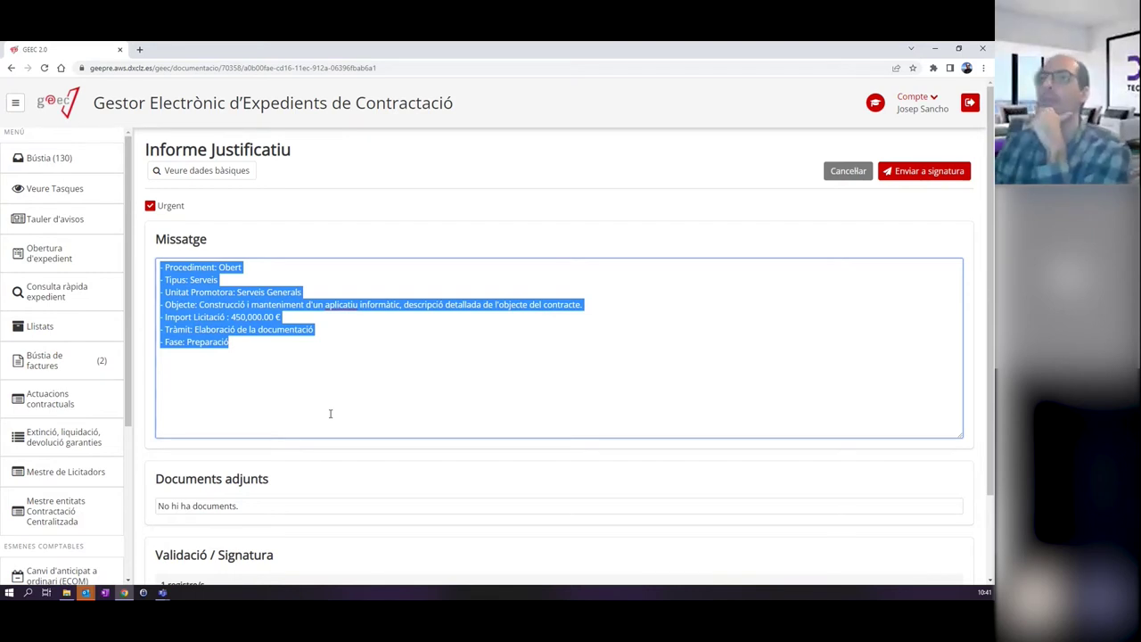
{"action": "left_click", "coordinate": [278, 390]}
{"action": "key", "text": "Return"}
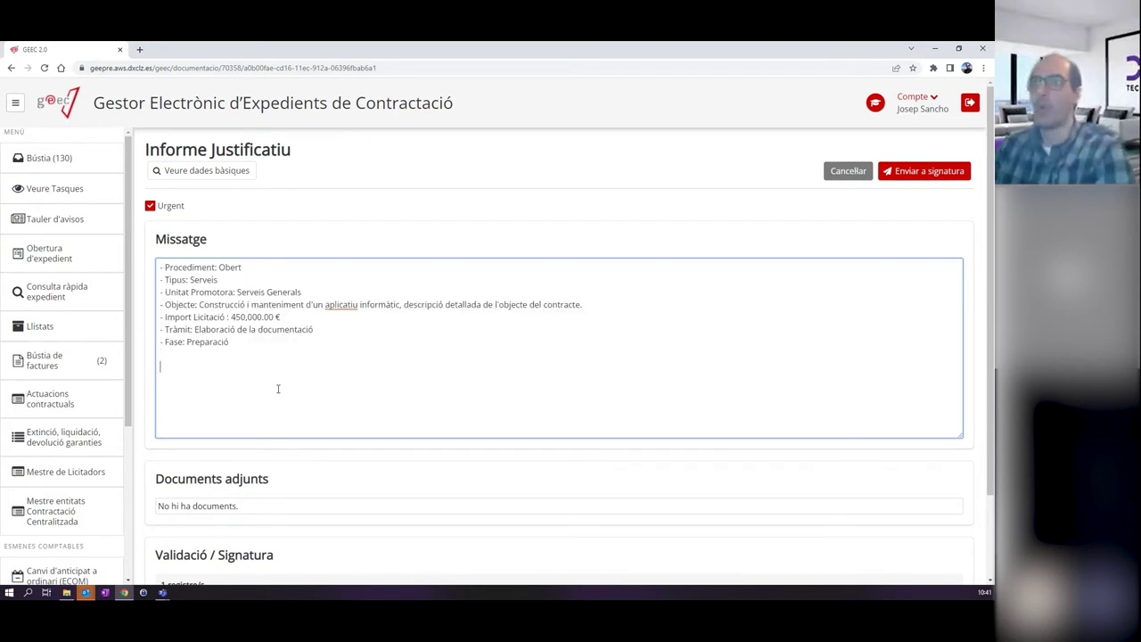
{"action": "type", "text": "Si us plau, signi aquest informe..."}
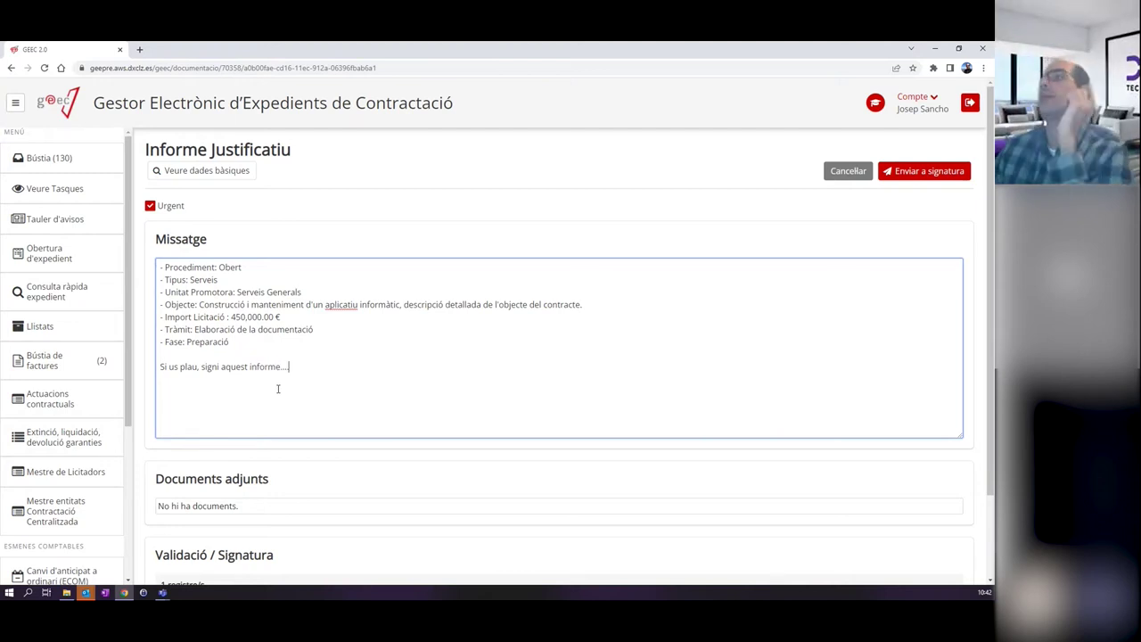
{"action": "scroll", "coordinate": [415, 268], "scroll_direction": "down", "scroll_amount": 2}
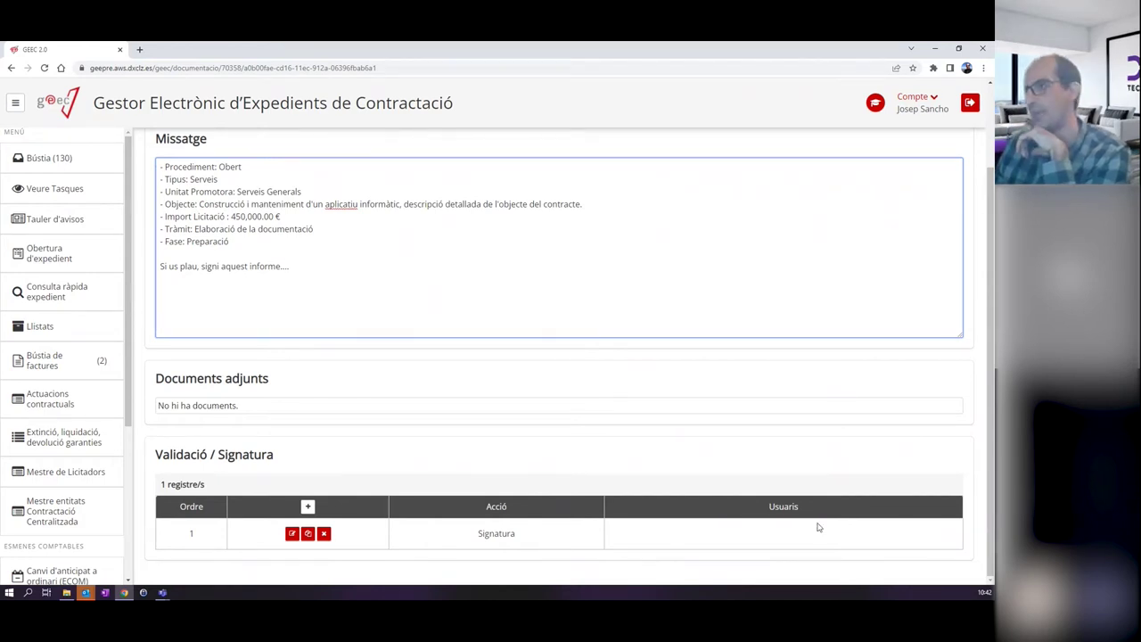
Delete the existing Signatura step from the Validació / Signatura list.
{"action": "triple_click", "coordinate": [919, 526]}
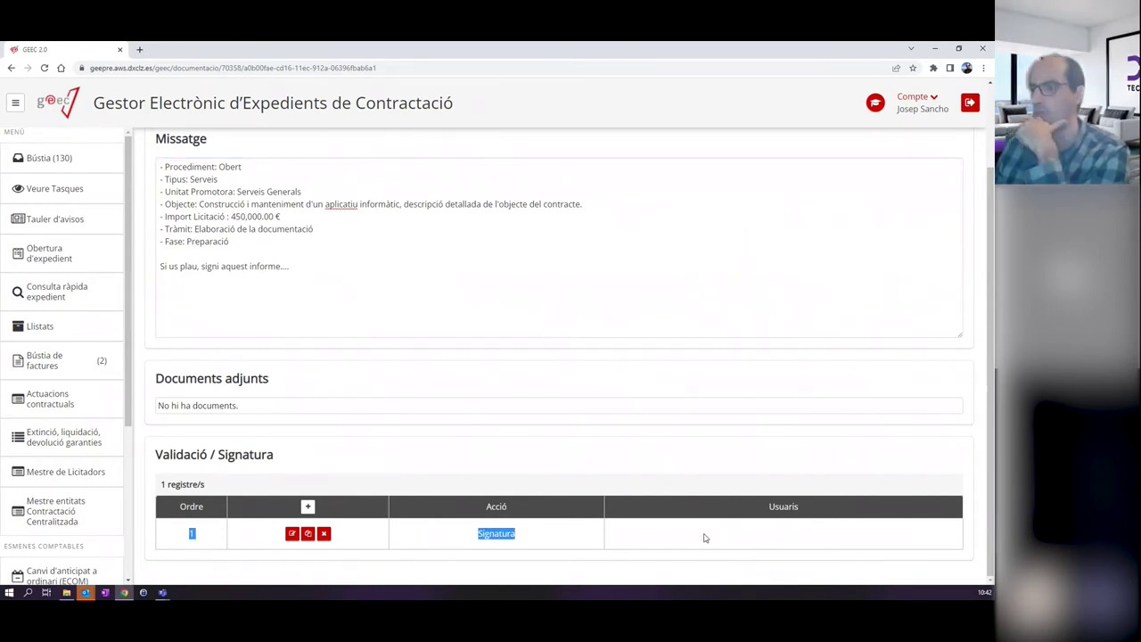
{"action": "left_click", "coordinate": [699, 540]}
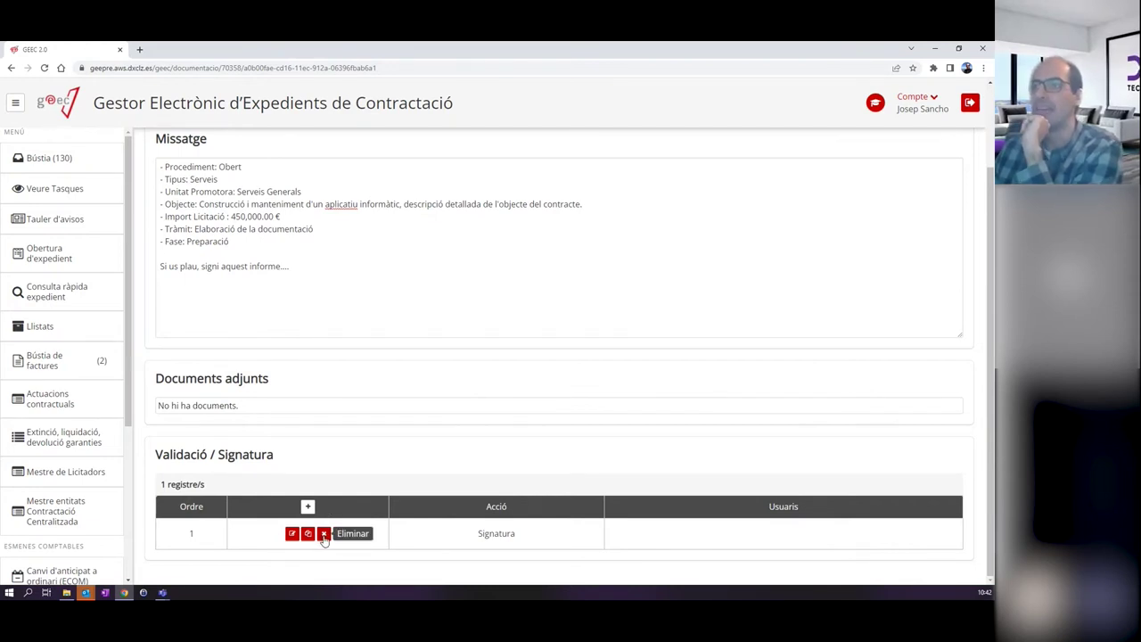
{"action": "left_click", "coordinate": [324, 535]}
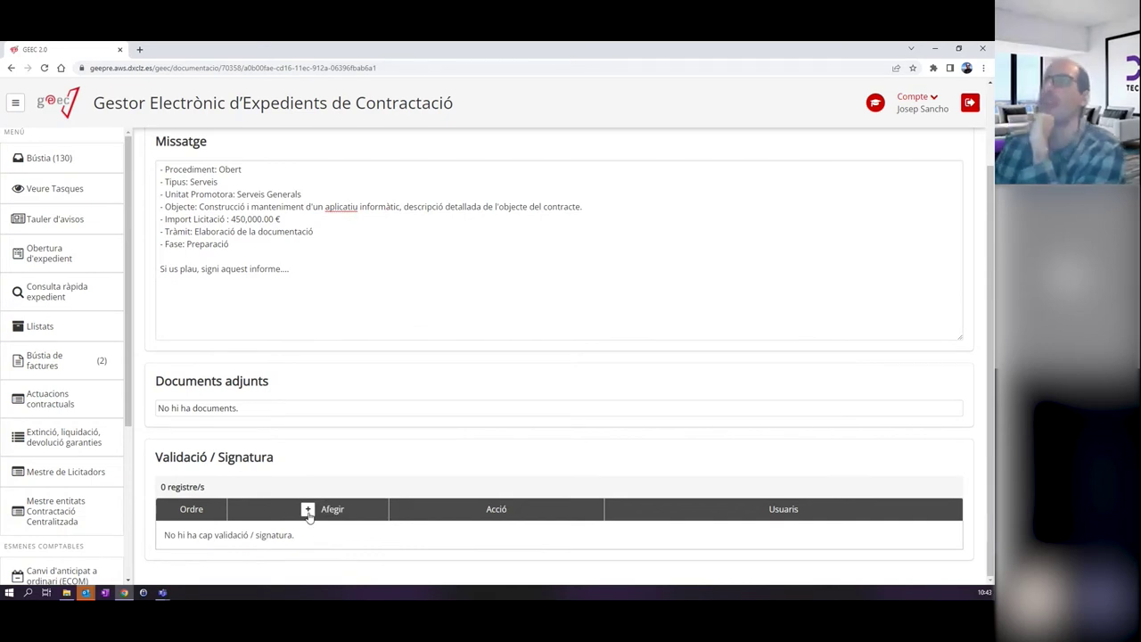
Start a new validation step, keeping its type as Signatura.
{"action": "left_click", "coordinate": [307, 511]}
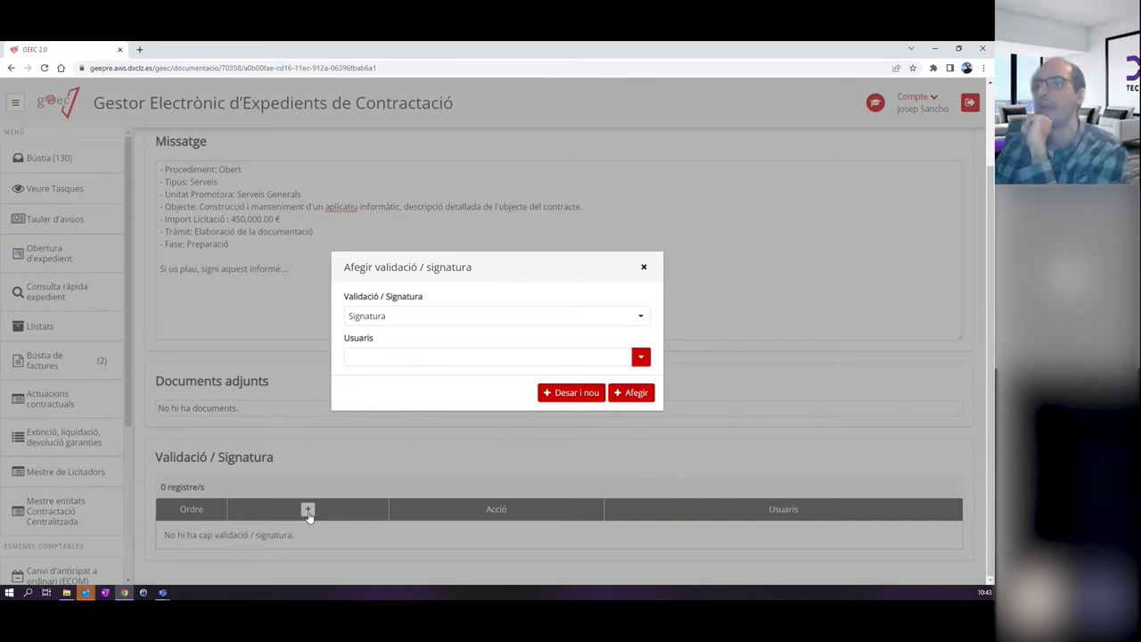
{"action": "left_click", "coordinate": [390, 313]}
{"action": "left_click", "coordinate": [378, 351]}
{"action": "left_click", "coordinate": [383, 315]}
{"action": "left_click", "coordinate": [386, 336]}
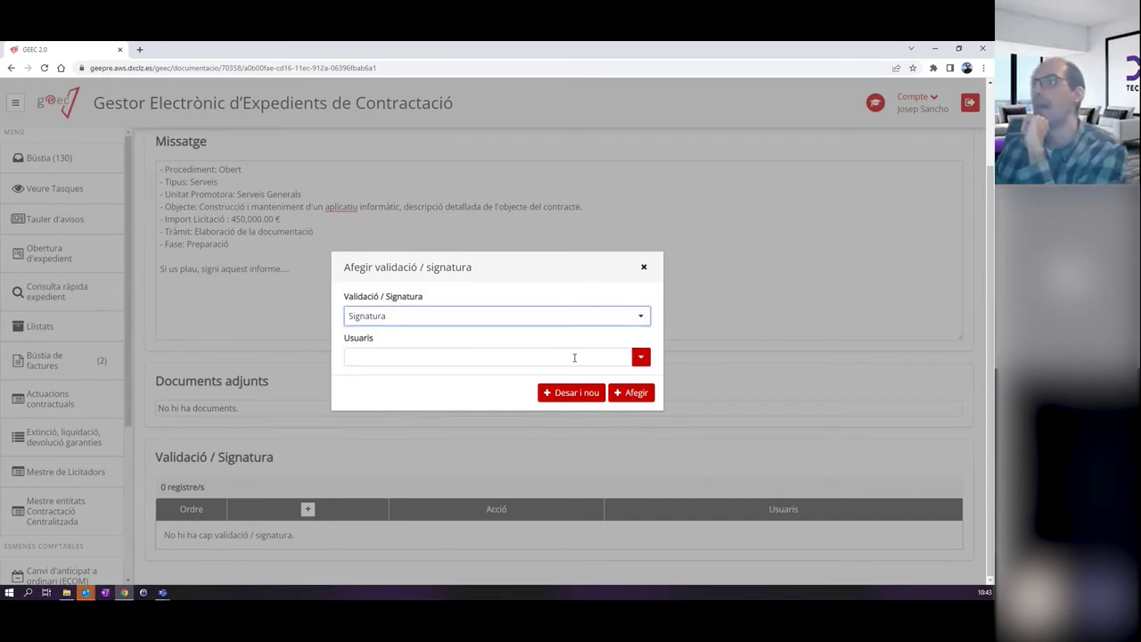
{"action": "left_click", "coordinate": [640, 359]}
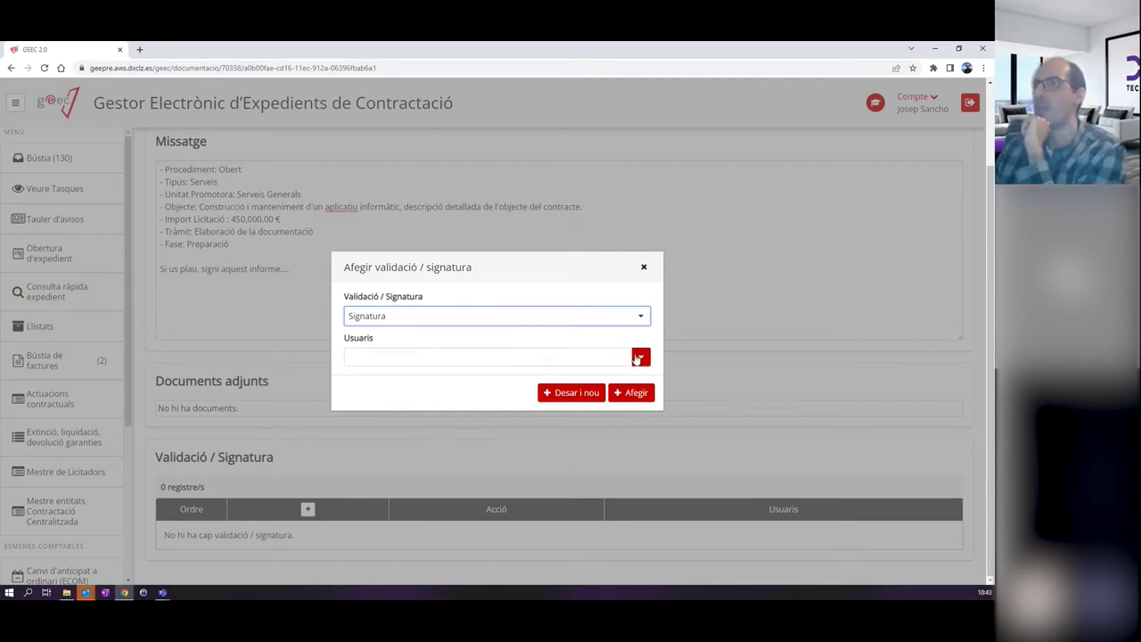
{"action": "left_click", "coordinate": [641, 360]}
{"action": "scroll", "coordinate": [490, 419], "scroll_direction": "down", "scroll_amount": 2}
{"action": "scroll", "coordinate": [490, 419], "scroll_direction": "up", "scroll_amount": 2}
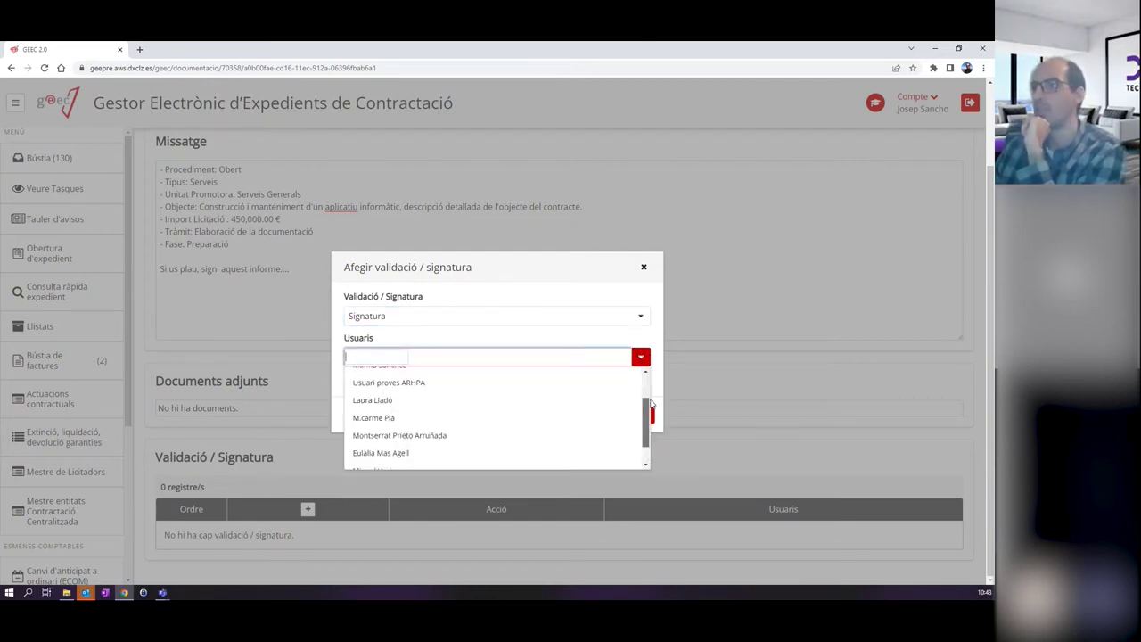
{"action": "left_click", "coordinate": [436, 339]}
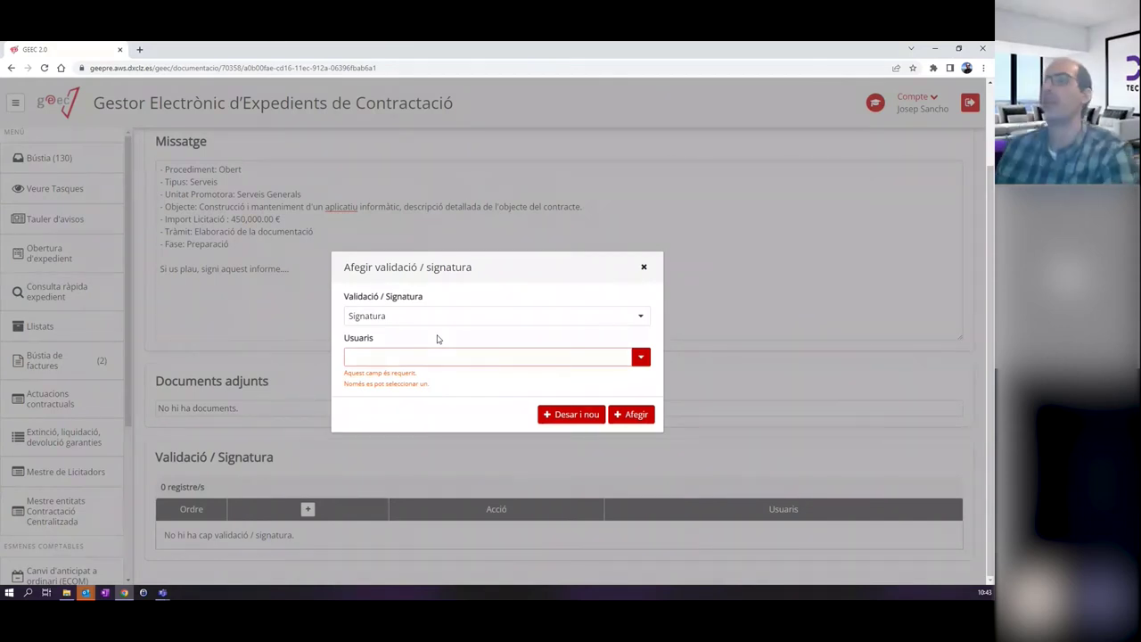
Search the signing user by name, select them and add the Signatura step.
{"action": "left_click", "coordinate": [359, 355]}
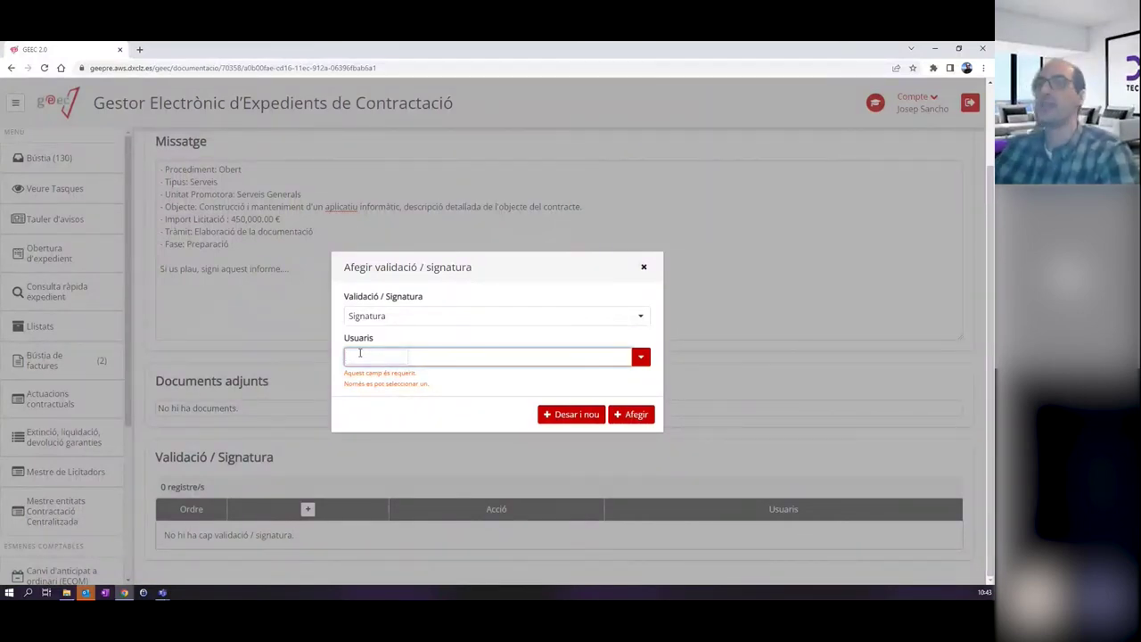
{"action": "type", "text": "joan"}
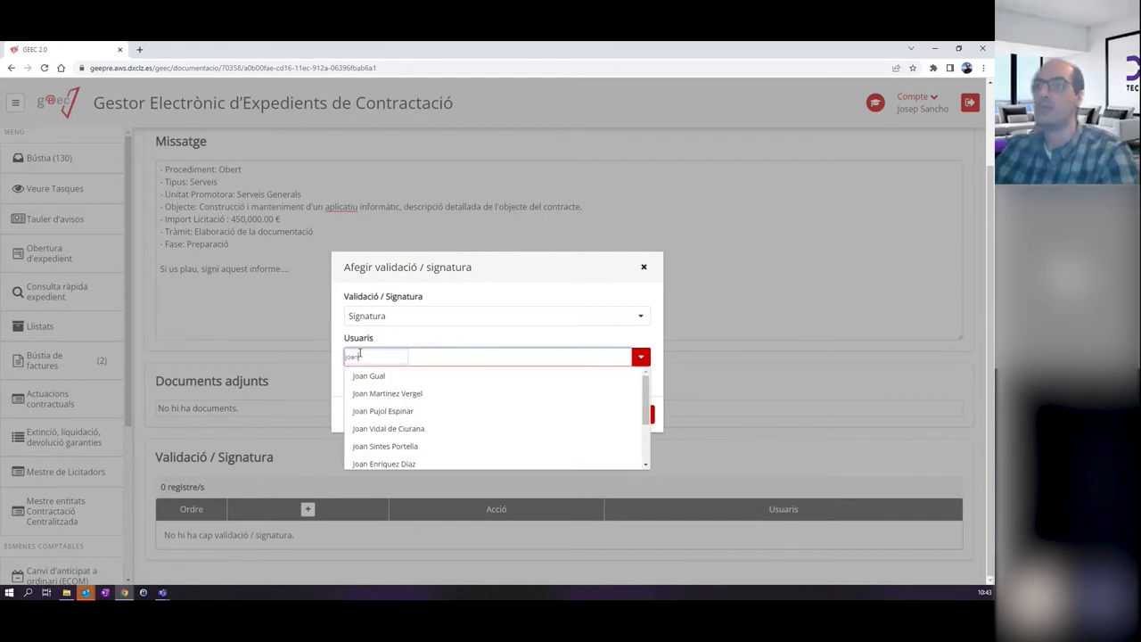
{"action": "key", "text": "Down"}
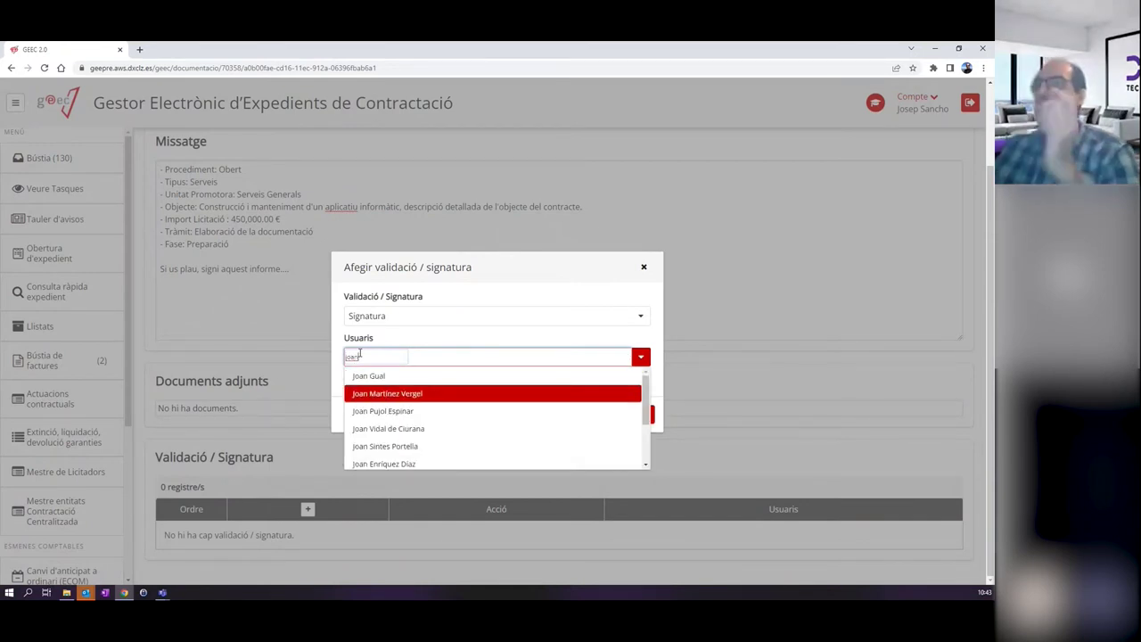
{"action": "left_click", "coordinate": [384, 413]}
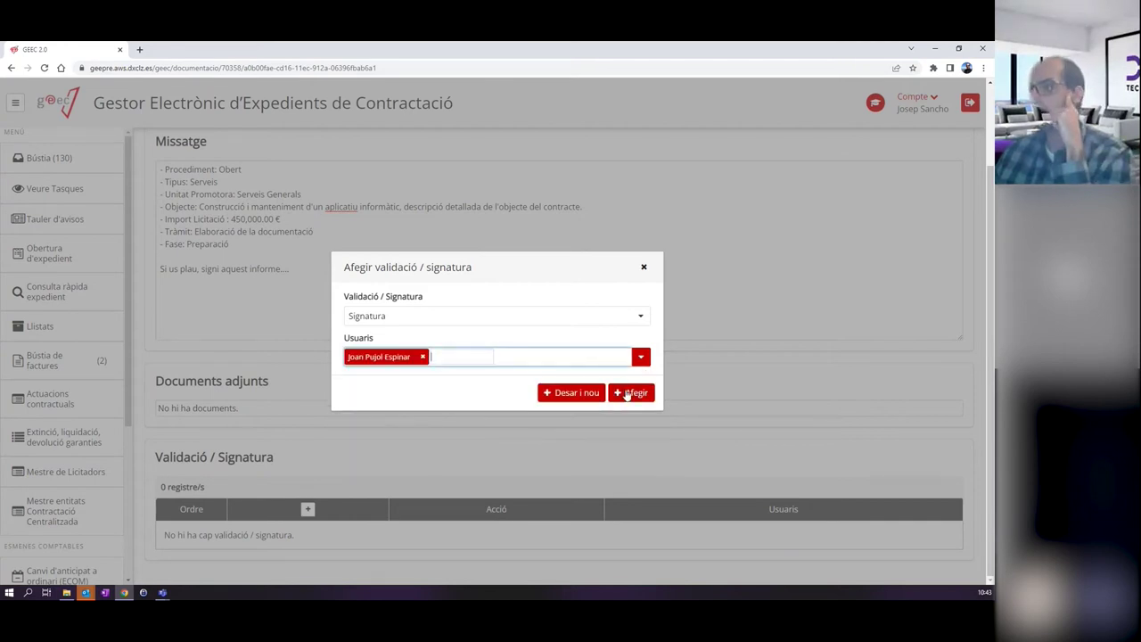
{"action": "left_click", "coordinate": [630, 393]}
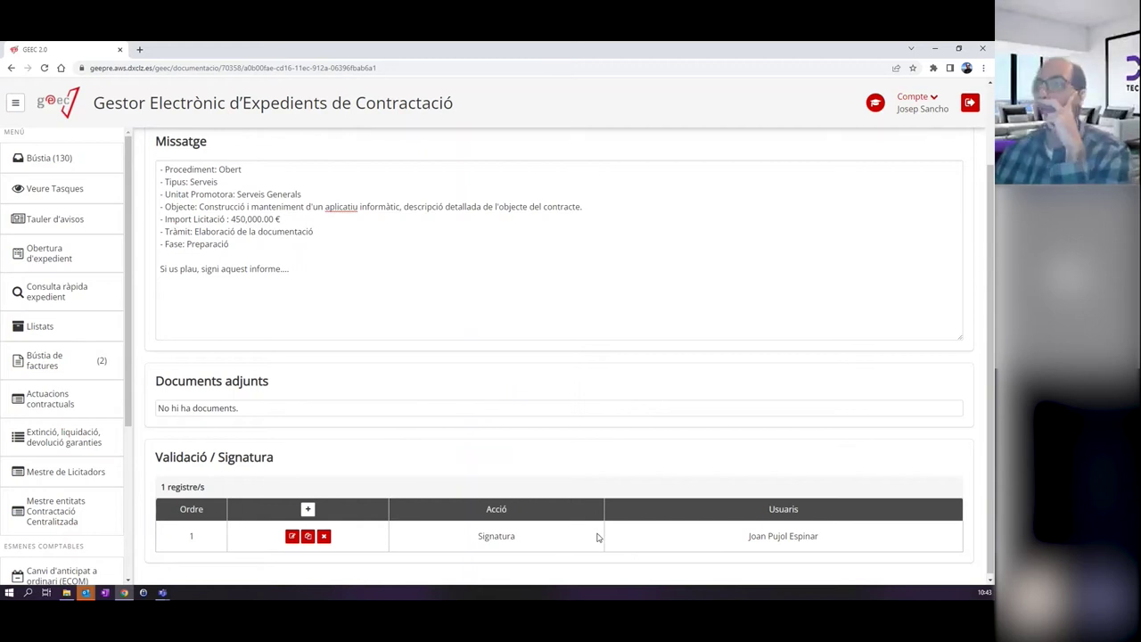
{"action": "left_click", "coordinate": [310, 510]}
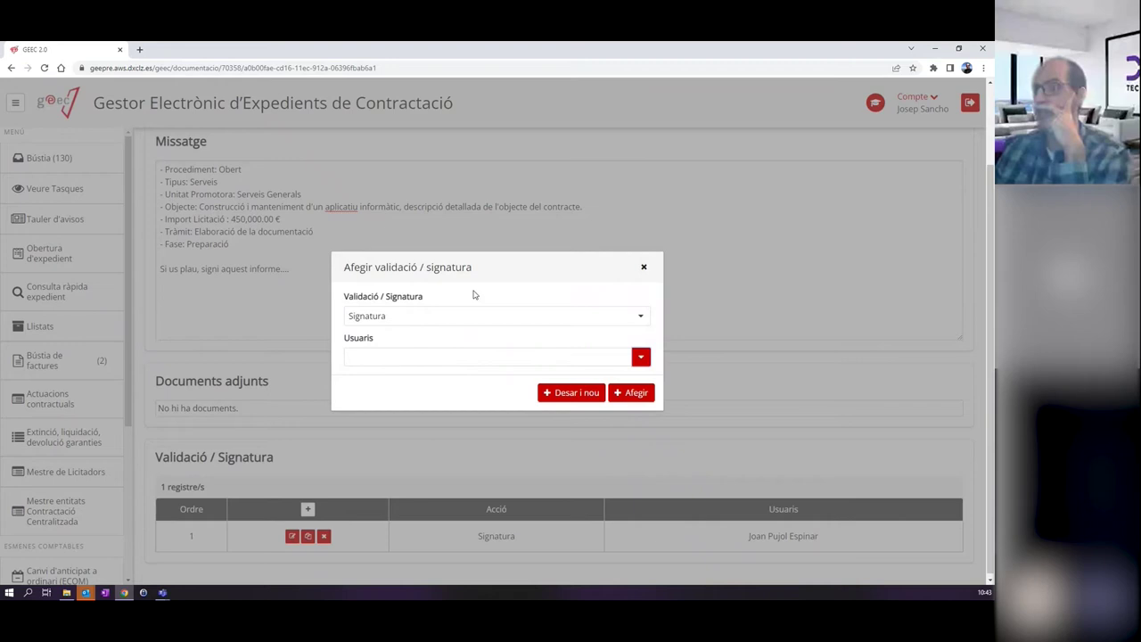
Search a second user by name and add their Signatura step.
{"action": "left_click", "coordinate": [383, 356]}
{"action": "type", "text": "maria"}
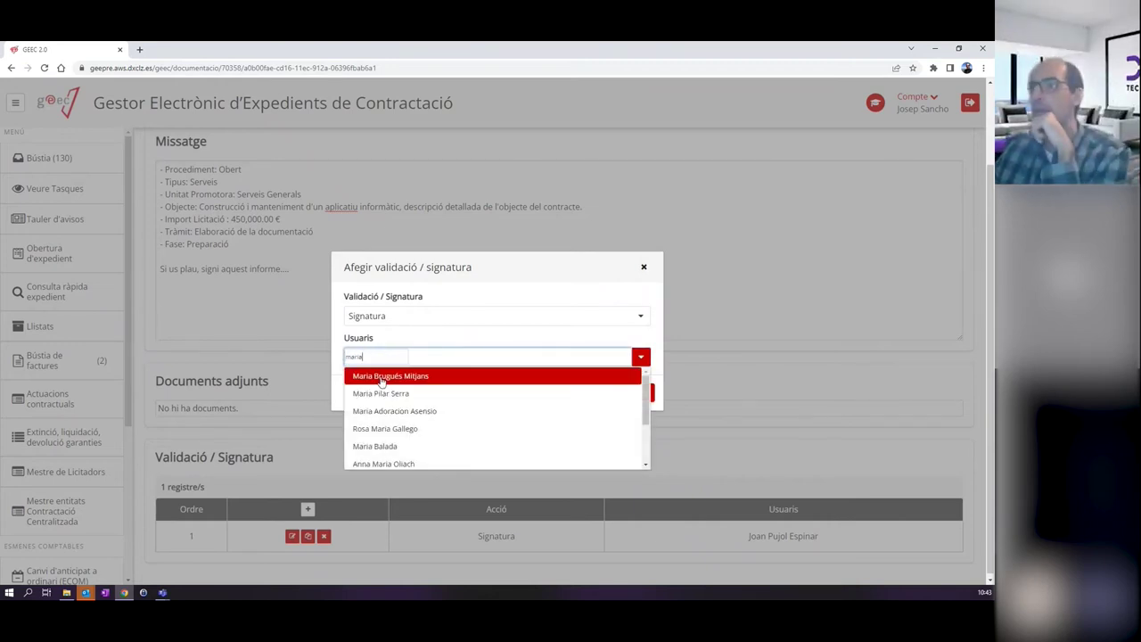
{"action": "left_click", "coordinate": [384, 428]}
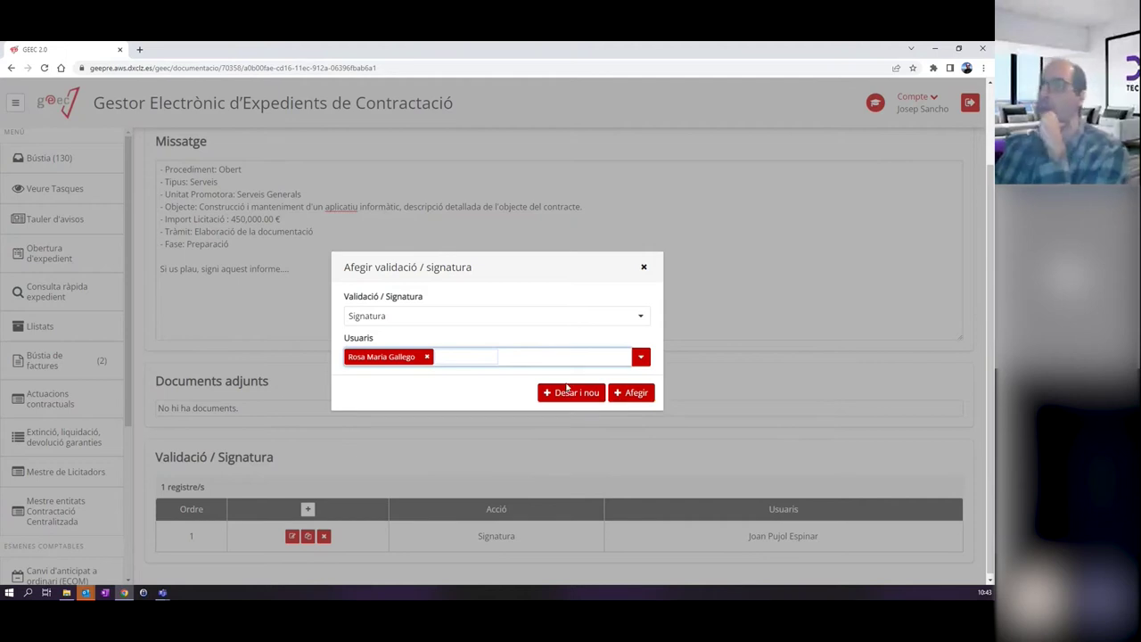
{"action": "left_click", "coordinate": [629, 392]}
{"action": "scroll", "coordinate": [634, 414], "scroll_direction": "down", "scroll_amount": 1}
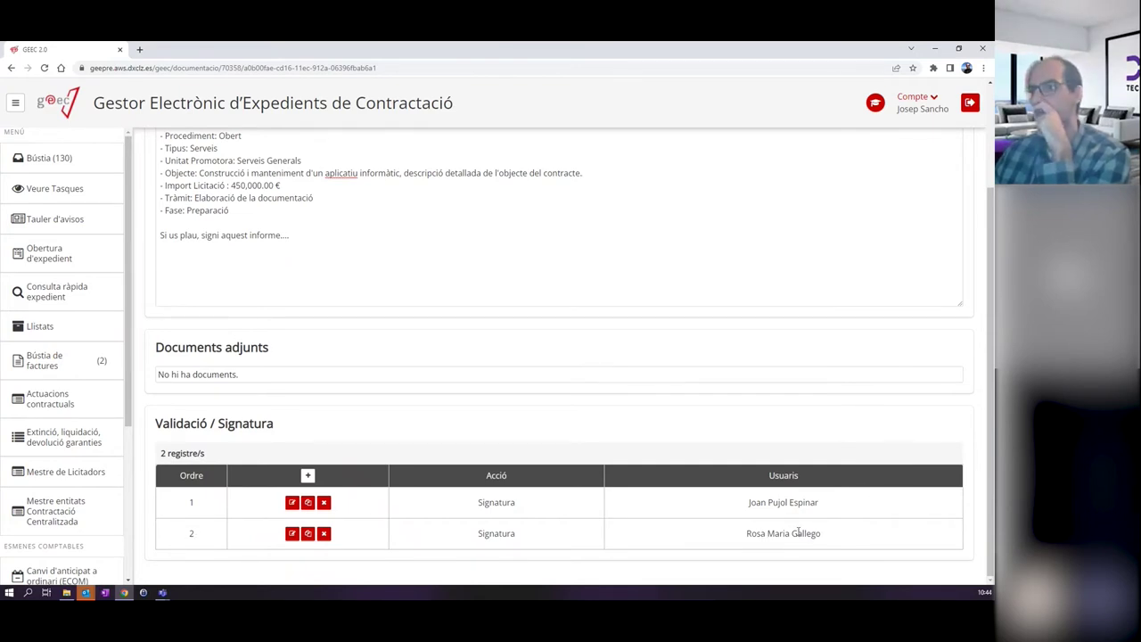
{"action": "scroll", "coordinate": [764, 397], "scroll_direction": "up", "scroll_amount": 3}
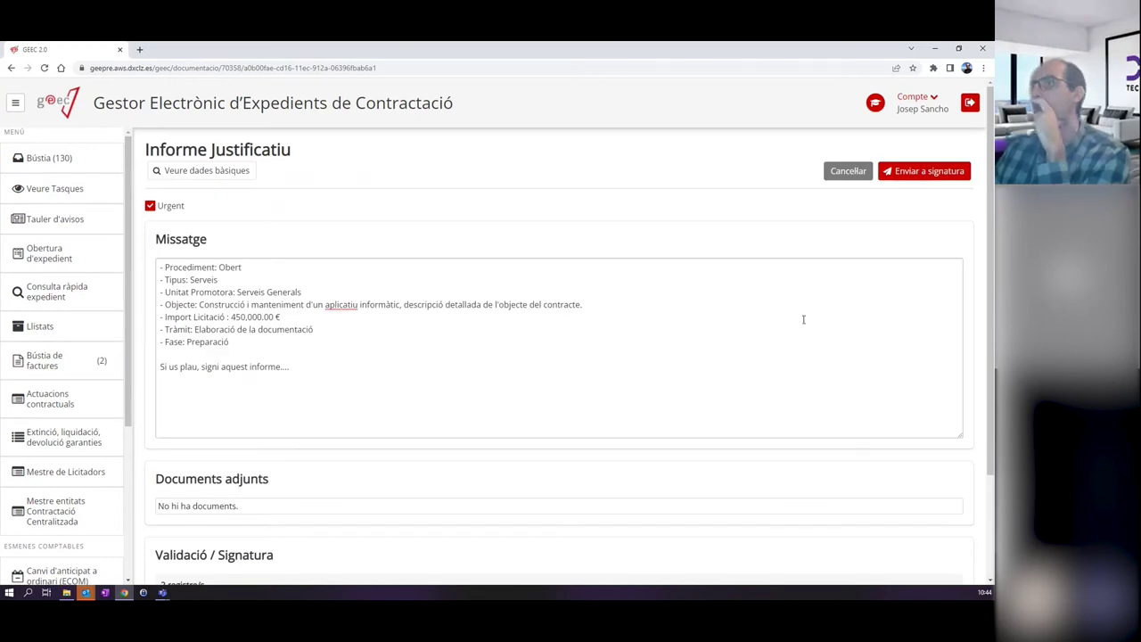
{"action": "scroll", "coordinate": [362, 288], "scroll_direction": "down", "scroll_amount": 2}
{"action": "scroll", "coordinate": [675, 316], "scroll_direction": "up", "scroll_amount": 2}
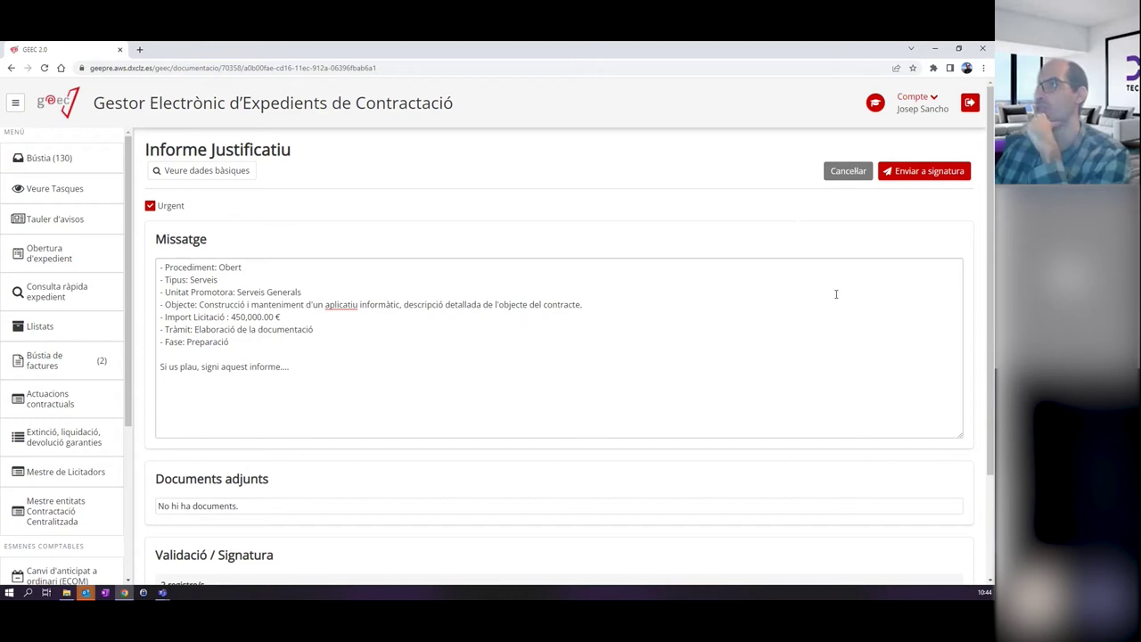
Cancel the Enviar a signatura form and look over the IN02 document page.
{"action": "left_click", "coordinate": [848, 175]}
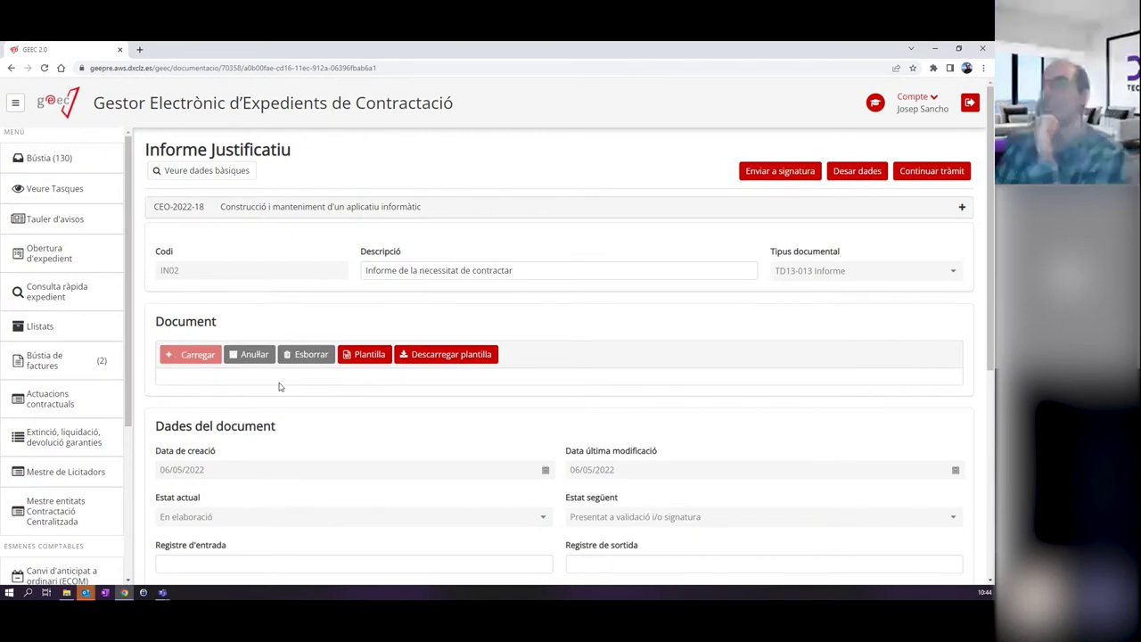
{"action": "scroll", "coordinate": [279, 379], "scroll_direction": "down", "scroll_amount": 3}
{"action": "scroll", "coordinate": [279, 378], "scroll_direction": "down", "scroll_amount": 1}
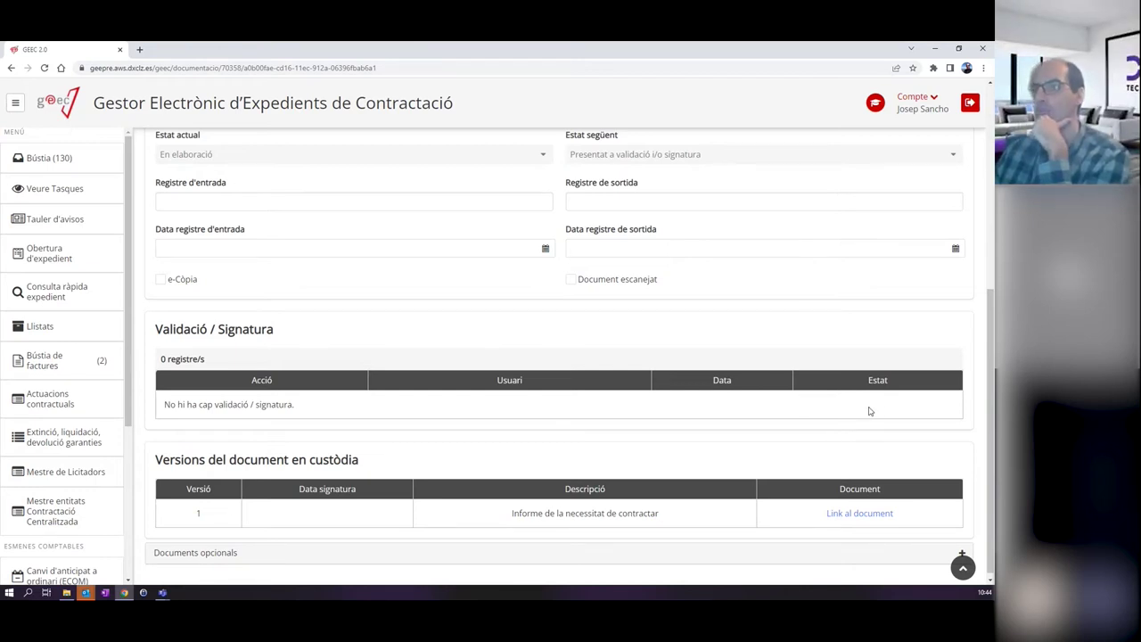
{"action": "scroll", "coordinate": [437, 418], "scroll_direction": "up", "scroll_amount": 4}
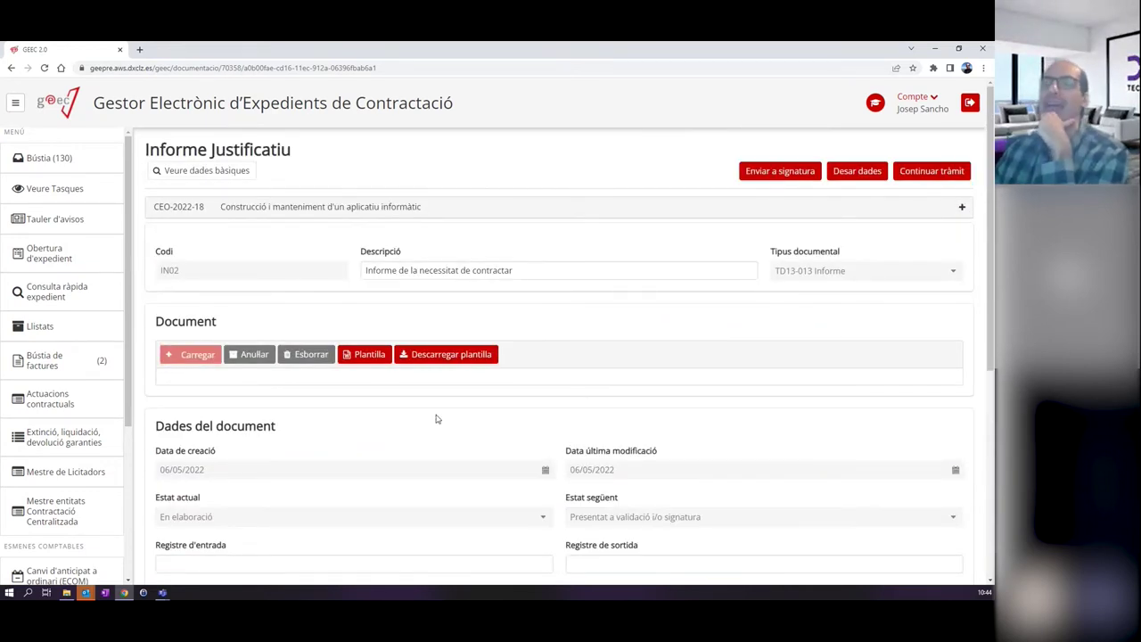
Replace the uploaded file with Informe justificatiu_signat.pdf from the Documents CM2022 folder.
{"action": "left_click", "coordinate": [303, 355]}
{"action": "left_click", "coordinate": [602, 363]}
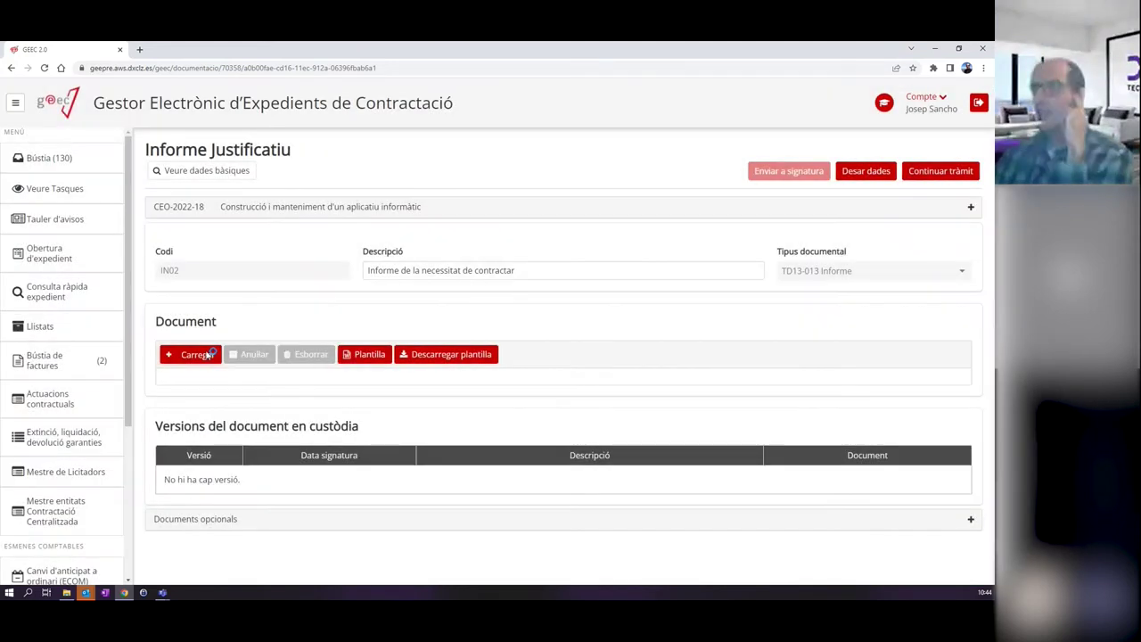
{"action": "left_click", "coordinate": [205, 355]}
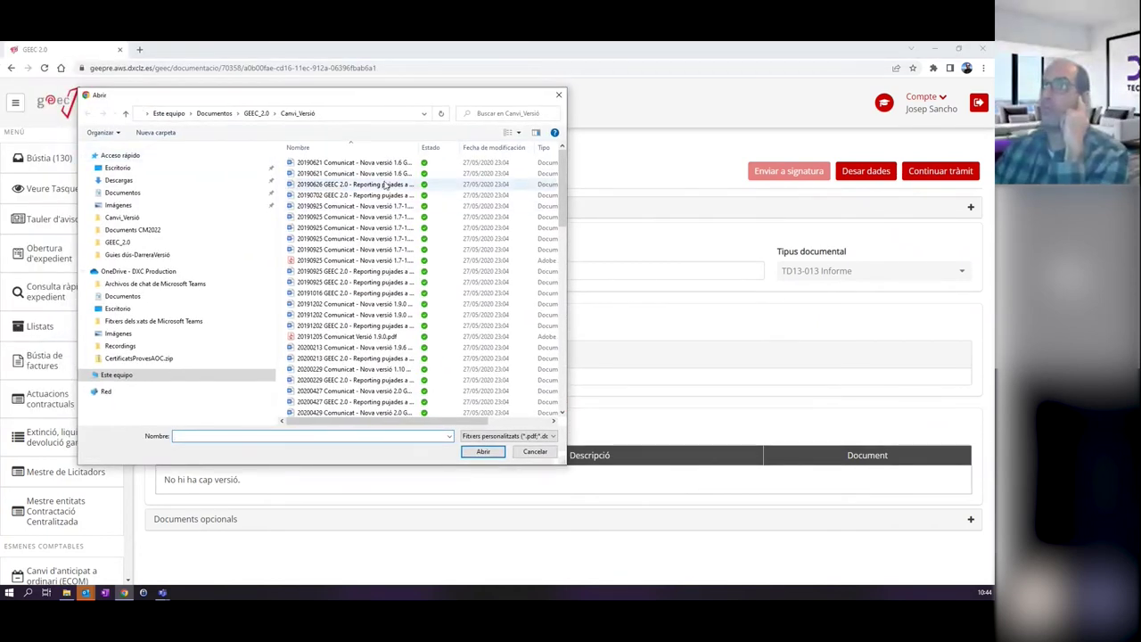
{"action": "left_click", "coordinate": [122, 192]}
{"action": "left_click", "coordinate": [142, 230]}
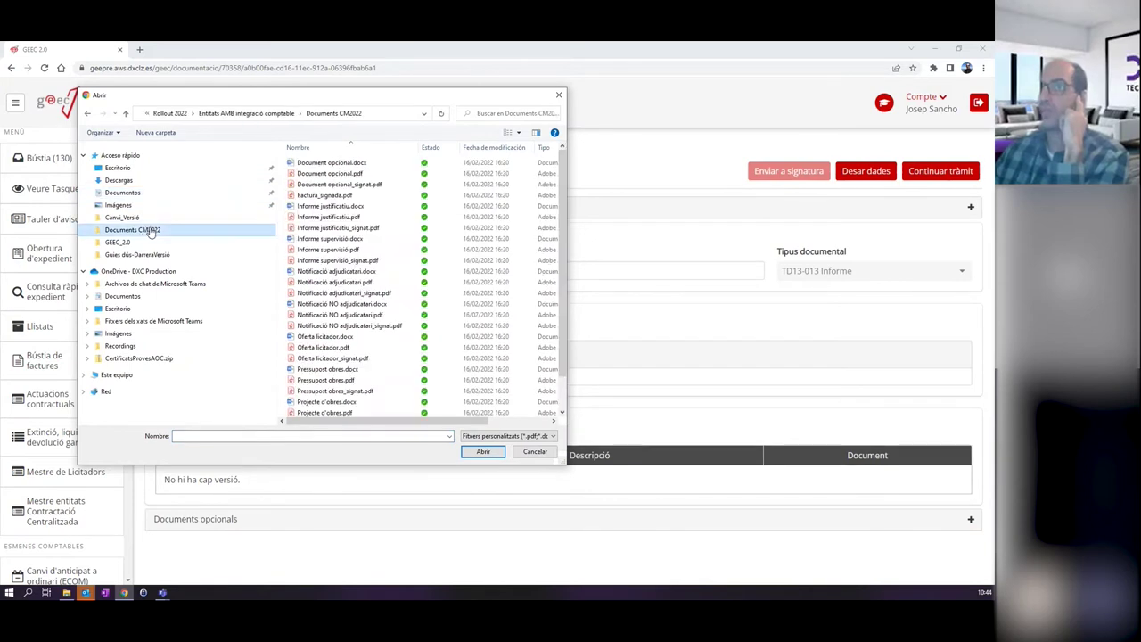
{"action": "double_click", "coordinate": [344, 227]}
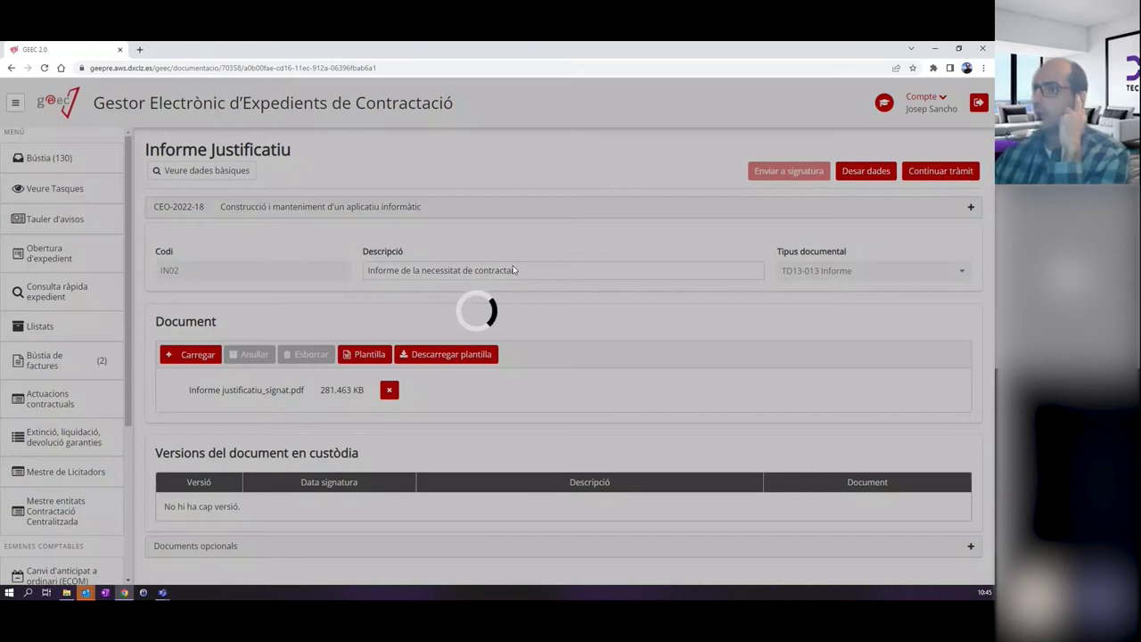
{"action": "scroll", "coordinate": [543, 315], "scroll_direction": "down", "scroll_amount": 4}
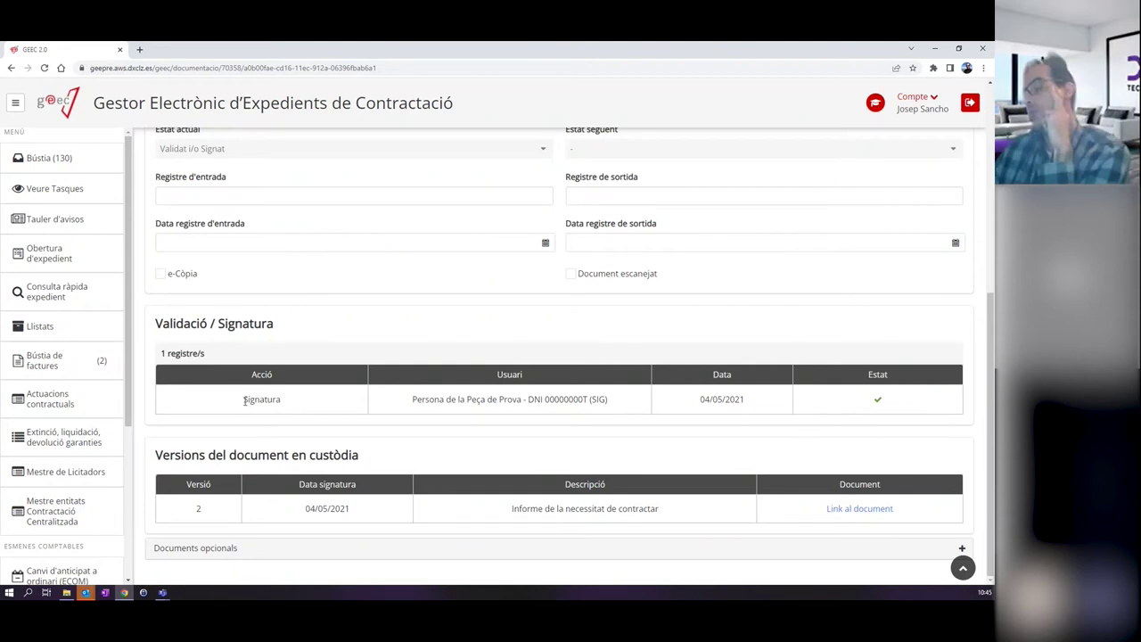
{"action": "left_click_drag", "start_coordinate": [244, 400], "coordinate": [288, 406]}
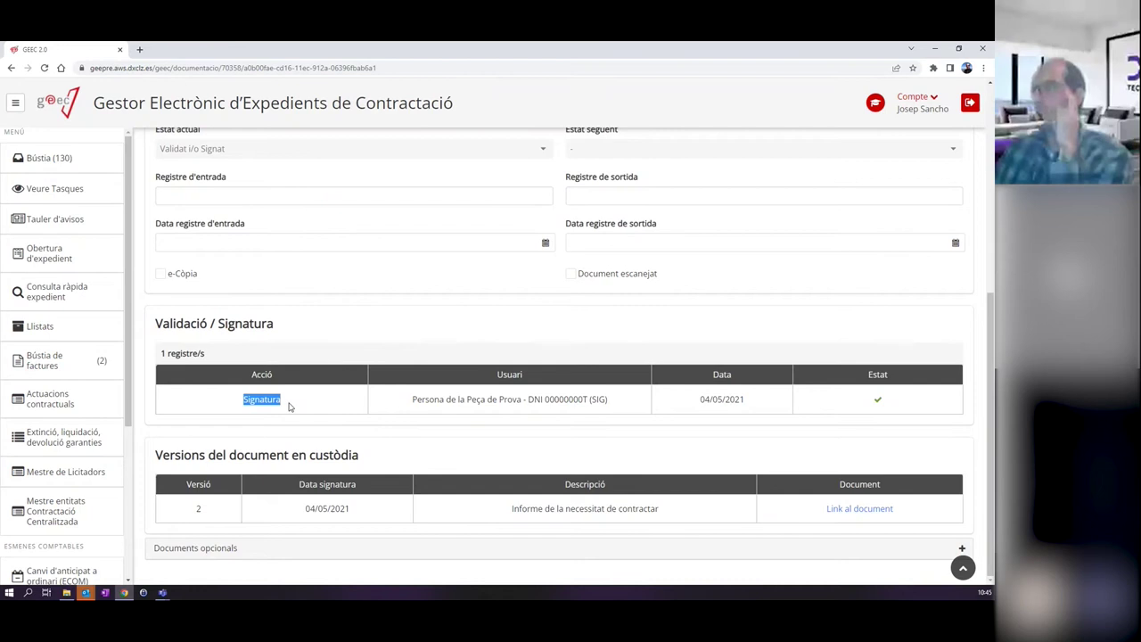
{"action": "left_click_drag", "start_coordinate": [410, 400], "coordinate": [611, 406]}
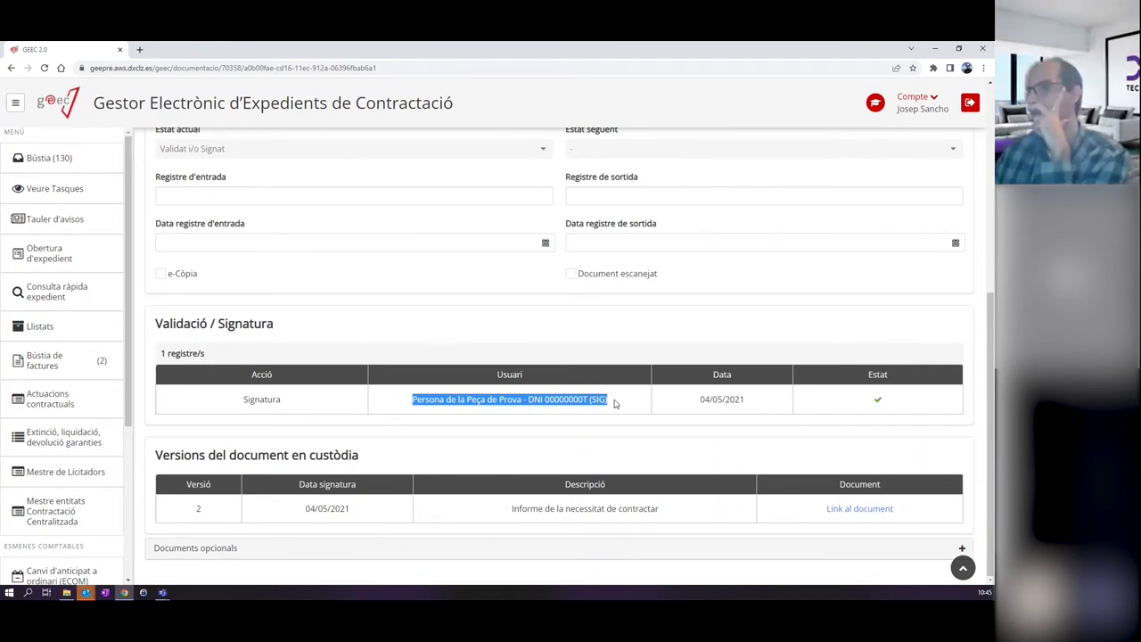
{"action": "scroll", "coordinate": [713, 460], "scroll_direction": "up", "scroll_amount": 1}
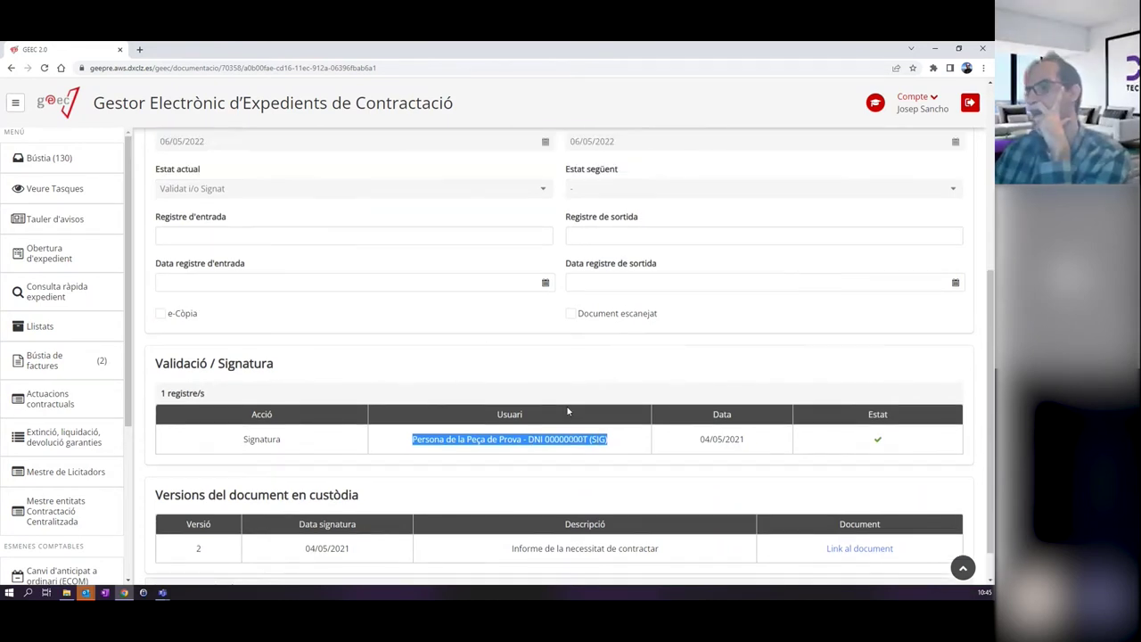
{"action": "left_click_drag", "start_coordinate": [699, 452], "coordinate": [776, 450]}
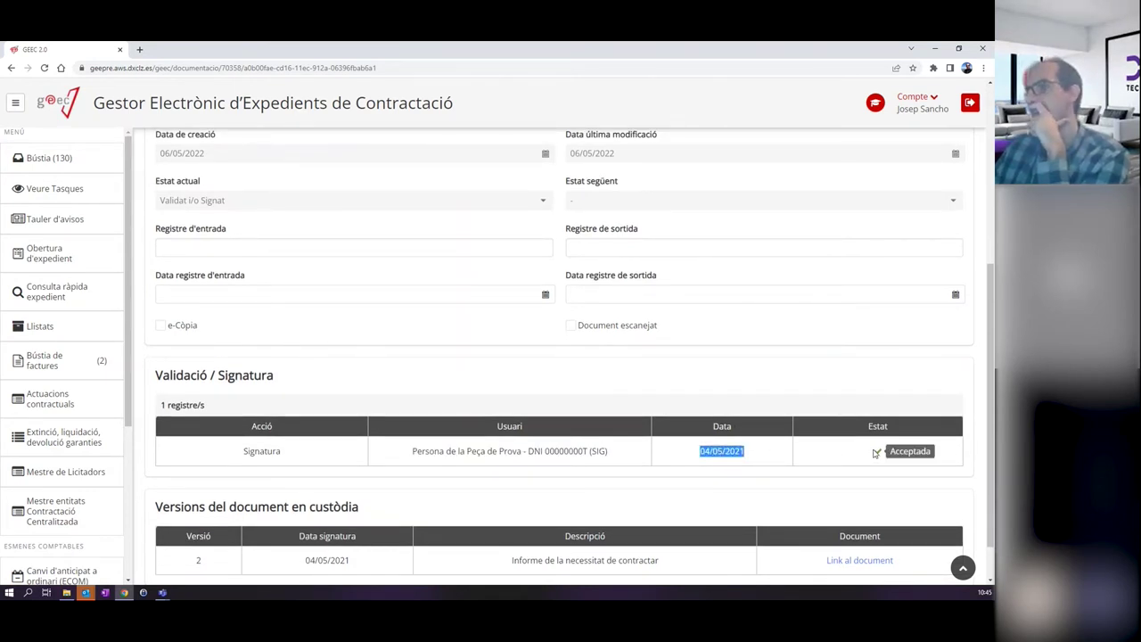
{"action": "mouse_move", "coordinate": [878, 453]}
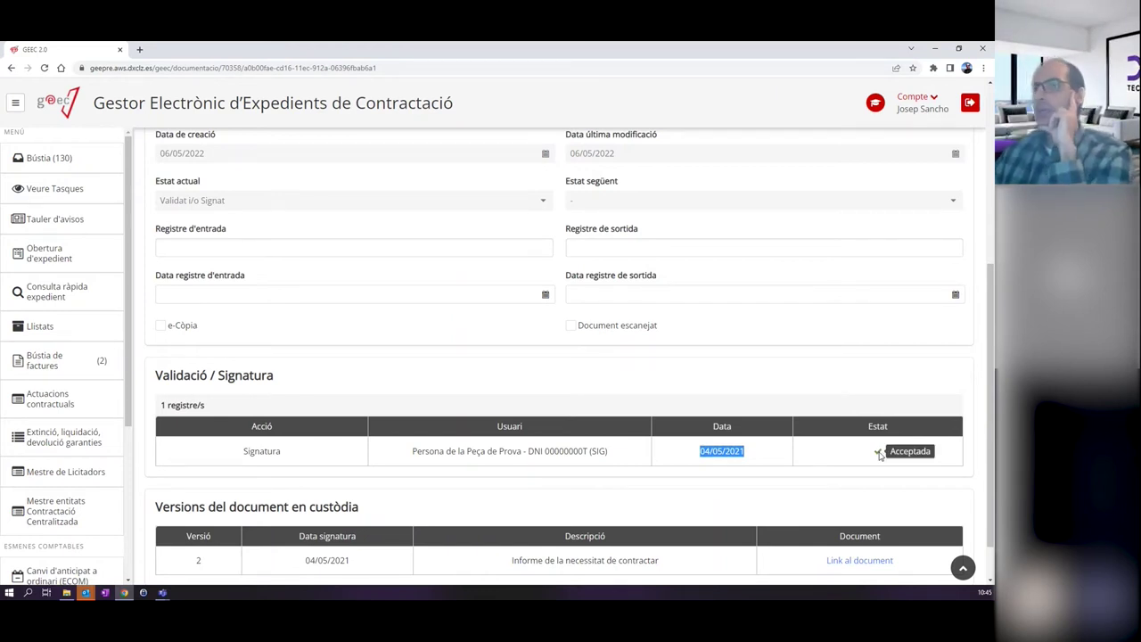
{"action": "scroll", "coordinate": [878, 452], "scroll_direction": "down", "scroll_amount": 1}
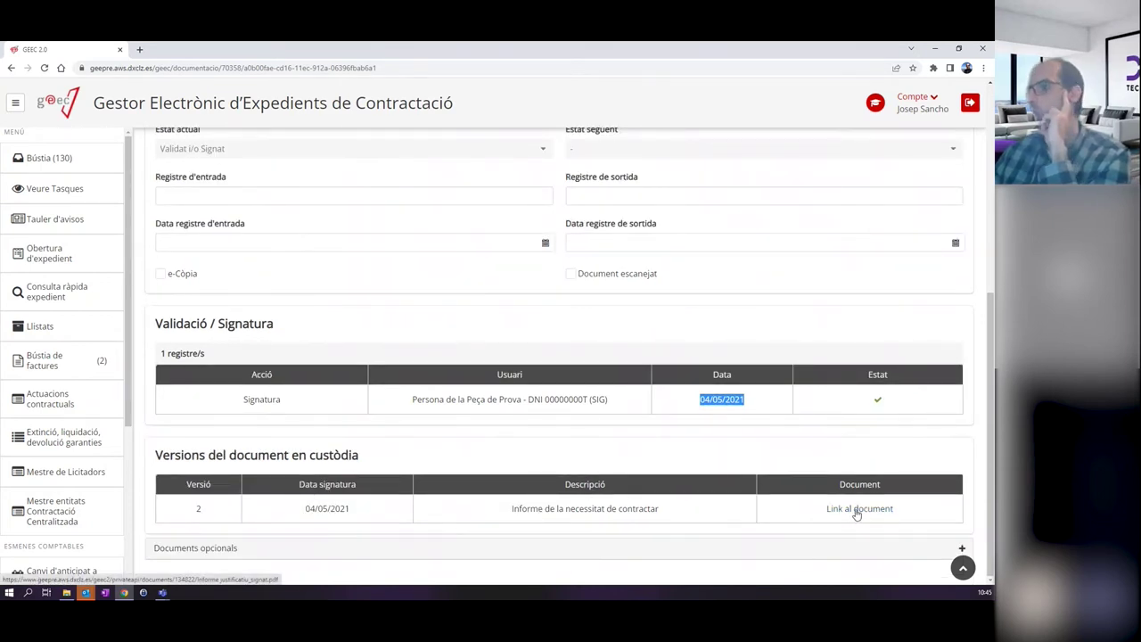
{"action": "scroll", "coordinate": [804, 436], "scroll_direction": "up", "scroll_amount": 5}
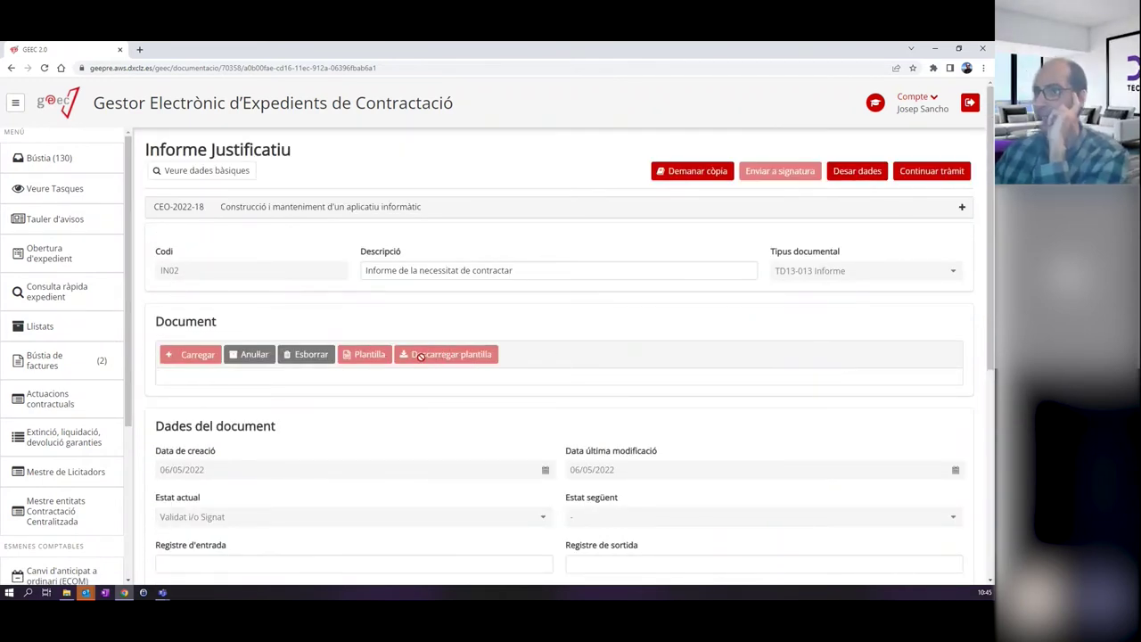
{"action": "scroll", "coordinate": [418, 354], "scroll_direction": "down", "scroll_amount": 1}
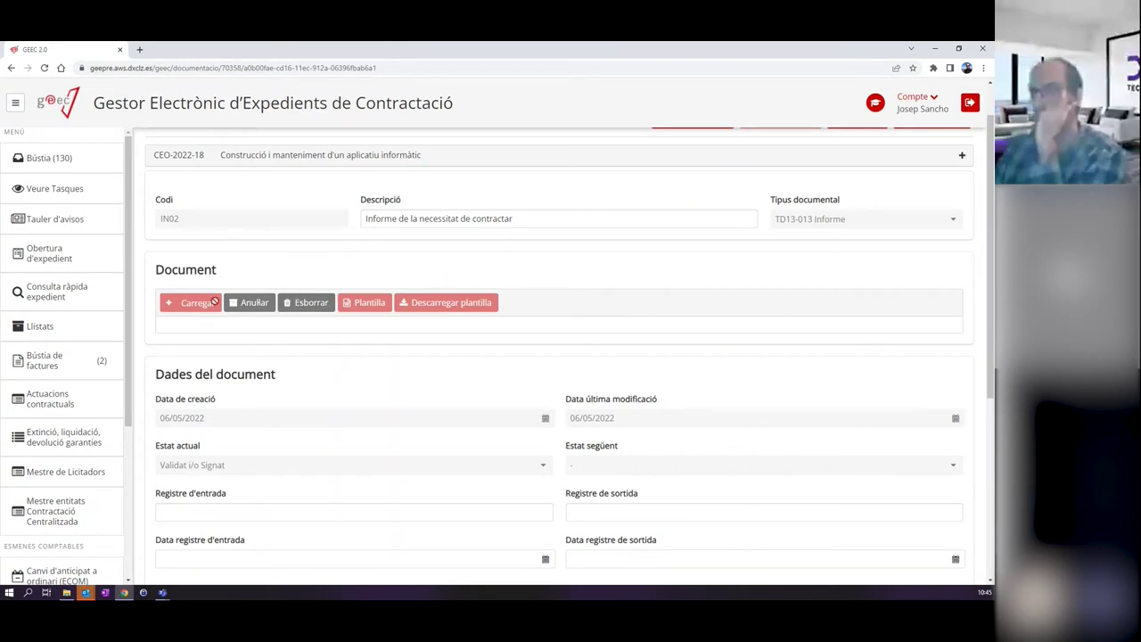
{"action": "scroll", "coordinate": [580, 374], "scroll_direction": "down", "scroll_amount": 4}
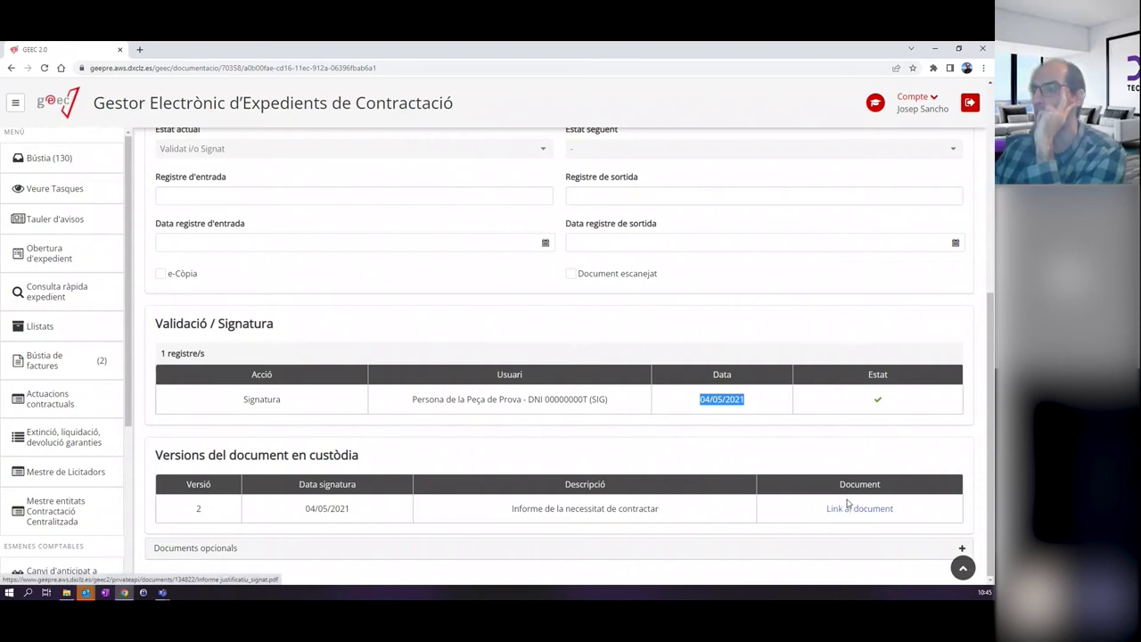
{"action": "left_click", "coordinate": [853, 509]}
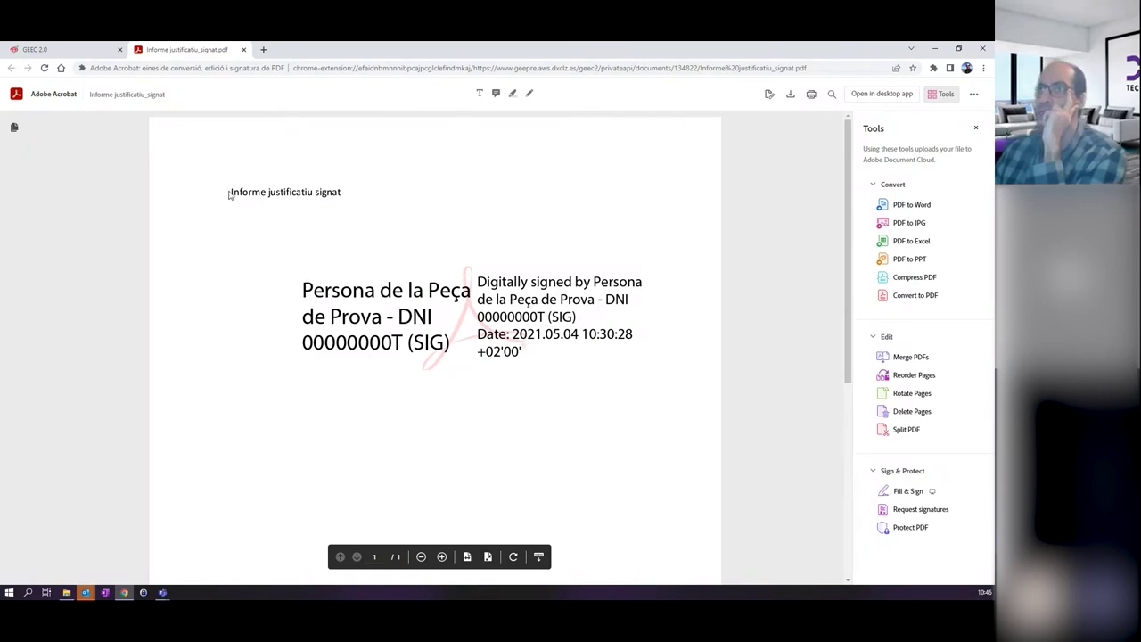
{"action": "left_click_drag", "start_coordinate": [227, 193], "coordinate": [407, 196]}
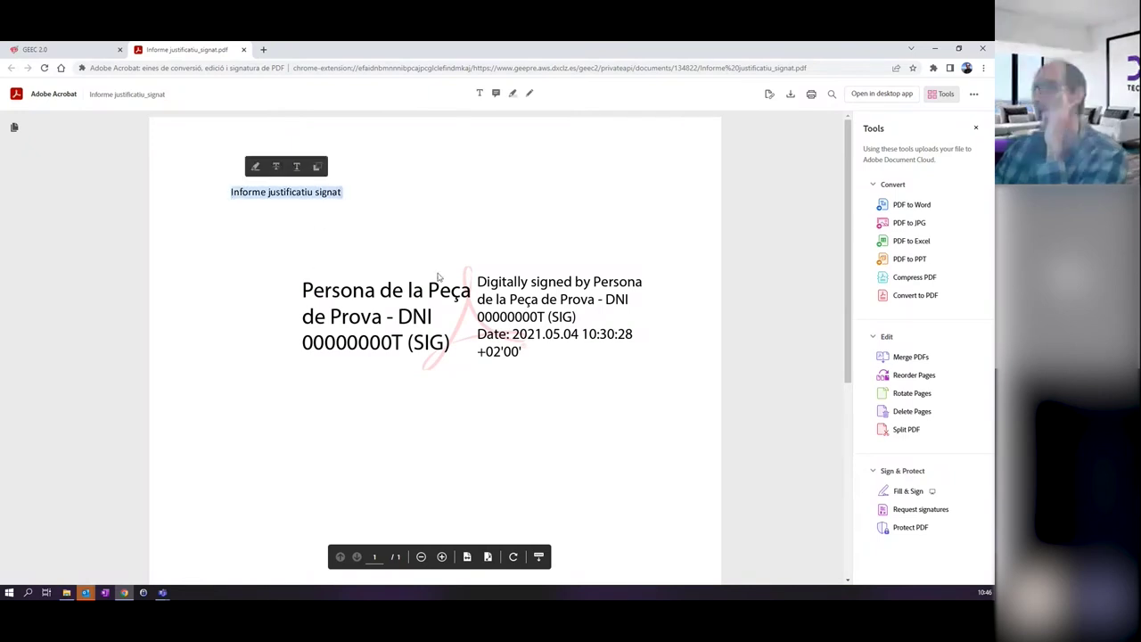
{"action": "left_click", "coordinate": [300, 245]}
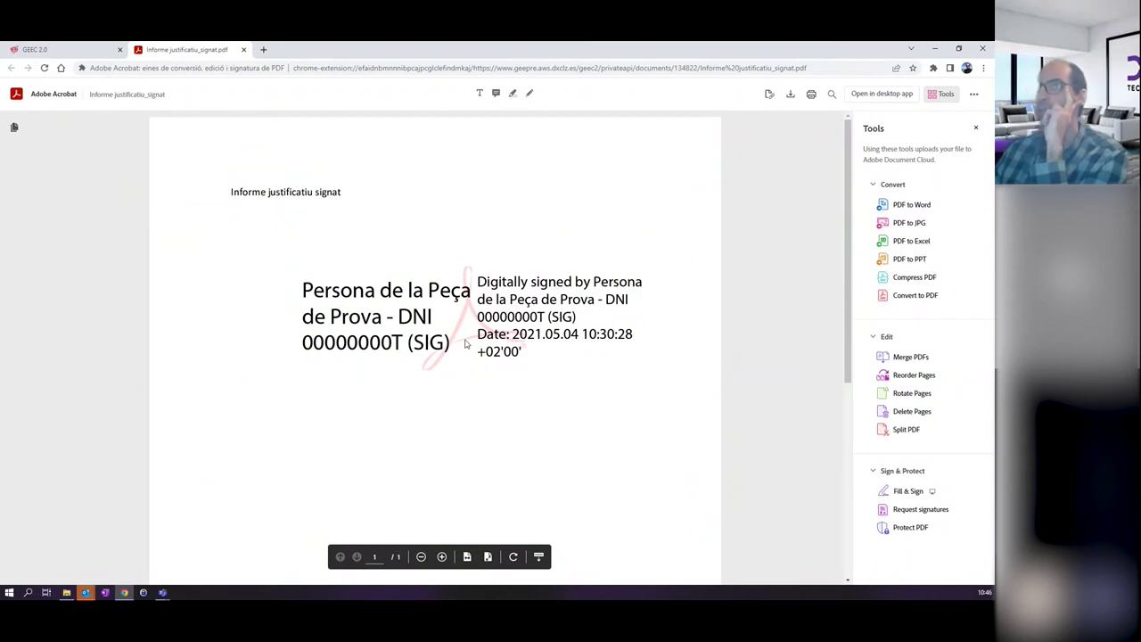
{"action": "left_click", "coordinate": [244, 50]}
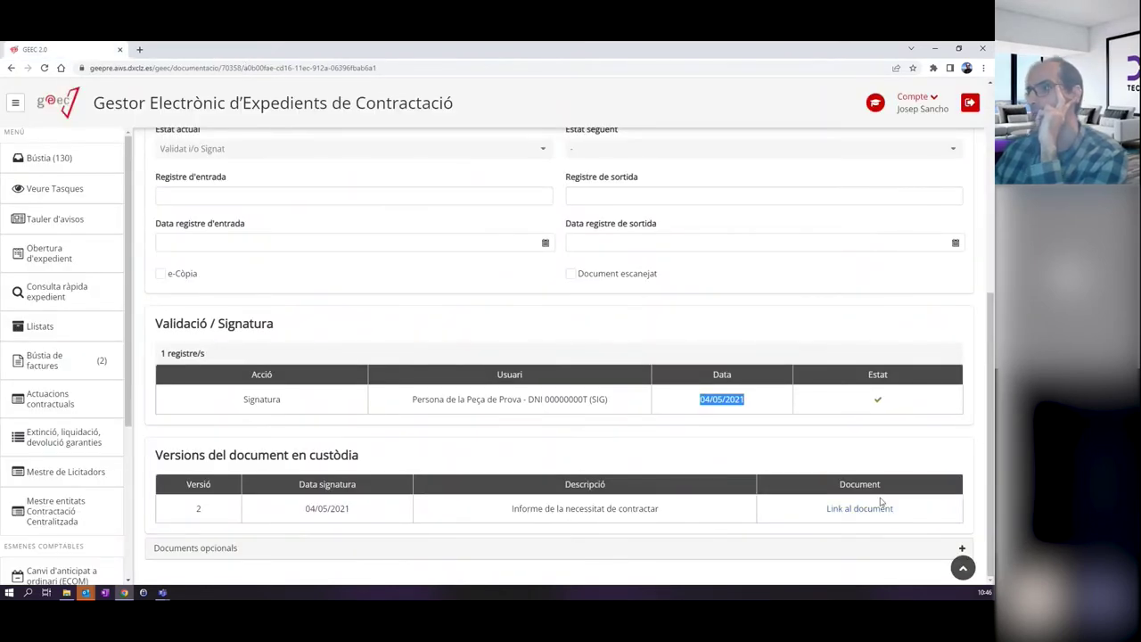
{"action": "scroll", "coordinate": [523, 441], "scroll_direction": "up", "scroll_amount": 4}
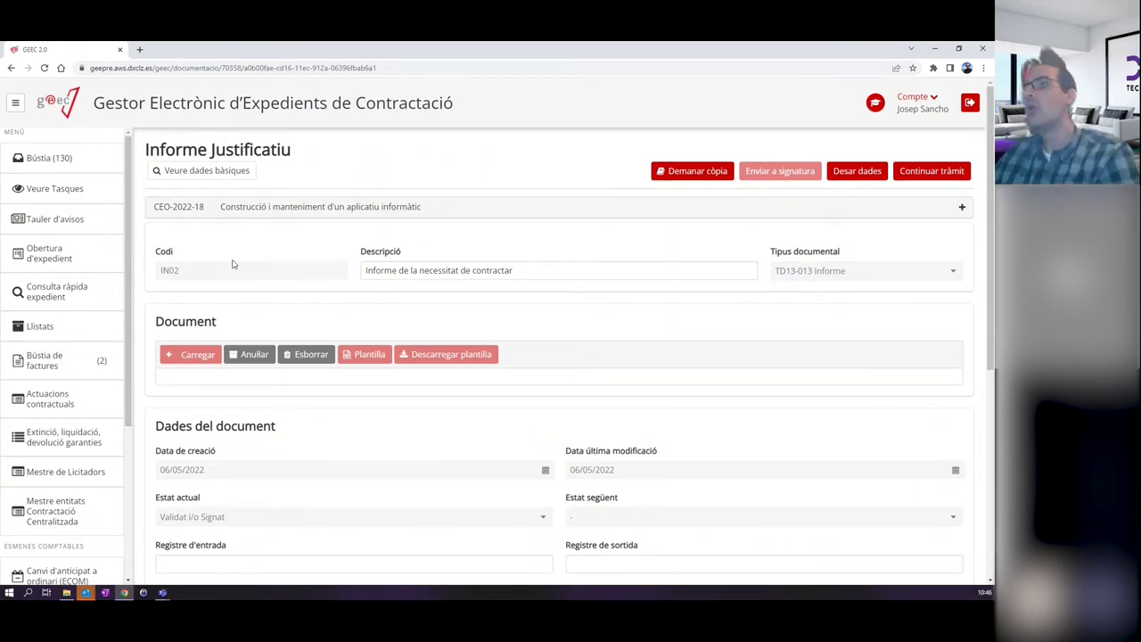
{"action": "scroll", "coordinate": [368, 304], "scroll_direction": "down", "scroll_amount": 4}
{"action": "scroll", "coordinate": [368, 304], "scroll_direction": "up", "scroll_amount": 4}
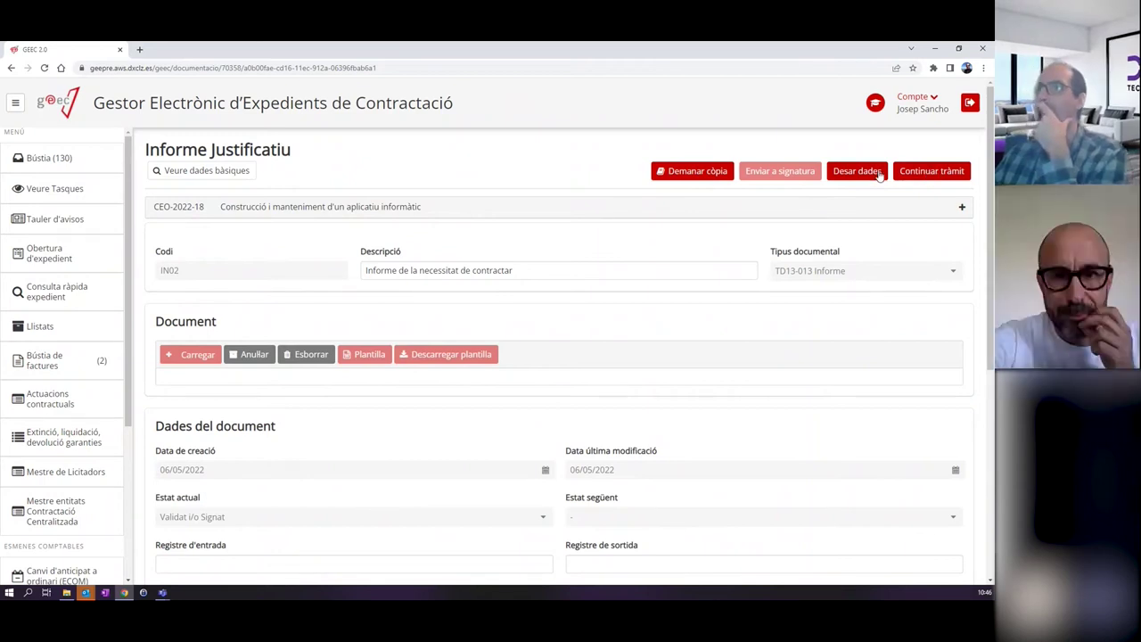
Continue the CEO-2022-18 procedure so Bústia lists its Plec and reserva comptable tasks.
{"action": "left_click", "coordinate": [915, 172]}
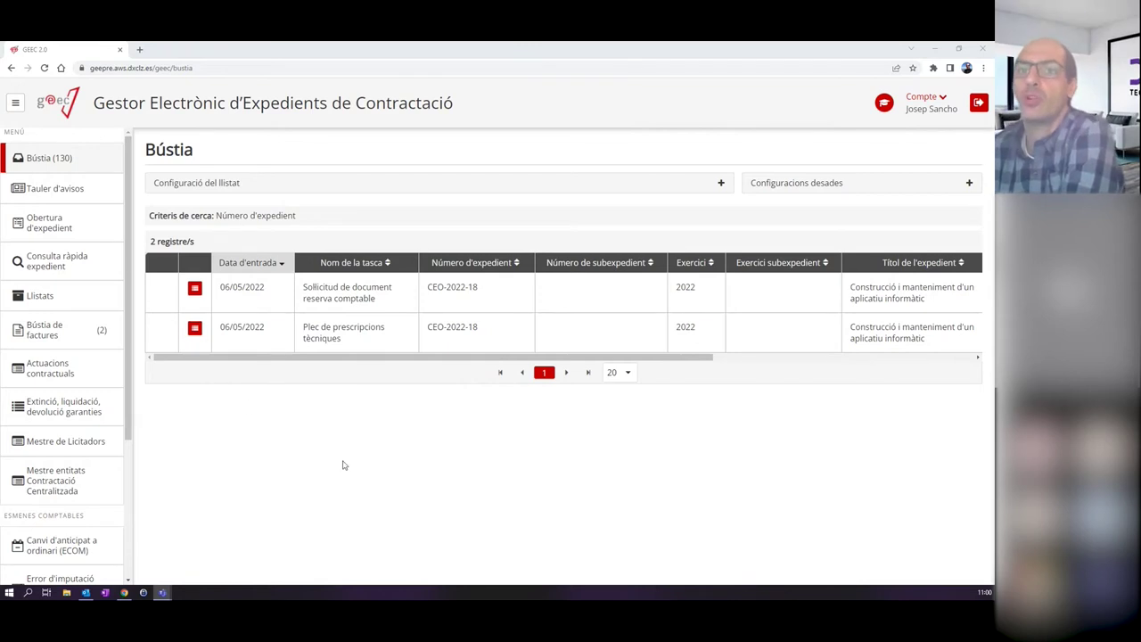
{"action": "left_click", "coordinate": [194, 288]}
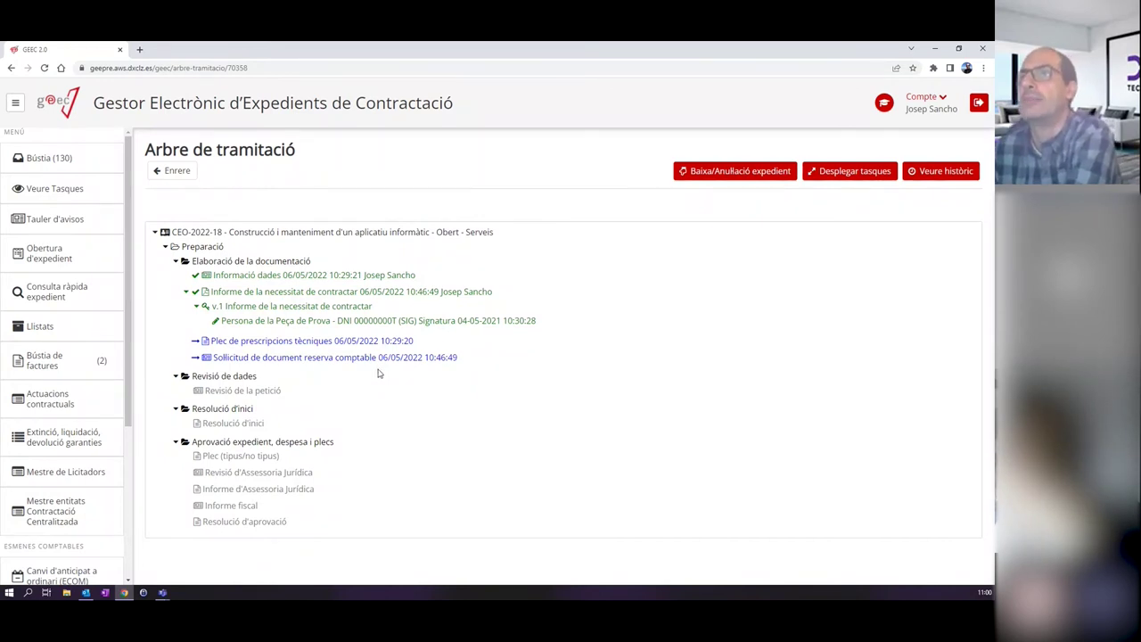
{"action": "left_click", "coordinate": [49, 161]}
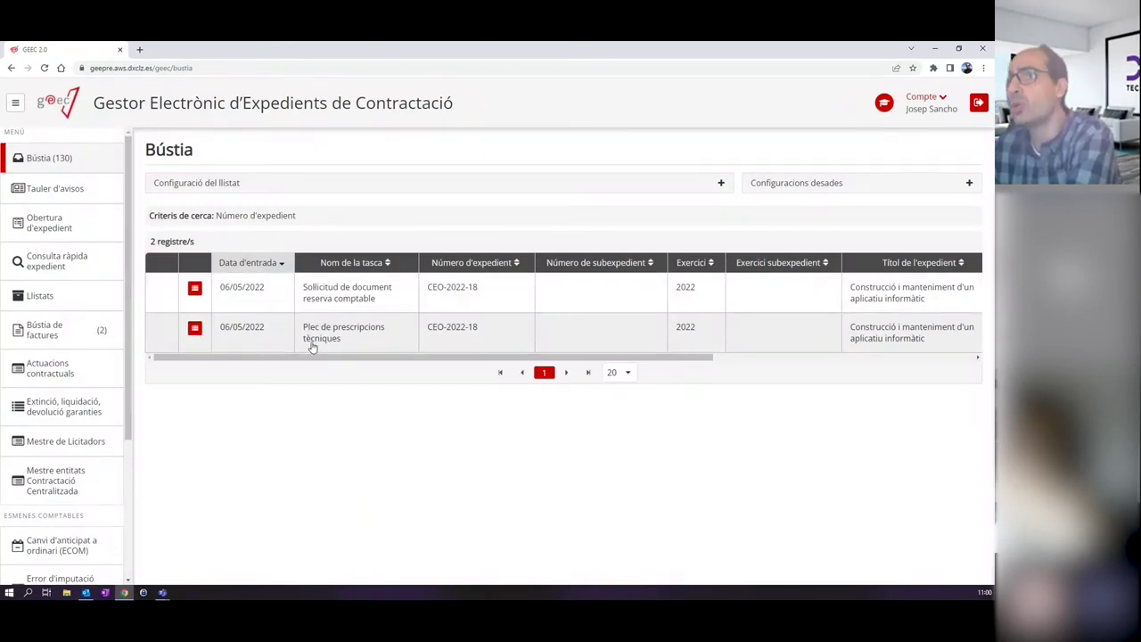
Open CEO-2022-18's Plec de prescripcions tècniques task from the Bústia list.
{"action": "left_click", "coordinate": [381, 342]}
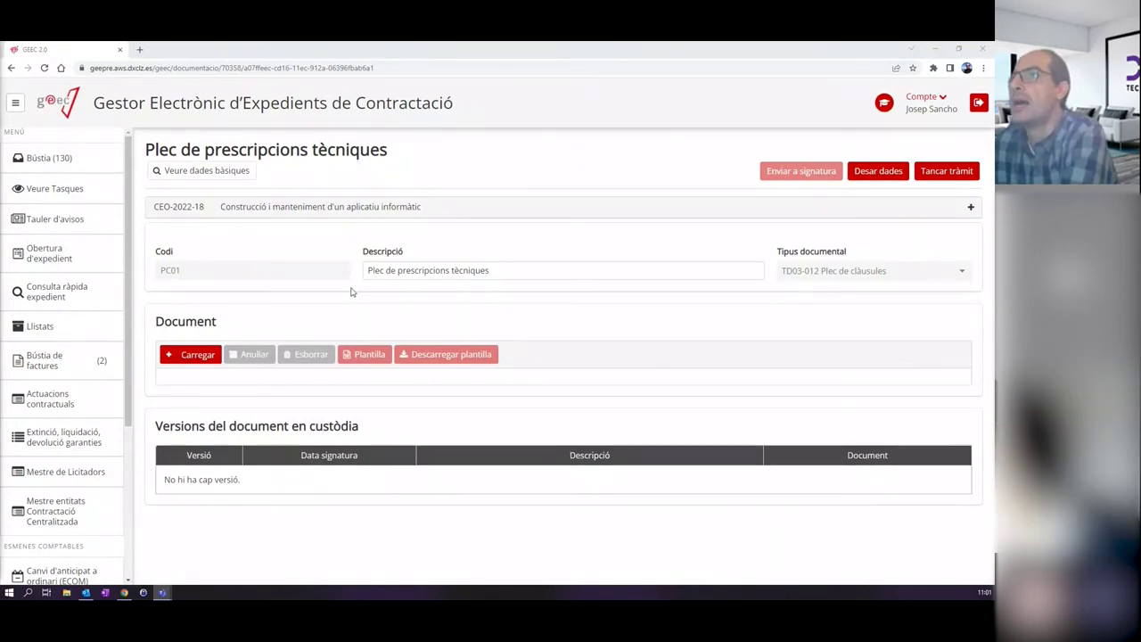
Upload PPT_signat.pdf from the Documents CNM2022 folder to the Plec de prescripcions tècniques.
{"action": "left_click", "coordinate": [191, 358]}
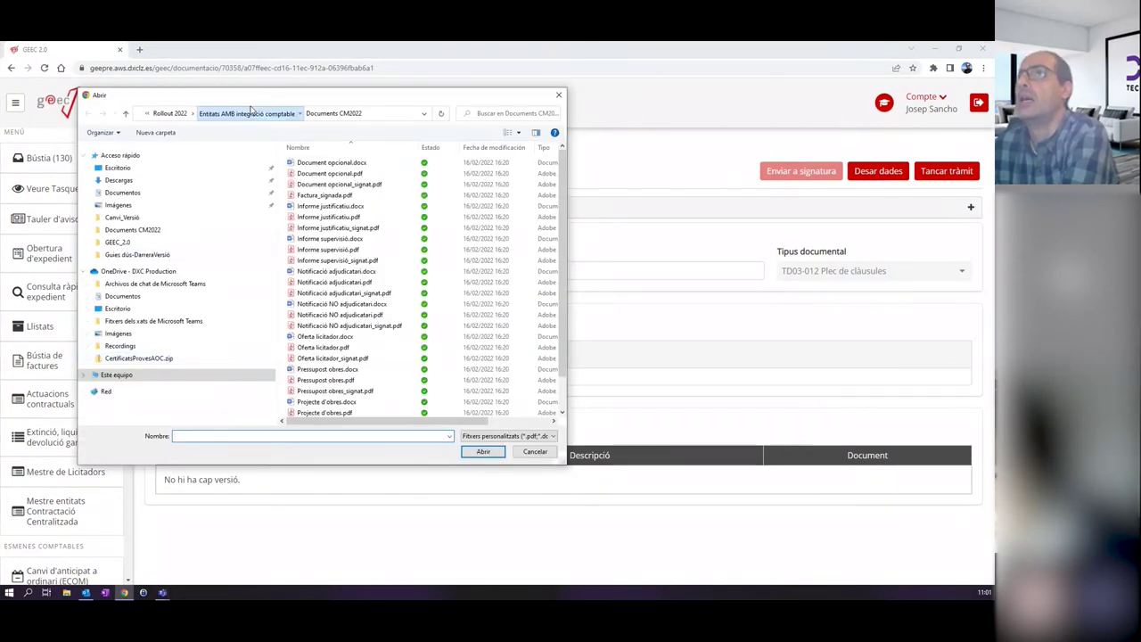
{"action": "left_click", "coordinate": [246, 114]}
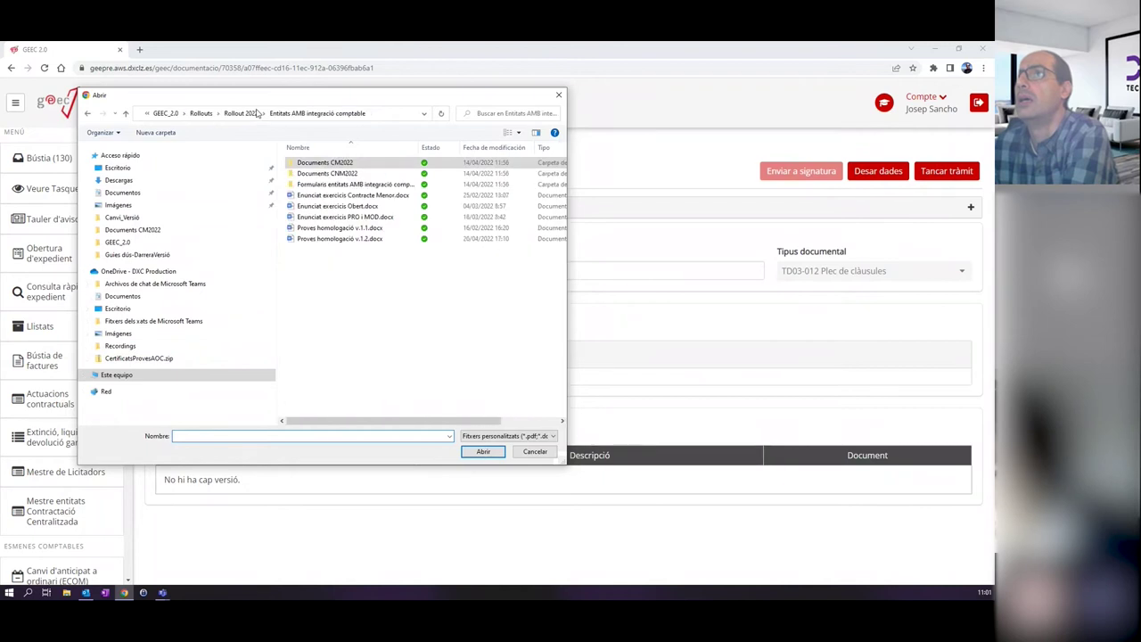
{"action": "double_click", "coordinate": [337, 176]}
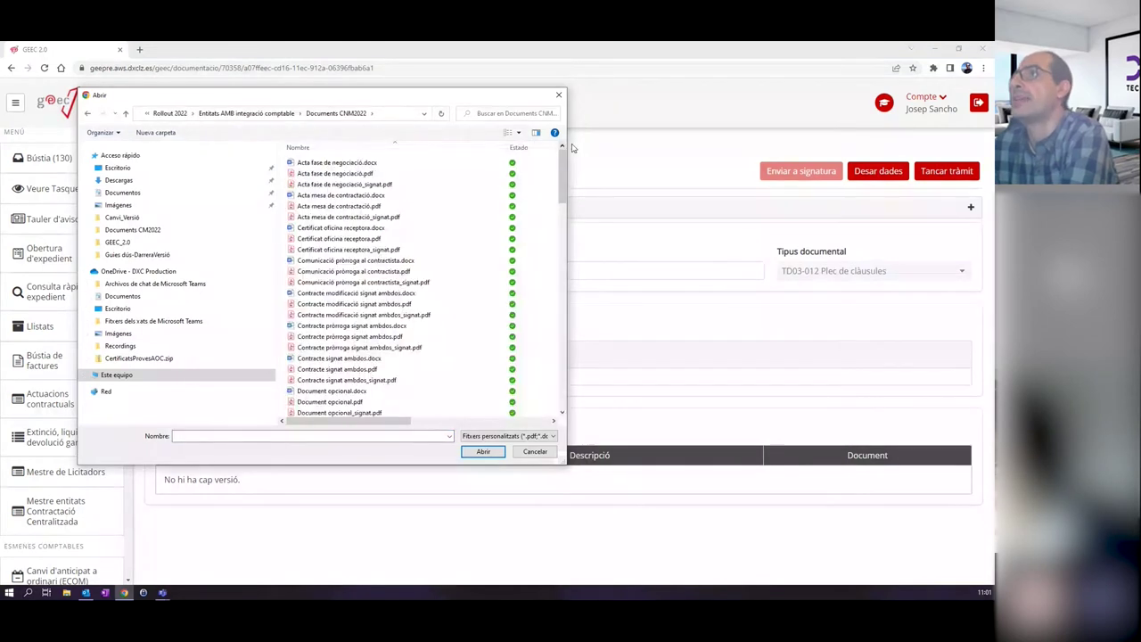
{"action": "scroll", "coordinate": [424, 256], "scroll_direction": "down", "scroll_amount": 15}
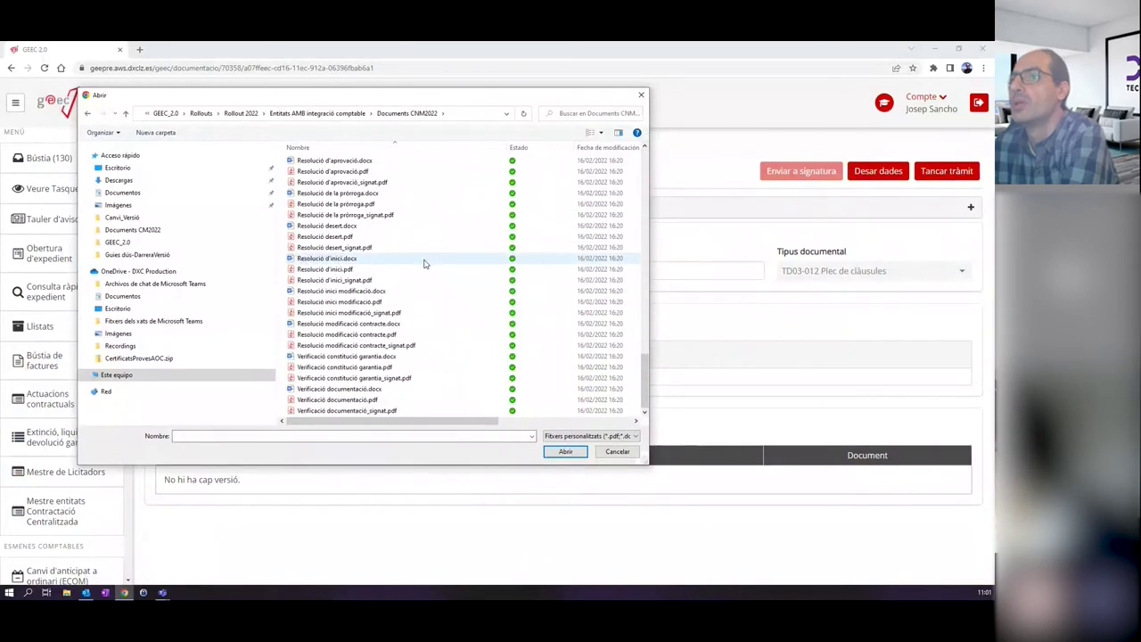
{"action": "scroll", "coordinate": [425, 263], "scroll_direction": "up", "scroll_amount": 5}
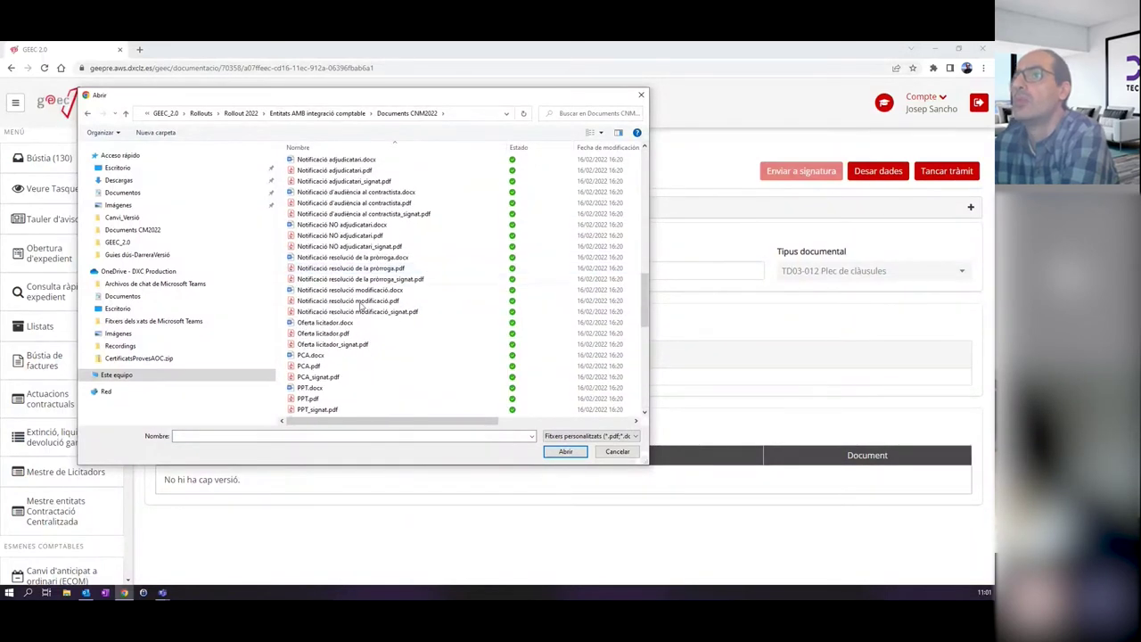
{"action": "left_click", "coordinate": [324, 407]}
{"action": "double_click", "coordinate": [344, 410]}
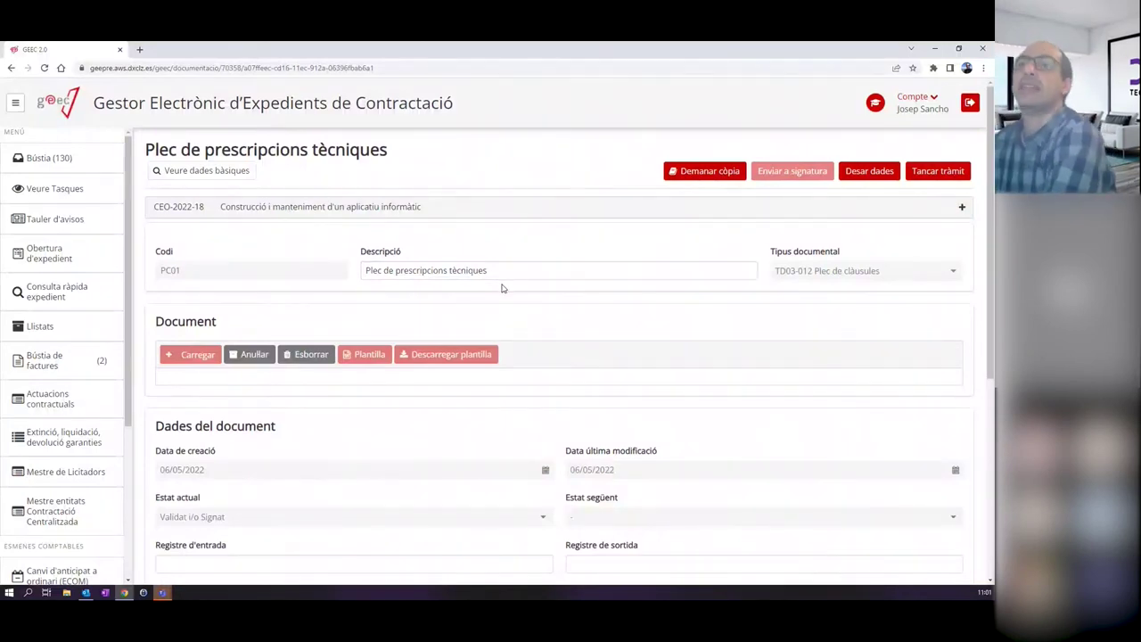
Close the Plec de prescripcions tècniques processing step with Tancar tràmit.
{"action": "scroll", "coordinate": [401, 339], "scroll_direction": "down", "scroll_amount": 1}
{"action": "scroll", "coordinate": [401, 339], "scroll_direction": "down", "scroll_amount": 4}
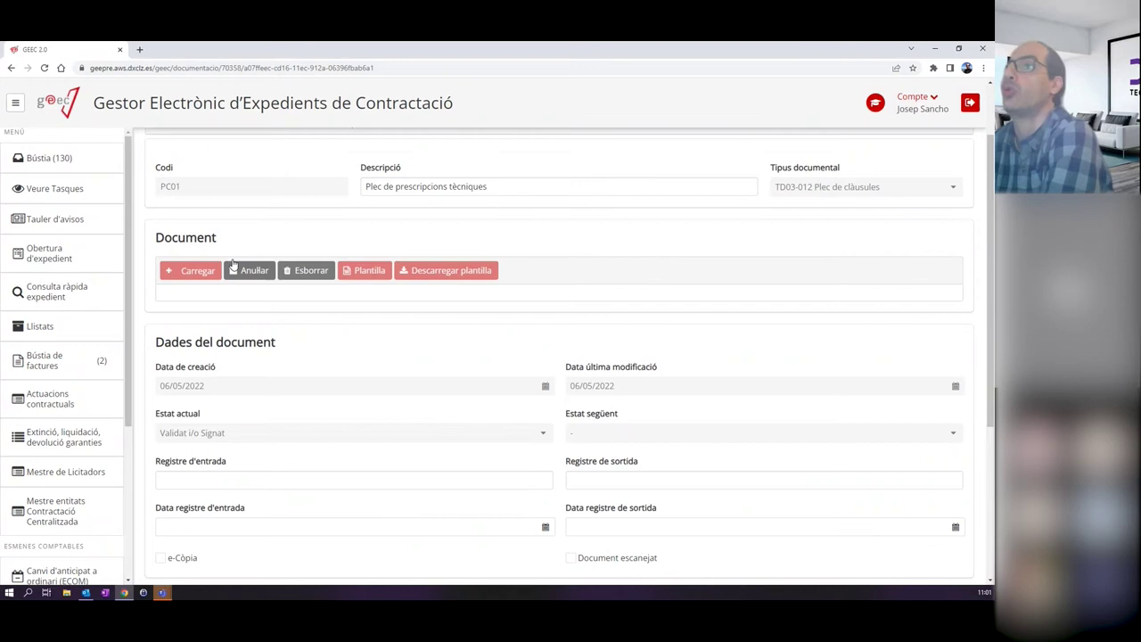
{"action": "scroll", "coordinate": [535, 348], "scroll_direction": "up", "scroll_amount": 5}
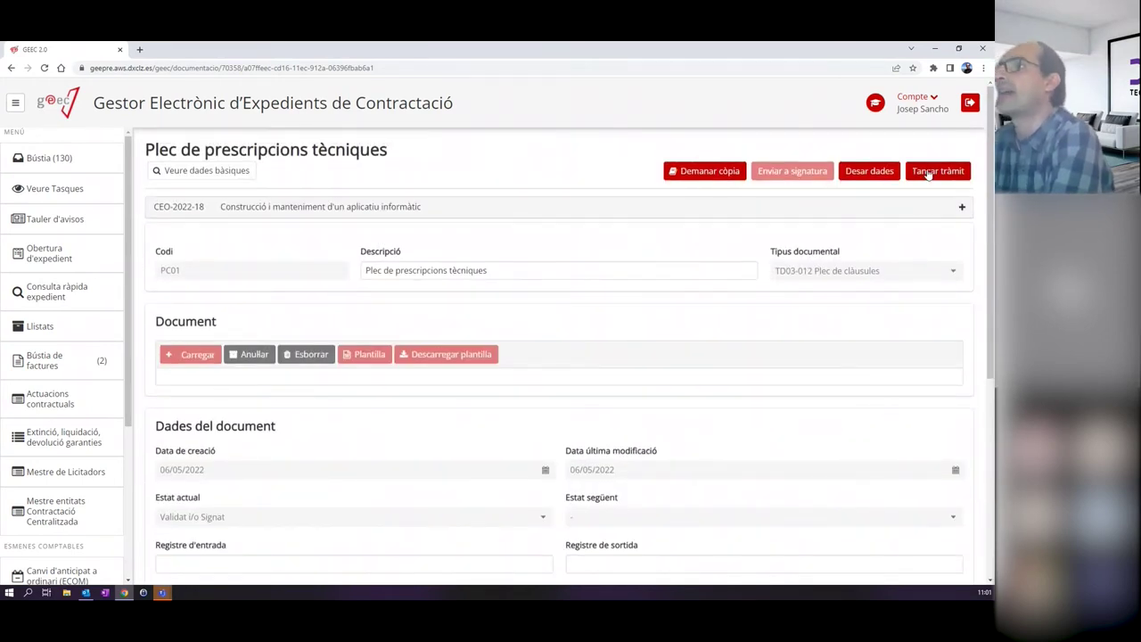
{"action": "left_click", "coordinate": [928, 174]}
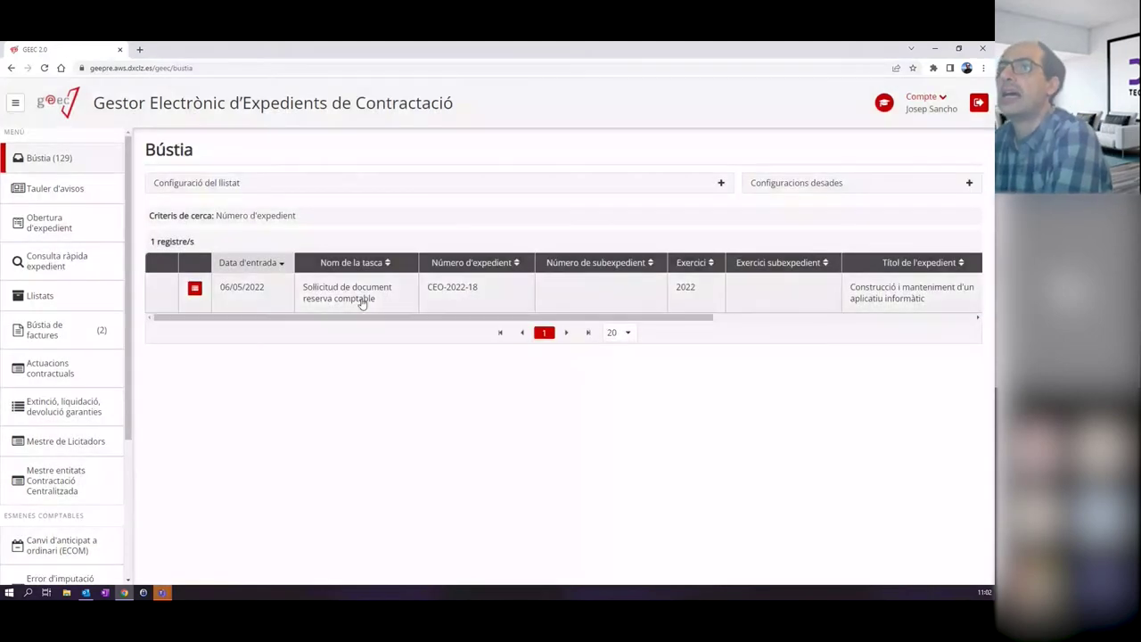
Check the first partida, then send the RC amb fiscalització request for both 272.250,00 lots.
{"action": "left_click", "coordinate": [362, 303]}
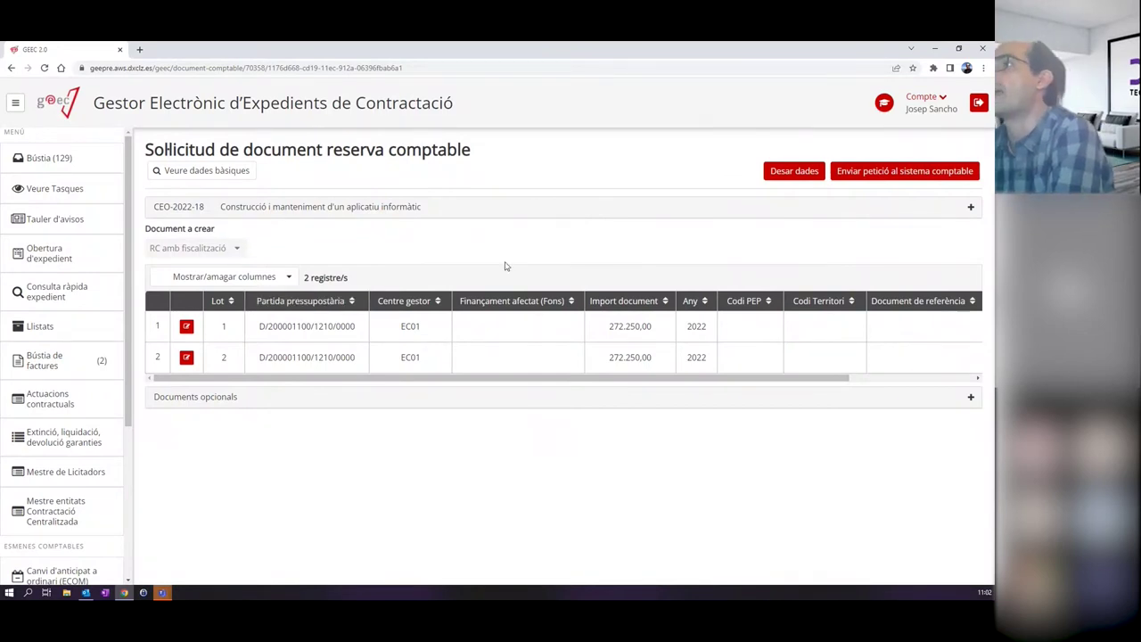
{"action": "left_click", "coordinate": [188, 327]}
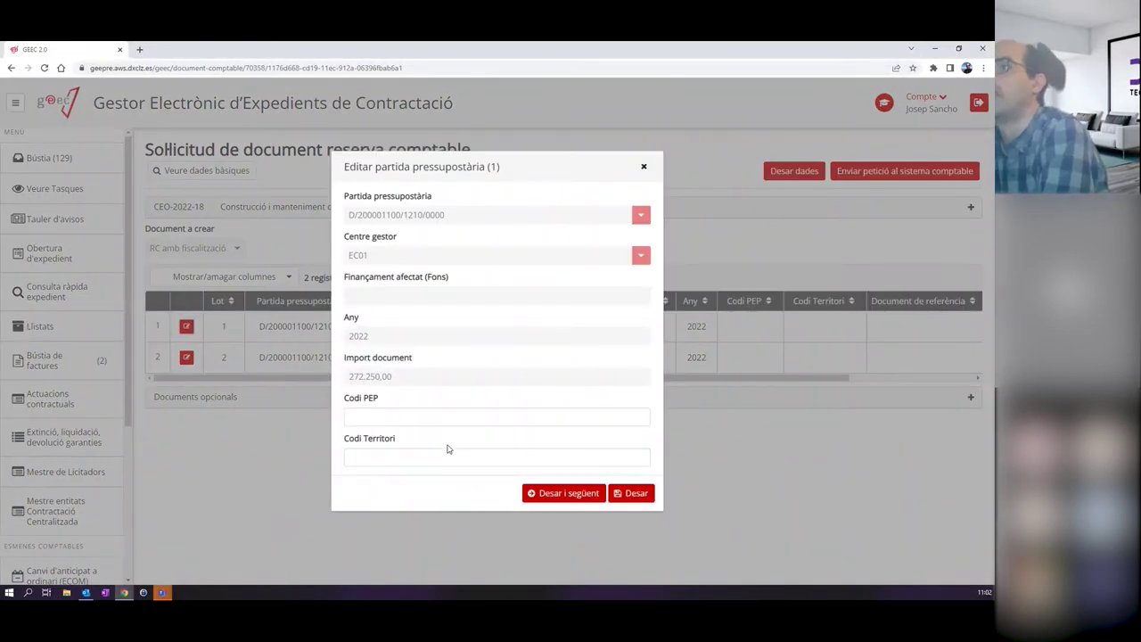
{"action": "left_click", "coordinate": [643, 166]}
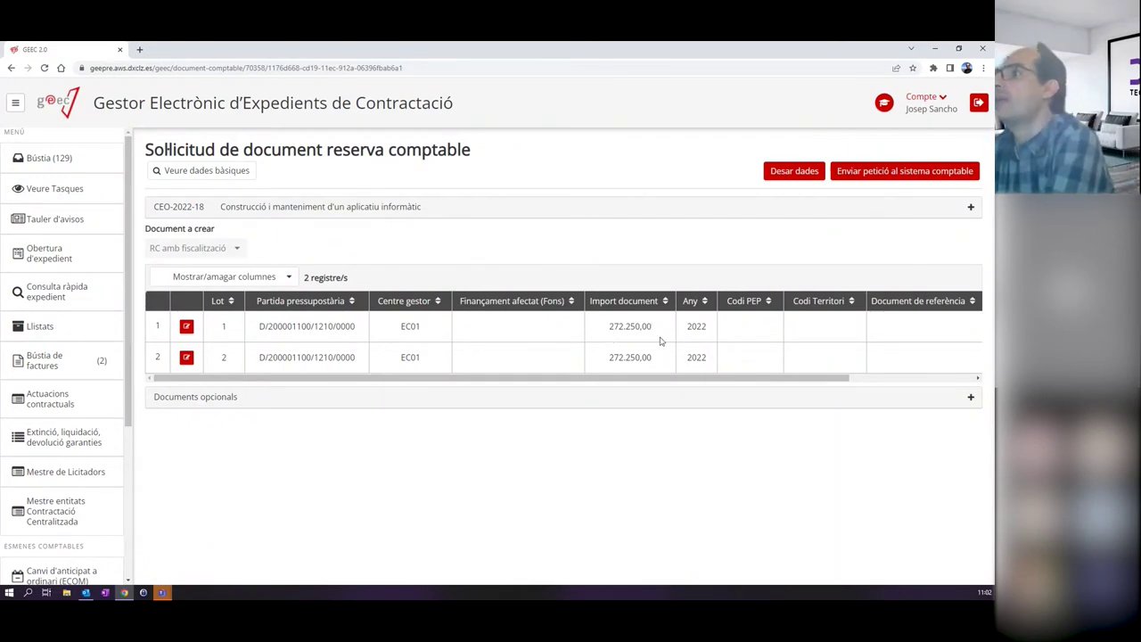
{"action": "left_click", "coordinate": [887, 173]}
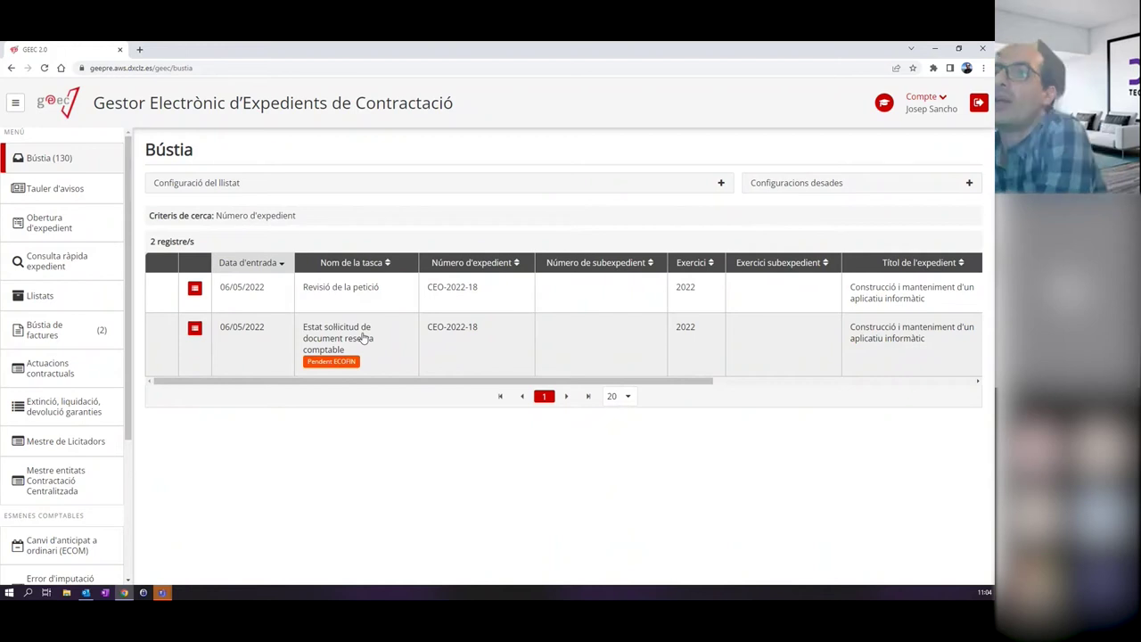
Open the 'Estat sol·licitud de document reserva comptable' task to see its Completat status.
{"action": "left_click", "coordinate": [363, 339]}
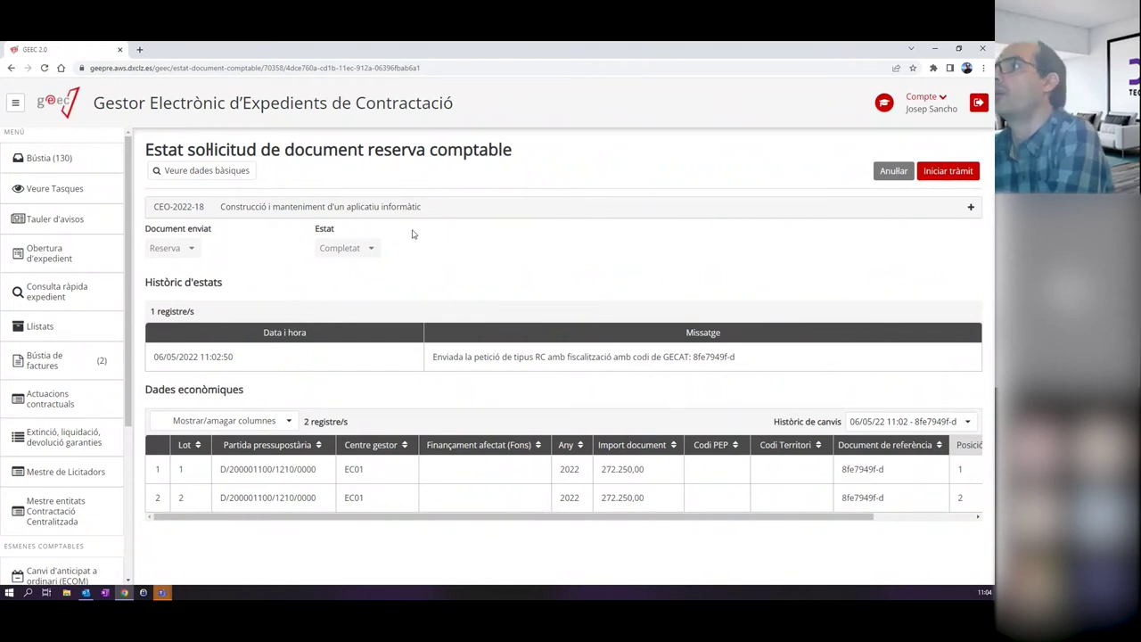
Finish the completed reserva comptable step so only 'Revisió de la petició' remains.
{"action": "left_click", "coordinate": [943, 173]}
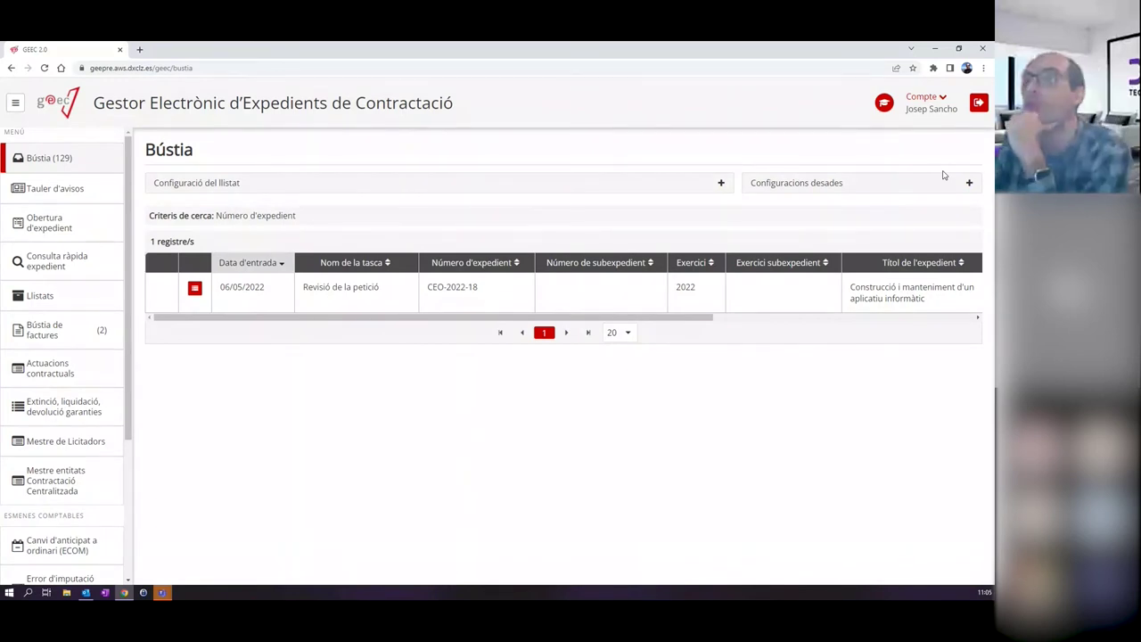
Open Revisió de la petició and expand Dades generals, Indicadors i codis and Dades del contracte.
{"action": "left_click", "coordinate": [370, 288]}
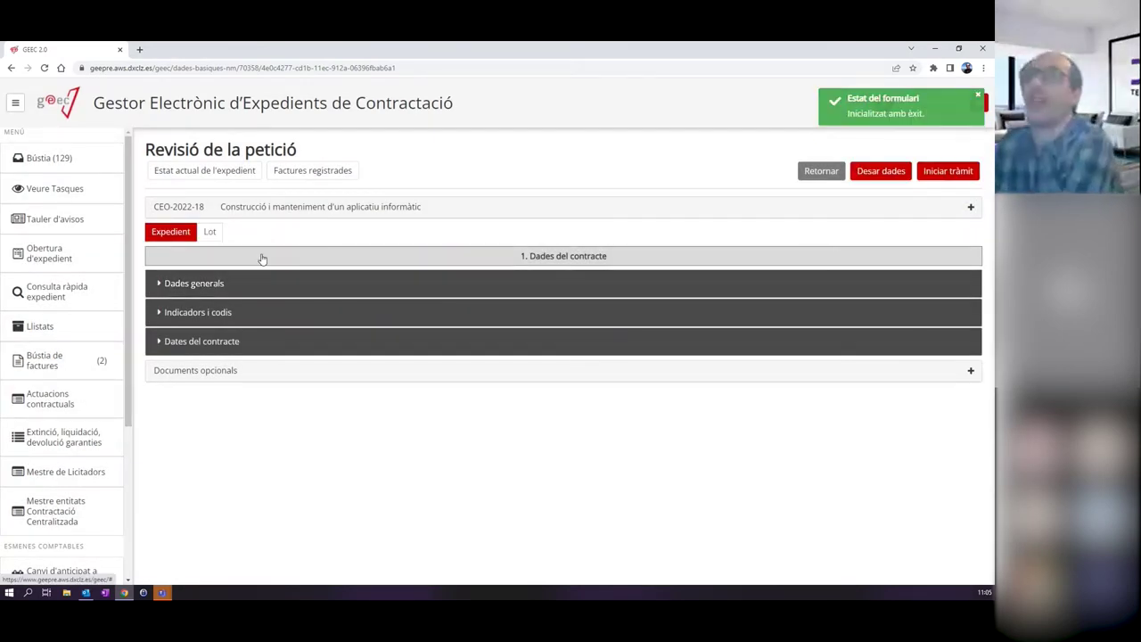
{"action": "left_click", "coordinate": [208, 284]}
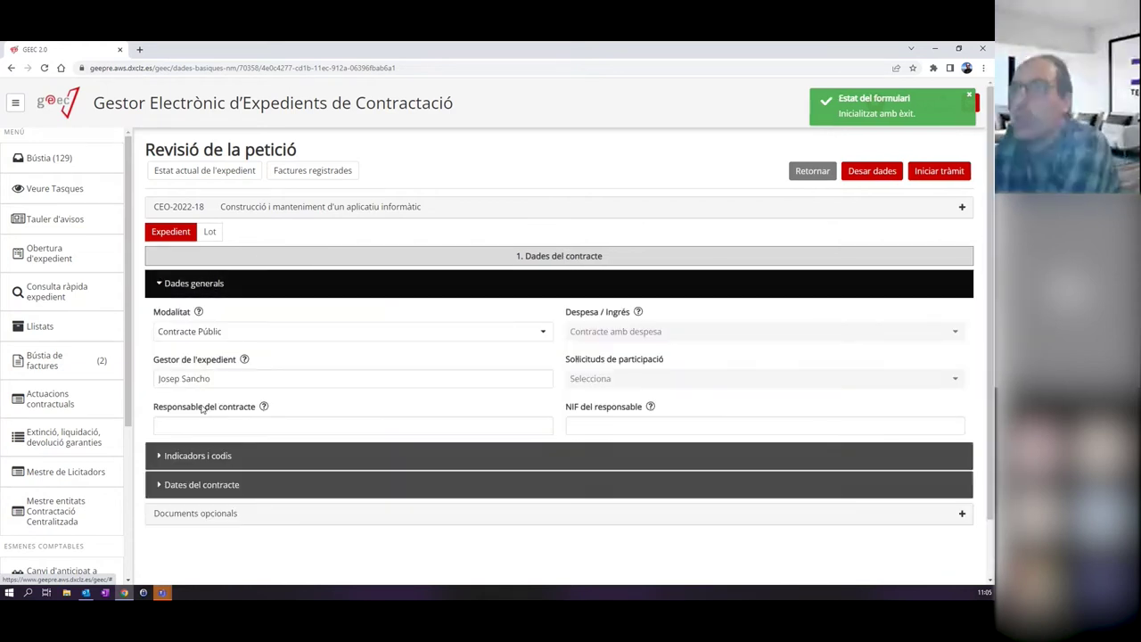
{"action": "left_click", "coordinate": [232, 450]}
{"action": "scroll", "coordinate": [233, 440], "scroll_direction": "down", "scroll_amount": 2}
{"action": "left_click", "coordinate": [236, 517]}
{"action": "scroll", "coordinate": [282, 440], "scroll_direction": "down", "scroll_amount": 1}
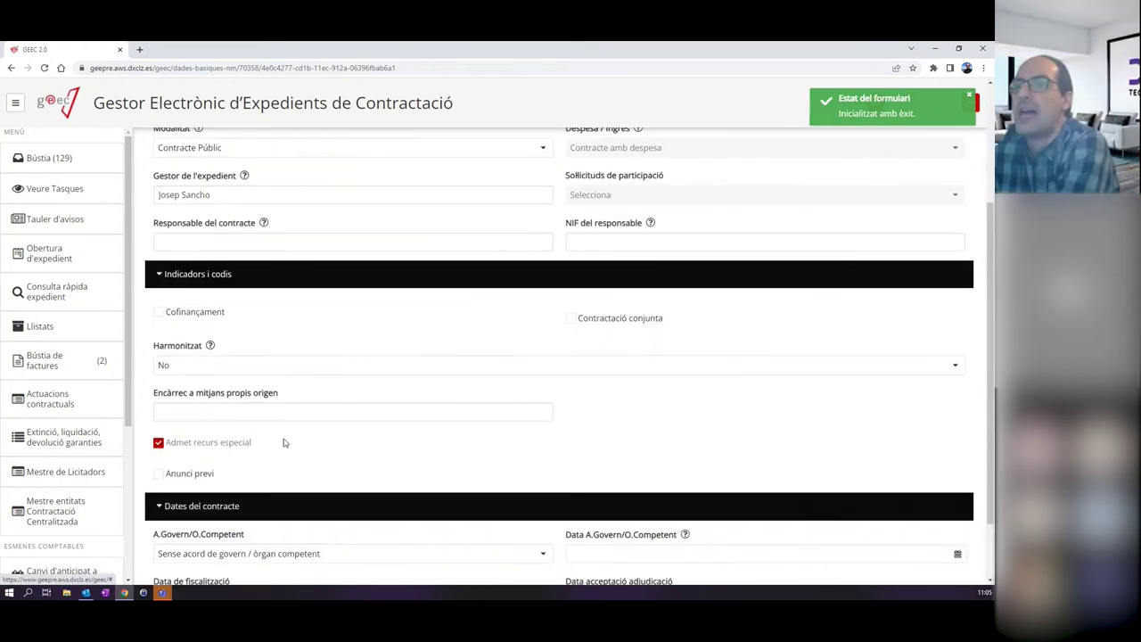
{"action": "scroll", "coordinate": [267, 354], "scroll_direction": "up", "scroll_amount": 3}
Browse lots 1 and 2, reviewing lot 1's guarantees, economic data and call details.
{"action": "left_click", "coordinate": [210, 232]}
{"action": "left_click", "coordinate": [236, 232]}
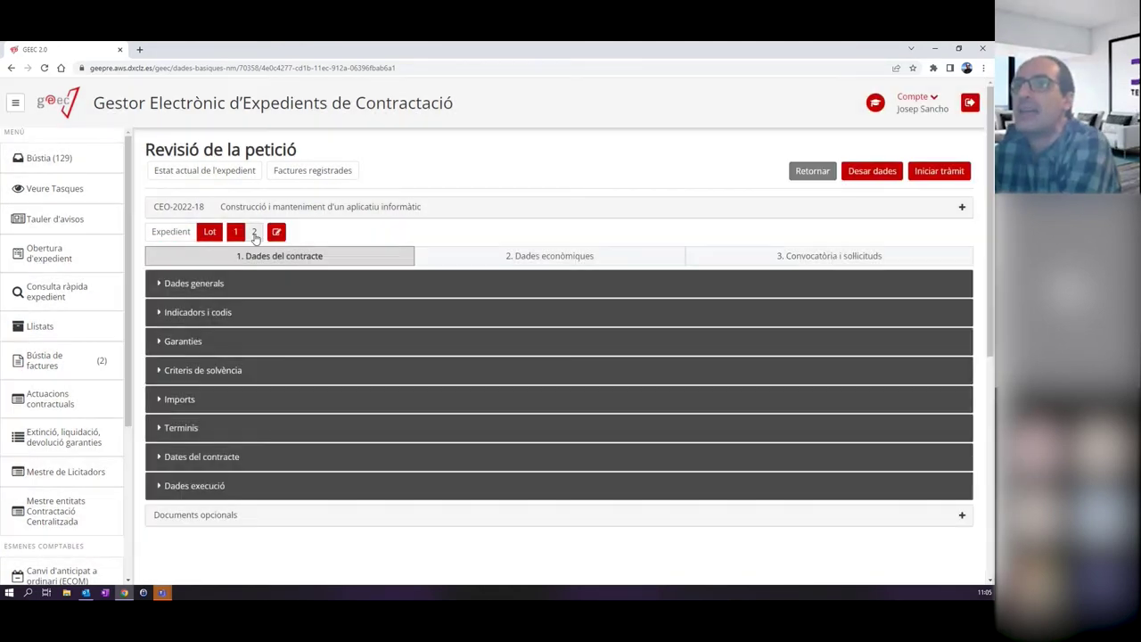
{"action": "left_click", "coordinate": [254, 233]}
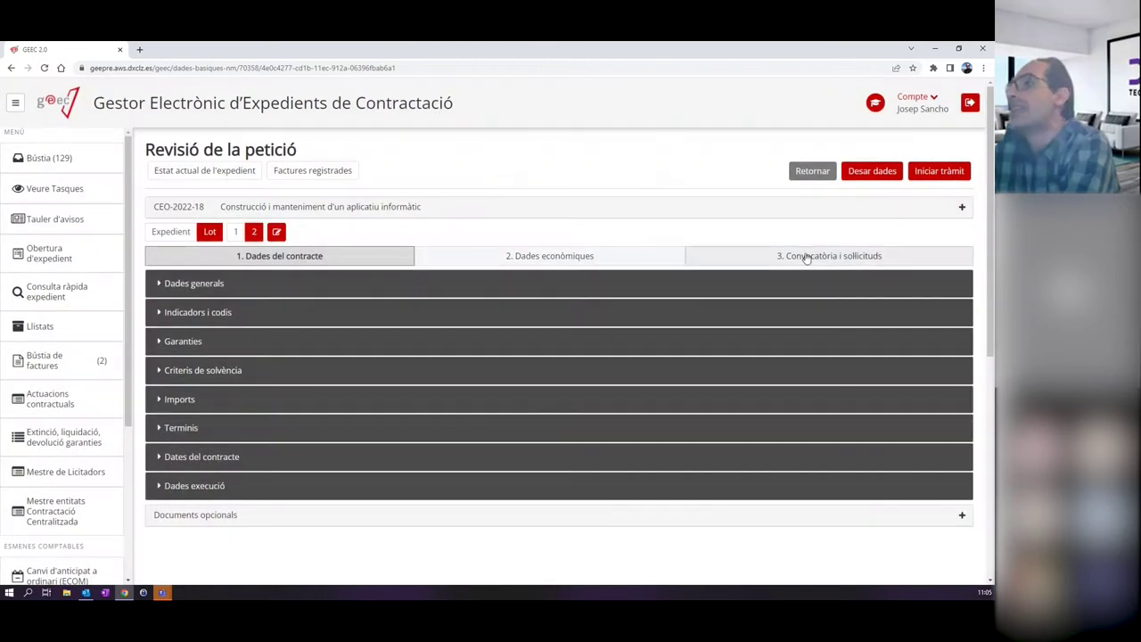
{"action": "left_click", "coordinate": [802, 256]}
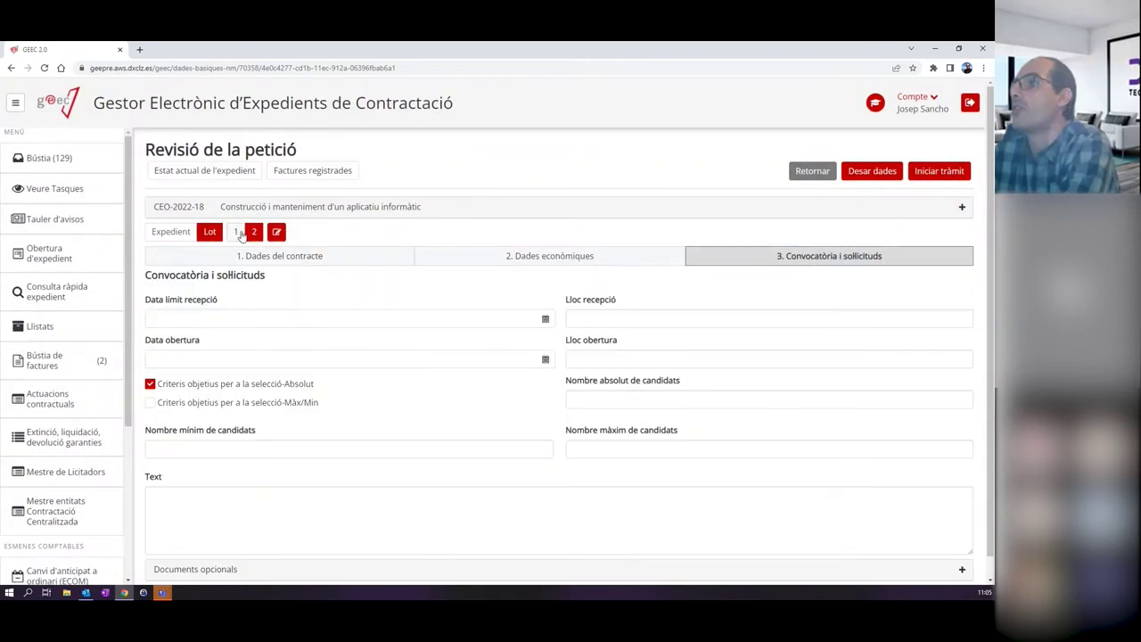
{"action": "left_click", "coordinate": [235, 231]}
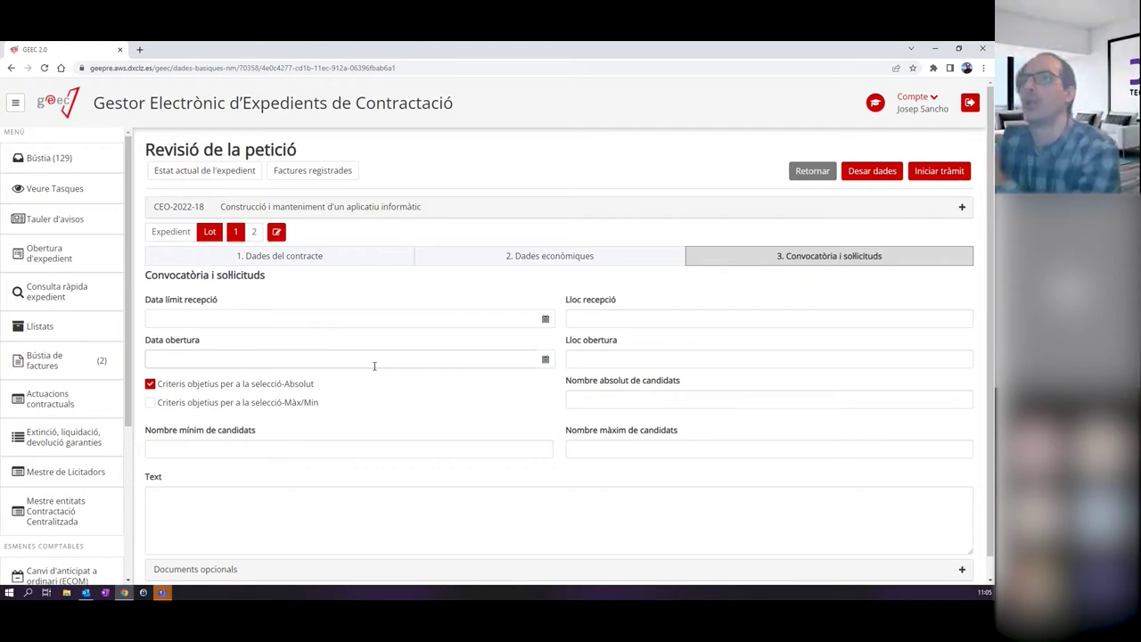
{"action": "left_click", "coordinate": [306, 256]}
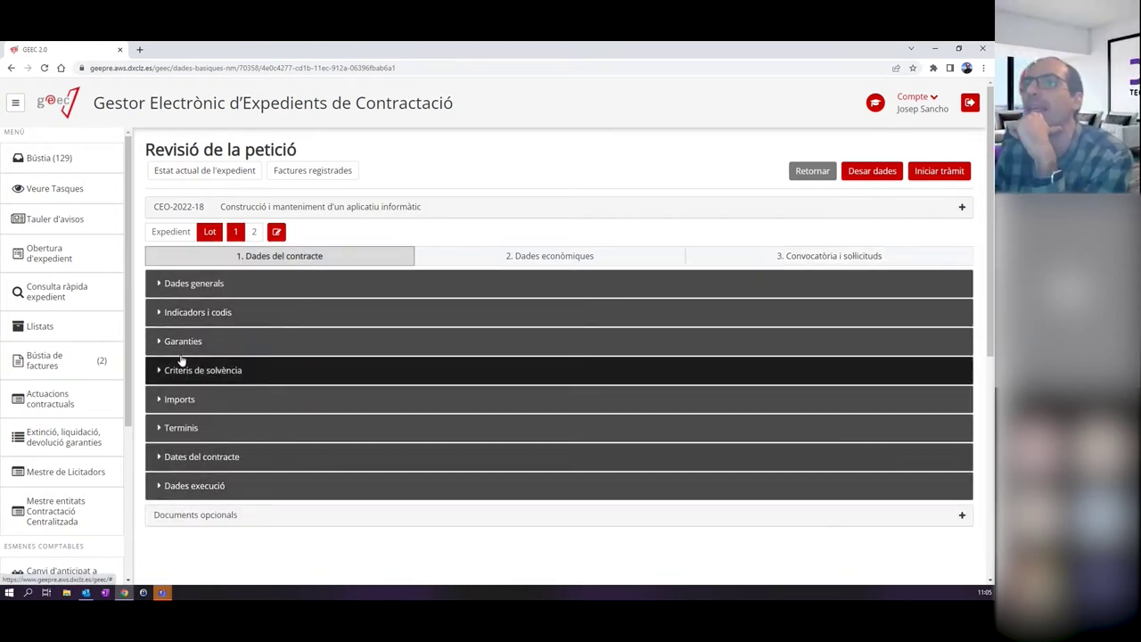
{"action": "left_click", "coordinate": [223, 341]}
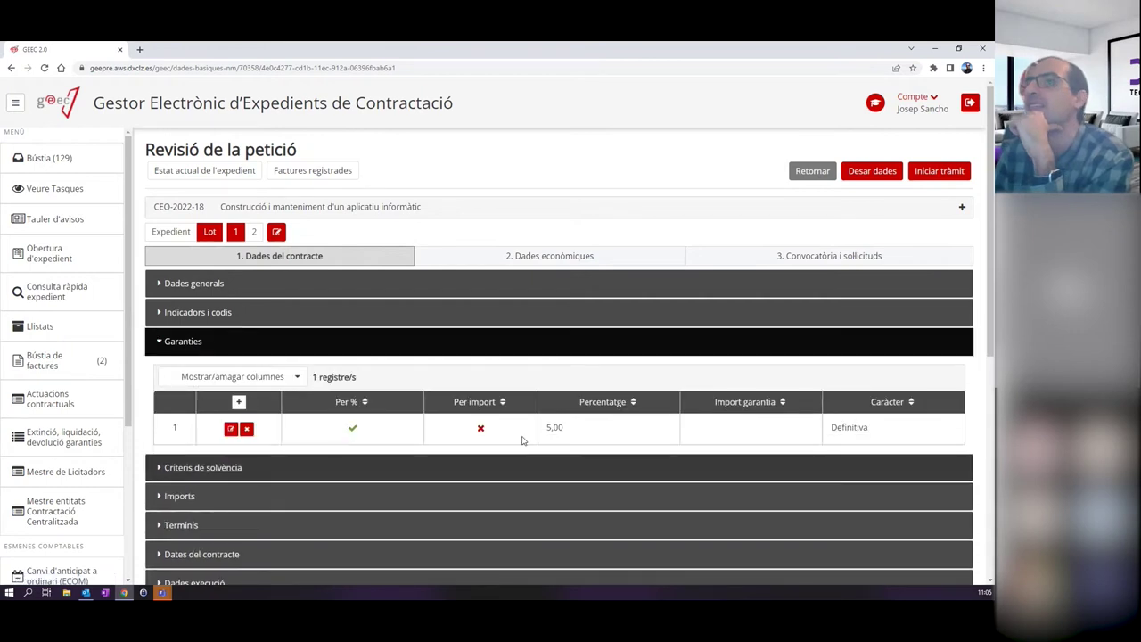
{"action": "left_click", "coordinate": [522, 258]}
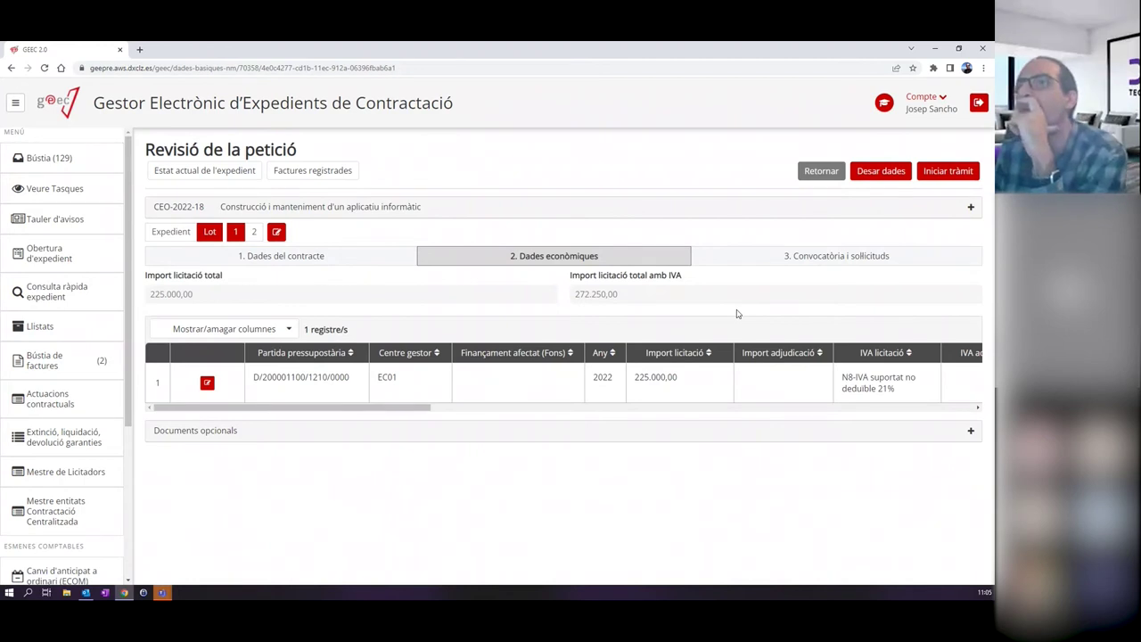
{"action": "left_click", "coordinate": [833, 256]}
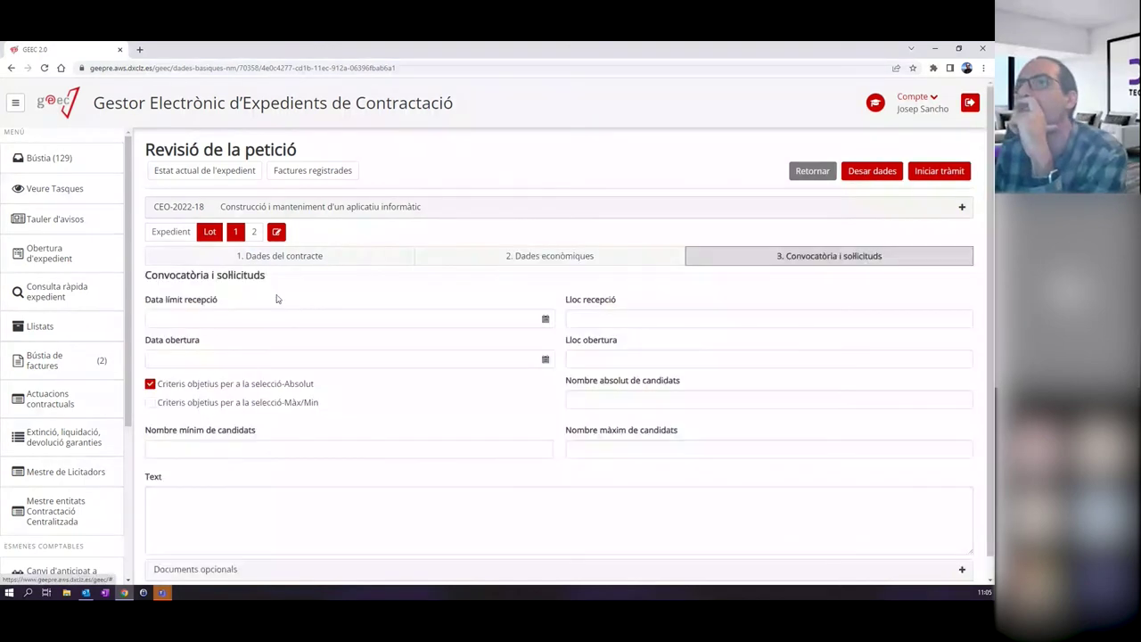
Set lot 1's reception deadline to 06/05/2022 11:05 and opening to 07/05/2022 11:05, then save.
{"action": "left_click", "coordinate": [236, 319]}
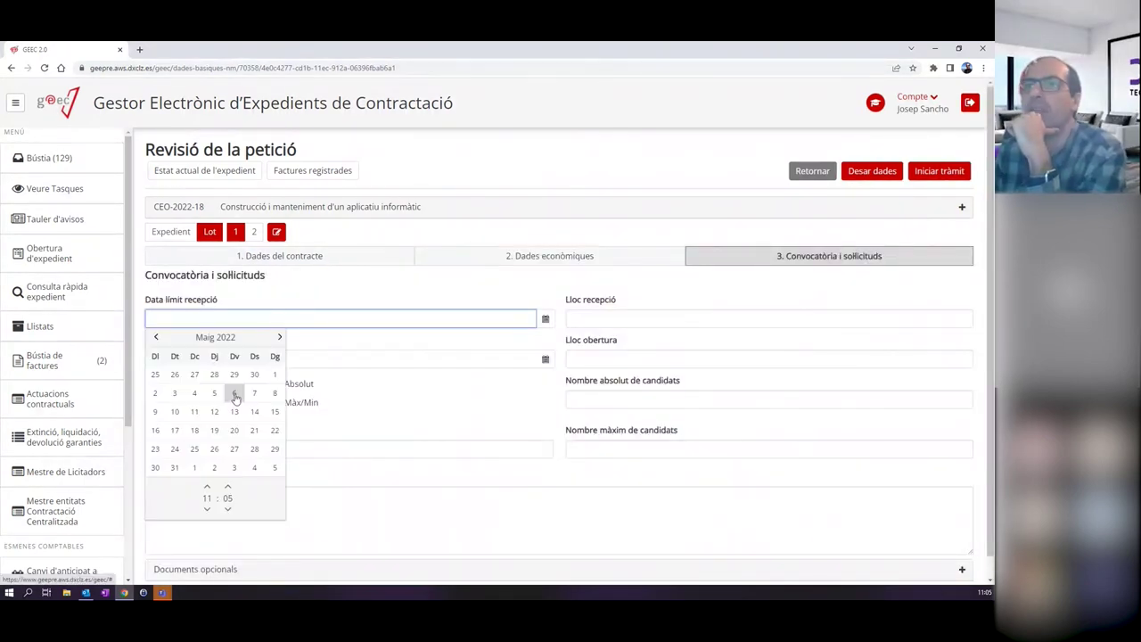
{"action": "left_click", "coordinate": [233, 393]}
{"action": "left_click", "coordinate": [287, 318]}
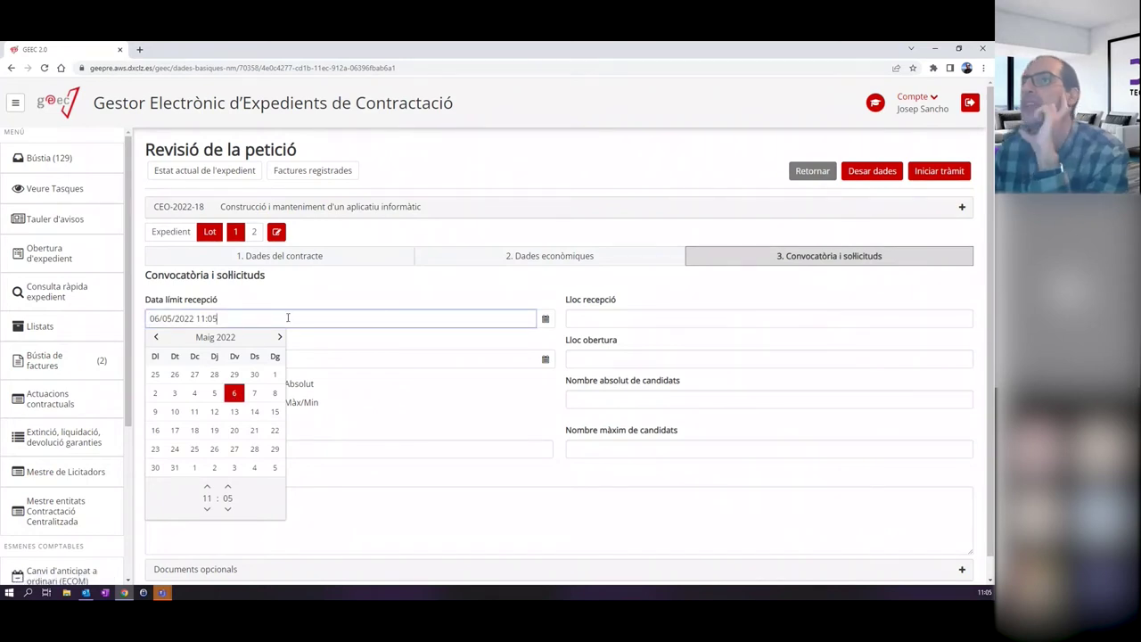
{"action": "left_click", "coordinate": [339, 338]}
{"action": "left_click", "coordinate": [223, 358]}
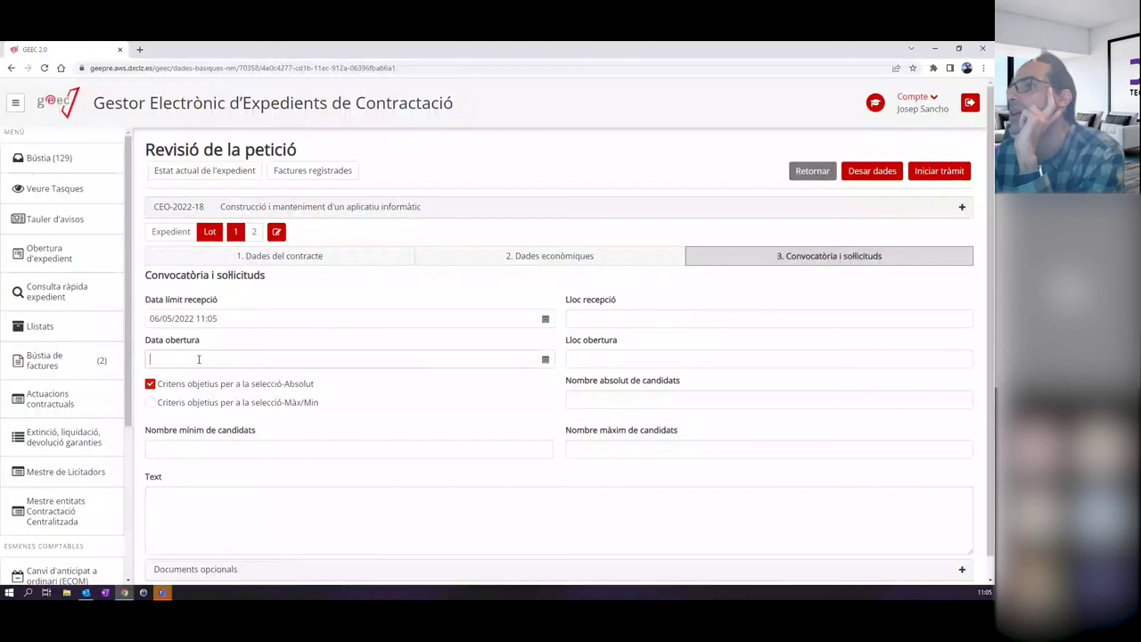
{"action": "left_click", "coordinate": [657, 318]}
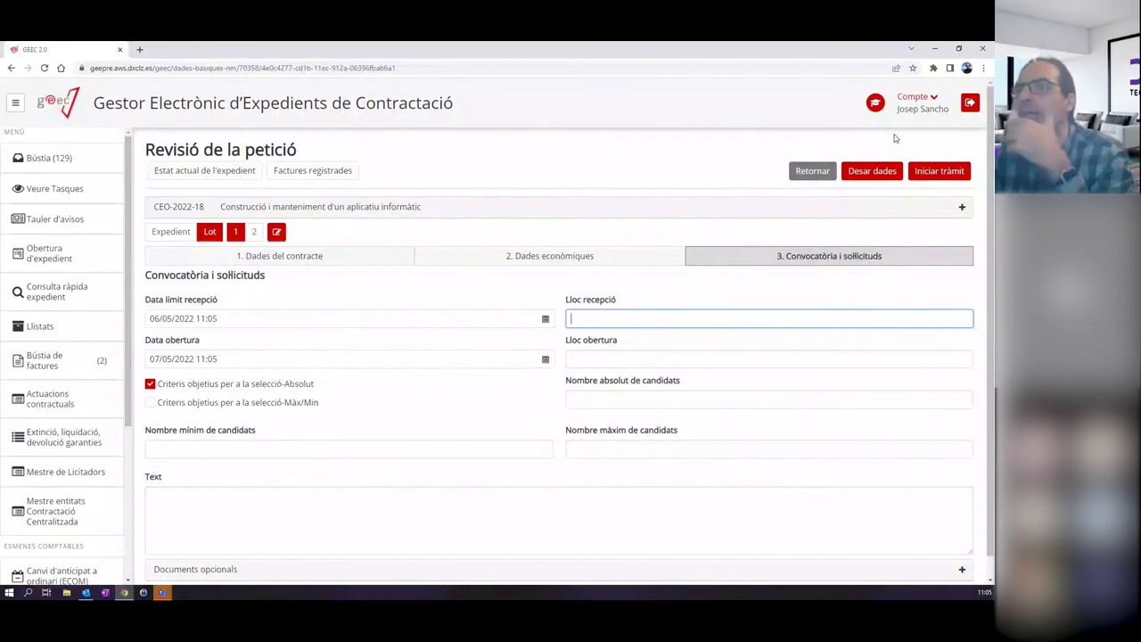
{"action": "left_click", "coordinate": [872, 170]}
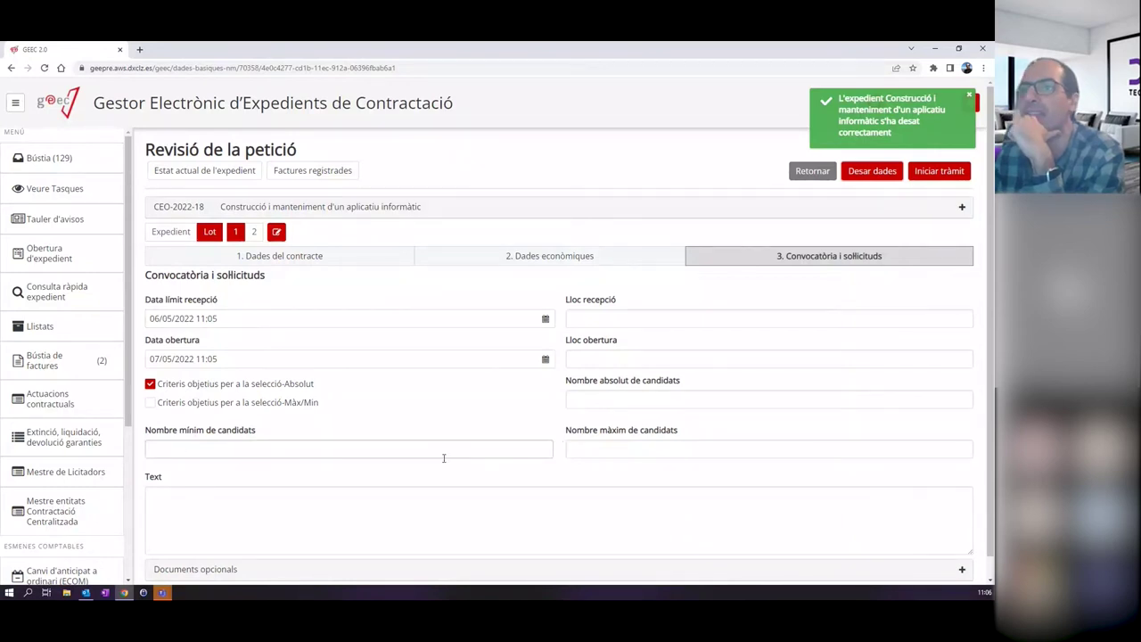
Inspect the optional document types list, then return to lot 1's '1. Dades del contracte'.
{"action": "scroll", "coordinate": [342, 475], "scroll_direction": "down", "scroll_amount": 1}
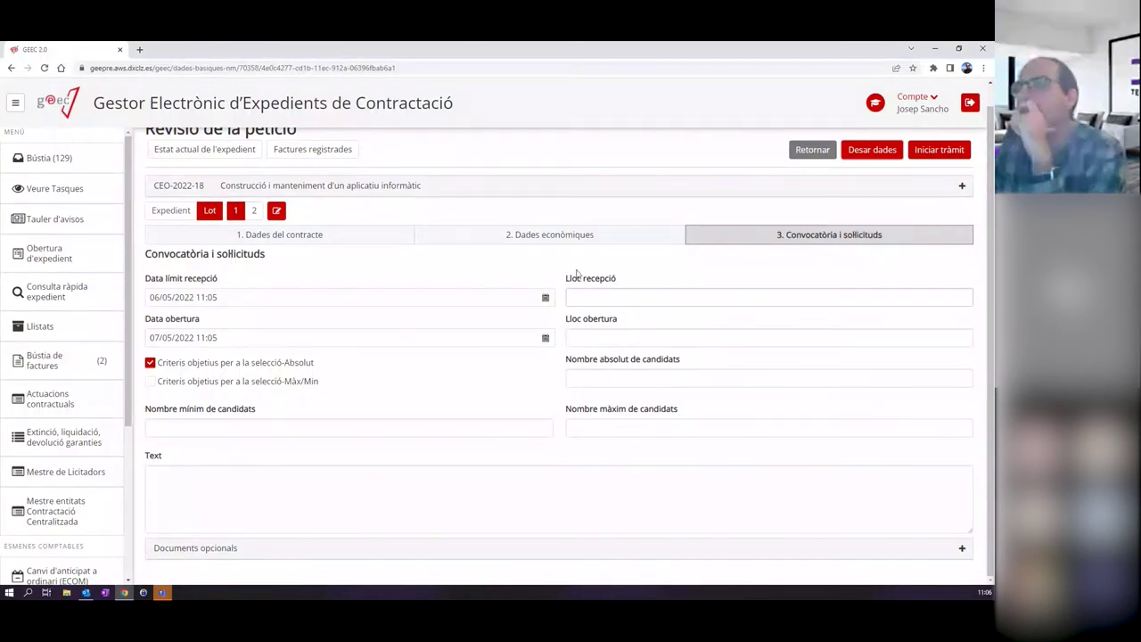
{"action": "left_click", "coordinate": [237, 547]}
{"action": "scroll", "coordinate": [232, 548], "scroll_direction": "down", "scroll_amount": 1}
{"action": "left_click", "coordinate": [209, 551]}
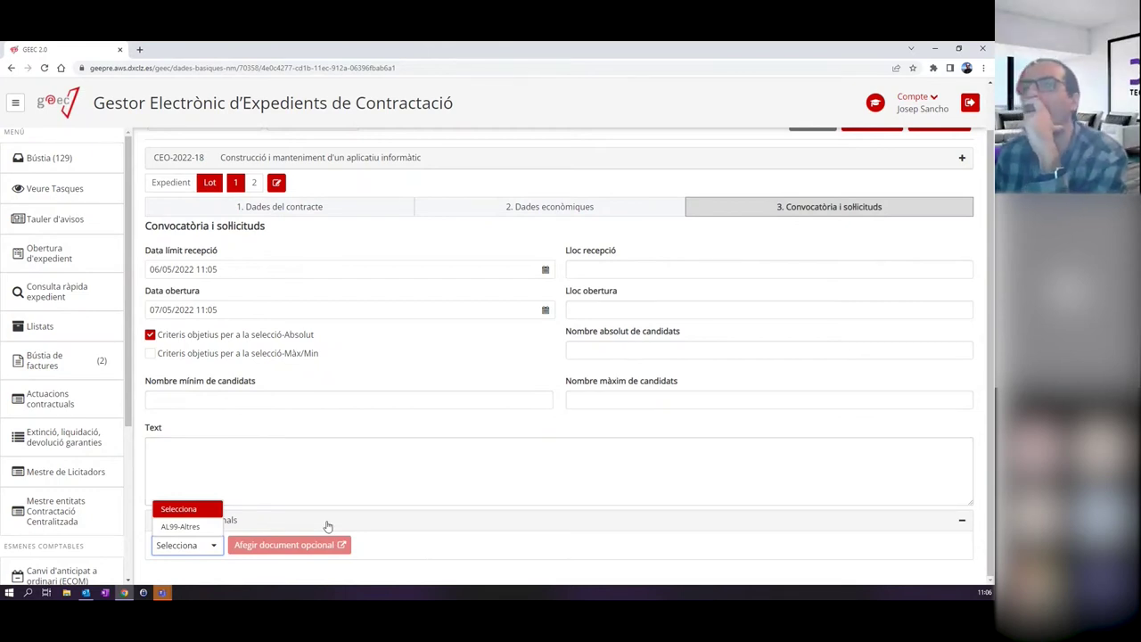
{"action": "left_click", "coordinate": [285, 459]}
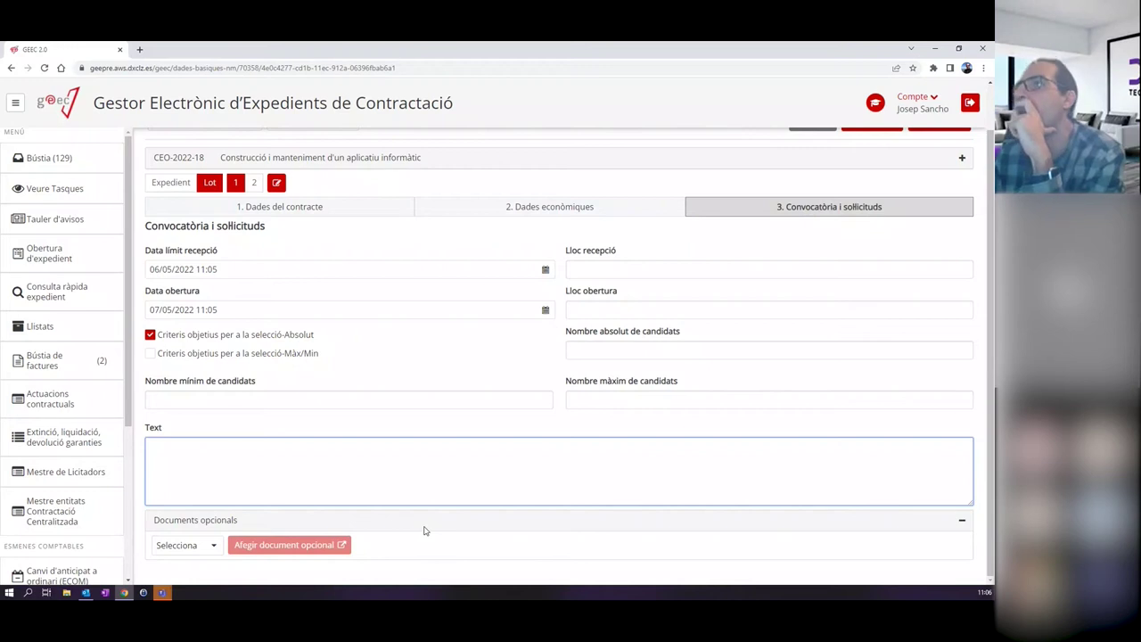
{"action": "scroll", "coordinate": [762, 204], "scroll_direction": "up", "scroll_amount": 1}
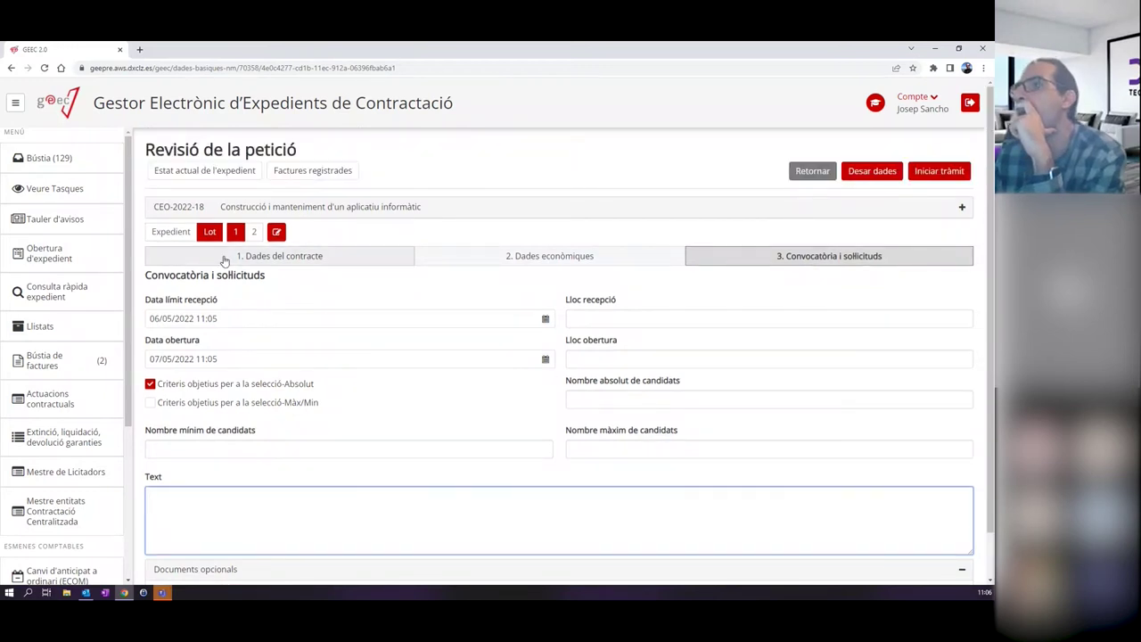
{"action": "left_click", "coordinate": [225, 259]}
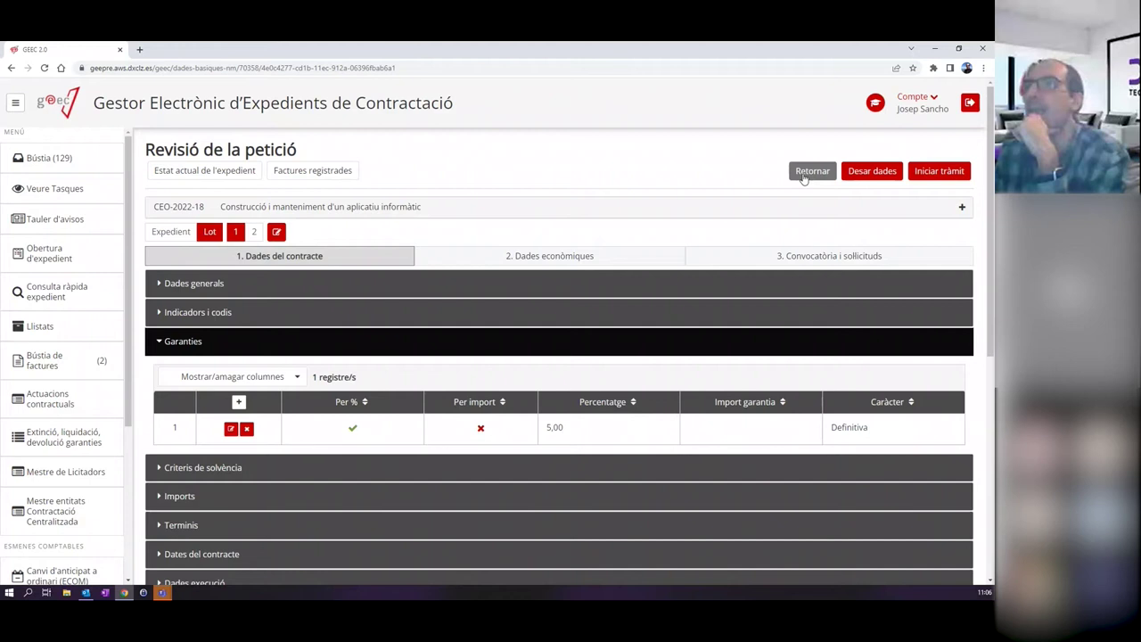
Return from the review task to CEO-2022-18's Arbre de tramitació.
{"action": "left_click", "coordinate": [803, 176]}
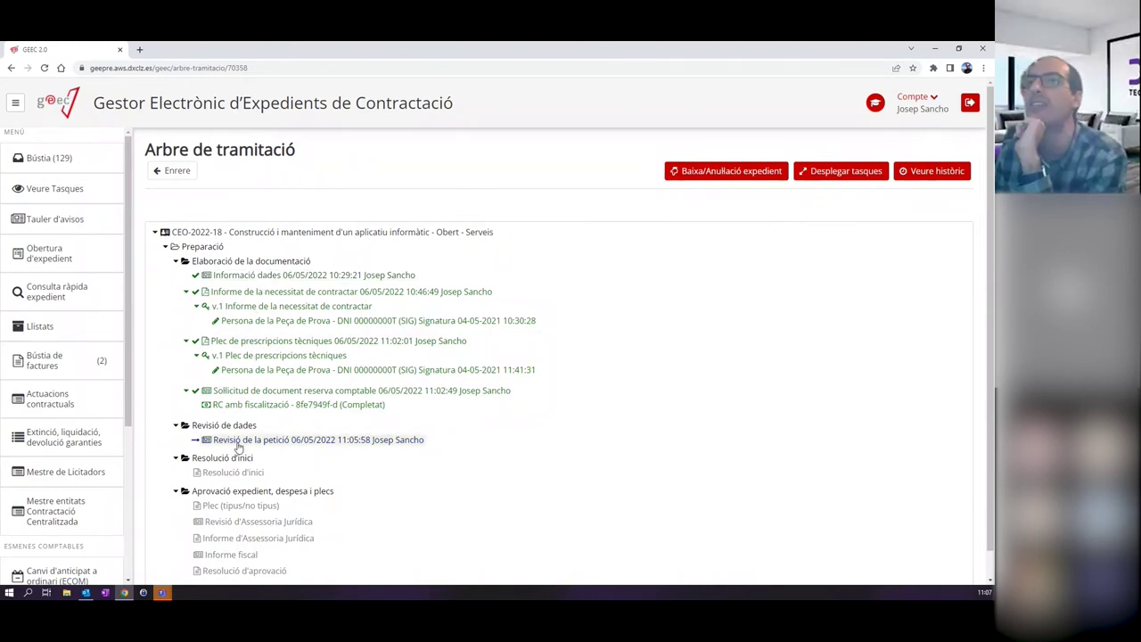
Go back to Bústia, where the 'Revisió de la petició' task dated 06/05/2022 is listed.
{"action": "left_click", "coordinate": [49, 158]}
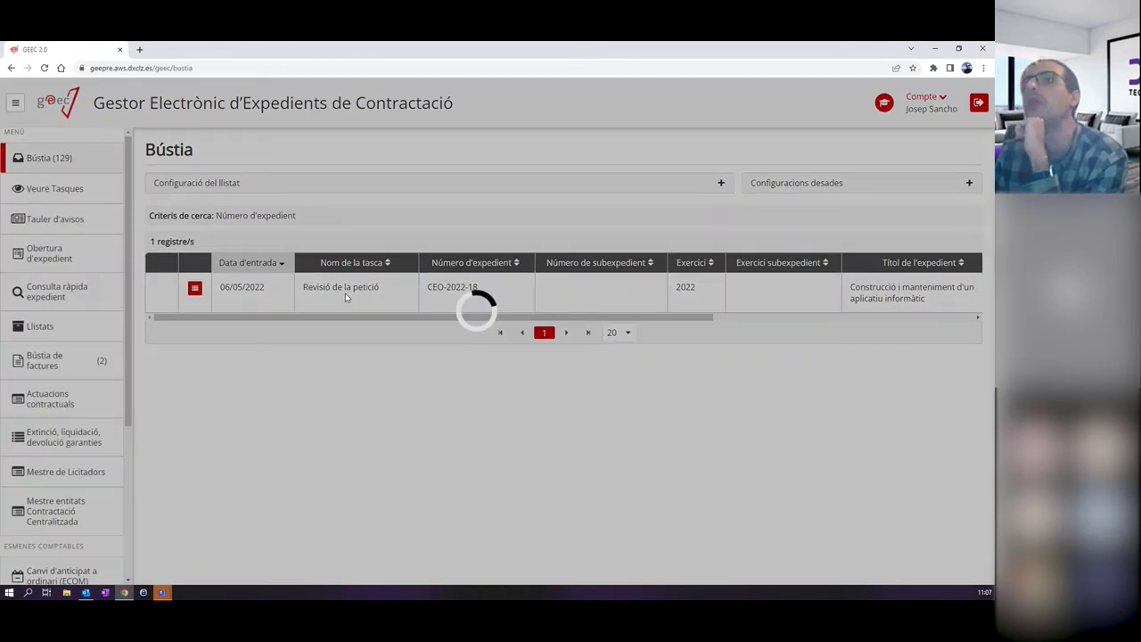
Advance the Revisió de la petició task, then generate the Resolució d'inici template and open it in Word.
{"action": "left_click", "coordinate": [345, 293]}
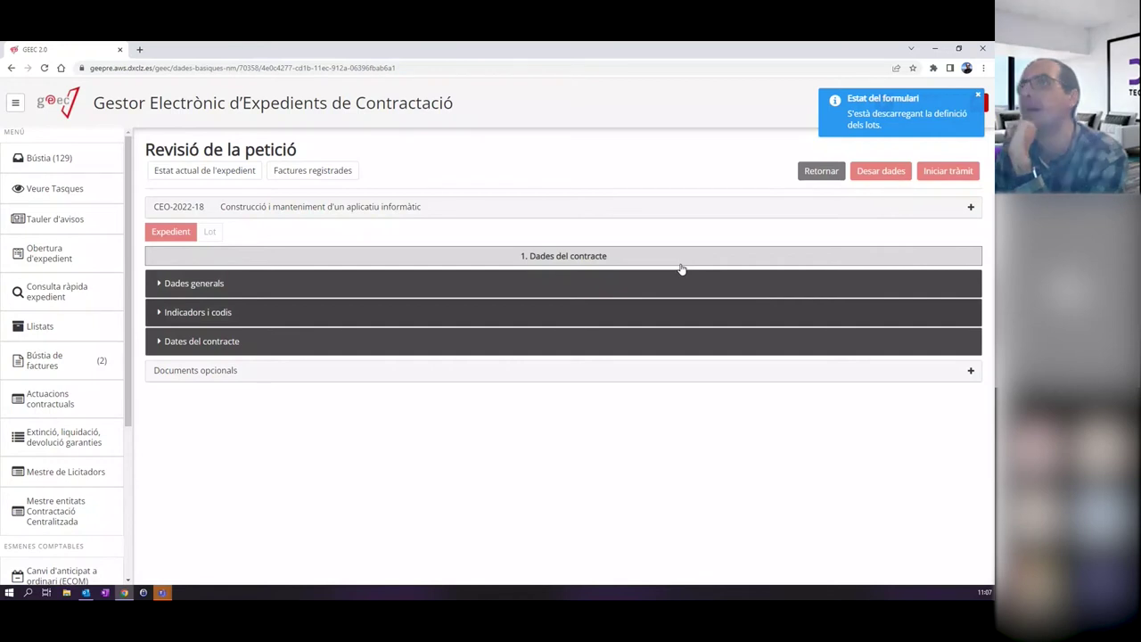
{"action": "left_click", "coordinate": [947, 171]}
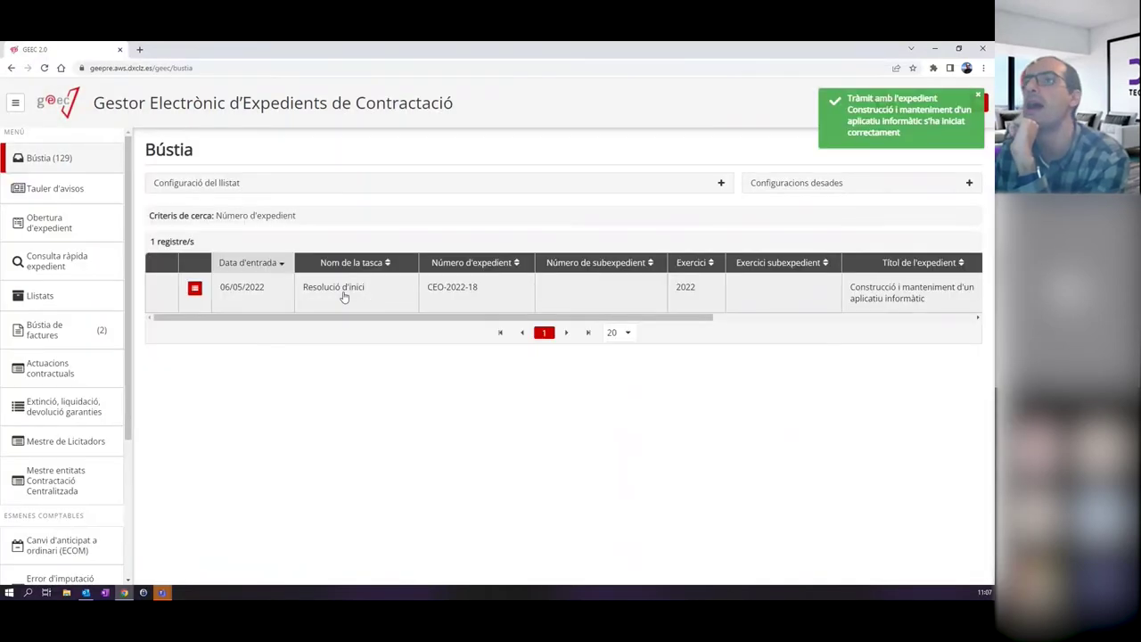
{"action": "left_click", "coordinate": [344, 297]}
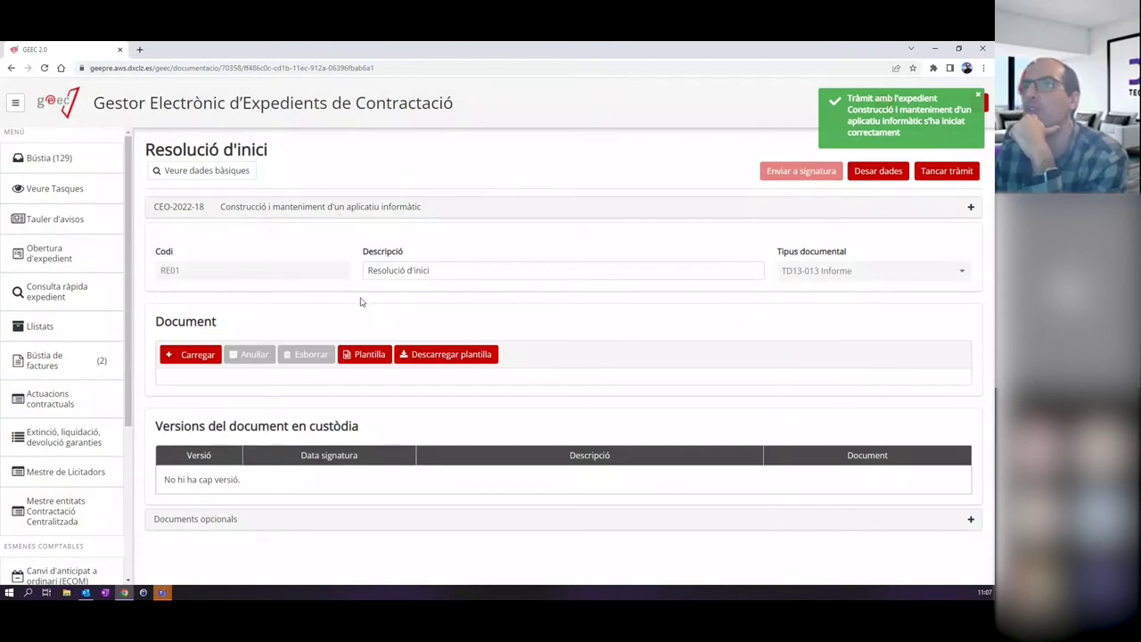
{"action": "left_click", "coordinate": [365, 354]}
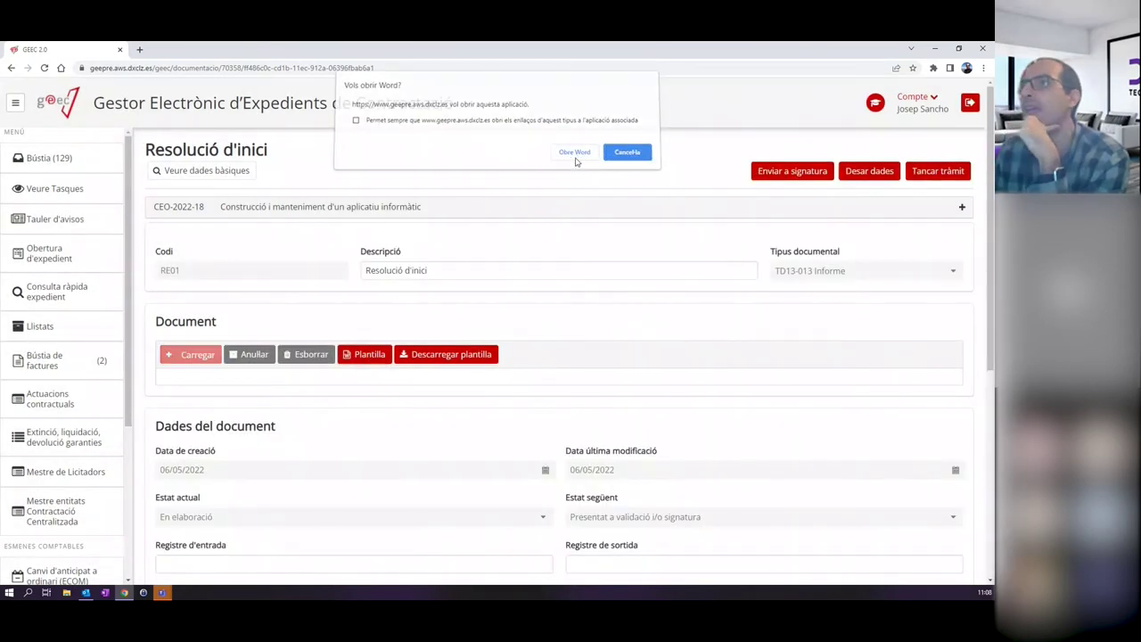
{"action": "left_click", "coordinate": [575, 159]}
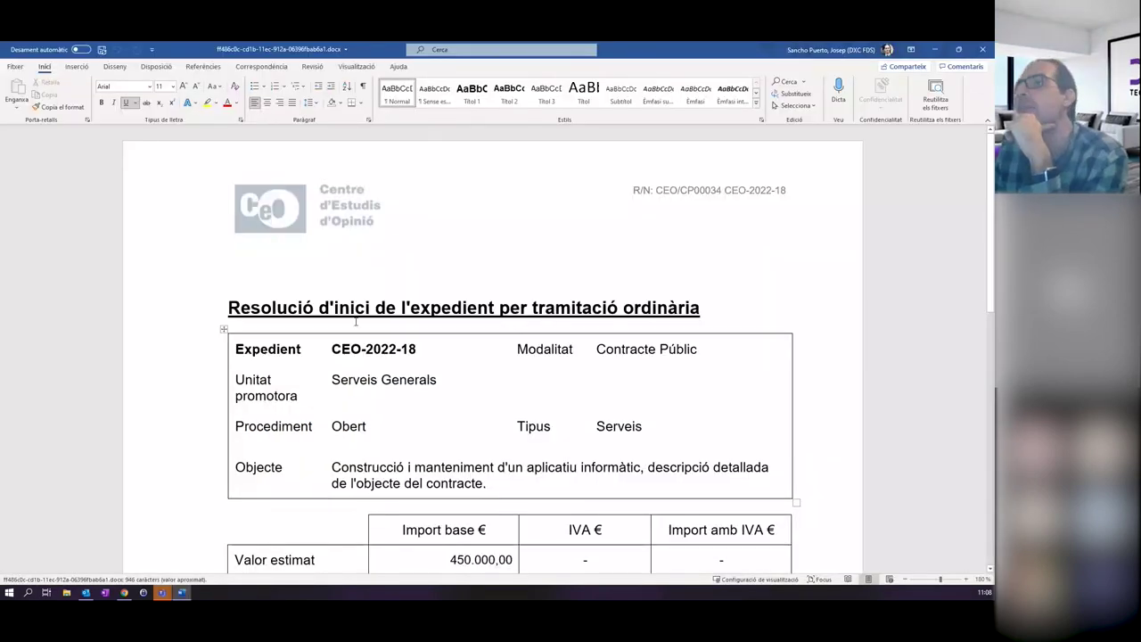
Replace the closing Càrrec placeholder with 'Cap de la Unitat de Cto' and save the resolution.
{"action": "scroll", "coordinate": [419, 312], "scroll_direction": "down", "scroll_amount": 10}
{"action": "scroll", "coordinate": [421, 317], "scroll_direction": "up", "scroll_amount": 3}
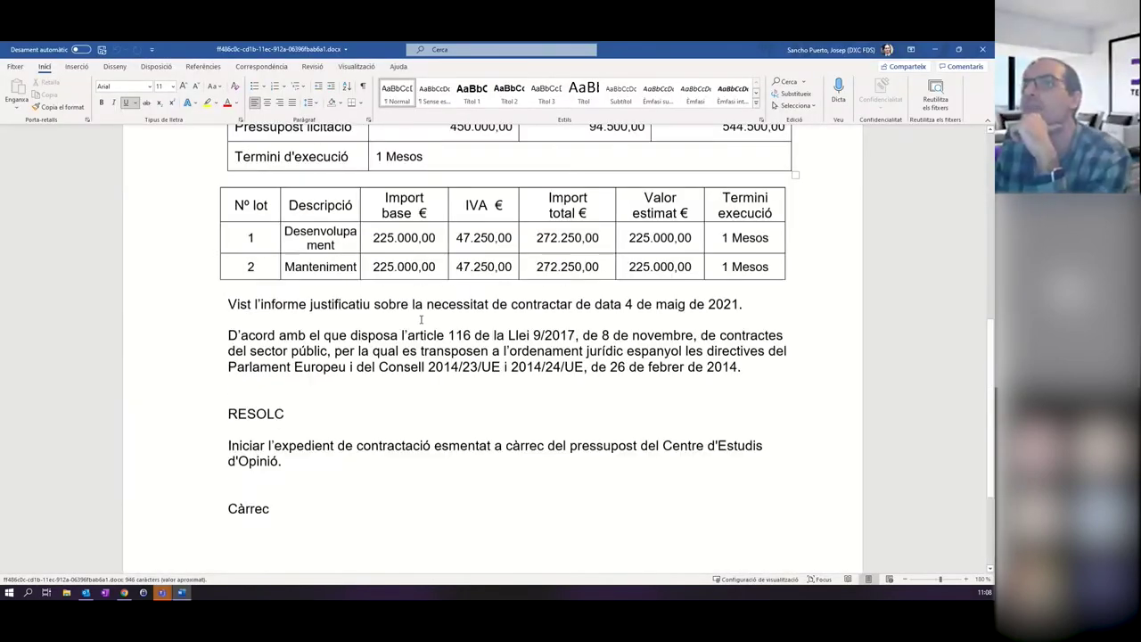
{"action": "scroll", "coordinate": [420, 319], "scroll_direction": "down", "scroll_amount": 2}
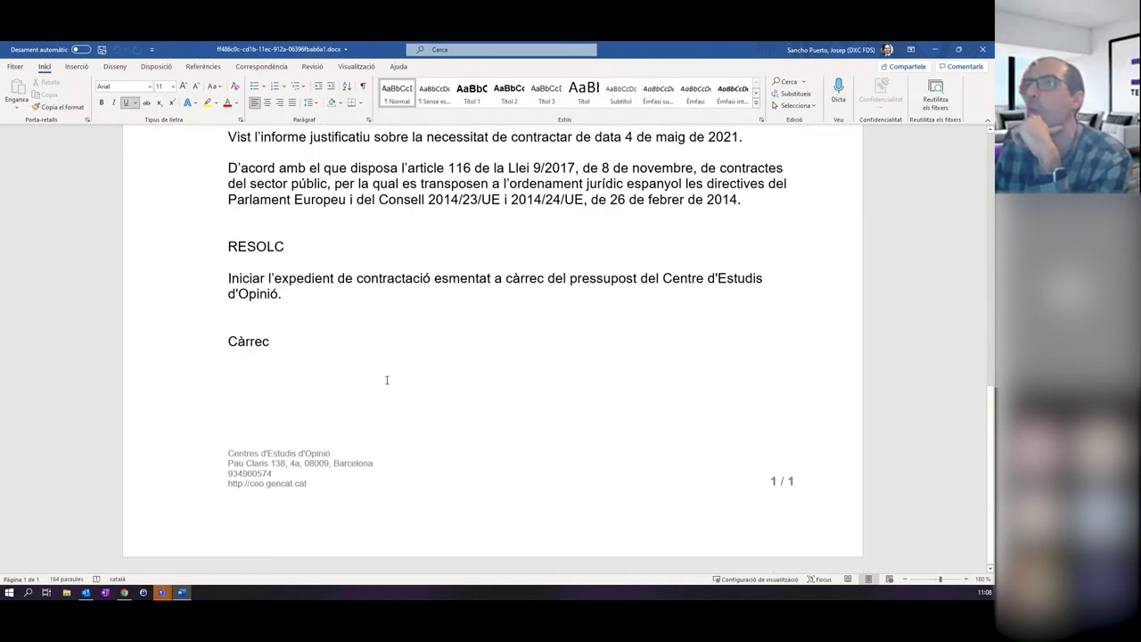
{"action": "scroll", "coordinate": [382, 366], "scroll_direction": "up", "scroll_amount": 6}
{"action": "scroll", "coordinate": [380, 356], "scroll_direction": "up", "scroll_amount": 4}
{"action": "scroll", "coordinate": [401, 342], "scroll_direction": "down", "scroll_amount": 5}
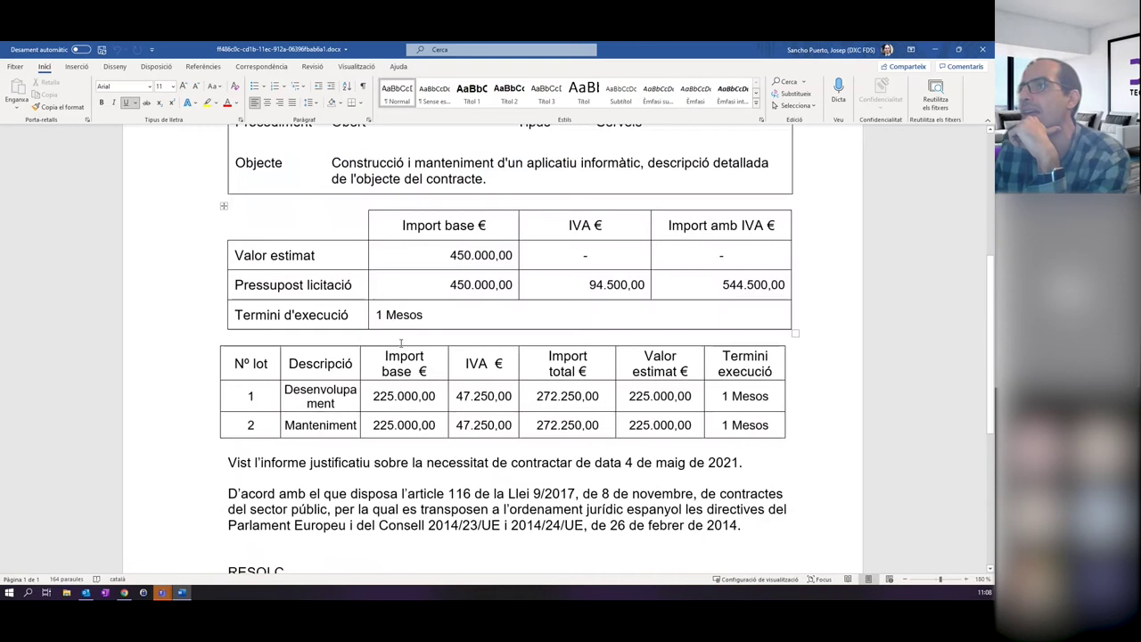
{"action": "scroll", "coordinate": [402, 342], "scroll_direction": "up", "scroll_amount": 2}
{"action": "scroll", "coordinate": [401, 342], "scroll_direction": "down", "scroll_amount": 7}
{"action": "left_click_drag", "start_coordinate": [232, 343], "coordinate": [284, 344]}
{"action": "type", "text": "Cap de ubn"}
{"action": "key", "text": "BackSpace"}
{"action": "key", "text": "BackSpace"}
{"action": "key", "text": "BackSpace"}
{"action": "key", "text": "BackSpace"}
{"action": "type", "text": "la Unitat de "}
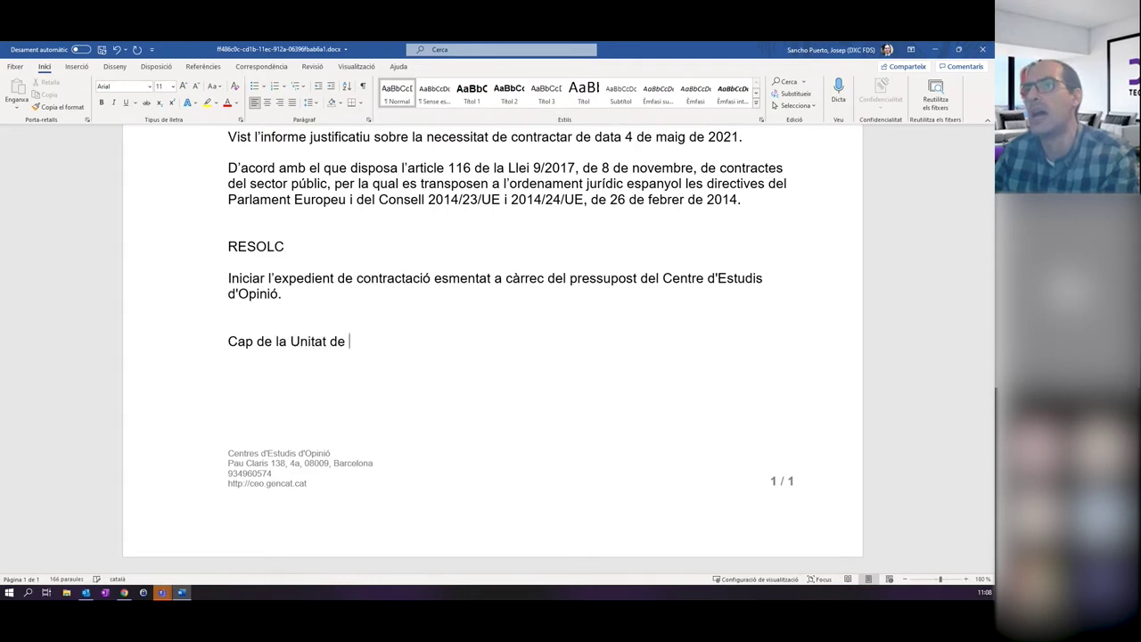
{"action": "type", "text": "Cto"}
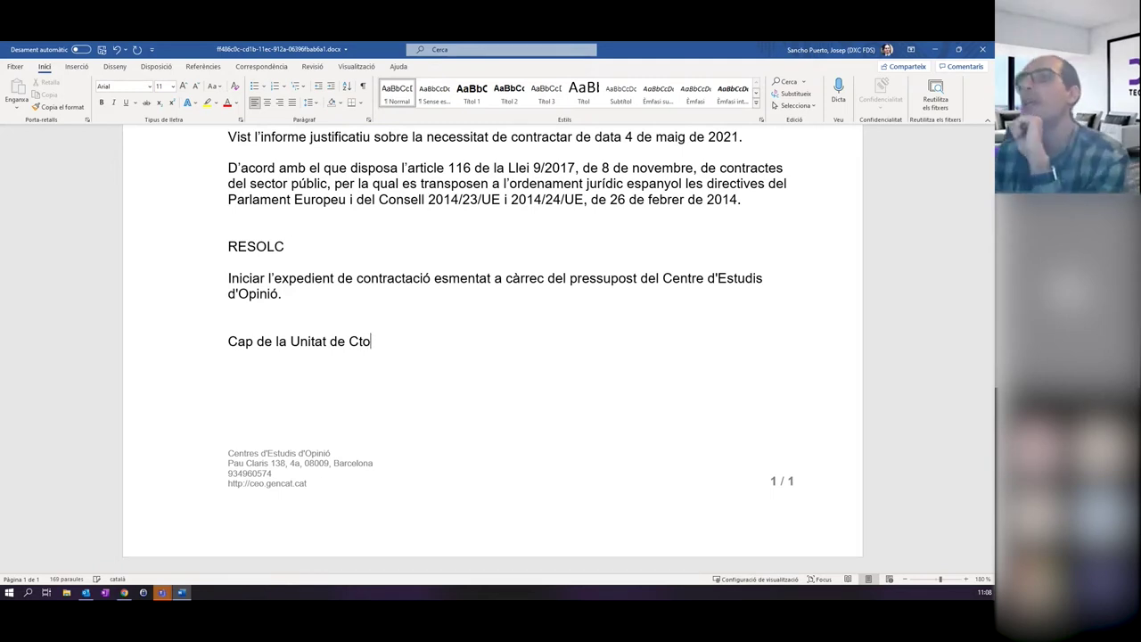
{"action": "key", "text": "ctrl+Home"}
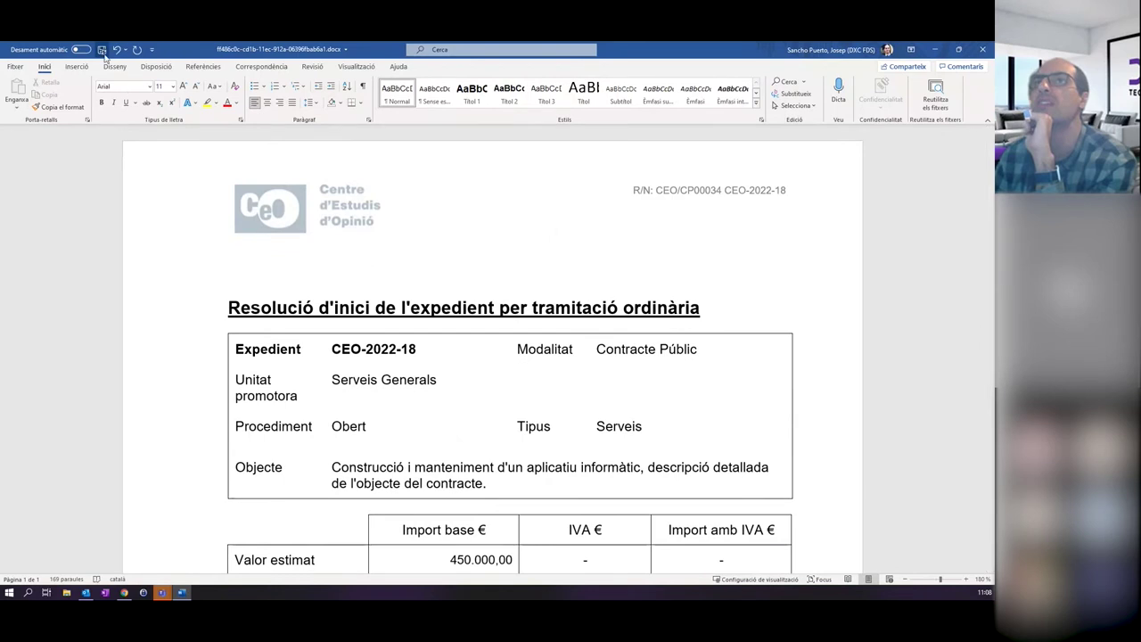
{"action": "left_click", "coordinate": [102, 50]}
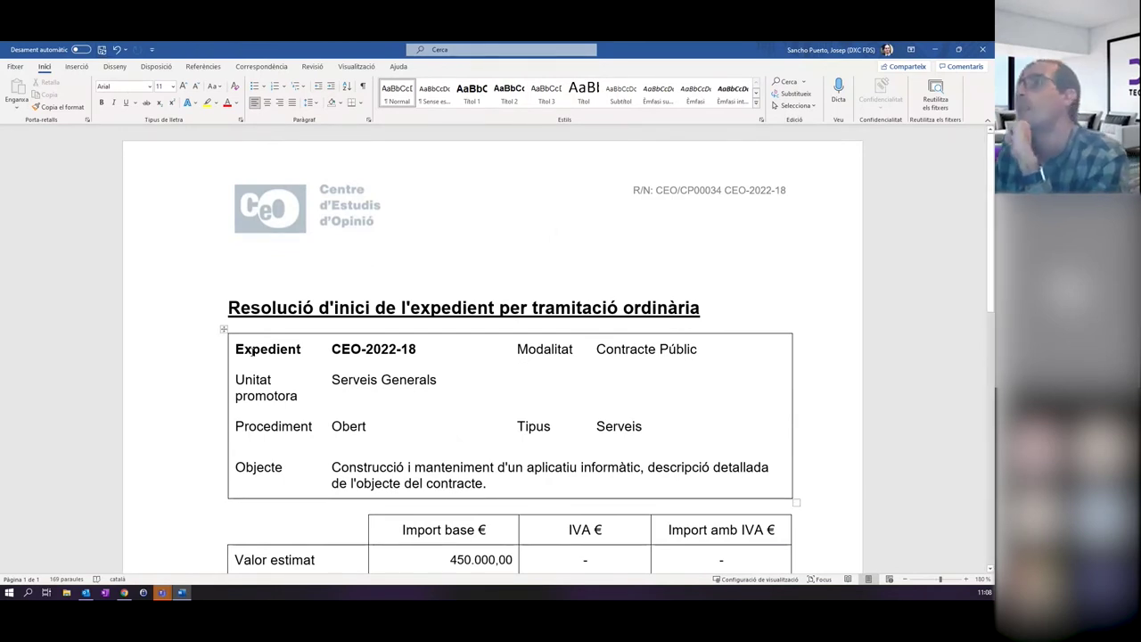
Close Word and delete the current Resolució d'inici document in GEEC.
{"action": "left_click", "coordinate": [981, 52]}
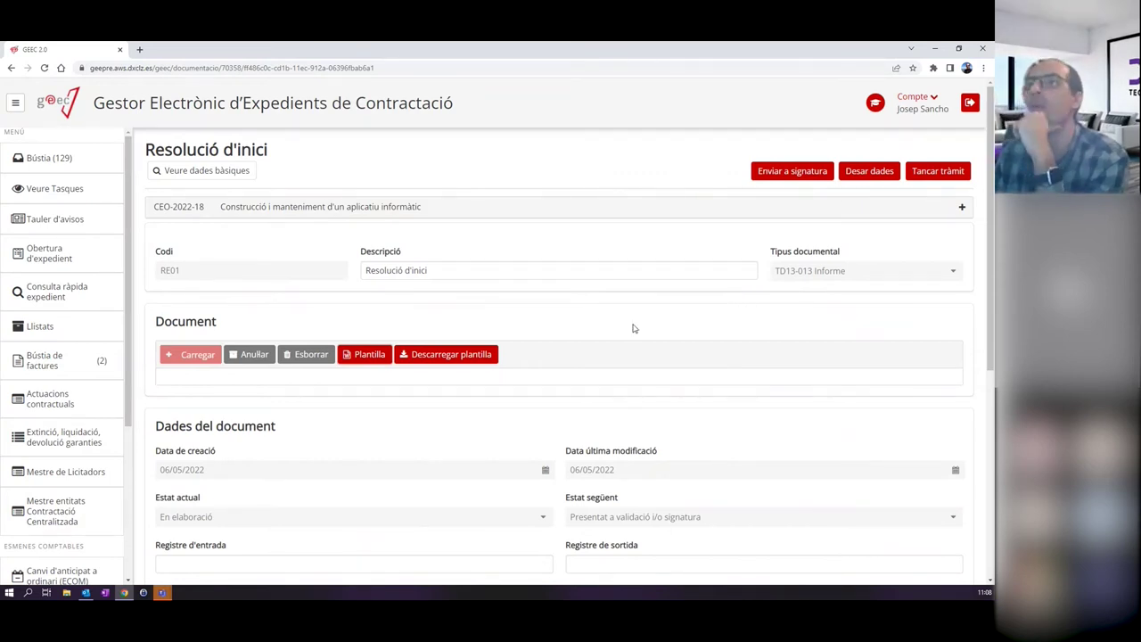
{"action": "left_click", "coordinate": [315, 359]}
{"action": "left_click", "coordinate": [602, 369]}
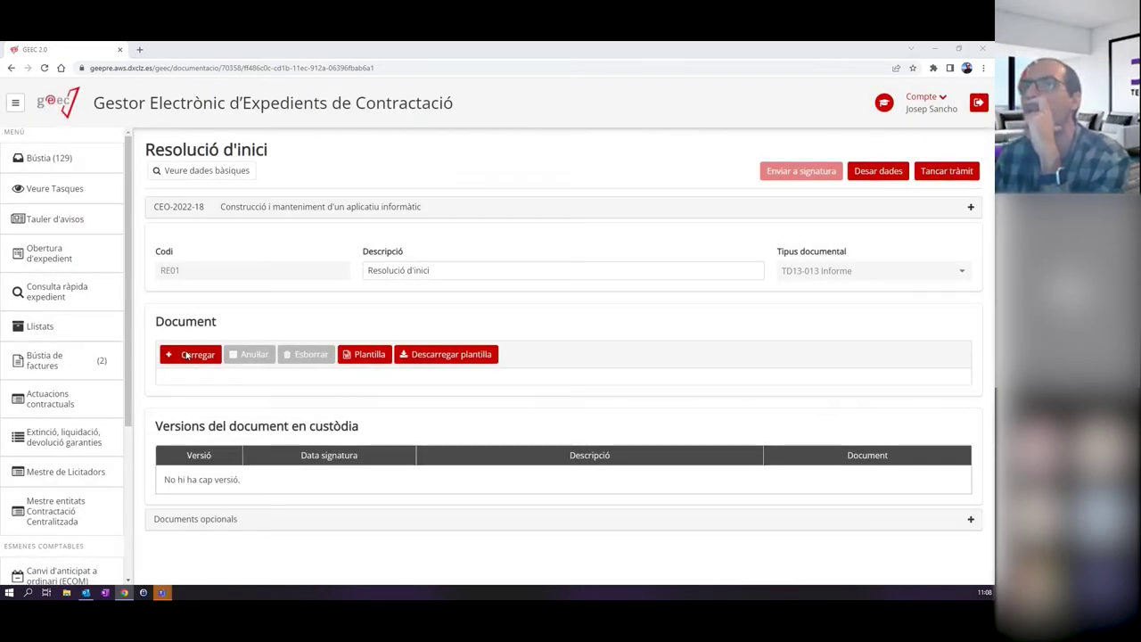
Upload Resolució d'inici_signat.pdf as the new resolution document.
{"action": "left_click", "coordinate": [194, 354]}
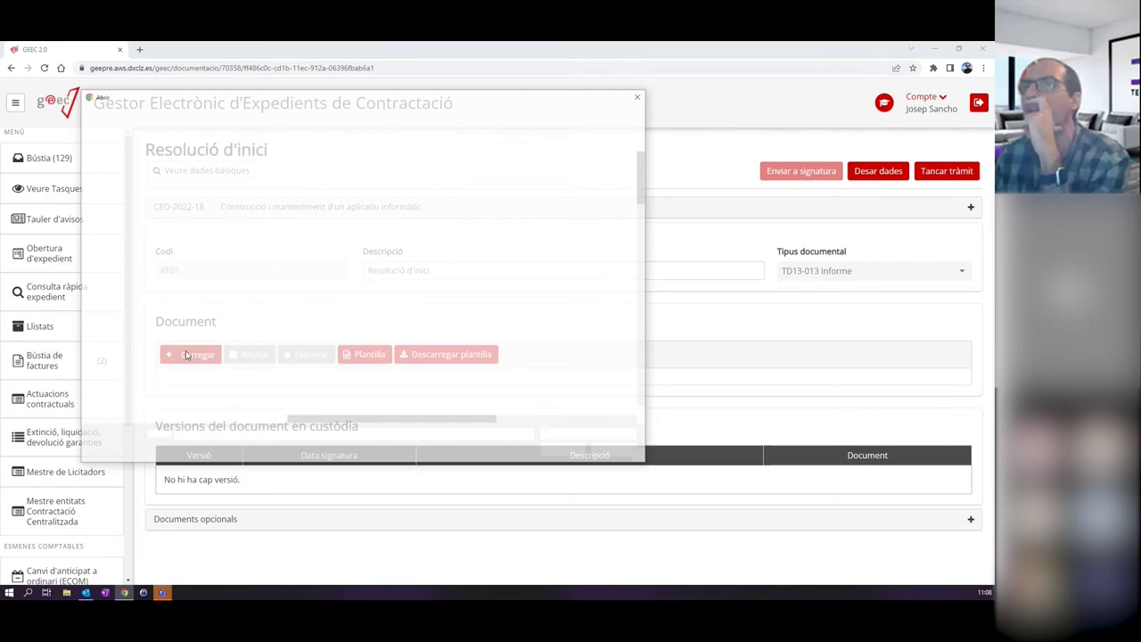
{"action": "scroll", "coordinate": [627, 341], "scroll_direction": "down", "scroll_amount": 10}
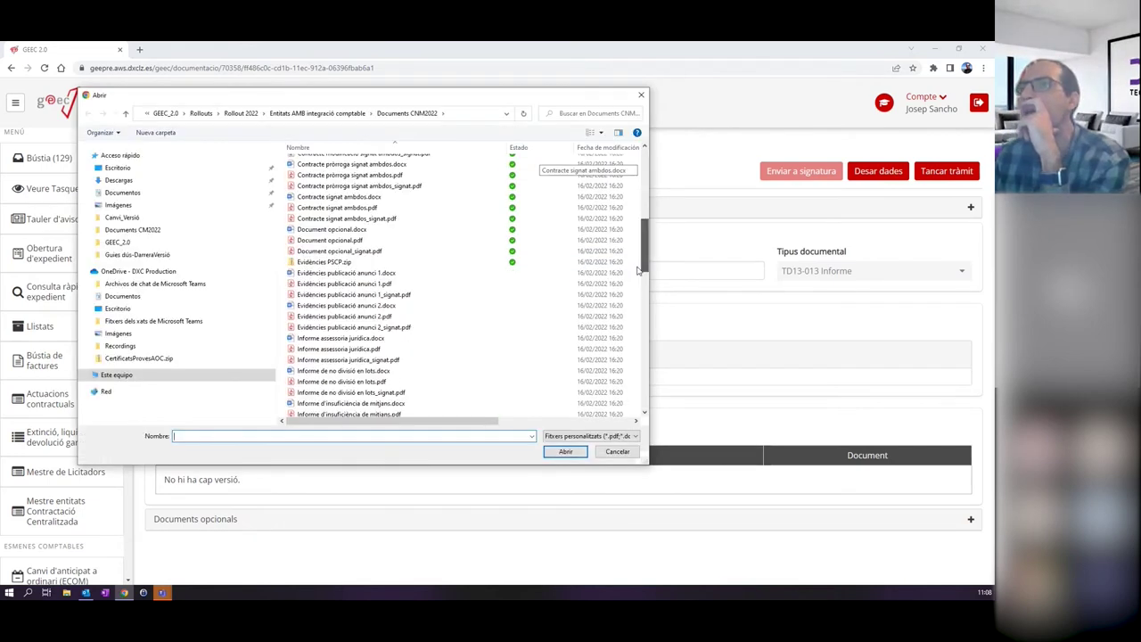
{"action": "scroll", "coordinate": [627, 341], "scroll_direction": "down", "scroll_amount": 5}
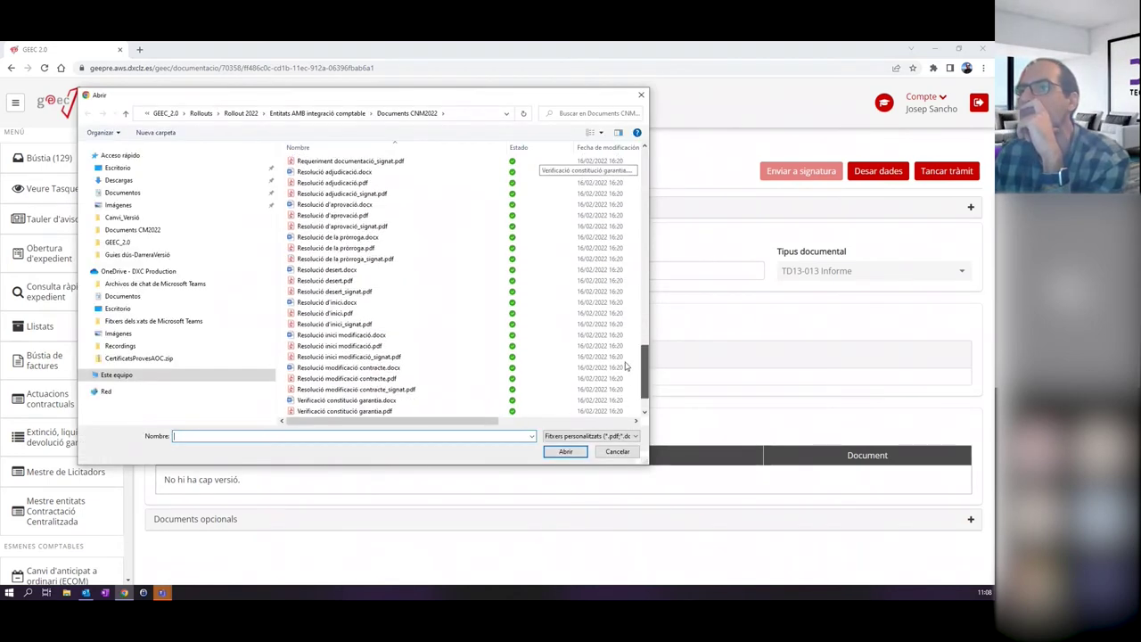
{"action": "scroll", "coordinate": [627, 370], "scroll_direction": "up", "scroll_amount": 1}
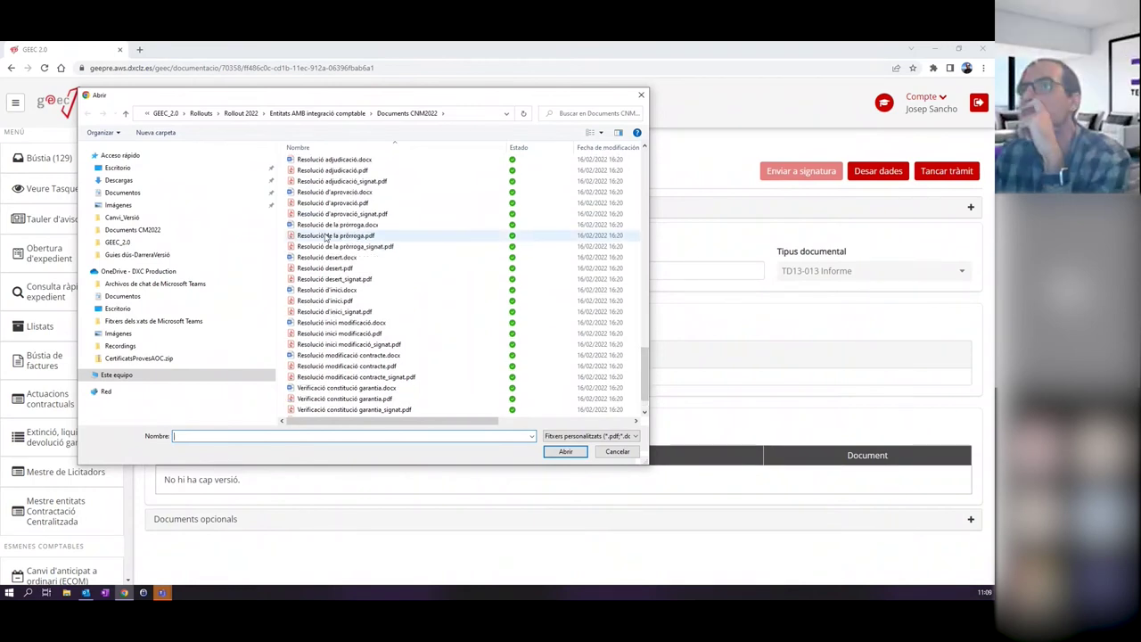
{"action": "scroll", "coordinate": [348, 254], "scroll_direction": "up", "scroll_amount": 2}
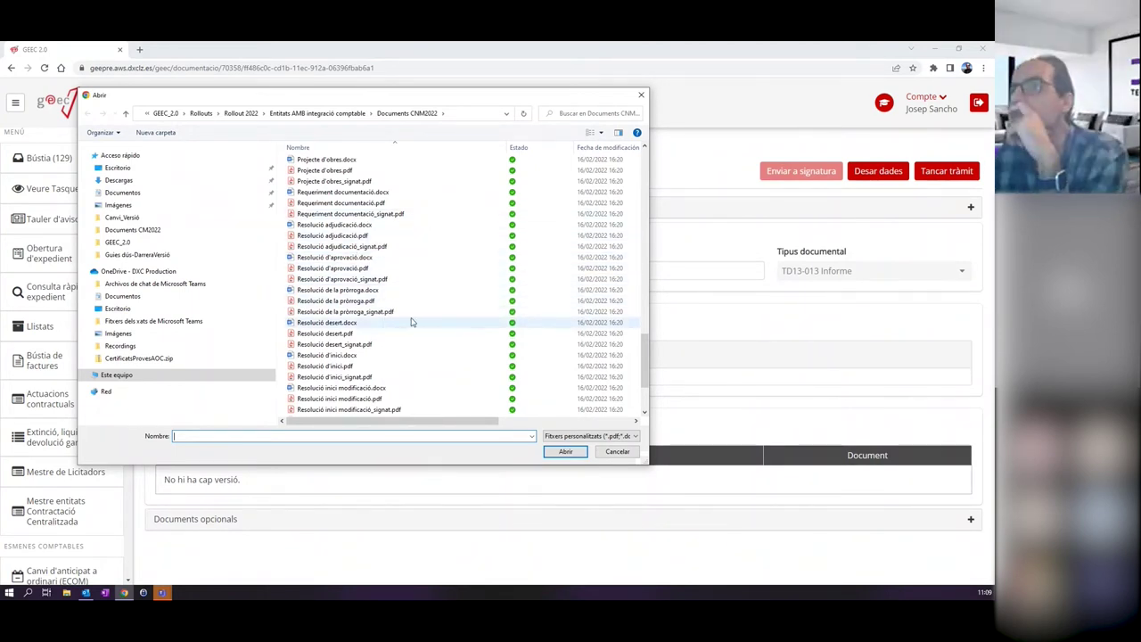
{"action": "double_click", "coordinate": [365, 376]}
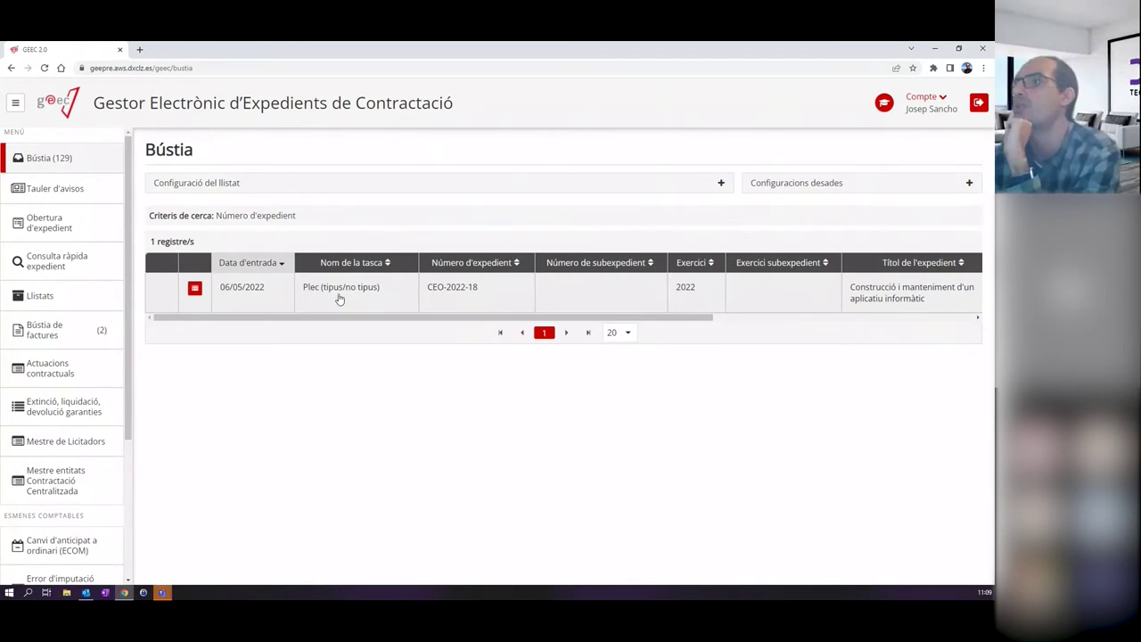
Open the Plec (tipus/no tipus) task and change its plec type from Tipus sense pas per AJ to No tipus.
{"action": "left_click", "coordinate": [338, 299]}
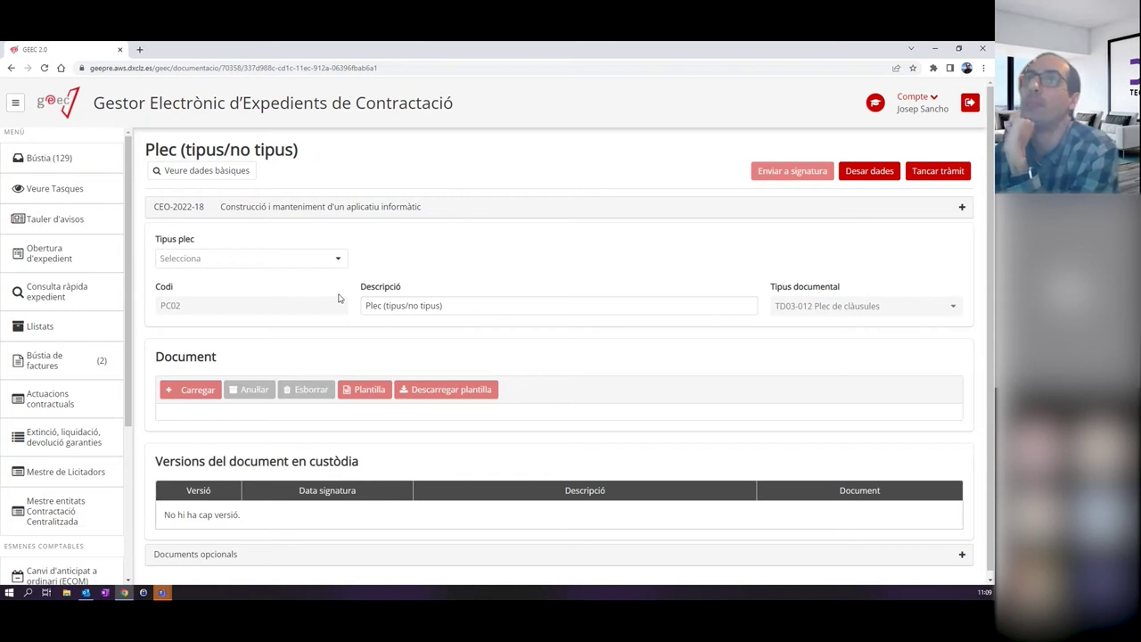
{"action": "left_click", "coordinate": [257, 258]}
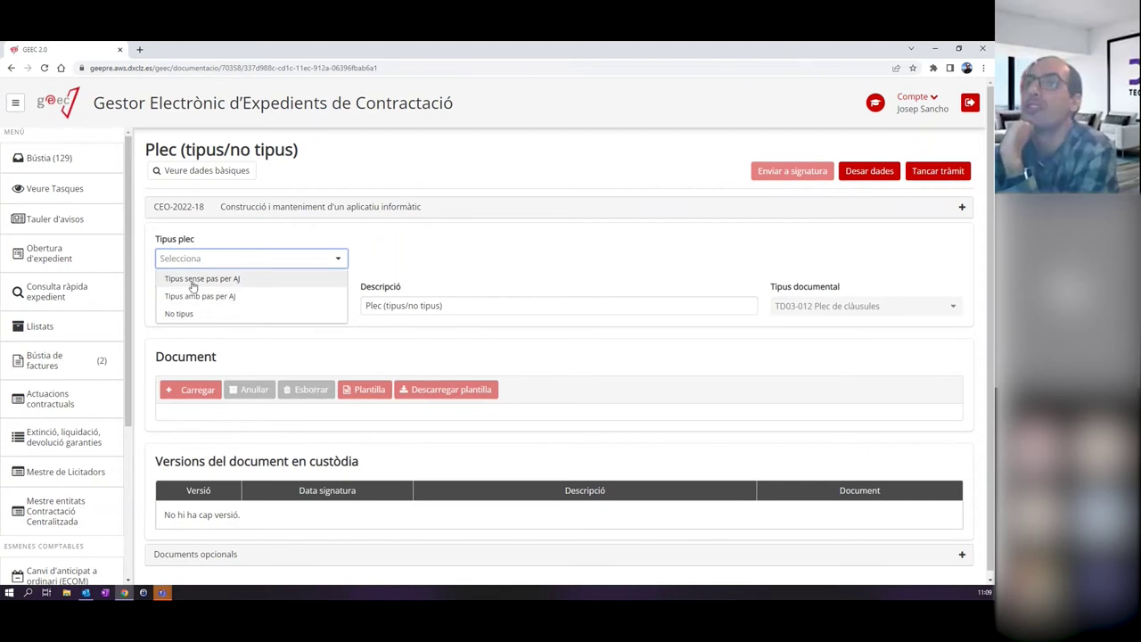
{"action": "left_click", "coordinate": [249, 279]}
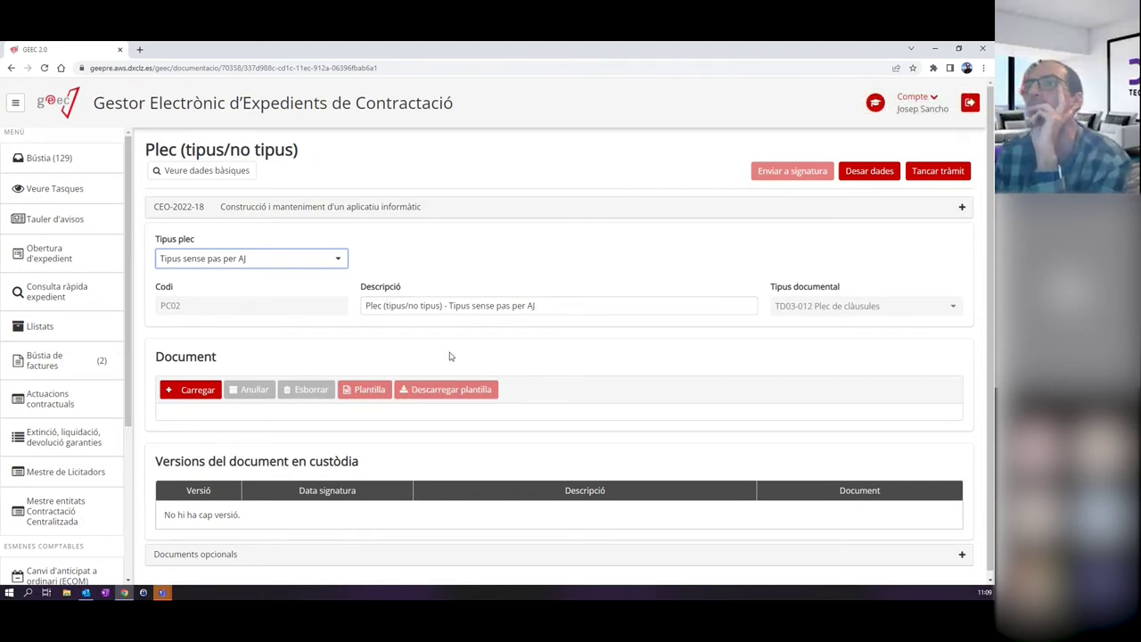
{"action": "left_click", "coordinate": [338, 260]}
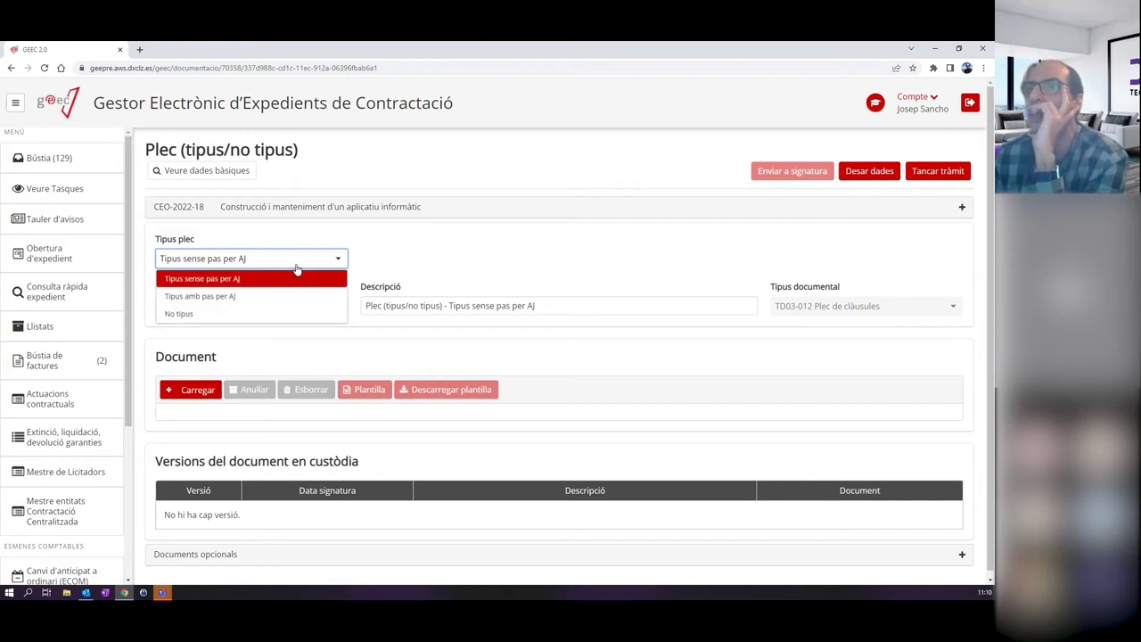
{"action": "left_click", "coordinate": [193, 318]}
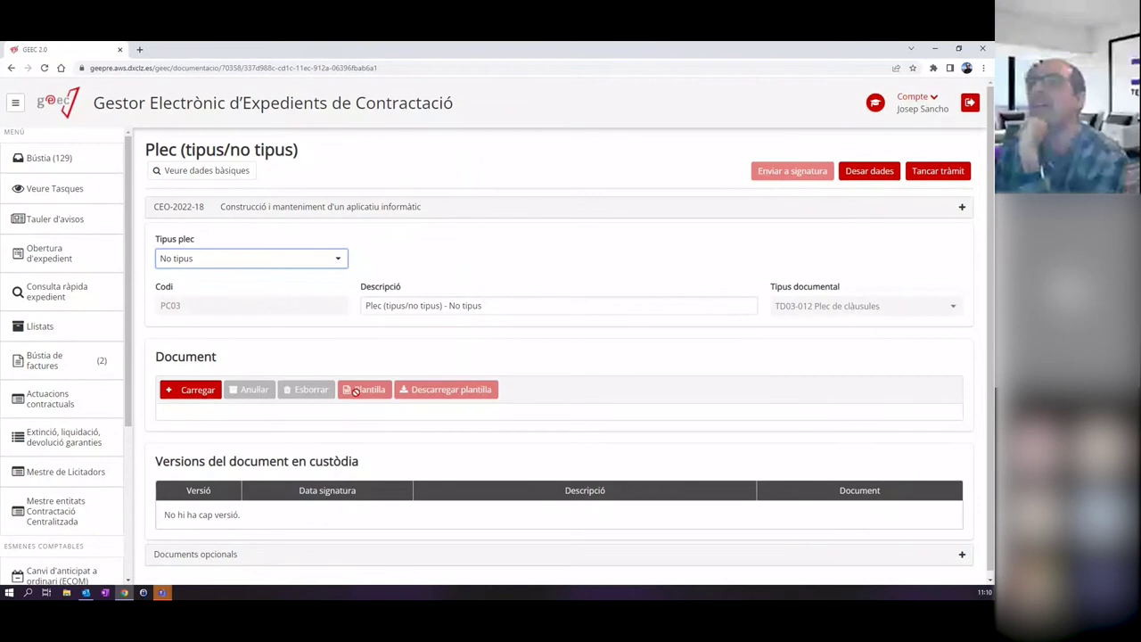
Upload PCA_signat.pdf as the Plec document and close the task with Tancar tràmit.
{"action": "left_click", "coordinate": [211, 392]}
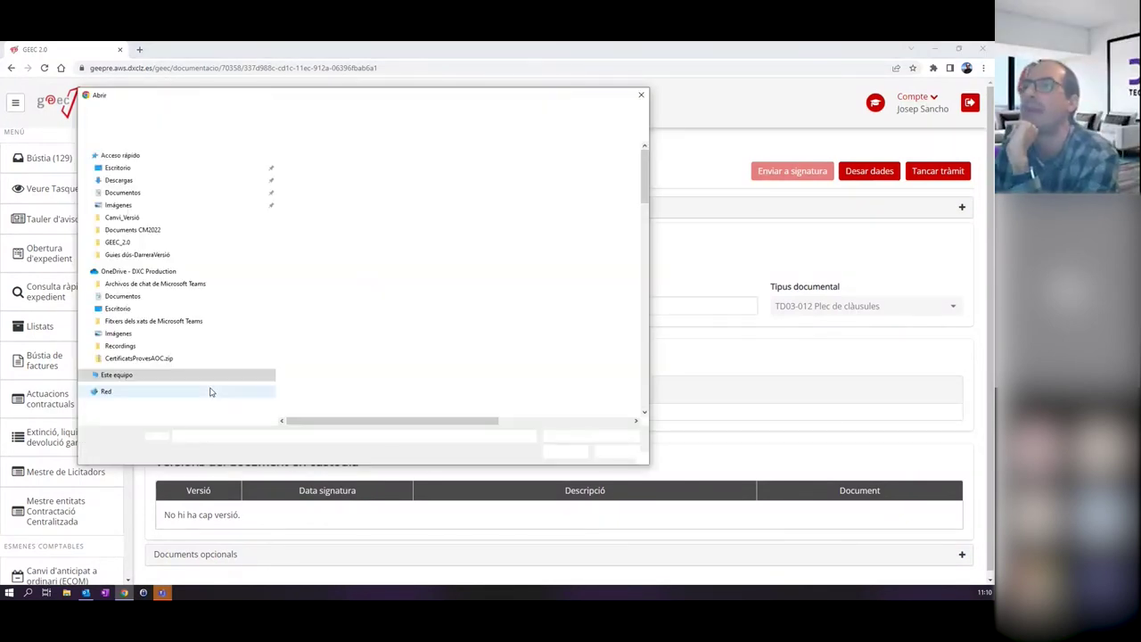
{"action": "left_click_drag", "start_coordinate": [645, 178], "coordinate": [645, 331]}
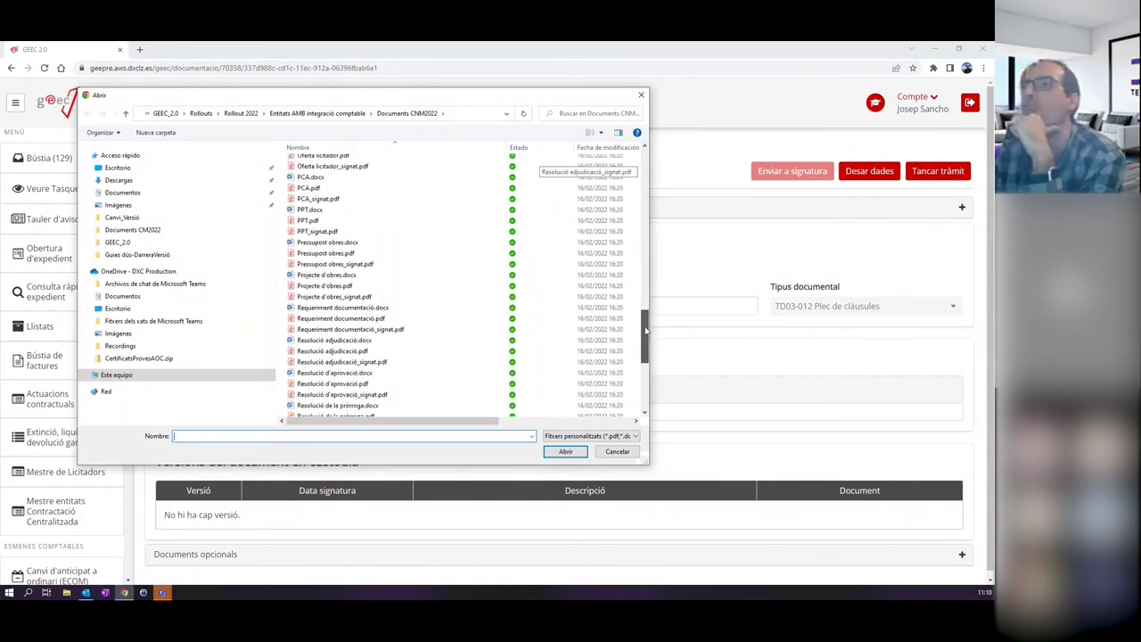
{"action": "left_click_drag", "start_coordinate": [645, 331], "coordinate": [646, 350]}
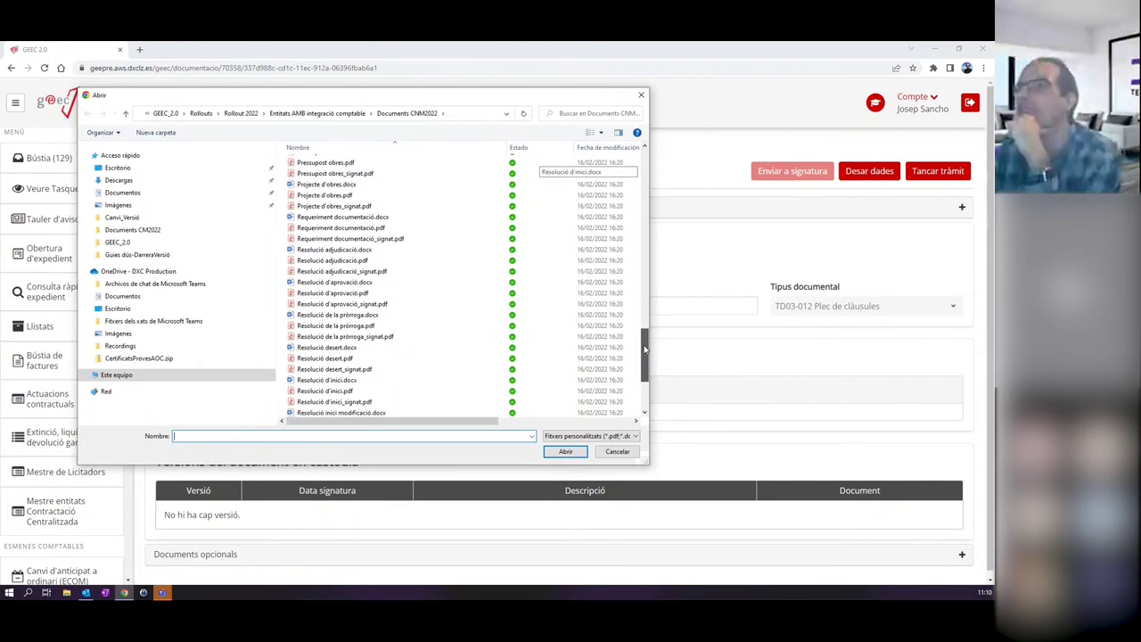
{"action": "left_click_drag", "start_coordinate": [646, 349], "coordinate": [645, 359]}
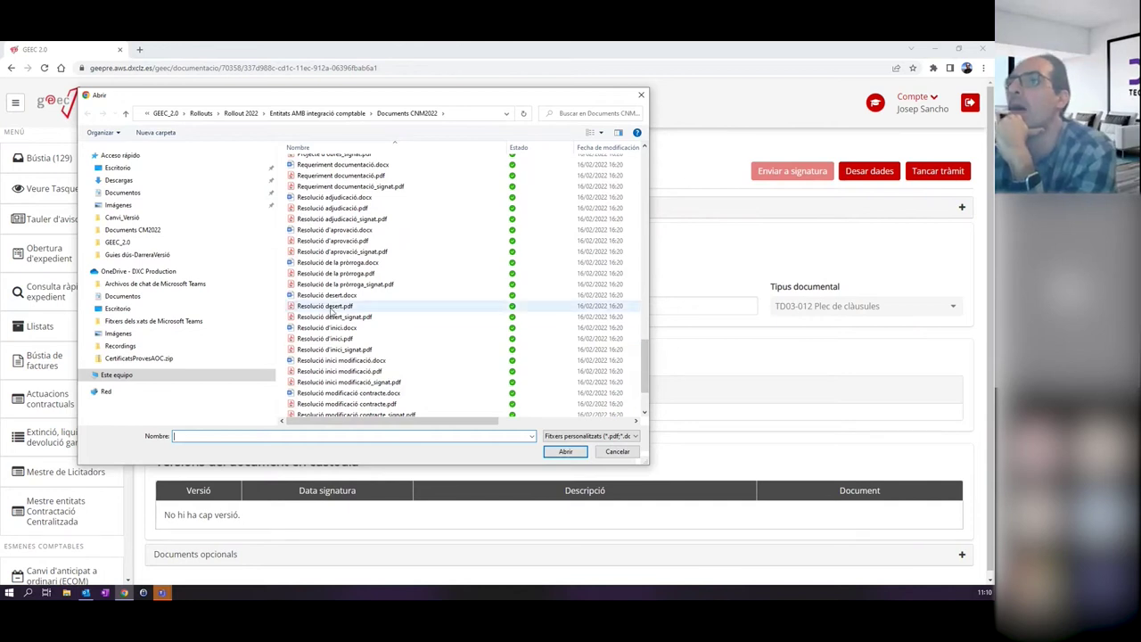
{"action": "scroll", "coordinate": [364, 324], "scroll_direction": "up", "scroll_amount": 6}
{"action": "scroll", "coordinate": [363, 324], "scroll_direction": "up", "scroll_amount": 2}
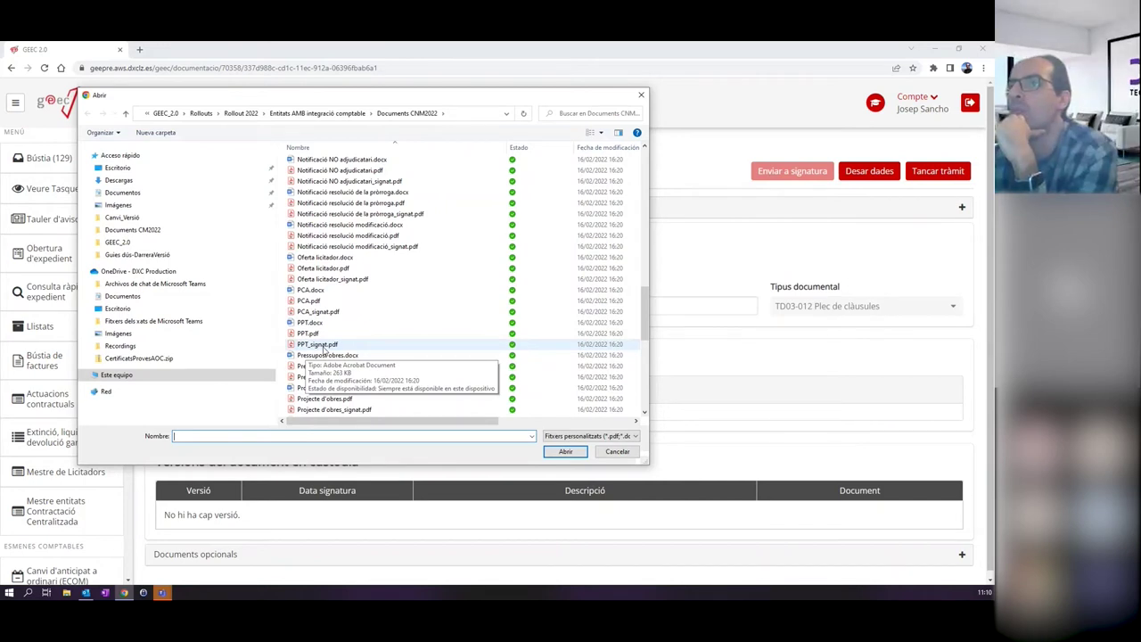
{"action": "left_click", "coordinate": [314, 313]}
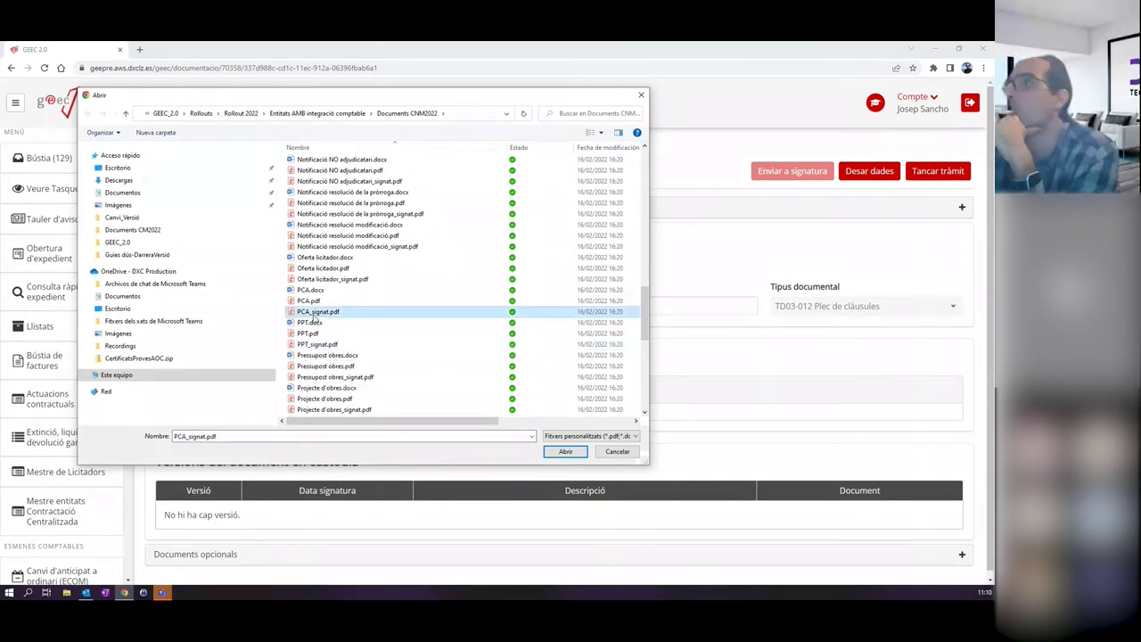
{"action": "double_click", "coordinate": [314, 316]}
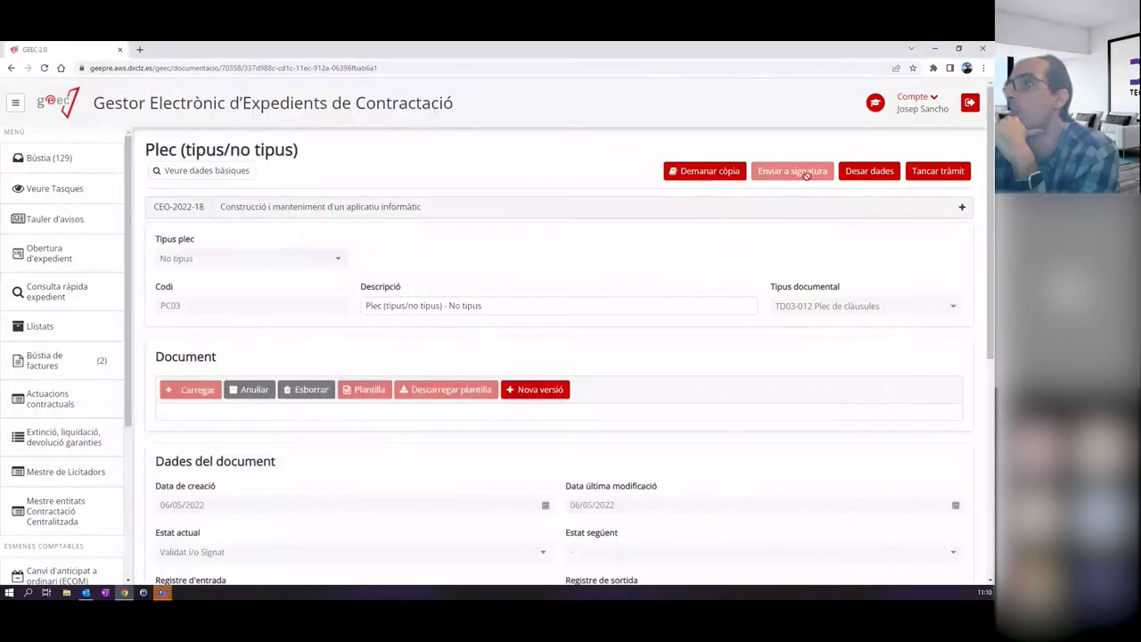
{"action": "scroll", "coordinate": [460, 435], "scroll_direction": "down", "scroll_amount": 6}
{"action": "scroll", "coordinate": [631, 387], "scroll_direction": "up", "scroll_amount": 5}
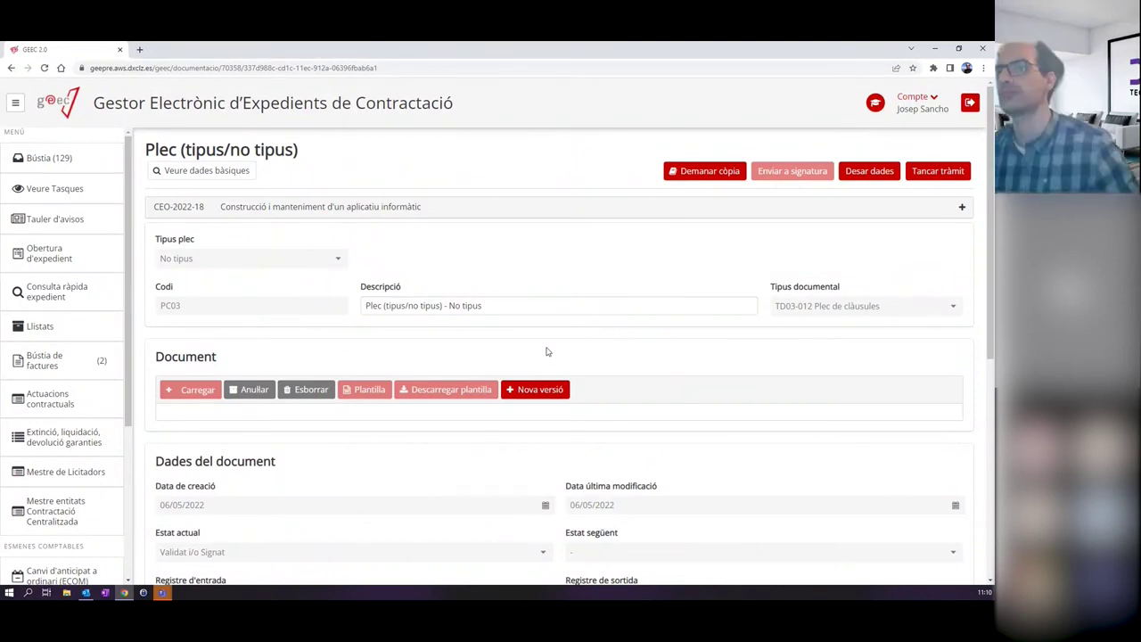
{"action": "scroll", "coordinate": [543, 350], "scroll_direction": "down", "scroll_amount": 2}
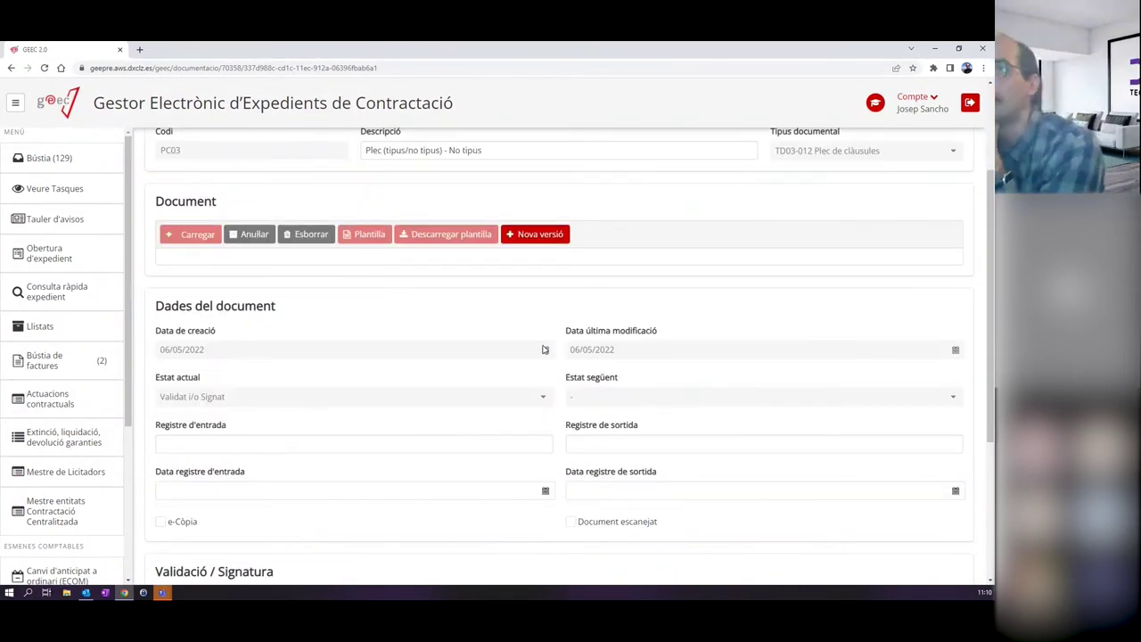
{"action": "scroll", "coordinate": [476, 253], "scroll_direction": "up", "scroll_amount": 2}
{"action": "left_click", "coordinate": [940, 171]}
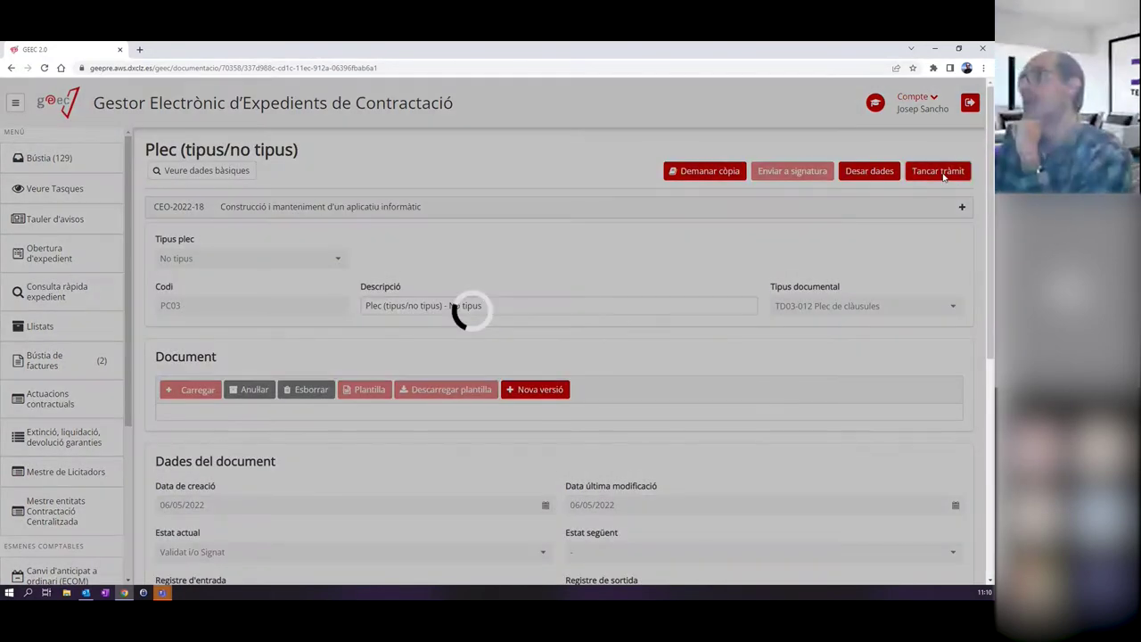
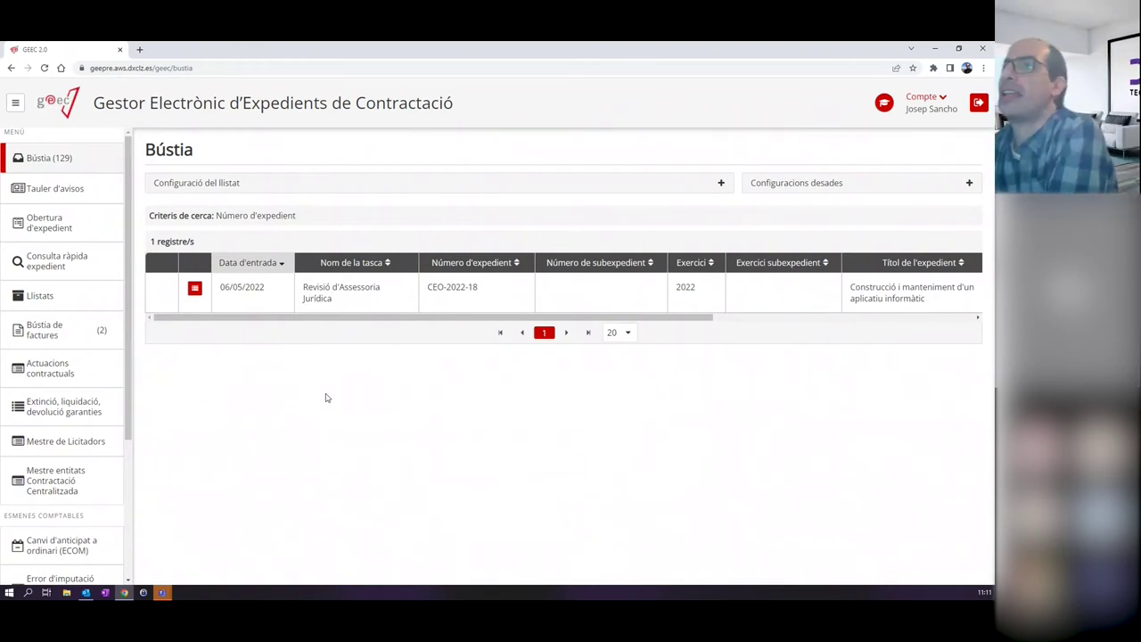
Open the CEO-2022-18 legal advisory review task and inspect its general data and indicators sections.
{"action": "left_click", "coordinate": [263, 290]}
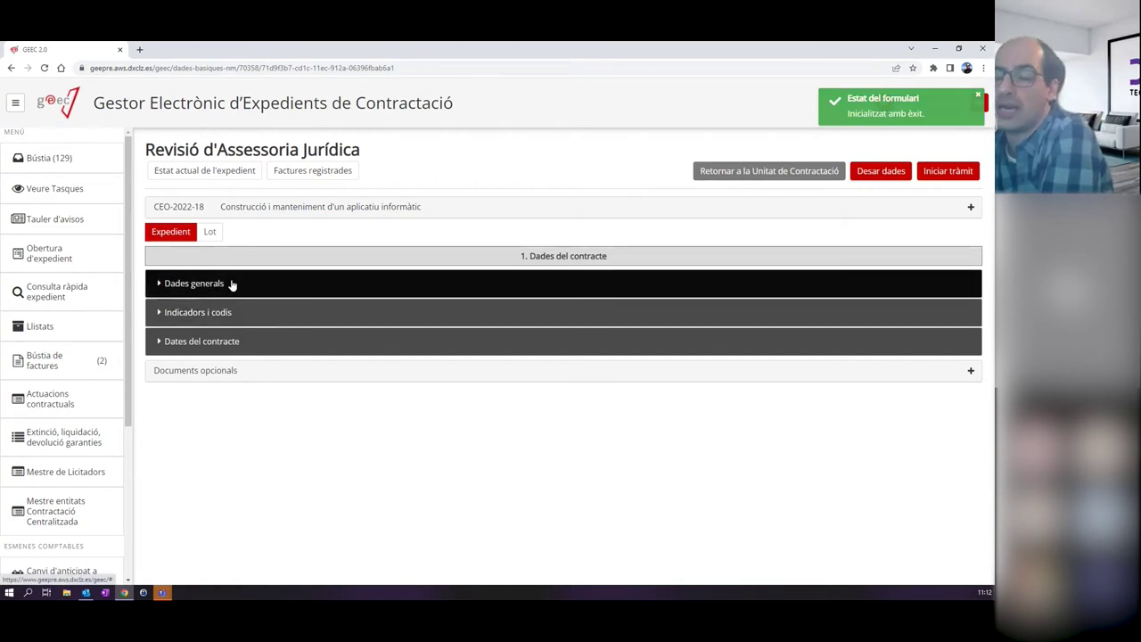
{"action": "left_click", "coordinate": [265, 285]}
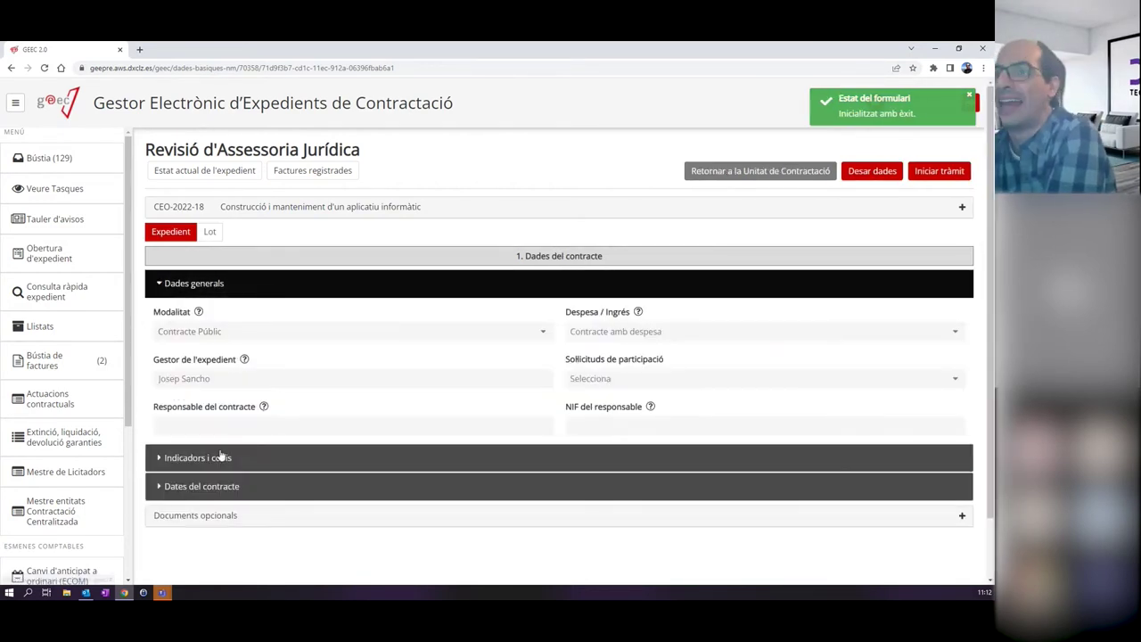
{"action": "left_click", "coordinate": [249, 458]}
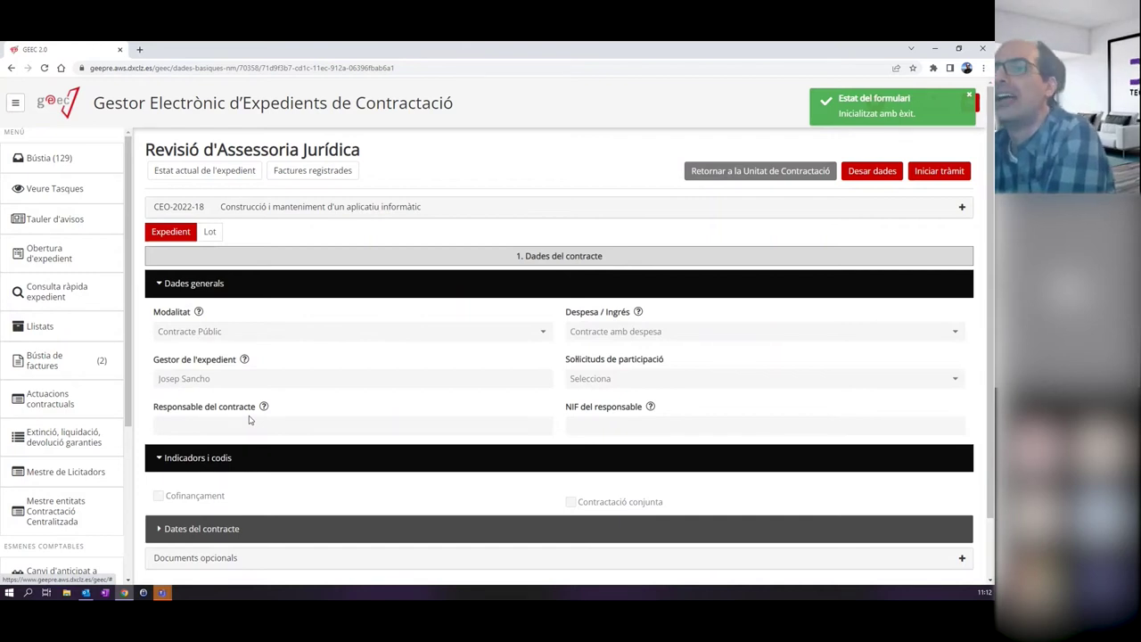
{"action": "scroll", "coordinate": [413, 390], "scroll_direction": "down", "scroll_amount": 3}
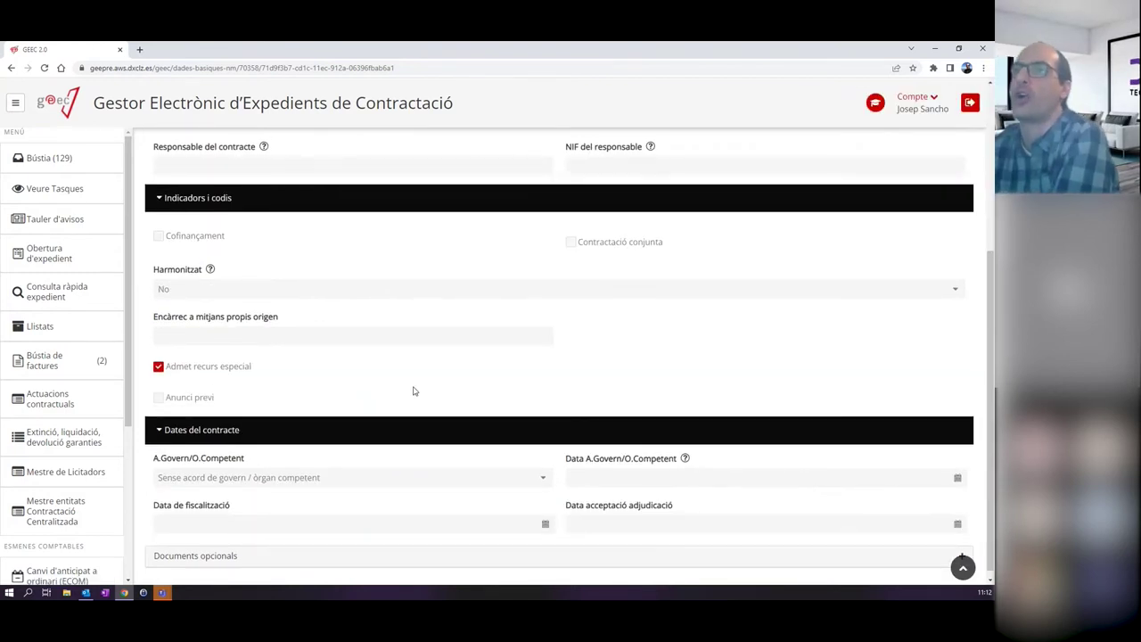
{"action": "scroll", "coordinate": [412, 390], "scroll_direction": "up", "scroll_amount": 3}
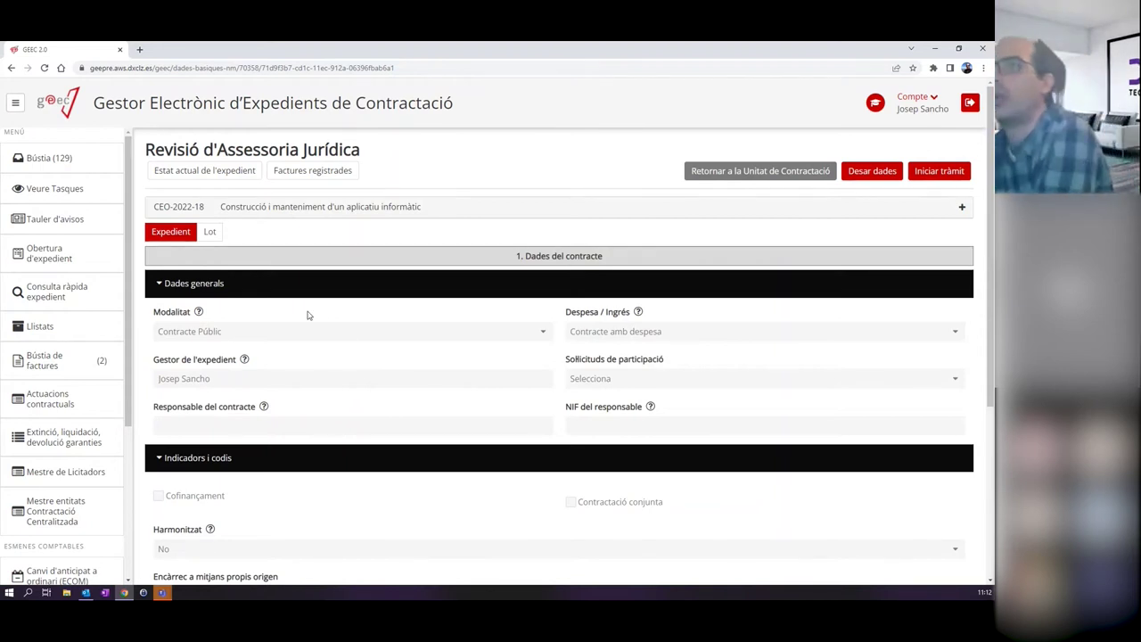
Review lots 1 and 2 (economic, call, guarantees and solvency data), then start the procedure.
{"action": "left_click", "coordinate": [211, 233]}
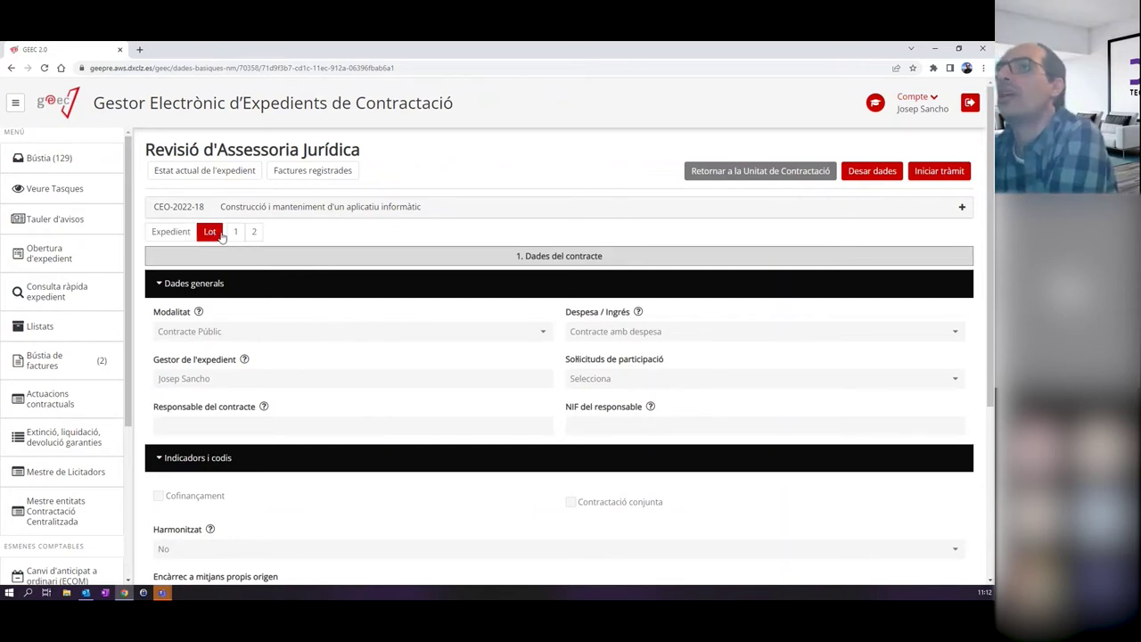
{"action": "left_click", "coordinate": [235, 231]}
{"action": "left_click", "coordinate": [258, 294]}
{"action": "left_click", "coordinate": [253, 232]}
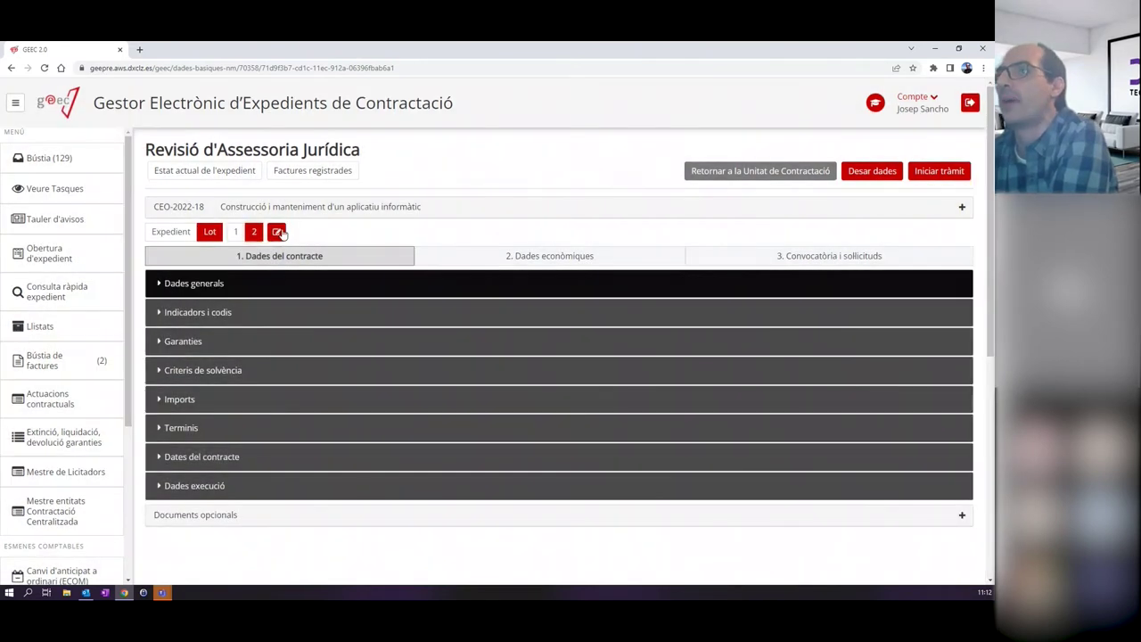
{"action": "left_click", "coordinate": [549, 256]}
{"action": "left_click", "coordinate": [784, 257]}
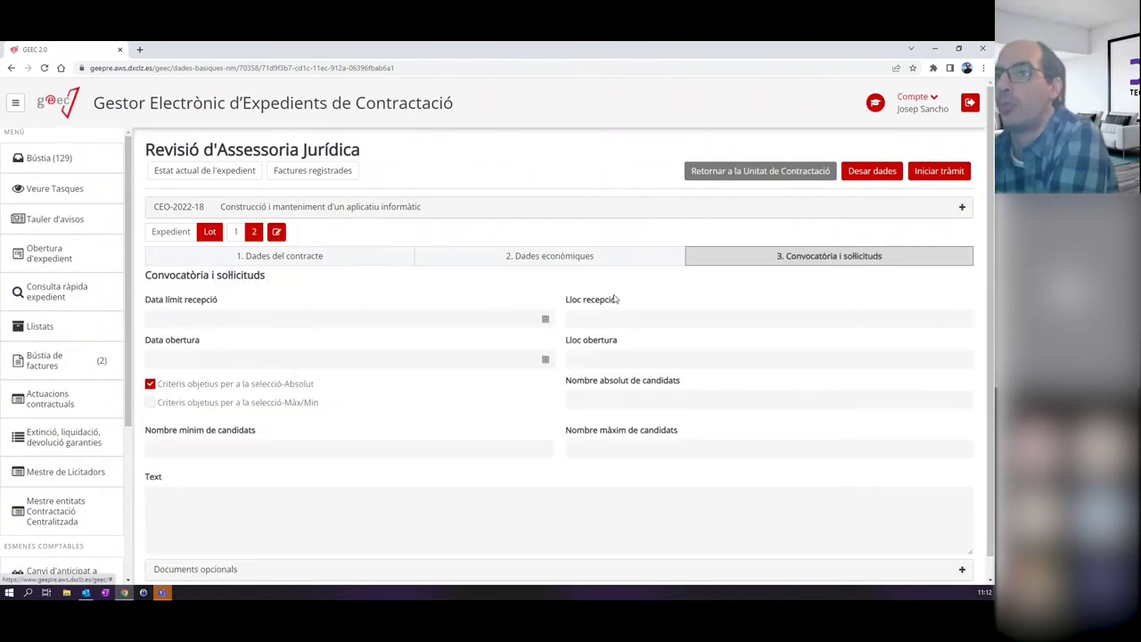
{"action": "left_click", "coordinate": [279, 256]}
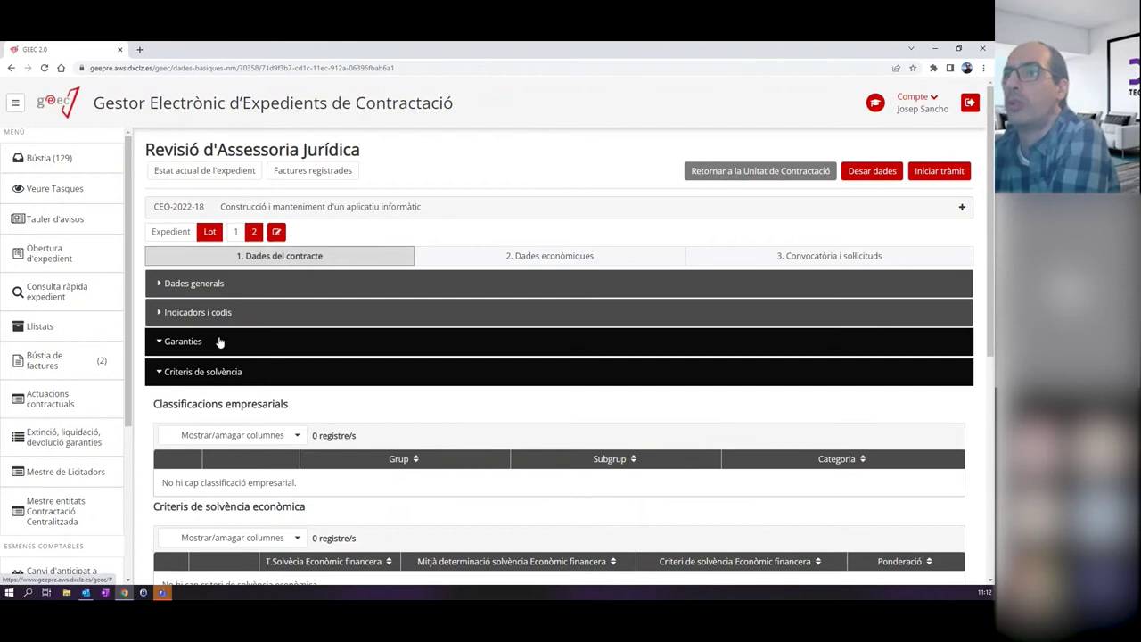
{"action": "left_click", "coordinate": [219, 341]}
{"action": "left_click", "coordinate": [195, 458]}
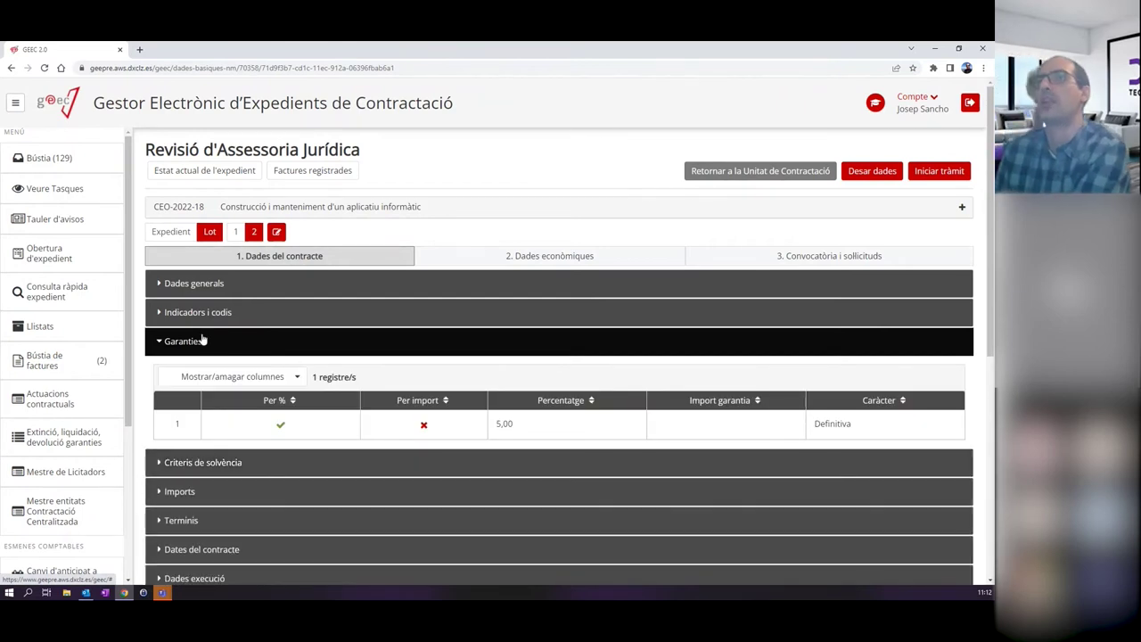
{"action": "left_click", "coordinate": [184, 342]}
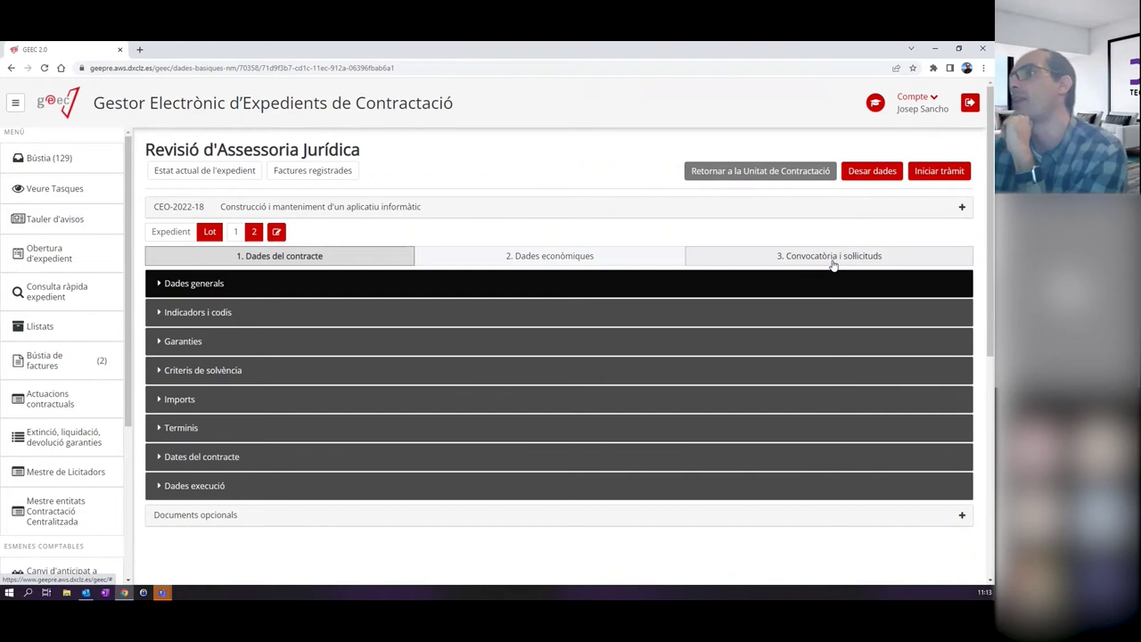
{"action": "left_click", "coordinate": [937, 175]}
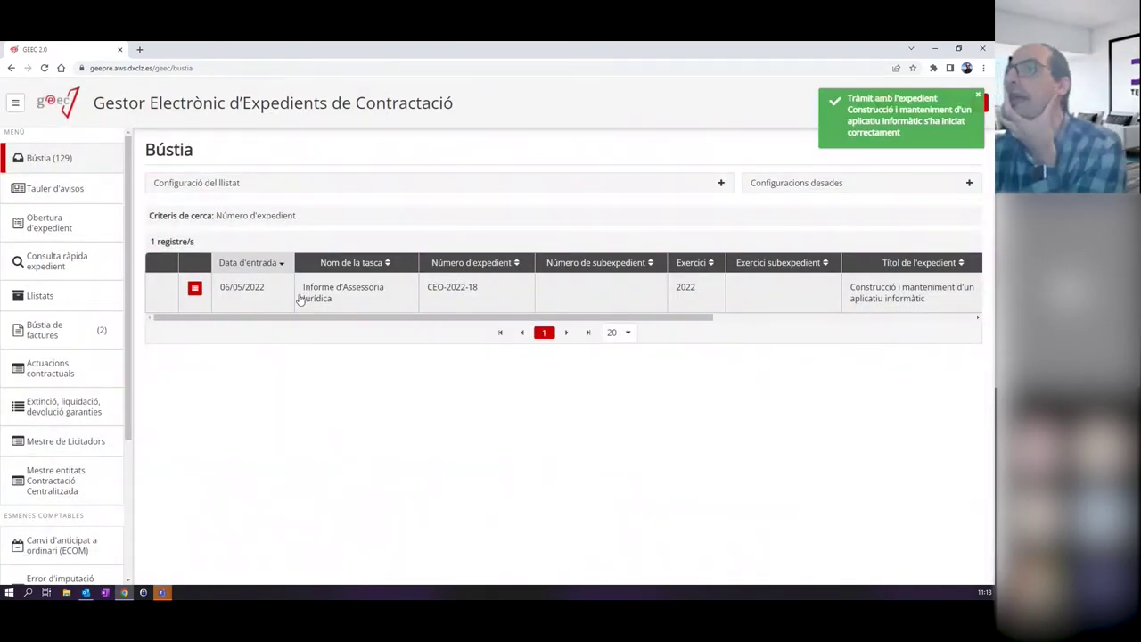
View the signed v.1 Plec PDF from the processing tree, then go to Informe d'Assessoria Jurídica.
{"action": "left_click", "coordinate": [194, 290]}
{"action": "scroll", "coordinate": [264, 486], "scroll_direction": "down", "scroll_amount": 3}
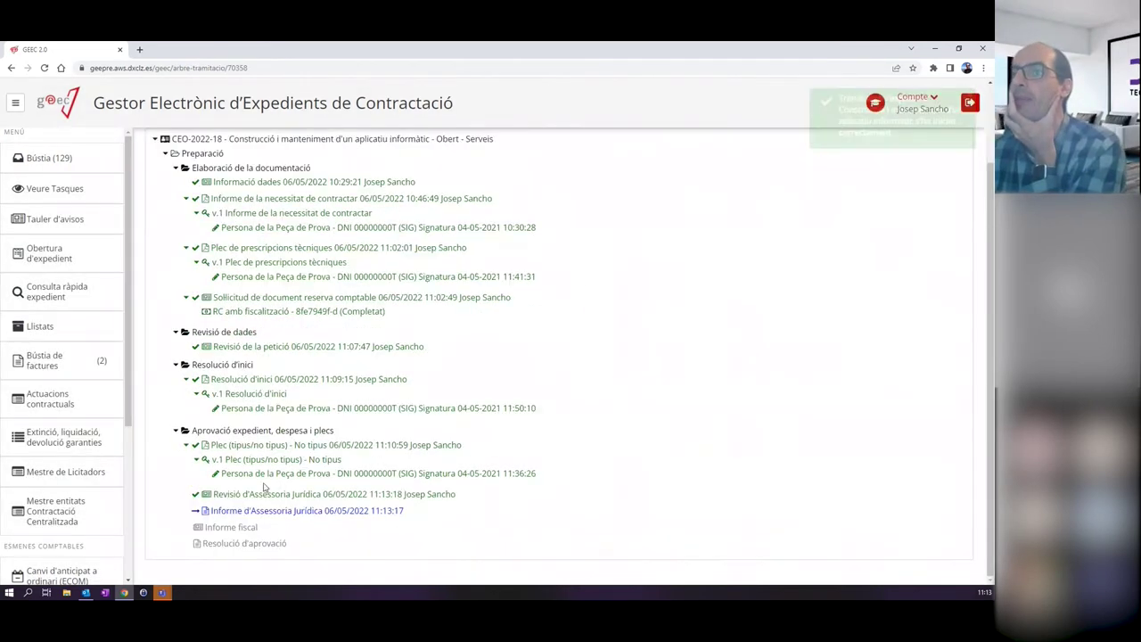
{"action": "left_click", "coordinate": [253, 460]}
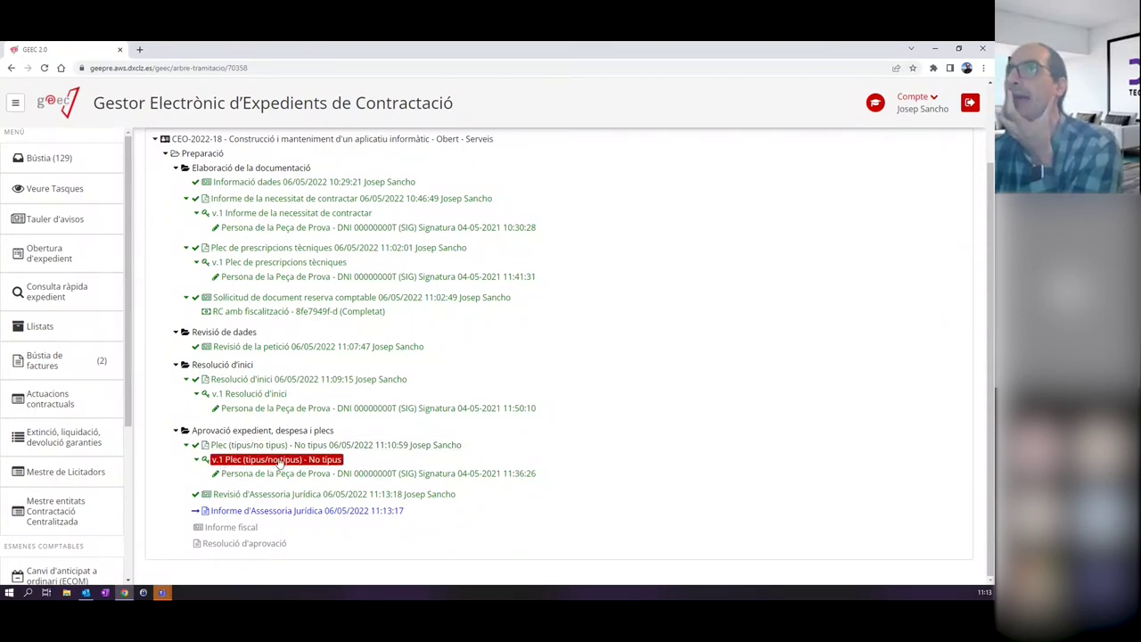
{"action": "left_click", "coordinate": [279, 461]}
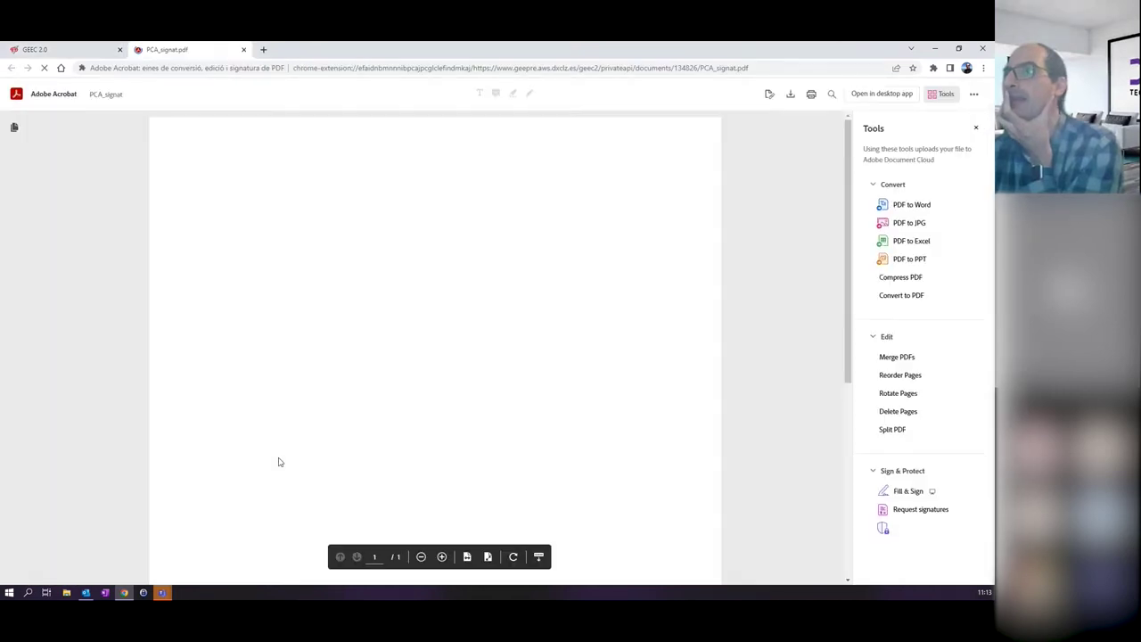
{"action": "scroll", "coordinate": [621, 280], "scroll_direction": "down", "scroll_amount": 5}
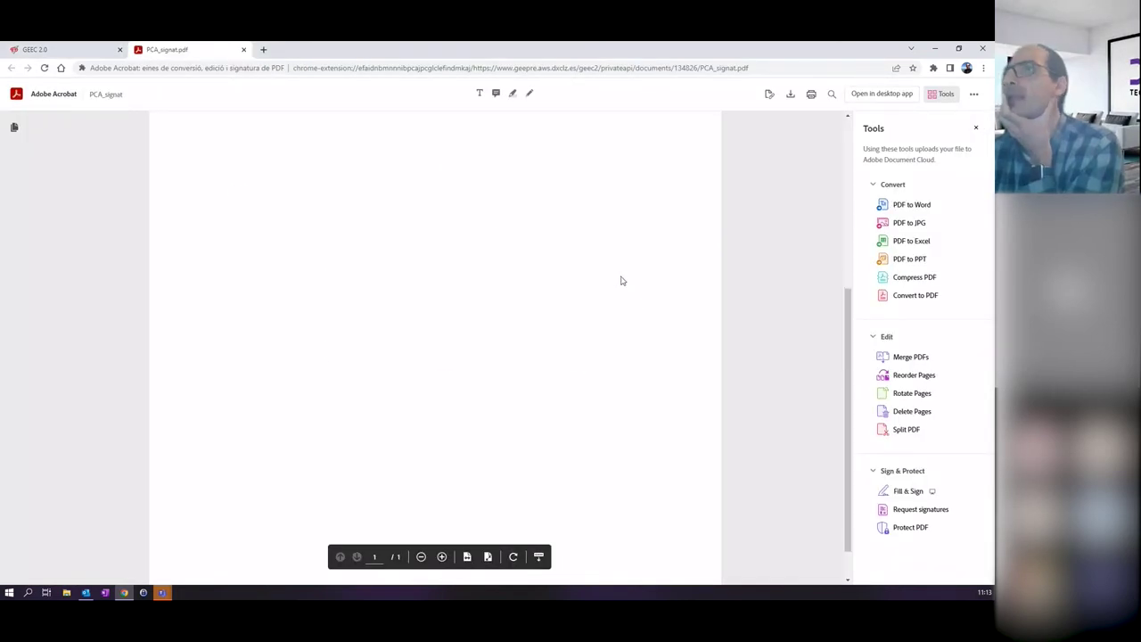
{"action": "scroll", "coordinate": [621, 281], "scroll_direction": "up", "scroll_amount": 5}
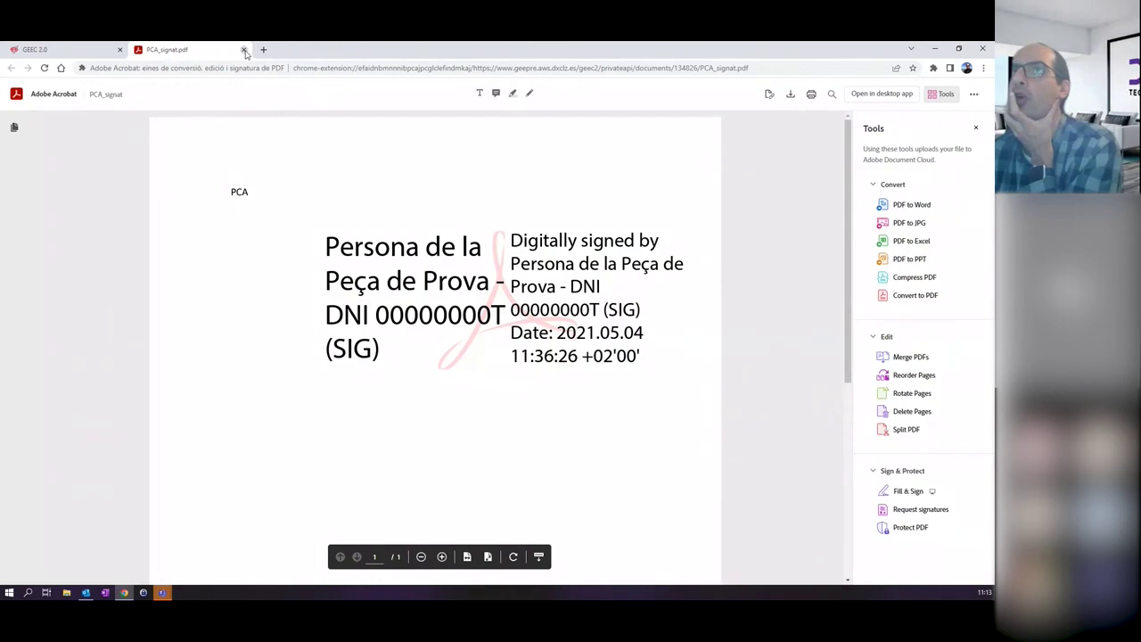
{"action": "left_click", "coordinate": [244, 50]}
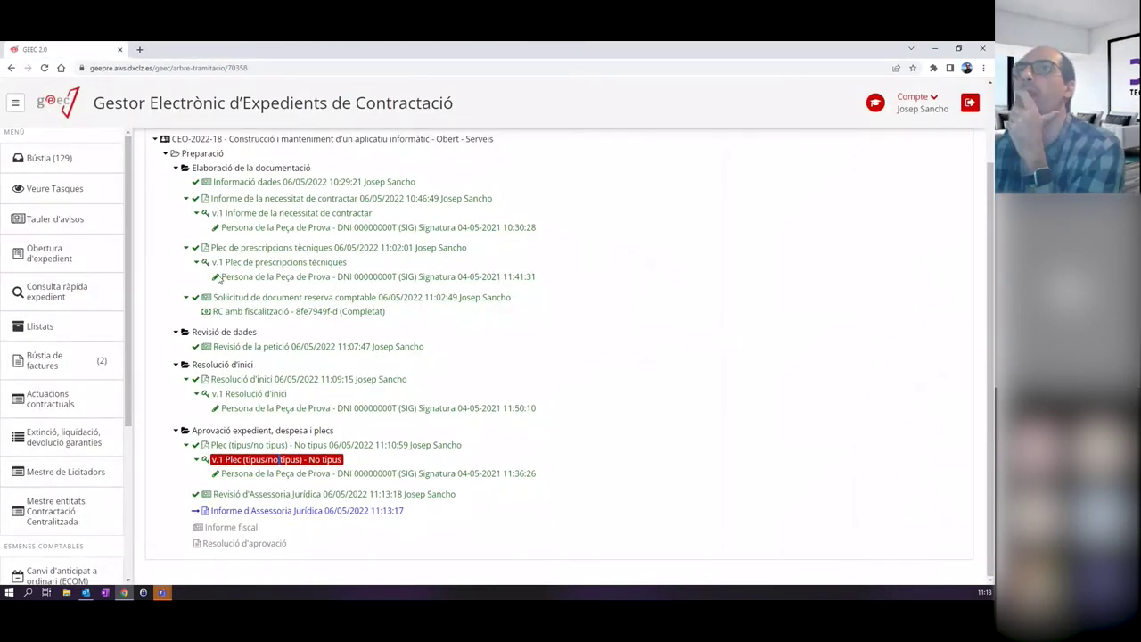
{"action": "left_click", "coordinate": [294, 510]}
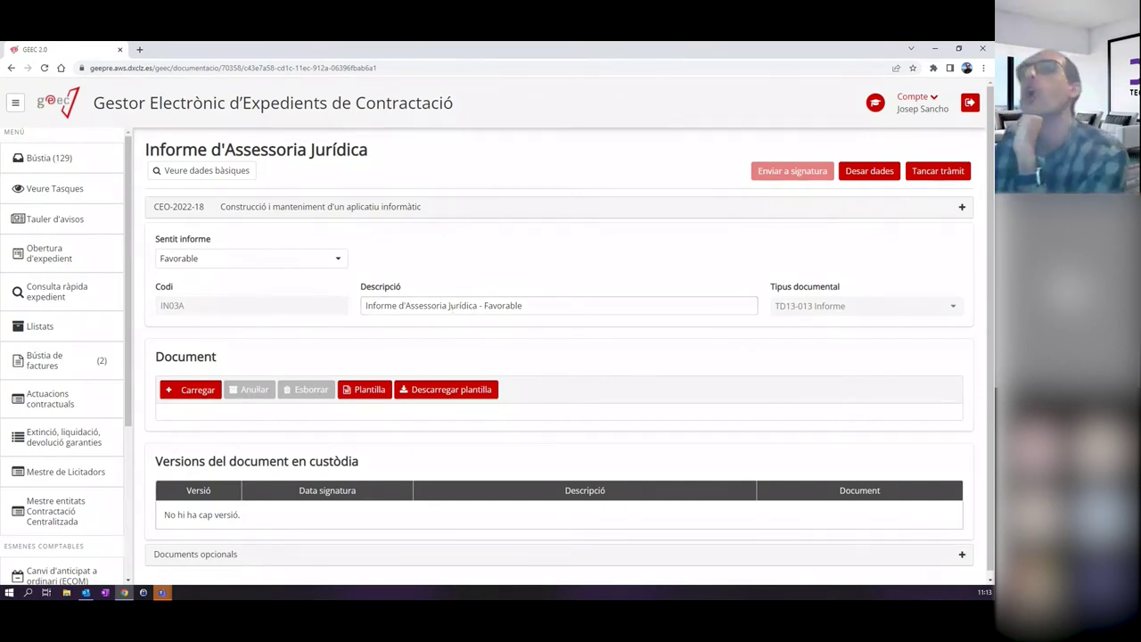
Set the report's Sentit informe to Desfavorable.
{"action": "left_click", "coordinate": [184, 260]}
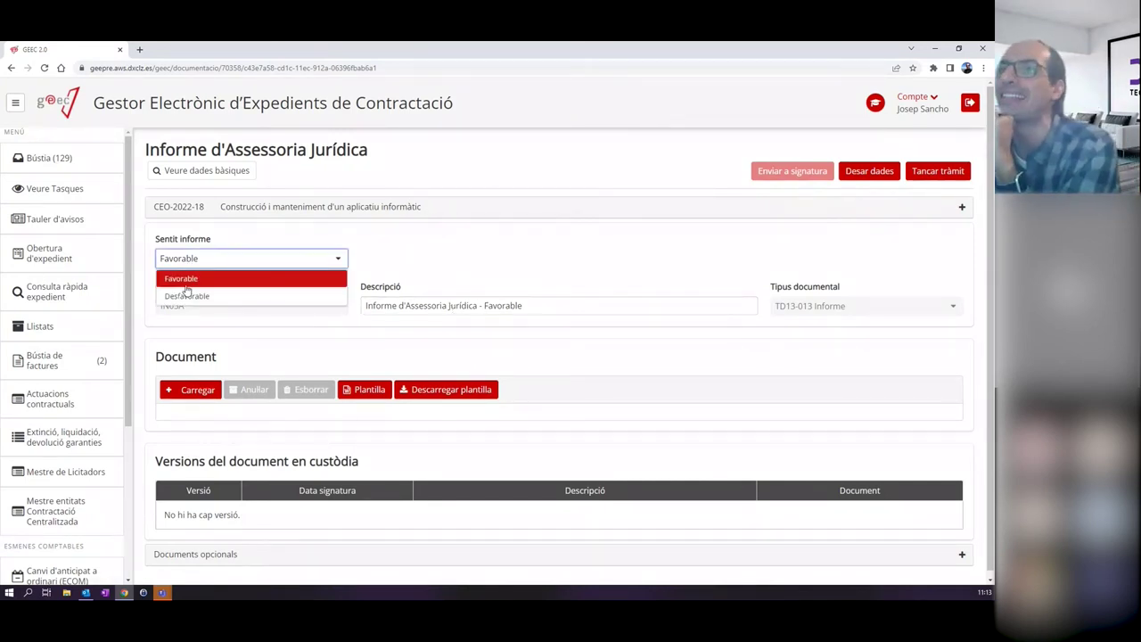
{"action": "left_click", "coordinate": [274, 235]}
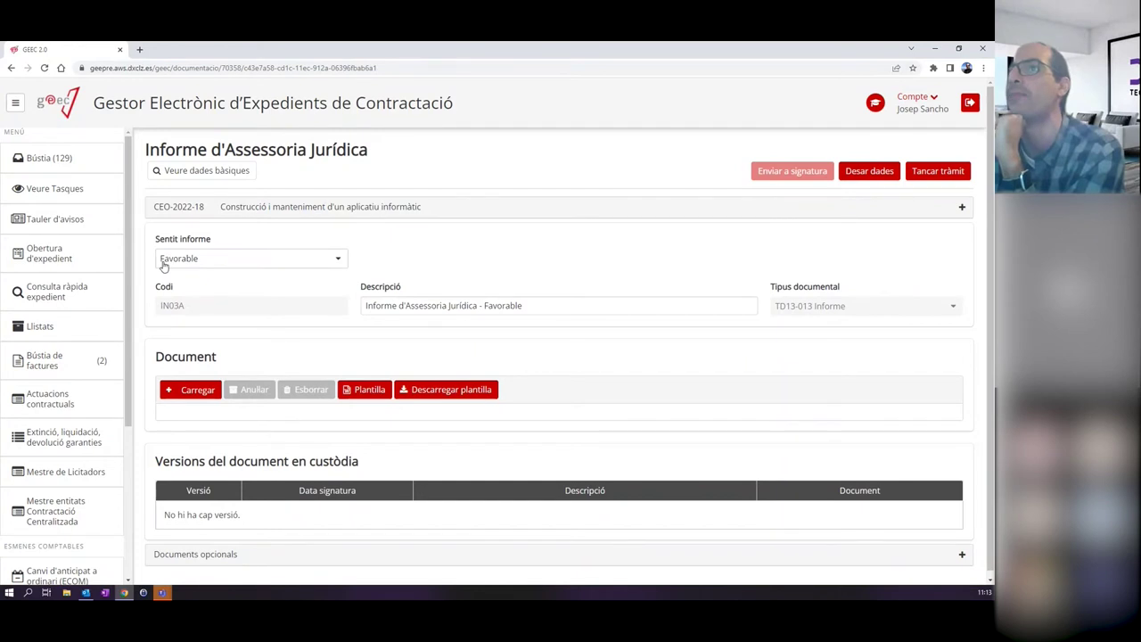
{"action": "left_click", "coordinate": [217, 257]}
{"action": "left_click", "coordinate": [195, 296]}
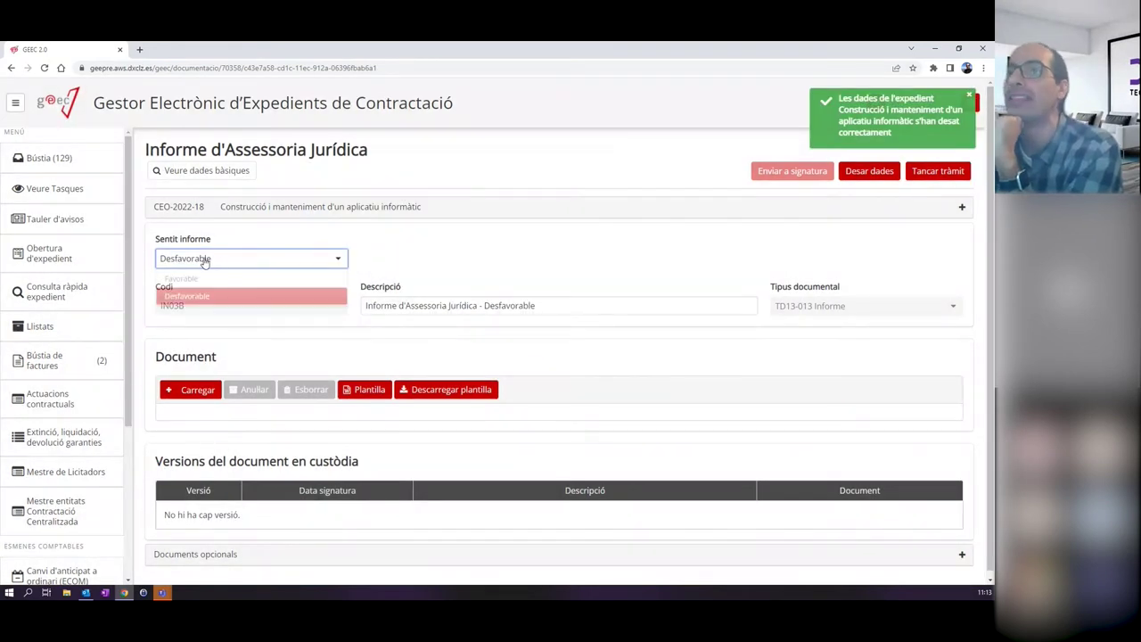
{"action": "left_click", "coordinate": [188, 277]}
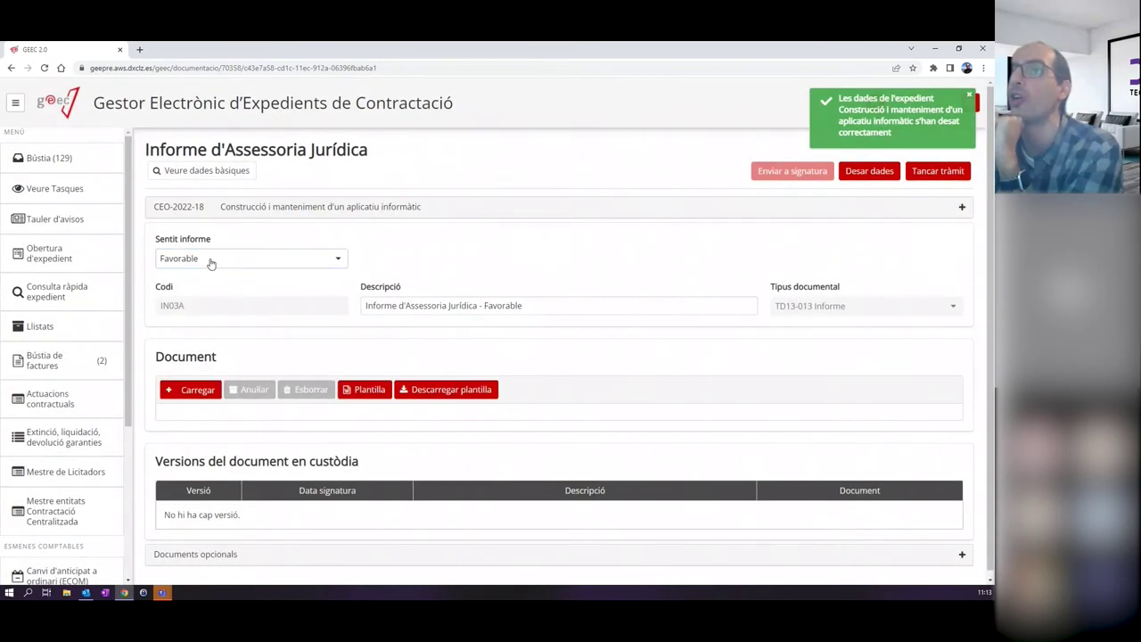
{"action": "left_click", "coordinate": [210, 262]}
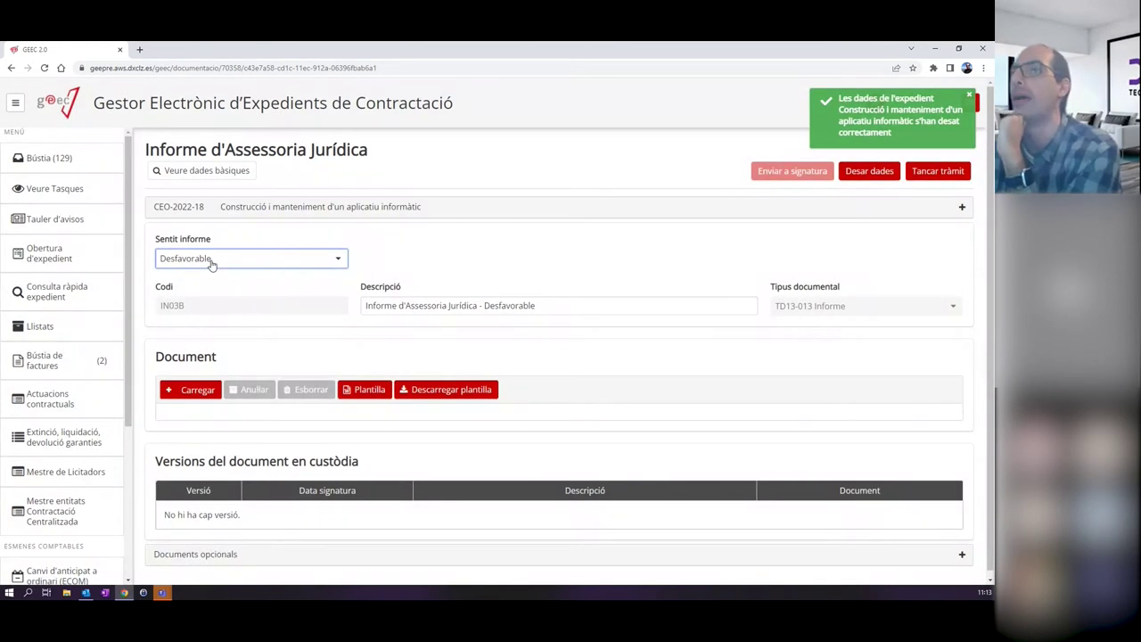
{"action": "left_click", "coordinate": [195, 296]}
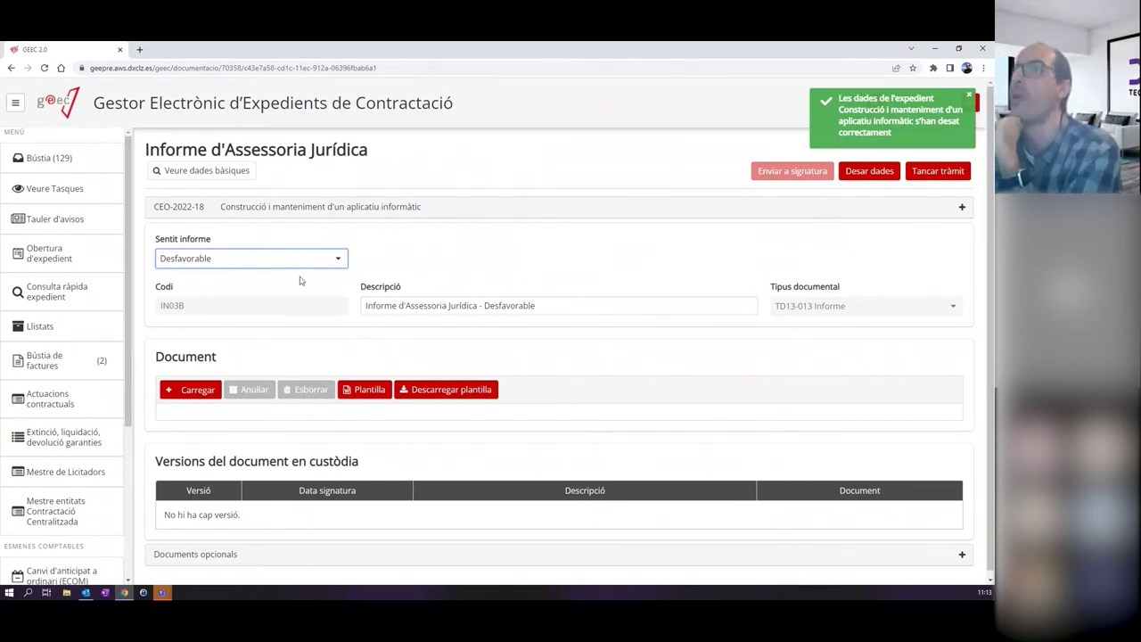
Upload Informe assessoria jurídica_signat.pdf as the report and close the task.
{"action": "left_click", "coordinate": [198, 390]}
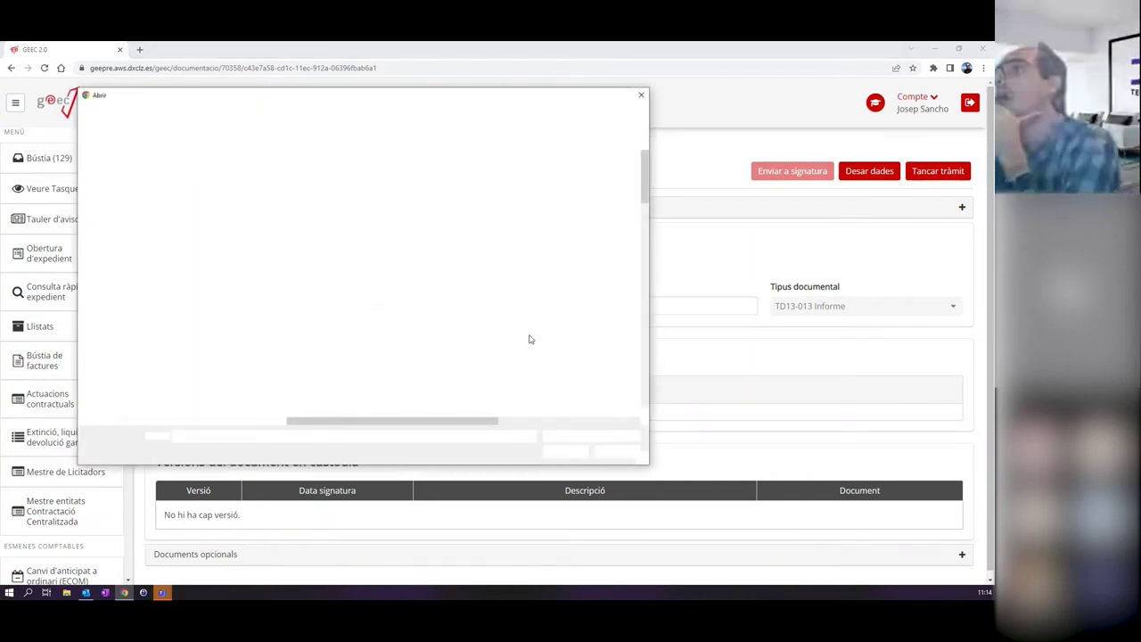
{"action": "scroll", "coordinate": [650, 185], "scroll_direction": "up", "scroll_amount": 1}
{"action": "scroll", "coordinate": [650, 185], "scroll_direction": "up", "scroll_amount": 2}
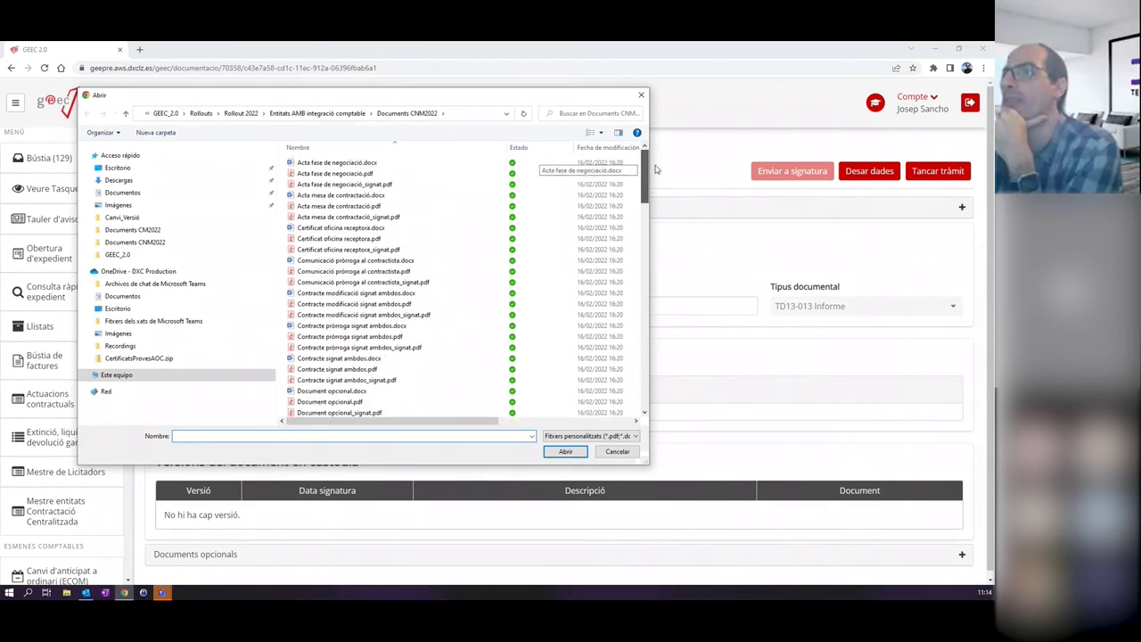
{"action": "scroll", "coordinate": [650, 261], "scroll_direction": "down", "scroll_amount": 10}
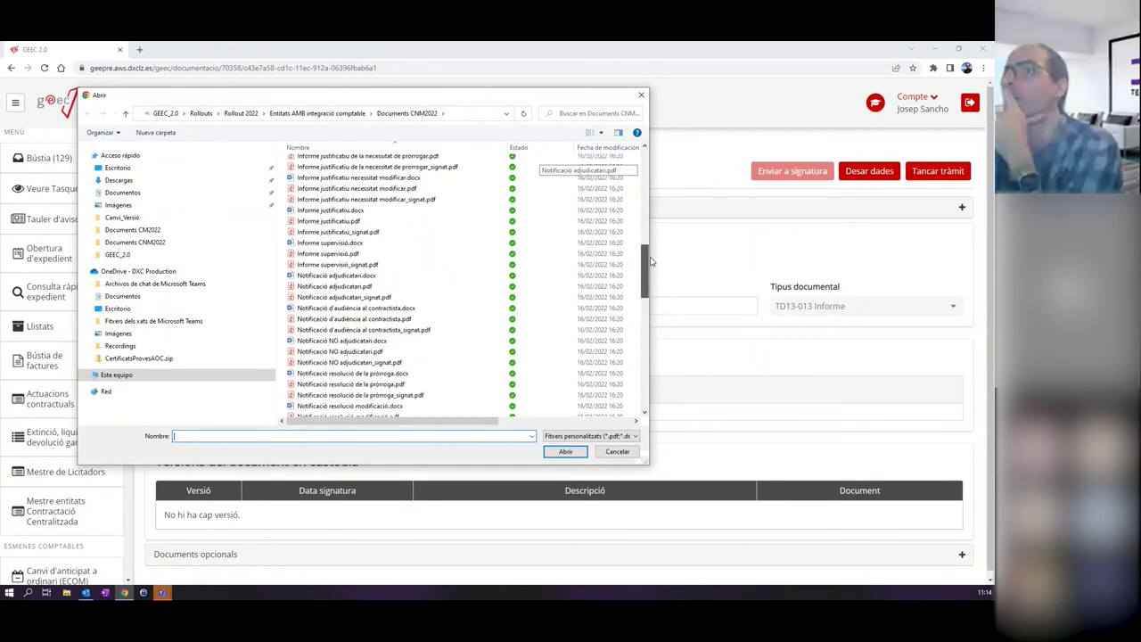
{"action": "scroll", "coordinate": [651, 260], "scroll_direction": "up", "scroll_amount": 1}
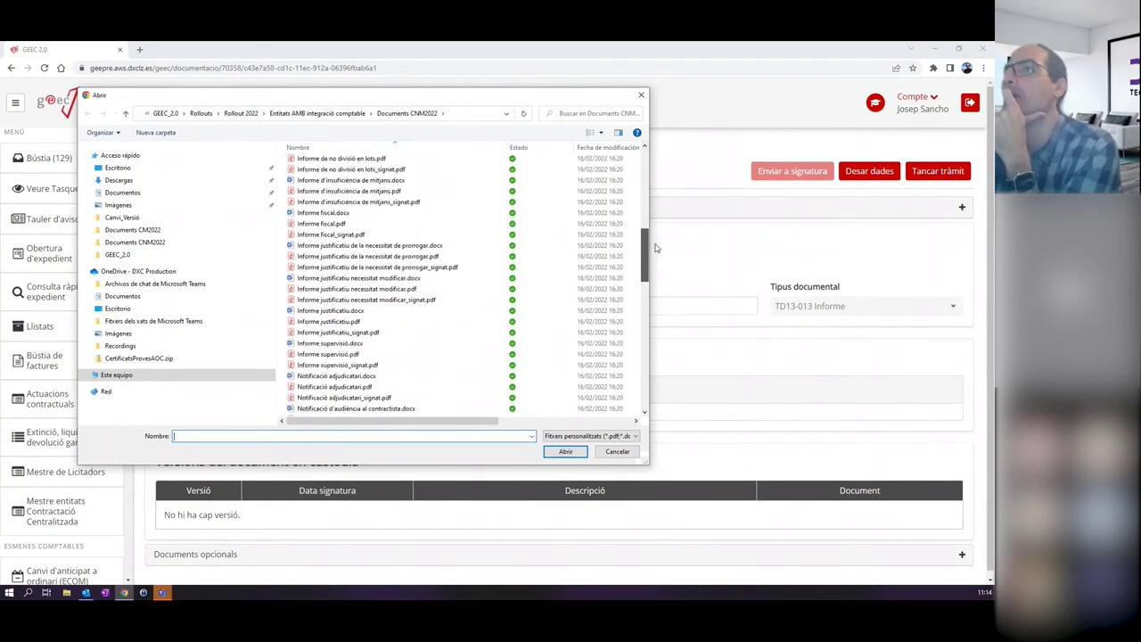
{"action": "scroll", "coordinate": [376, 233], "scroll_direction": "up", "scroll_amount": 2}
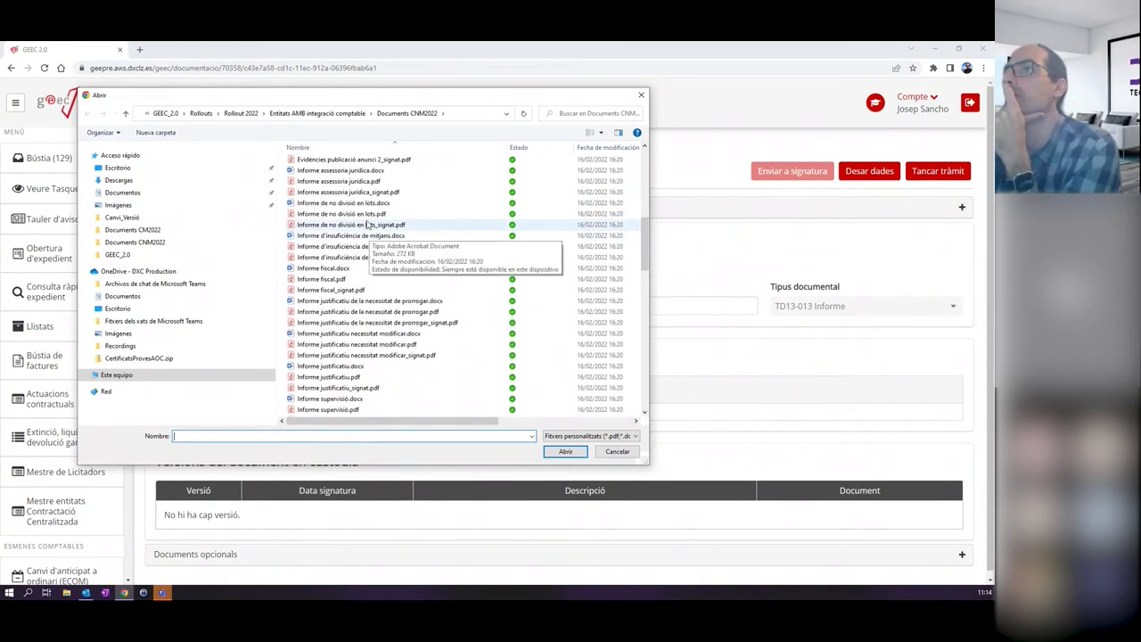
{"action": "double_click", "coordinate": [360, 193]}
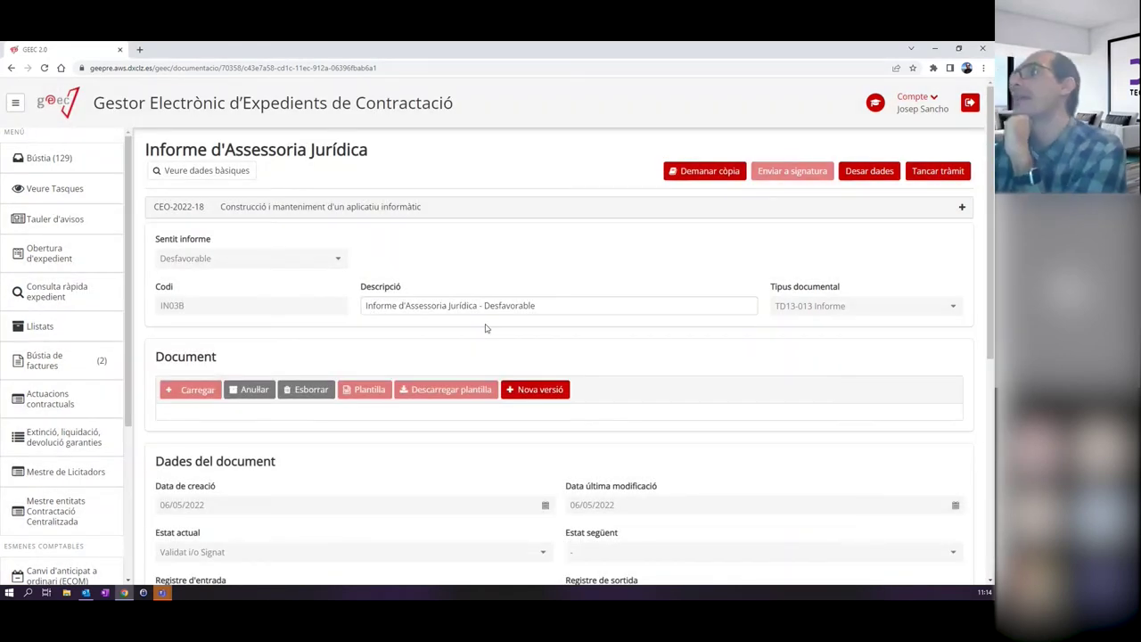
{"action": "left_click", "coordinate": [934, 172]}
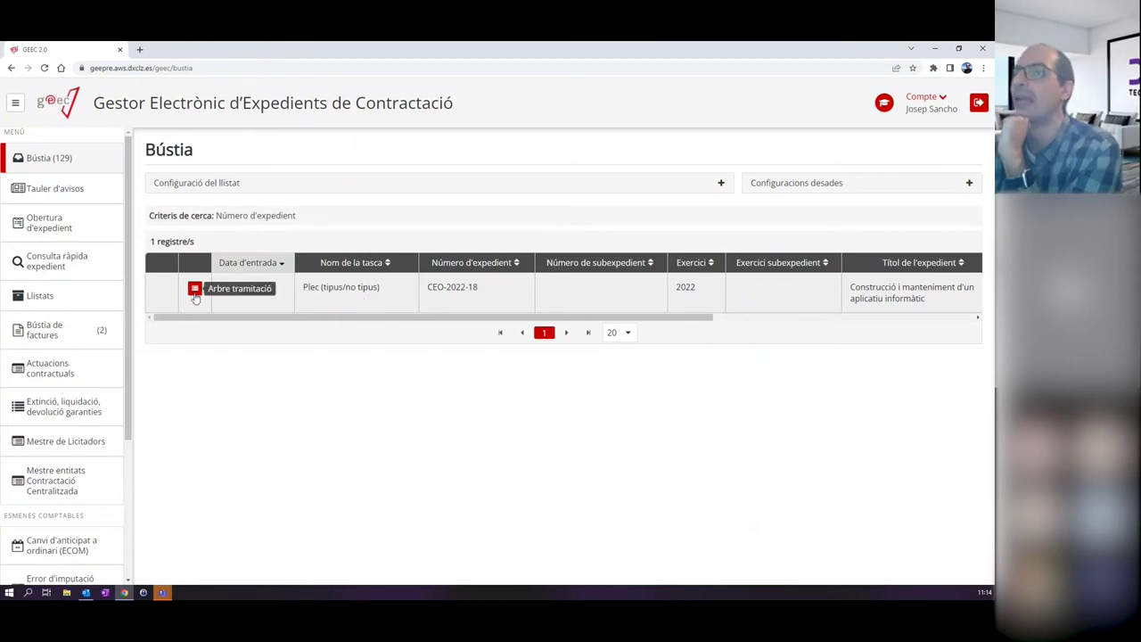
Open the Plec (tipus/no tipus) task from the inbox and start a new document version.
{"action": "left_click", "coordinate": [194, 289]}
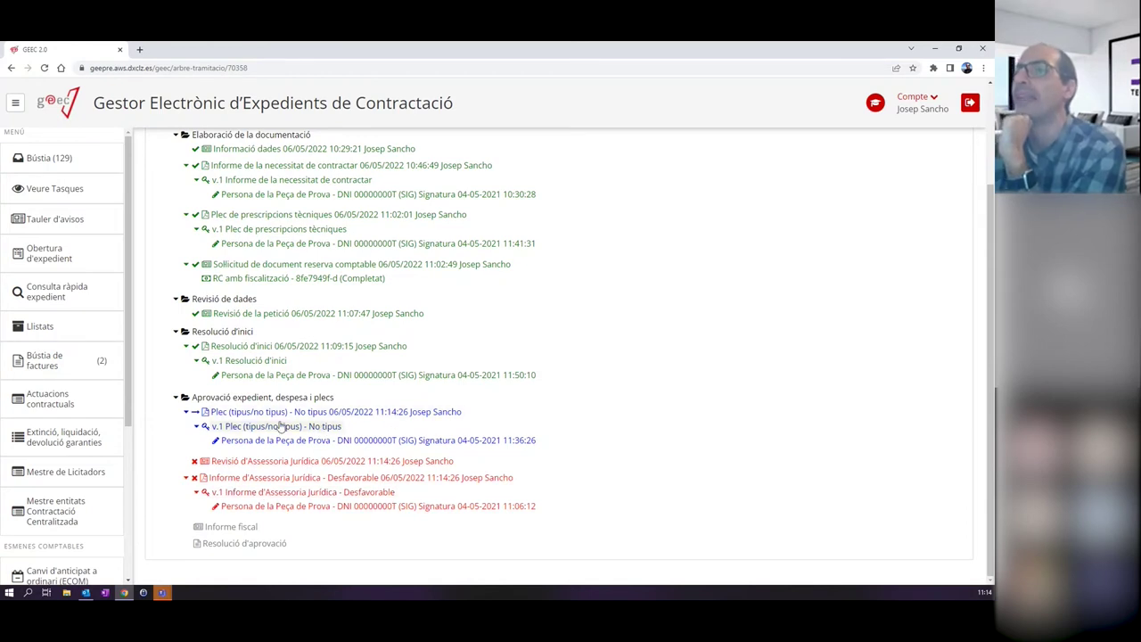
{"action": "left_click", "coordinate": [56, 158]}
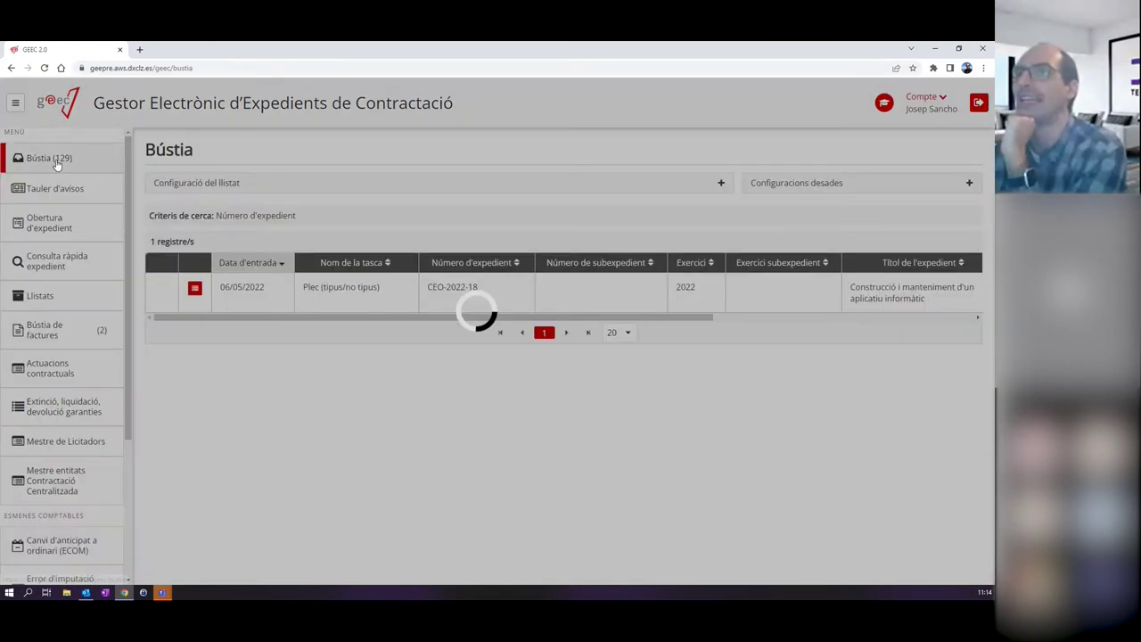
{"action": "left_click", "coordinate": [366, 298]}
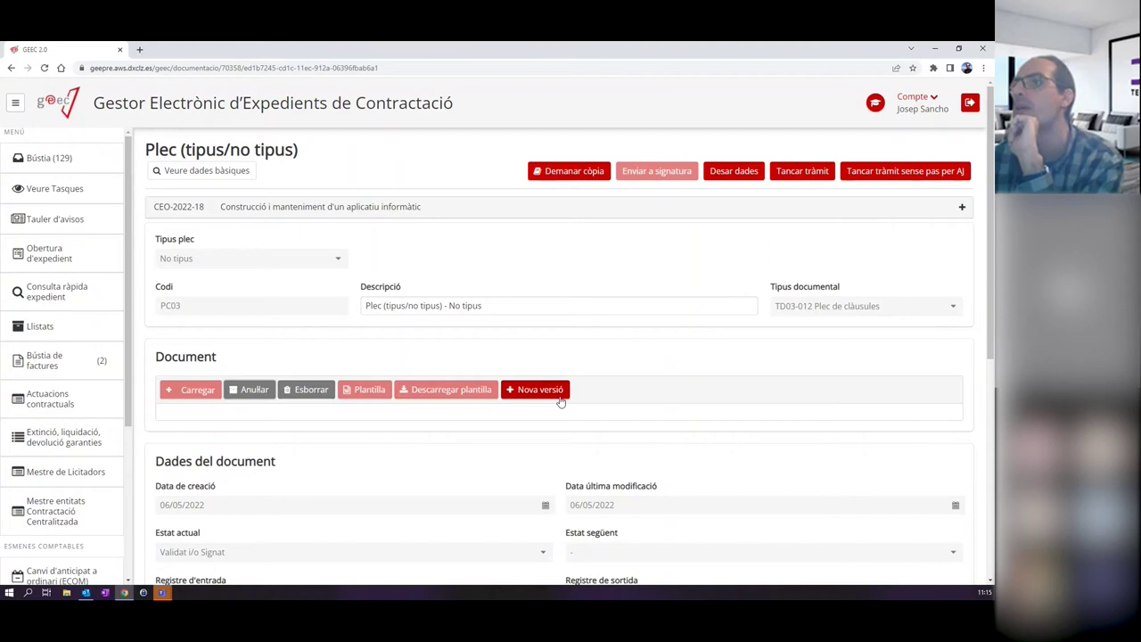
{"action": "left_click", "coordinate": [558, 399]}
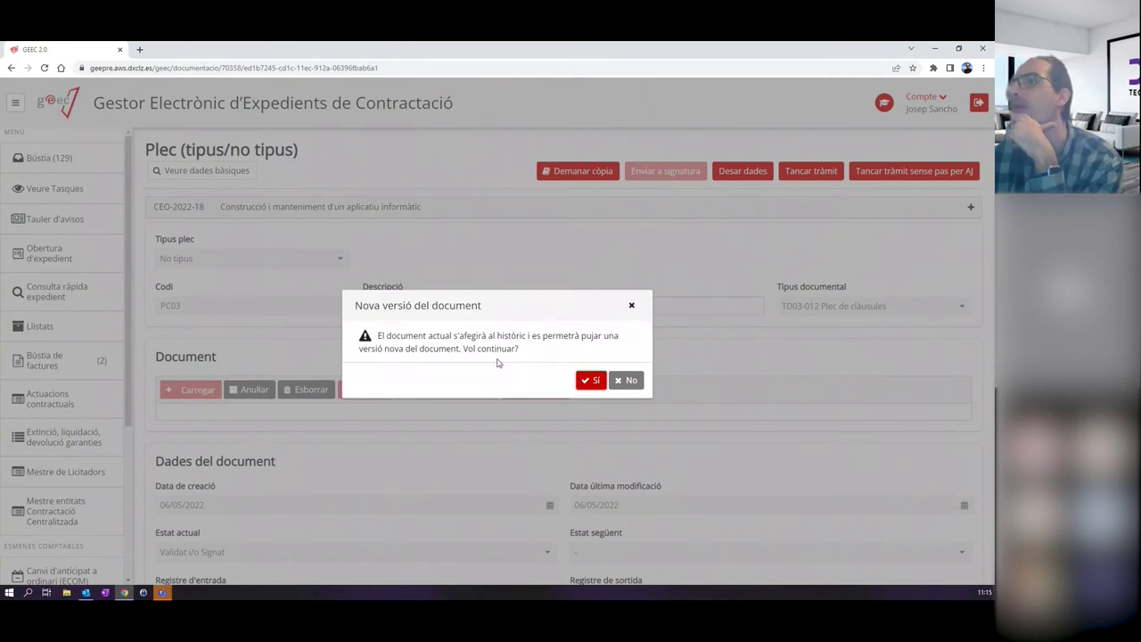
{"action": "key", "text": "Return"}
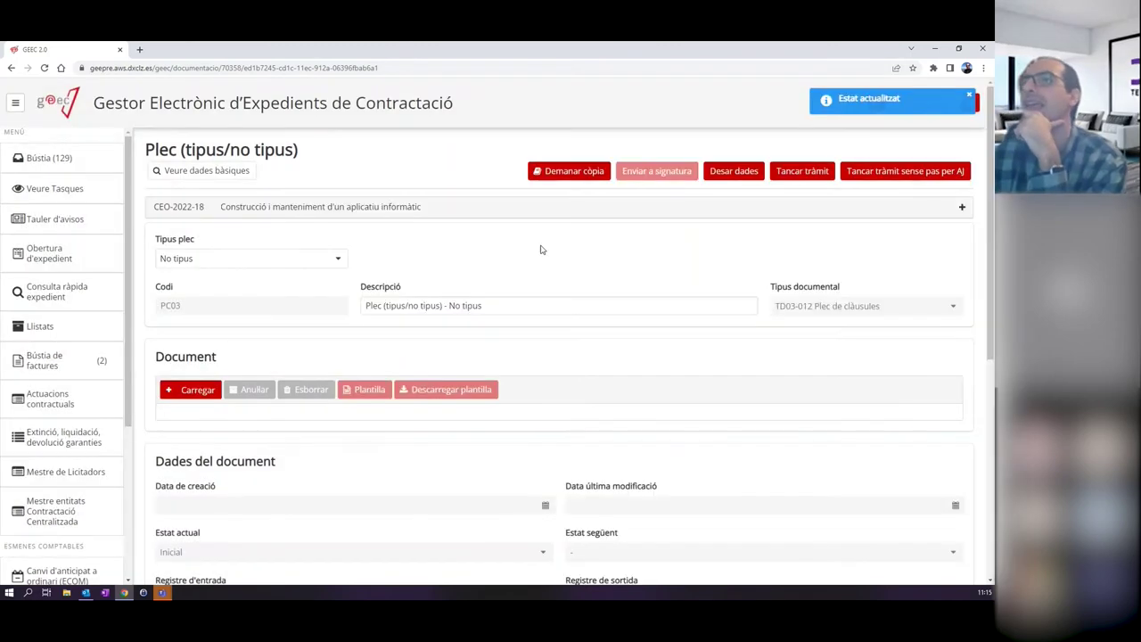
{"action": "left_click", "coordinate": [189, 394]}
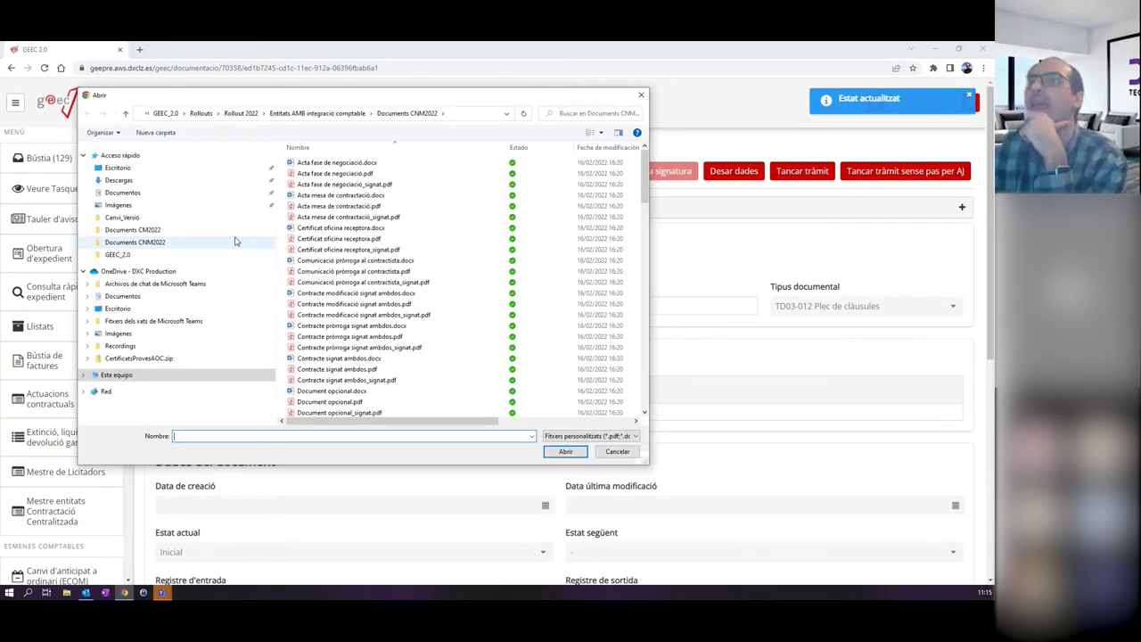
Upload PCA_signat.pdf as the new Plec version and check version 3 in the Versions table.
{"action": "left_click_drag", "start_coordinate": [646, 176], "coordinate": [613, 314]}
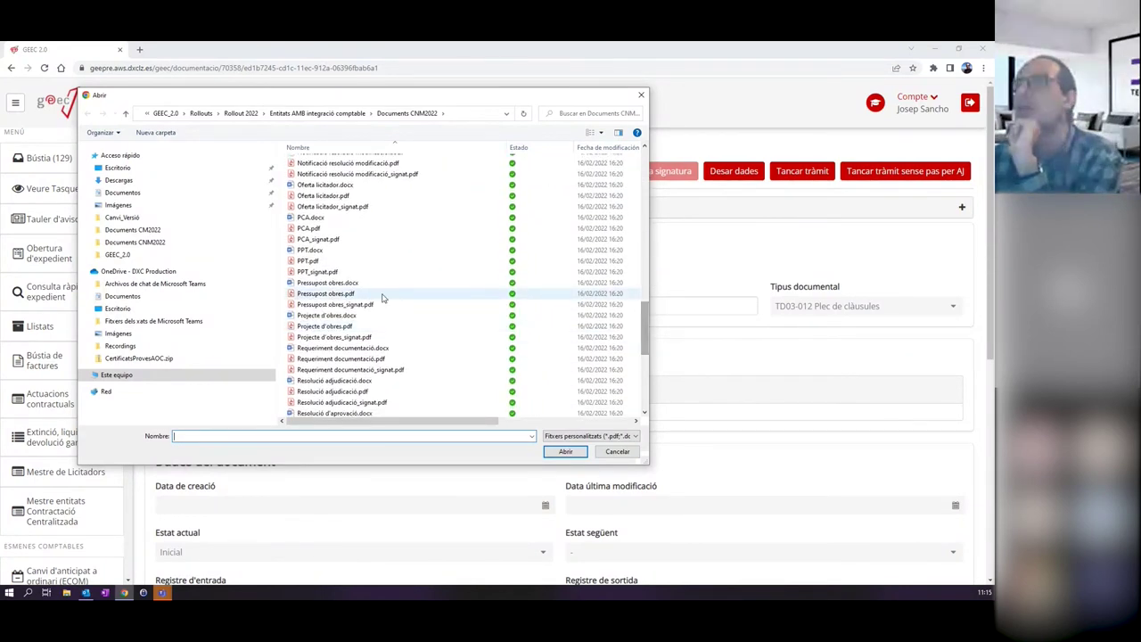
{"action": "double_click", "coordinate": [314, 239]}
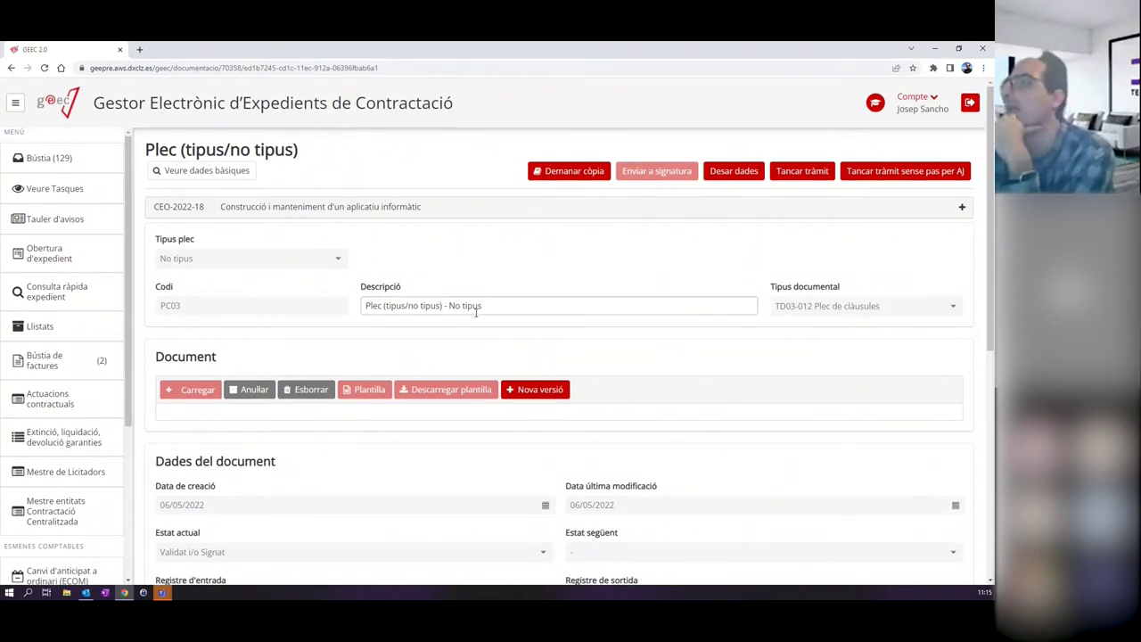
{"action": "scroll", "coordinate": [294, 325], "scroll_direction": "down", "scroll_amount": 4}
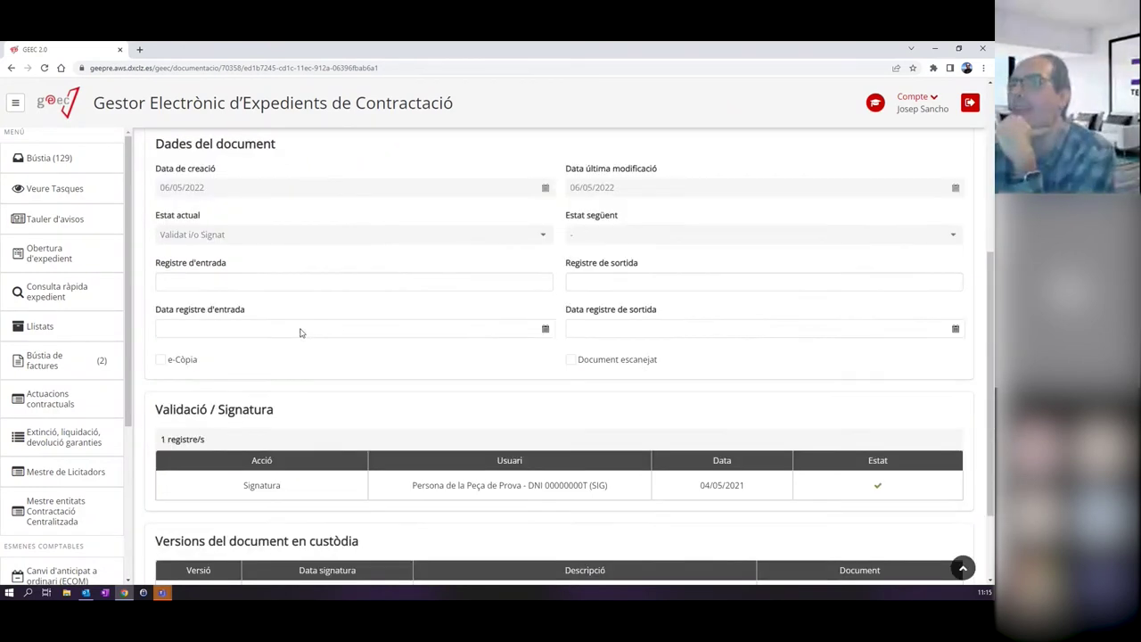
{"action": "scroll", "coordinate": [300, 333], "scroll_direction": "down", "scroll_amount": 2}
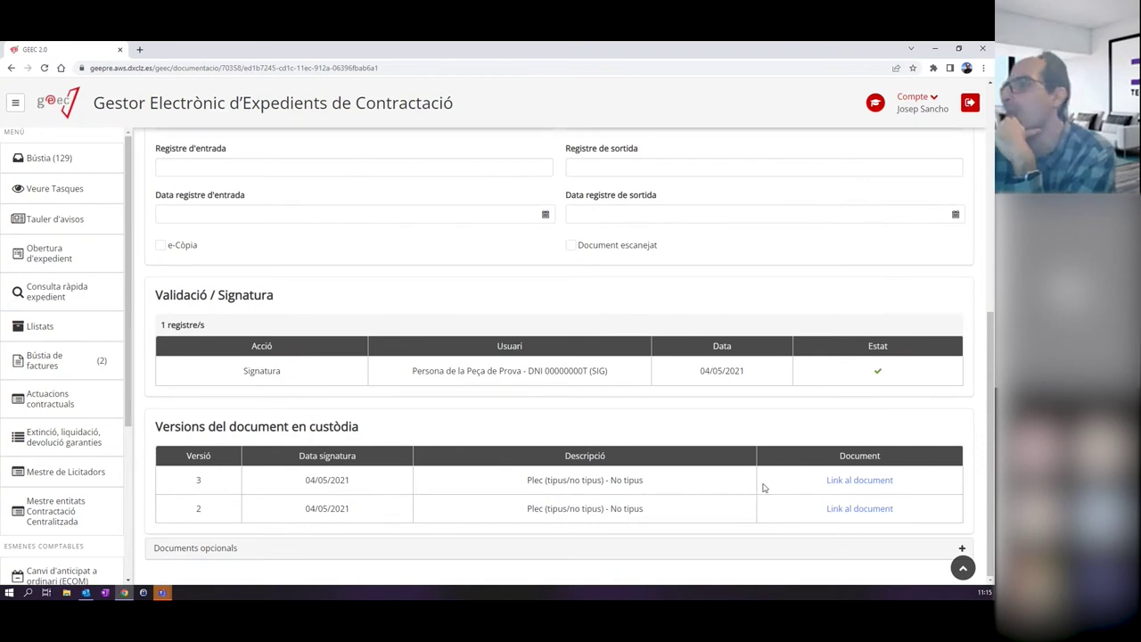
{"action": "scroll", "coordinate": [687, 449], "scroll_direction": "up", "scroll_amount": 6}
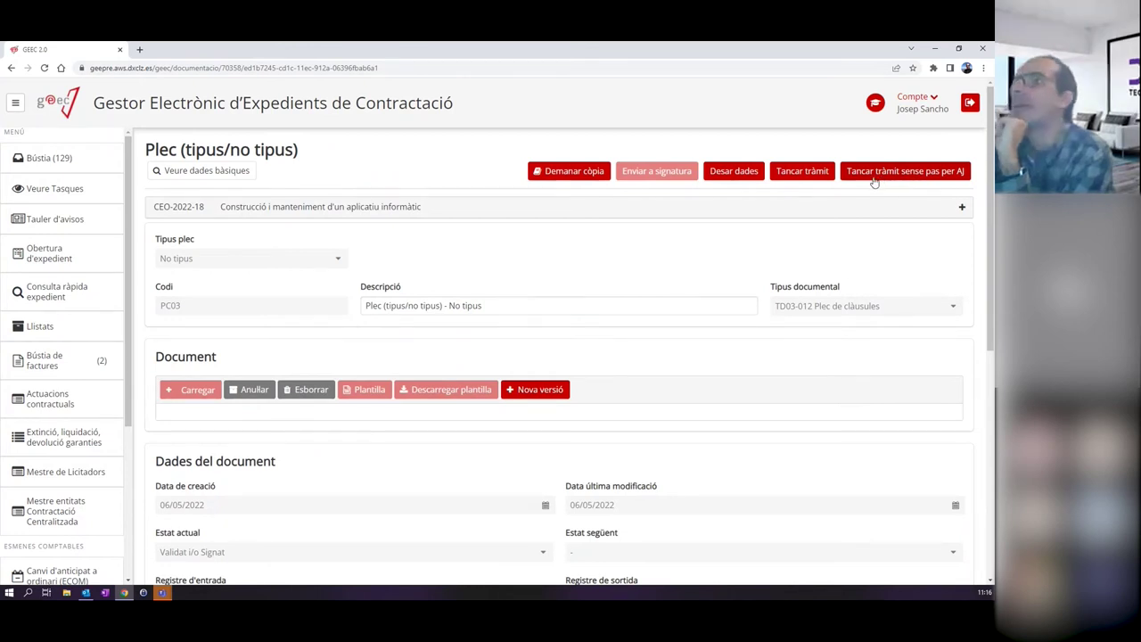
Close the Plec task and check the CEO-2022-18 processing tree.
{"action": "left_click", "coordinate": [802, 176]}
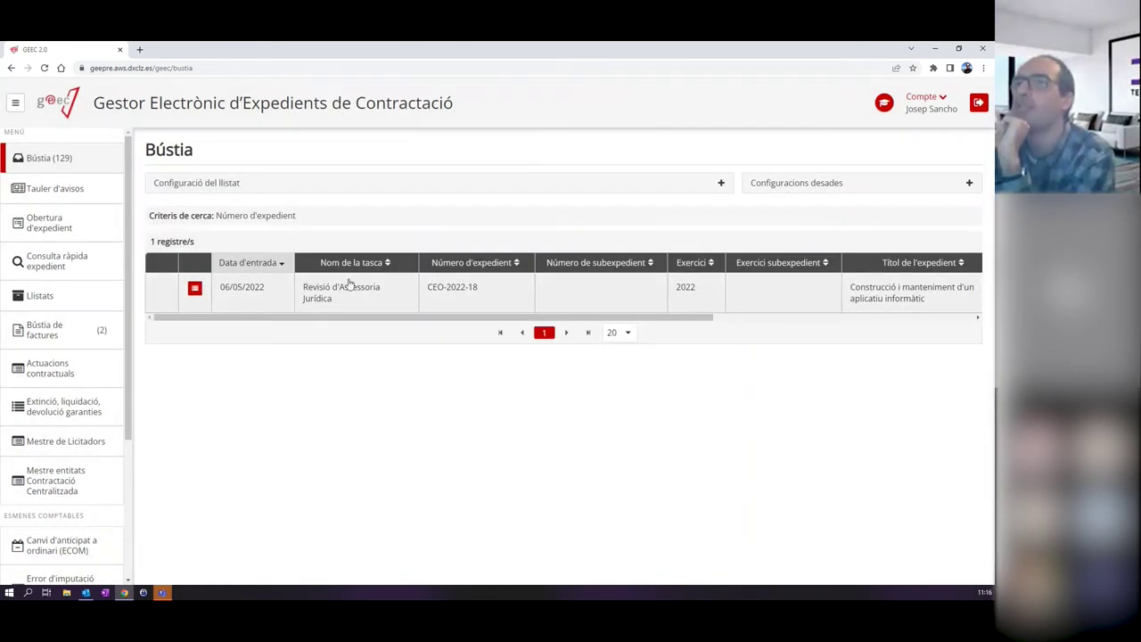
{"action": "left_click", "coordinate": [194, 289]}
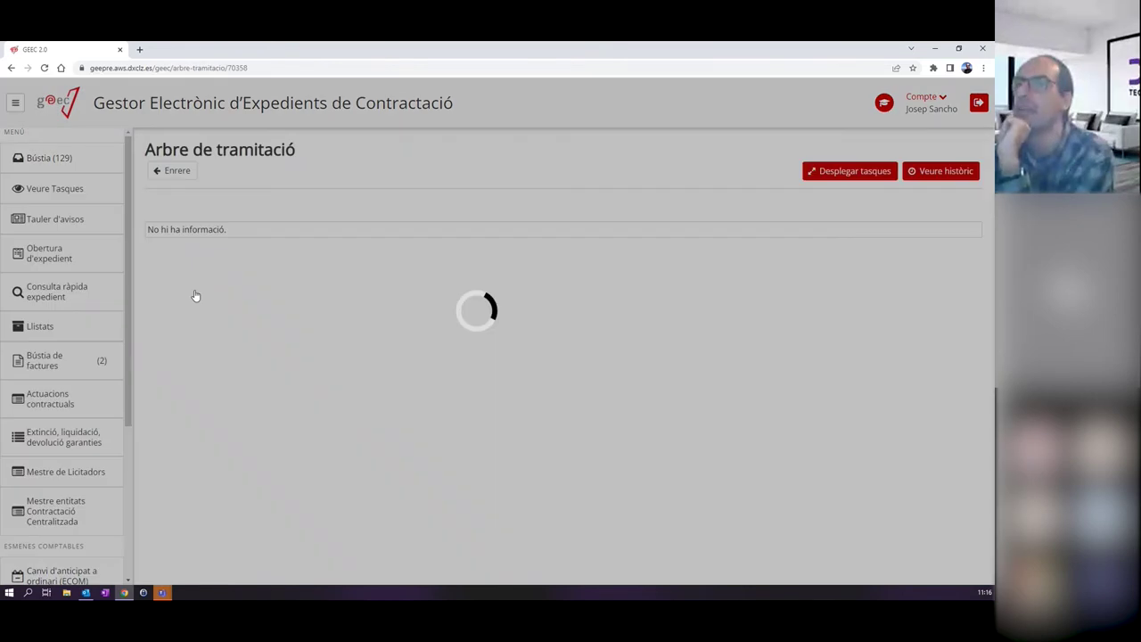
{"action": "scroll", "coordinate": [241, 452], "scroll_direction": "down", "scroll_amount": 3}
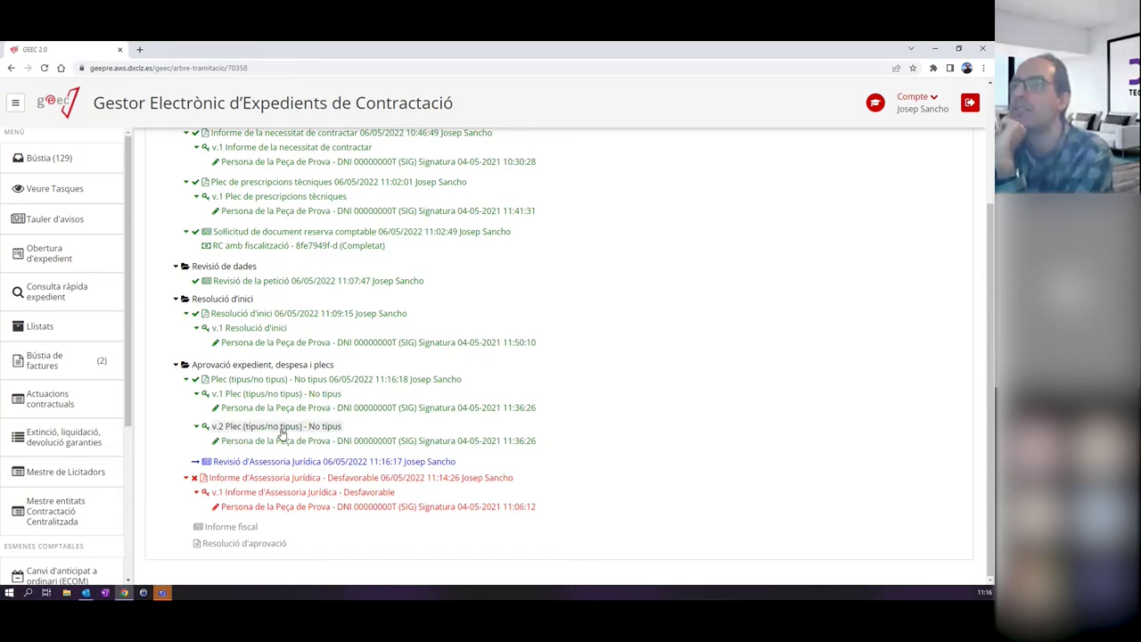
Start the Revisió d'Assessoria Jurídica from the inbox and open the Informe d'Assessoria Jurídica task.
{"action": "left_click", "coordinate": [63, 157]}
{"action": "left_click", "coordinate": [364, 303]}
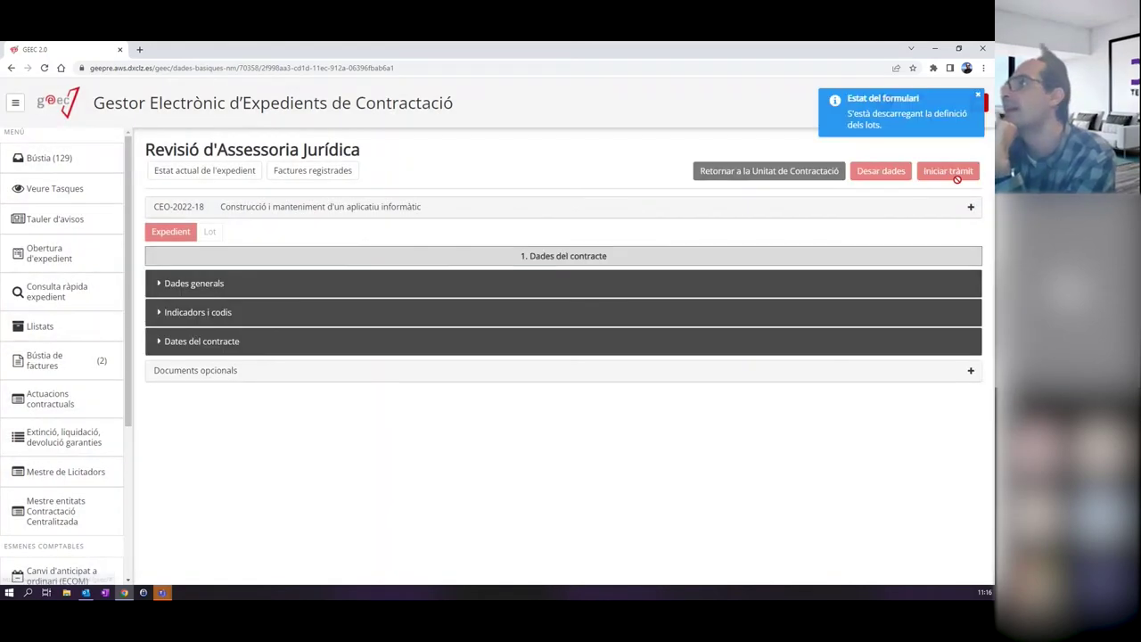
{"action": "left_click", "coordinate": [948, 171]}
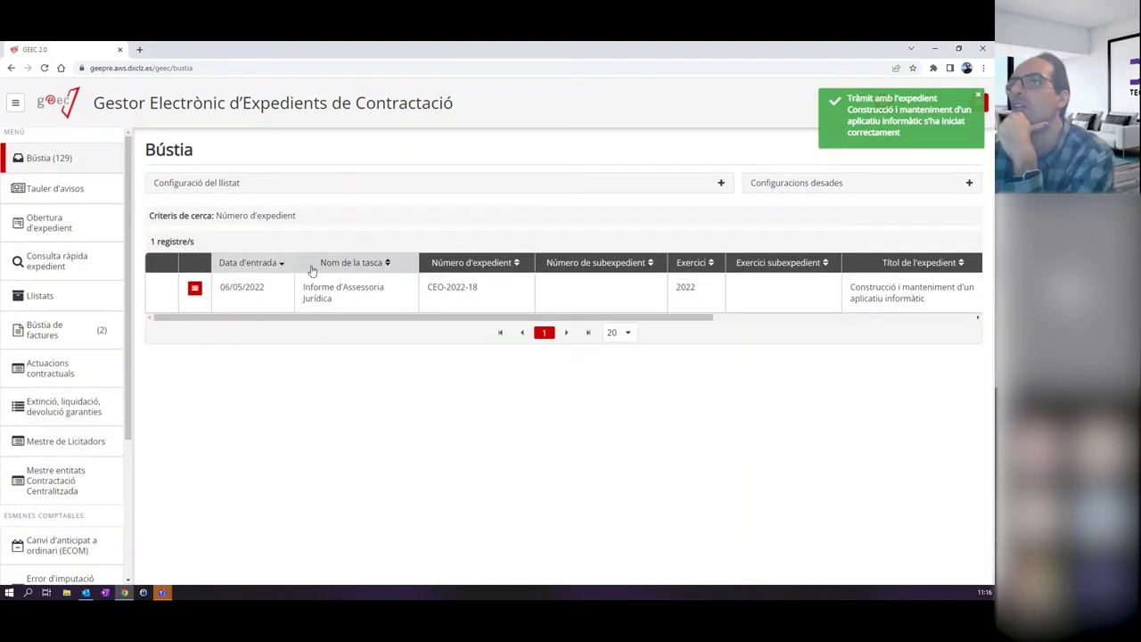
{"action": "left_click", "coordinate": [325, 291]}
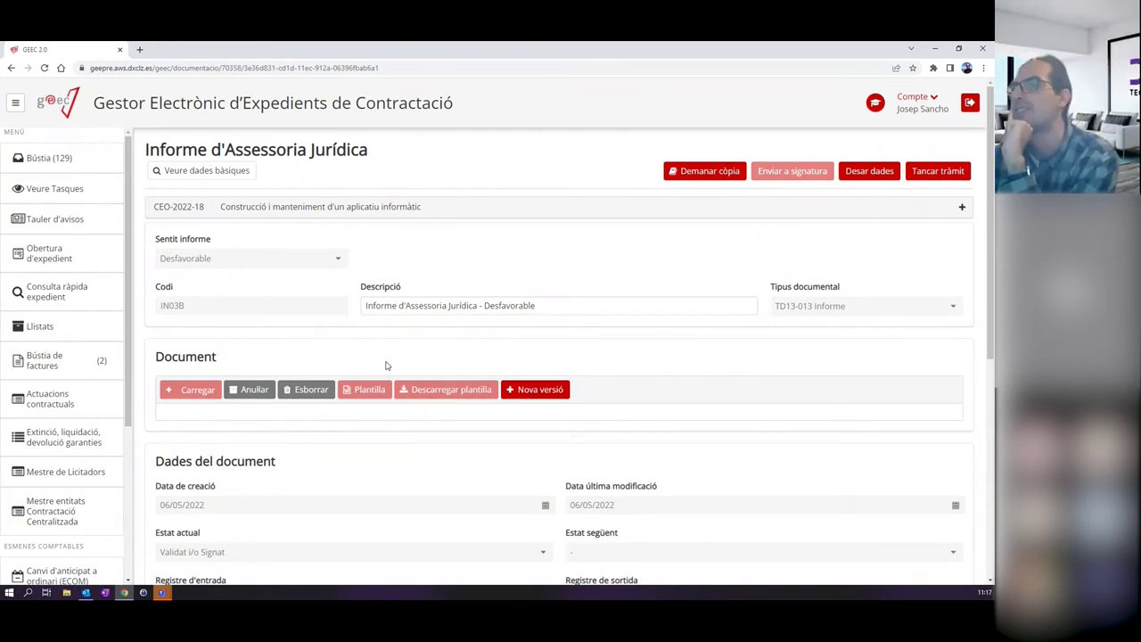
Create a new version of the legal report with the opinion set to Favorable.
{"action": "left_click", "coordinate": [541, 389]}
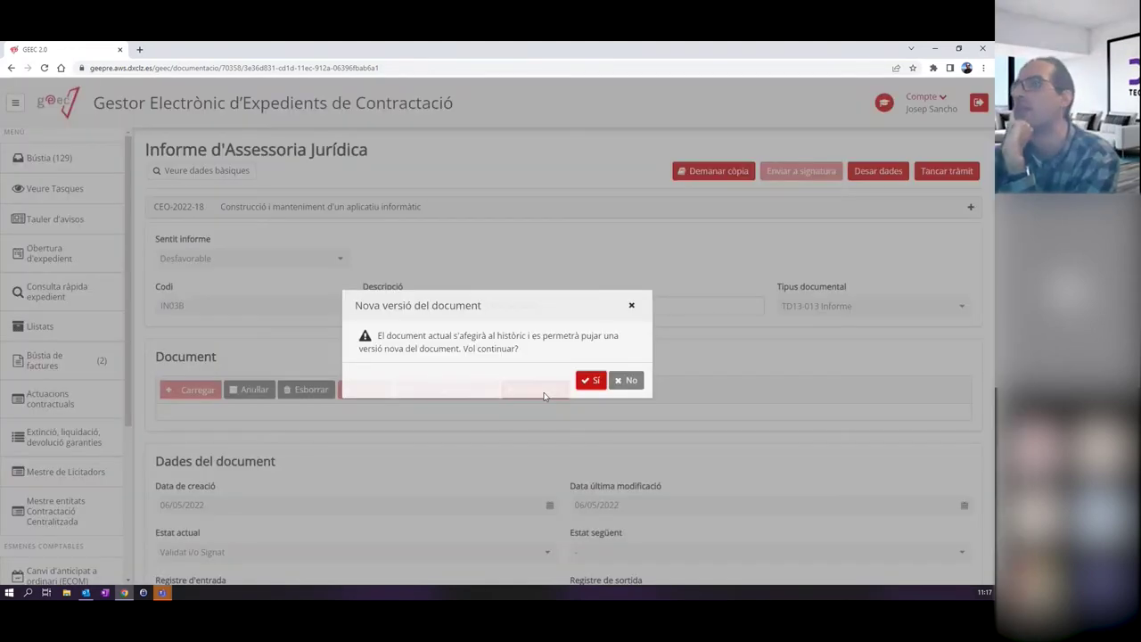
{"action": "left_click", "coordinate": [591, 380]}
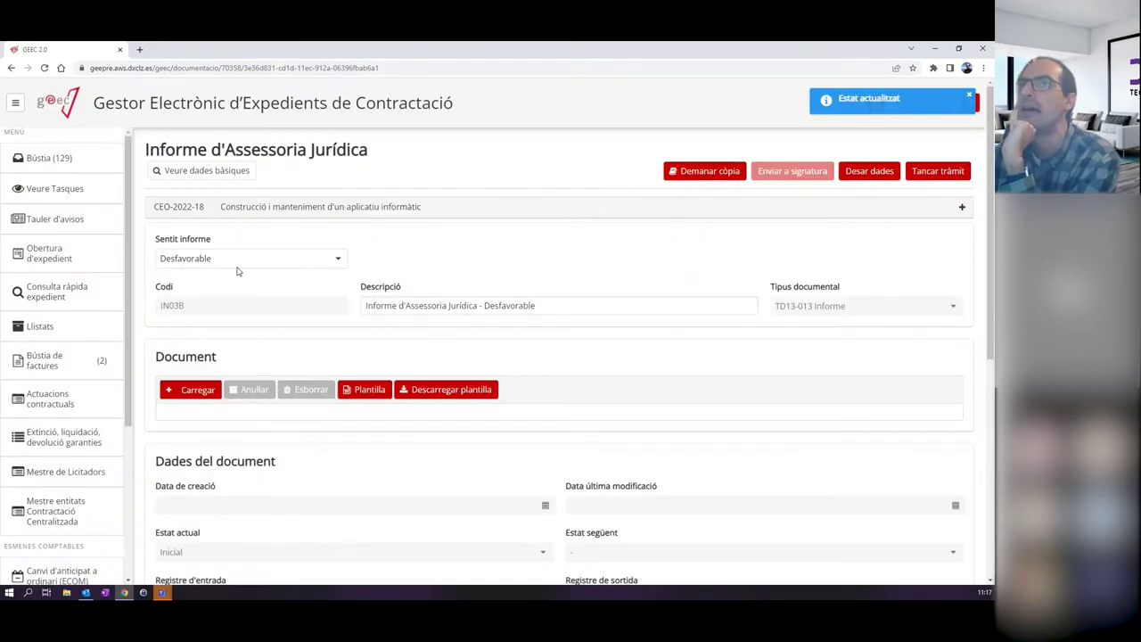
{"action": "left_click", "coordinate": [220, 258]}
{"action": "left_click", "coordinate": [222, 275]}
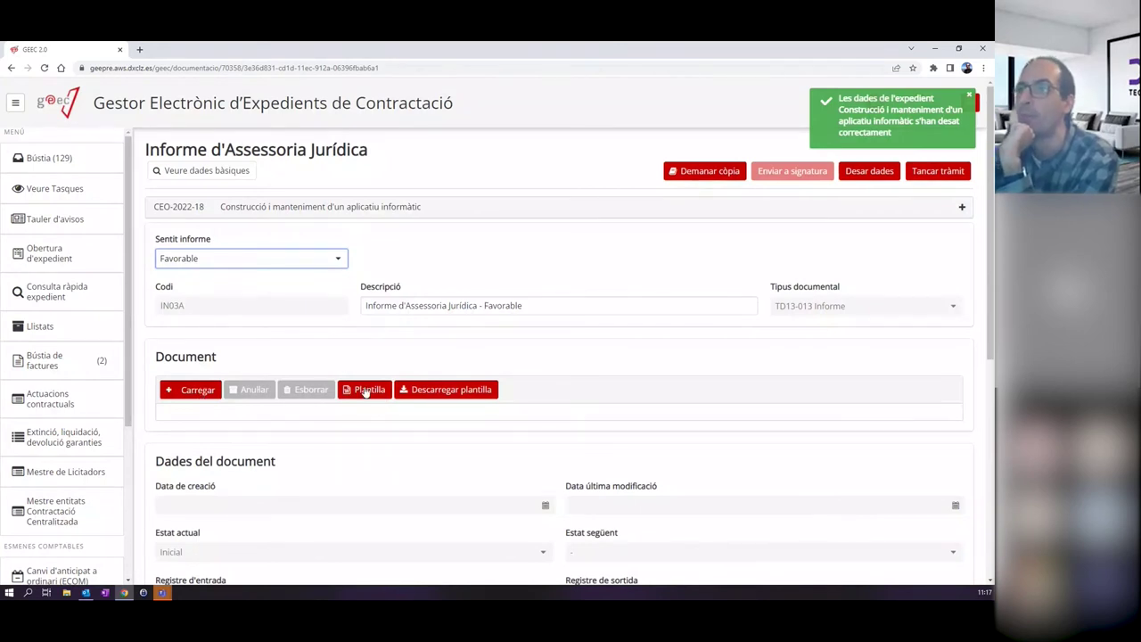
Upload the signed report file and close the legal advisory report task.
{"action": "left_click", "coordinate": [184, 394]}
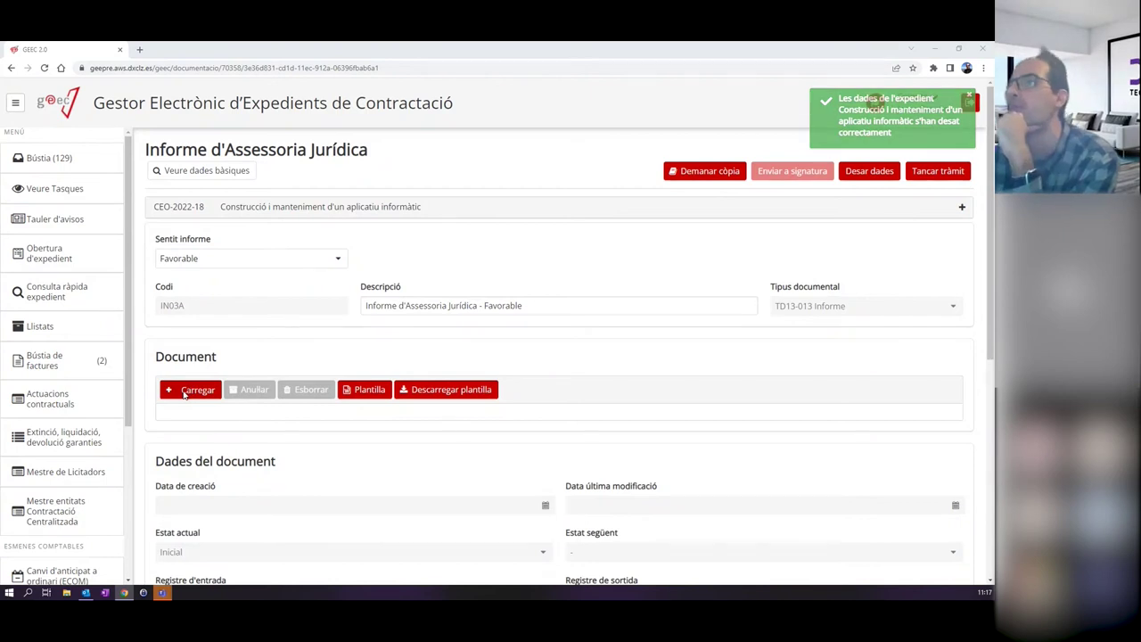
{"action": "left_click_drag", "start_coordinate": [643, 174], "coordinate": [644, 236]}
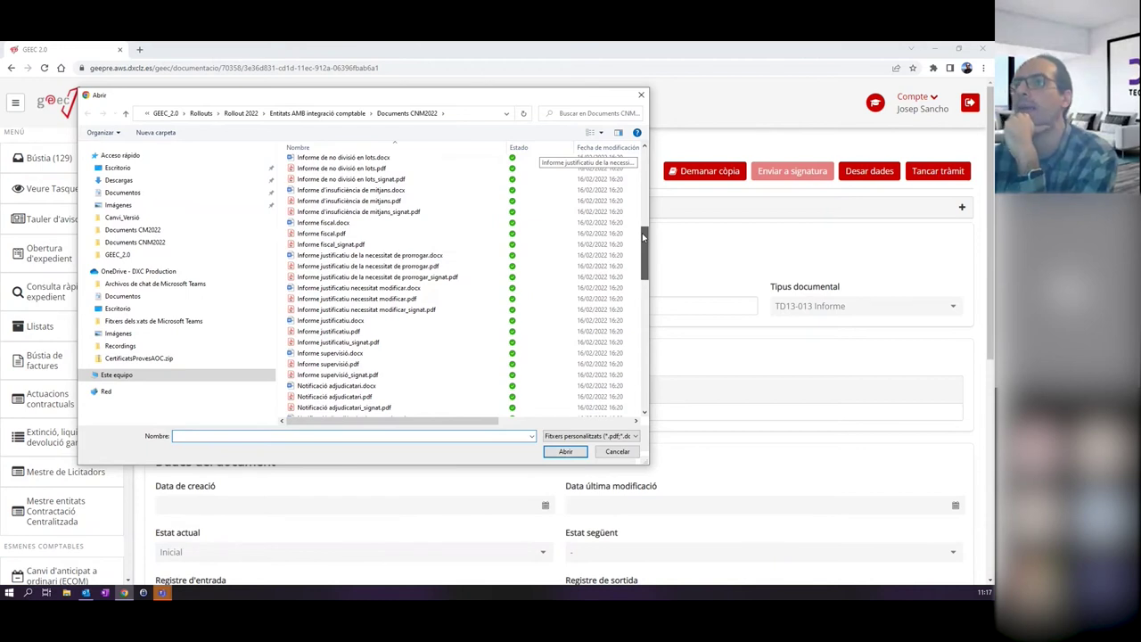
{"action": "double_click", "coordinate": [378, 244]}
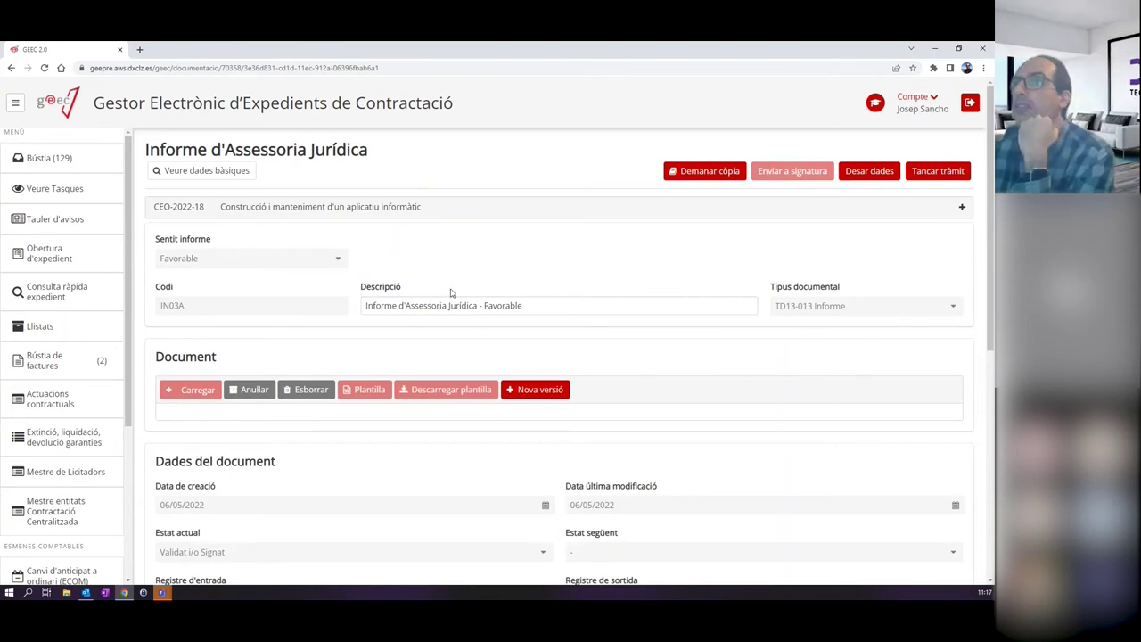
{"action": "left_click", "coordinate": [929, 175]}
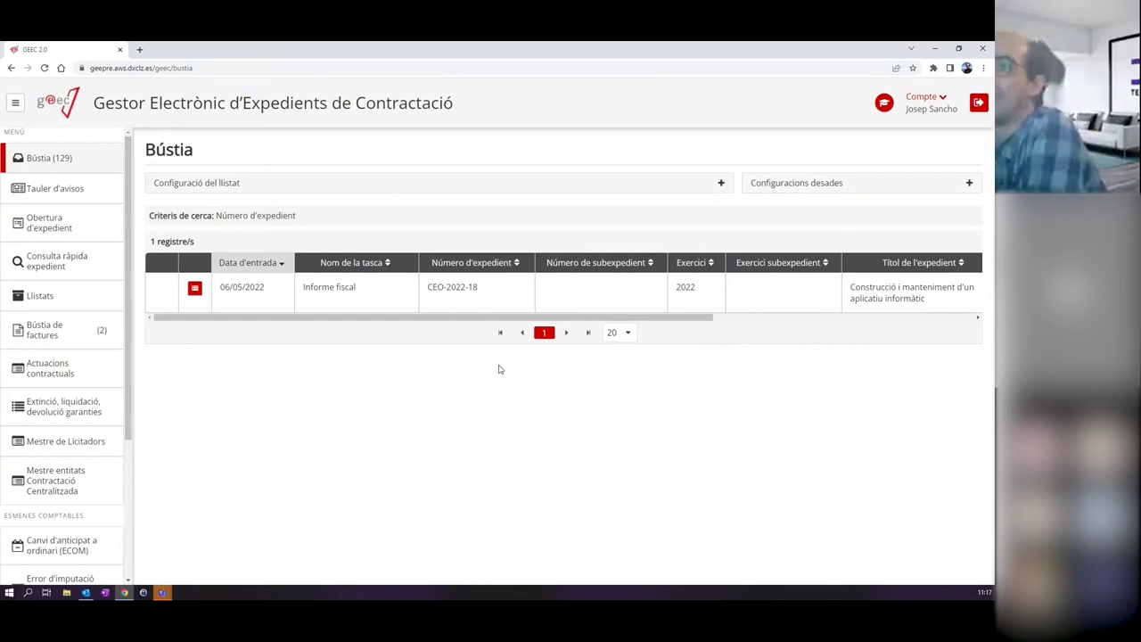
Open the Informe fiscal task, leave Documents opcionals empty, and close the task.
{"action": "left_click", "coordinate": [347, 294]}
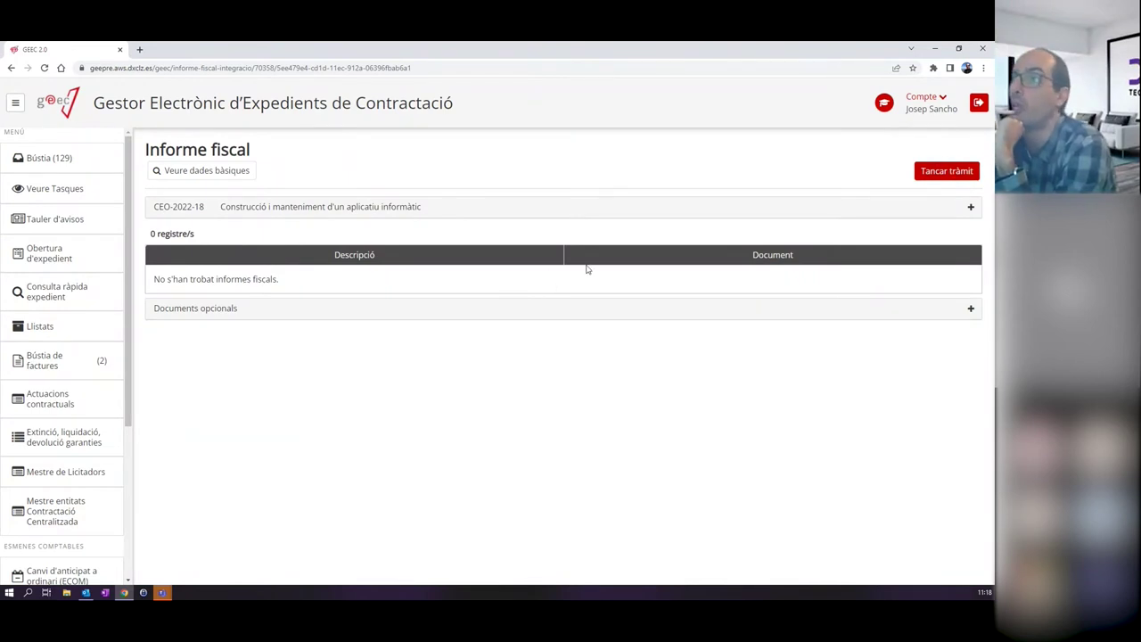
{"action": "left_click", "coordinate": [332, 312]}
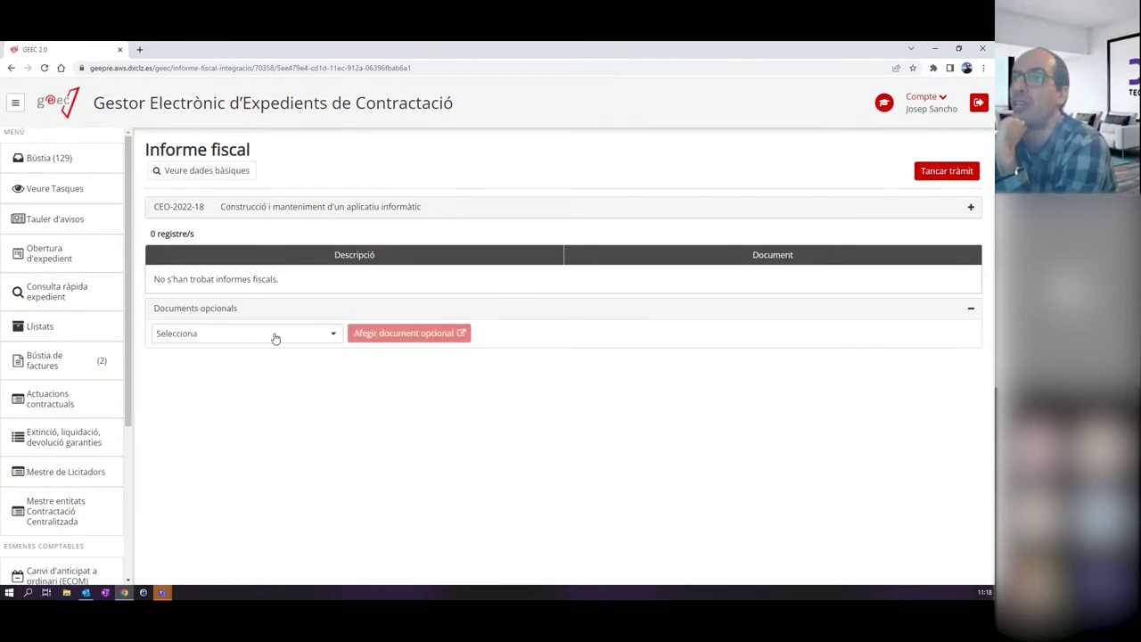
{"action": "left_click", "coordinate": [276, 336]}
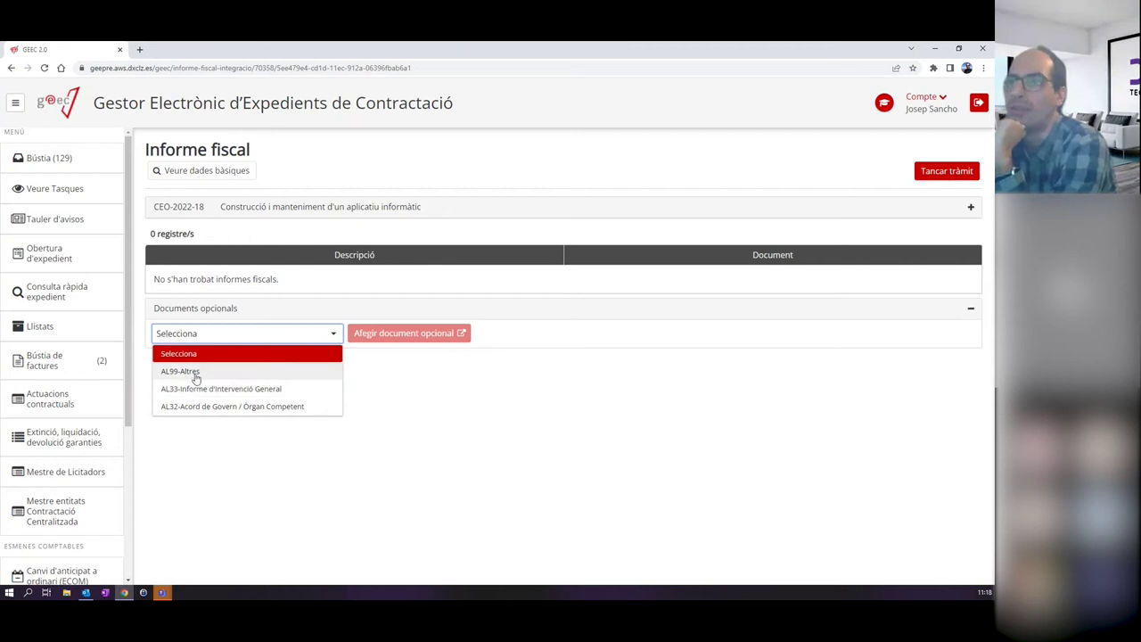
{"action": "left_click", "coordinate": [682, 364]}
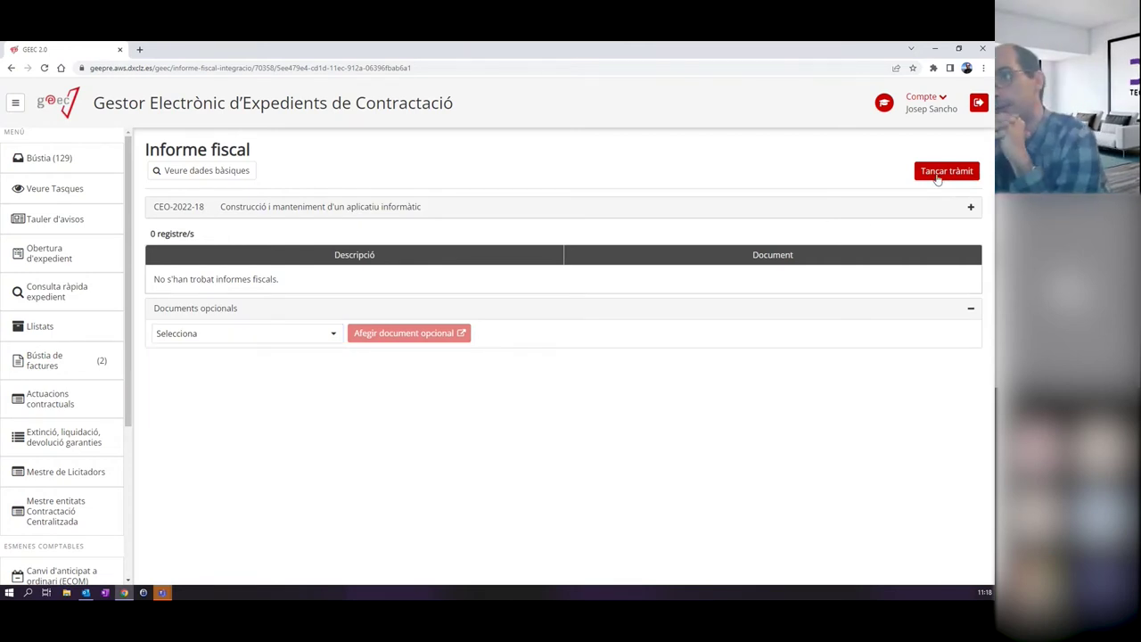
{"action": "left_click", "coordinate": [936, 174]}
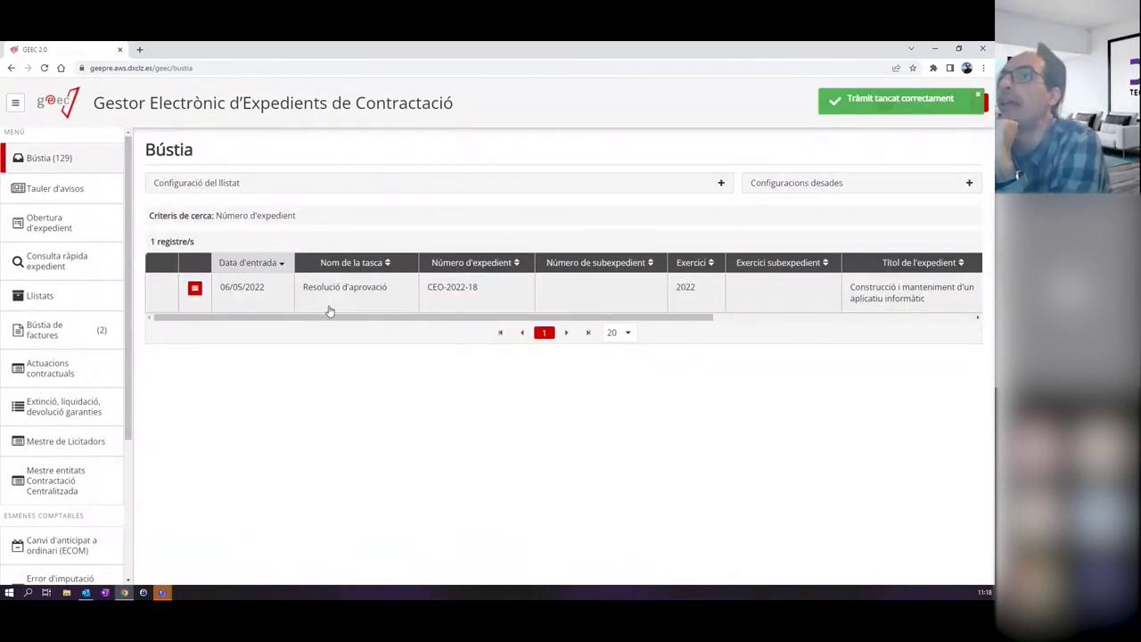
{"action": "left_click", "coordinate": [194, 287]}
{"action": "scroll", "coordinate": [183, 231], "scroll_direction": "down", "scroll_amount": 1}
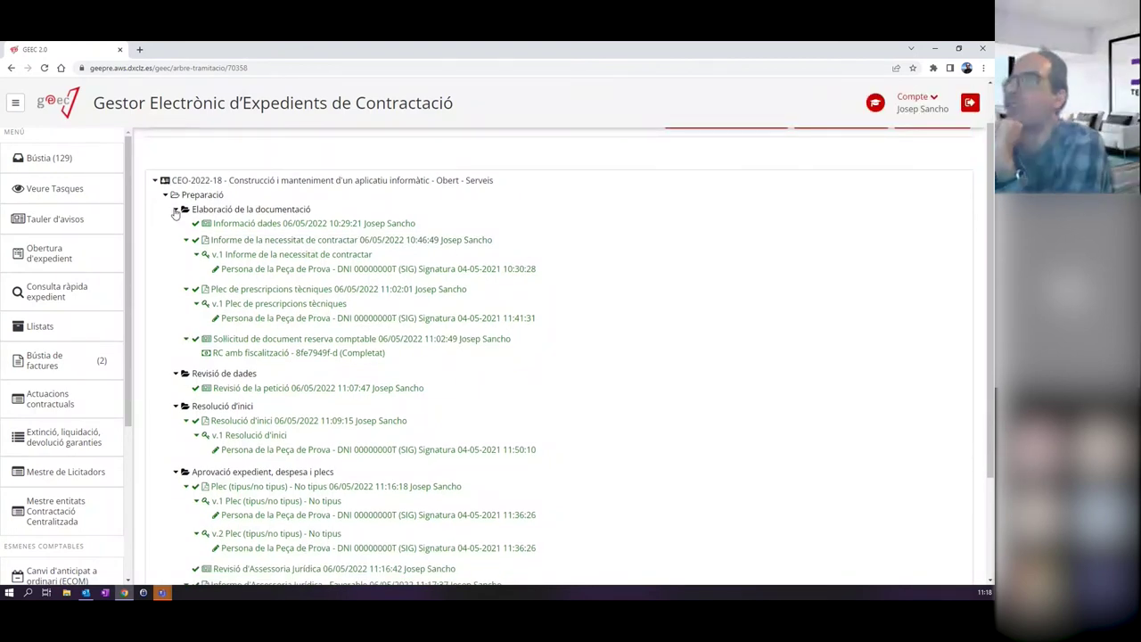
{"action": "left_click_drag", "start_coordinate": [176, 212], "coordinate": [262, 339]}
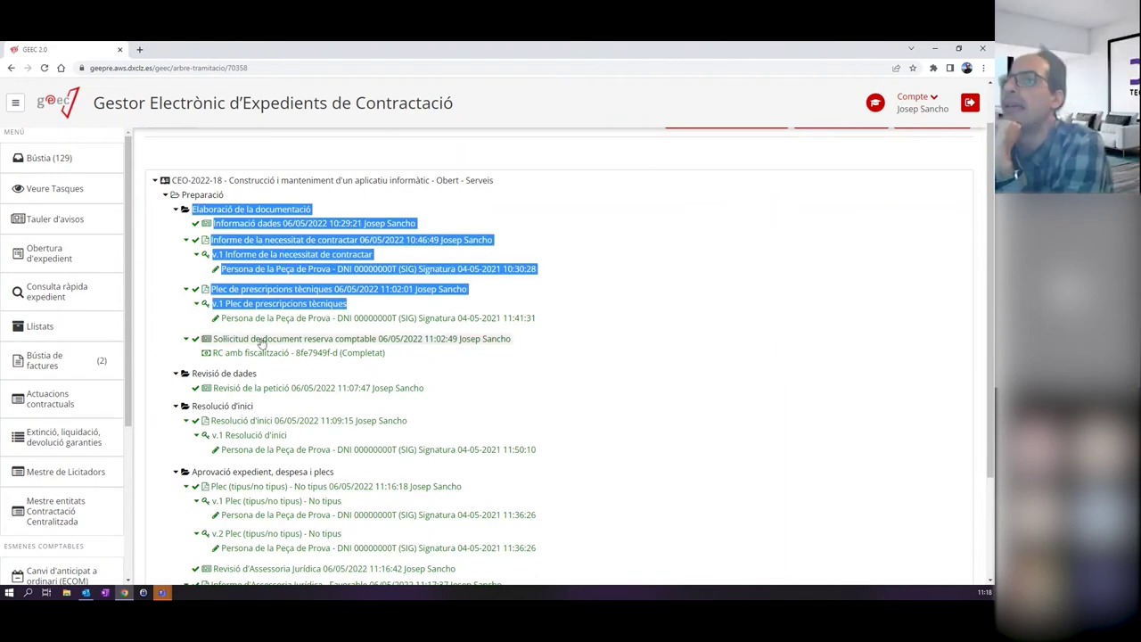
{"action": "scroll", "coordinate": [264, 321], "scroll_direction": "down", "scroll_amount": 3}
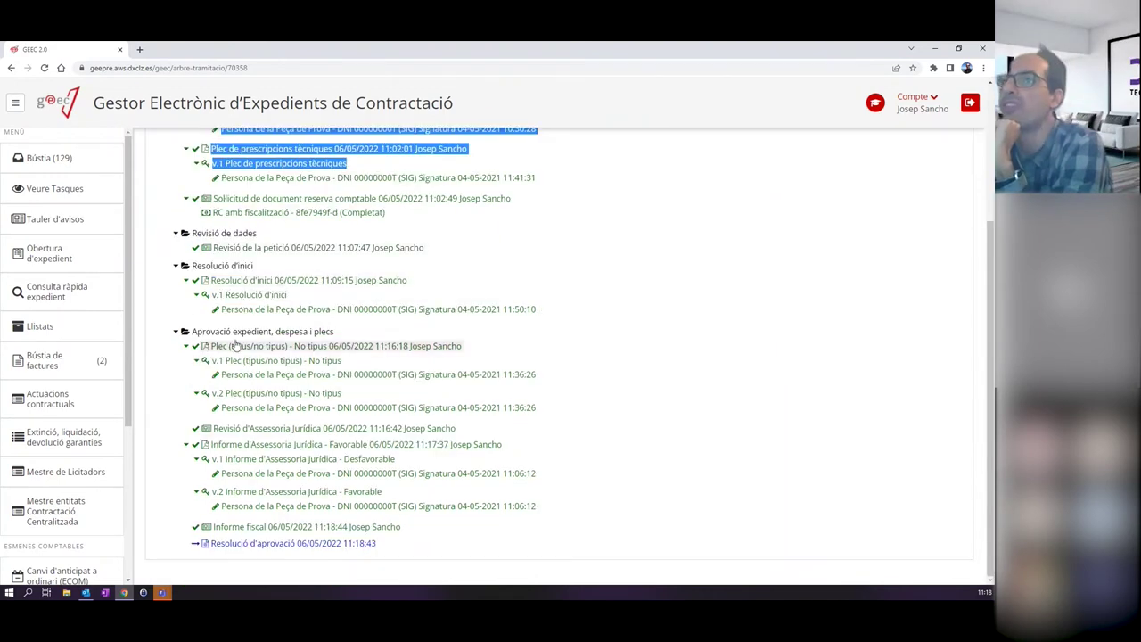
{"action": "left_click_drag", "start_coordinate": [258, 458], "coordinate": [265, 475]}
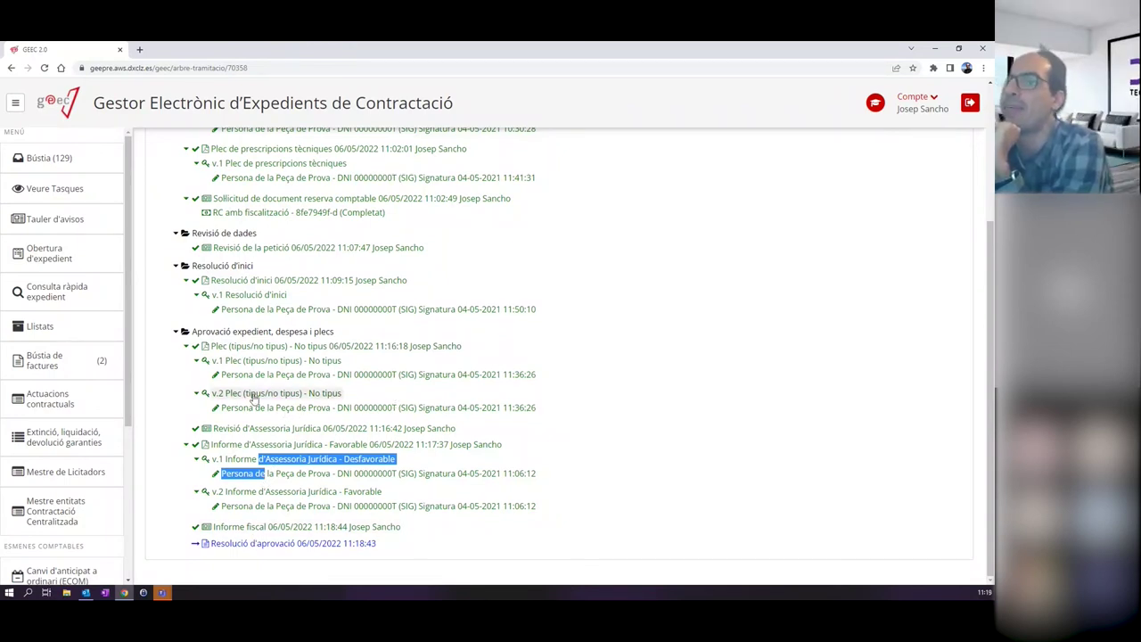
{"action": "scroll", "coordinate": [254, 397], "scroll_direction": "up", "scroll_amount": 3}
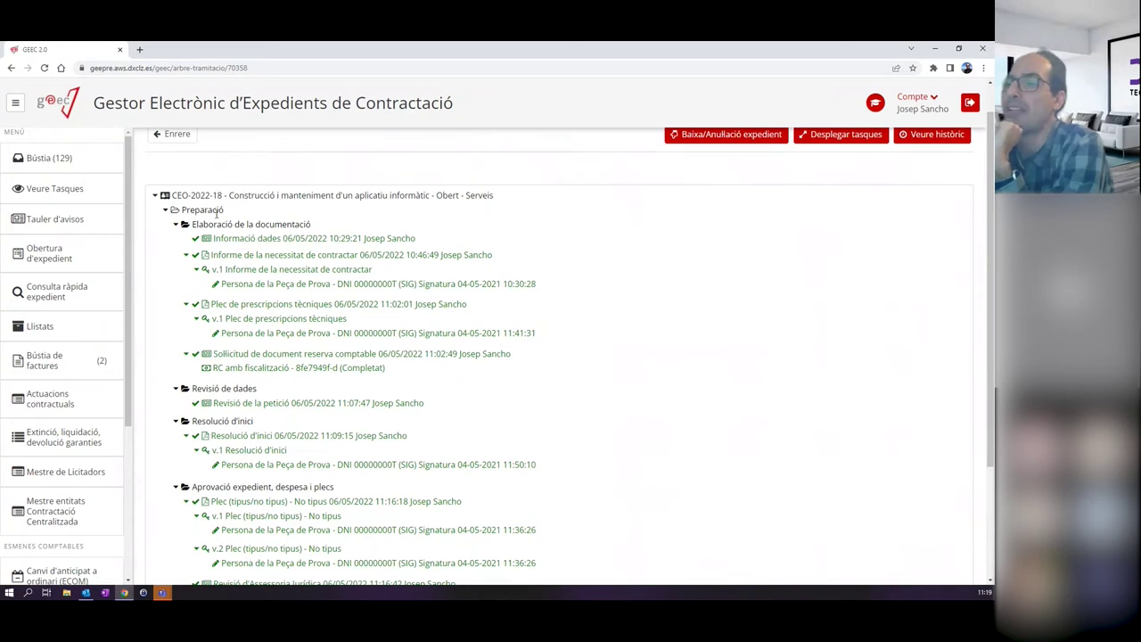
{"action": "scroll", "coordinate": [216, 212], "scroll_direction": "down", "scroll_amount": 3}
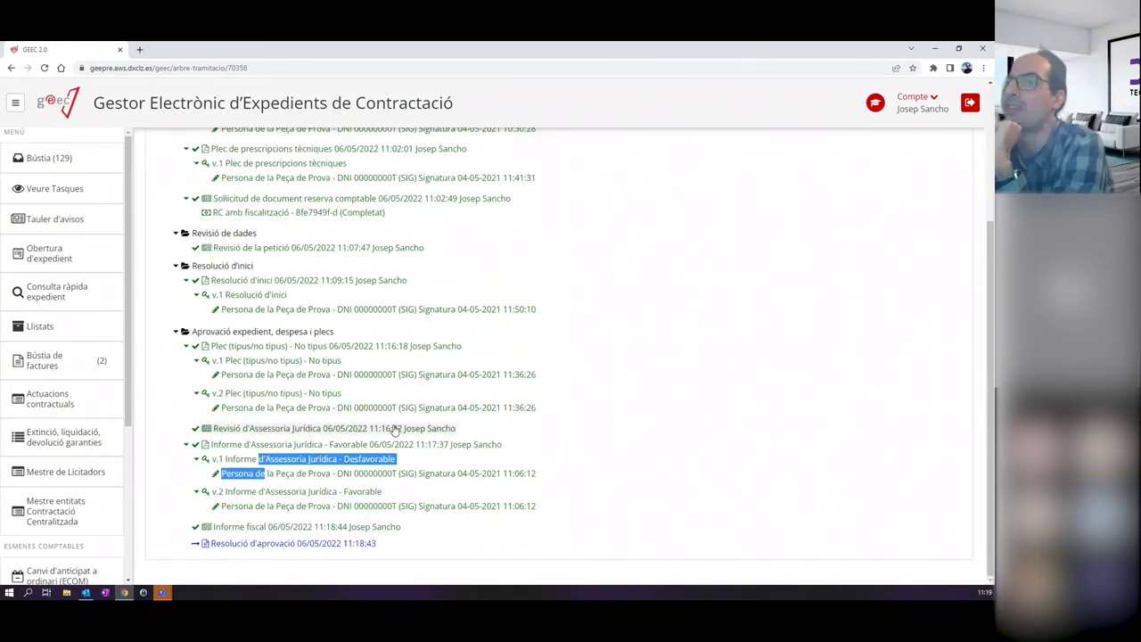
{"action": "left_click", "coordinate": [79, 158]}
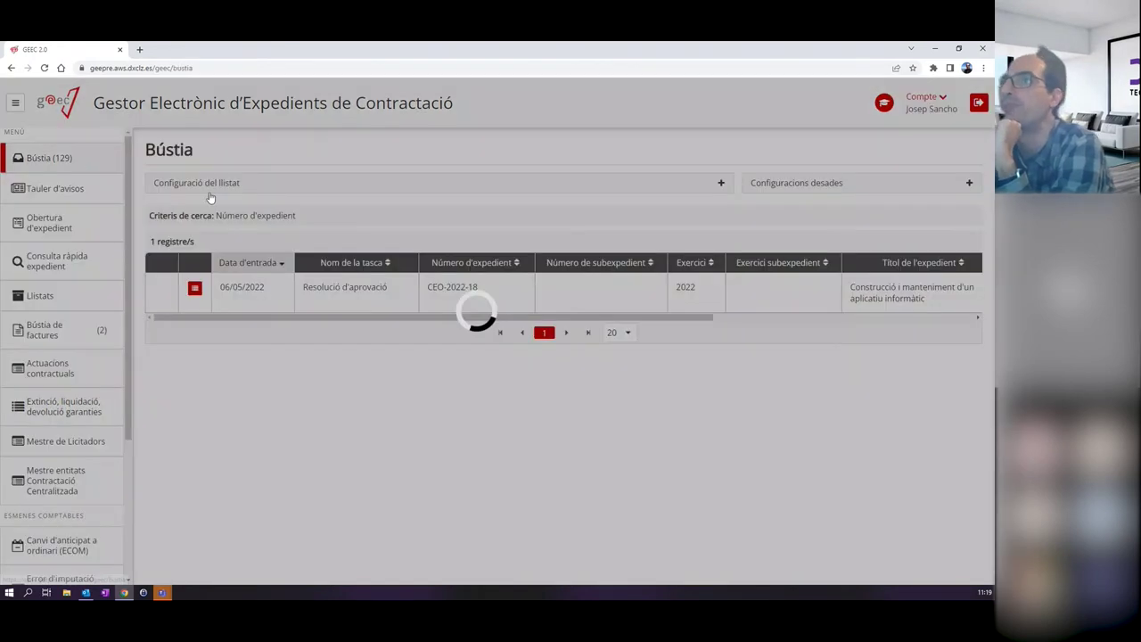
Upload Resolució d'aprovació_signat.pdf to the Resolució d'aprovació task and close it.
{"action": "left_click", "coordinate": [380, 288]}
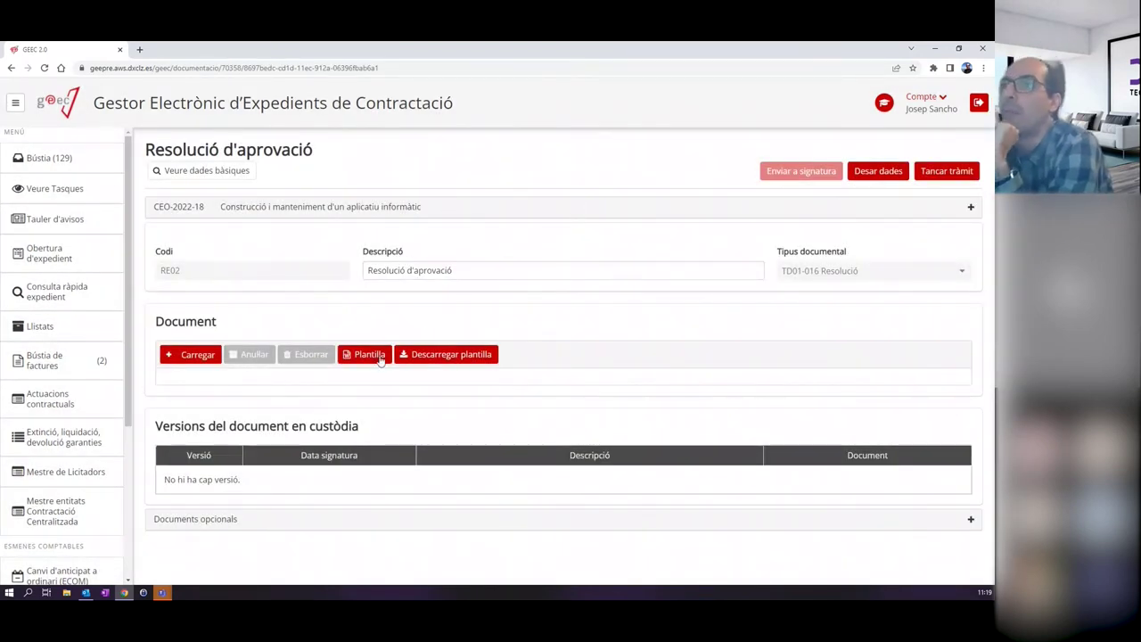
{"action": "left_click", "coordinate": [198, 356]}
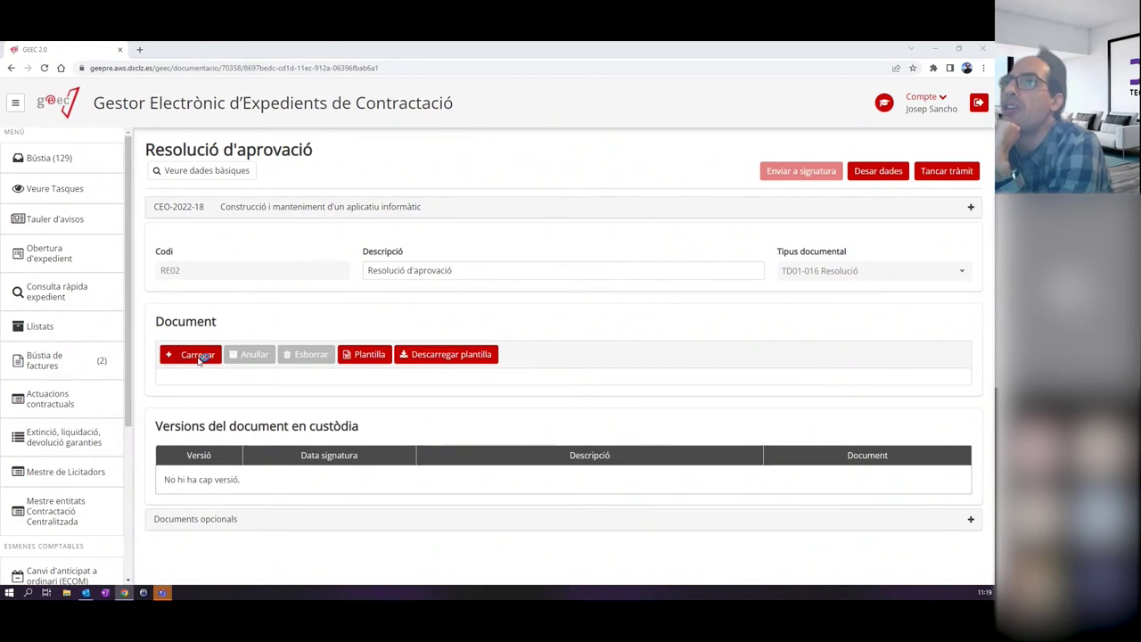
{"action": "left_click_drag", "start_coordinate": [646, 179], "coordinate": [650, 332]}
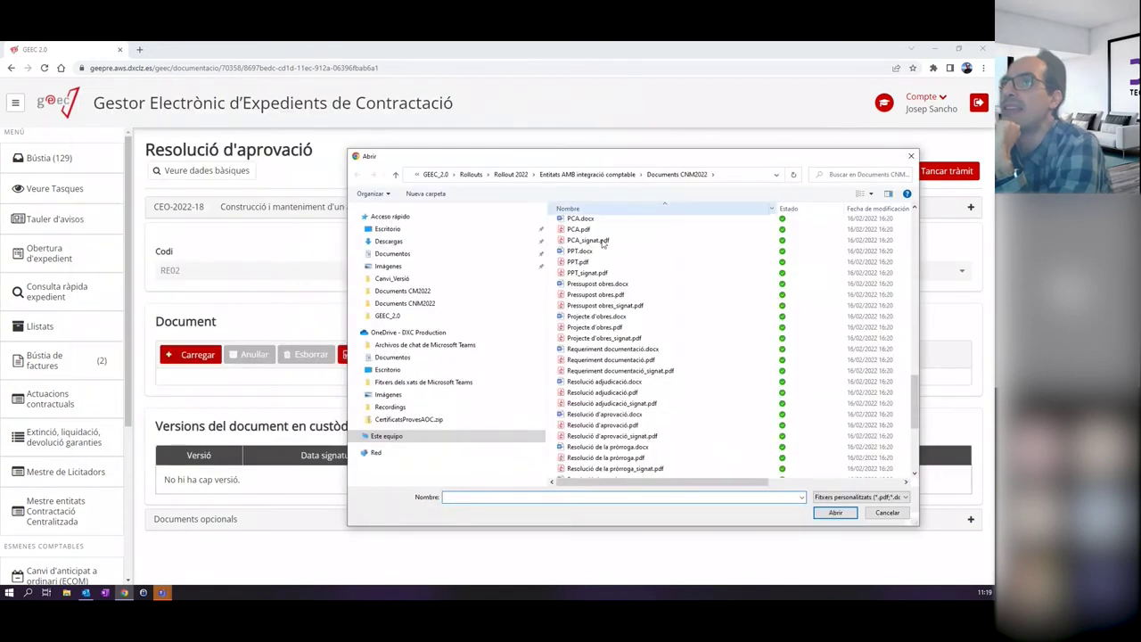
{"action": "double_click", "coordinate": [622, 436]}
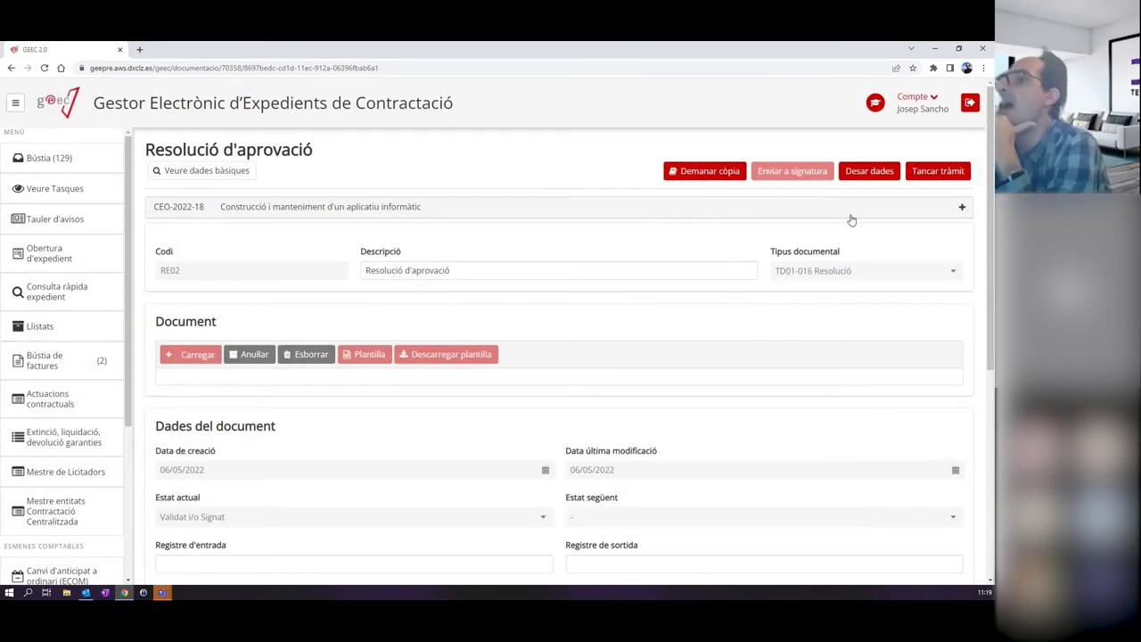
{"action": "left_click", "coordinate": [938, 174]}
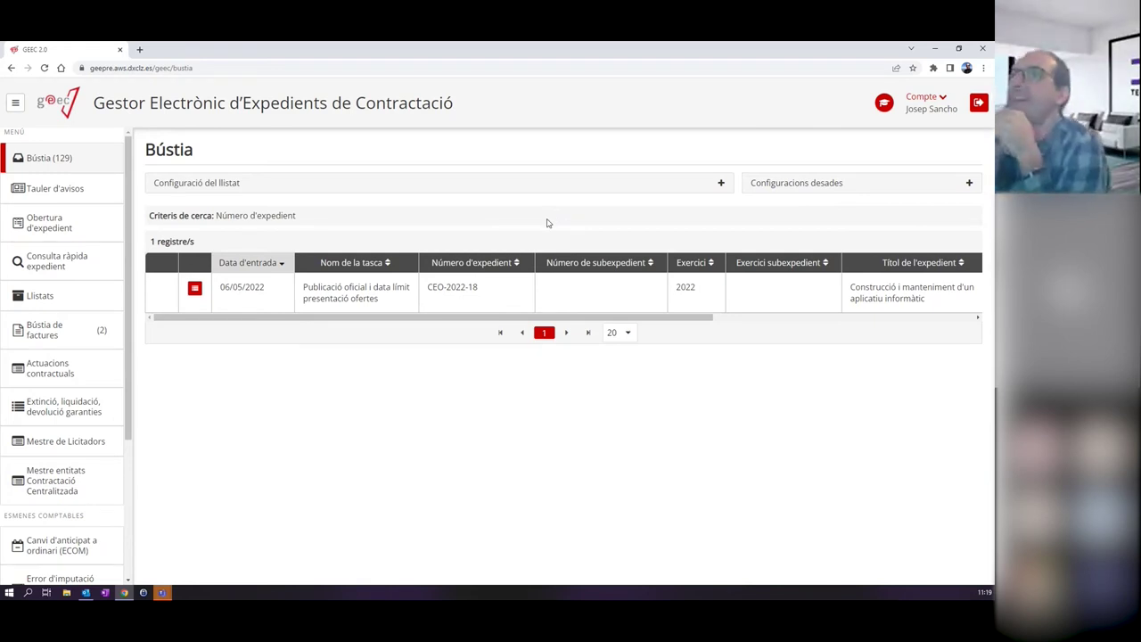
Check the processing tree with Preparació collapsed, then open the Publicació oficial task from the inbox.
{"action": "left_click", "coordinate": [217, 303]}
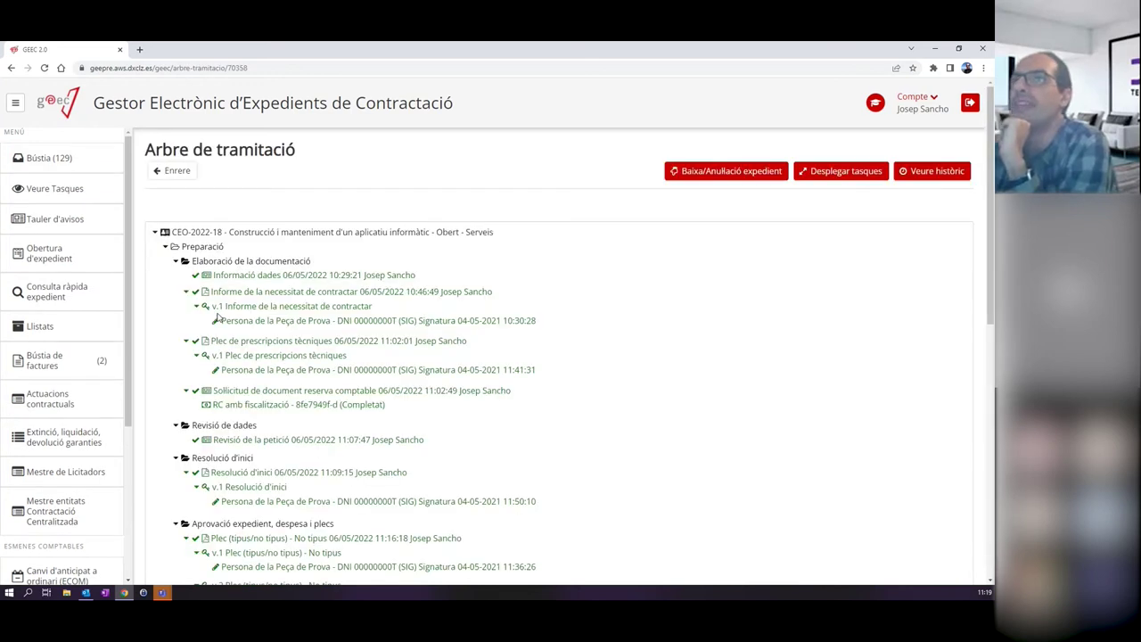
{"action": "left_click", "coordinate": [165, 246]}
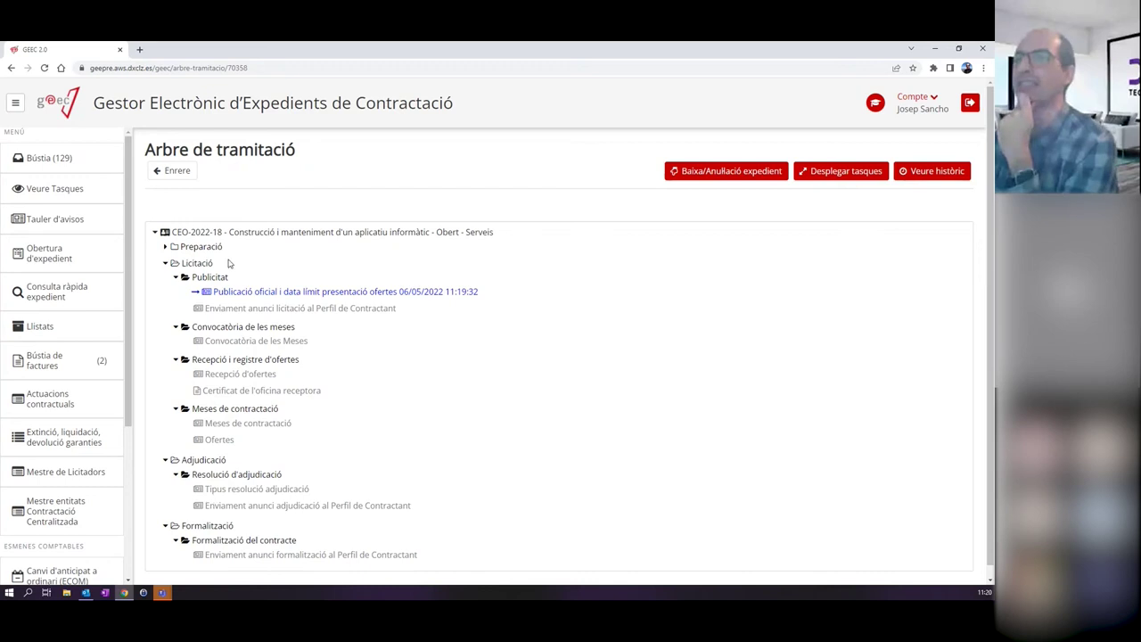
{"action": "left_click", "coordinate": [76, 164]}
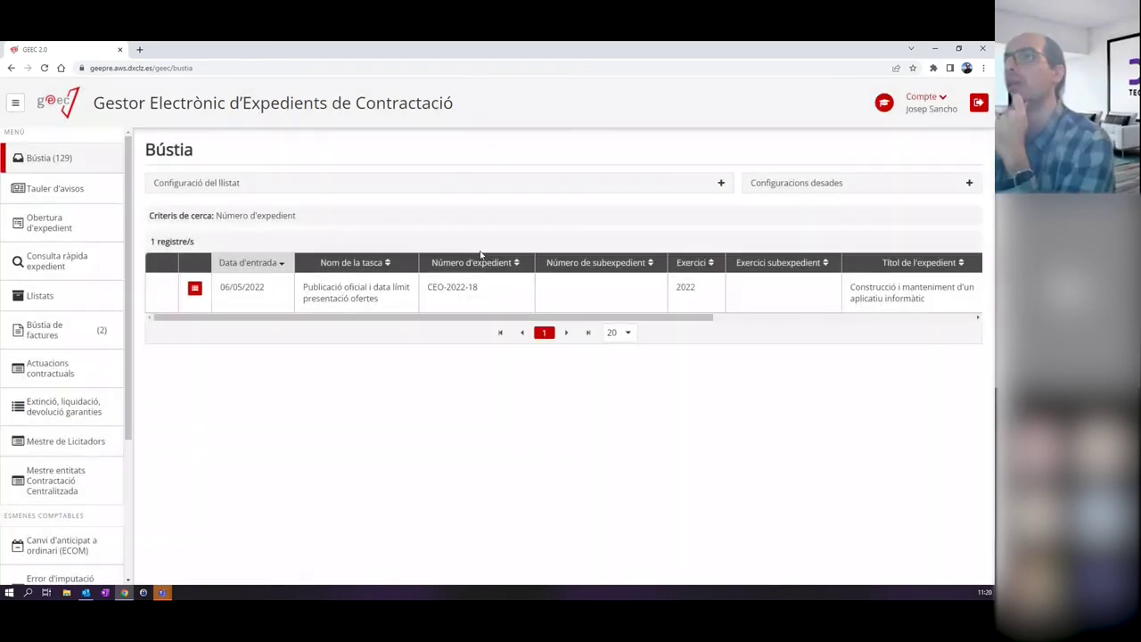
{"action": "left_click", "coordinate": [349, 302]}
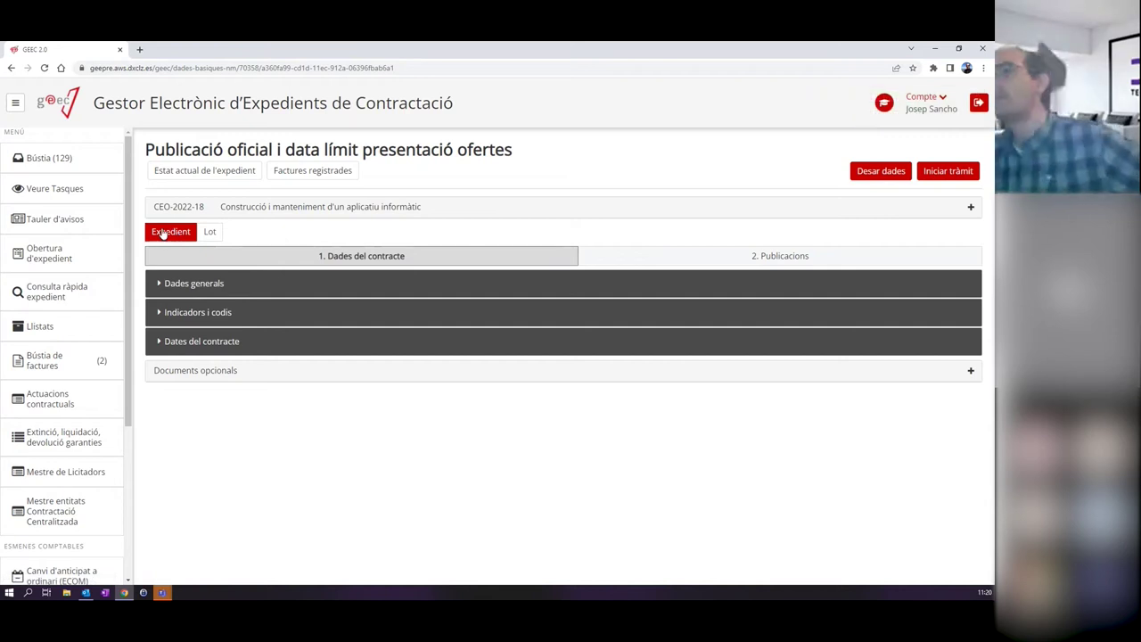
Show the task's Publicacions section with the Licitació fields for BOE, DOUE and DOGC expanded.
{"action": "left_click", "coordinate": [720, 258]}
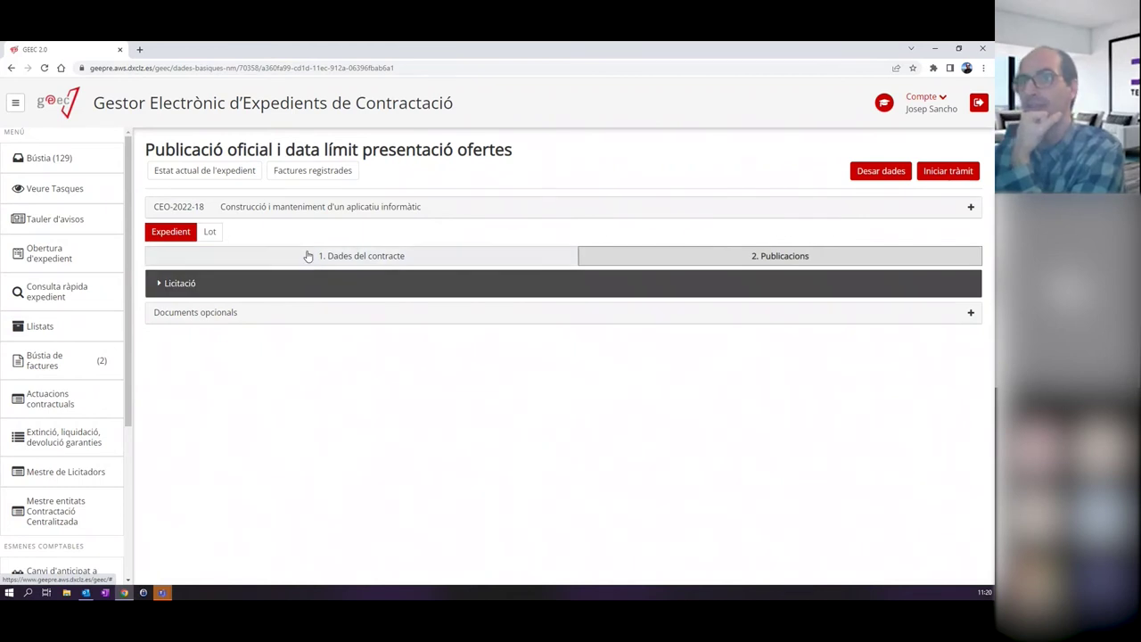
{"action": "left_click", "coordinate": [183, 284]}
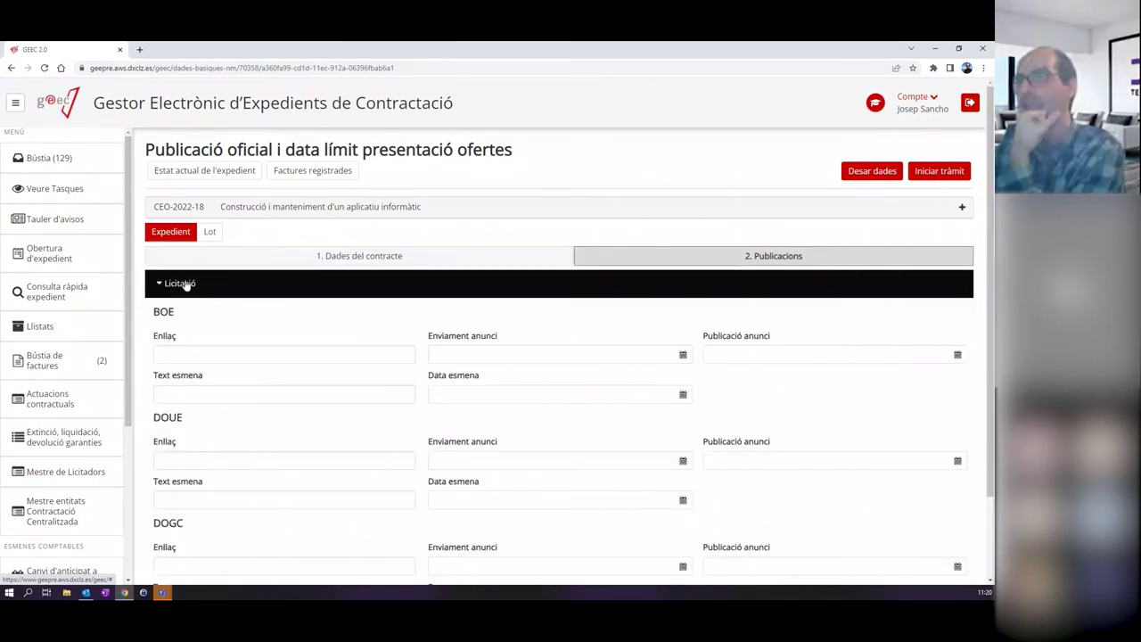
{"action": "scroll", "coordinate": [217, 303], "scroll_direction": "down", "scroll_amount": 1}
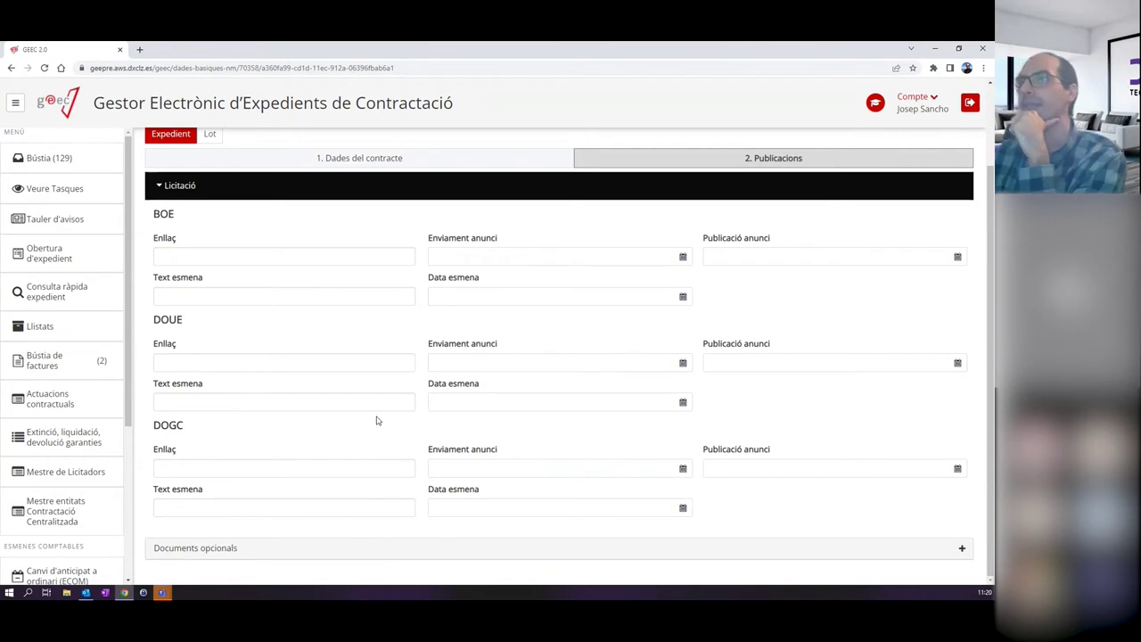
{"action": "scroll", "coordinate": [371, 387], "scroll_direction": "up", "scroll_amount": 1}
{"action": "scroll", "coordinate": [371, 387], "scroll_direction": "up", "scroll_amount": 1}
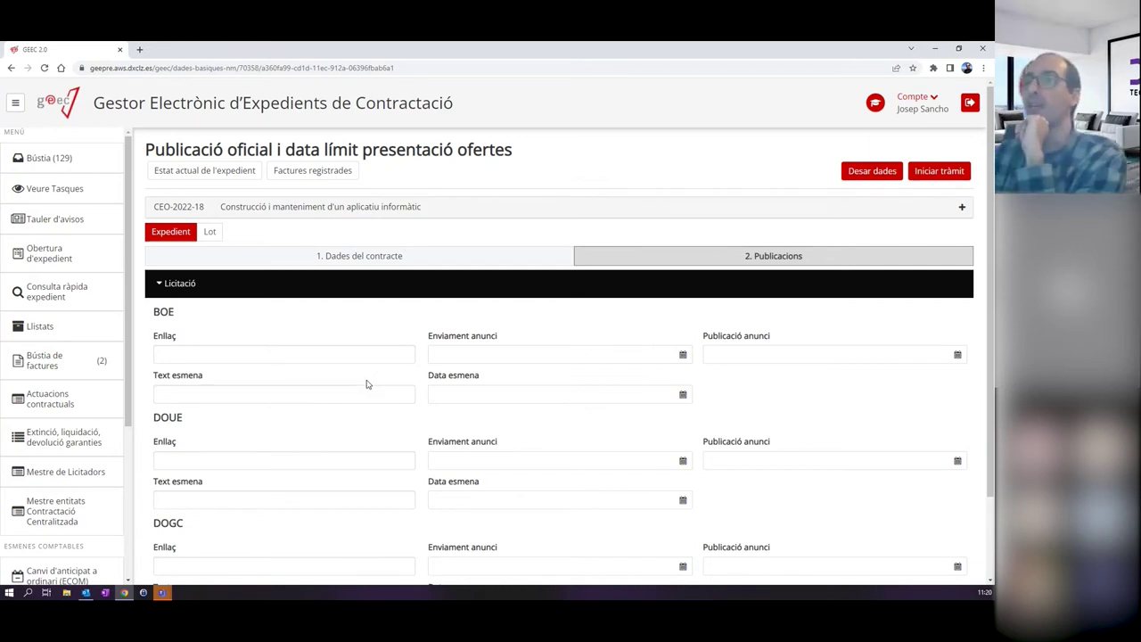
Check the BOE Enllaç and Publicació anunci date fields, leaving them empty.
{"action": "left_click", "coordinate": [224, 352]}
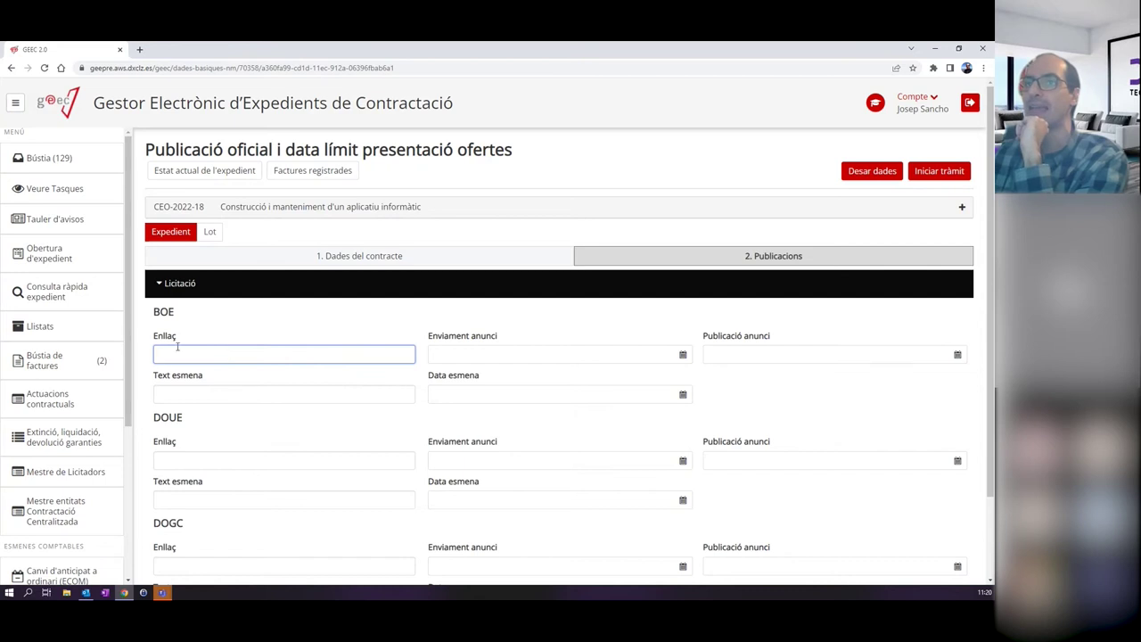
{"action": "left_click", "coordinate": [749, 350]}
{"action": "left_click", "coordinate": [557, 326]}
{"action": "scroll", "coordinate": [516, 340], "scroll_direction": "down", "scroll_amount": 1}
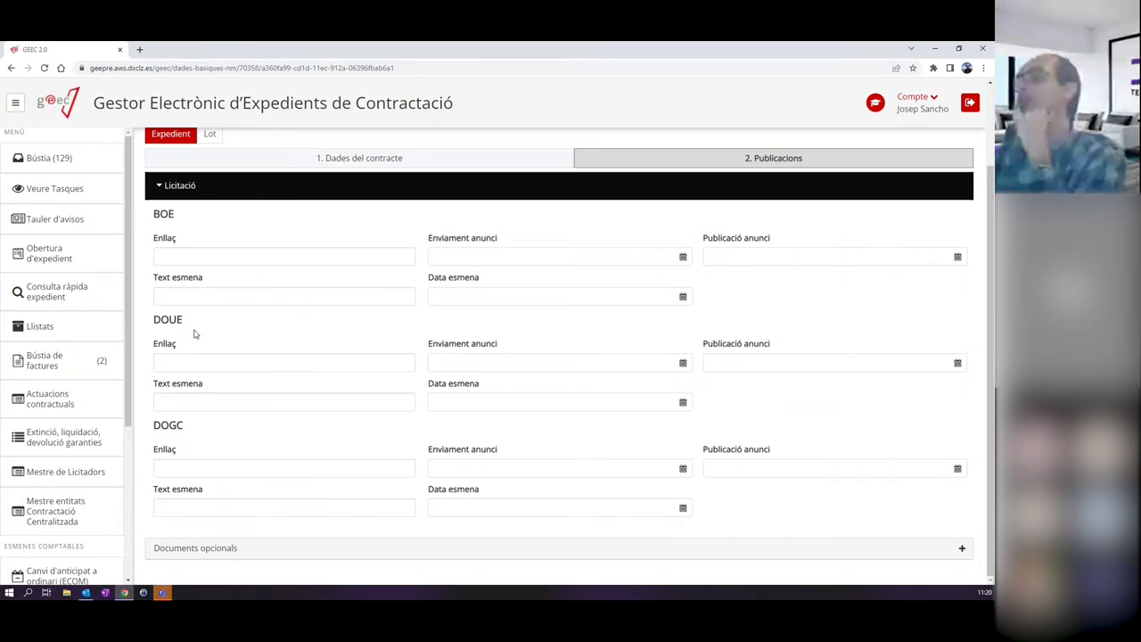
{"action": "scroll", "coordinate": [599, 386], "scroll_direction": "up", "scroll_amount": 1}
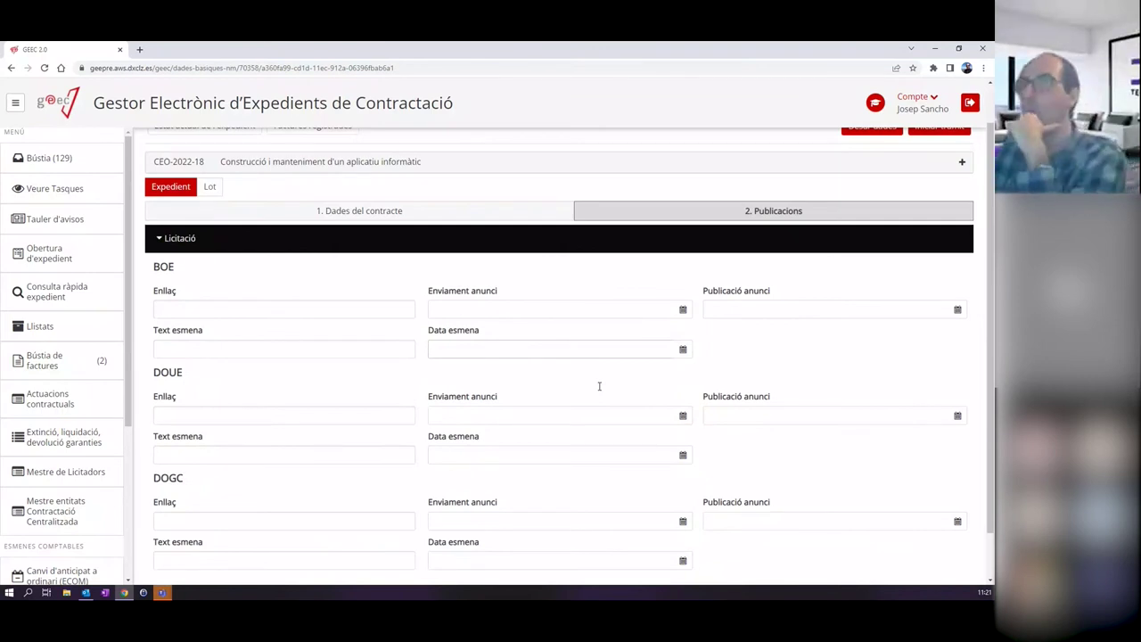
{"action": "scroll", "coordinate": [599, 385], "scroll_direction": "down", "scroll_amount": 1}
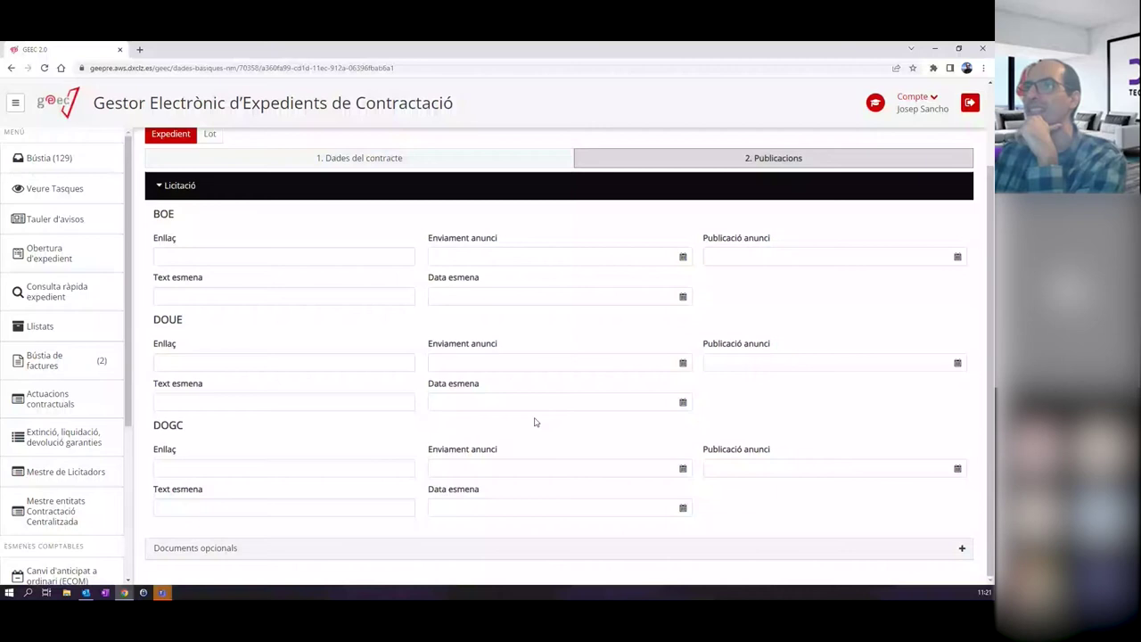
{"action": "scroll", "coordinate": [535, 421], "scroll_direction": "up", "scroll_amount": 2}
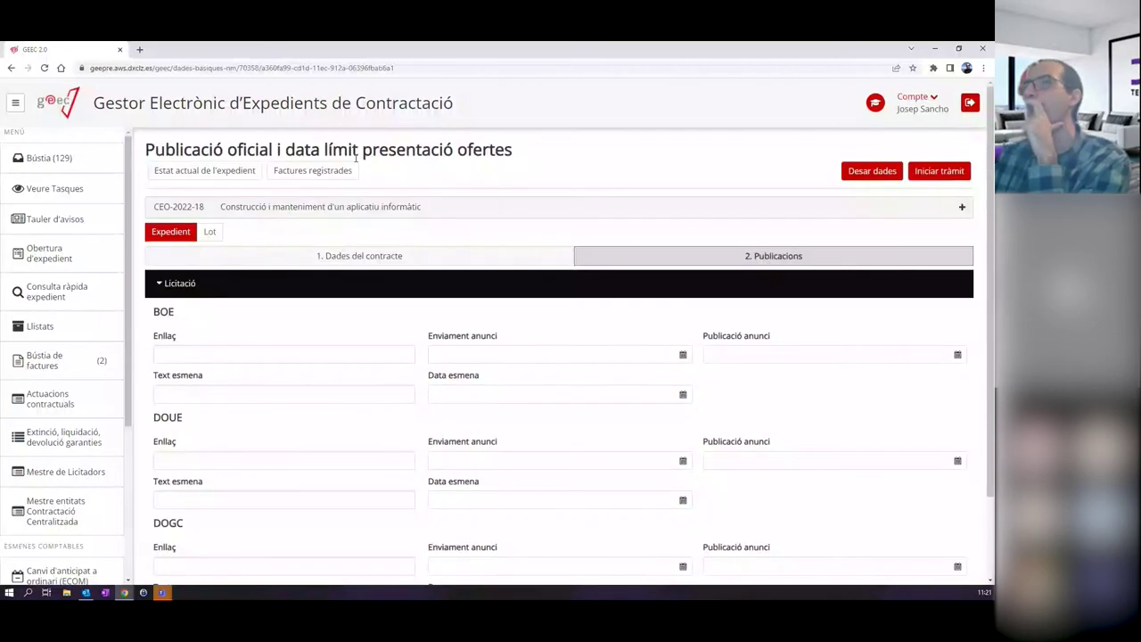
{"action": "left_click_drag", "start_coordinate": [290, 148], "coordinate": [566, 149]}
On lot 1's Convocatòria i sol·licituds tab, replace Data límit recepció with 06/05/2022 11:21.
{"action": "left_click", "coordinate": [214, 231]}
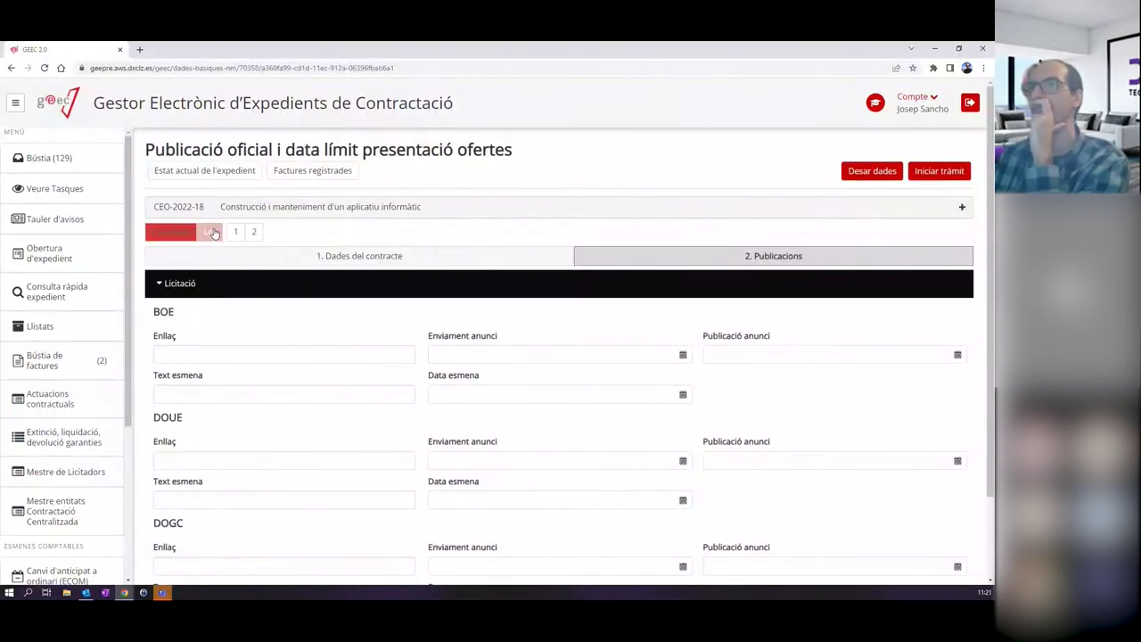
{"action": "left_click", "coordinate": [237, 233]}
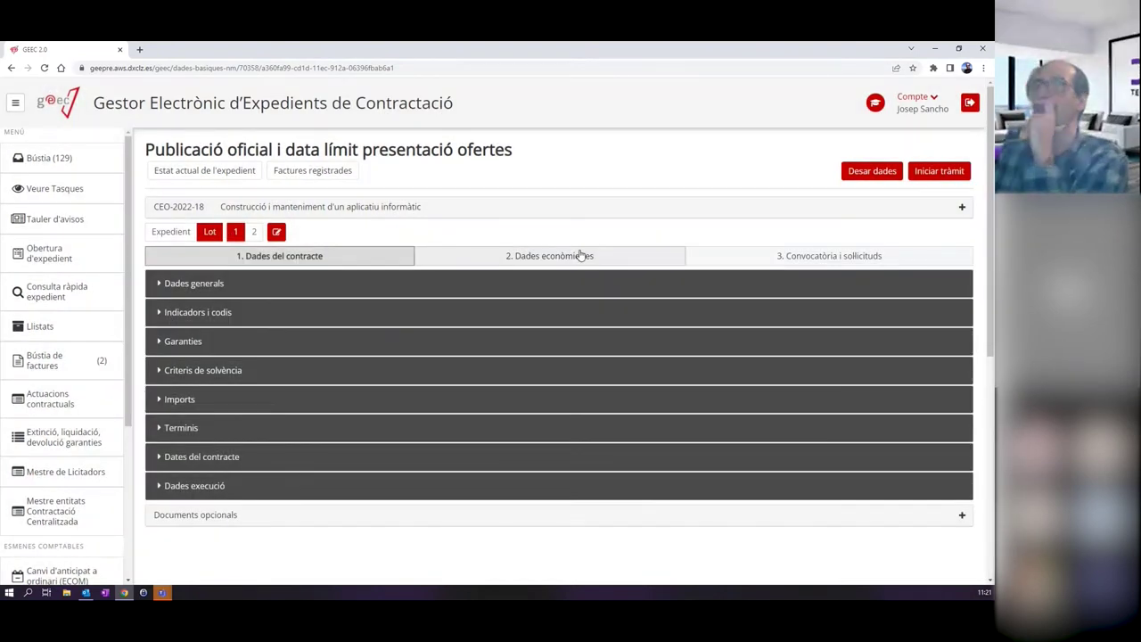
{"action": "left_click", "coordinate": [734, 258]}
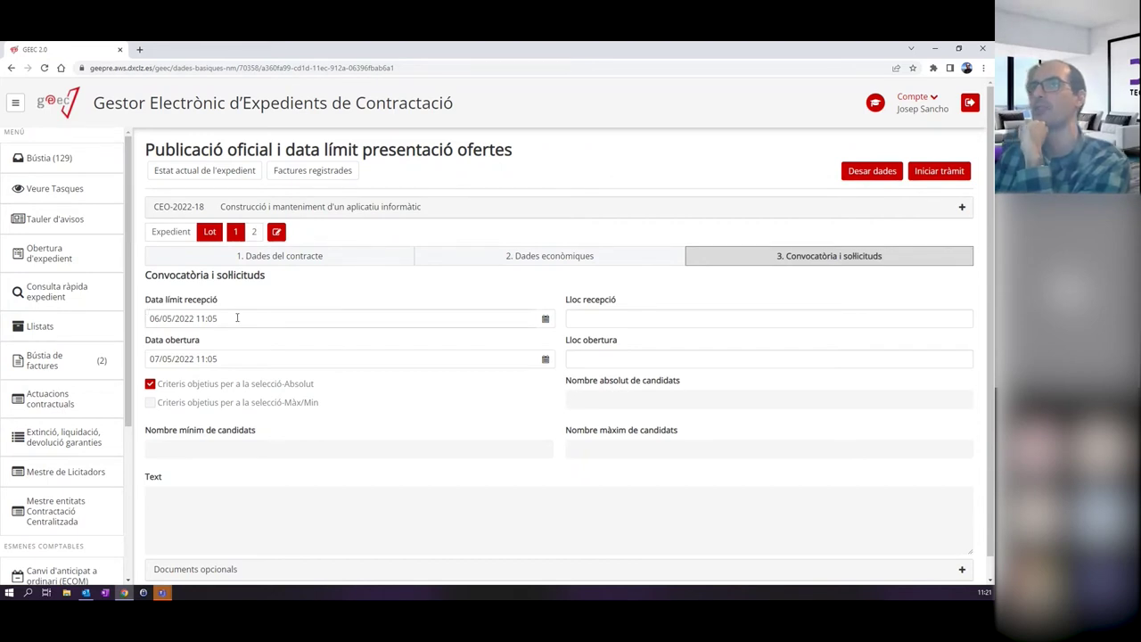
{"action": "left_click_drag", "start_coordinate": [216, 318], "coordinate": [94, 329]}
{"action": "key", "text": "BackSpace"}
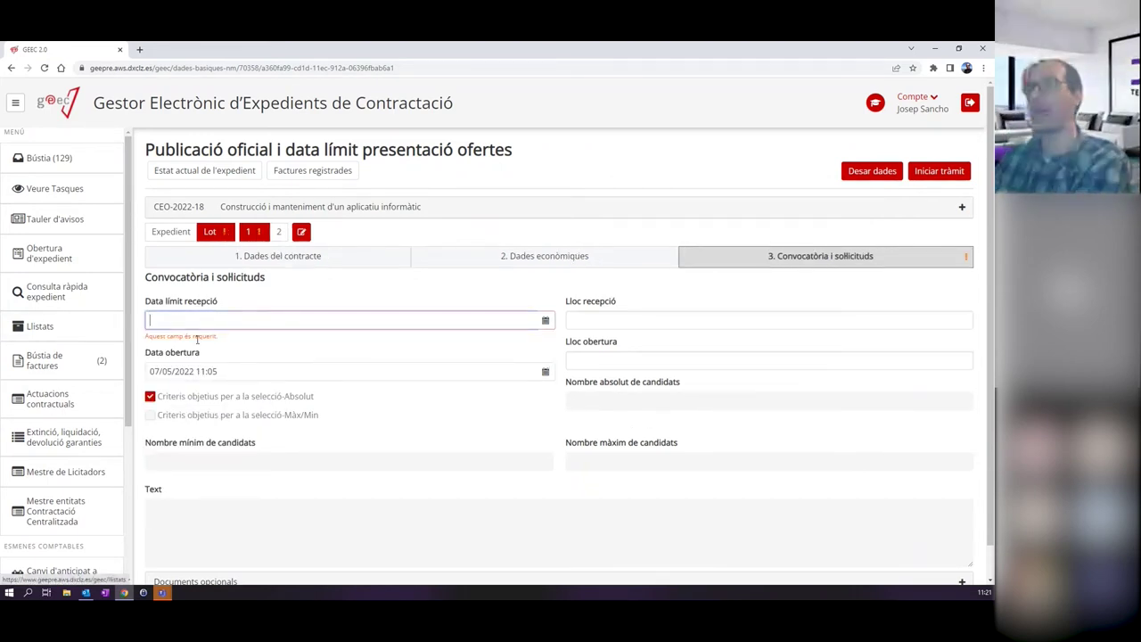
{"action": "left_click", "coordinate": [487, 302]}
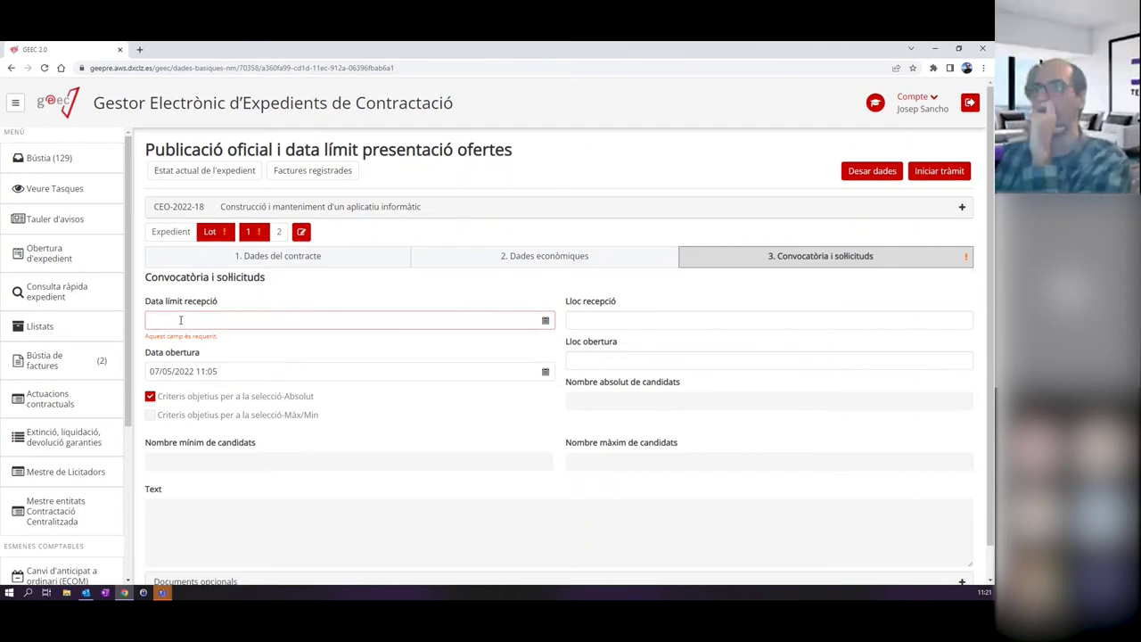
{"action": "left_click", "coordinate": [545, 319]}
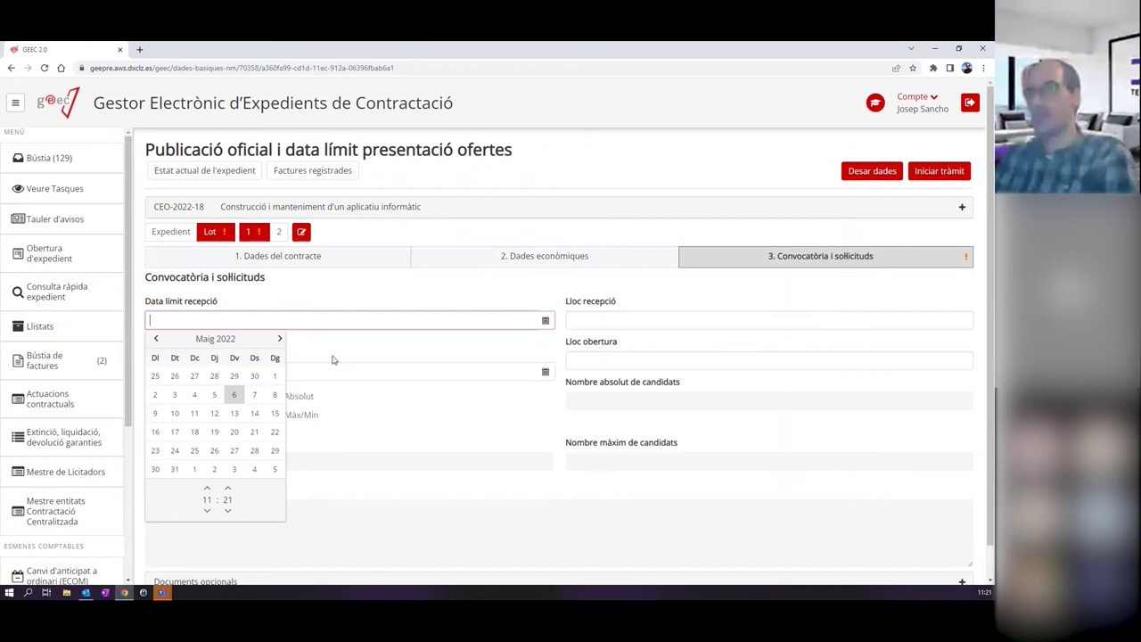
{"action": "left_click", "coordinate": [234, 394]}
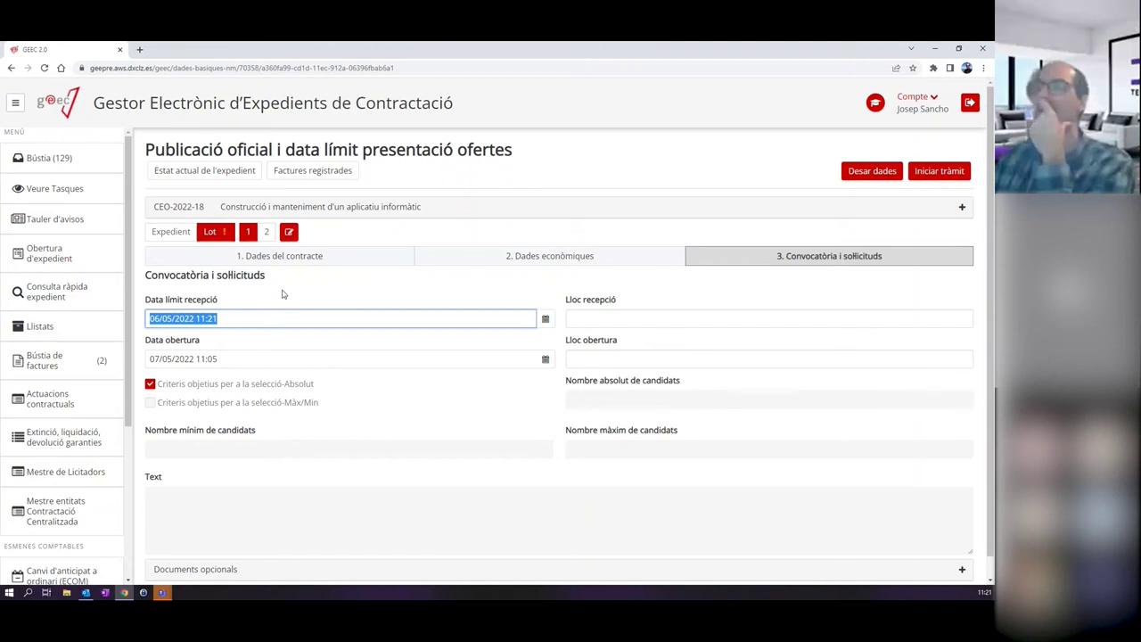
Set lot 2's Data límit recepció to 06/05/2022 11:21, then go back to lot 1.
{"action": "left_click", "coordinate": [270, 233]}
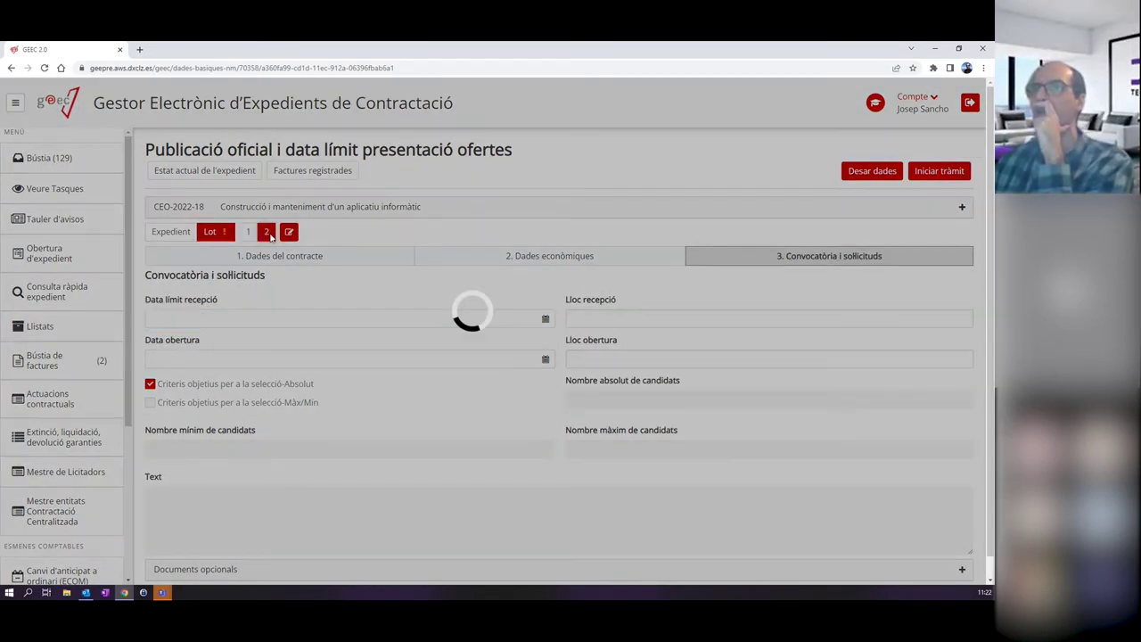
{"action": "left_click", "coordinate": [204, 317]}
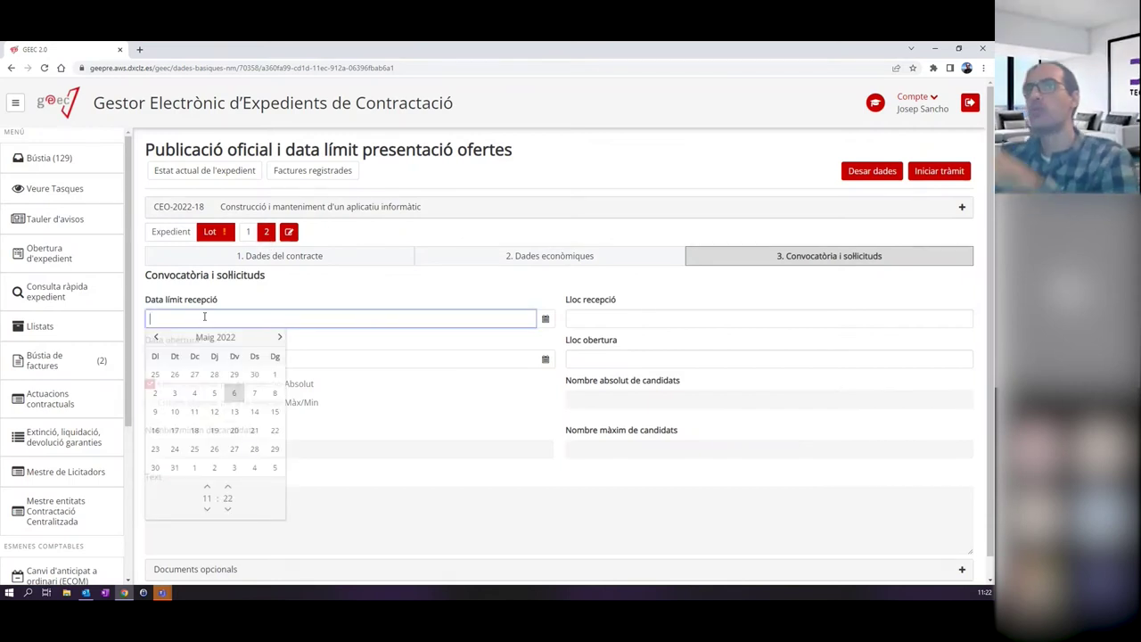
{"action": "left_click", "coordinate": [204, 318]}
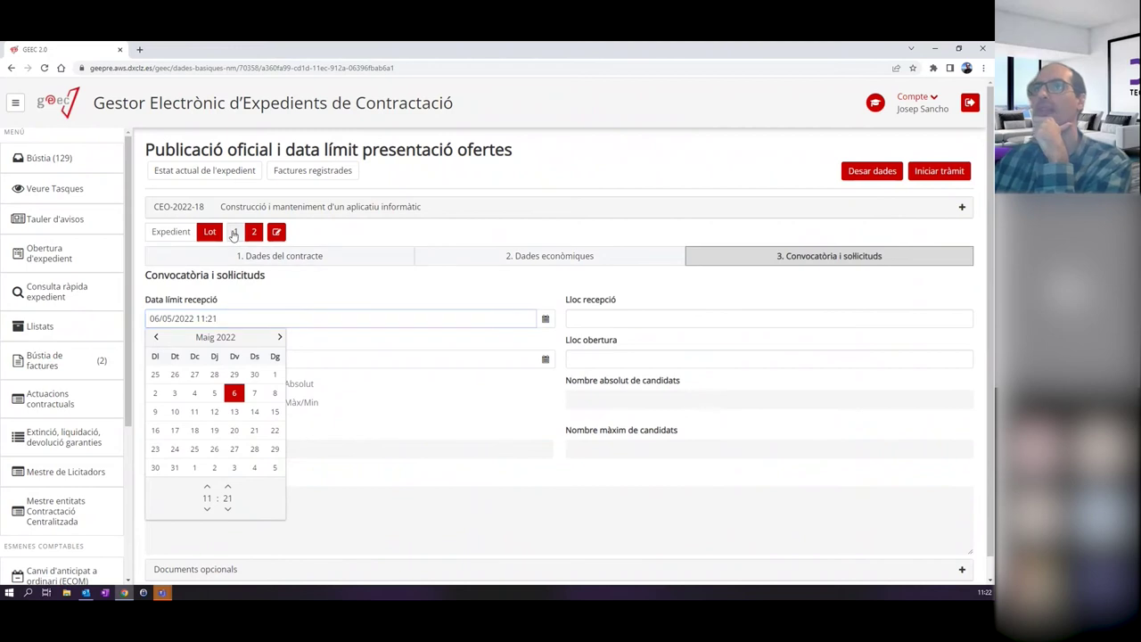
{"action": "left_click", "coordinate": [235, 232]}
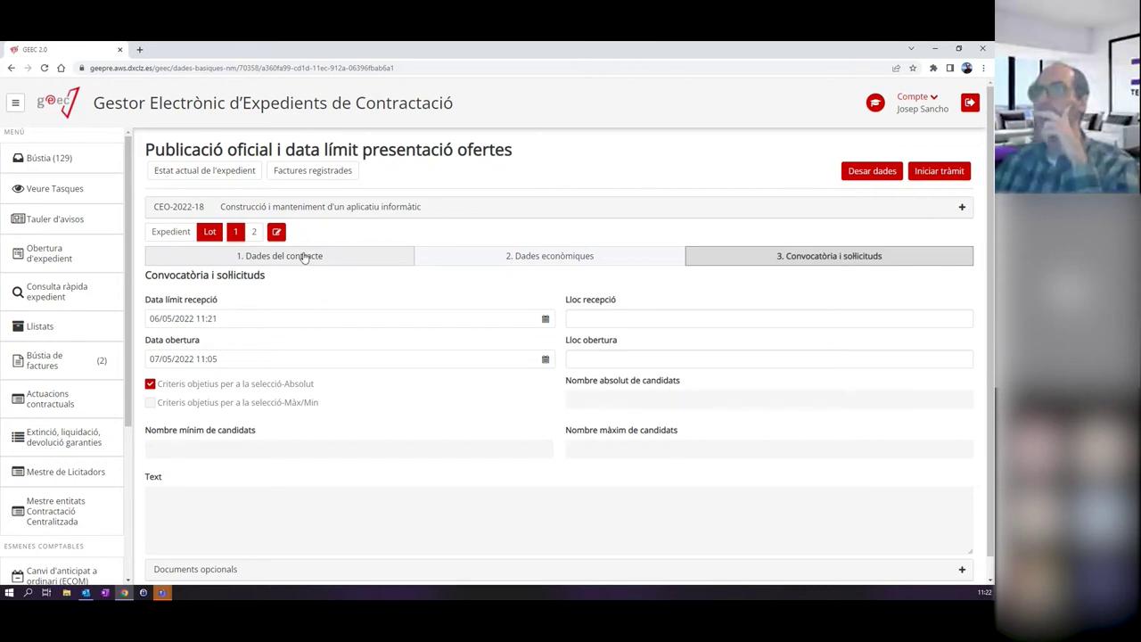
{"action": "left_click_drag", "start_coordinate": [146, 150], "coordinate": [277, 150]}
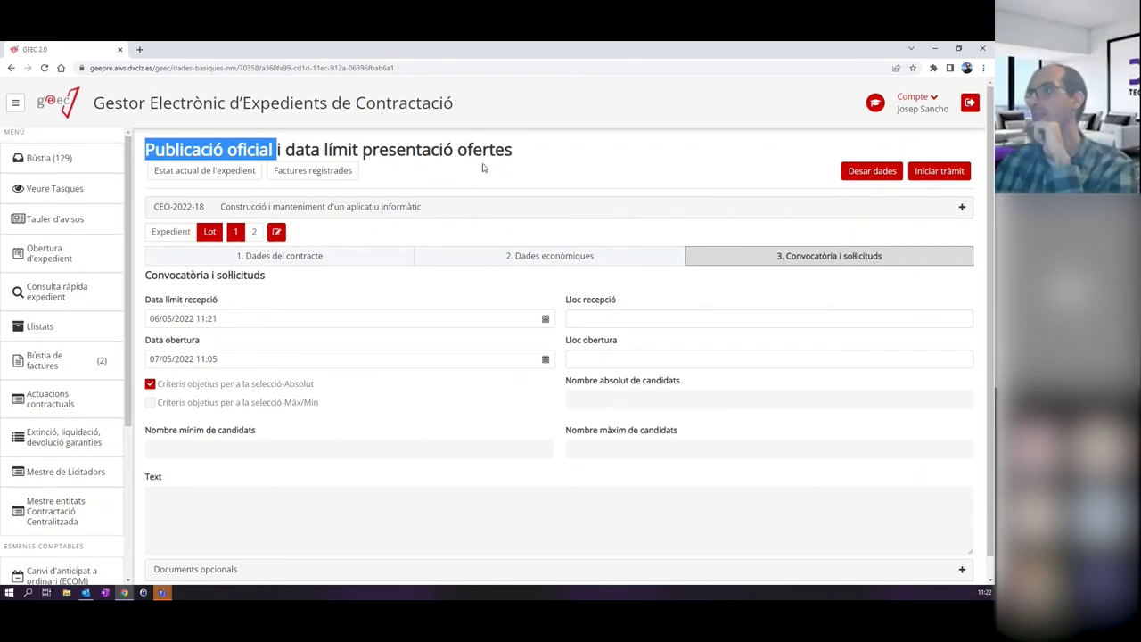
Set the expedient's Data de fiscalització to 06/05/2022 and start the procedure with Iniciar tràmit.
{"action": "left_click", "coordinate": [939, 170]}
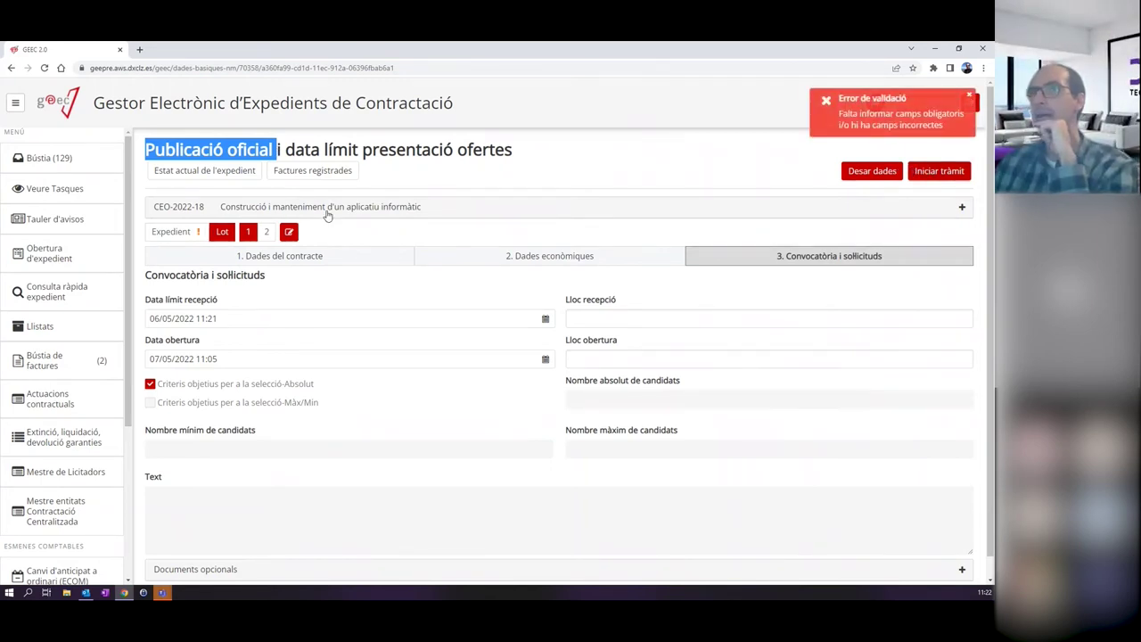
{"action": "left_click", "coordinate": [190, 233]}
{"action": "left_click", "coordinate": [190, 233]}
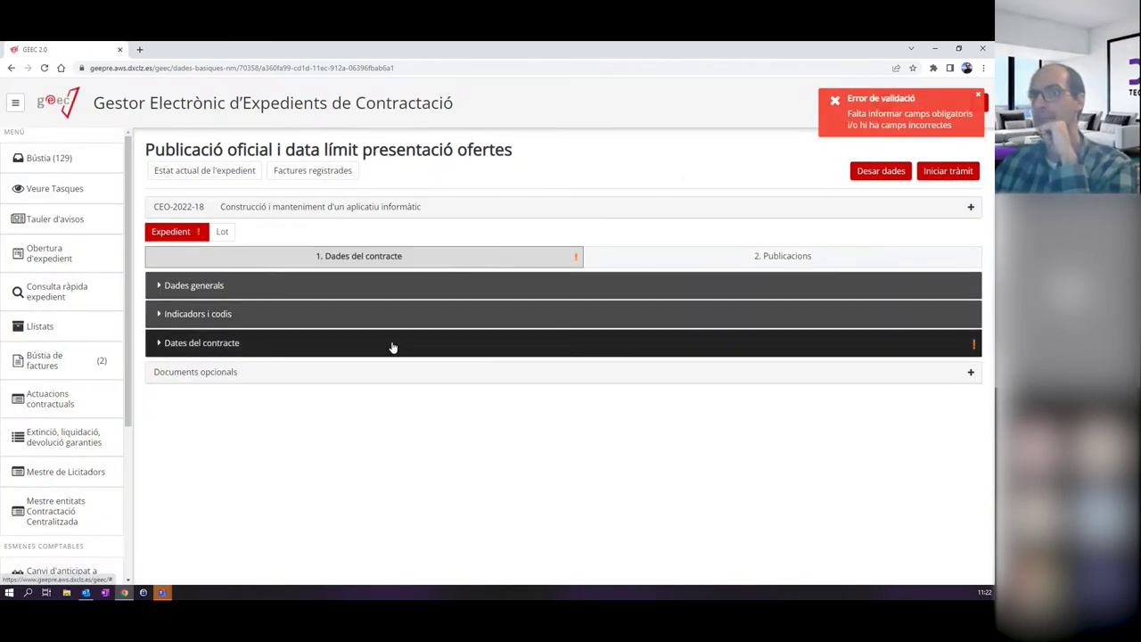
{"action": "left_click", "coordinate": [402, 342]}
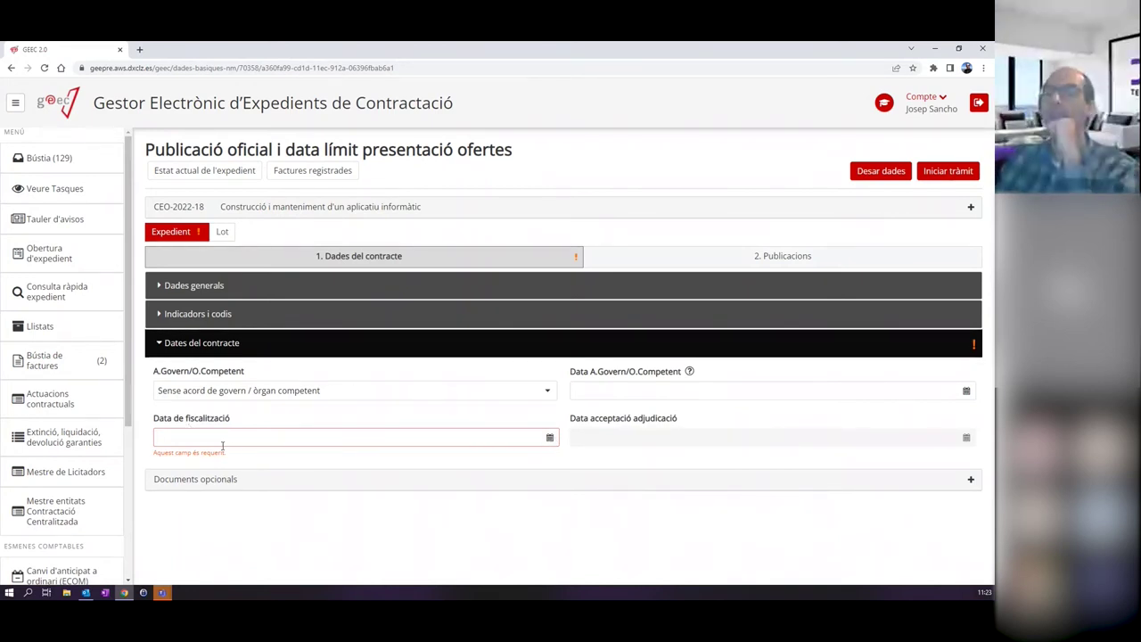
{"action": "left_click", "coordinate": [549, 436]}
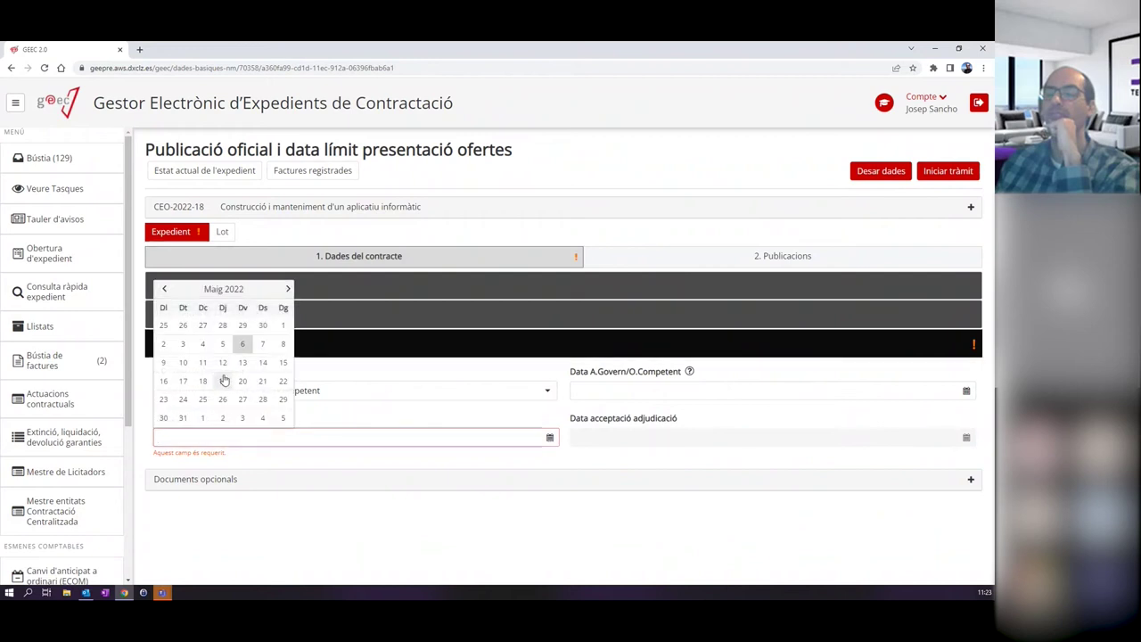
{"action": "left_click", "coordinate": [242, 344]}
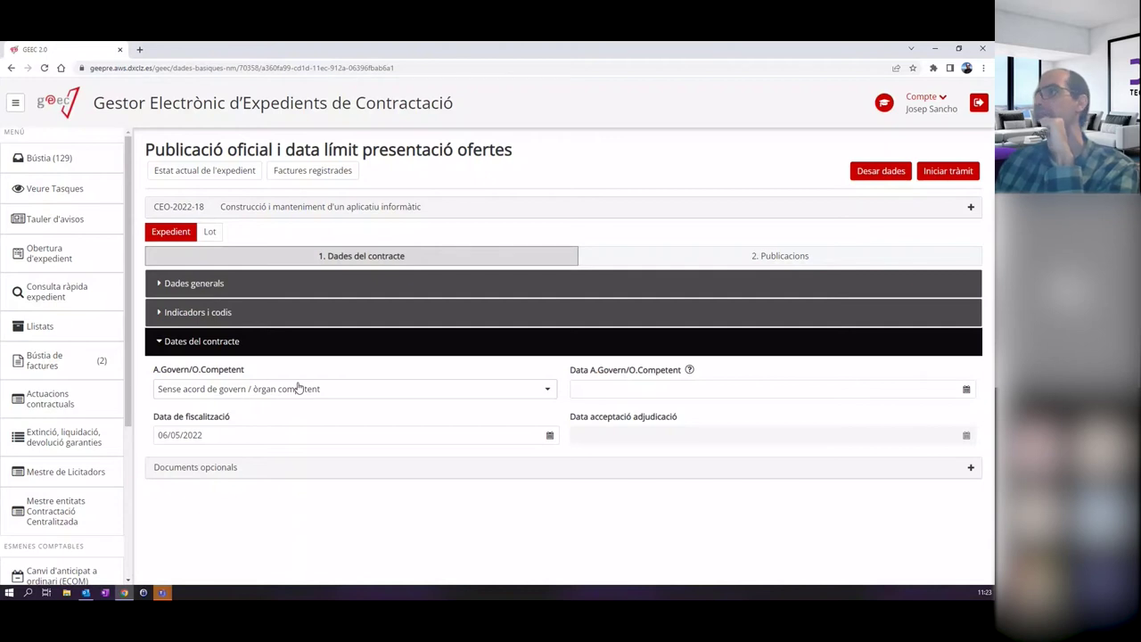
{"action": "left_click", "coordinate": [956, 172]}
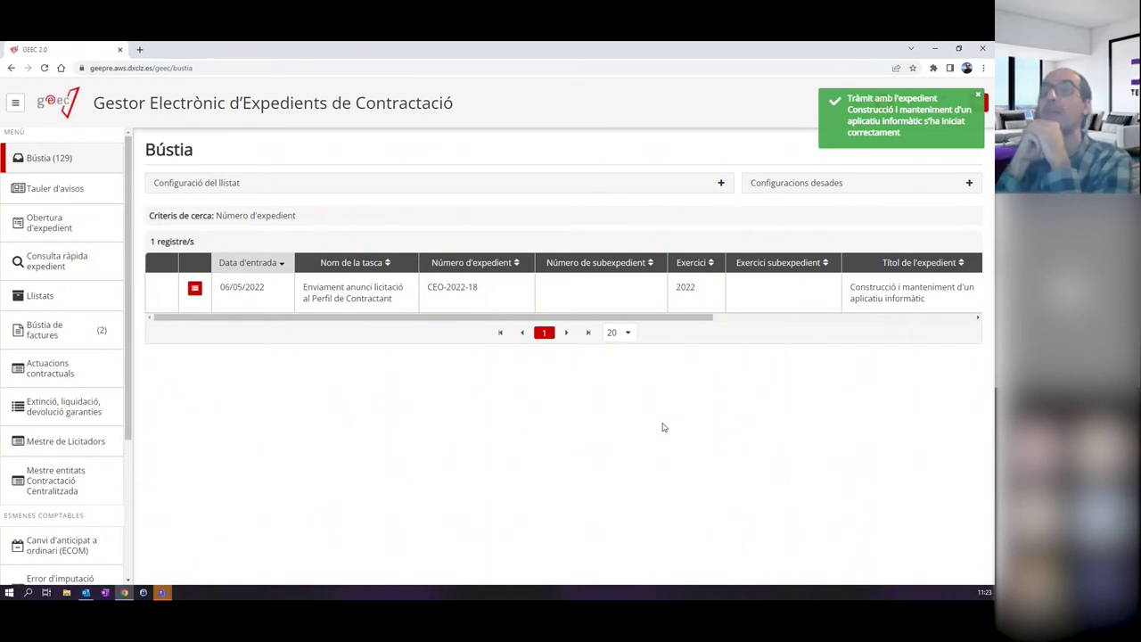
Open the Enviament anunci licitació al Perfil de Contractant task for CEO-2022-18 from the inbox.
{"action": "left_click", "coordinate": [364, 300]}
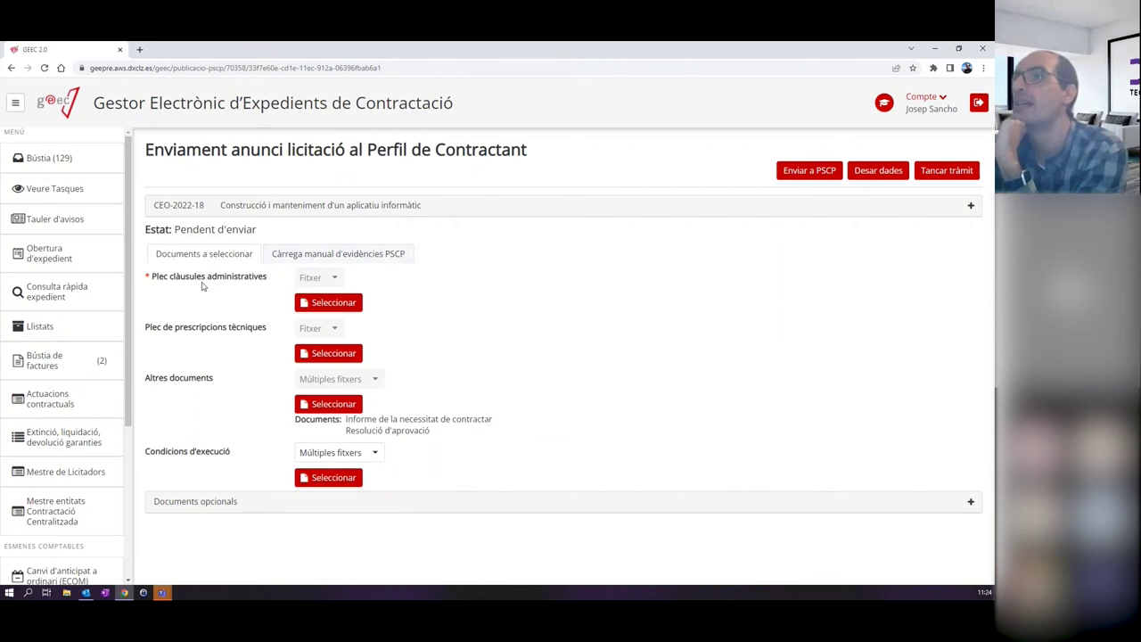
Select PC03 - Plec (tipus/no tipus) - No tipus as the Plec clàusules administratives document.
{"action": "left_click", "coordinate": [328, 302]}
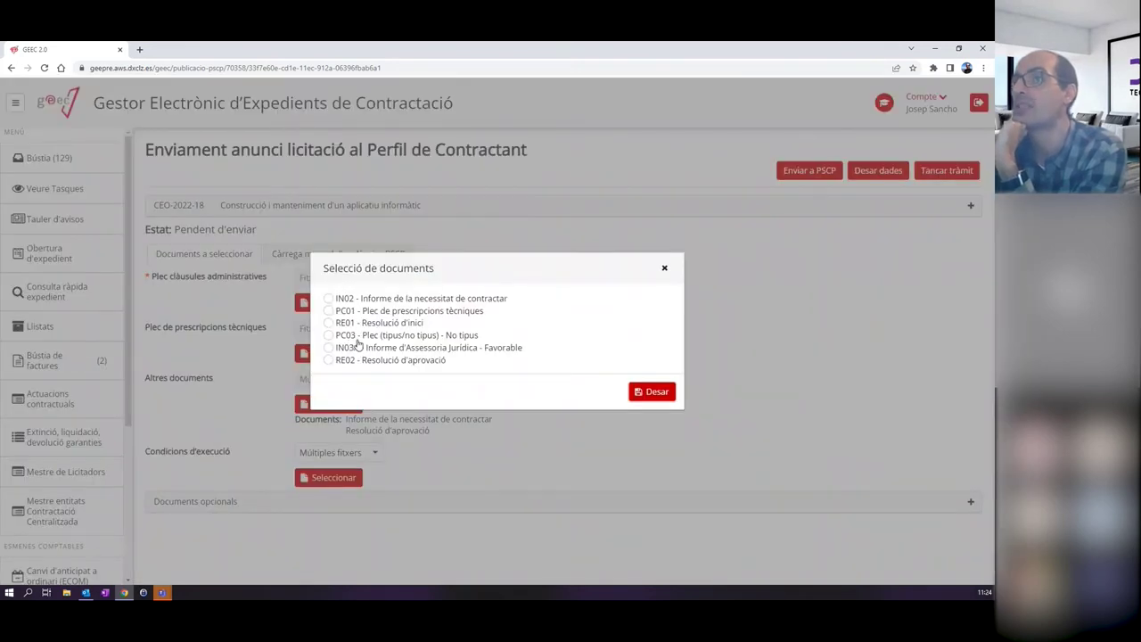
{"action": "left_click", "coordinate": [329, 336]}
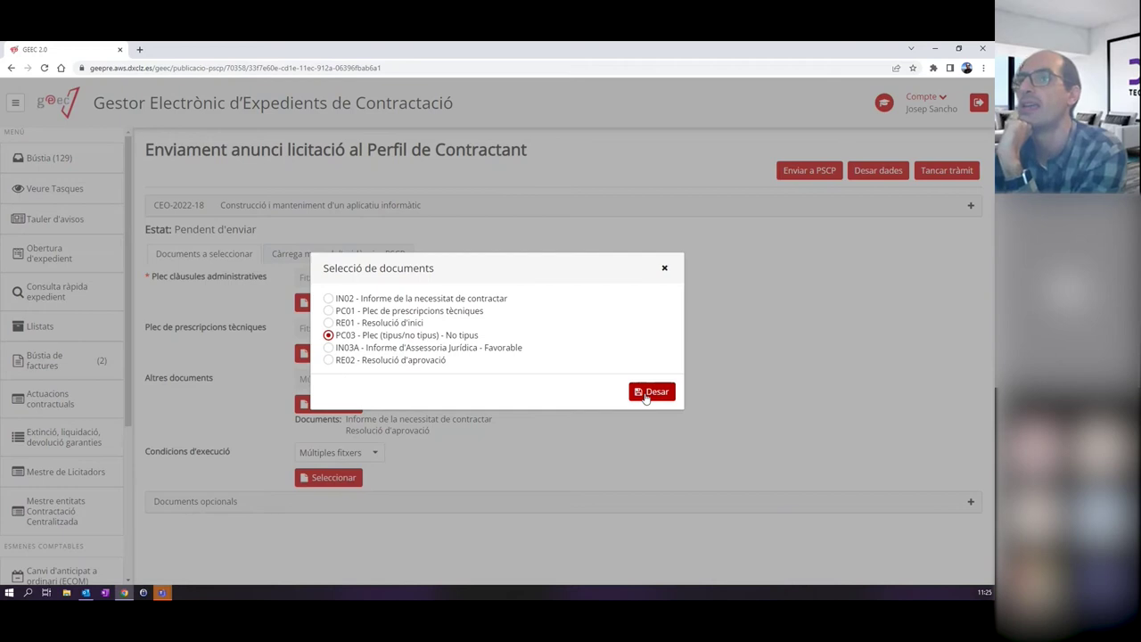
{"action": "left_click", "coordinate": [648, 393]}
{"action": "left_click_drag", "start_coordinate": [295, 318], "coordinate": [460, 319]}
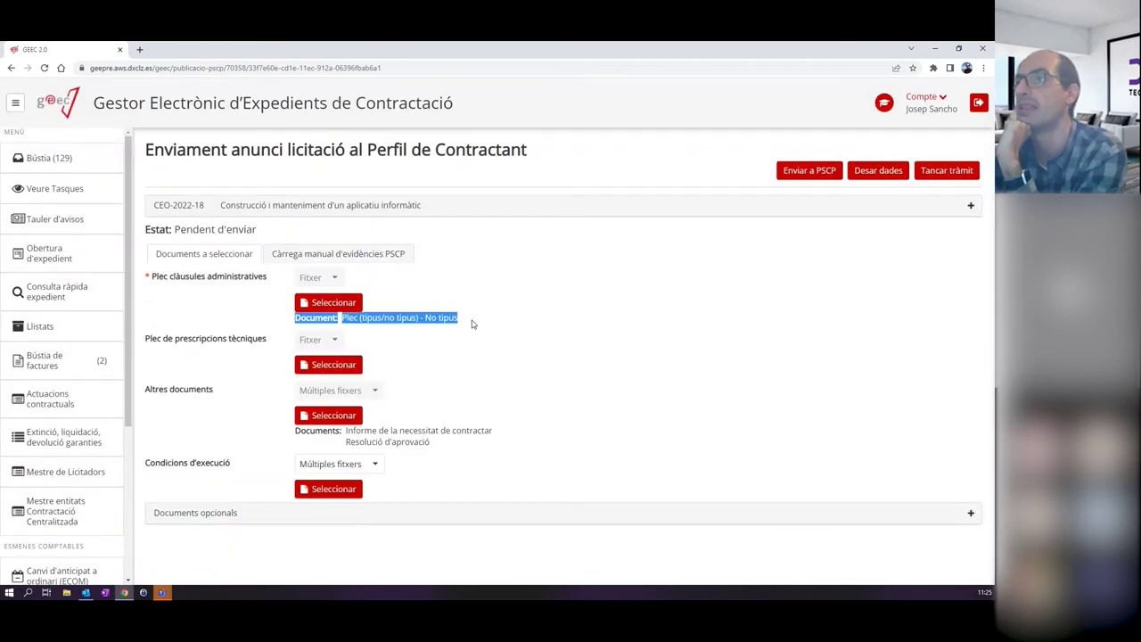
{"action": "left_click", "coordinate": [525, 316]}
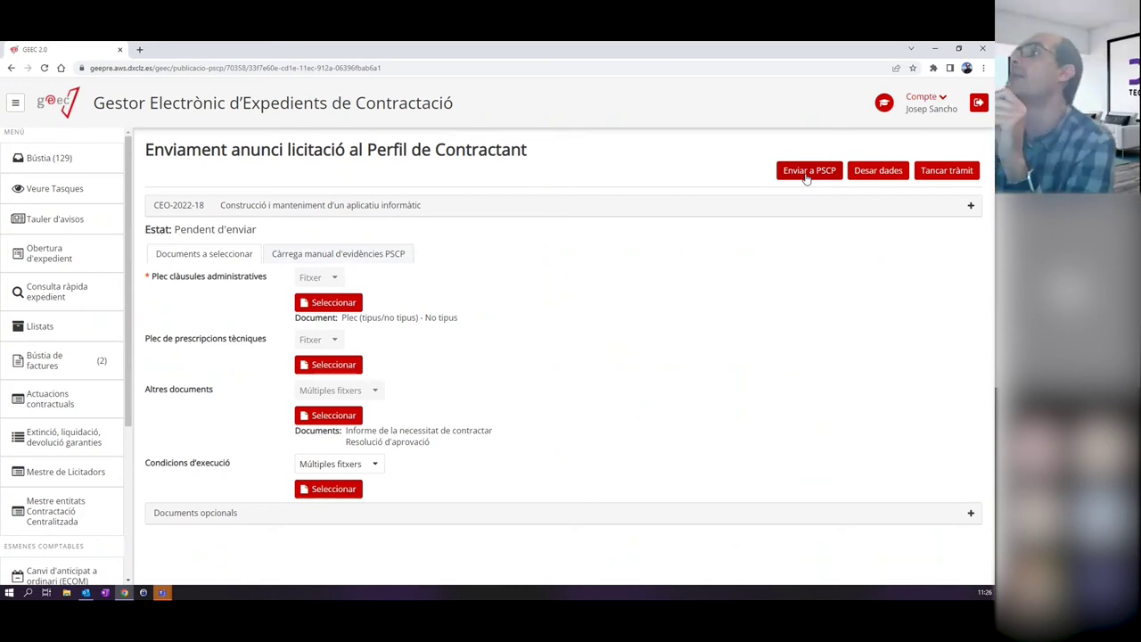
Send the announcement documents to PSCP so the task status becomes Enviat.
{"action": "left_click", "coordinate": [807, 176]}
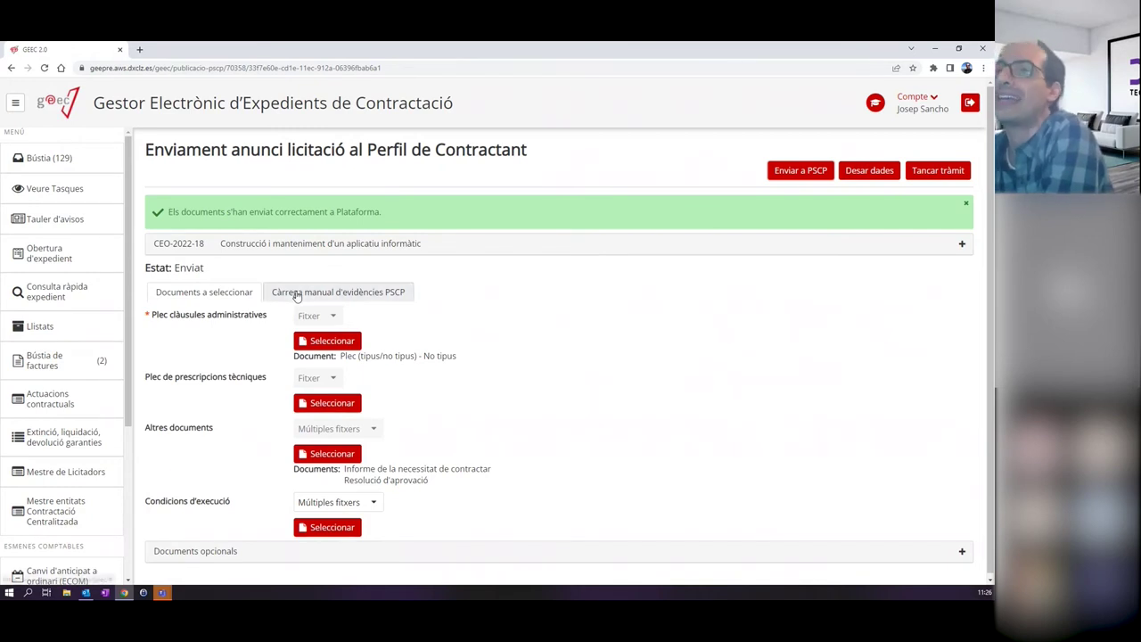
{"action": "left_click", "coordinate": [342, 297]}
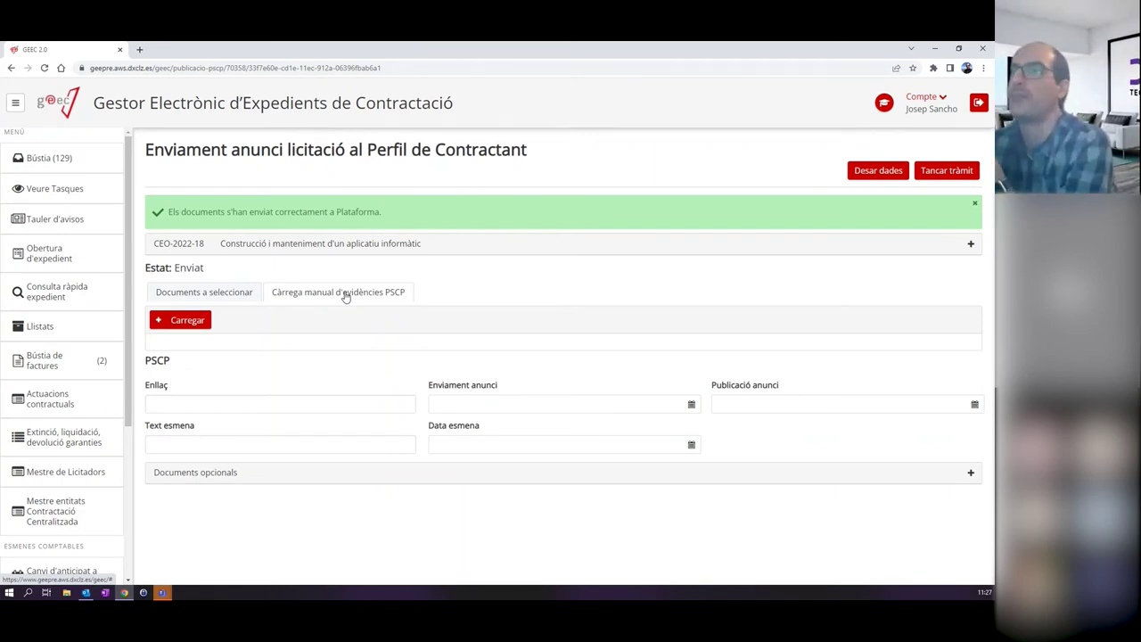
Upload Evidències PSCP.zip as the manual PSCP evidence for the announcement.
{"action": "left_click", "coordinate": [190, 323]}
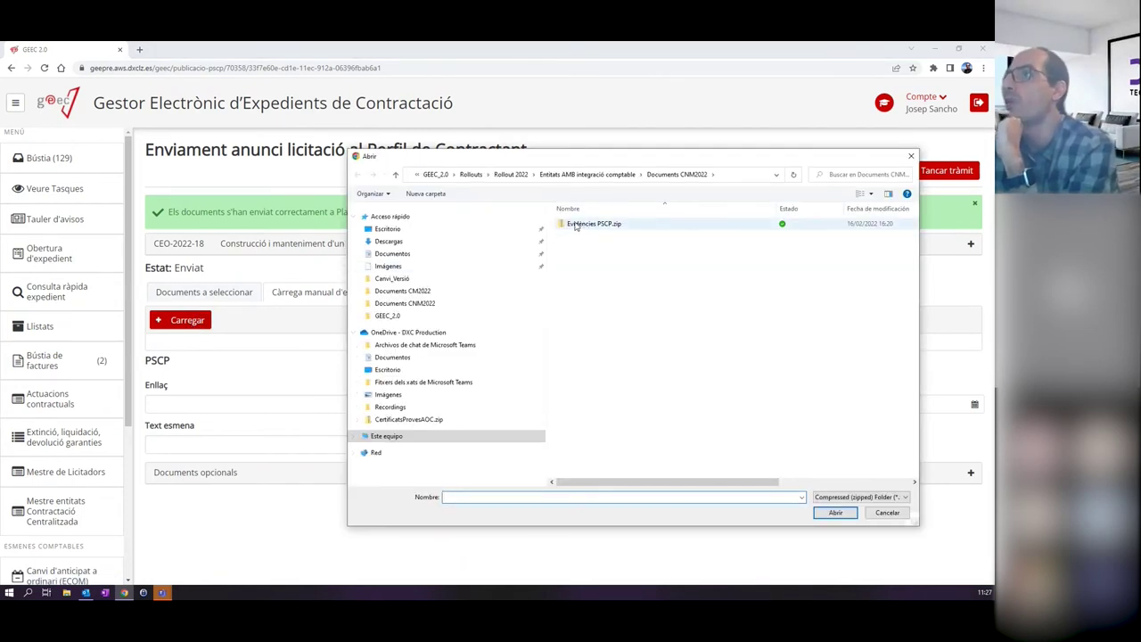
{"action": "left_click", "coordinate": [604, 225]}
{"action": "double_click", "coordinate": [604, 225]}
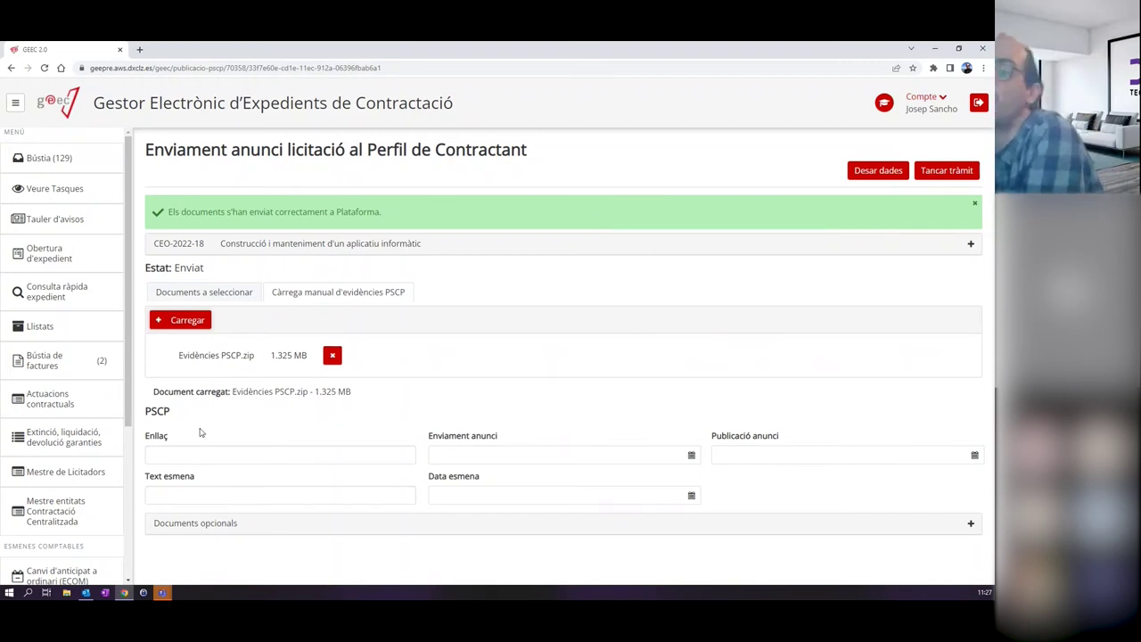
{"action": "left_click", "coordinate": [211, 456]}
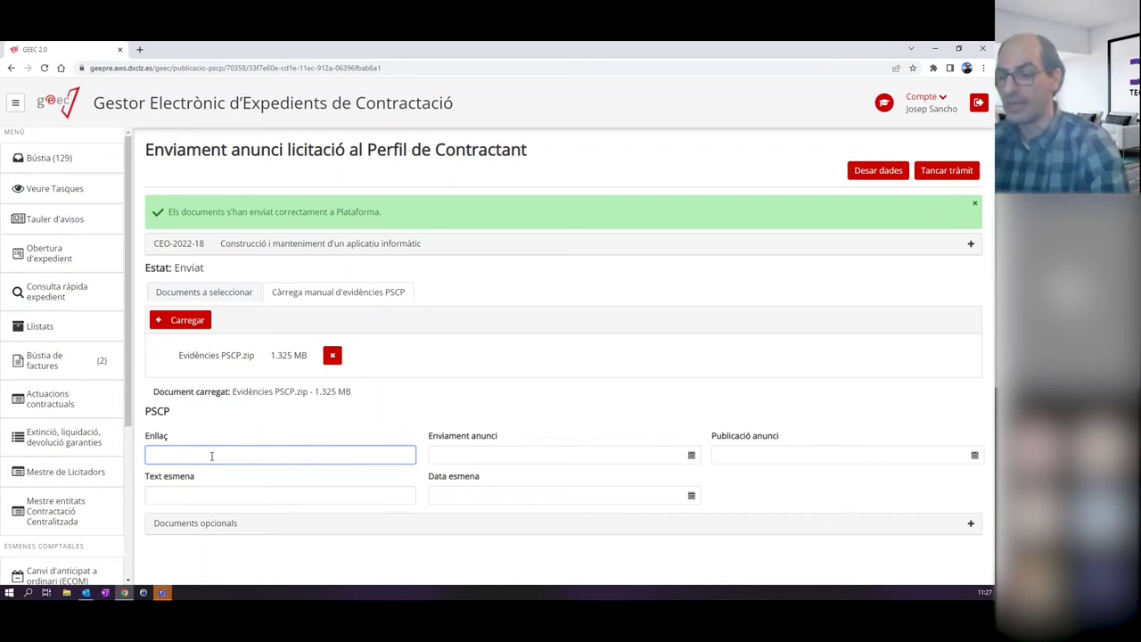
{"action": "type", "text": "h"}
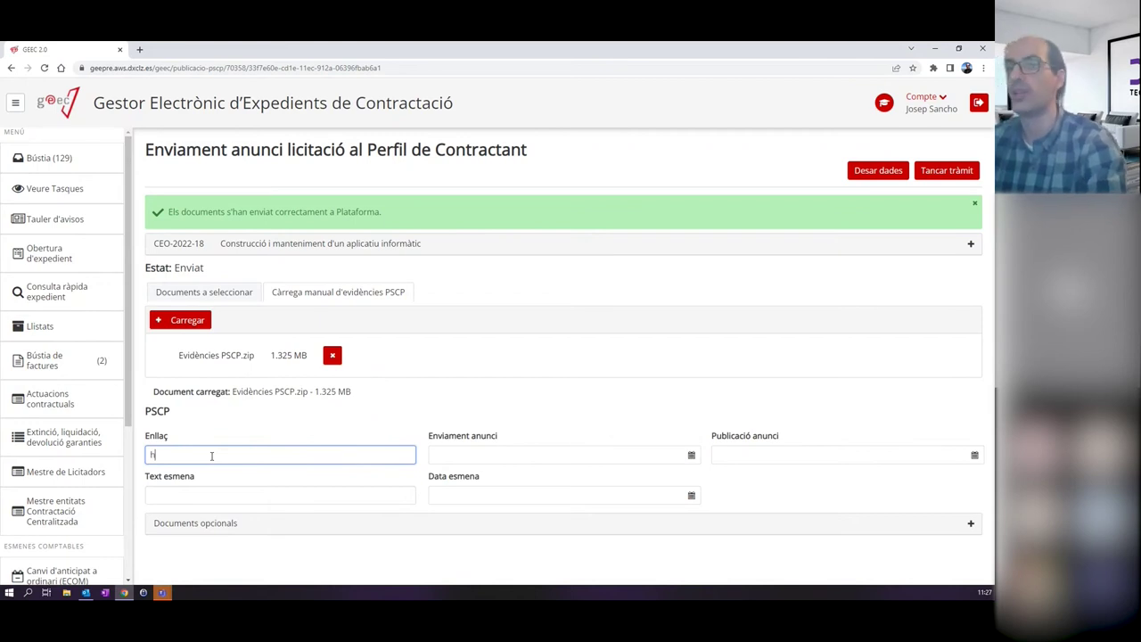
{"action": "type", "text": "ttp://pscp.cat/342342343525"}
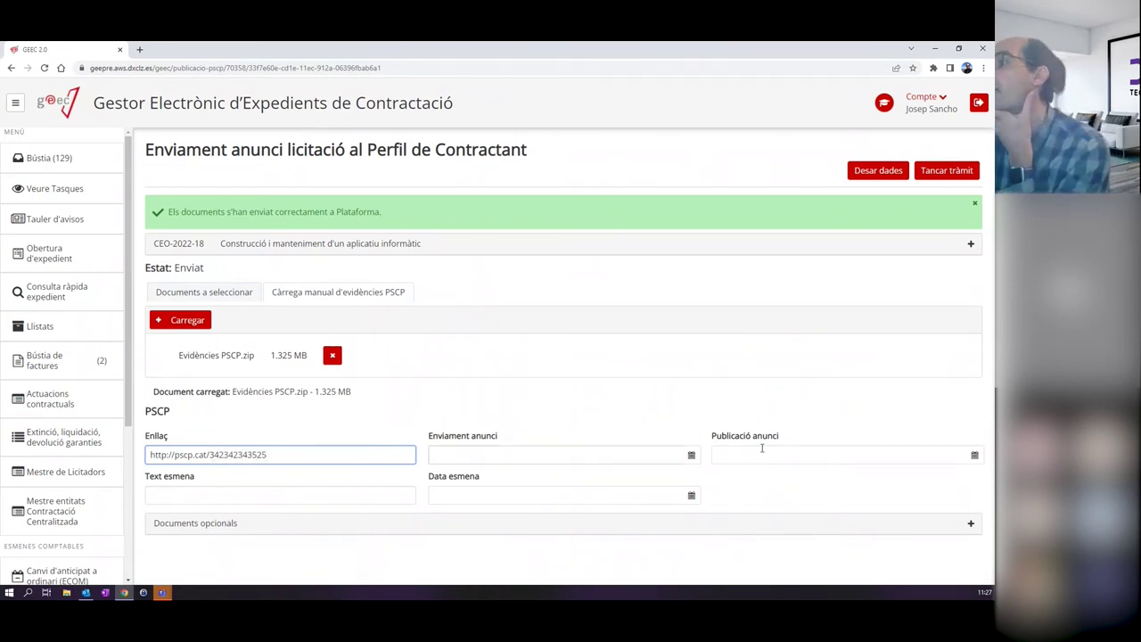
{"action": "left_click", "coordinate": [852, 456]}
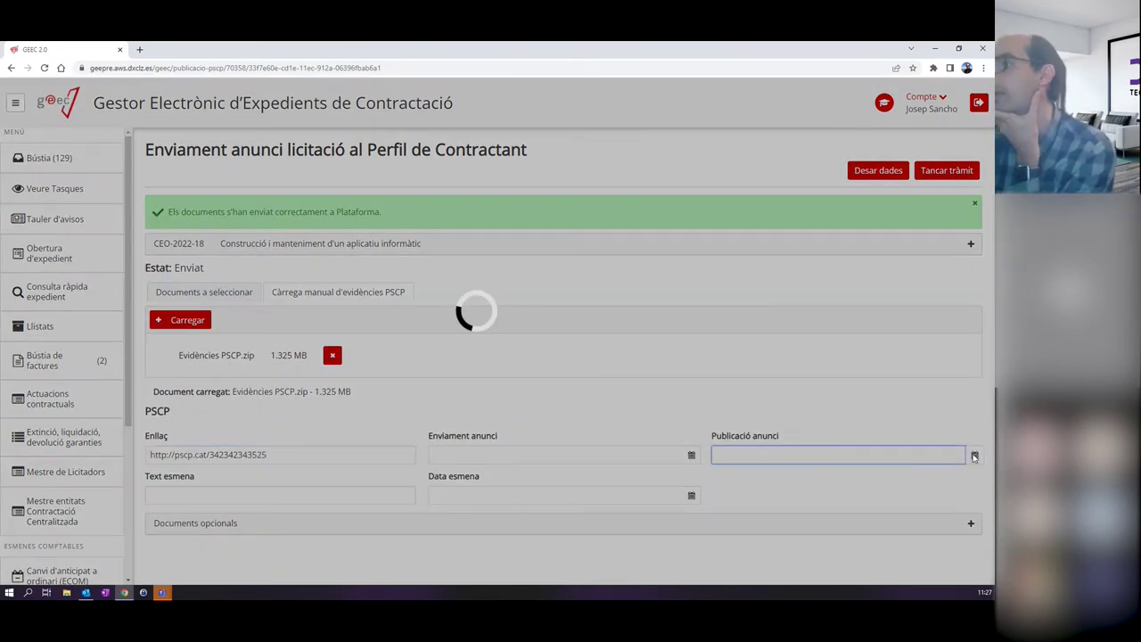
{"action": "left_click", "coordinate": [975, 455]}
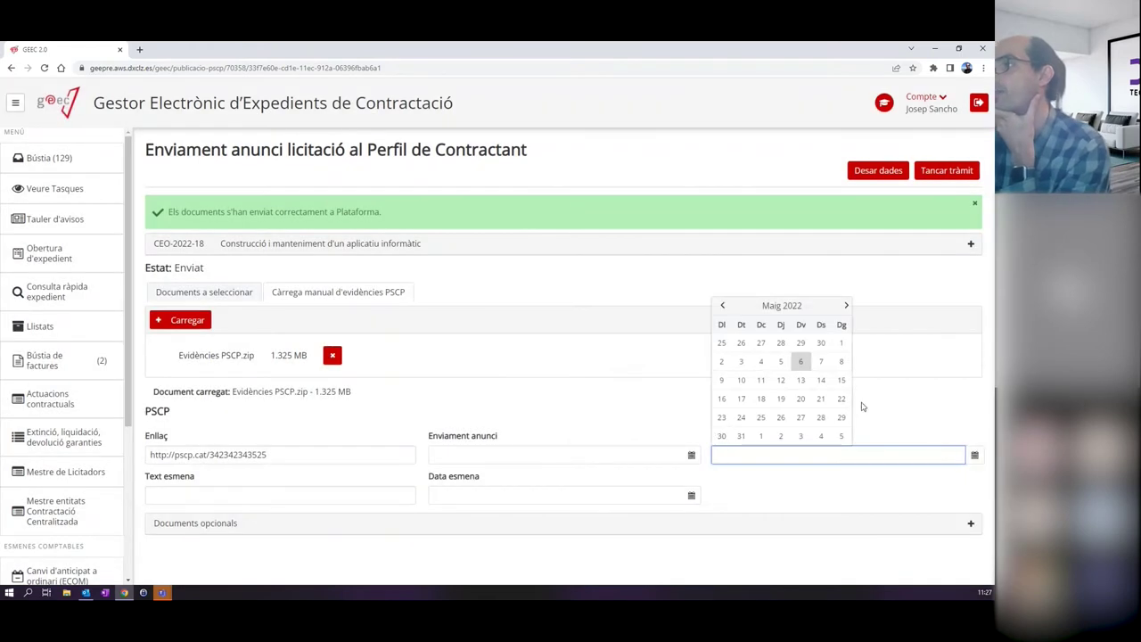
{"action": "left_click", "coordinate": [801, 362]}
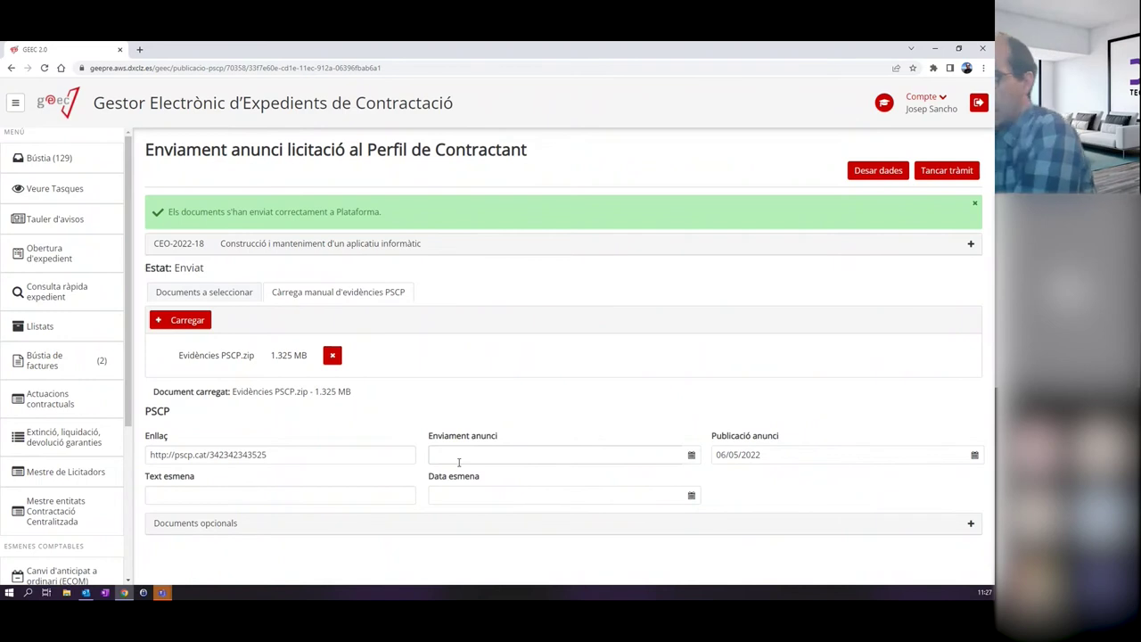
{"action": "left_click", "coordinate": [223, 497]}
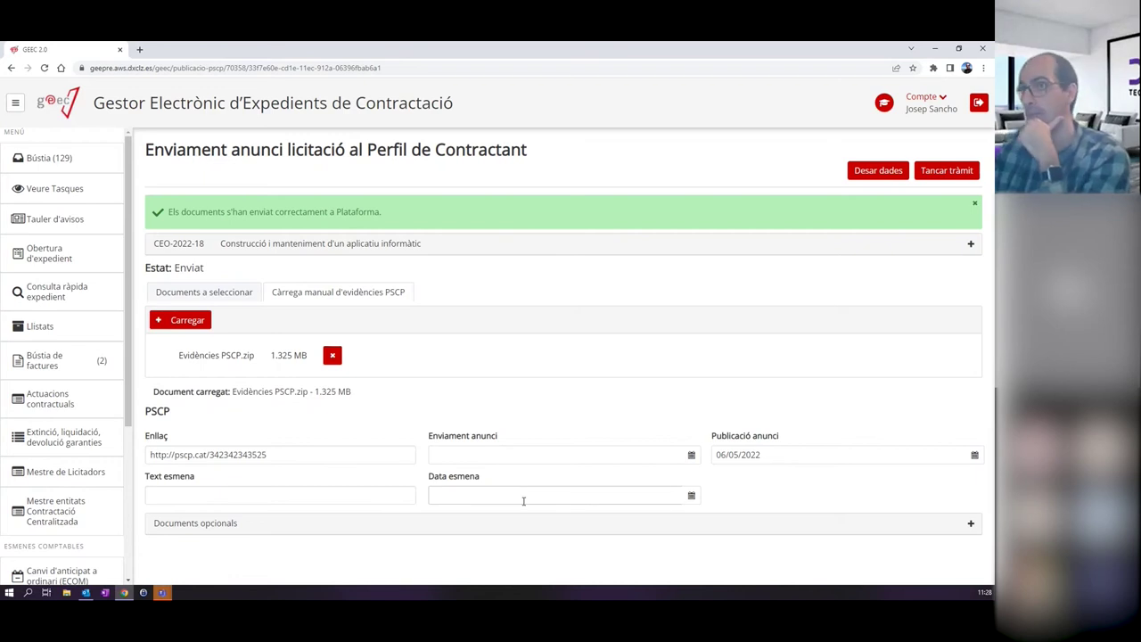
{"action": "left_click", "coordinate": [878, 170]}
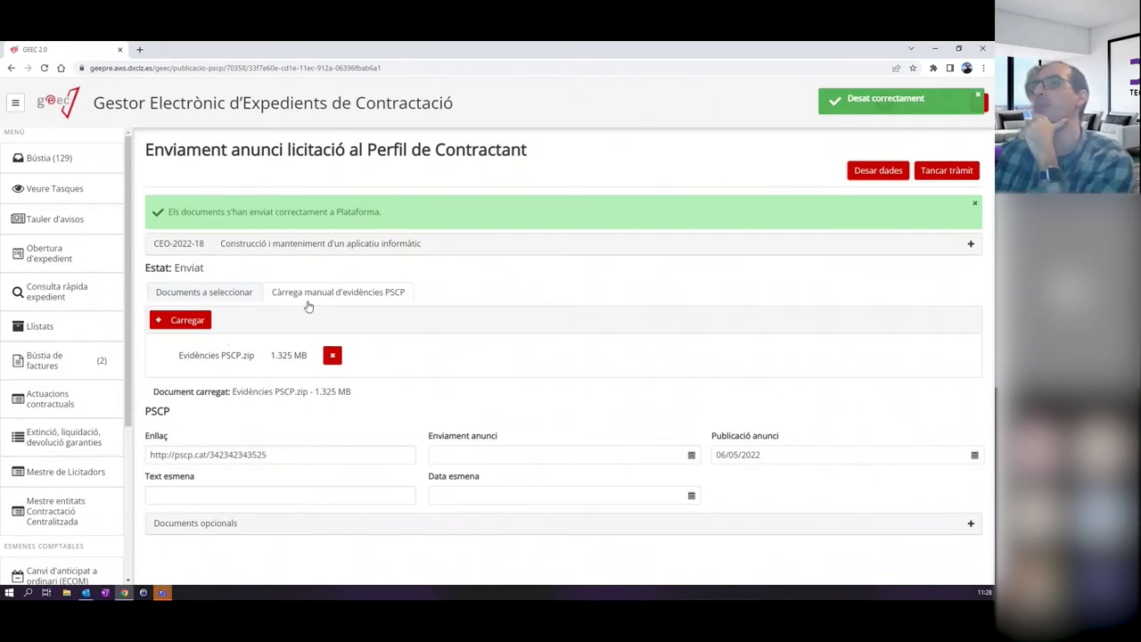
{"action": "left_click", "coordinate": [950, 174]}
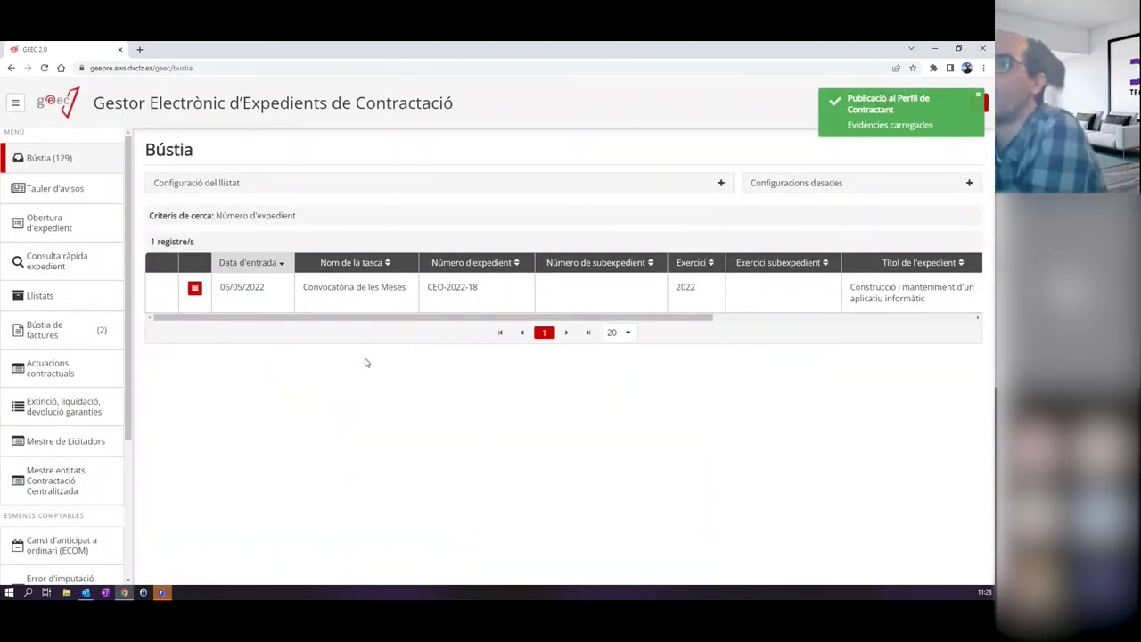
Open CEO-2022-18's Convocatòria de les Meses task and begin adding a board member.
{"action": "left_click", "coordinate": [345, 291]}
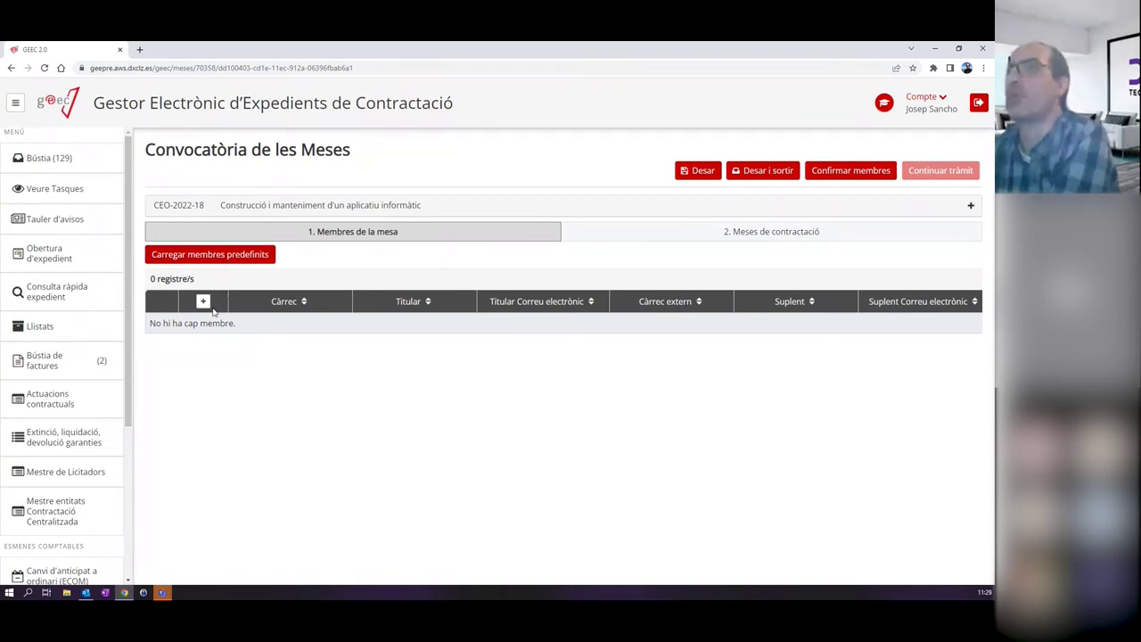
{"action": "left_click", "coordinate": [204, 302]}
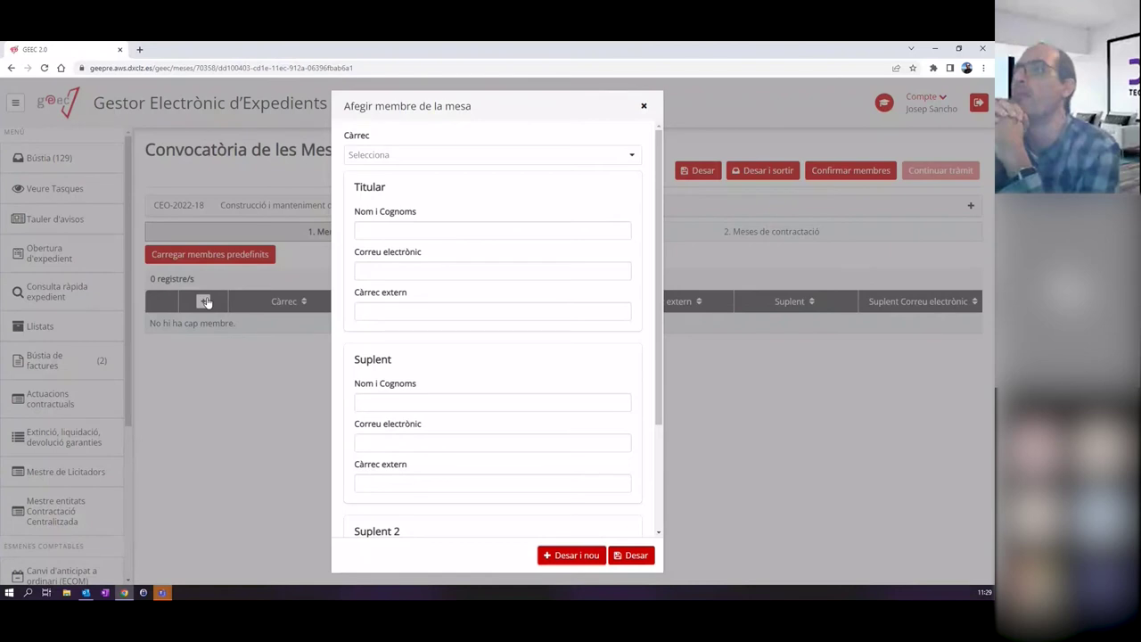
Add a President/a member, picking the titular and suplent from the name suggestions, and save.
{"action": "left_click", "coordinate": [632, 157]}
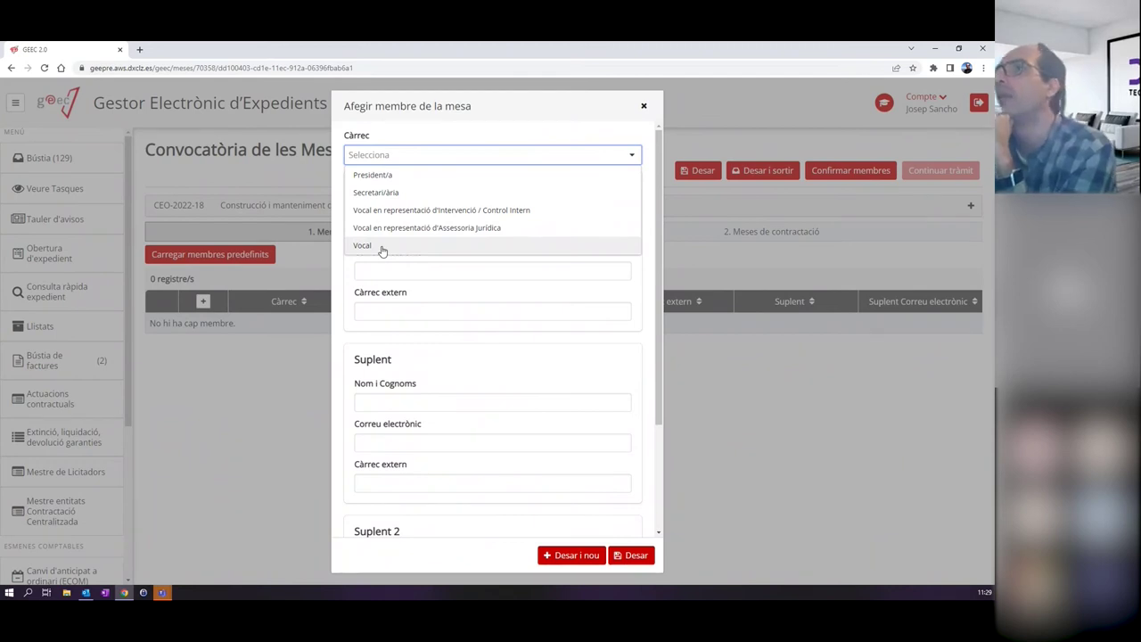
{"action": "left_click", "coordinate": [379, 176]}
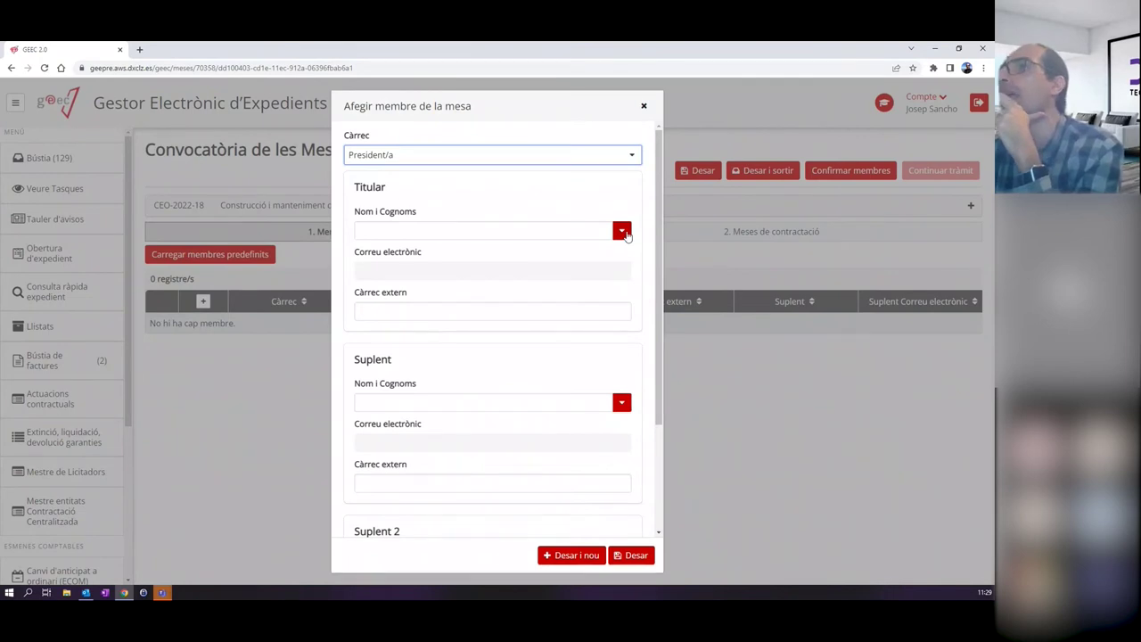
{"action": "left_click", "coordinate": [622, 231]}
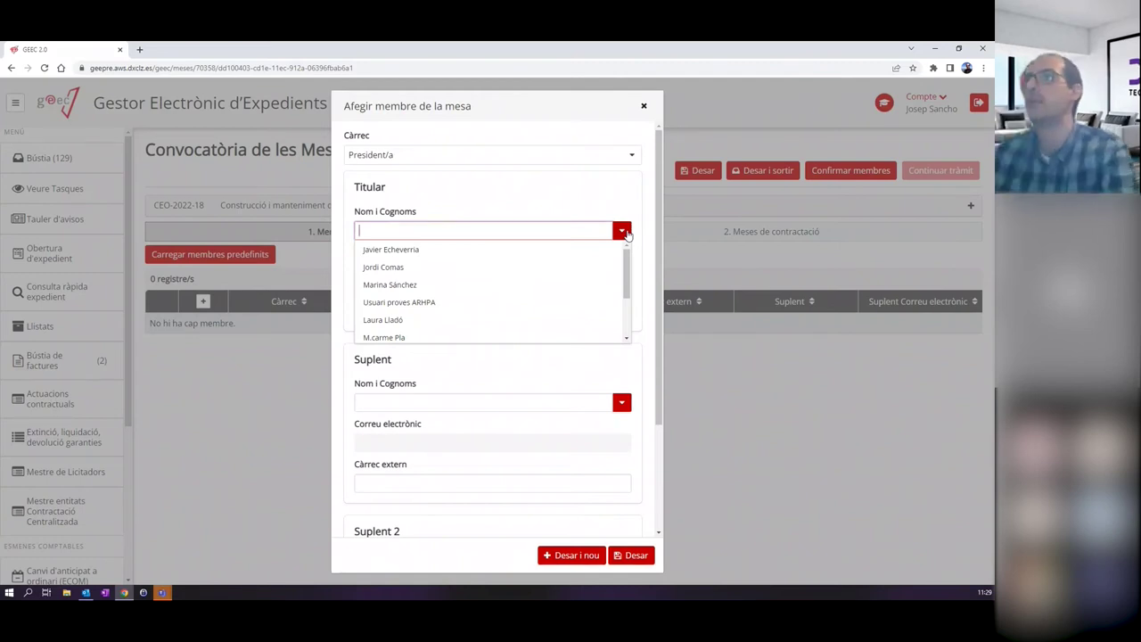
{"action": "type", "text": "Joa"}
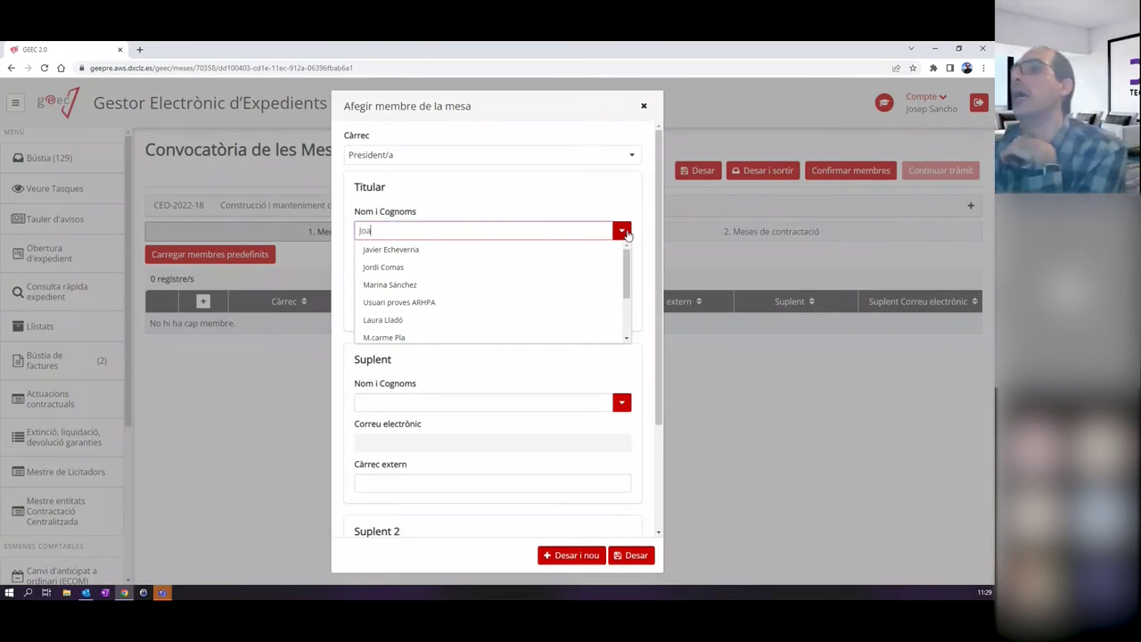
{"action": "key", "text": "Return"}
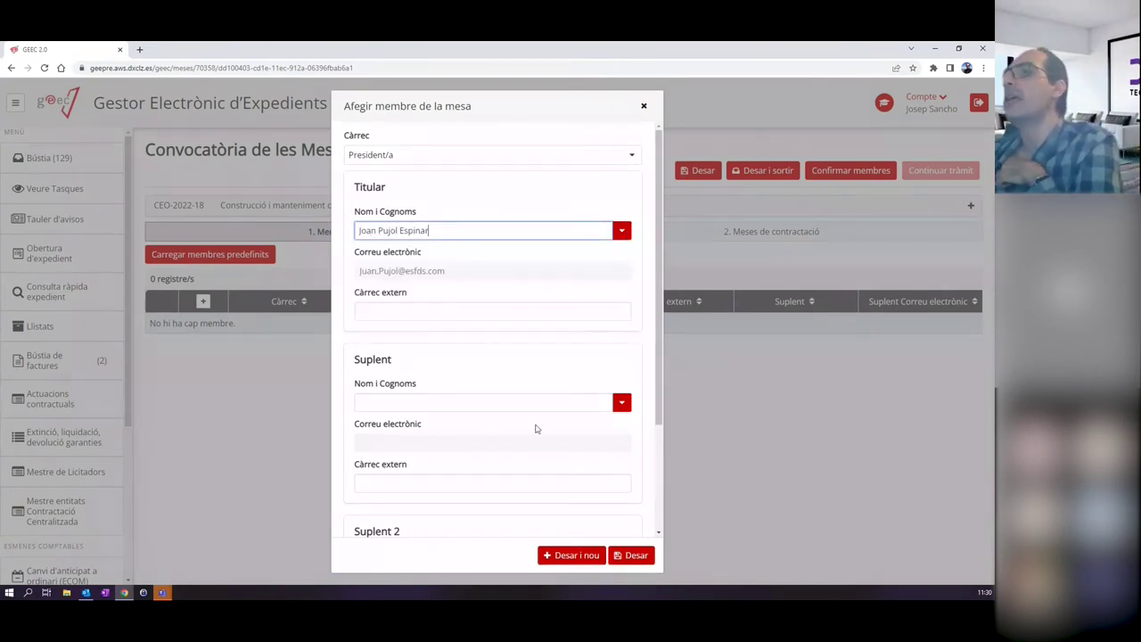
{"action": "scroll", "coordinate": [418, 362], "scroll_direction": "down", "scroll_amount": 2}
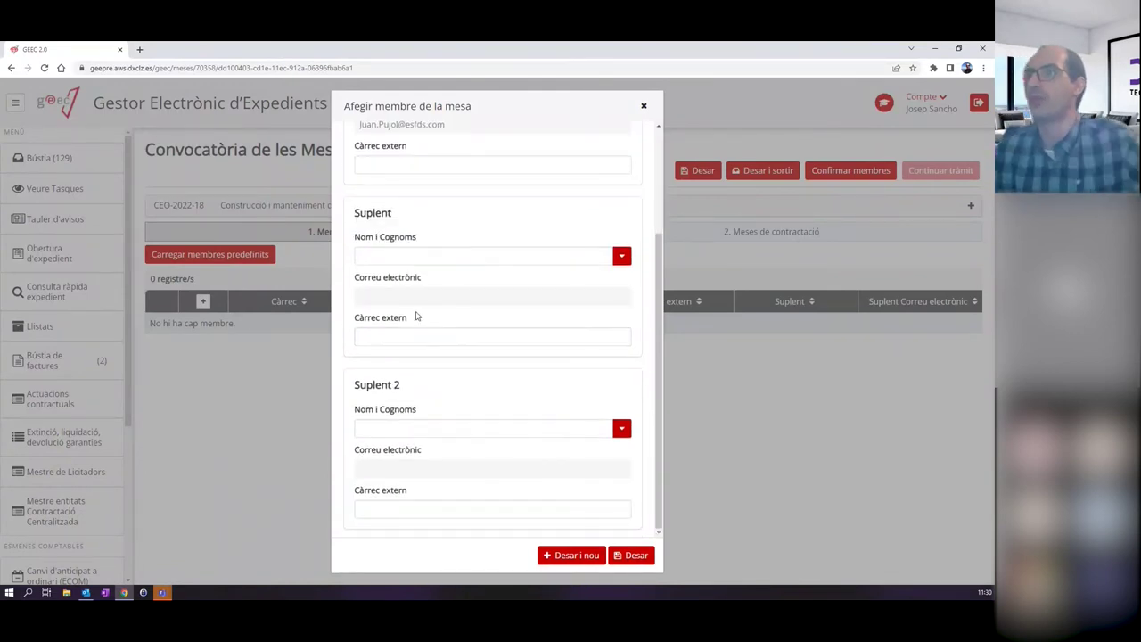
{"action": "scroll", "coordinate": [420, 318], "scroll_direction": "up", "scroll_amount": 2}
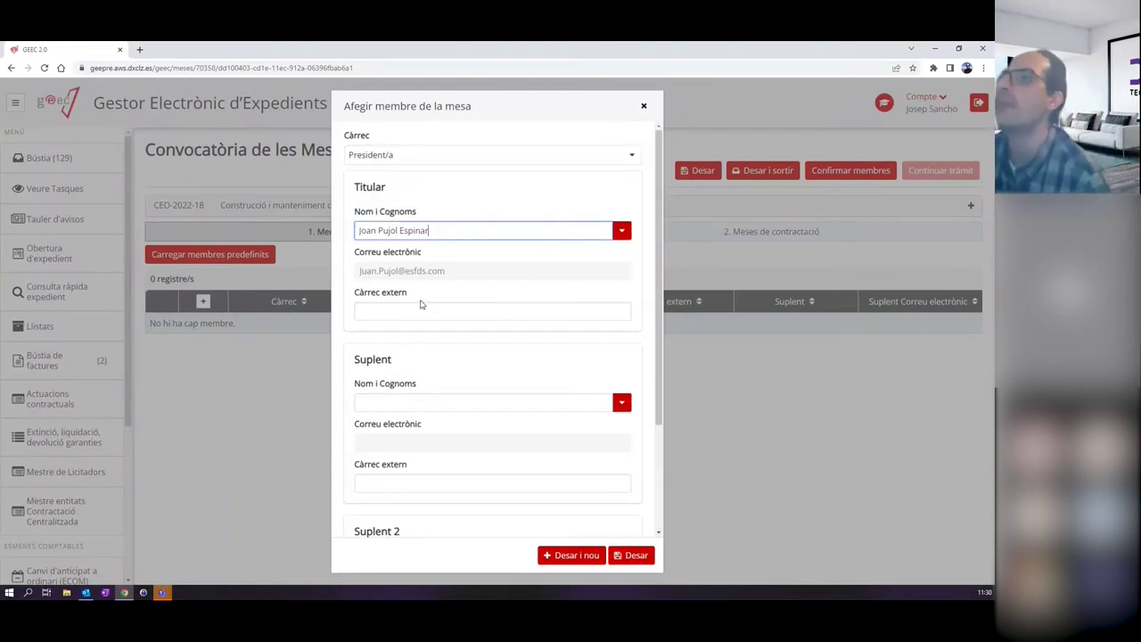
{"action": "left_click", "coordinate": [523, 399]}
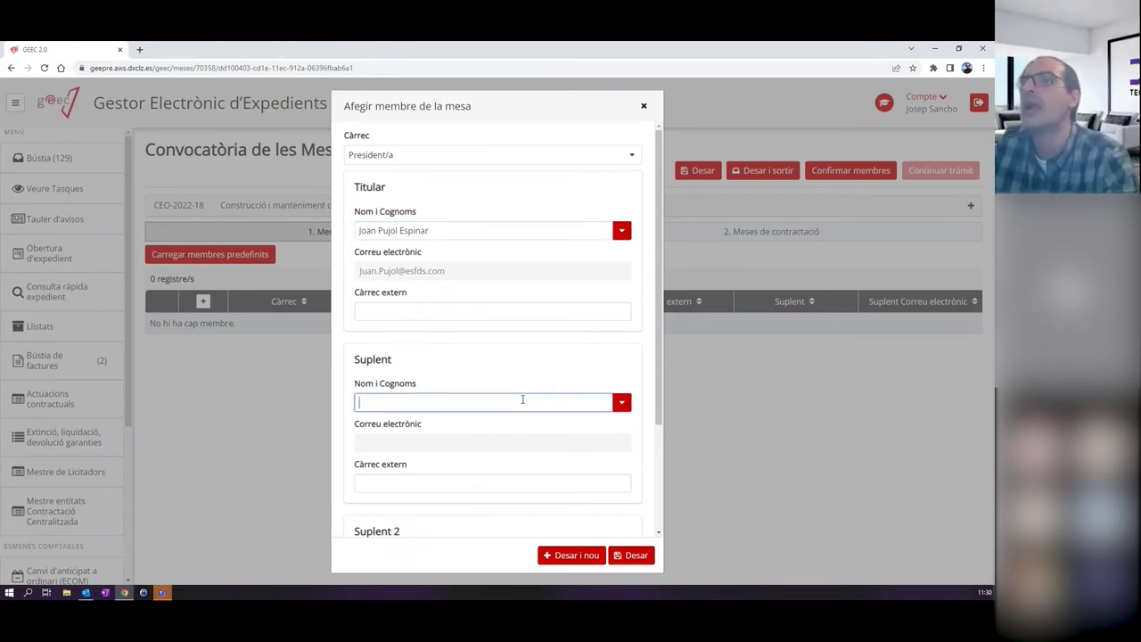
{"action": "type", "text": "Maria"}
{"action": "left_click", "coordinate": [405, 437]}
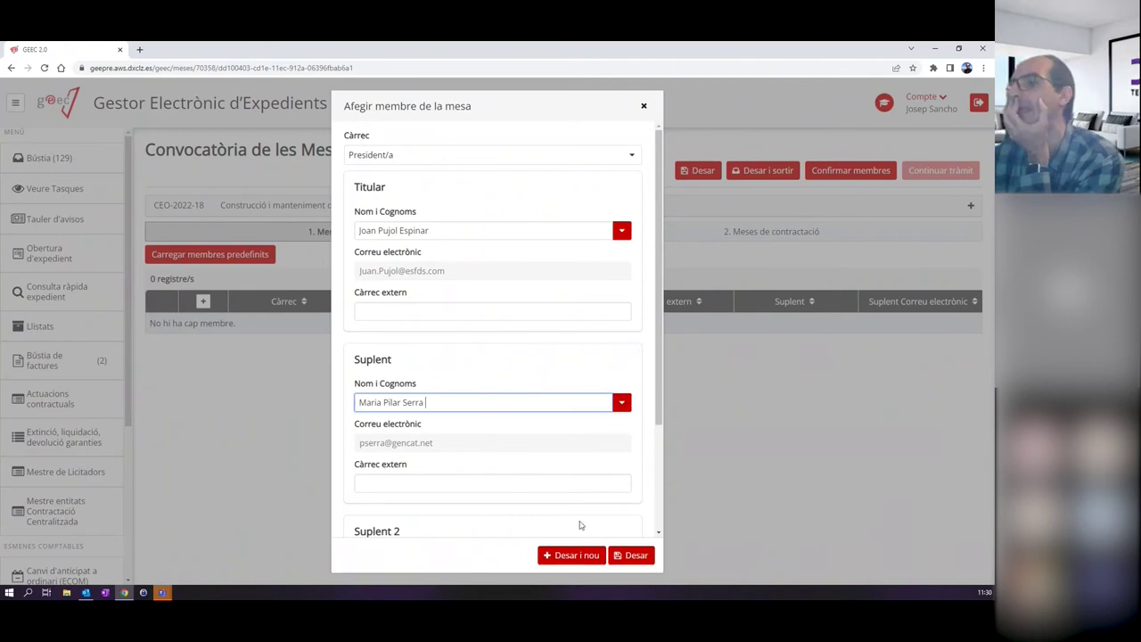
{"action": "left_click", "coordinate": [629, 554]}
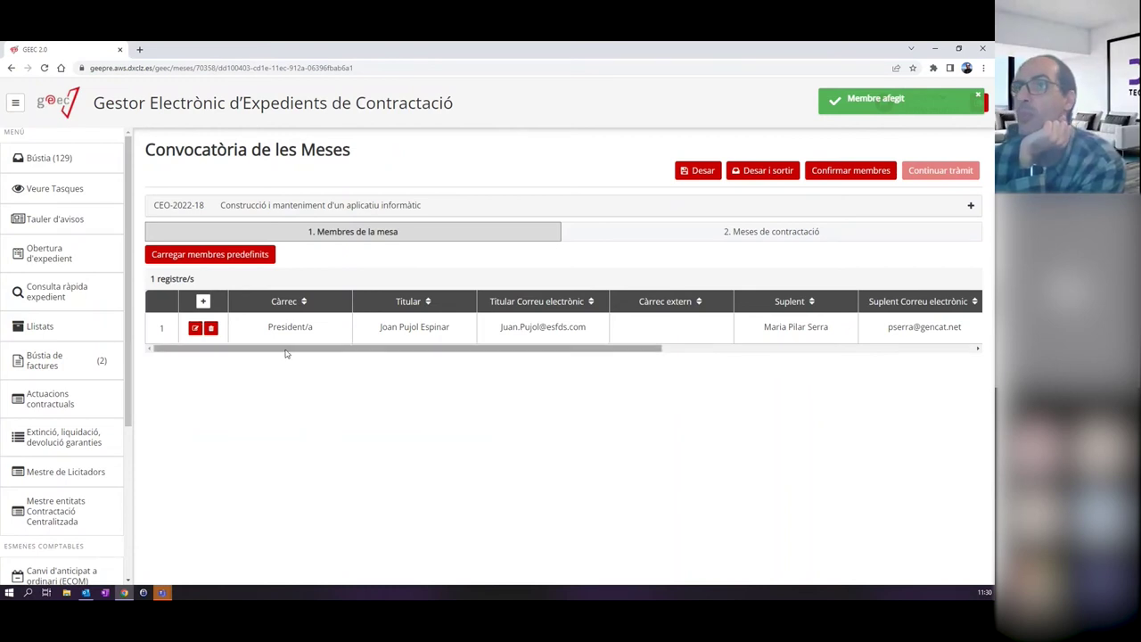
Add a Secretari/ària member with titular and suplent chosen from name suggestions, and save.
{"action": "left_click", "coordinate": [203, 301]}
{"action": "left_click", "coordinate": [618, 157]}
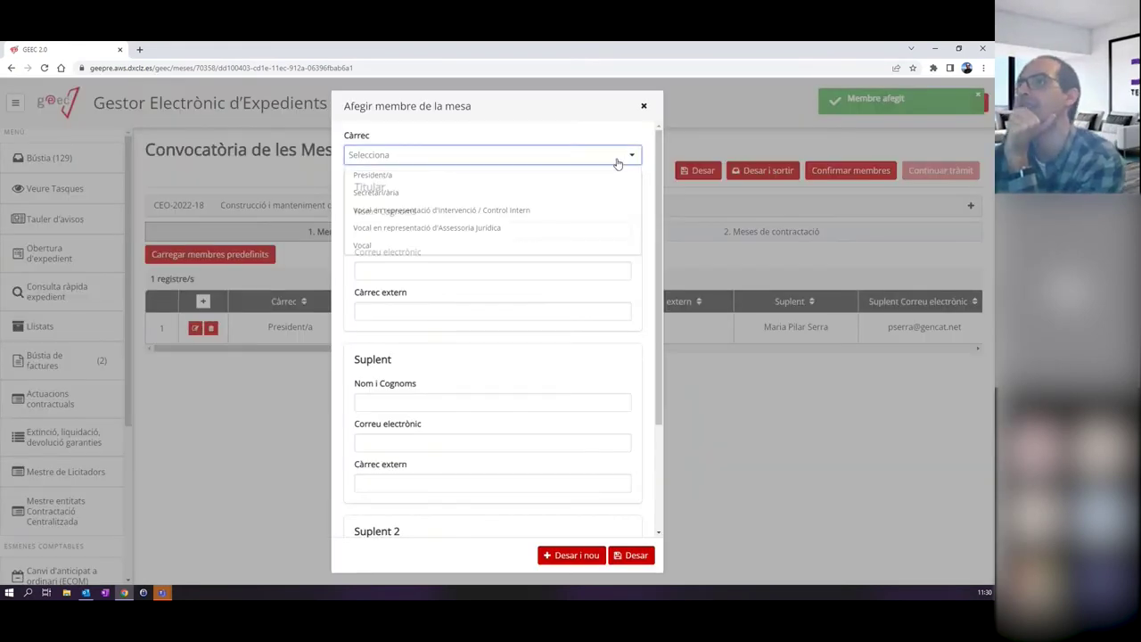
{"action": "left_click", "coordinate": [594, 192]}
{"action": "left_click", "coordinate": [564, 231]}
{"action": "type", "text": "silvia"}
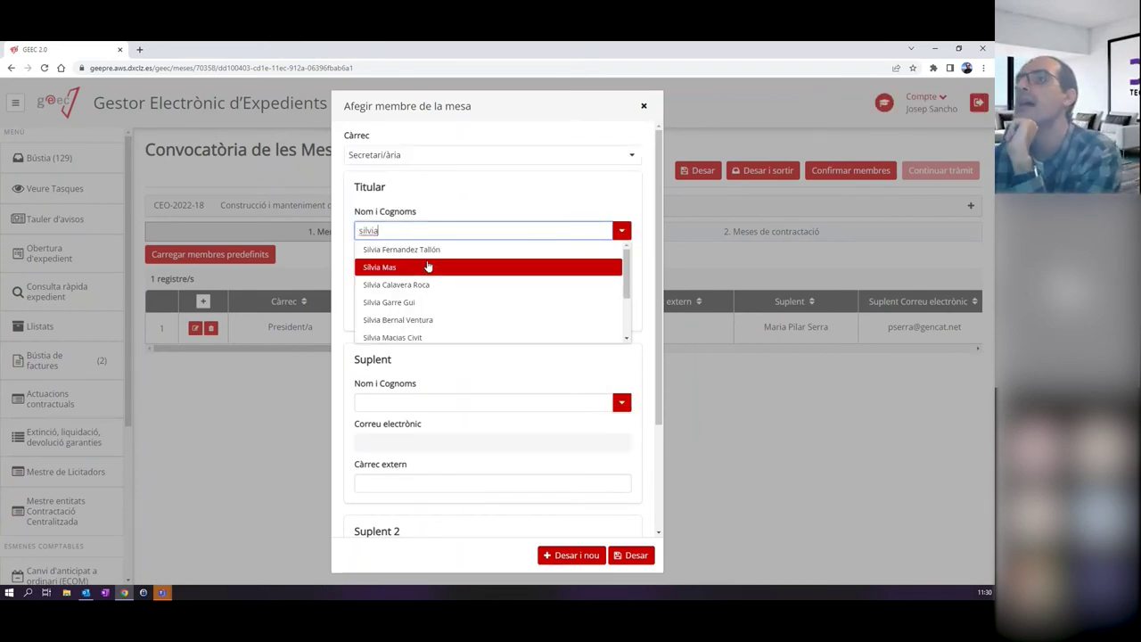
{"action": "left_click", "coordinate": [427, 267]}
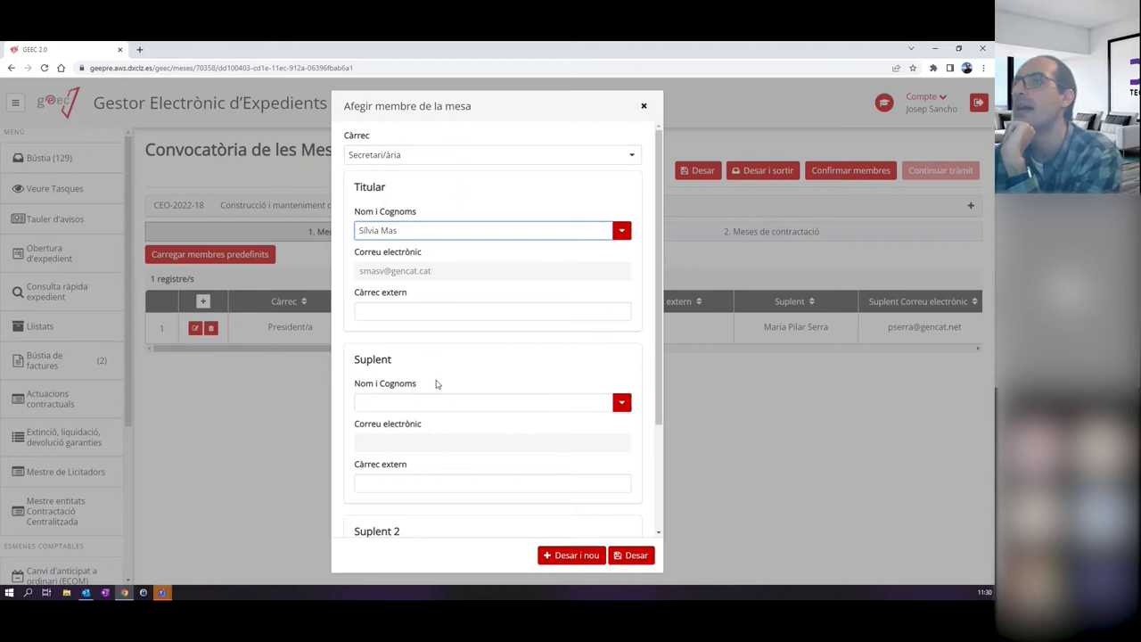
{"action": "left_click", "coordinate": [499, 403]}
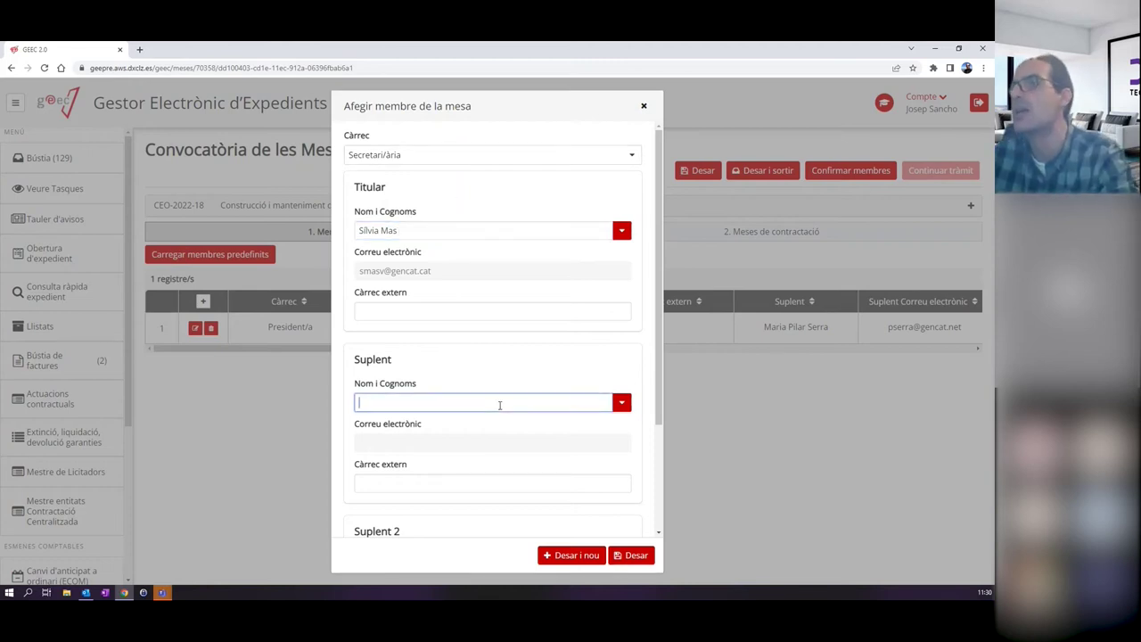
{"action": "type", "text": "joana"}
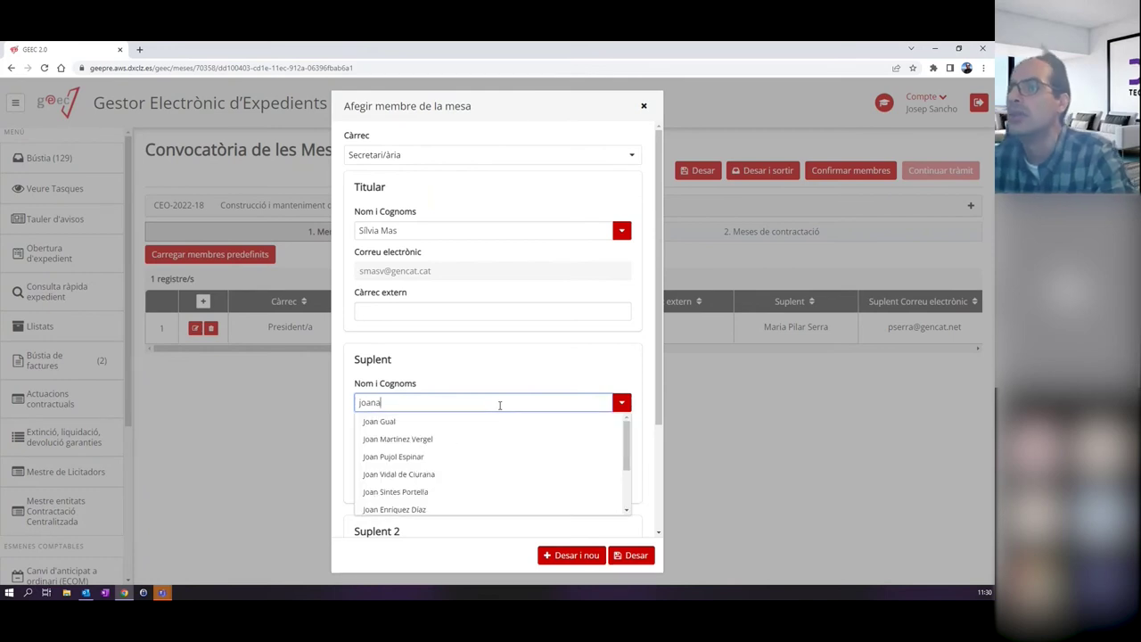
{"action": "left_click", "coordinate": [476, 421]}
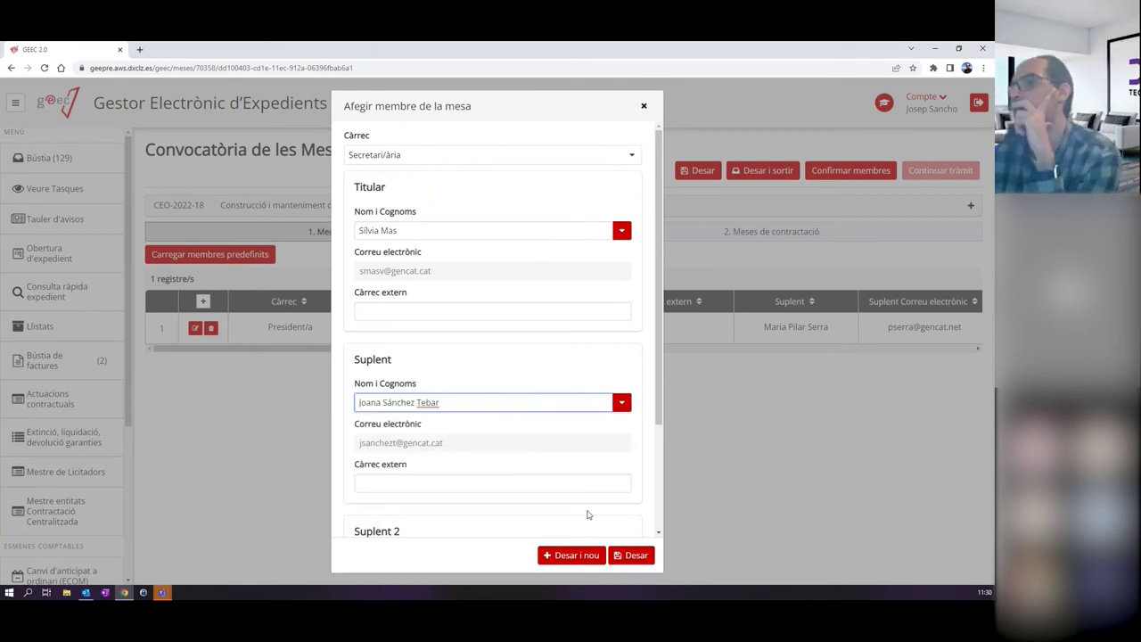
{"action": "left_click", "coordinate": [636, 555]}
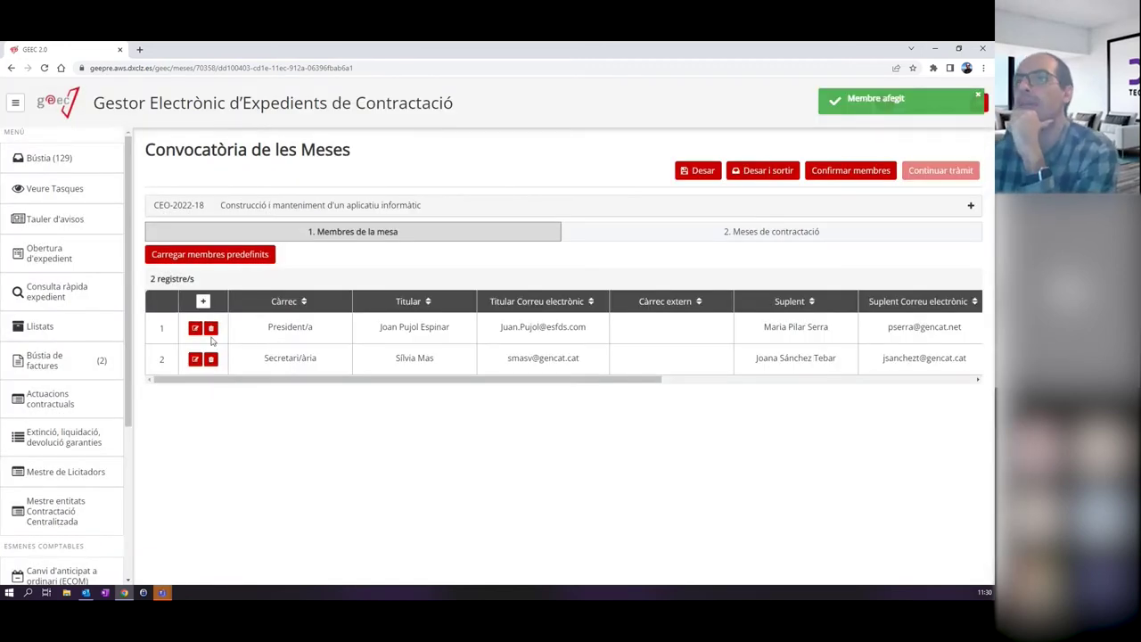
Start a new member as the Intervenció / Control Intern vocal and enter the titular's name and e-mail.
{"action": "left_click", "coordinate": [203, 302]}
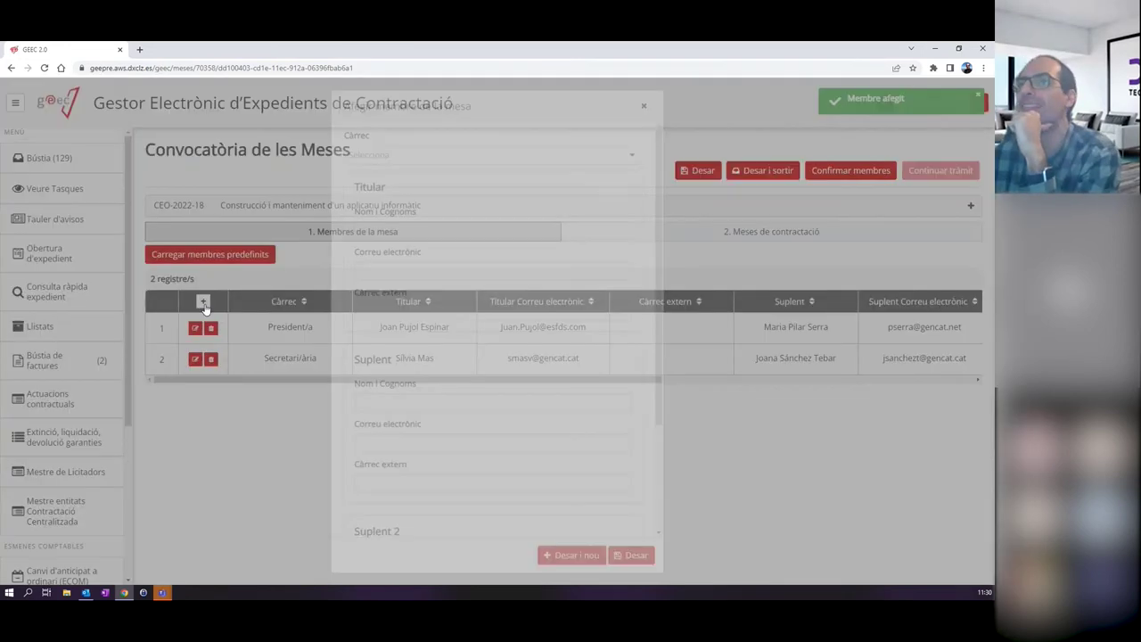
{"action": "left_click", "coordinate": [514, 155]}
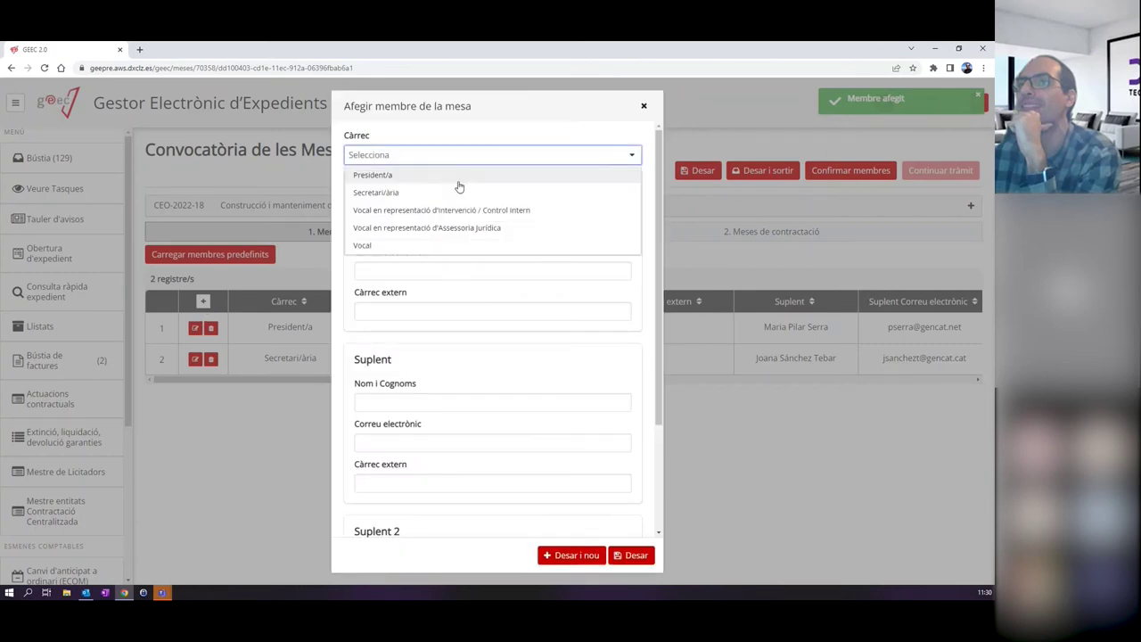
{"action": "left_click", "coordinate": [414, 211]}
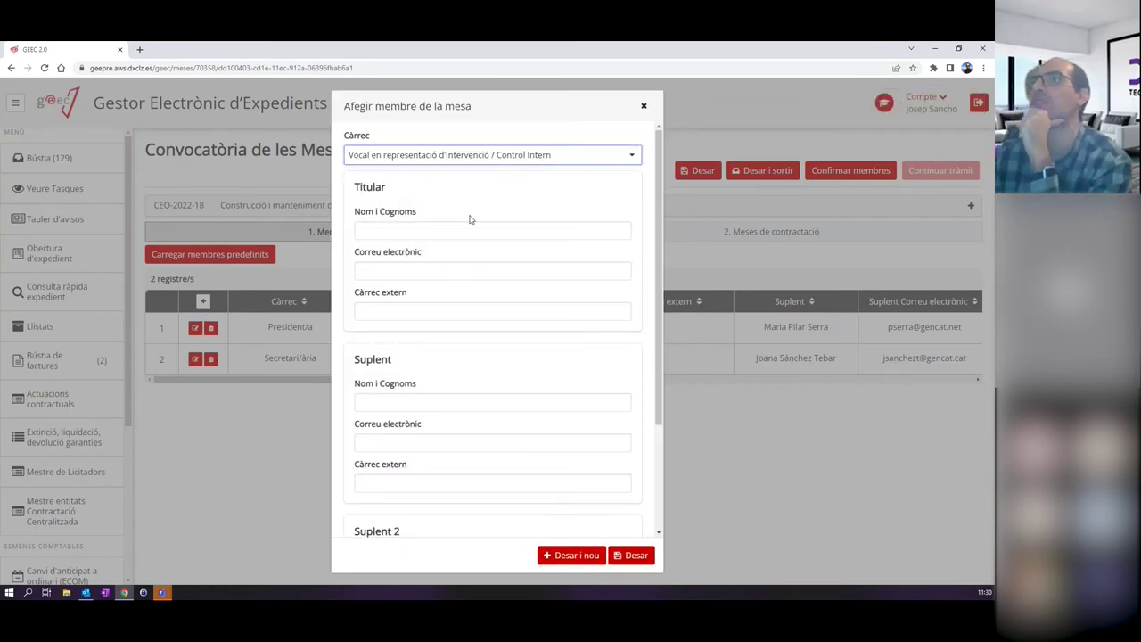
{"action": "left_click", "coordinate": [615, 231]}
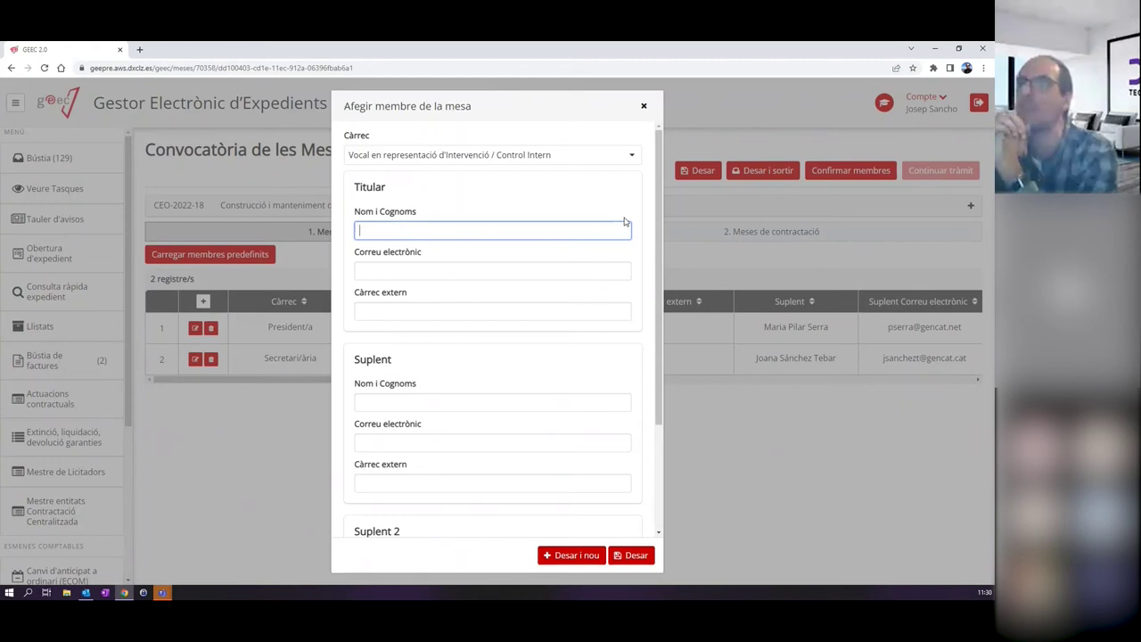
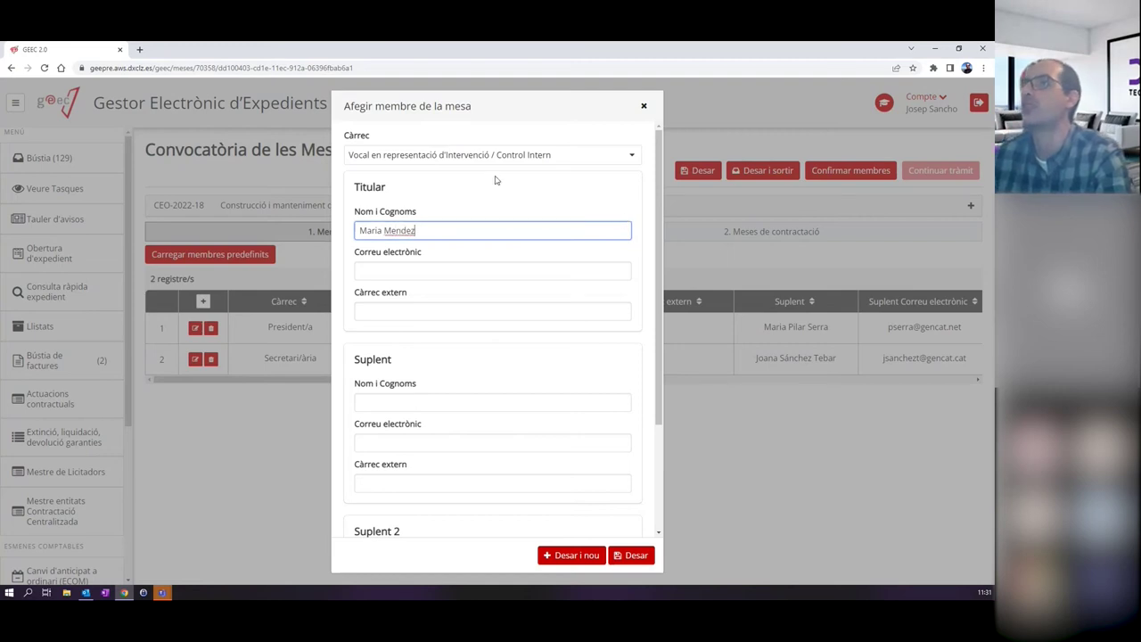
{"action": "left_click", "coordinate": [406, 272]}
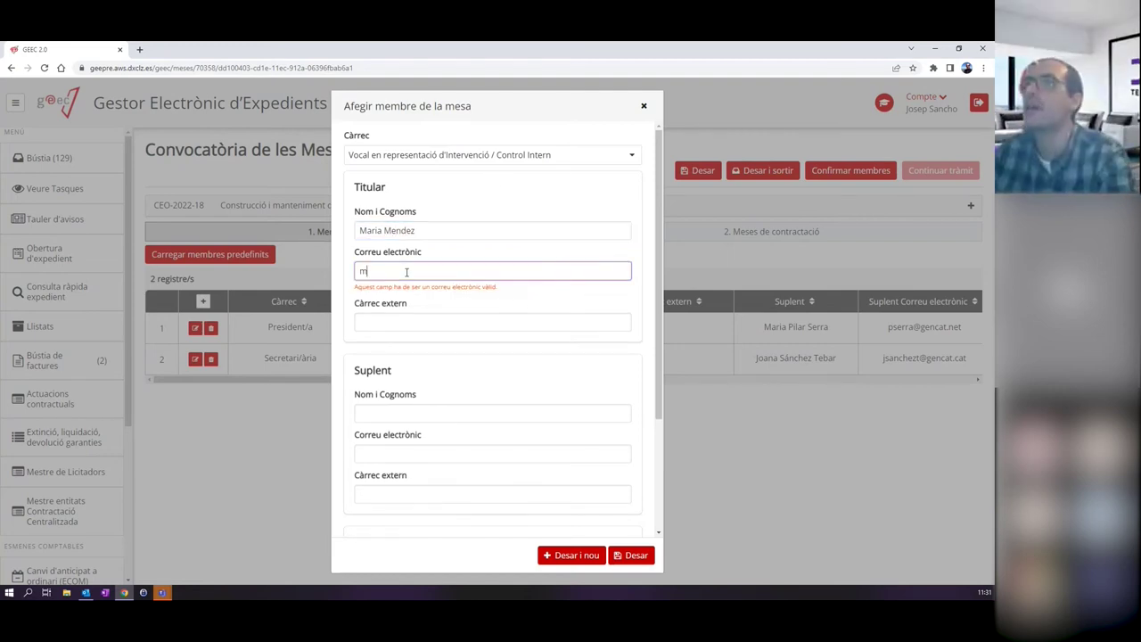
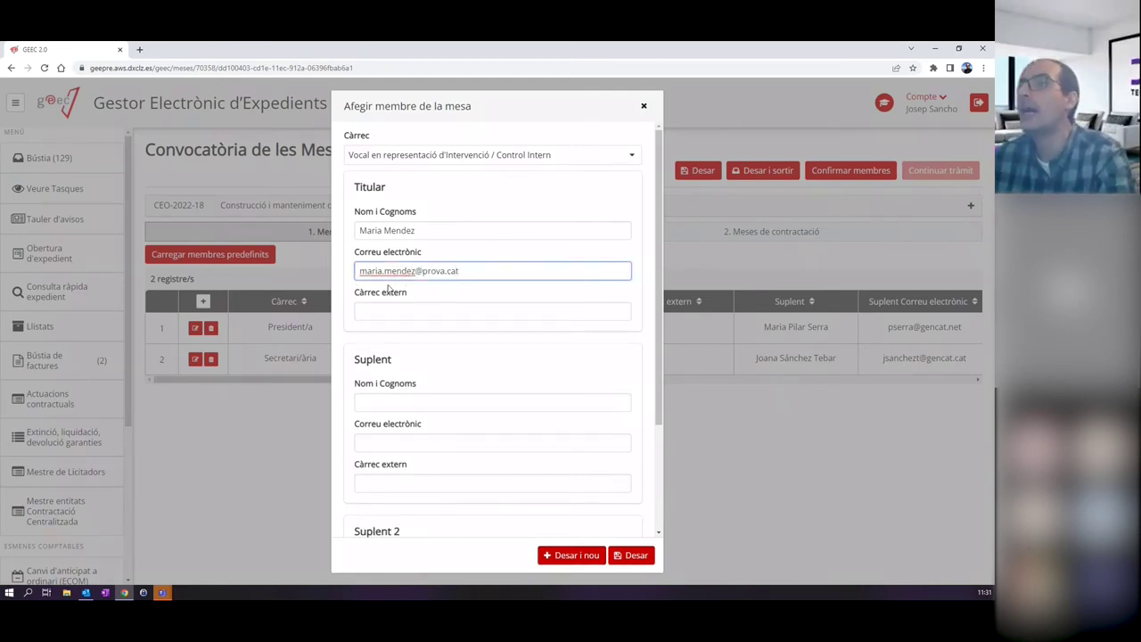
{"action": "left_click", "coordinate": [412, 396]}
Enter the suplent's name and e-mail, save the member, and begin the Assessoria Jurídica vocal entry.
{"action": "left_click", "coordinate": [412, 400]}
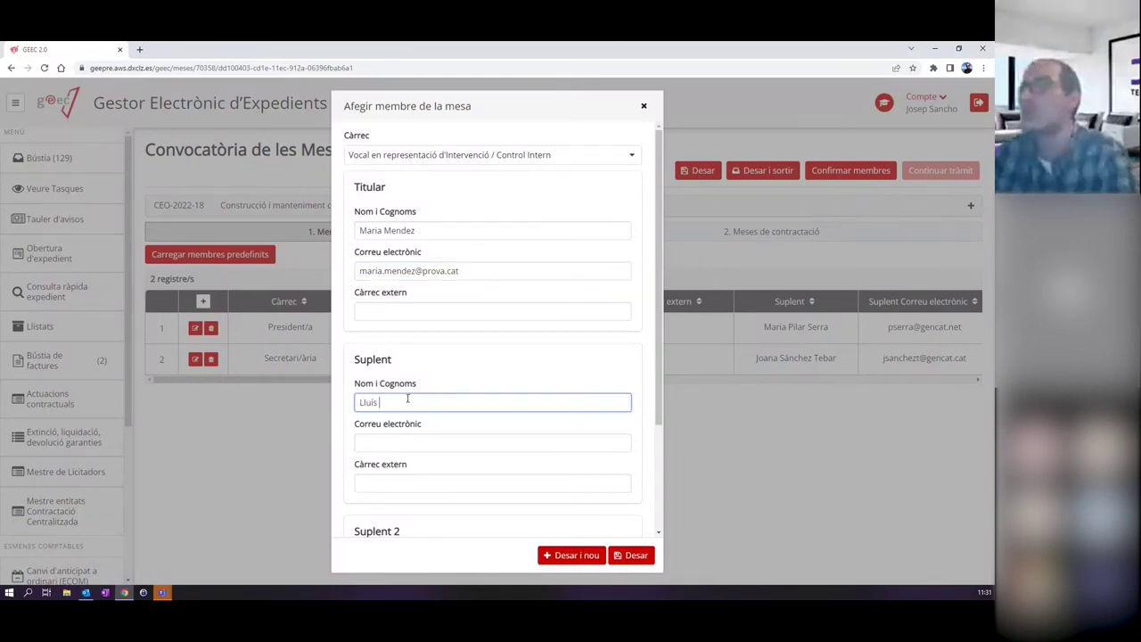
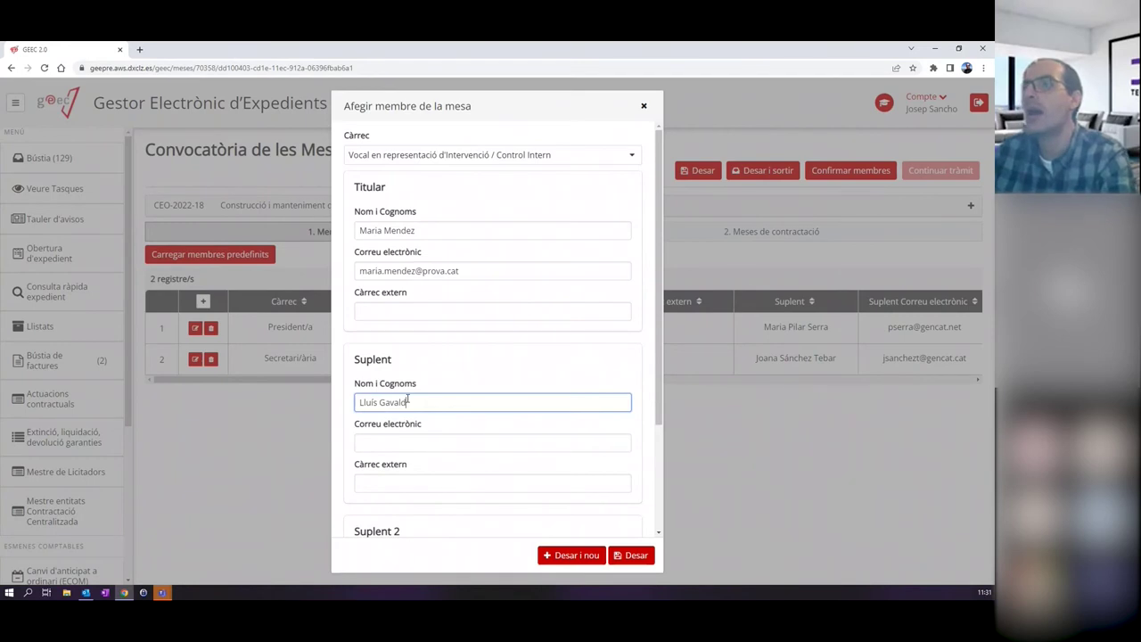
{"action": "key", "text": "Tab"}
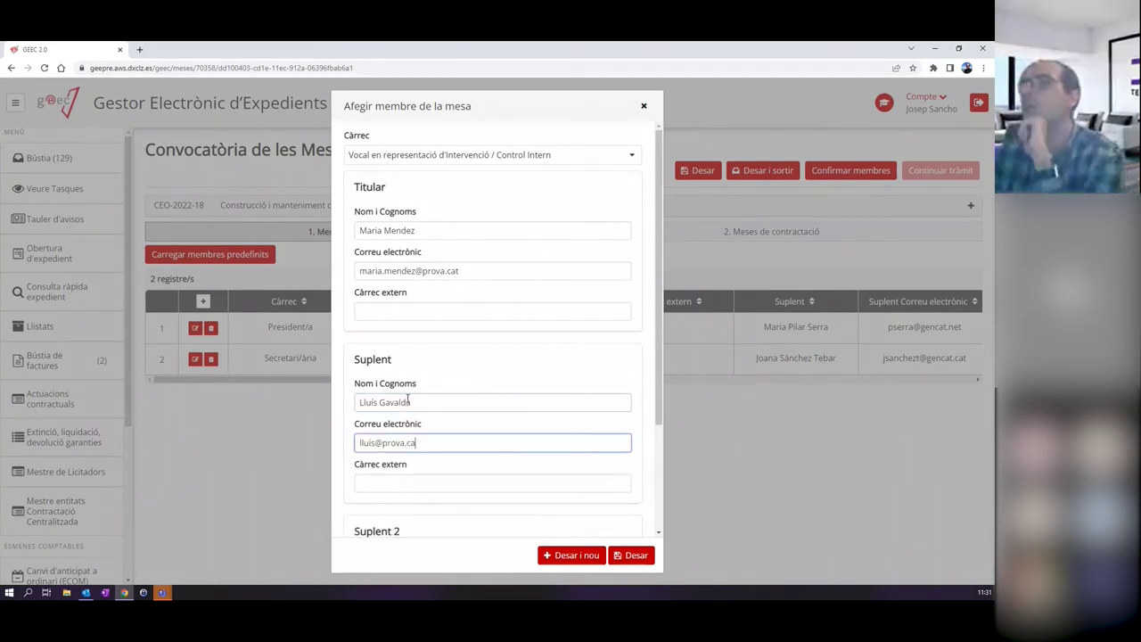
{"action": "left_click", "coordinate": [623, 555]}
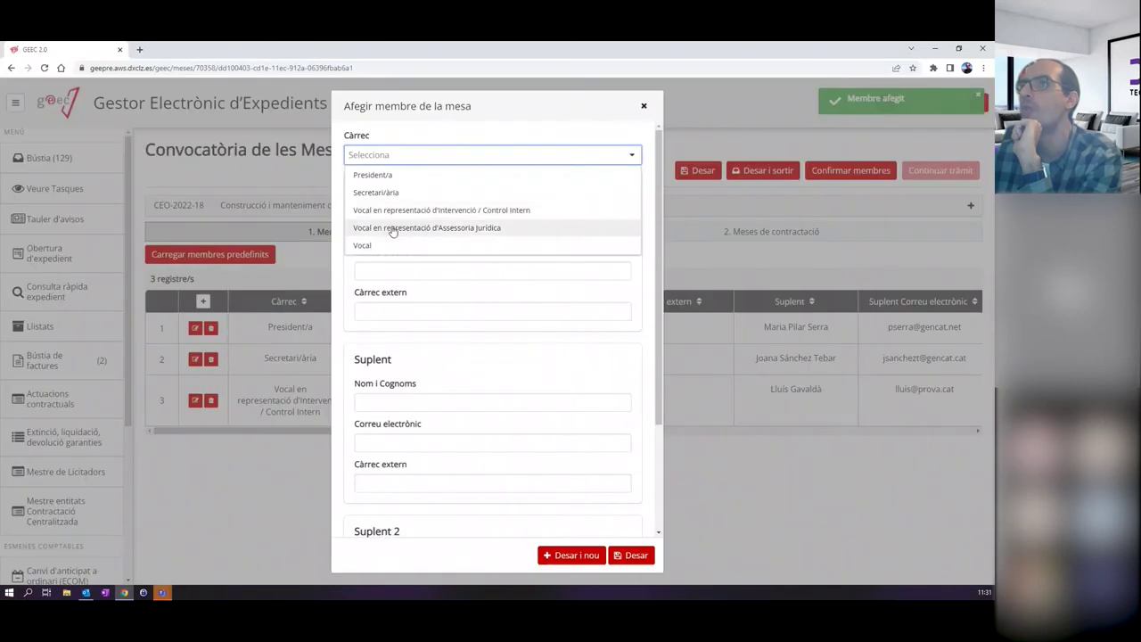
{"action": "left_click", "coordinate": [427, 231]}
Fill in the Assessoria Jurídica vocal's titular and suplent names and e-mails, then save.
{"action": "left_click", "coordinate": [415, 232]}
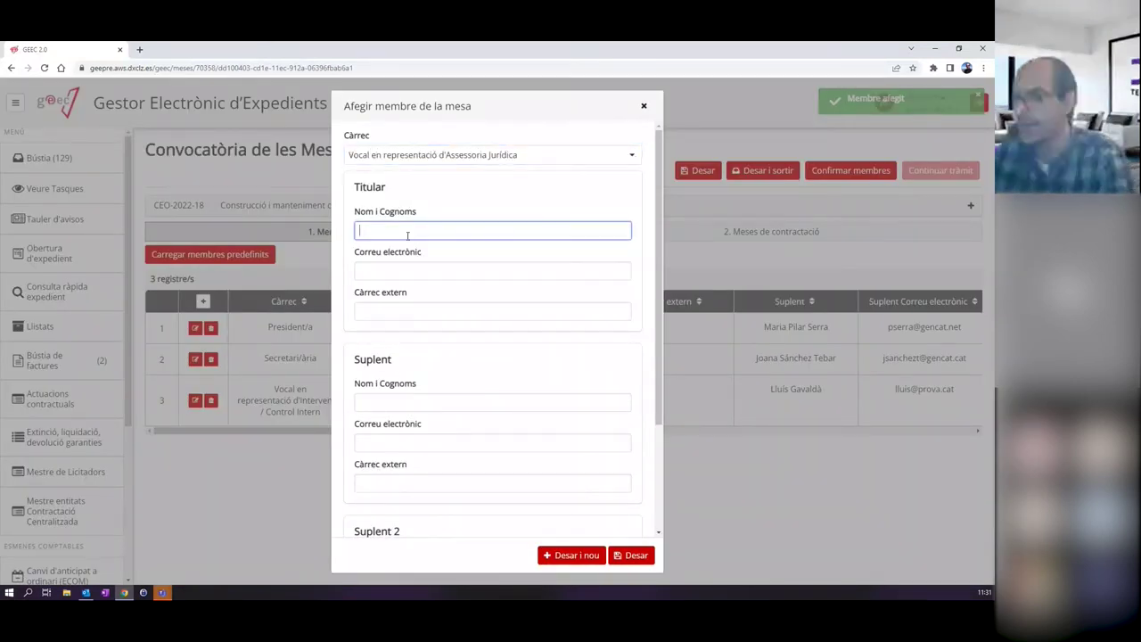
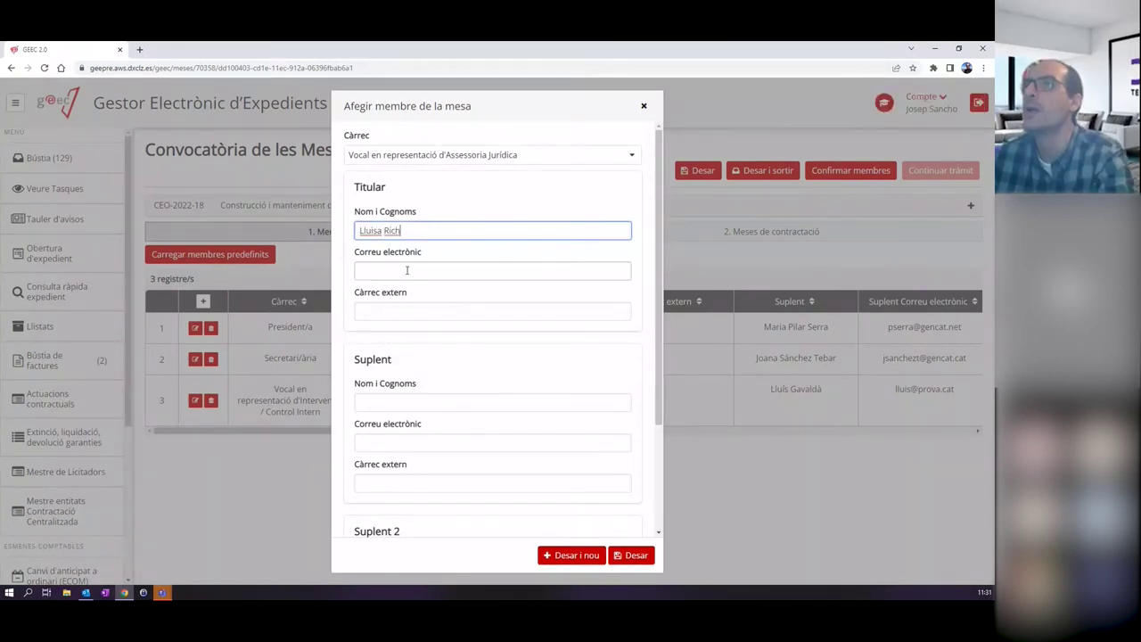
{"action": "left_click", "coordinate": [406, 270]}
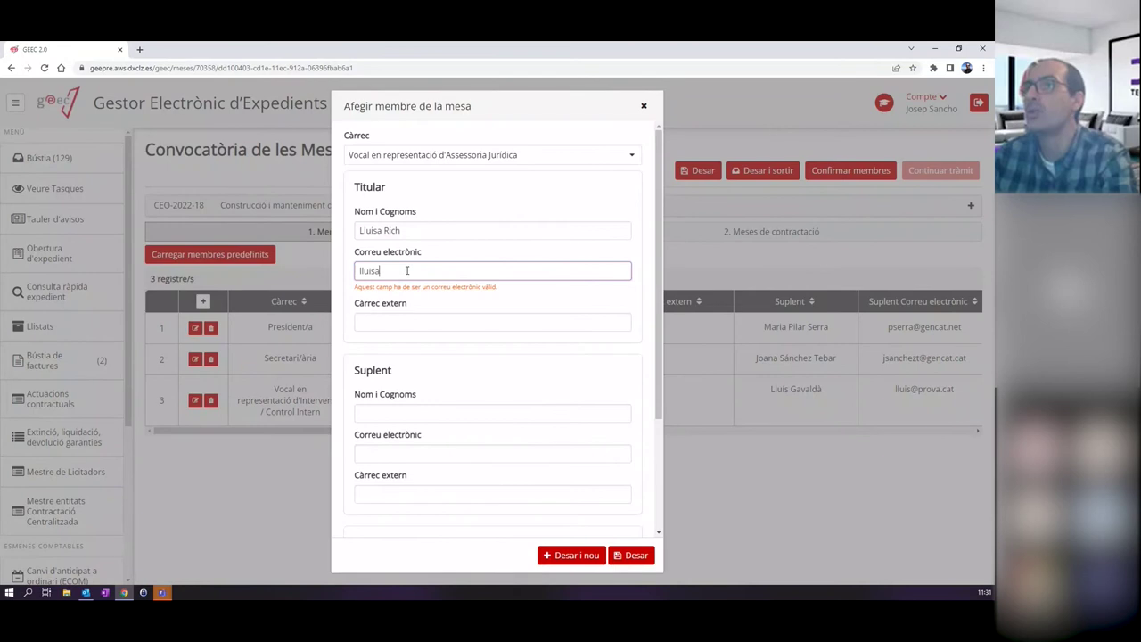
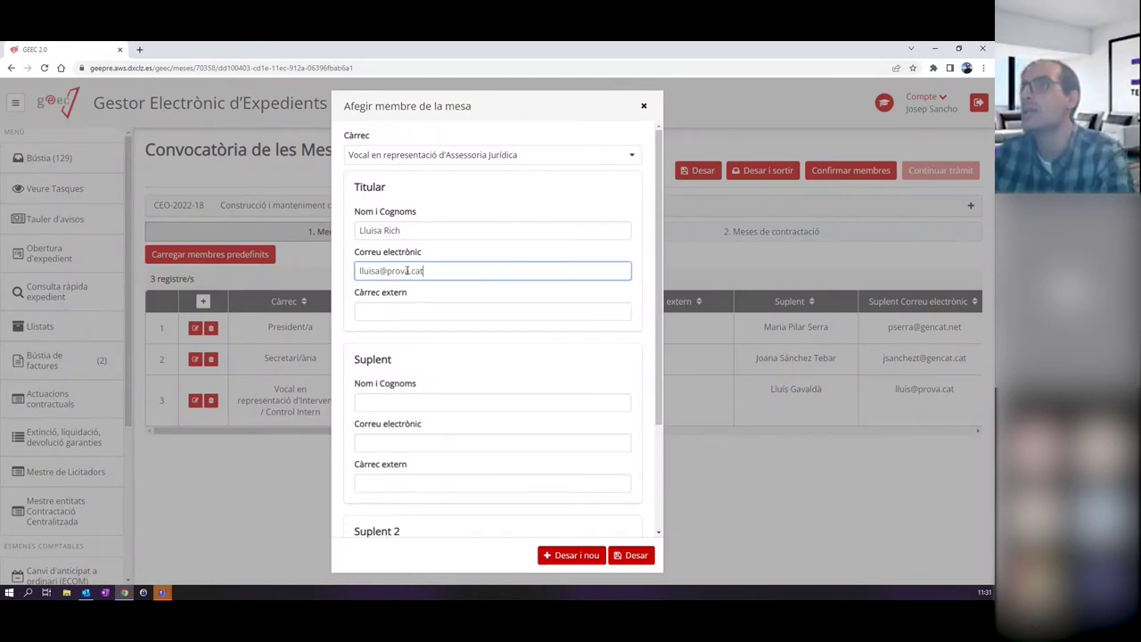
{"action": "left_click", "coordinate": [421, 407]}
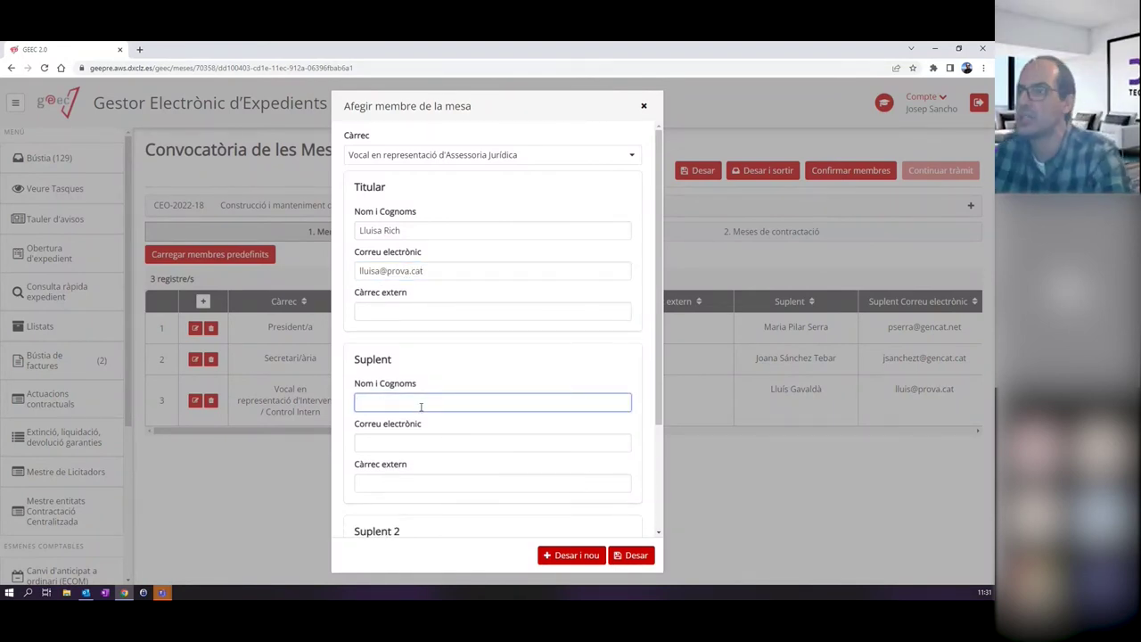
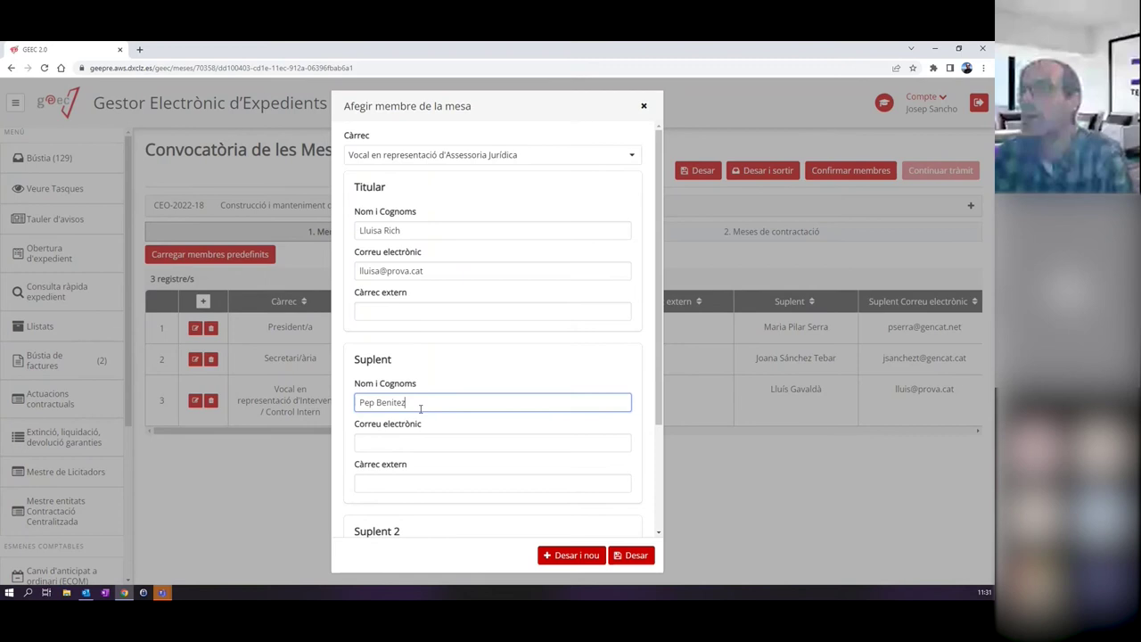
{"action": "left_click", "coordinate": [409, 437]}
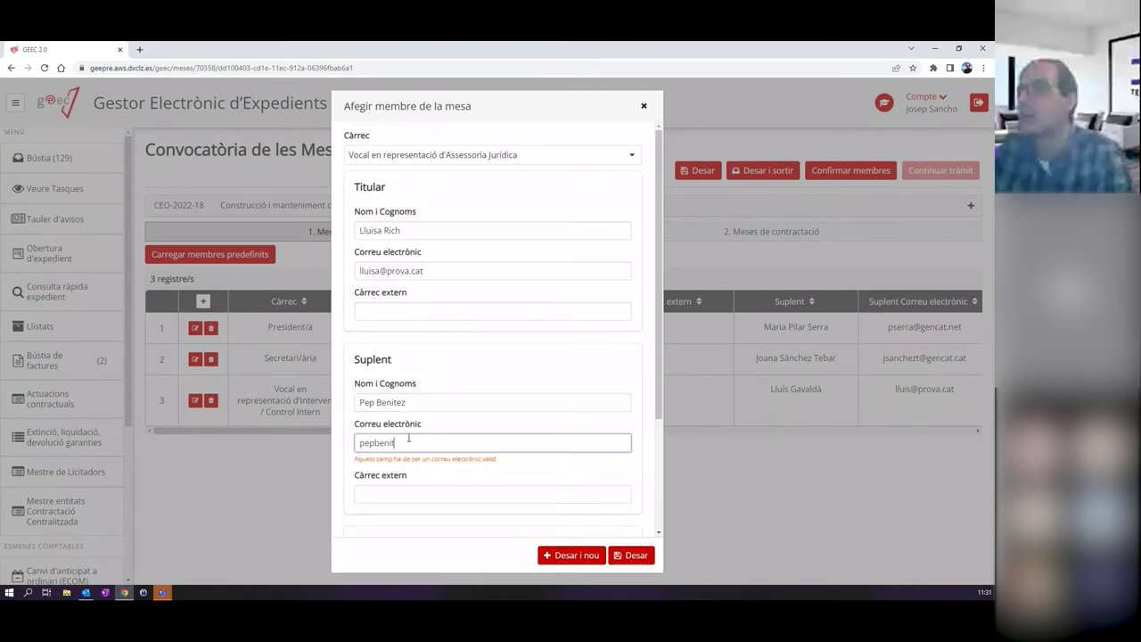
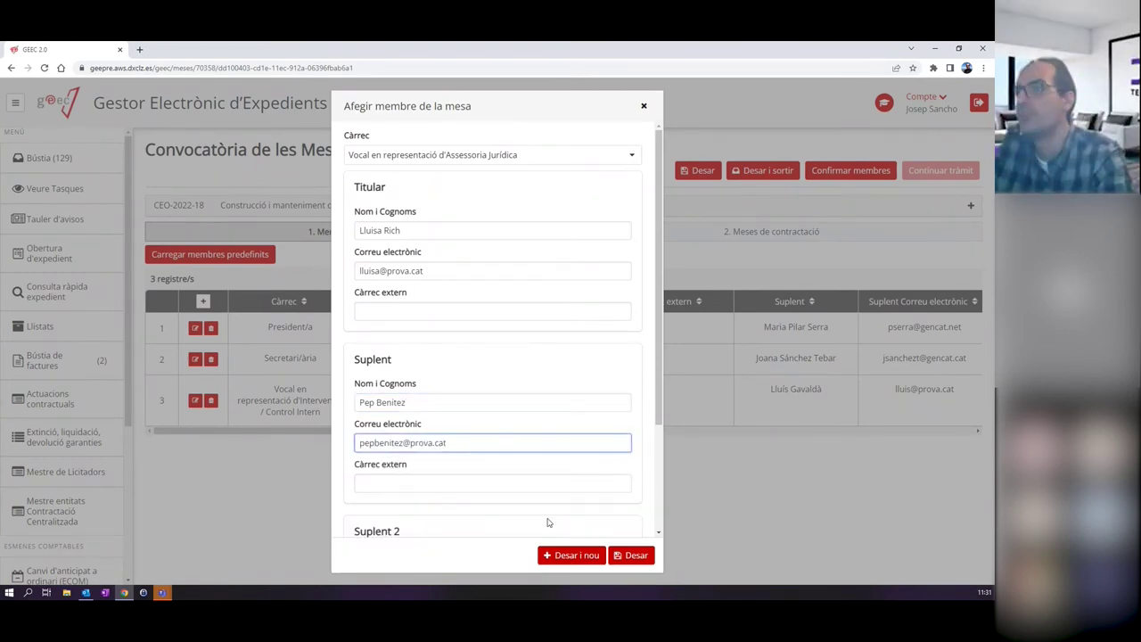
{"action": "left_click", "coordinate": [619, 556]}
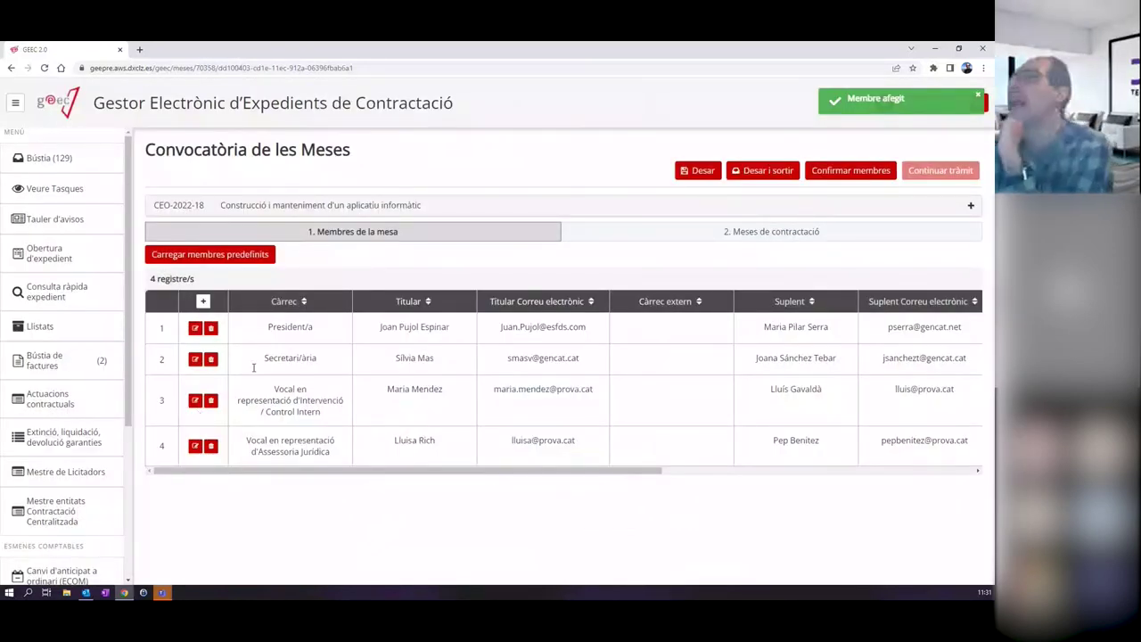
Confirm the members, reopen and re-save the President/a entry unchanged, then confirm again.
{"action": "left_click", "coordinate": [817, 178]}
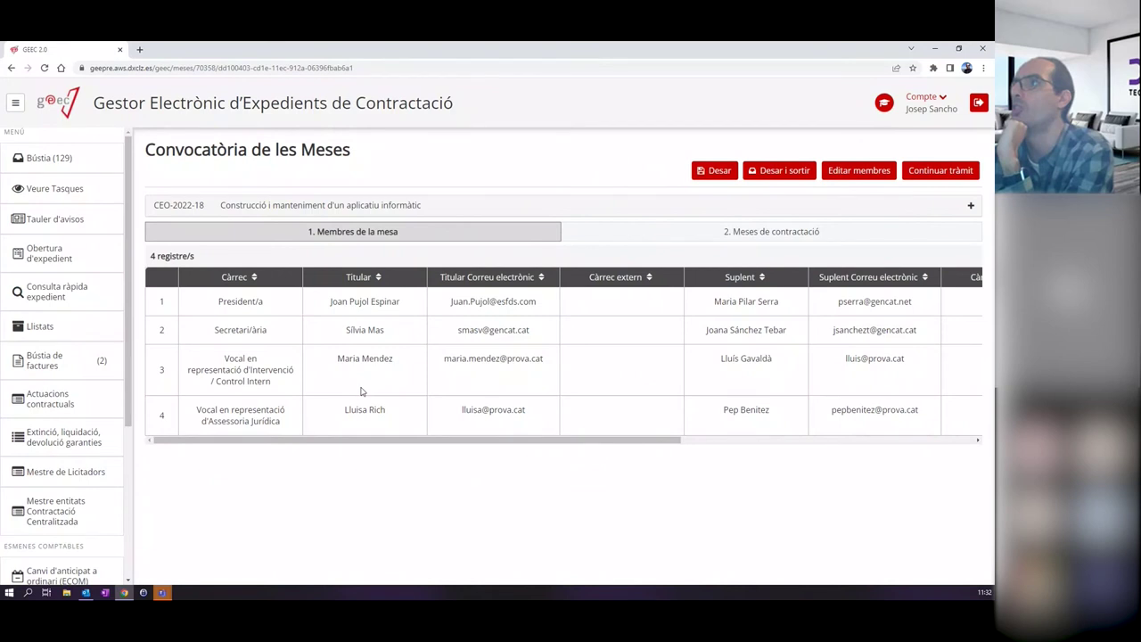
{"action": "left_click", "coordinate": [856, 172]}
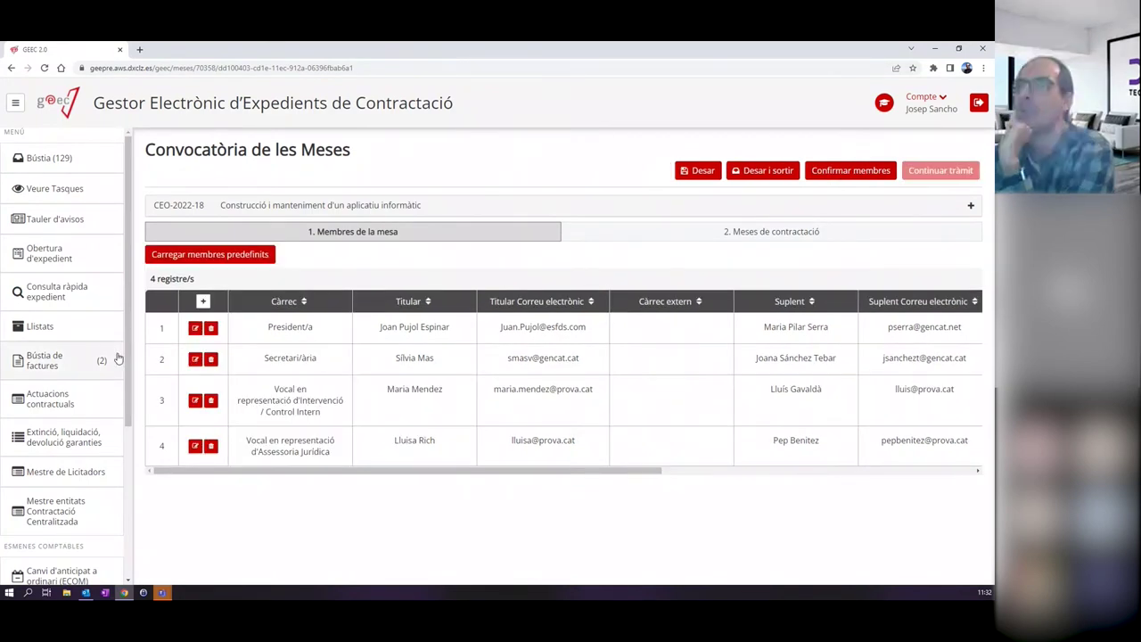
{"action": "left_click", "coordinate": [195, 327]}
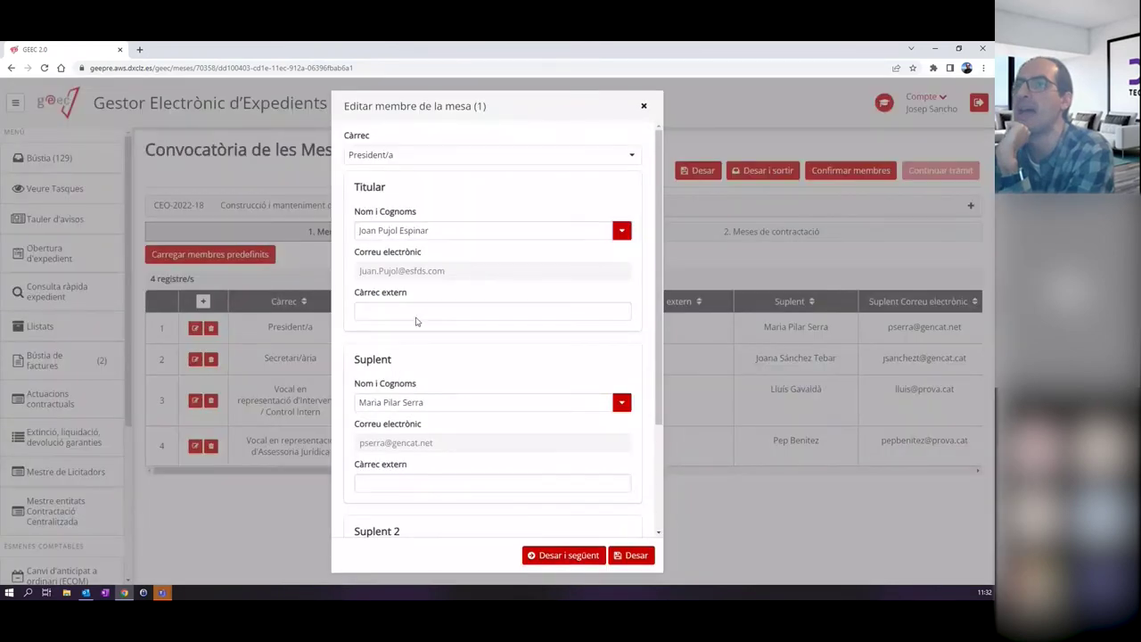
{"action": "scroll", "coordinate": [461, 416], "scroll_direction": "down", "scroll_amount": 2}
{"action": "scroll", "coordinate": [535, 311], "scroll_direction": "up", "scroll_amount": 2}
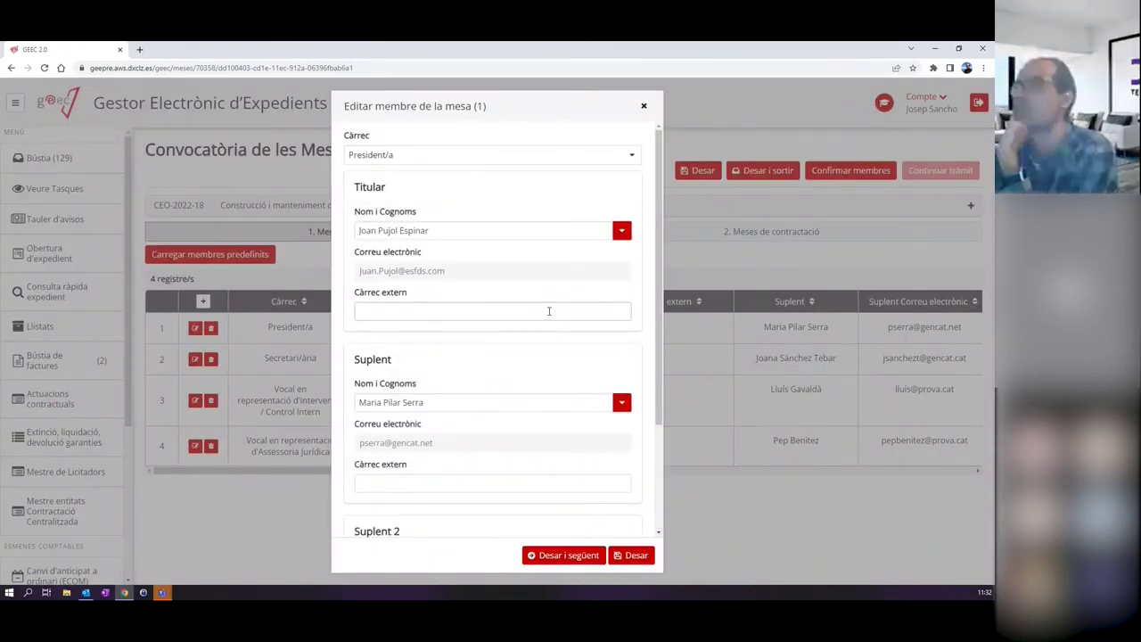
{"action": "left_click", "coordinate": [638, 556]}
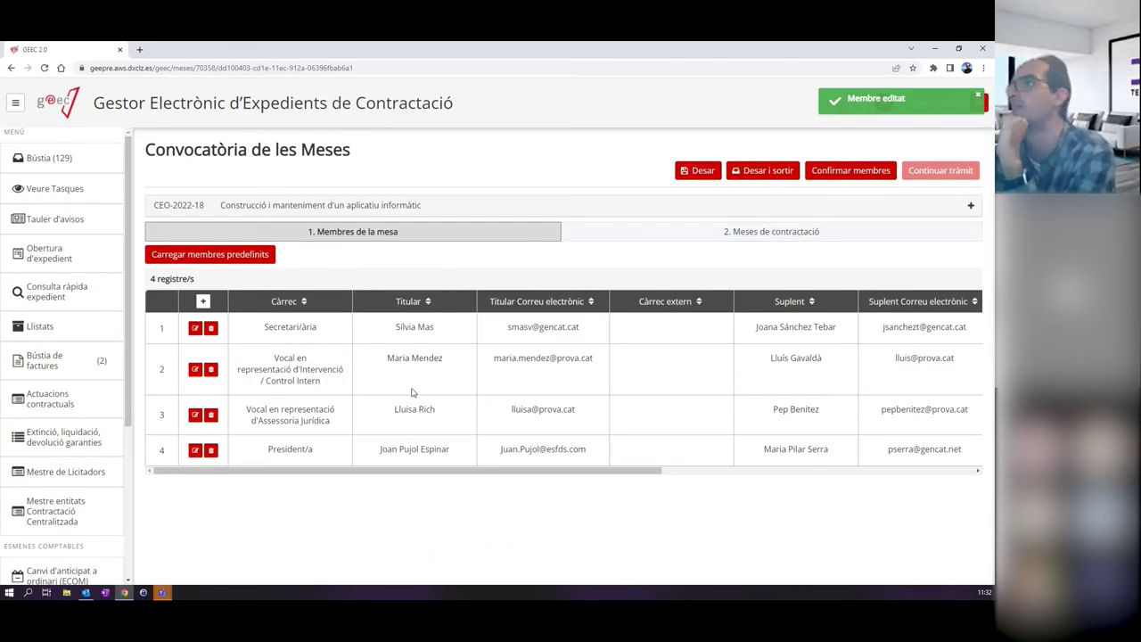
{"action": "left_click", "coordinate": [850, 172]}
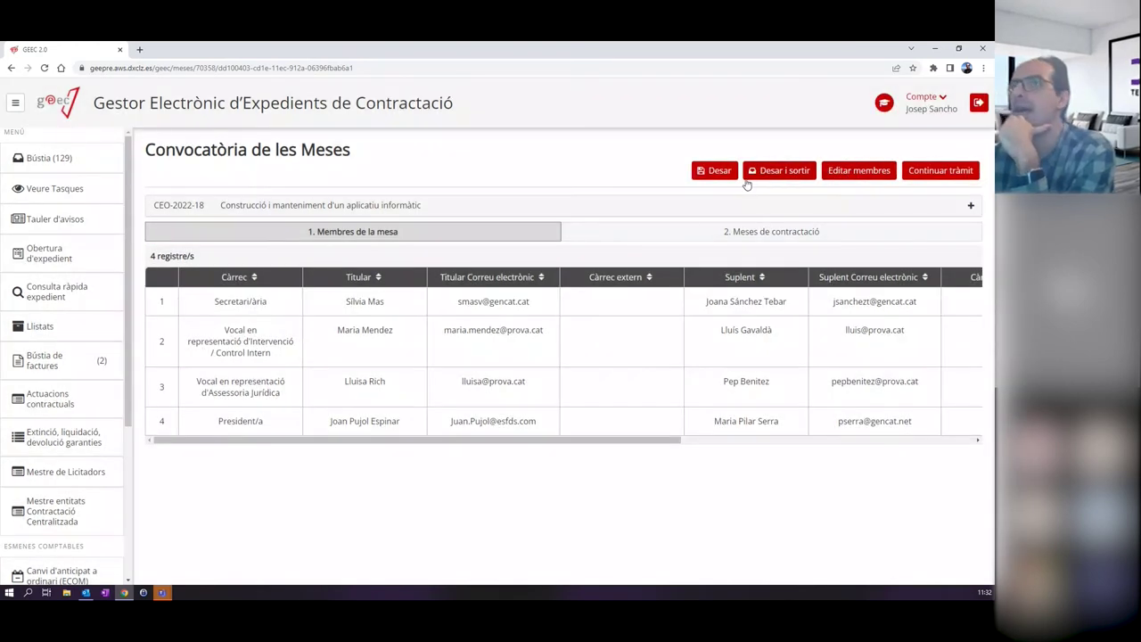
Review the 2. Meses de contractació tab and continue the task back to the Bústia.
{"action": "left_click", "coordinate": [631, 235]}
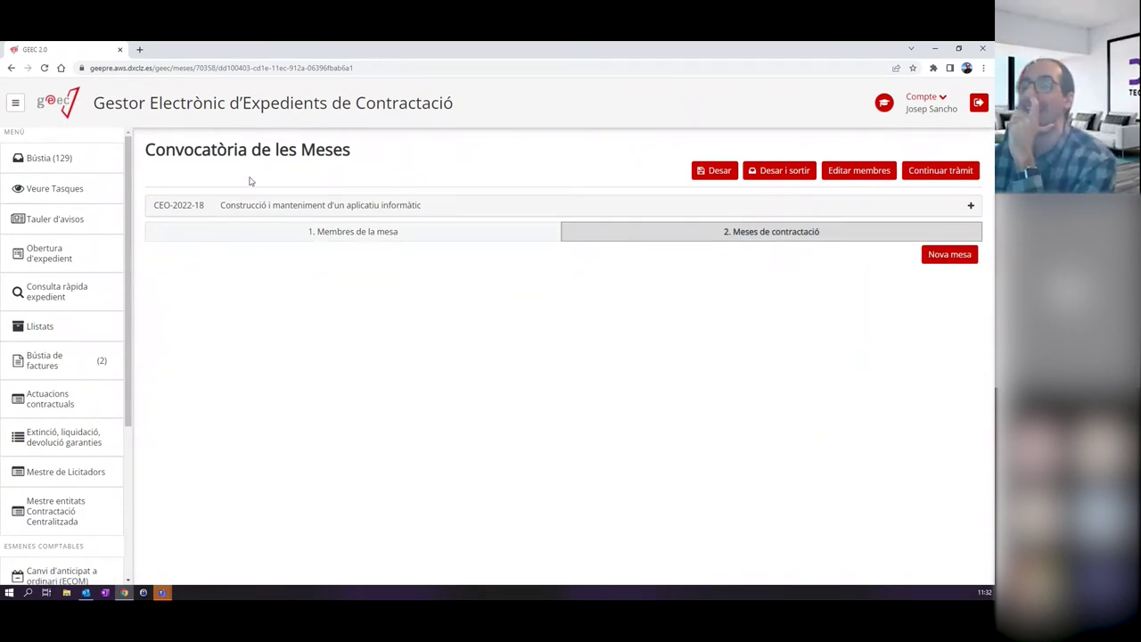
{"action": "left_click", "coordinate": [301, 232]}
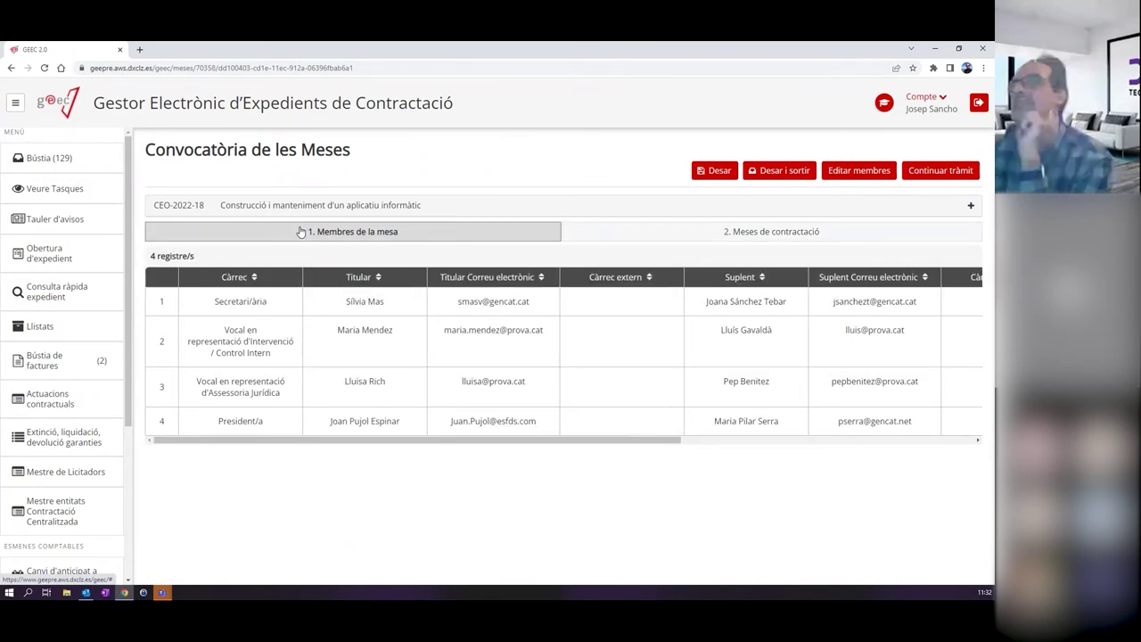
{"action": "left_click", "coordinate": [615, 238]}
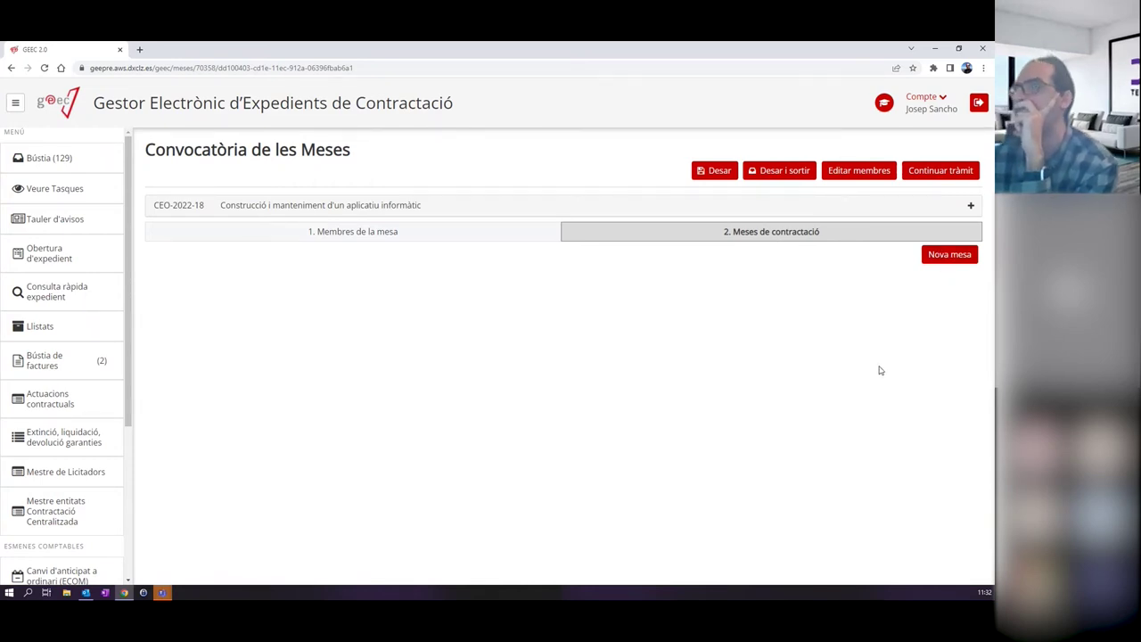
{"action": "left_click", "coordinate": [941, 170]}
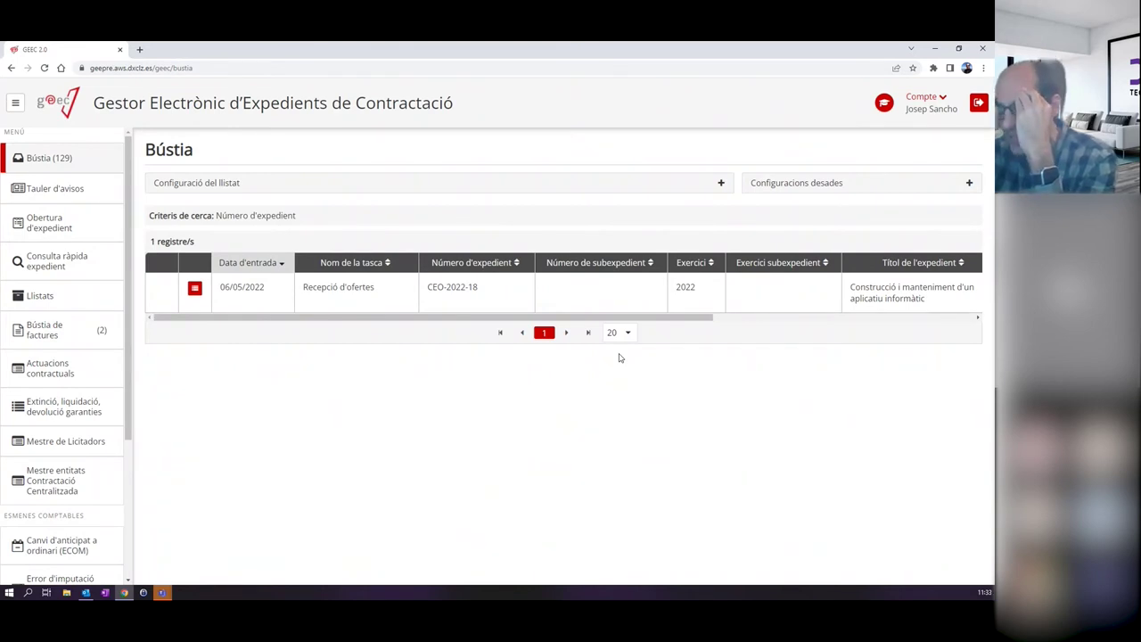
Open CEO-2022-18's Recepció d'ofertes task and bring up the Afegir oferta form.
{"action": "left_click", "coordinate": [319, 299]}
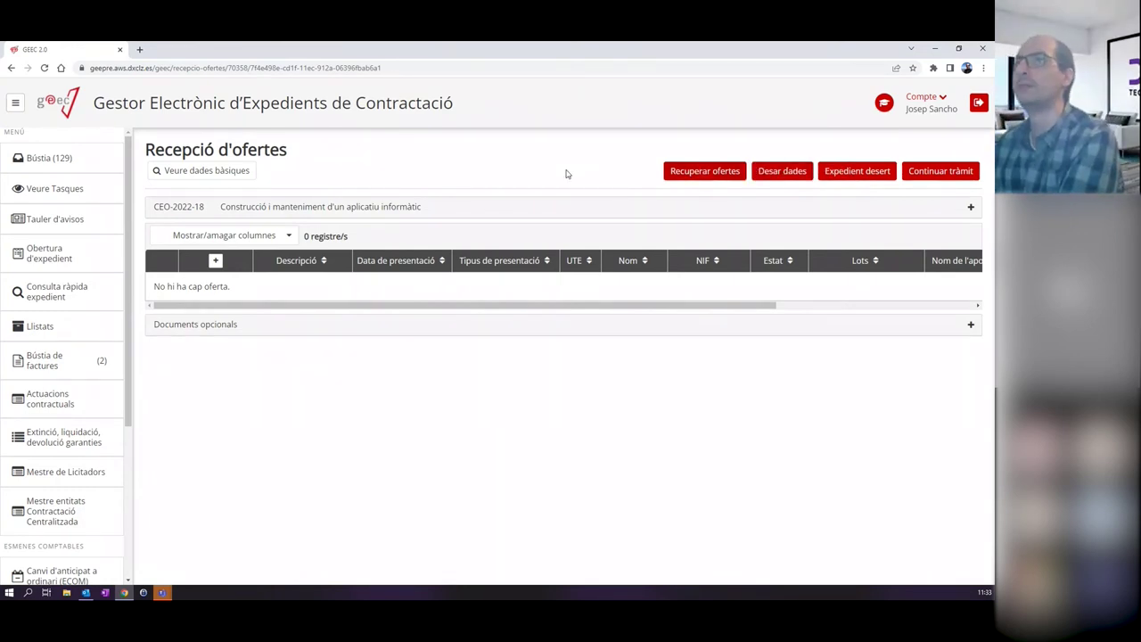
{"action": "left_click", "coordinate": [215, 261]}
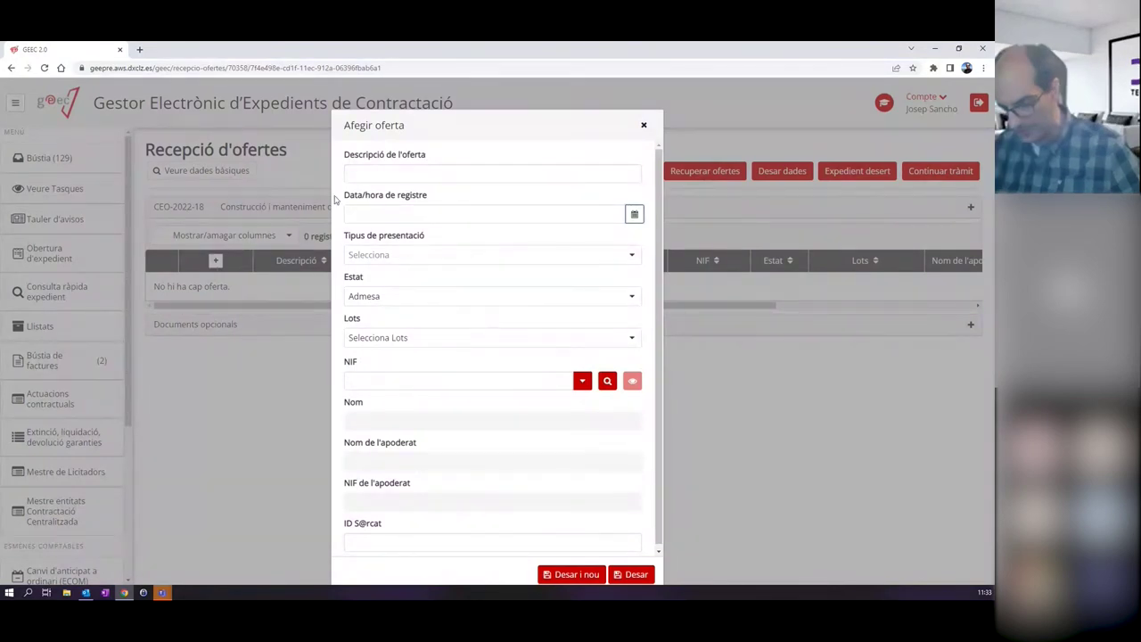
Enter offer 'Empresa 1', registered 6 May 2022, presented as Sobre digital, for lot 2.
{"action": "left_click", "coordinate": [395, 174]}
{"action": "type", "text": "Empresa 1"}
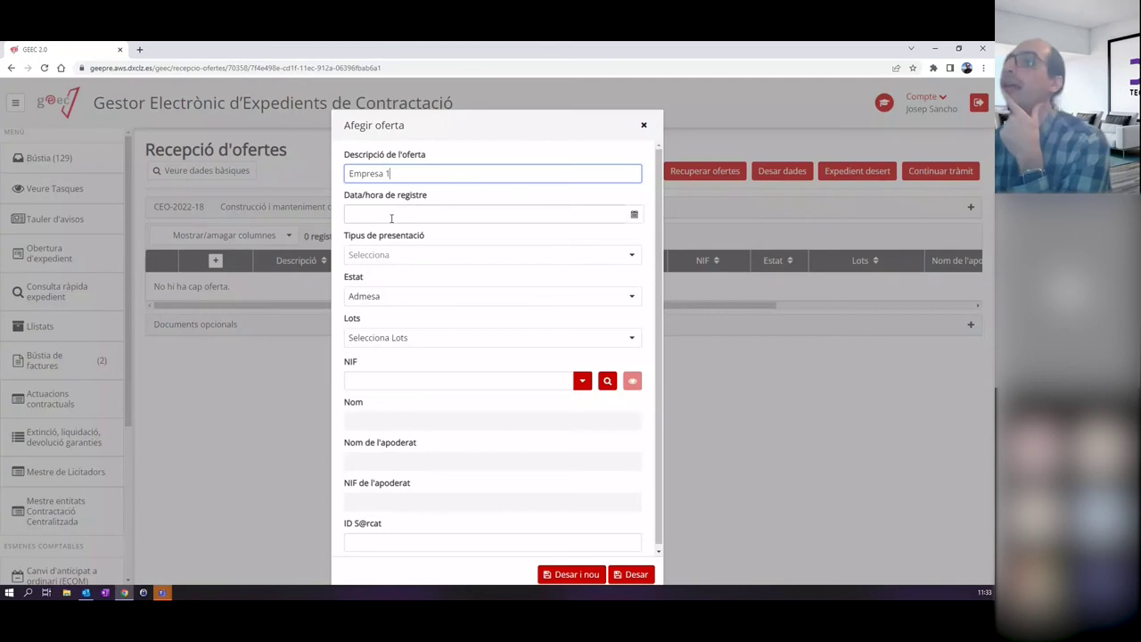
{"action": "left_click", "coordinate": [390, 218]}
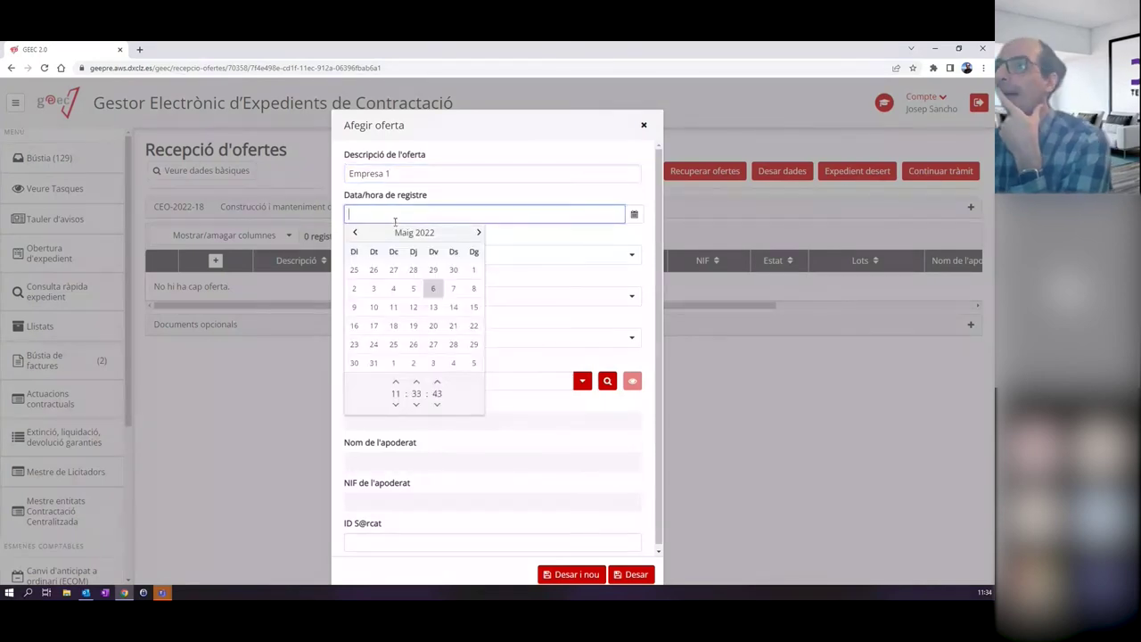
{"action": "left_click", "coordinate": [432, 288]}
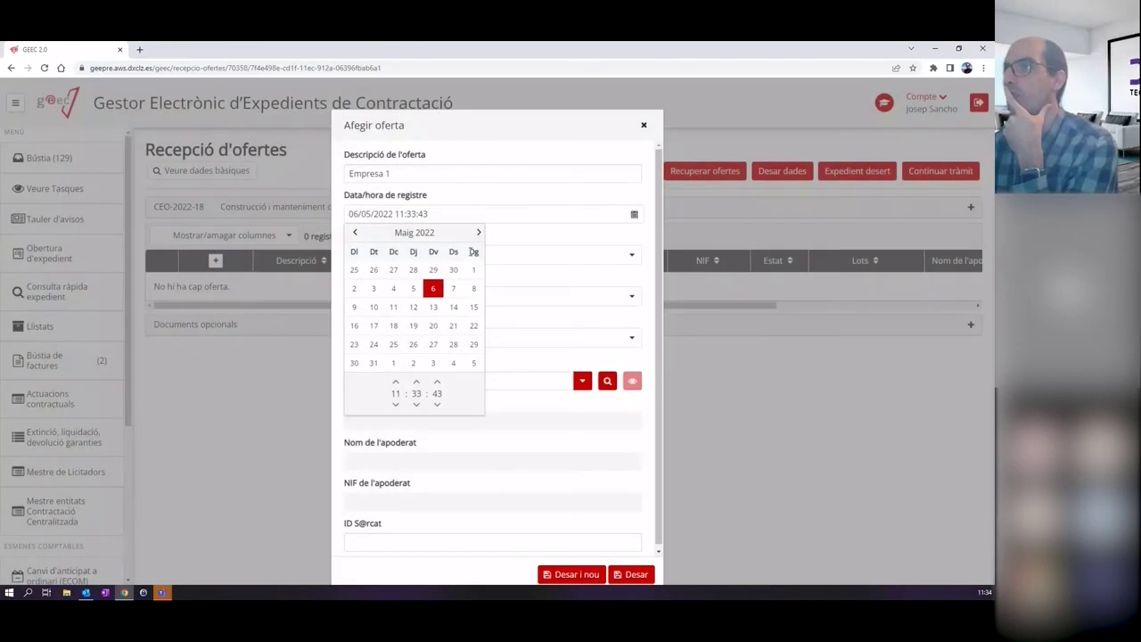
{"action": "left_click", "coordinate": [514, 200]}
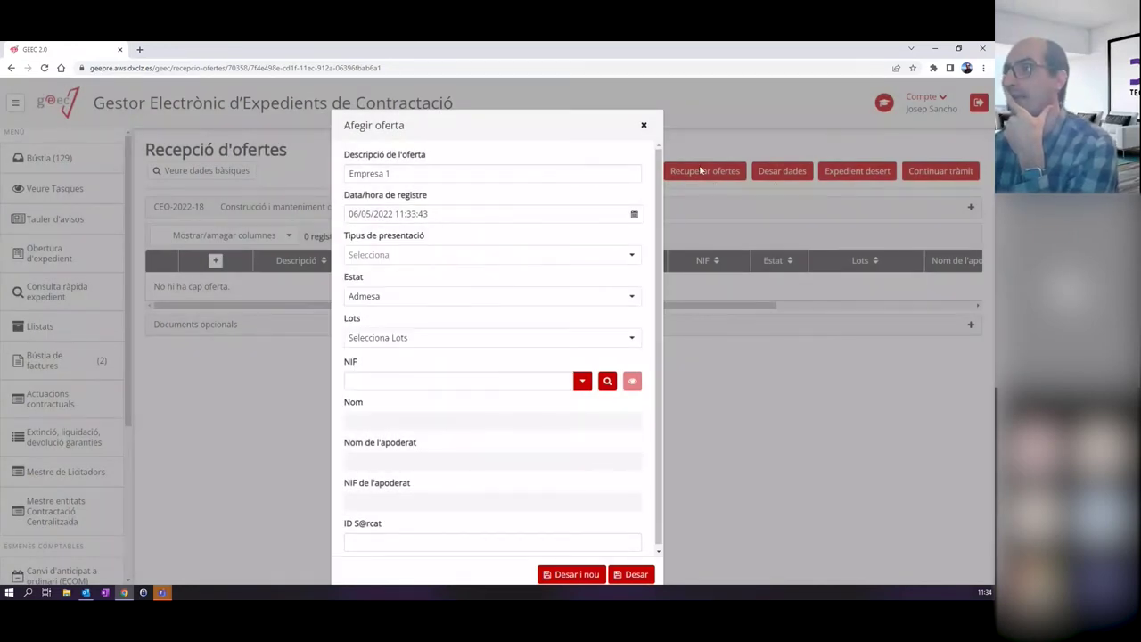
{"action": "left_click", "coordinate": [423, 260]}
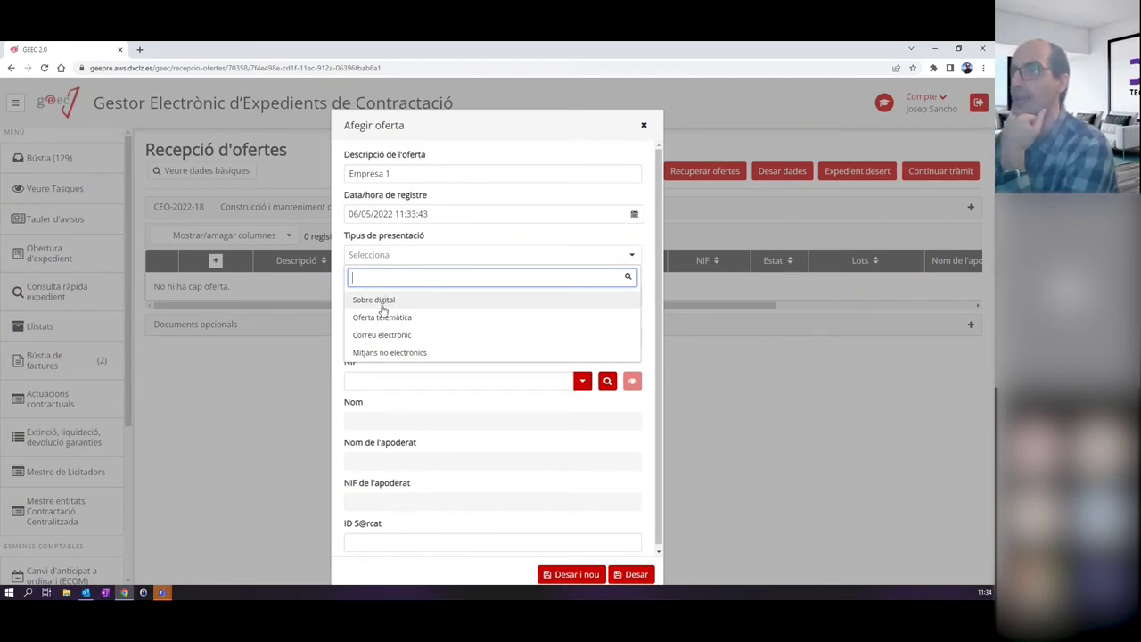
{"action": "left_click", "coordinate": [379, 300]}
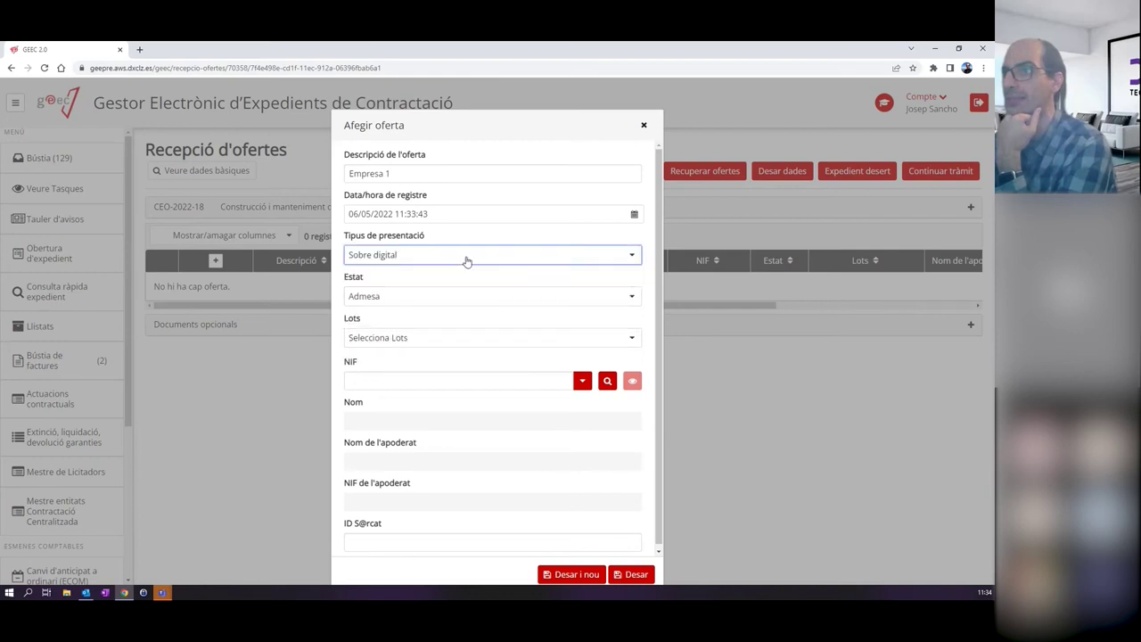
{"action": "left_click", "coordinate": [403, 344]}
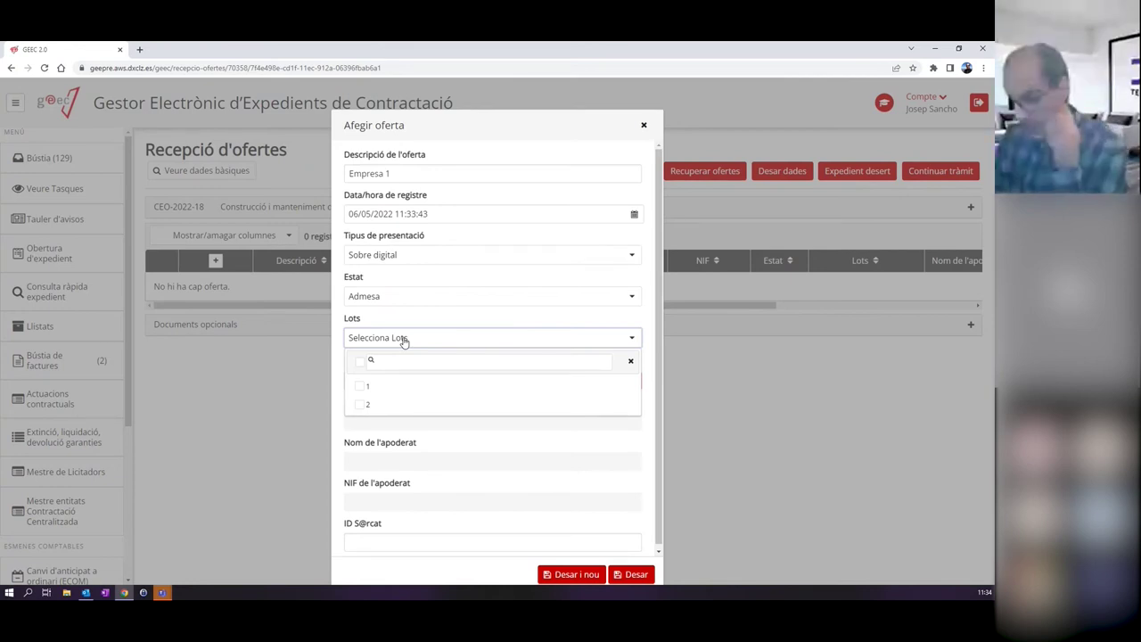
{"action": "left_click", "coordinate": [365, 407]}
{"action": "left_click", "coordinate": [487, 319]}
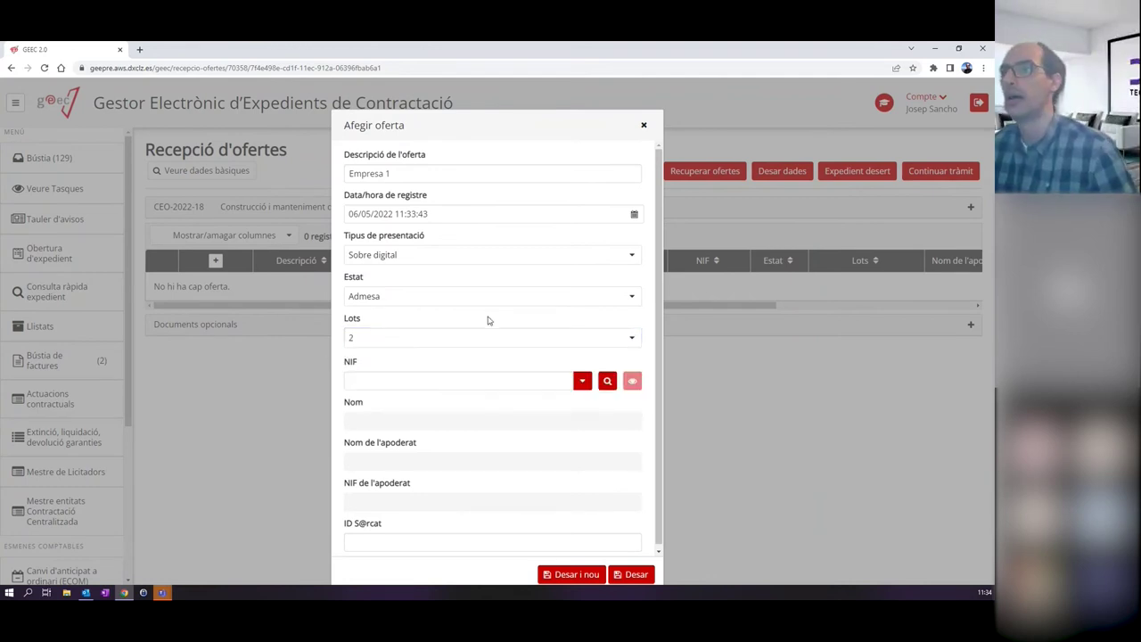
Set GANVAM as the bidder via NIF and name lookup, then open the full bidder search.
{"action": "left_click", "coordinate": [395, 378]}
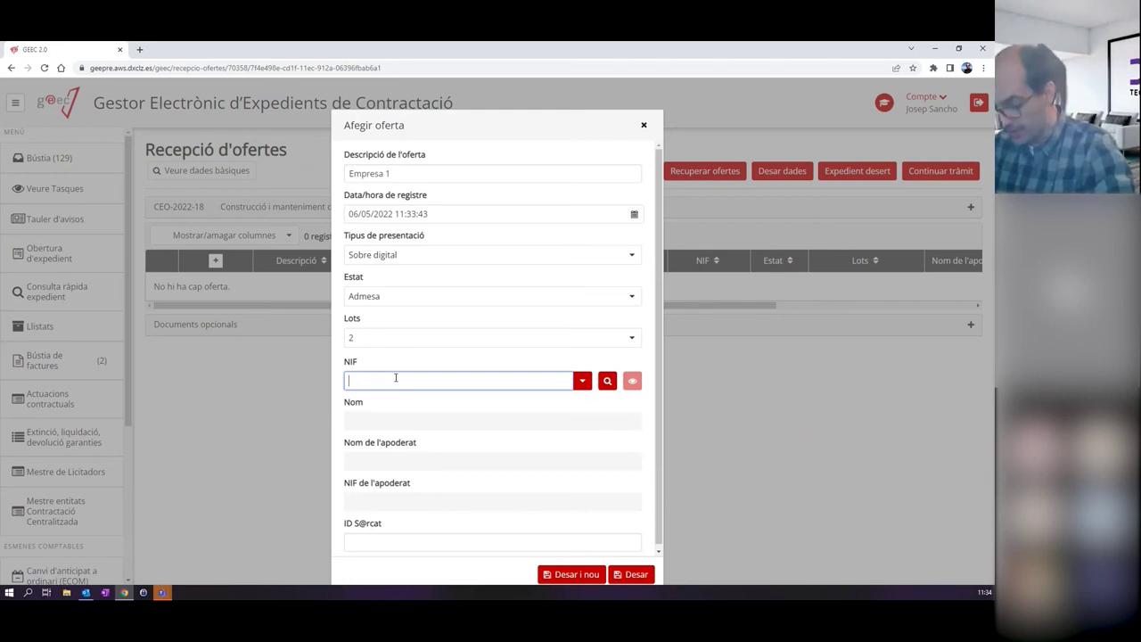
{"action": "type", "text": "G28"}
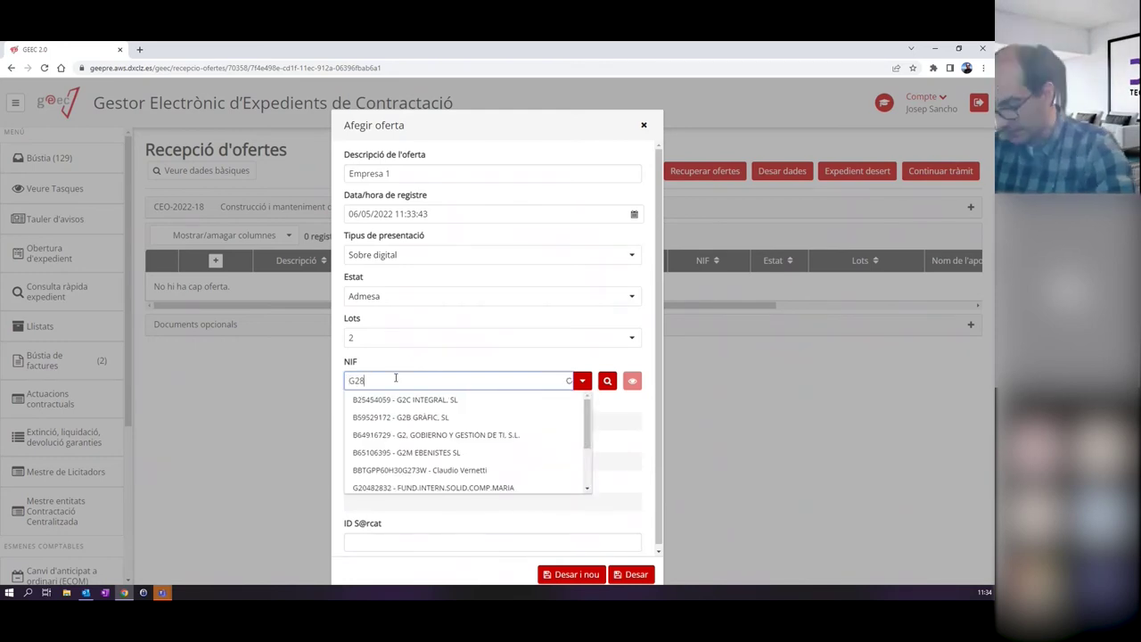
{"action": "type", "text": "549"}
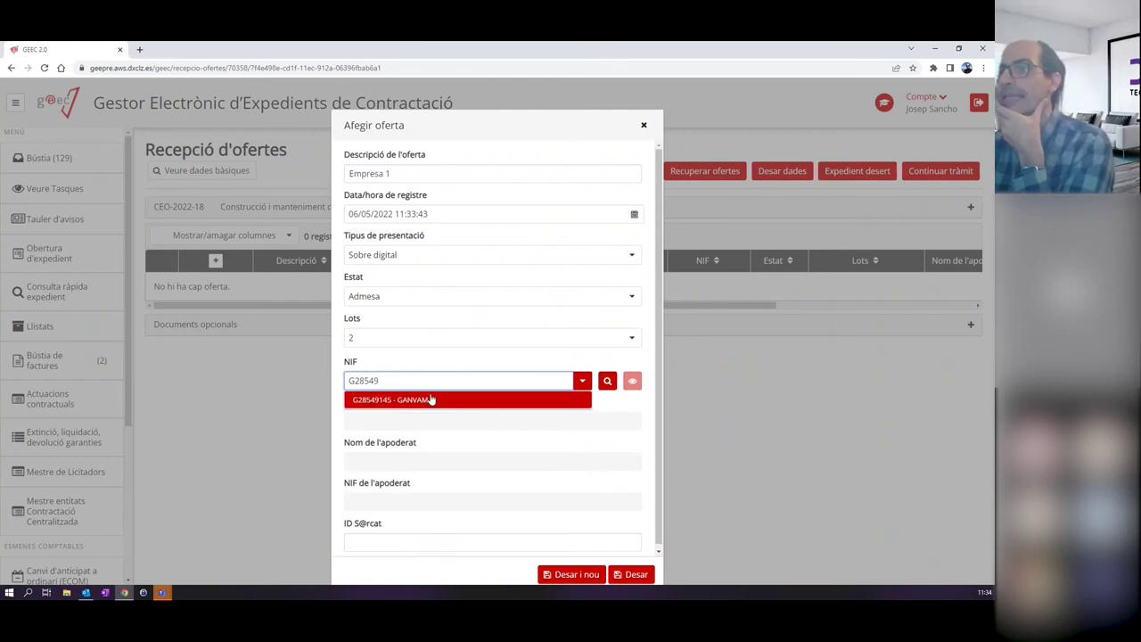
{"action": "left_click", "coordinate": [431, 401]}
{"action": "left_click_drag", "start_coordinate": [436, 381], "coordinate": [346, 380]}
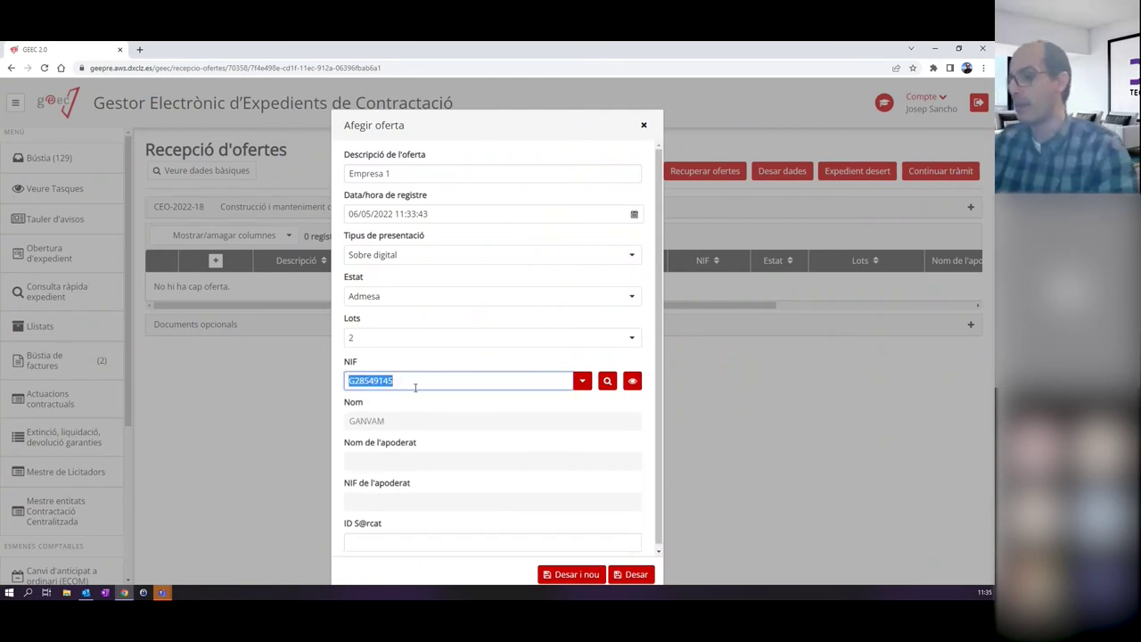
{"action": "key", "text": "BackSpace"}
{"action": "left_click", "coordinate": [456, 421]}
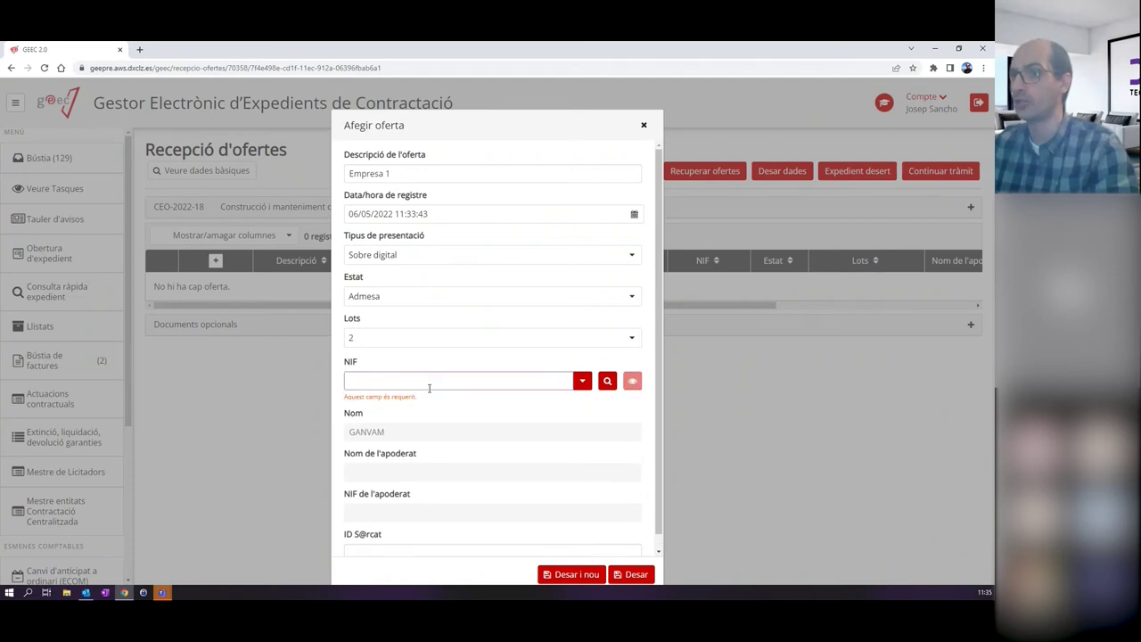
{"action": "left_click", "coordinate": [423, 381]}
{"action": "type", "text": "ga"}
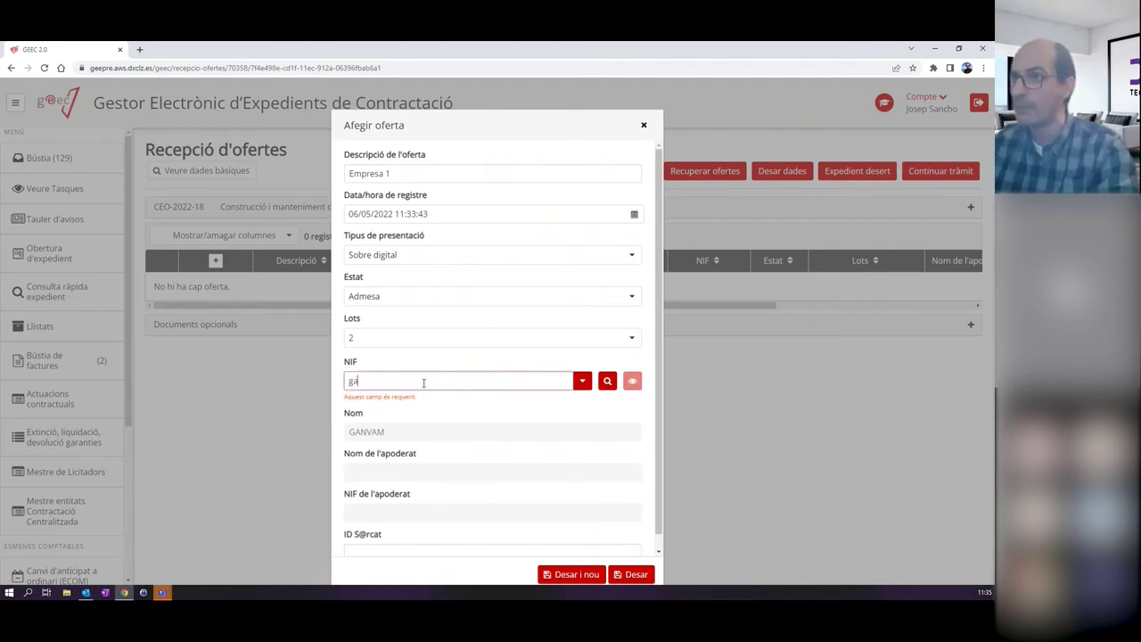
{"action": "type", "text": "nva"}
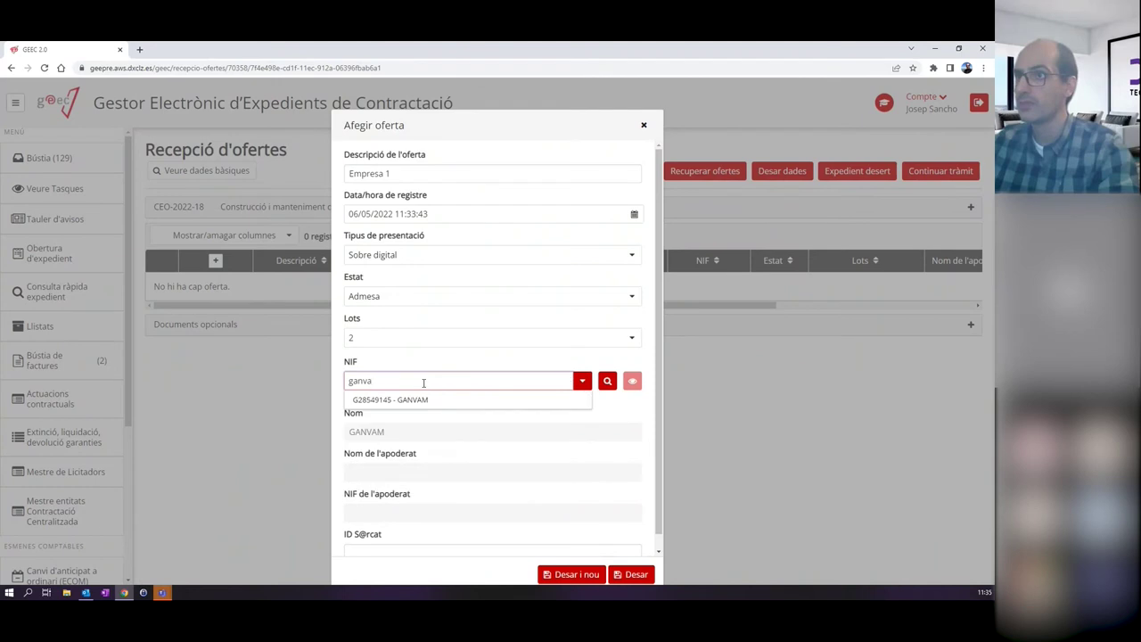
{"action": "key", "text": "Down"}
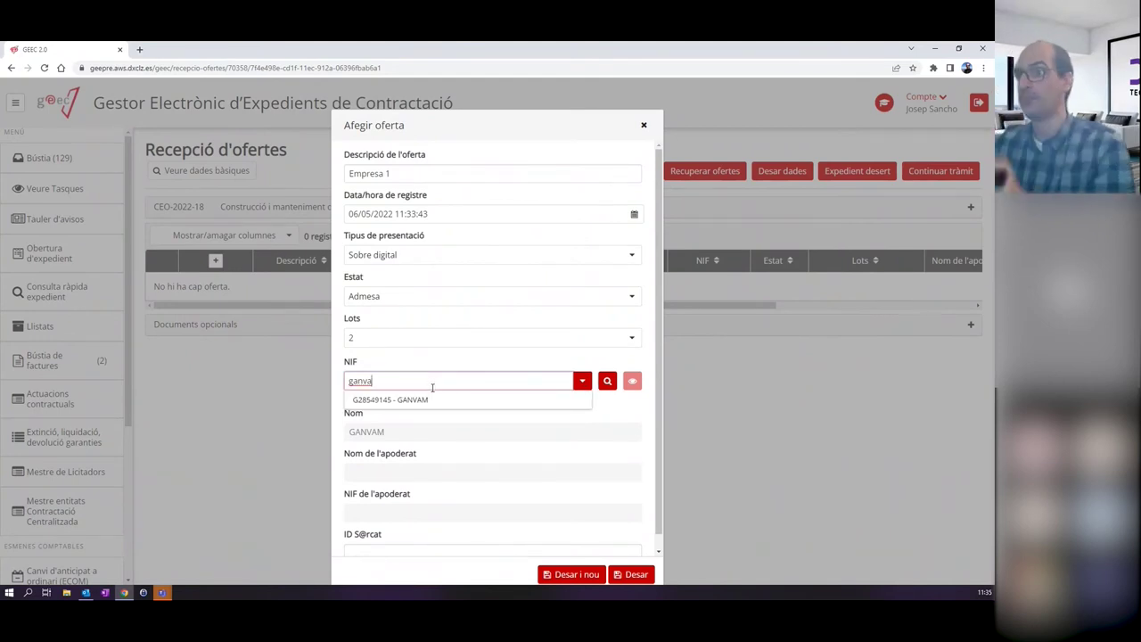
{"action": "left_click", "coordinate": [410, 403]}
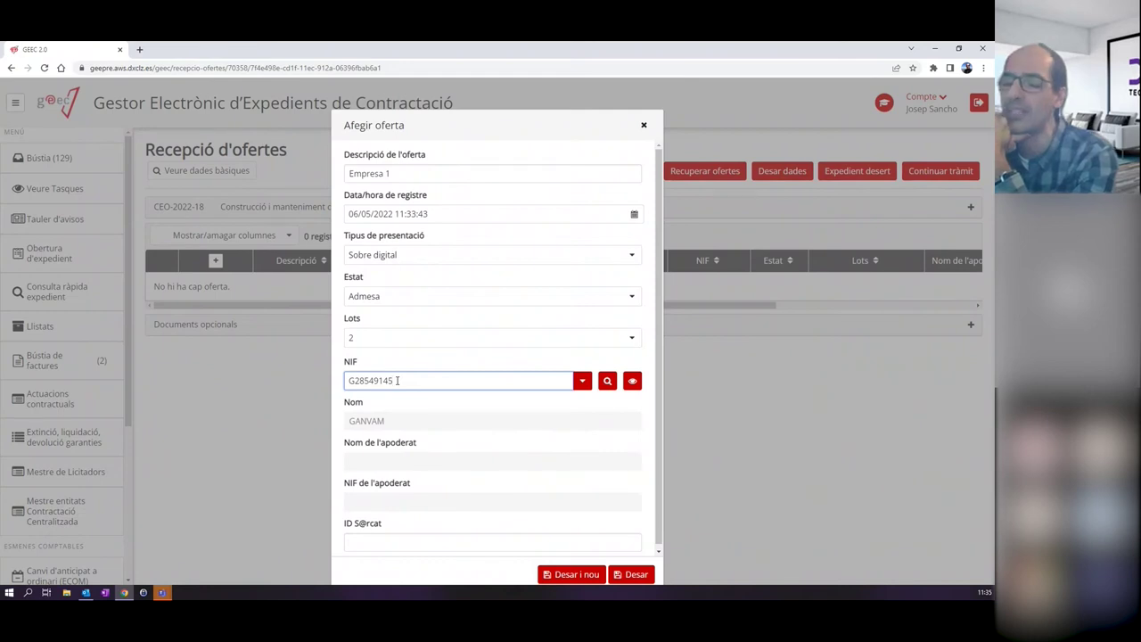
{"action": "left_click", "coordinate": [609, 382]}
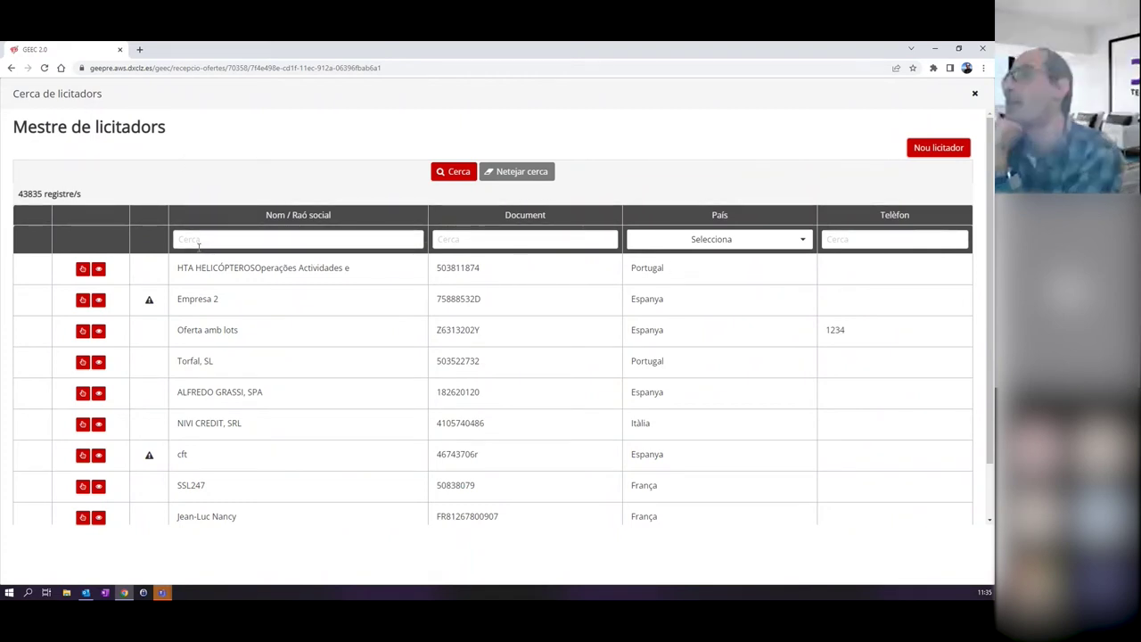
Close the Cerca de licitadors list without changes and save the Empresa 1 offer.
{"action": "left_click", "coordinate": [198, 242]}
{"action": "left_click", "coordinate": [553, 239]}
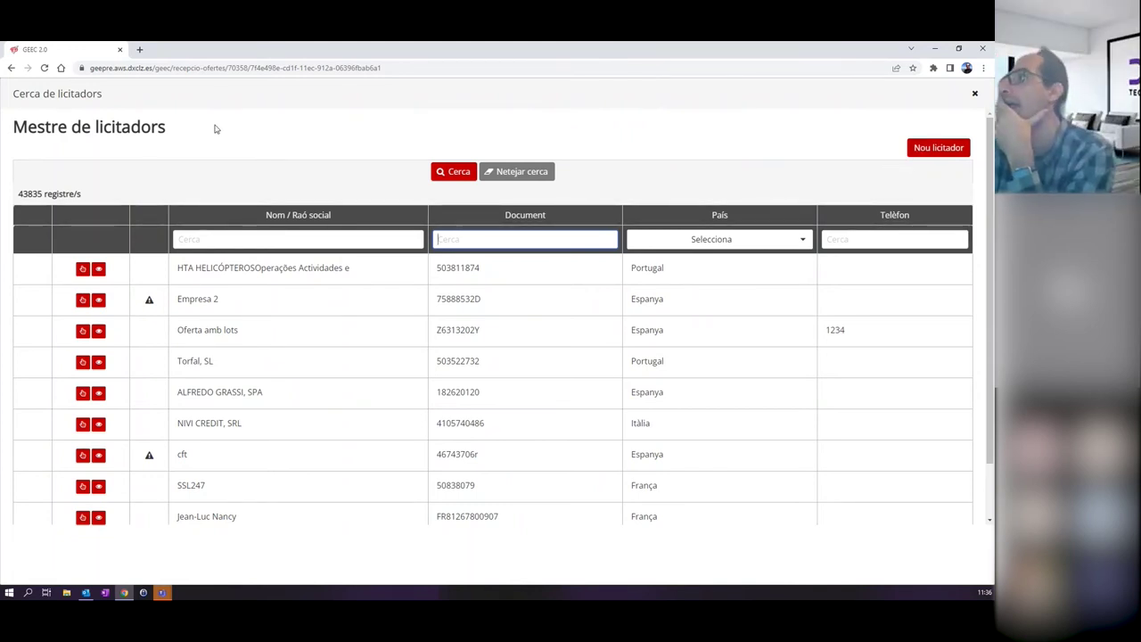
{"action": "left_click", "coordinate": [974, 94]}
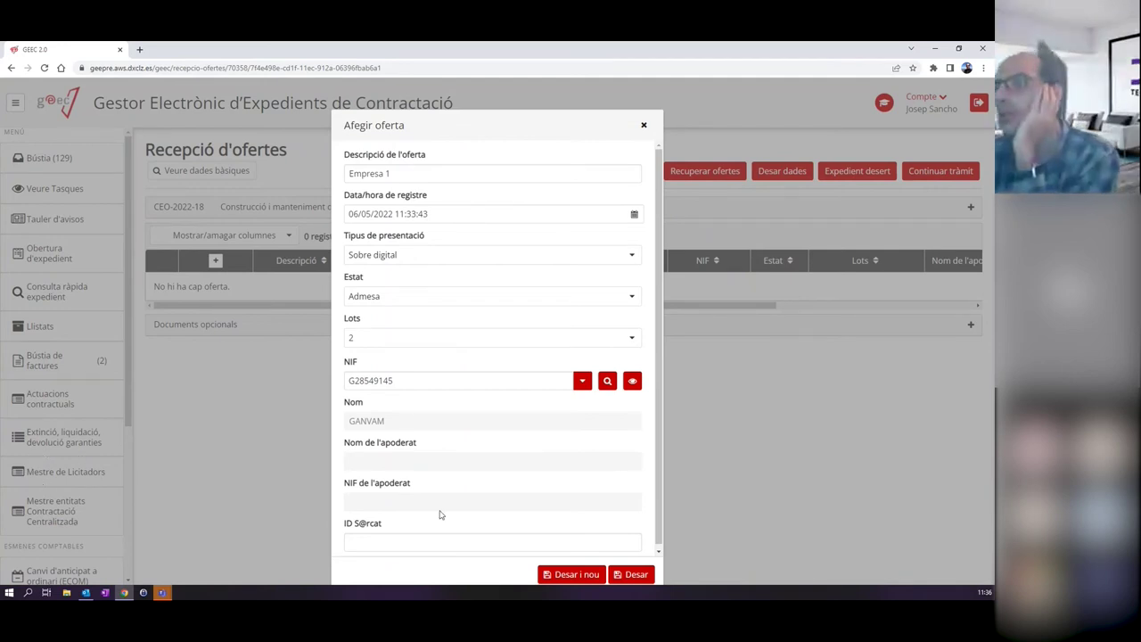
{"action": "left_click", "coordinate": [624, 575]}
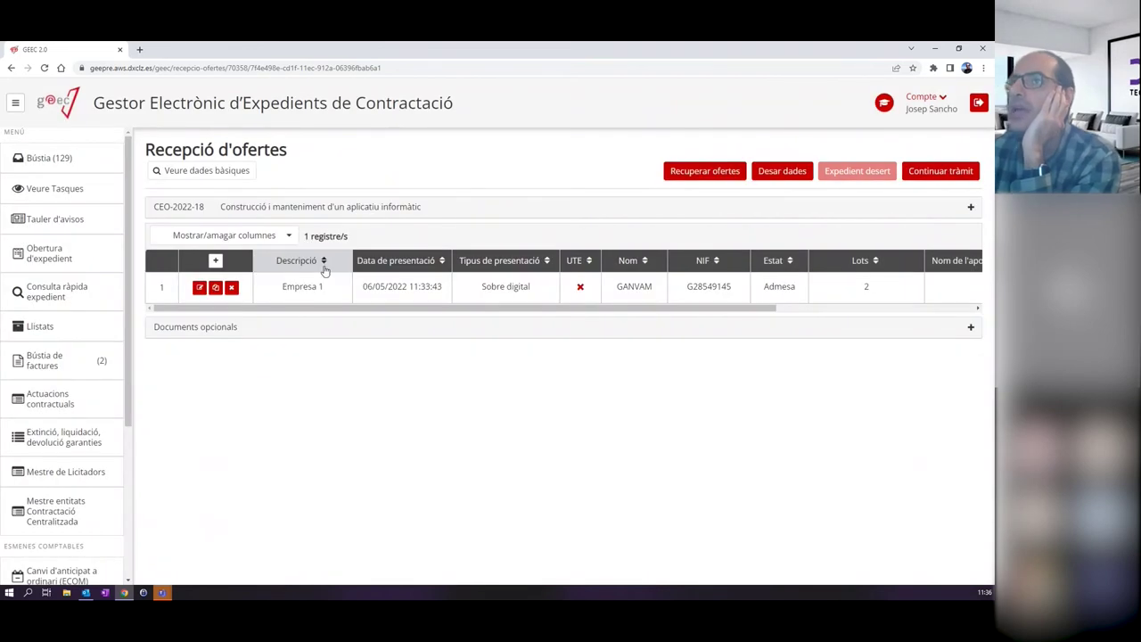
Start offer 'Empresa 2' dated 6 May 2022, Sobre digital, covering lots 1 and 2.
{"action": "left_click", "coordinate": [214, 260]}
{"action": "left_click", "coordinate": [430, 151]}
{"action": "type", "text": "Empresa 2"}
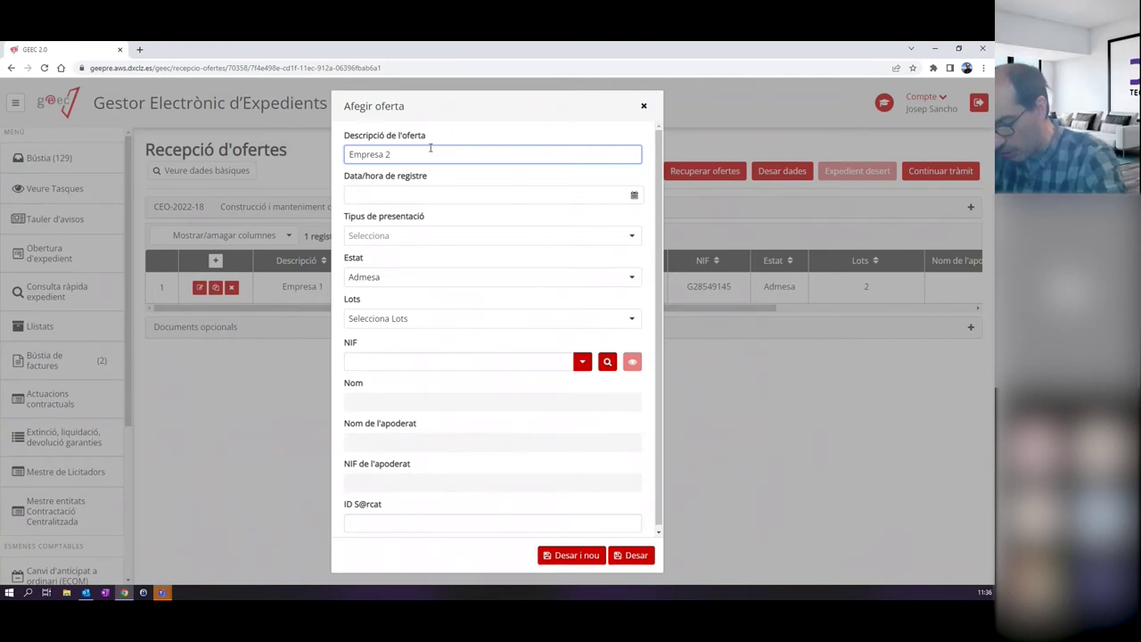
{"action": "key", "text": "Tab"}
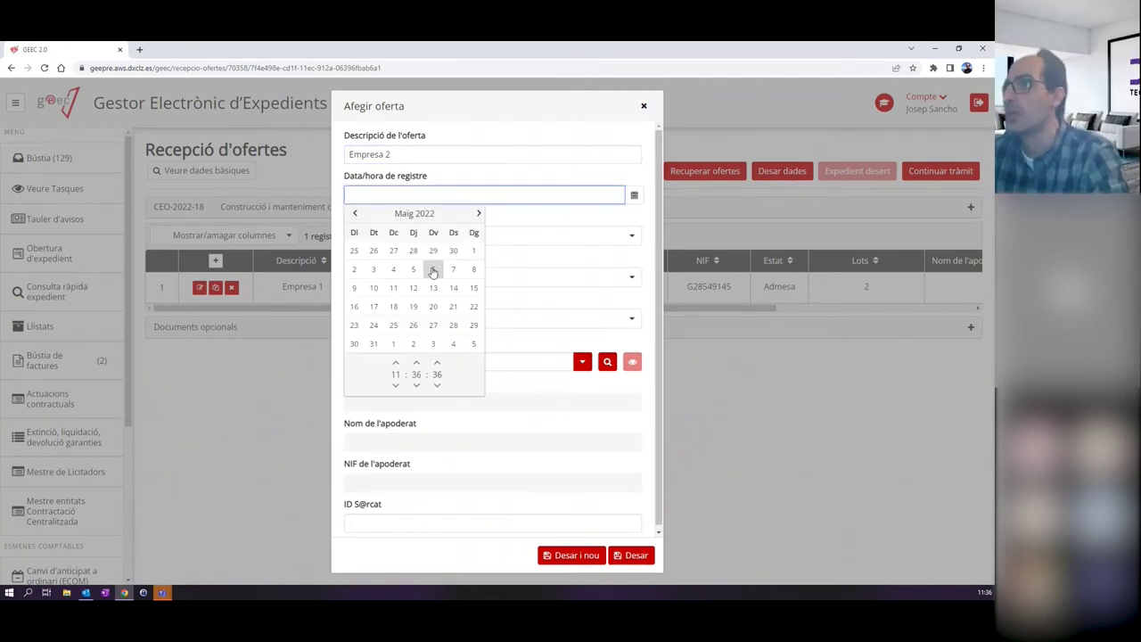
{"action": "left_click", "coordinate": [433, 271]}
{"action": "left_click", "coordinate": [473, 237]}
{"action": "left_click", "coordinate": [375, 280]}
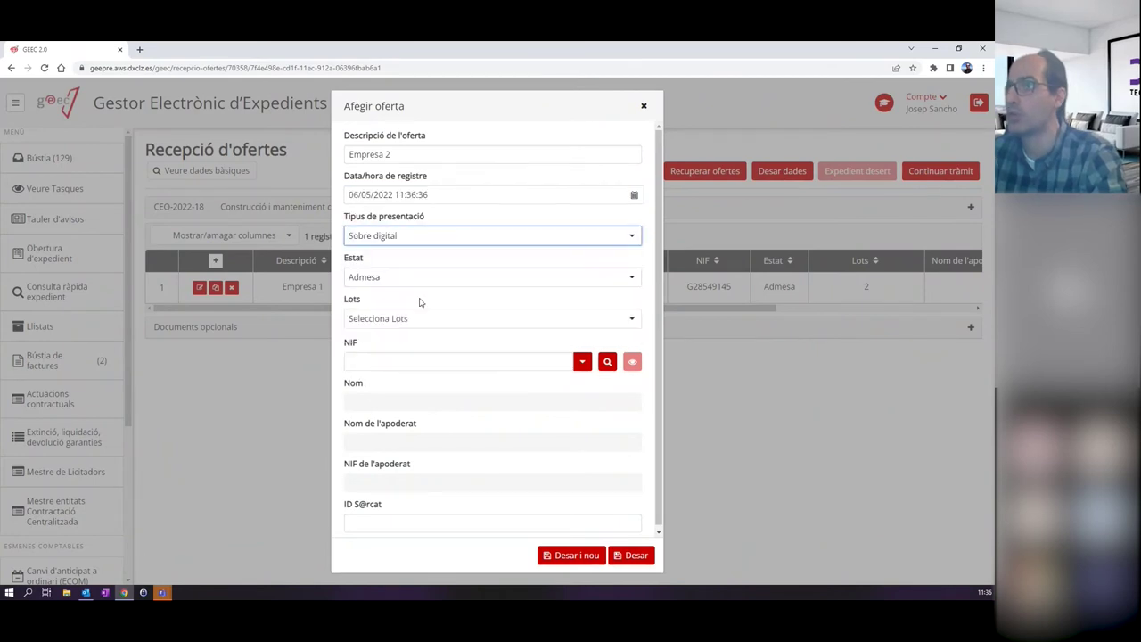
{"action": "left_click", "coordinate": [422, 322]}
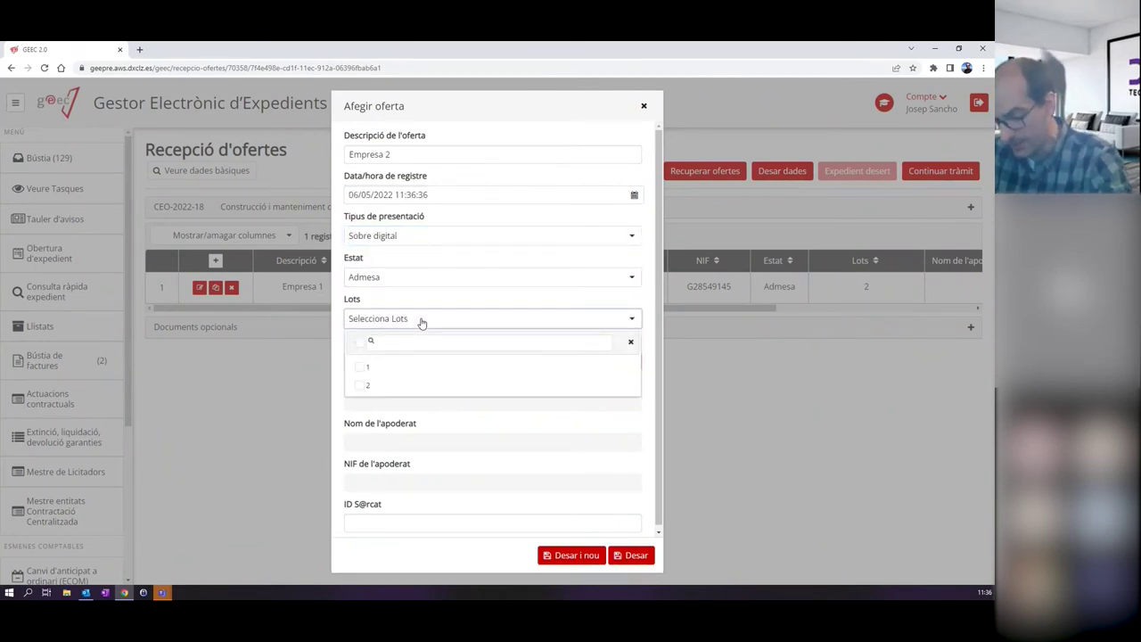
{"action": "left_click", "coordinate": [366, 367]}
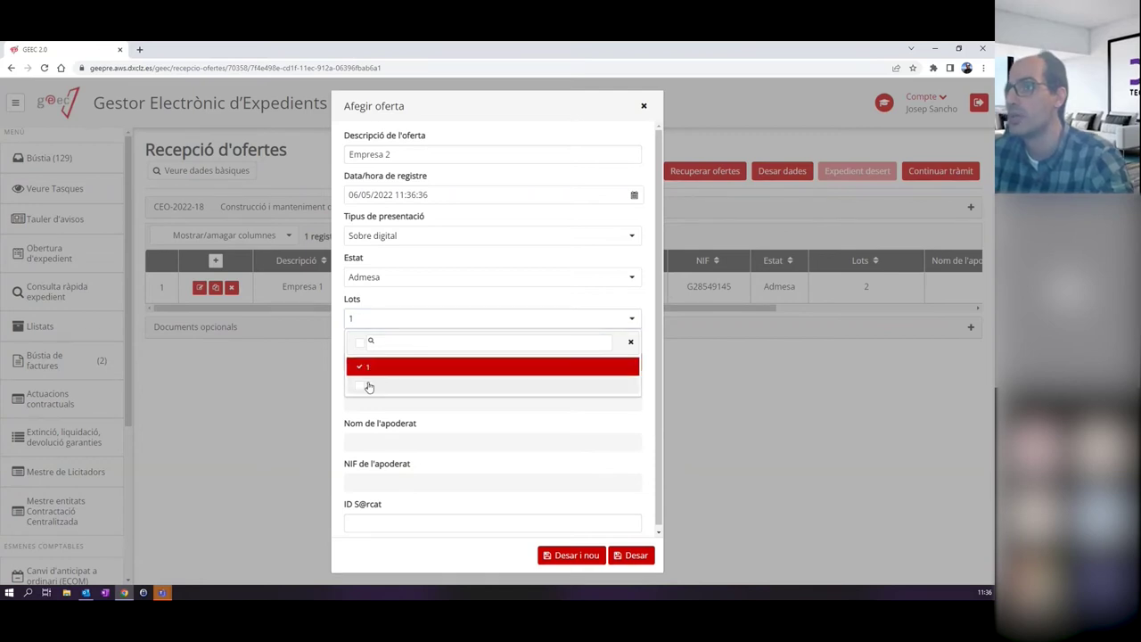
{"action": "left_click", "coordinate": [369, 387]}
Set BACULA EDITORS, SL as the bidder by tax id and save the Empresa 2 offer.
{"action": "left_click", "coordinate": [550, 361]}
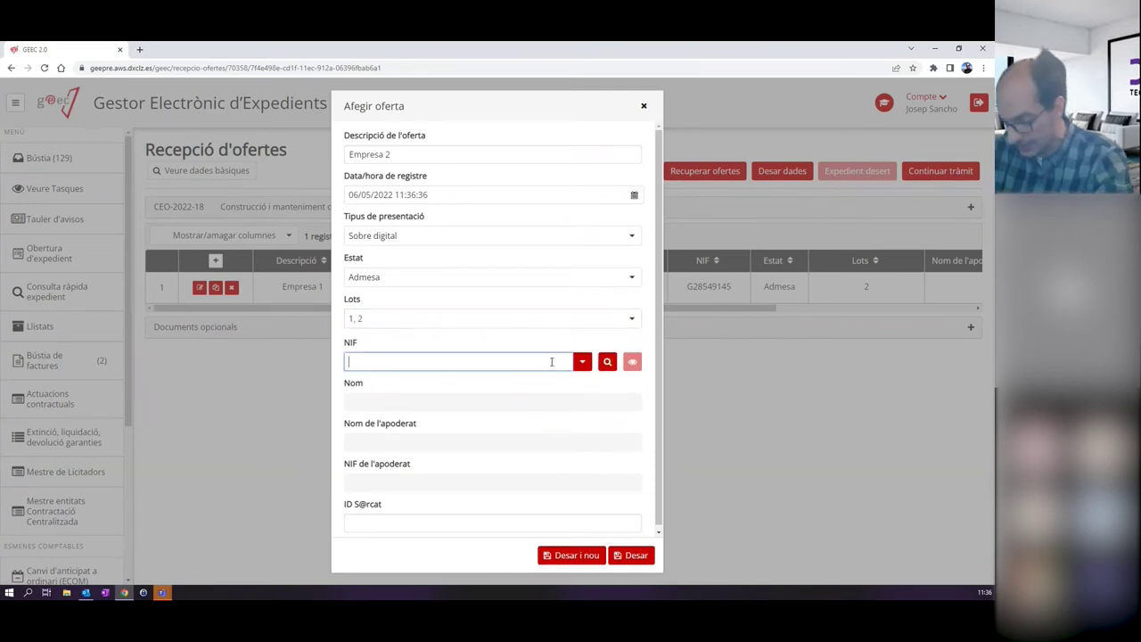
{"action": "type", "text": "B"}
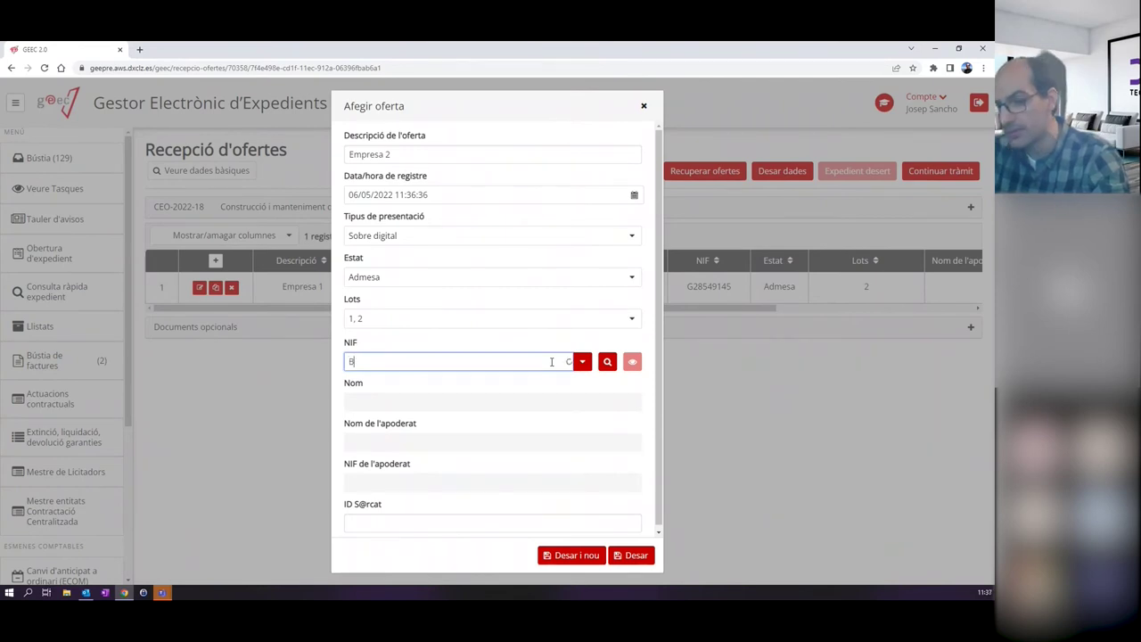
{"action": "type", "text": "17"}
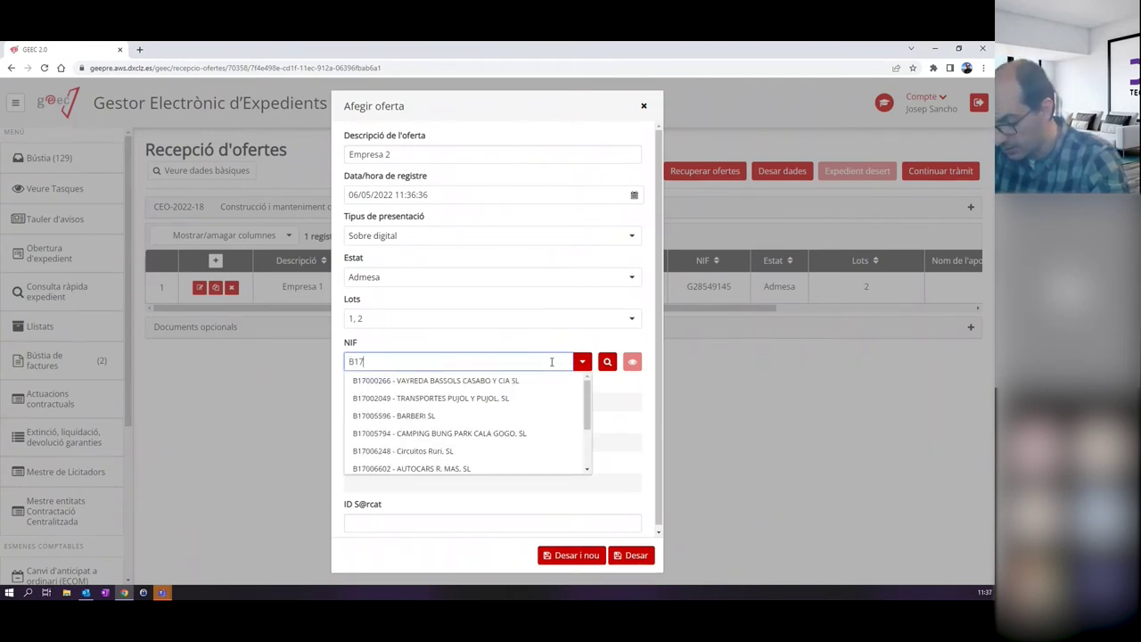
{"action": "type", "text": "96"}
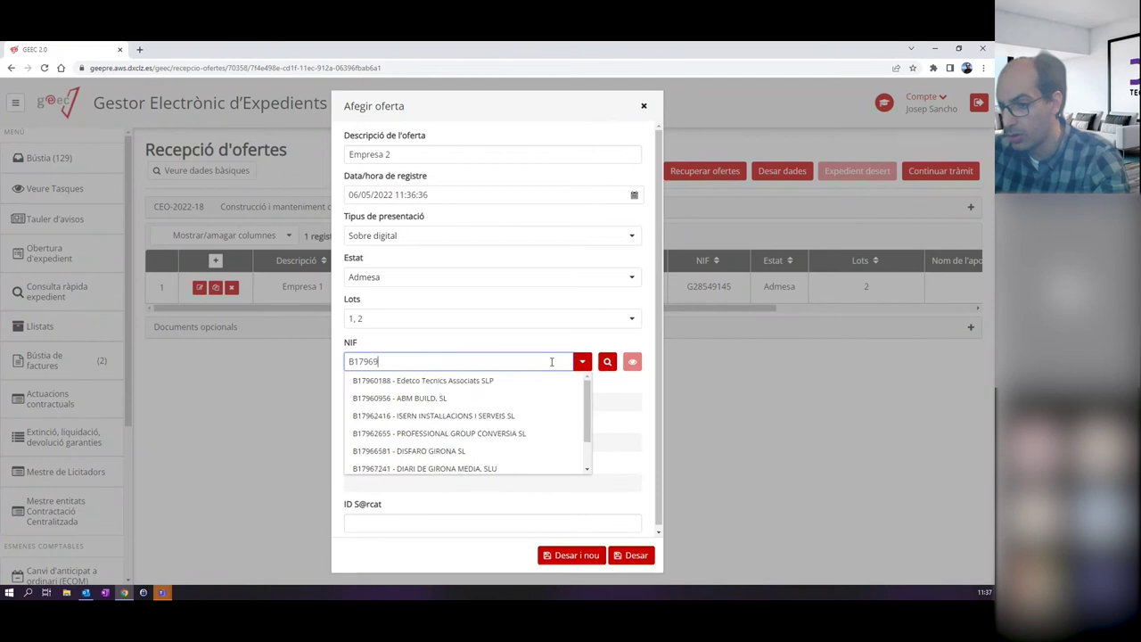
{"action": "type", "text": "9"}
{"action": "left_click", "coordinate": [511, 382]}
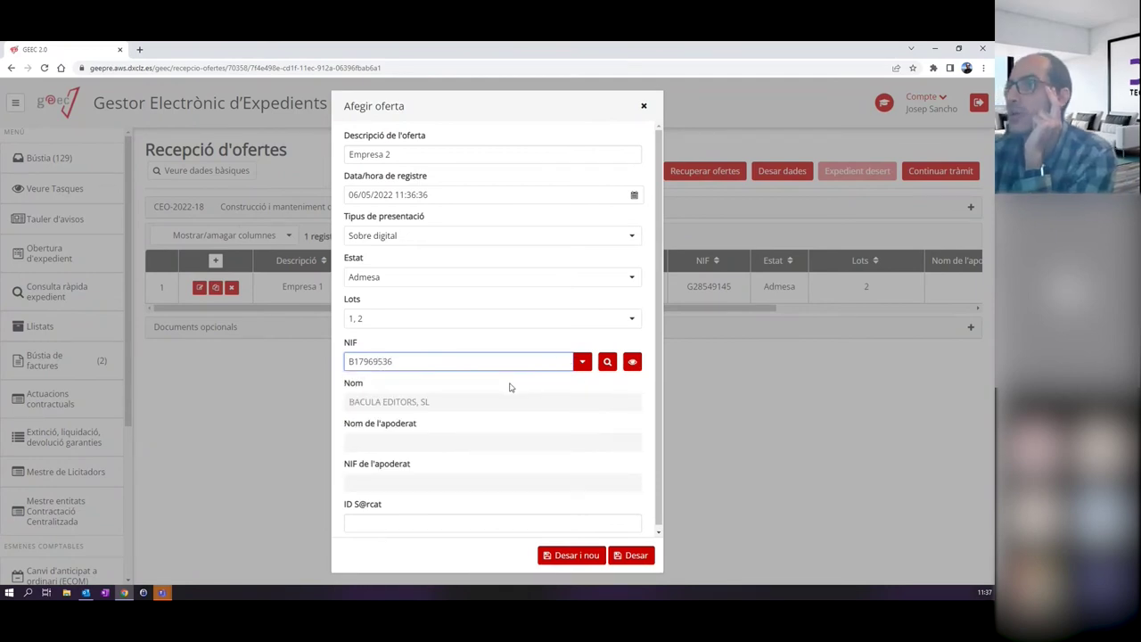
{"action": "left_click", "coordinate": [632, 557]}
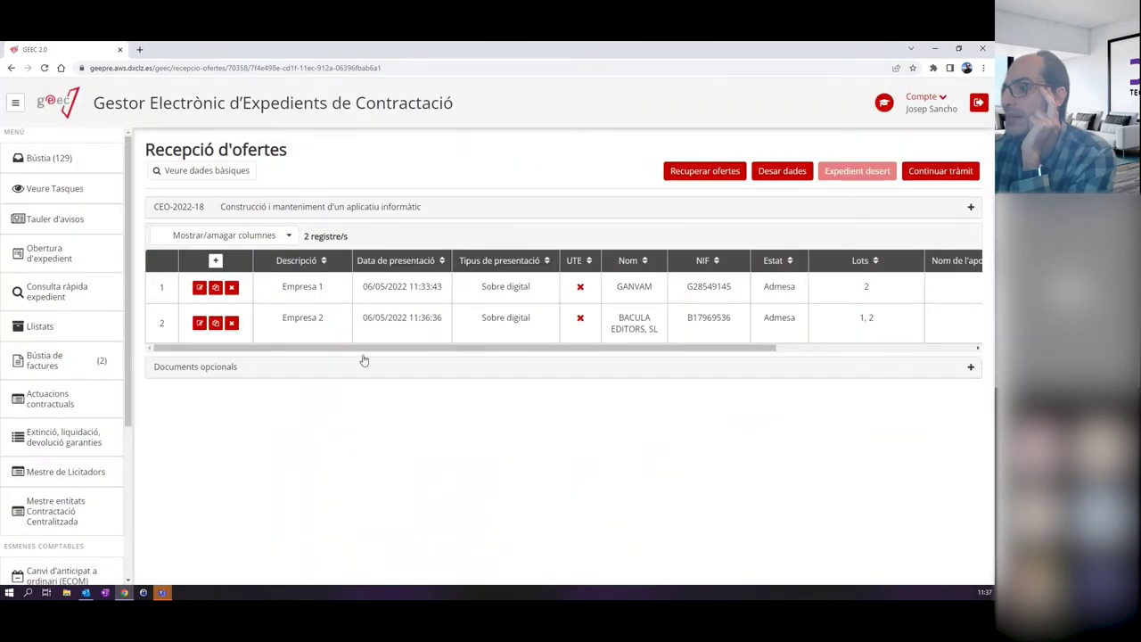
{"action": "left_click", "coordinate": [214, 260]}
Describe the offer as 'Empresa 3', dated 6 May 2022, presented by Sobre digital, status Admesa.
{"action": "left_click", "coordinate": [402, 153]}
{"action": "type", "text": "Empresa 3"}
{"action": "left_click", "coordinate": [394, 194]}
{"action": "left_click", "coordinate": [434, 270]}
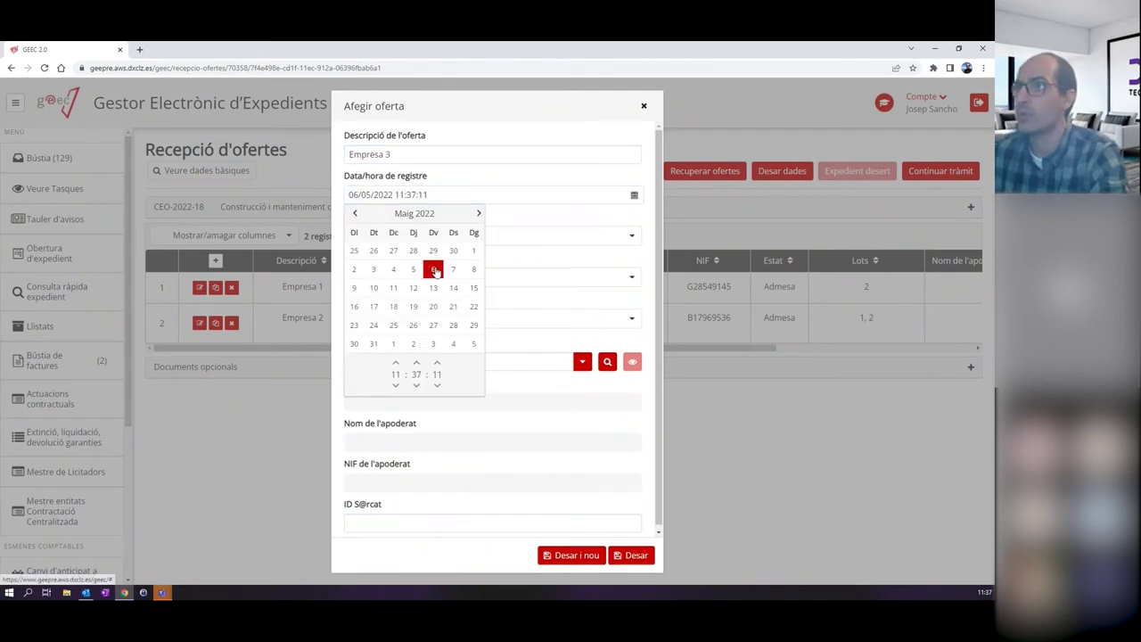
{"action": "left_click", "coordinate": [492, 237]}
{"action": "left_click", "coordinate": [387, 299]}
{"action": "left_click", "coordinate": [391, 277]}
{"action": "left_click", "coordinate": [389, 279]}
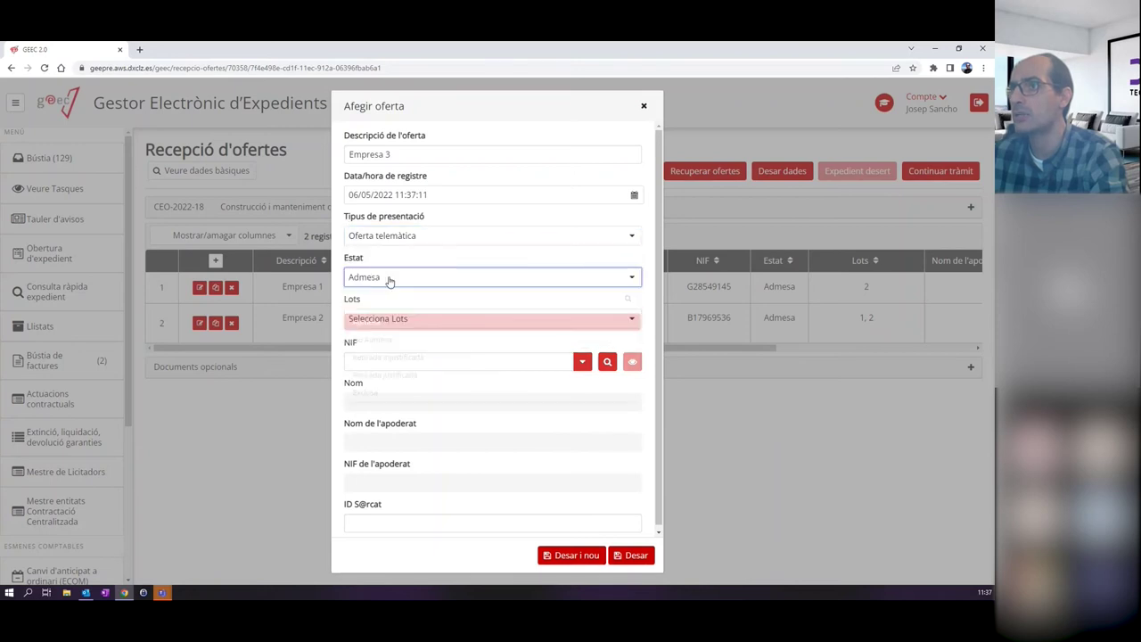
{"action": "left_click", "coordinate": [392, 235]}
{"action": "left_click", "coordinate": [395, 287]}
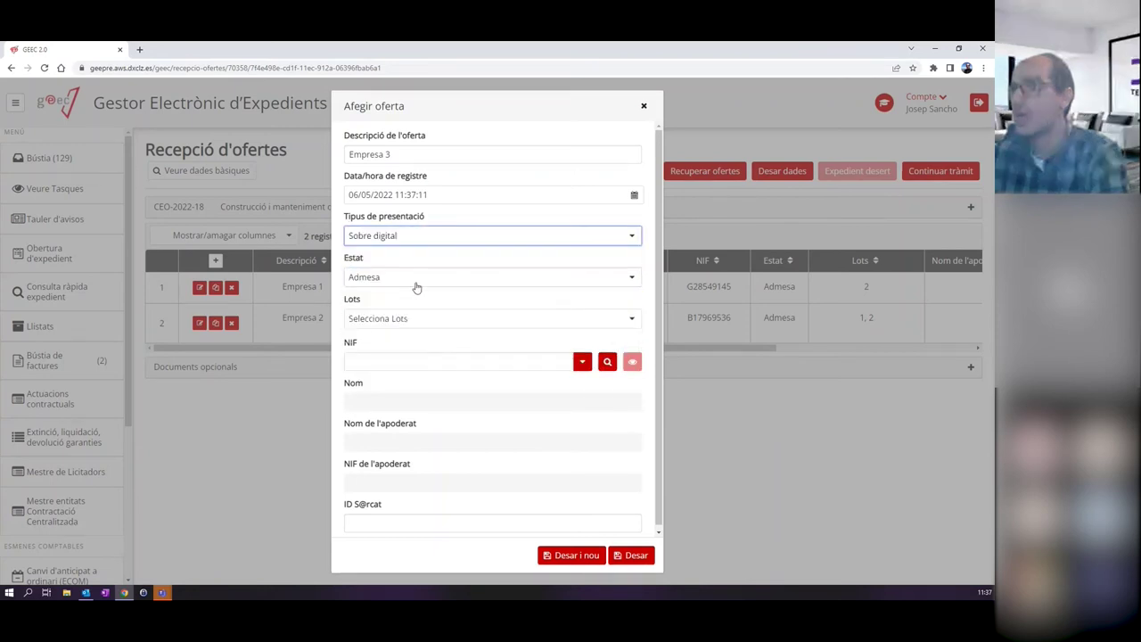
Assign lot 1, choose bidder ELECTRO SEL, SL by its NIF, and save the offer.
{"action": "left_click", "coordinate": [401, 320]}
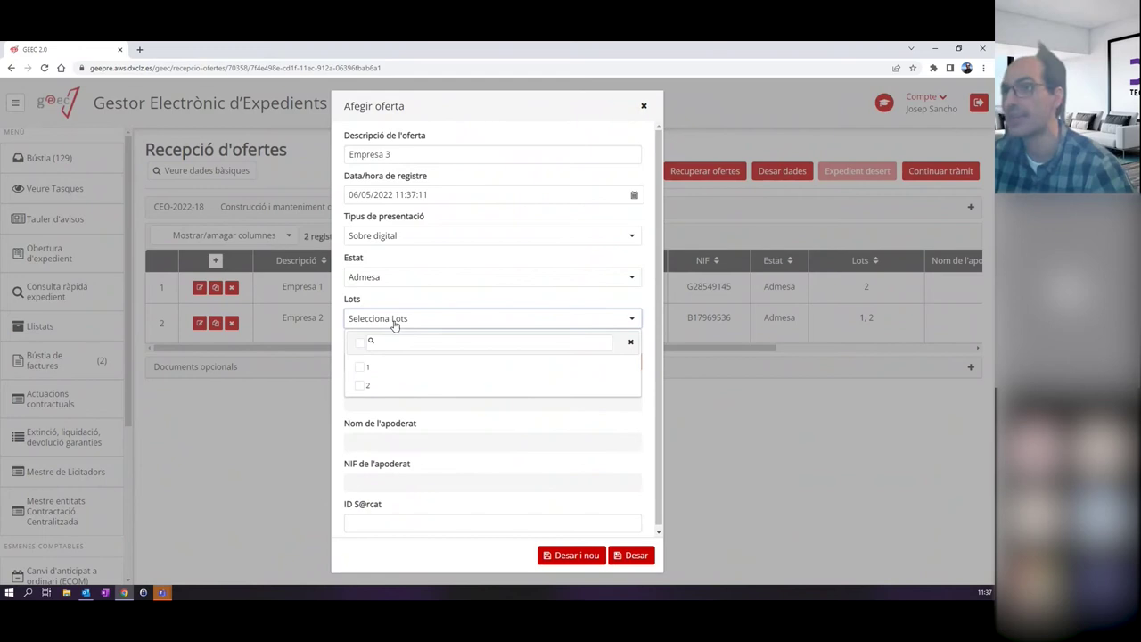
{"action": "left_click", "coordinate": [360, 366]}
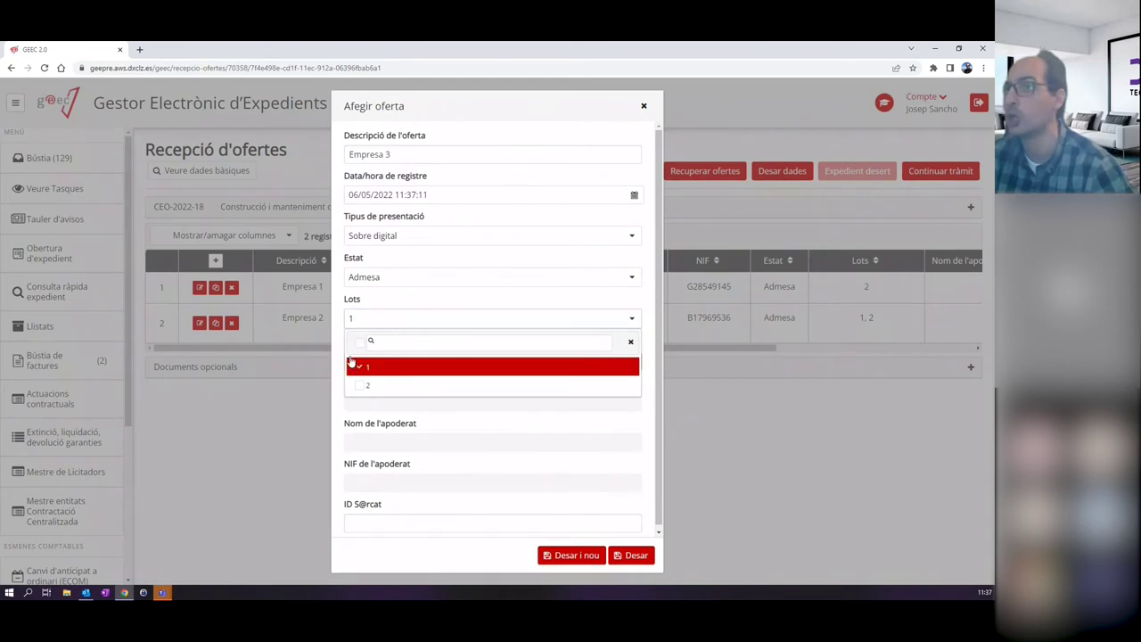
{"action": "left_click", "coordinate": [303, 412]}
{"action": "left_click", "coordinate": [431, 360]}
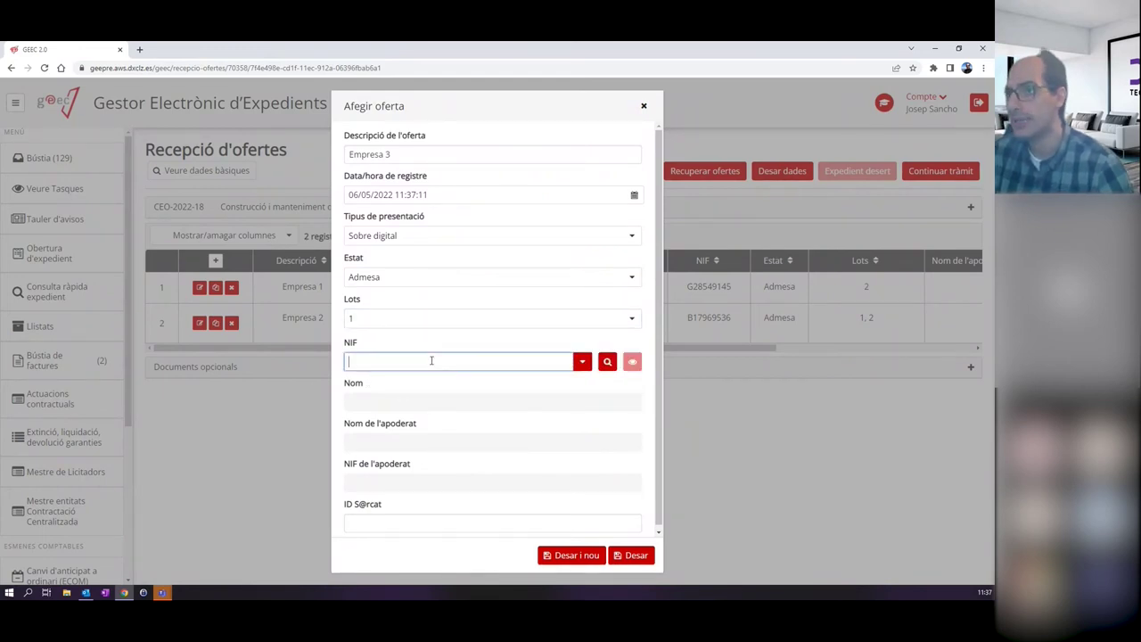
{"action": "type", "text": "B50"}
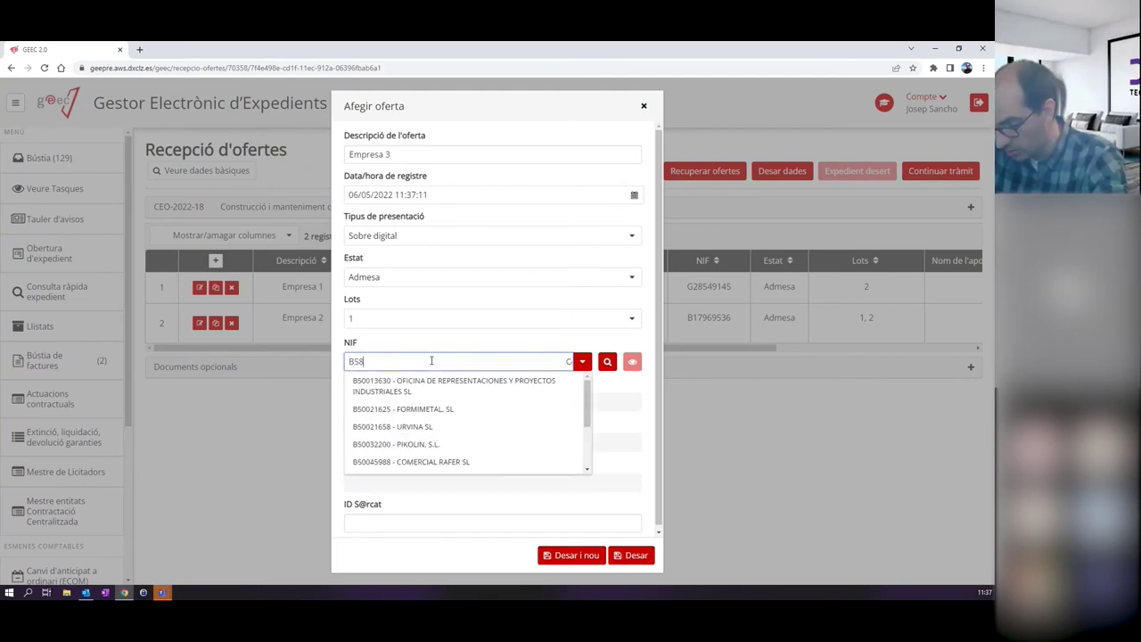
{"action": "type", "text": "42"}
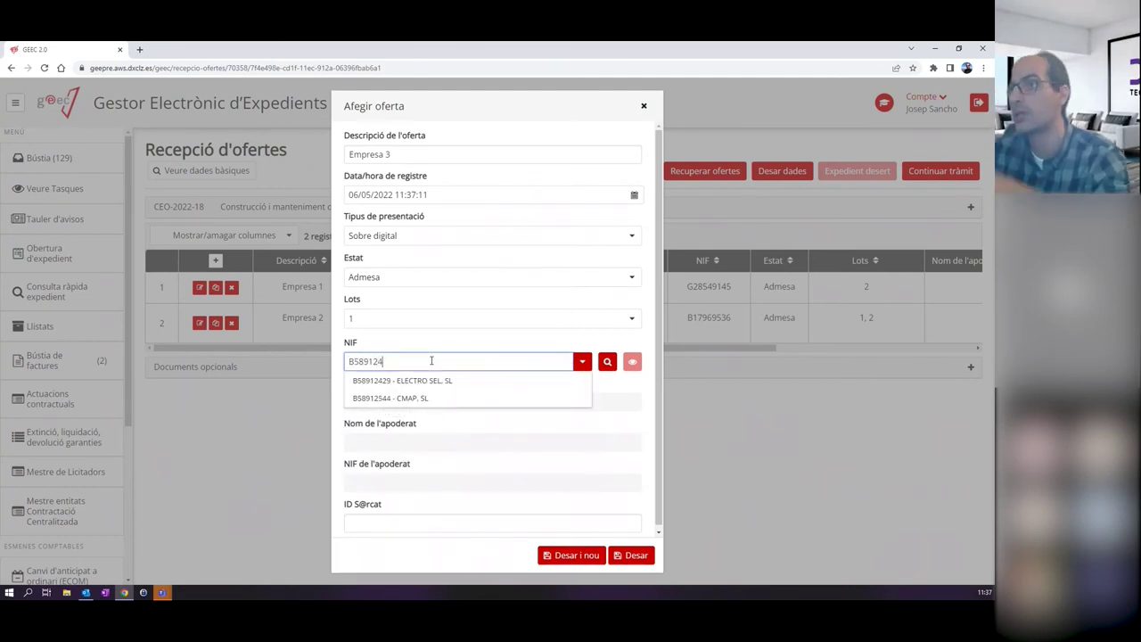
{"action": "left_click", "coordinate": [434, 382]}
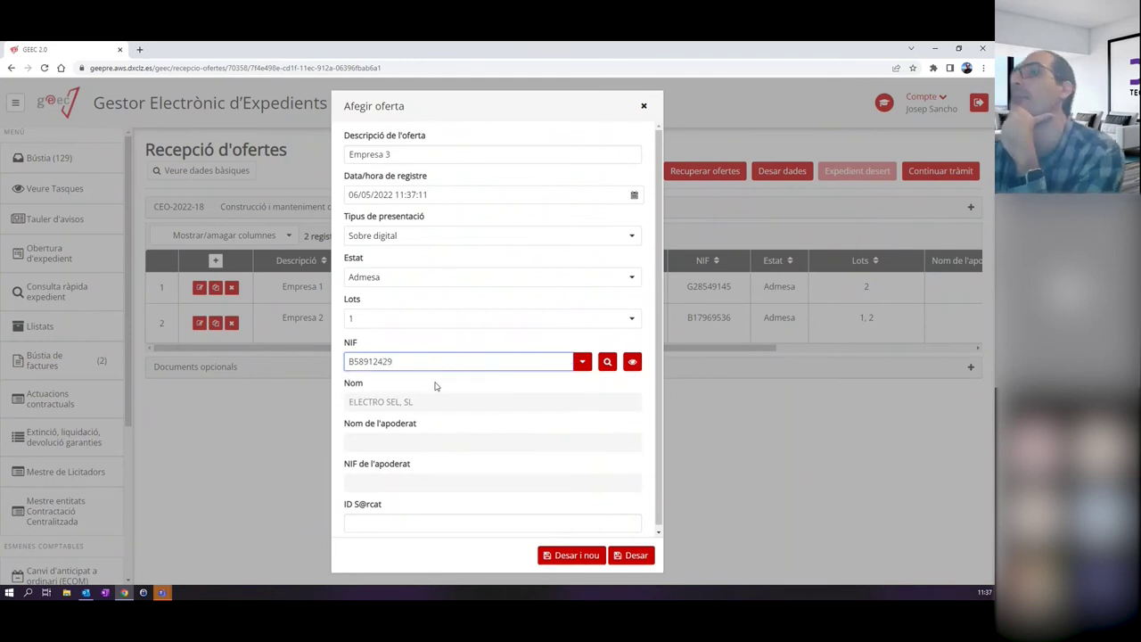
{"action": "left_click", "coordinate": [634, 556]}
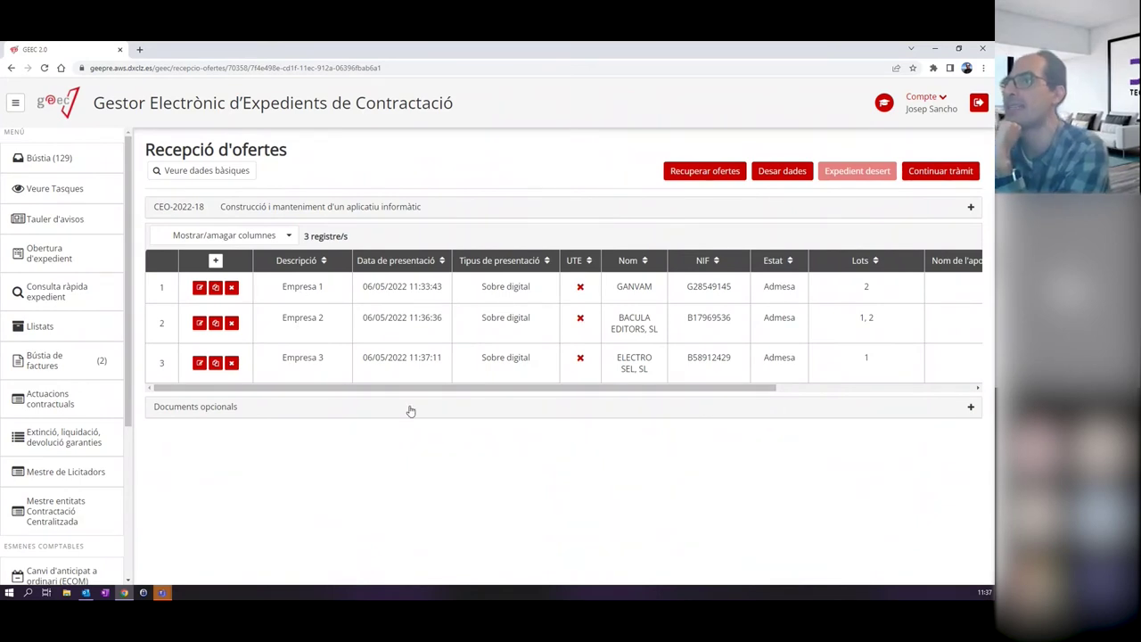
{"action": "left_click_drag", "start_coordinate": [415, 387], "coordinate": [611, 262]}
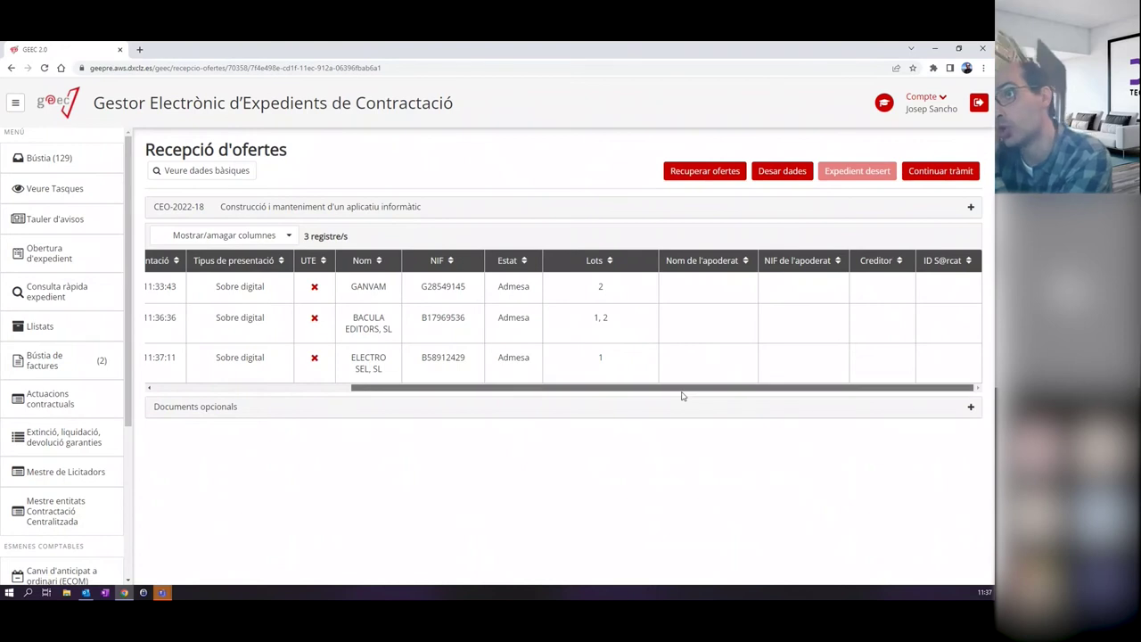
{"action": "left_click_drag", "start_coordinate": [681, 394], "coordinate": [407, 443]}
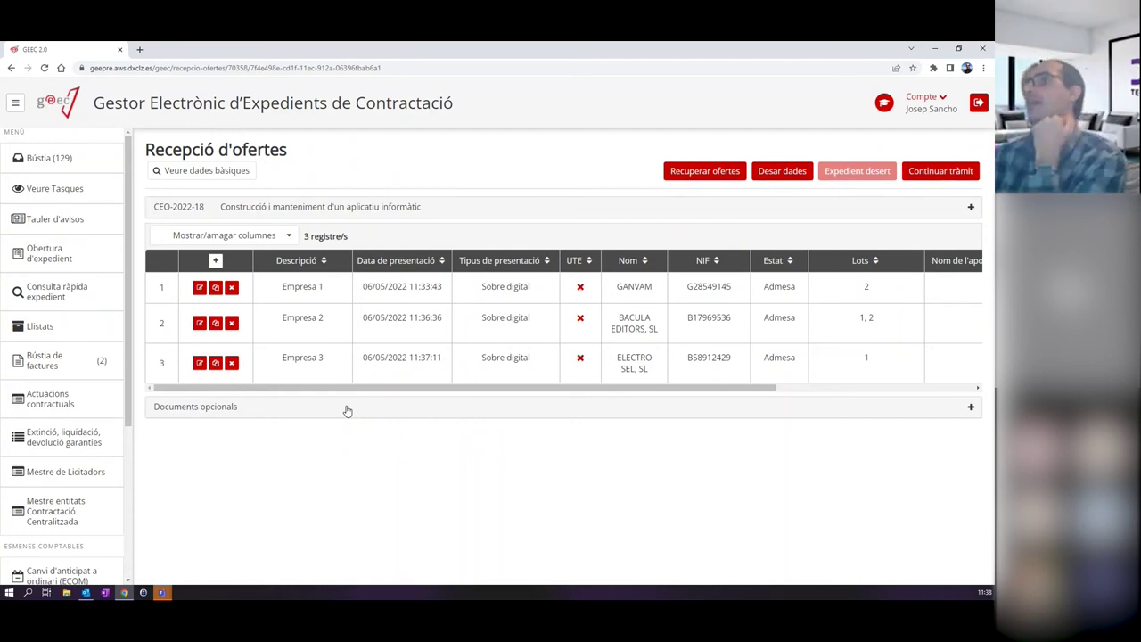
{"action": "left_click_drag", "start_coordinate": [216, 149], "coordinate": [315, 138]}
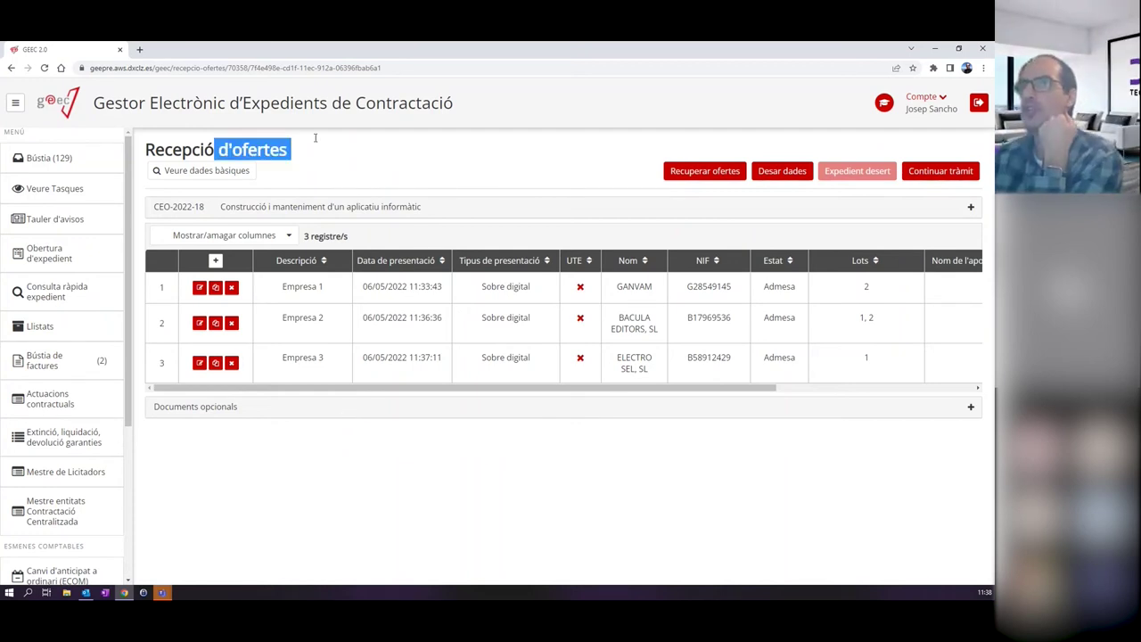
{"action": "left_click", "coordinate": [331, 158]}
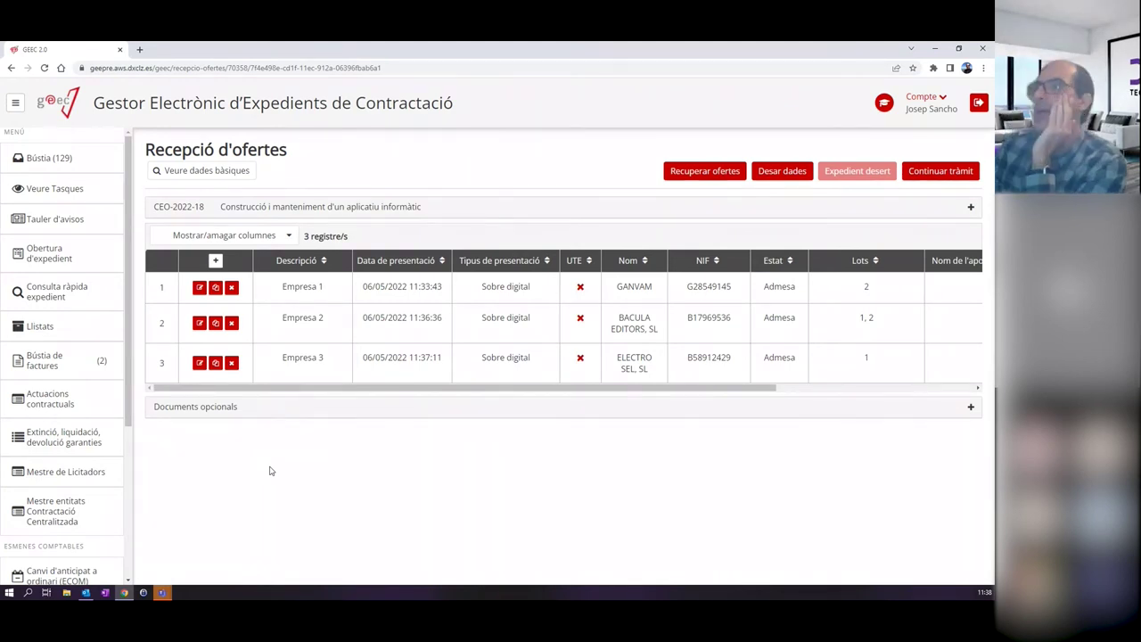
Finish the Recepció d'ofertes task and open the Certificat de l'oficina receptora task from Bústia.
{"action": "left_click", "coordinate": [943, 174]}
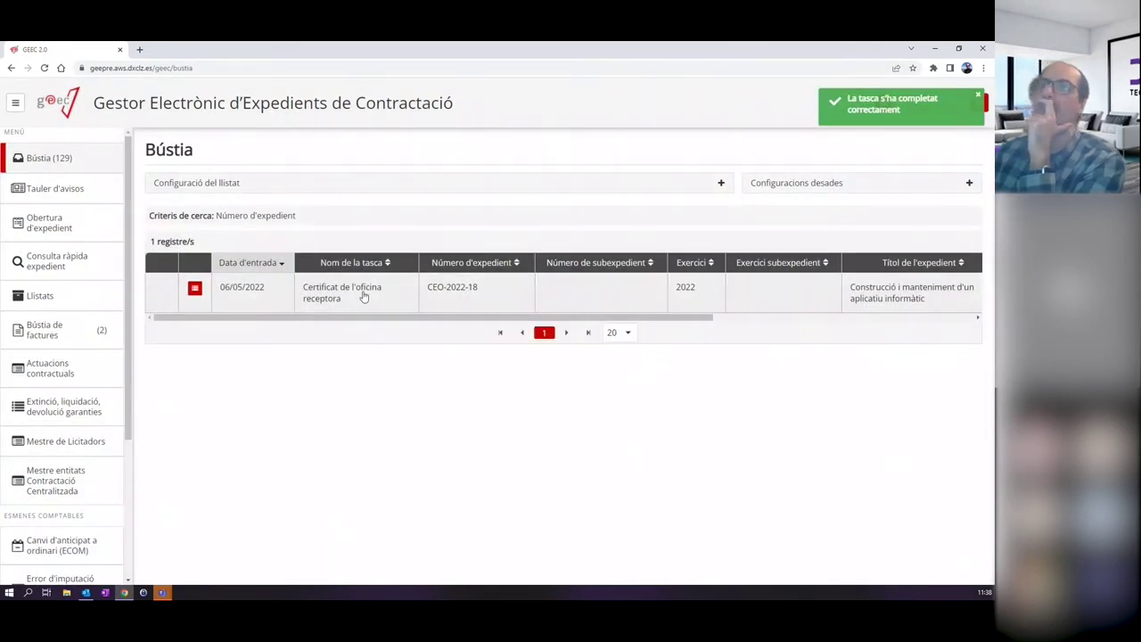
{"action": "left_click", "coordinate": [344, 295]}
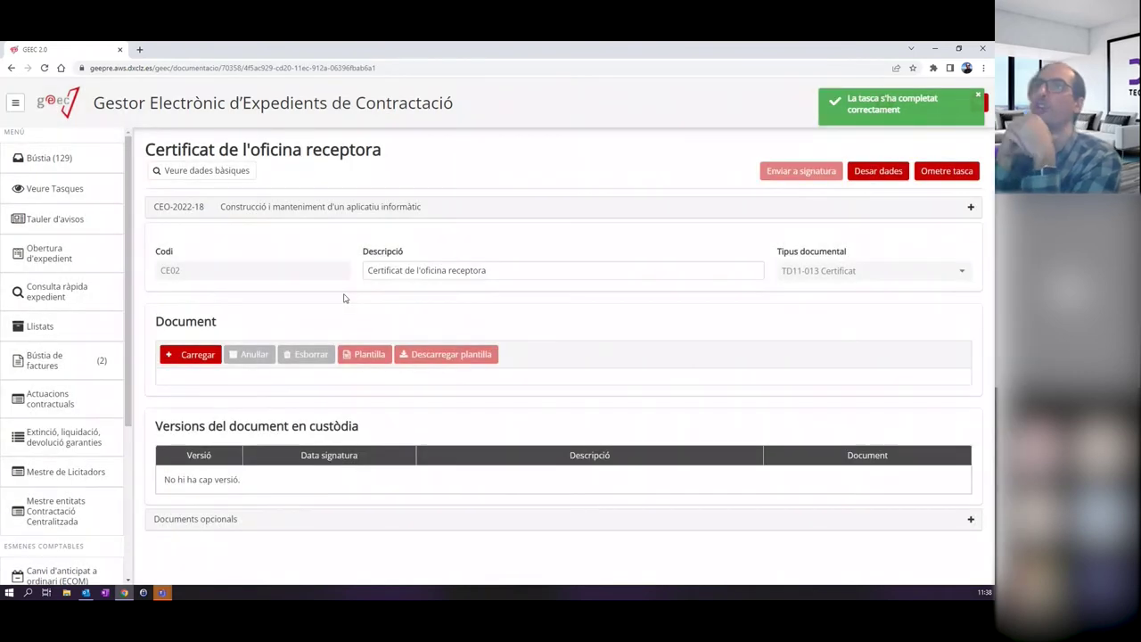
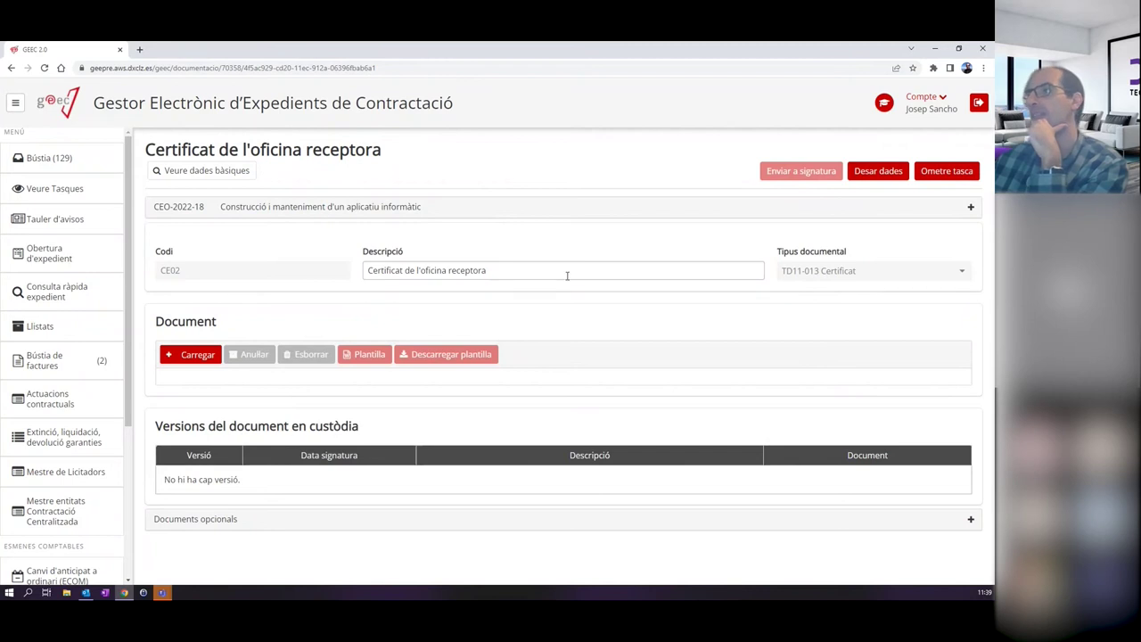
Skip the receiving-office certificate task and check CEO-2022-18's procedure tree down to Licitació.
{"action": "left_click", "coordinate": [947, 170]}
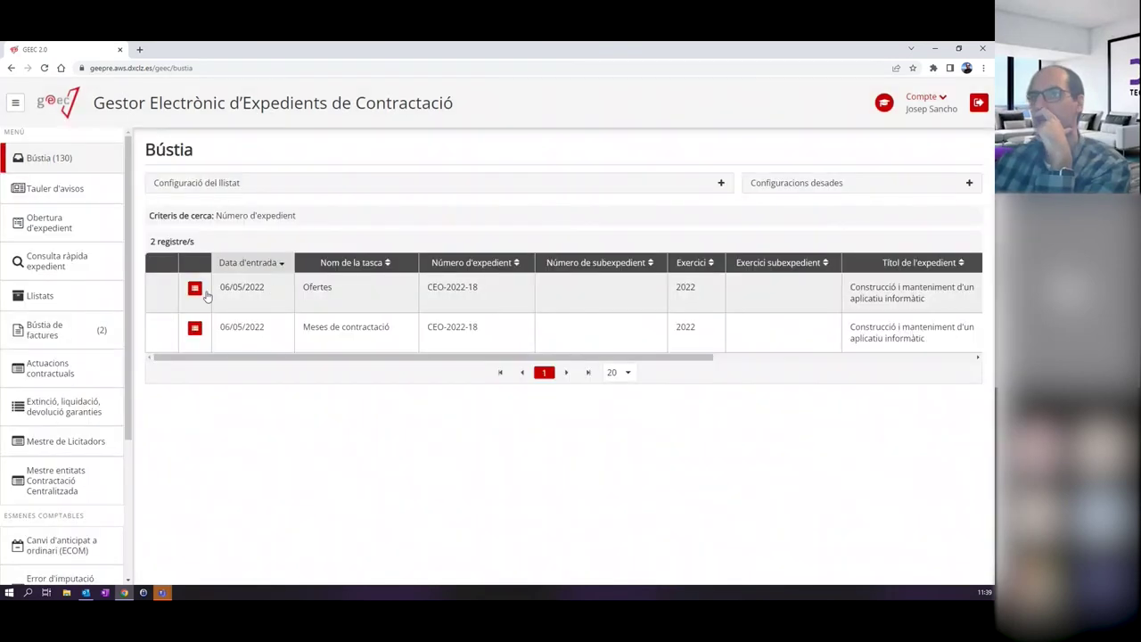
{"action": "left_click", "coordinate": [196, 294]}
{"action": "scroll", "coordinate": [321, 288], "scroll_direction": "down", "scroll_amount": 10}
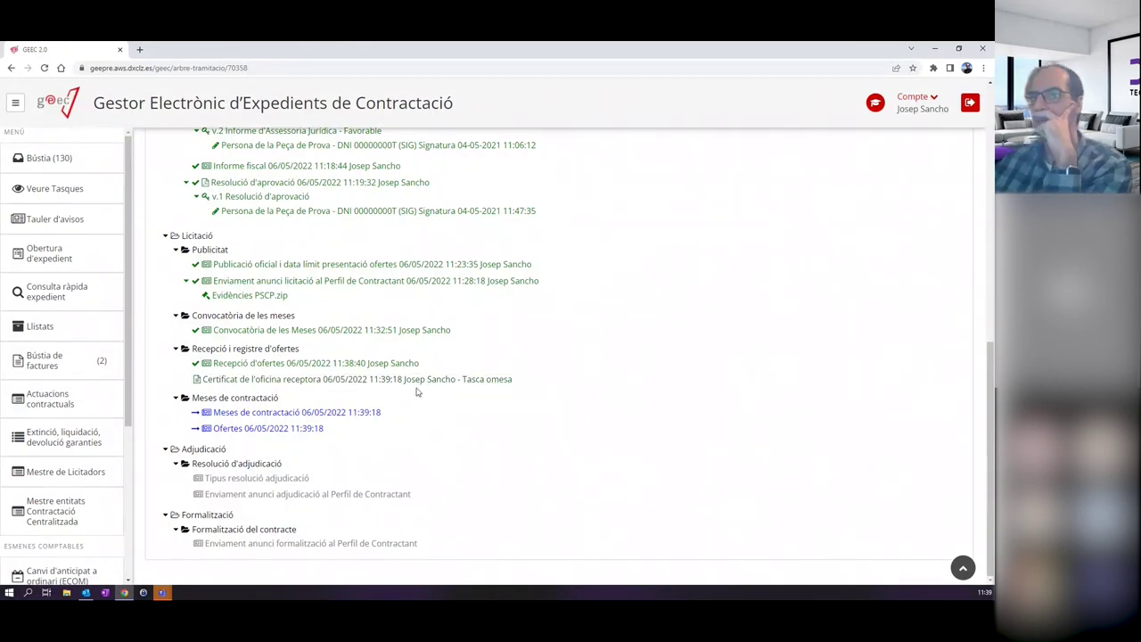
Open CEO-2022-18's Meses de contractació task, review its four members, then view the sessions tab.
{"action": "left_click", "coordinate": [60, 157]}
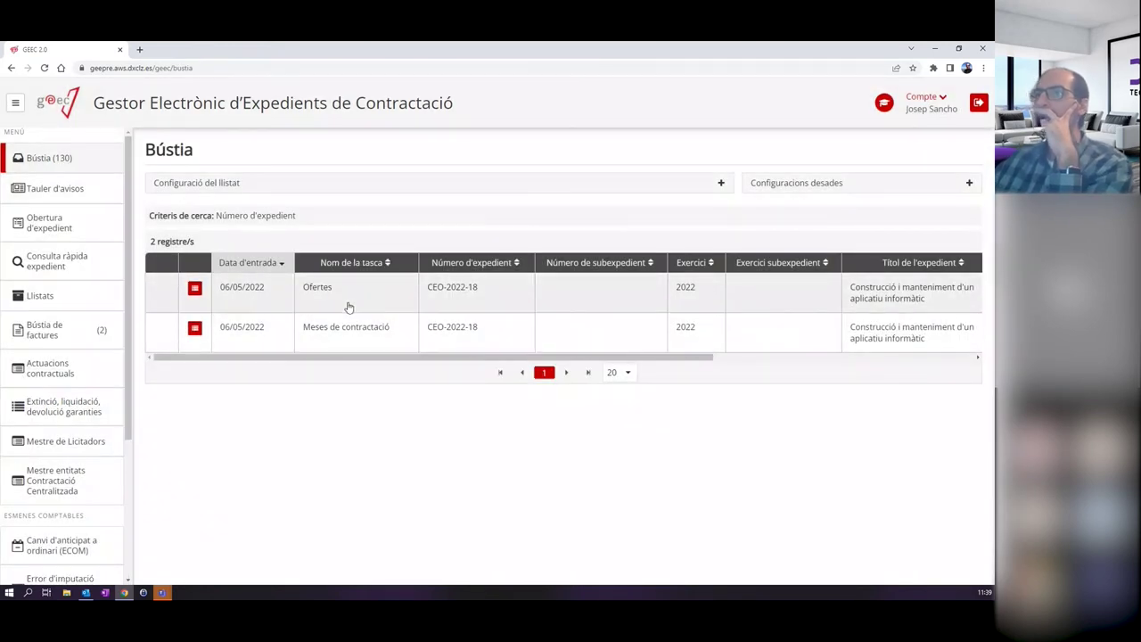
{"action": "left_click", "coordinate": [363, 333]}
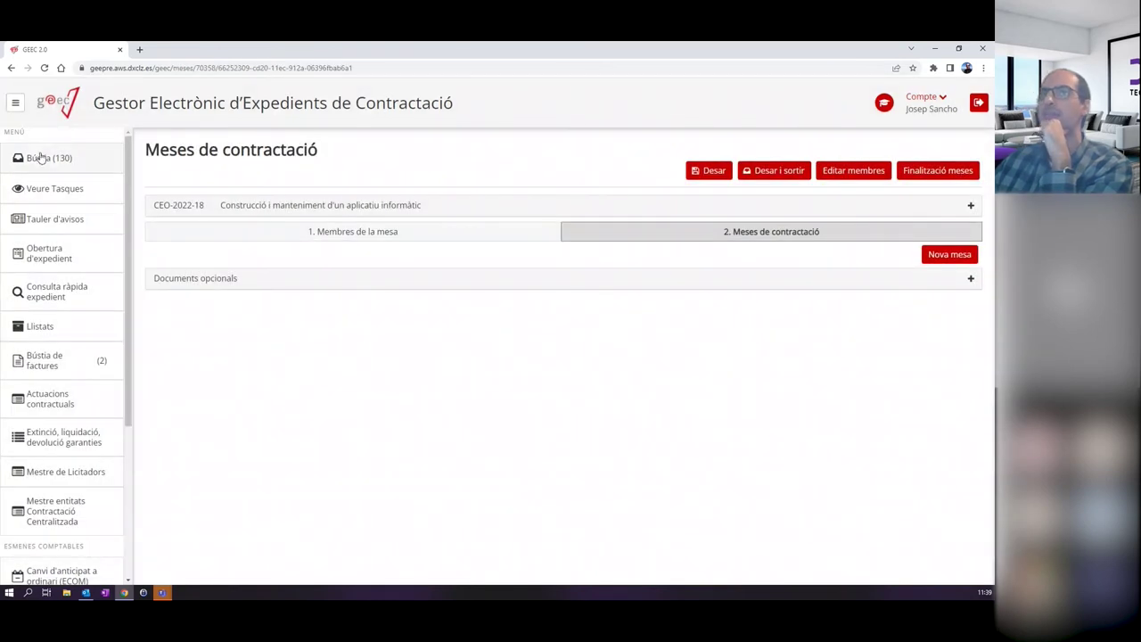
{"action": "left_click", "coordinate": [44, 157]}
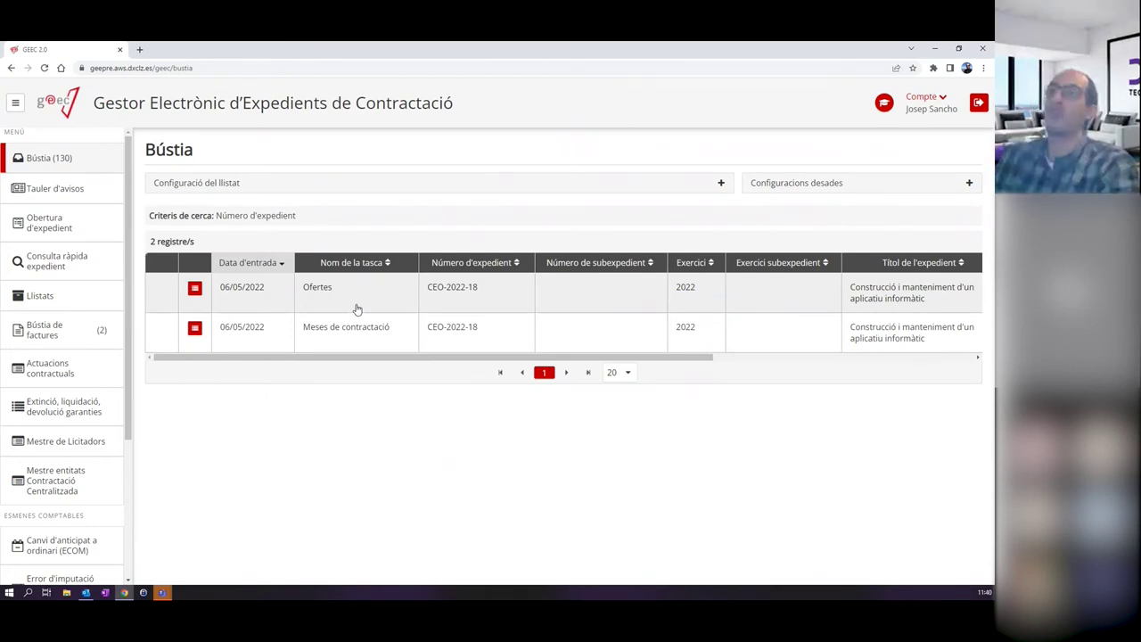
{"action": "left_click", "coordinate": [374, 338]}
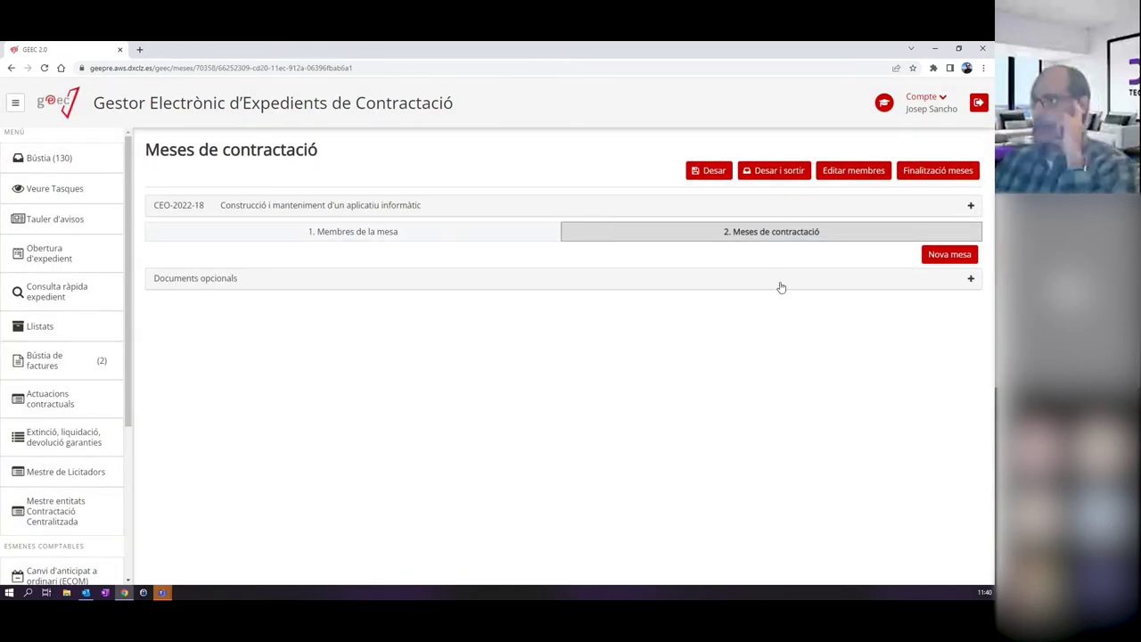
{"action": "left_click", "coordinate": [441, 237]}
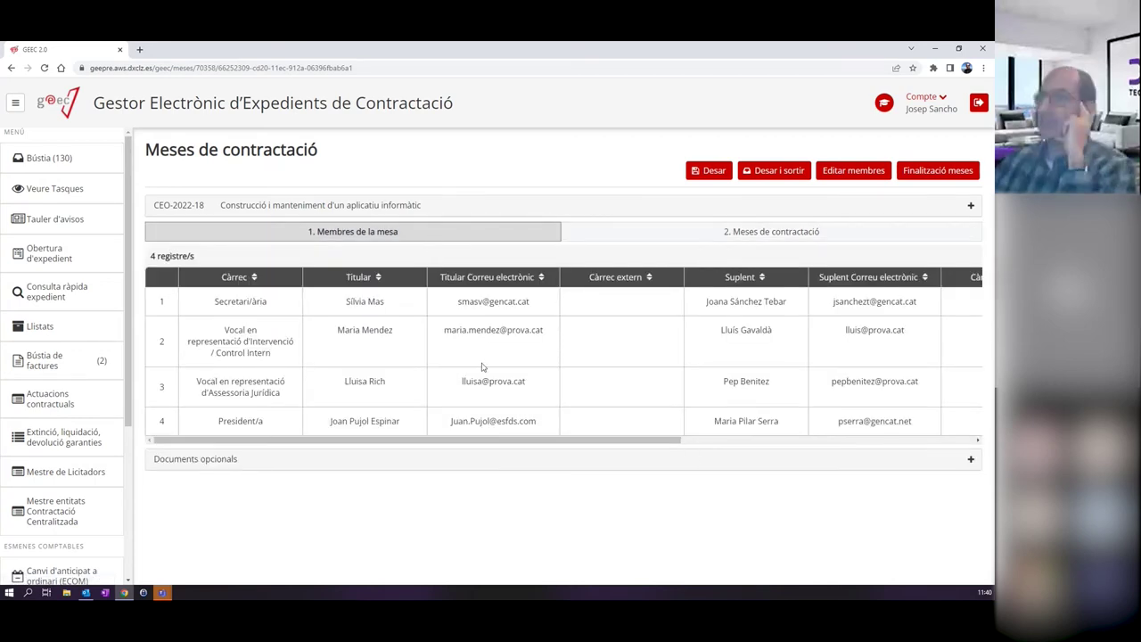
{"action": "left_click", "coordinate": [704, 242]}
Create Mesa 1 as 'Mesa d'obertura i avaluació dels sobres', convened on 6 May 2022.
{"action": "left_click", "coordinate": [949, 255]}
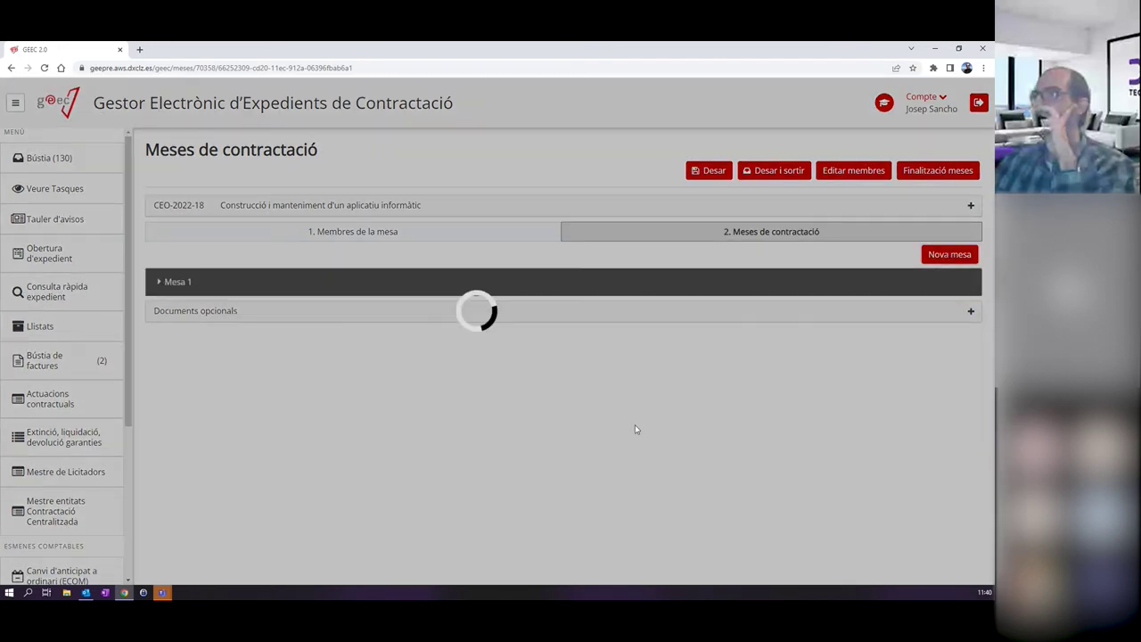
{"action": "left_click", "coordinate": [177, 282]}
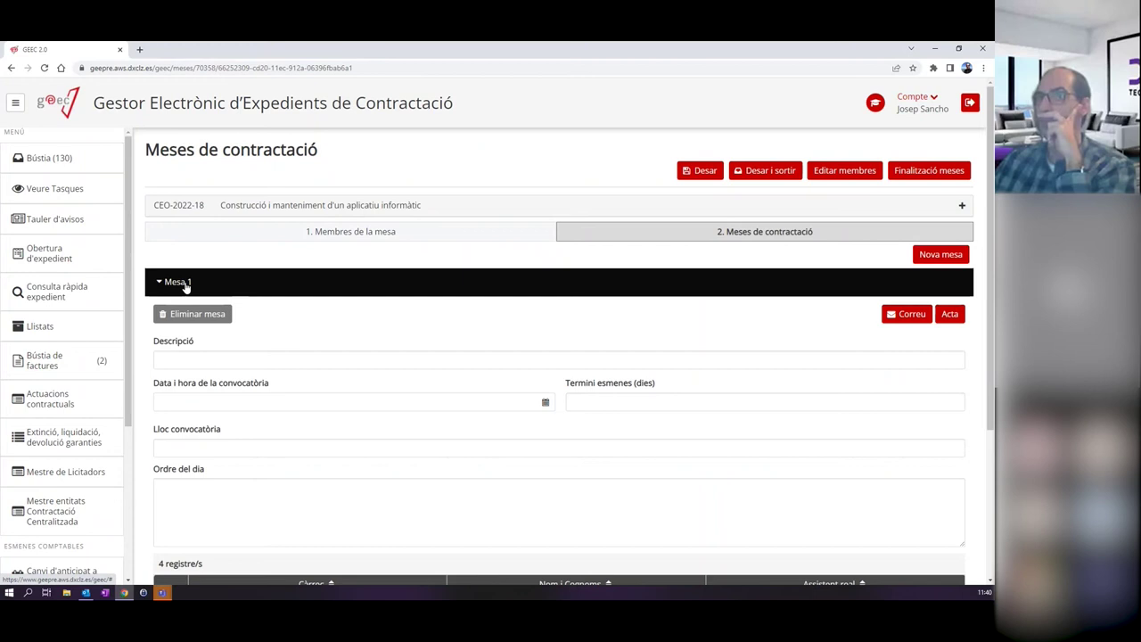
{"action": "left_click", "coordinate": [184, 359]}
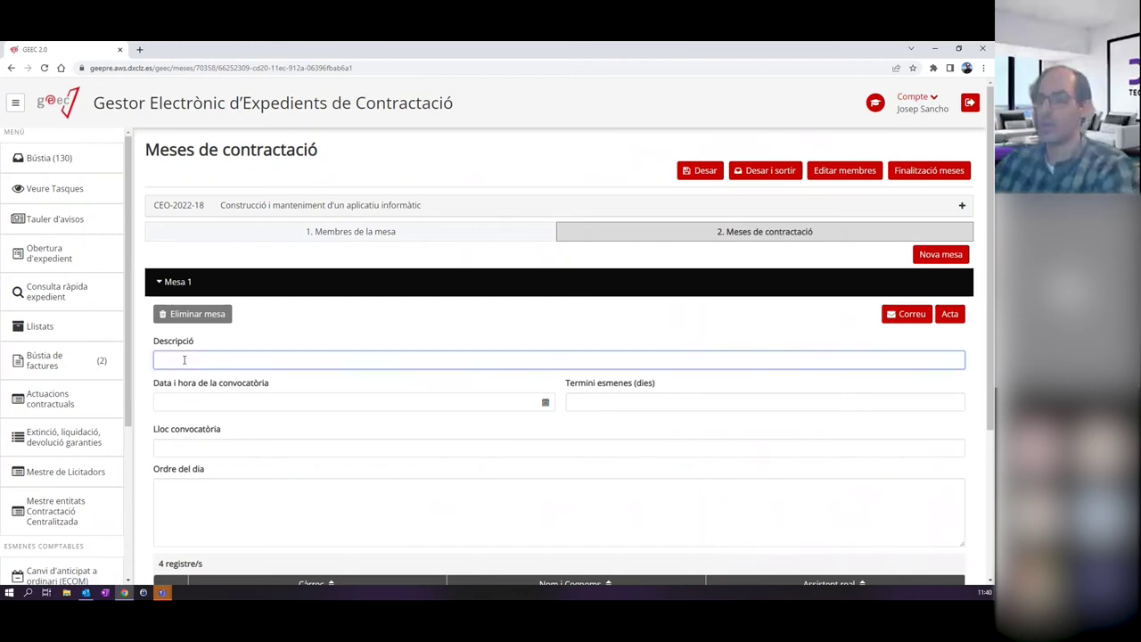
{"action": "type", "text": "Mesa d'o"}
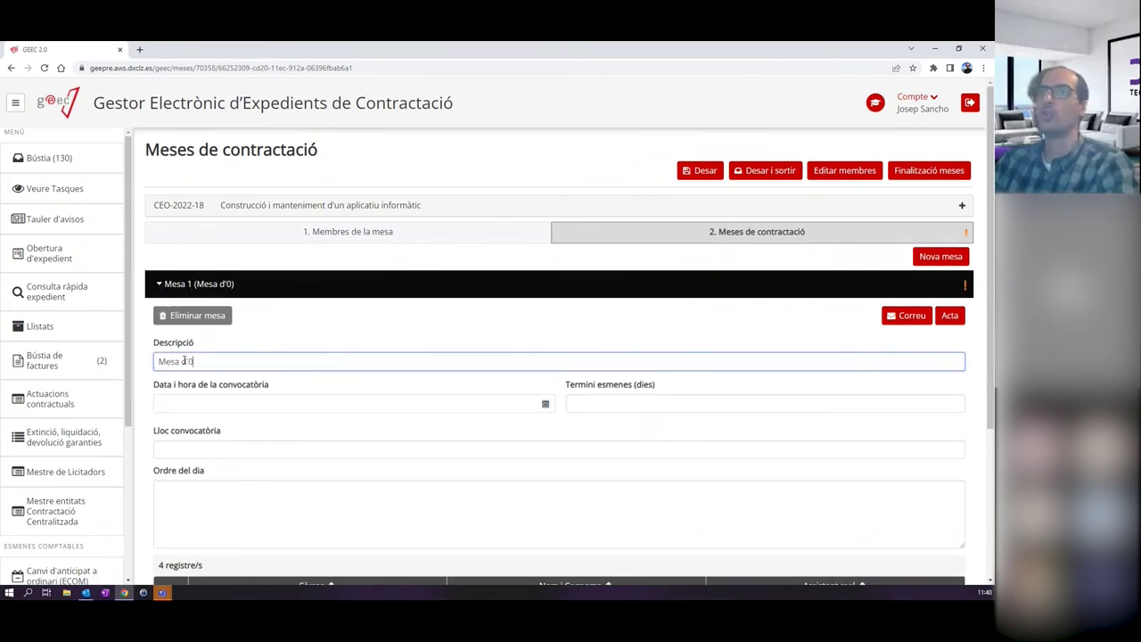
{"action": "type", "text": "bertura i av"}
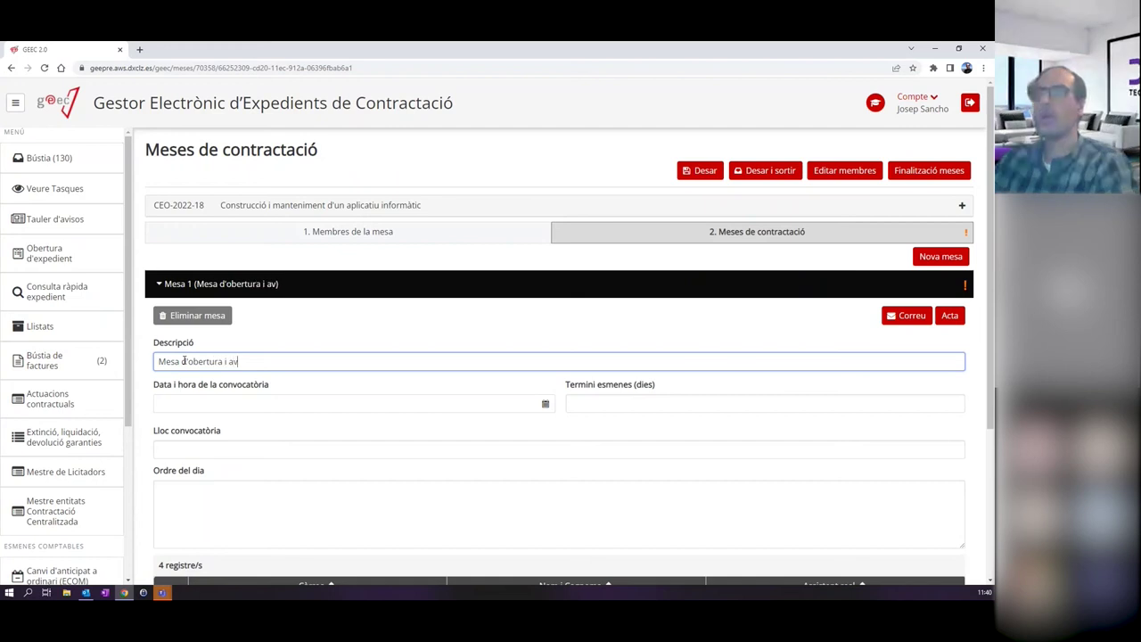
{"action": "type", "text": "aluació dels sobres"}
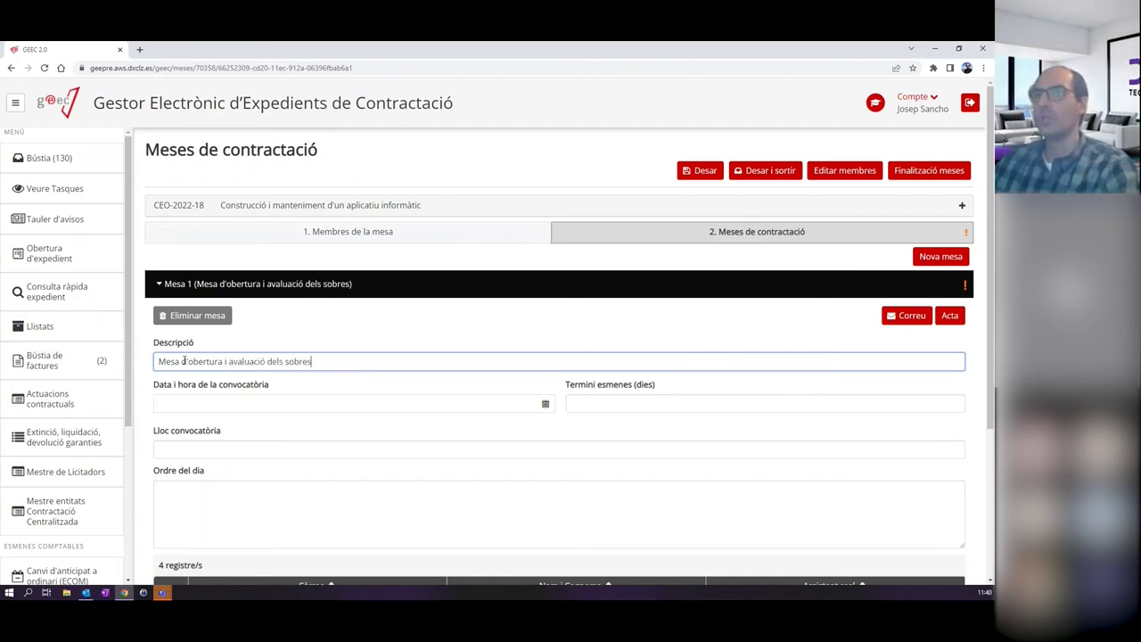
{"action": "scroll", "coordinate": [274, 396], "scroll_direction": "down", "scroll_amount": 1}
{"action": "left_click", "coordinate": [213, 295]}
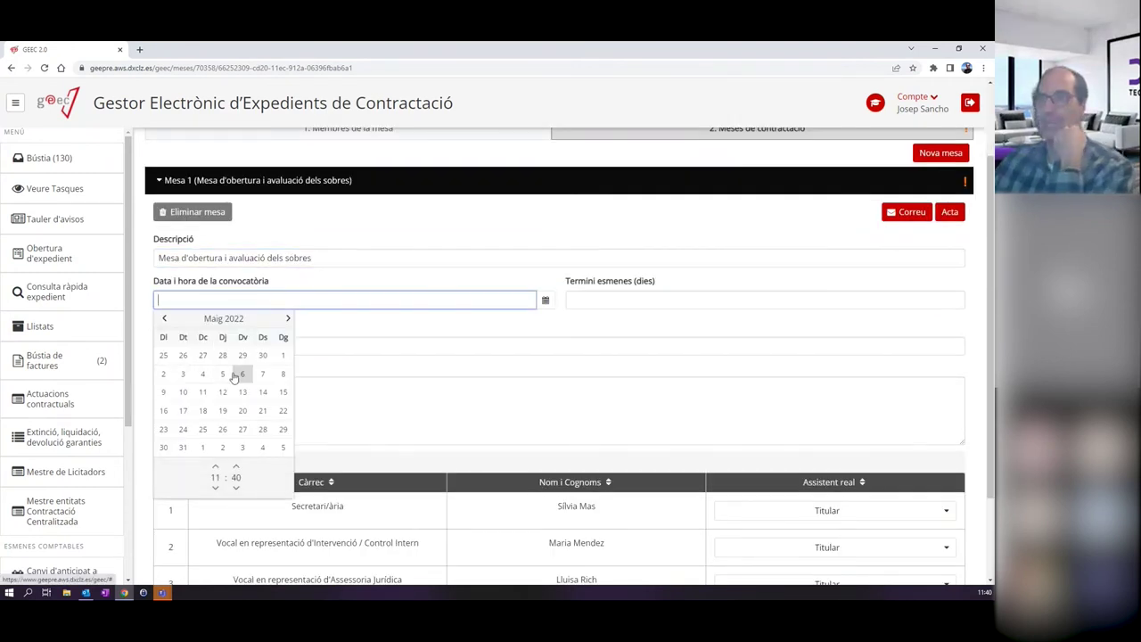
{"action": "left_click", "coordinate": [241, 377]}
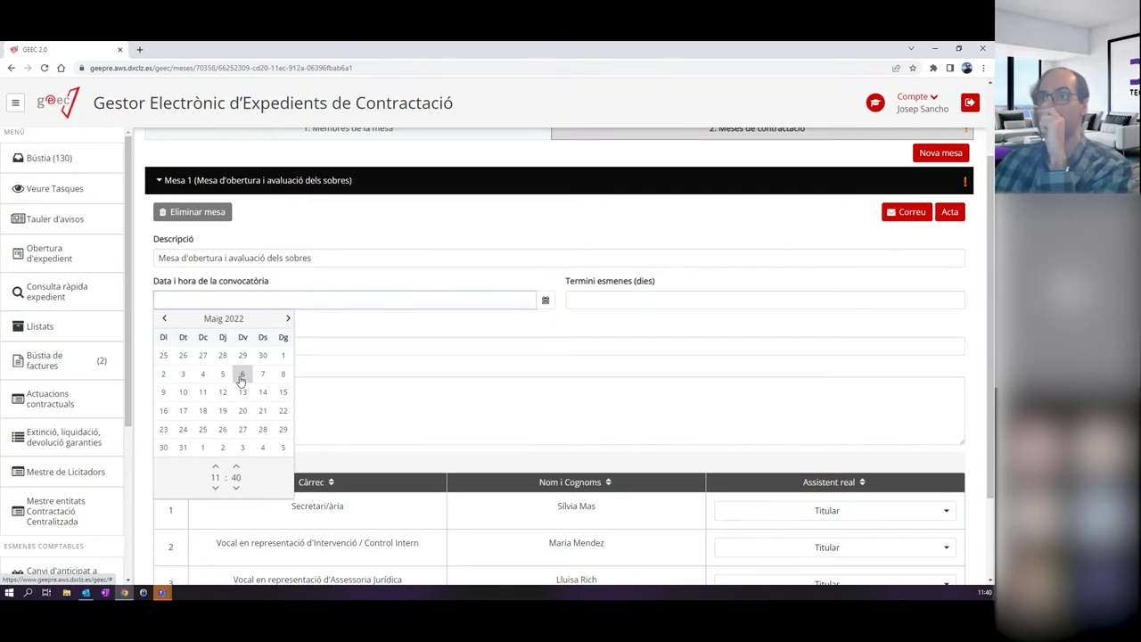
Give Mesa 1 a 15-day amendment period, location Sala de juntes and its agenda text.
{"action": "left_click", "coordinate": [355, 323]}
{"action": "left_click", "coordinate": [612, 297]}
{"action": "type", "text": "15"}
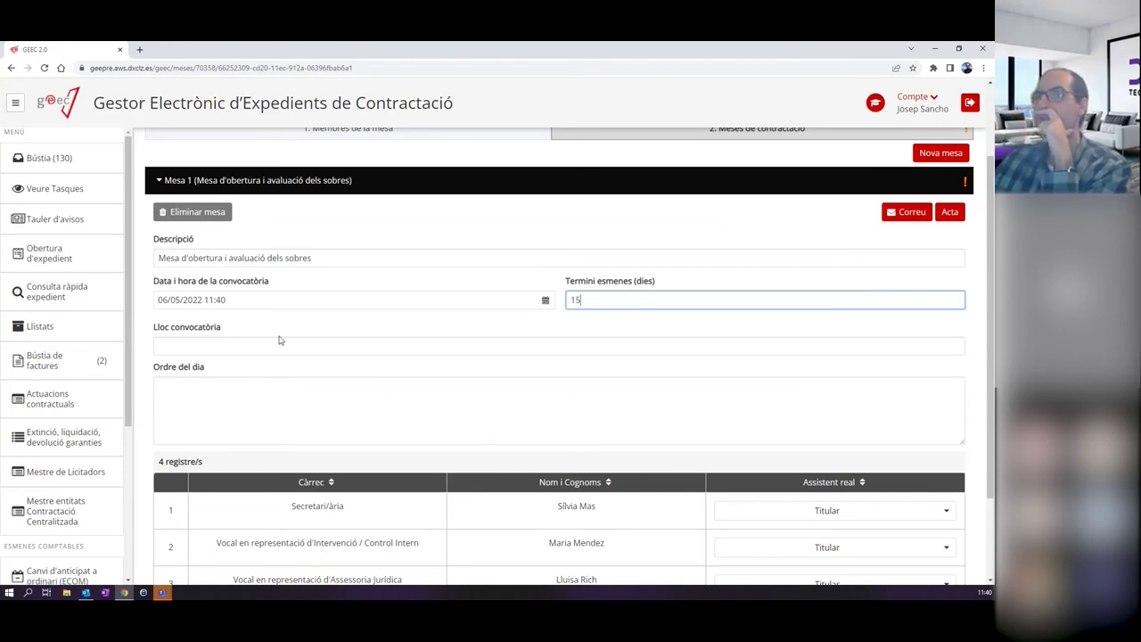
{"action": "left_click", "coordinate": [195, 347]}
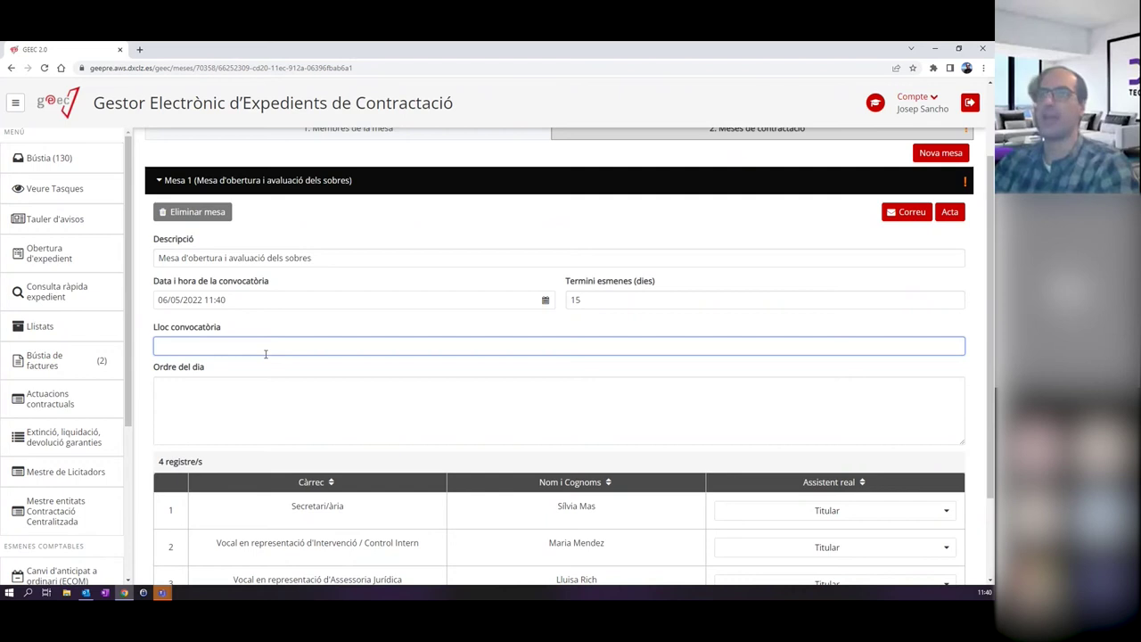
{"action": "type", "text": "Sala"}
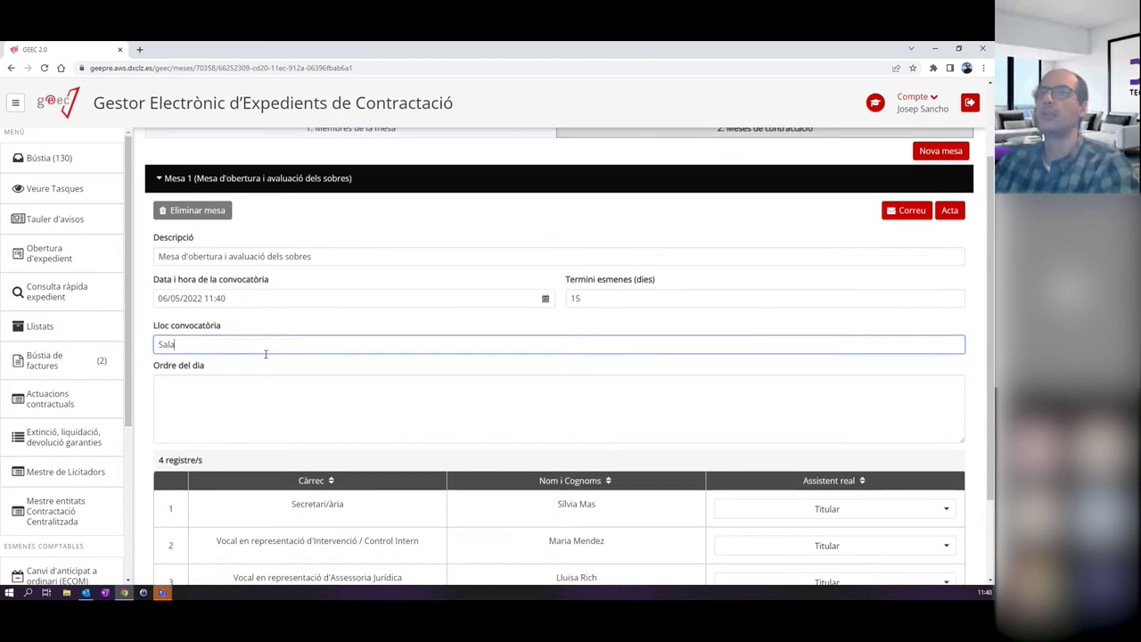
{"action": "type", "text": " de juntes"}
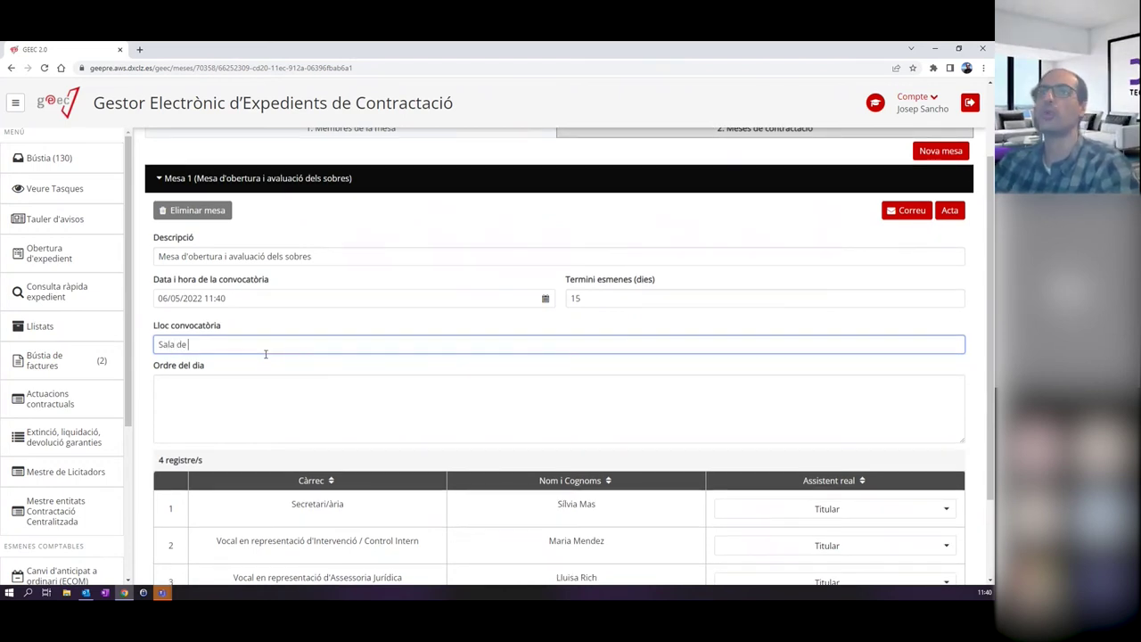
{"action": "left_click", "coordinate": [249, 397]}
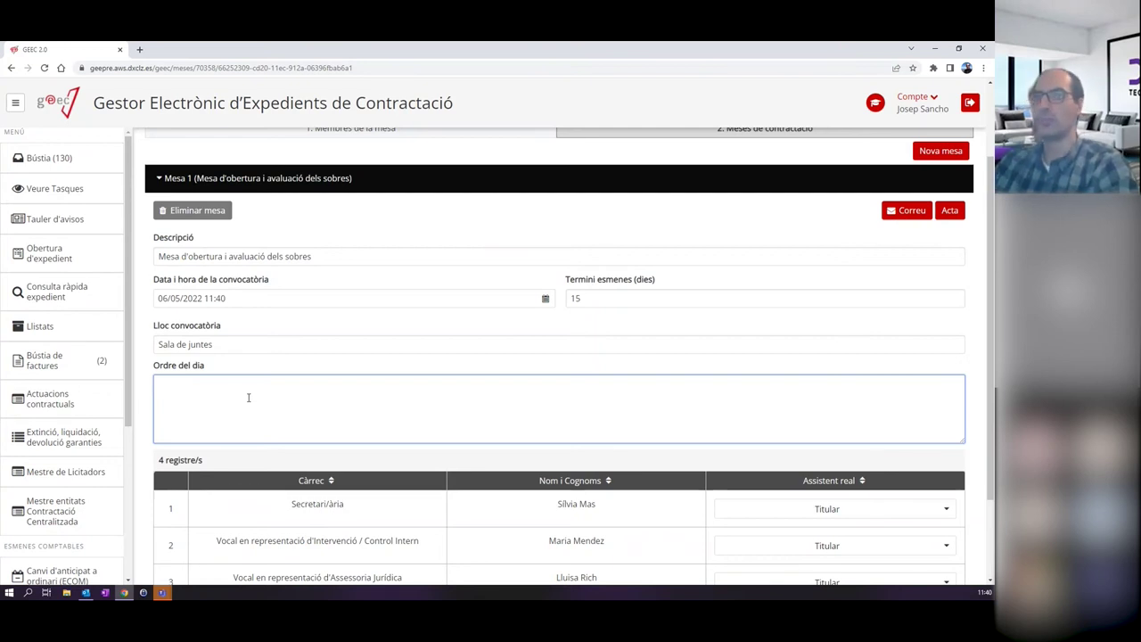
{"action": "type", "text": "Ob"}
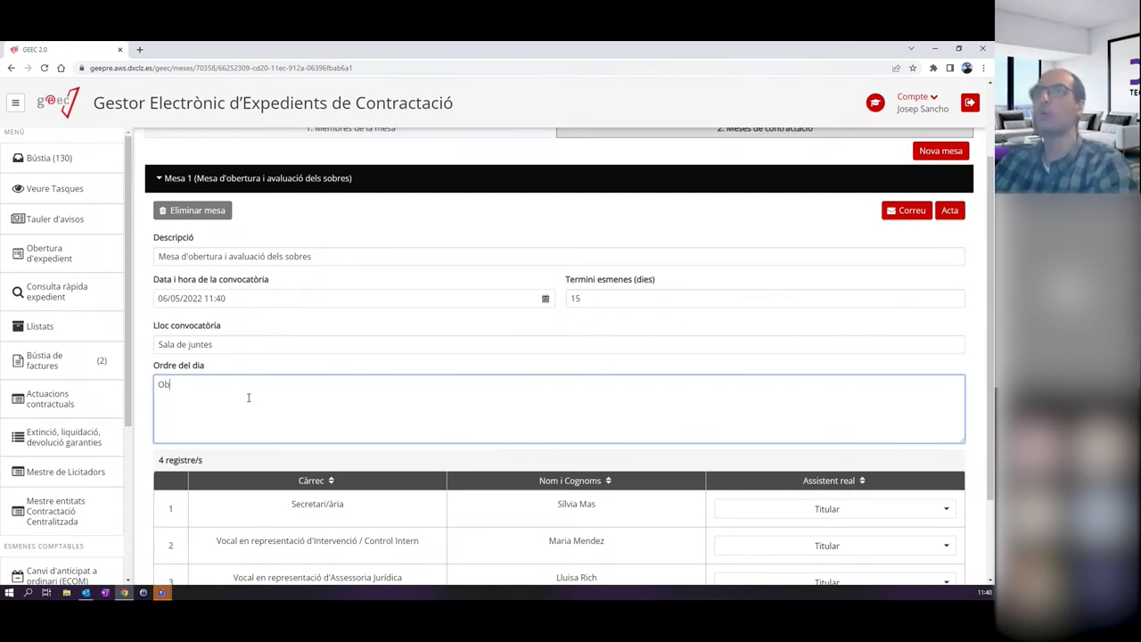
{"action": "type", "text": "ertura dels sobr"}
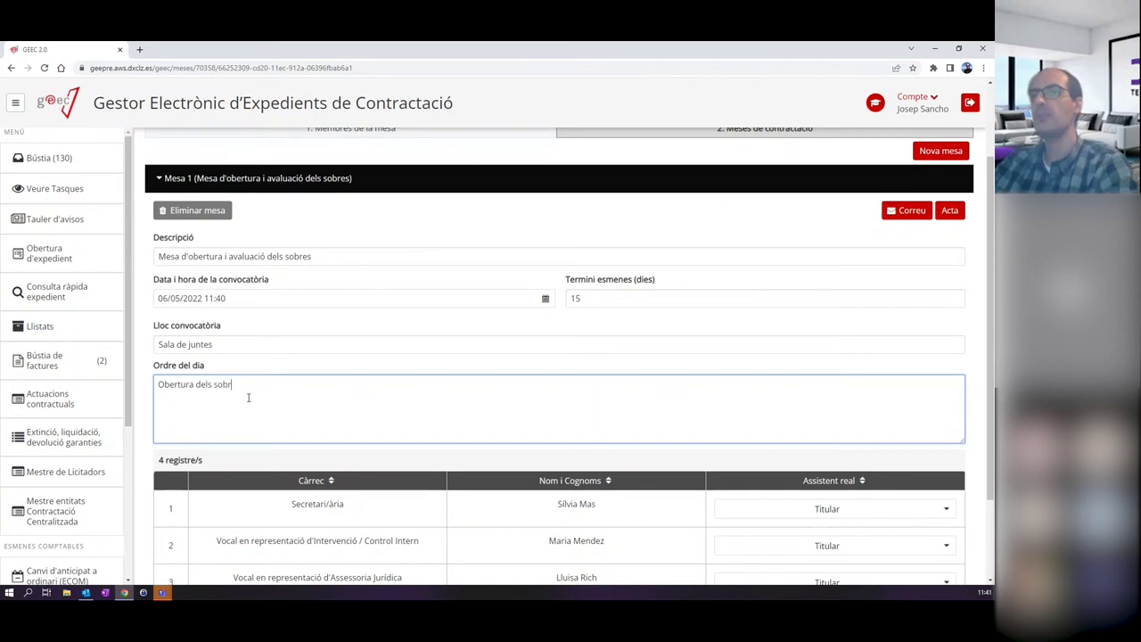
{"action": "type", "text": "es A, B"}
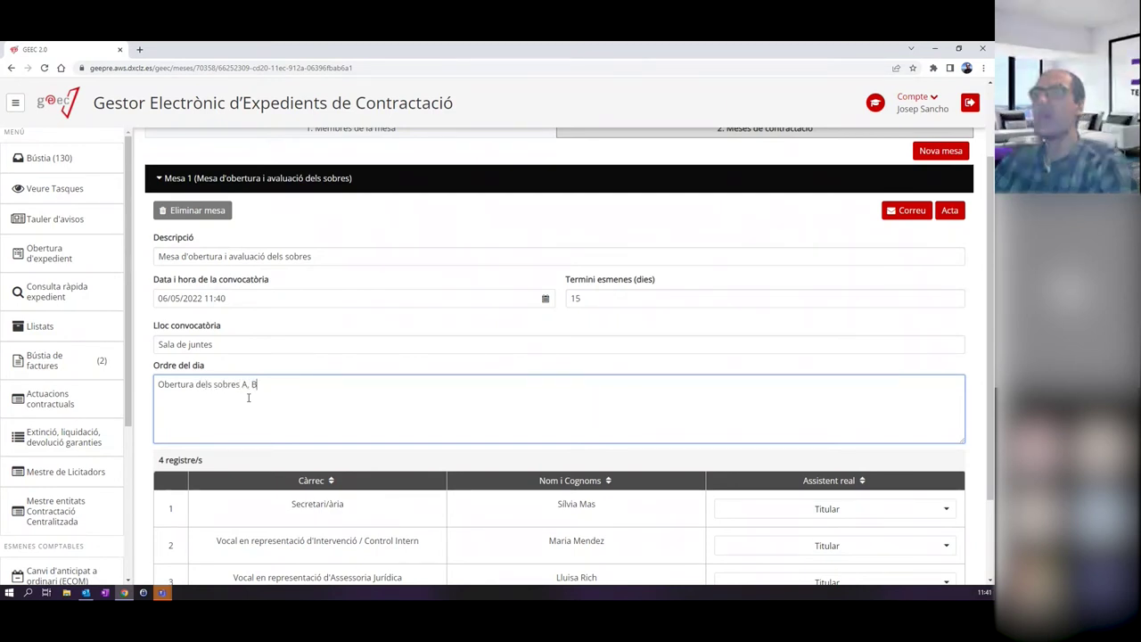
{"action": "type", "text": ".... i aval"}
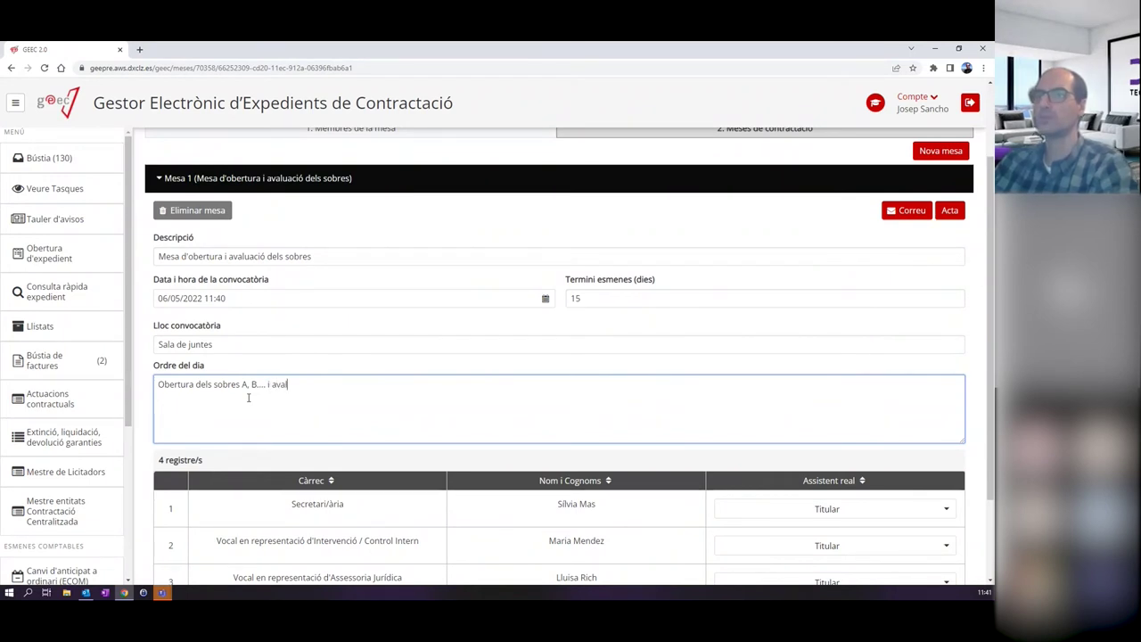
{"action": "type", "text": "uació."}
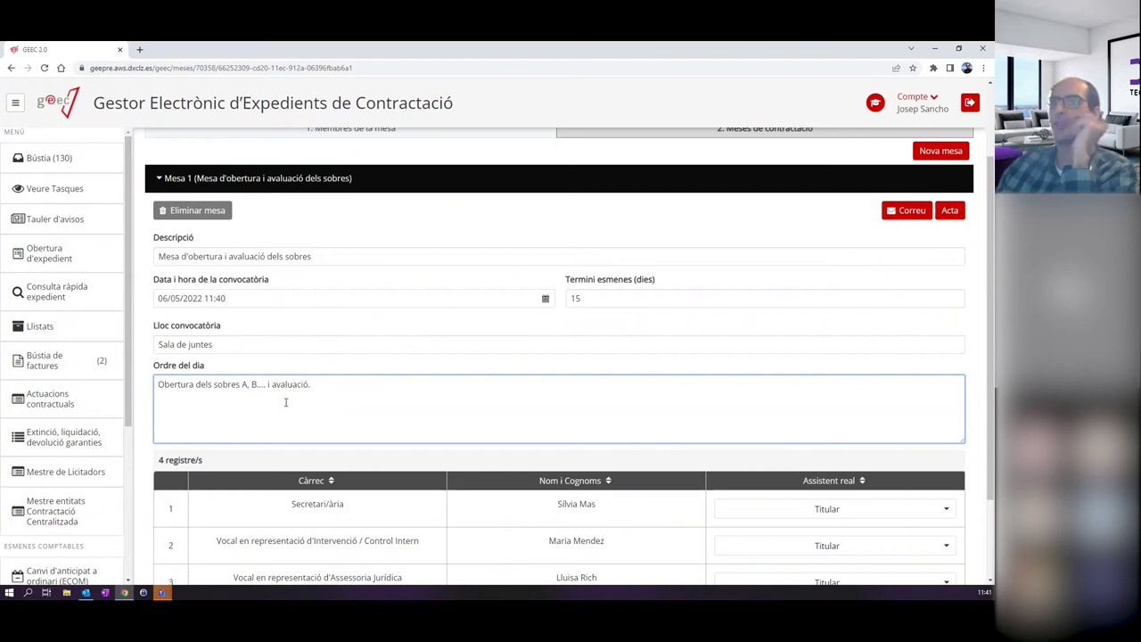
Confirm the secretary attends Mesa 1 as Titular.
{"action": "scroll", "coordinate": [377, 419], "scroll_direction": "down", "scroll_amount": 2}
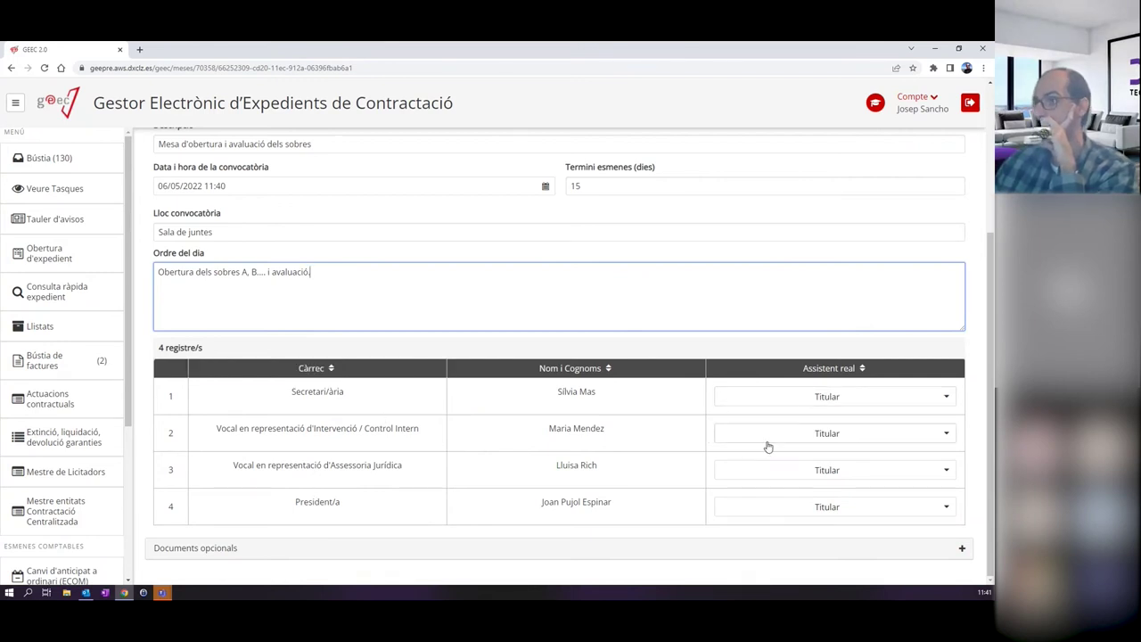
{"action": "left_click", "coordinate": [802, 396]}
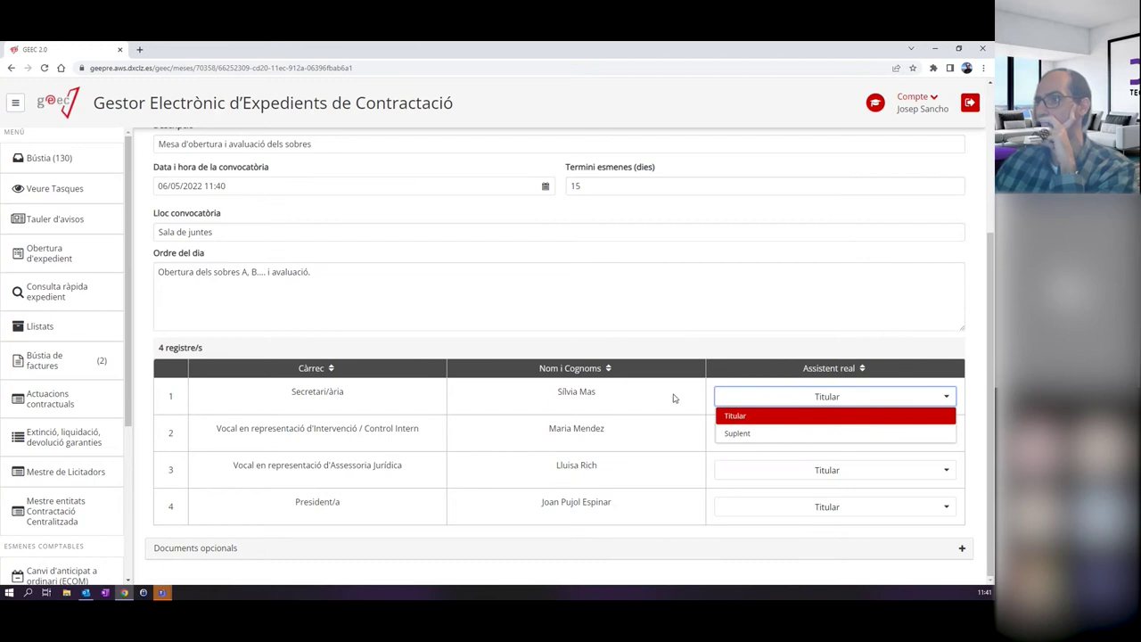
{"action": "left_click", "coordinate": [703, 382]}
{"action": "scroll", "coordinate": [689, 422], "scroll_direction": "up", "scroll_amount": 3}
{"action": "scroll", "coordinate": [678, 417], "scroll_direction": "down", "scroll_amount": 1}
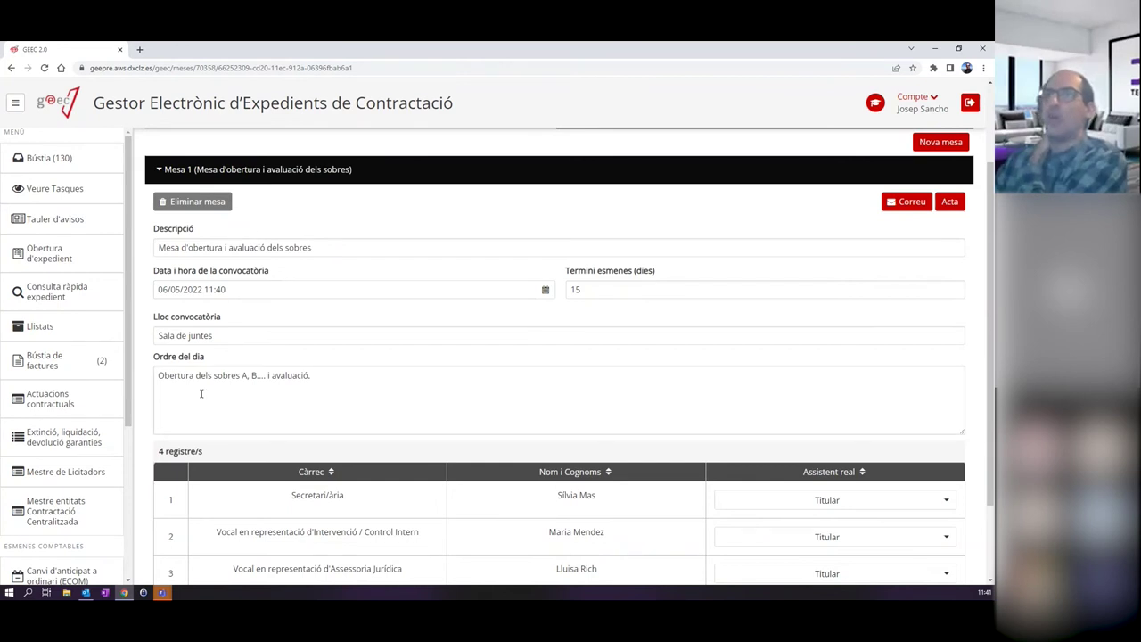
{"action": "left_click", "coordinate": [905, 201]}
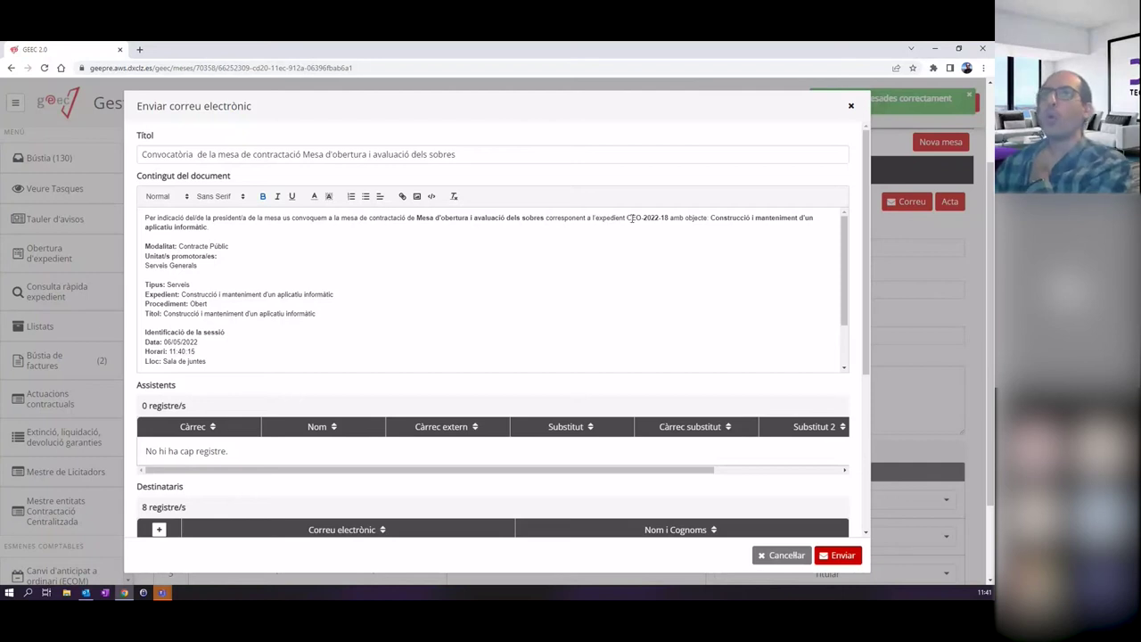
Review the convocation email's wording: mesa name, date, place, agenda and secretary's signature.
{"action": "left_click_drag", "start_coordinate": [145, 218], "coordinate": [295, 354]}
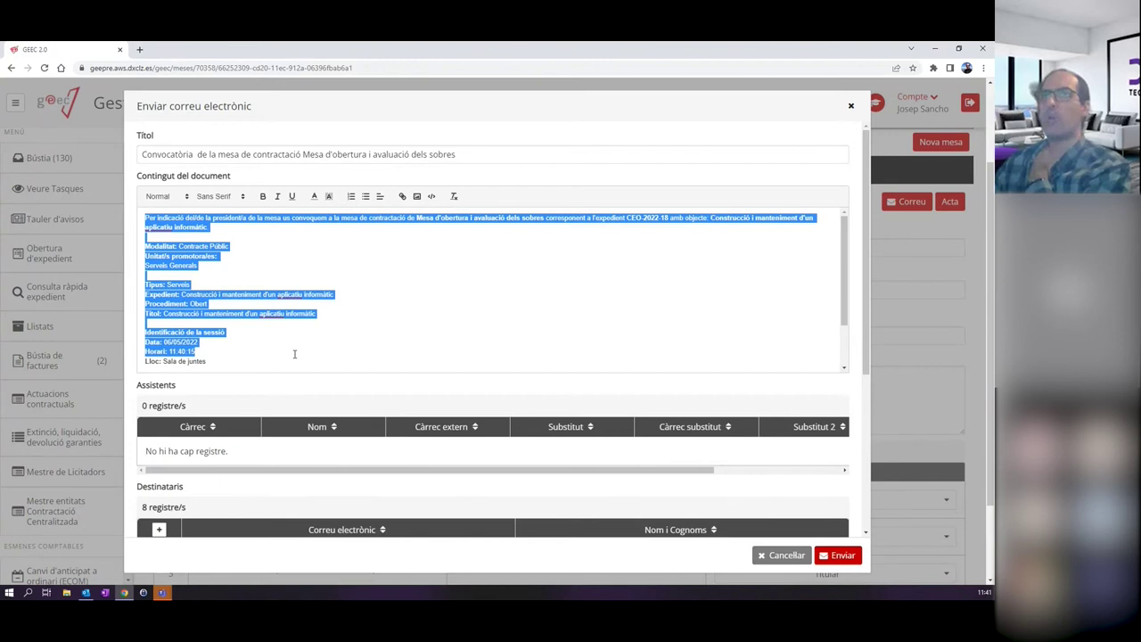
{"action": "left_click", "coordinate": [289, 350]}
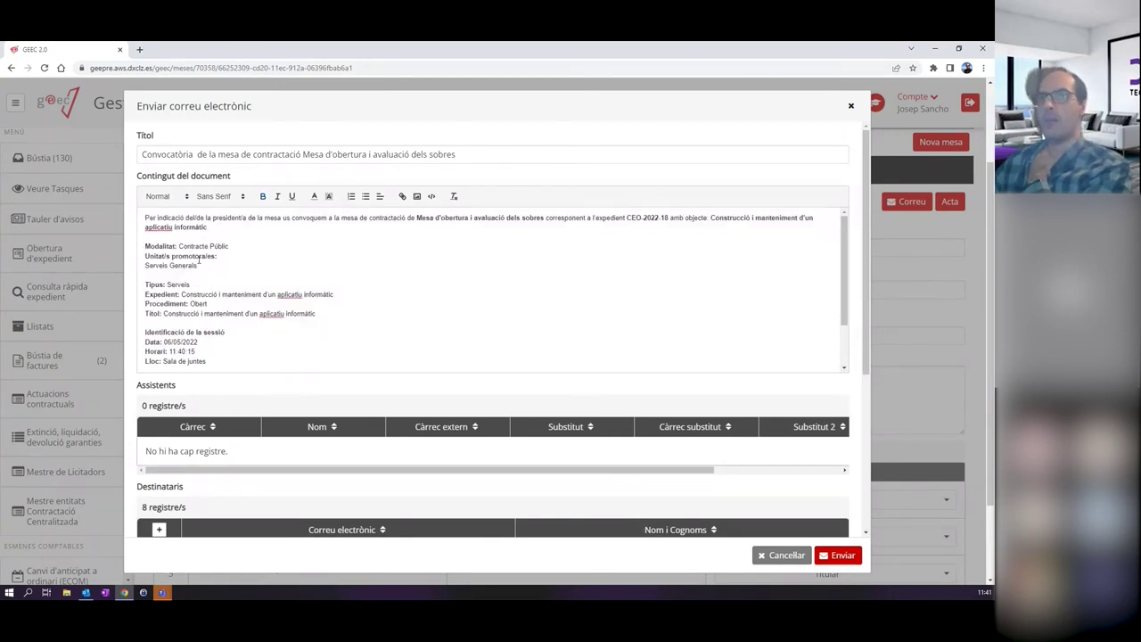
{"action": "scroll", "coordinate": [214, 307], "scroll_direction": "down", "scroll_amount": 2}
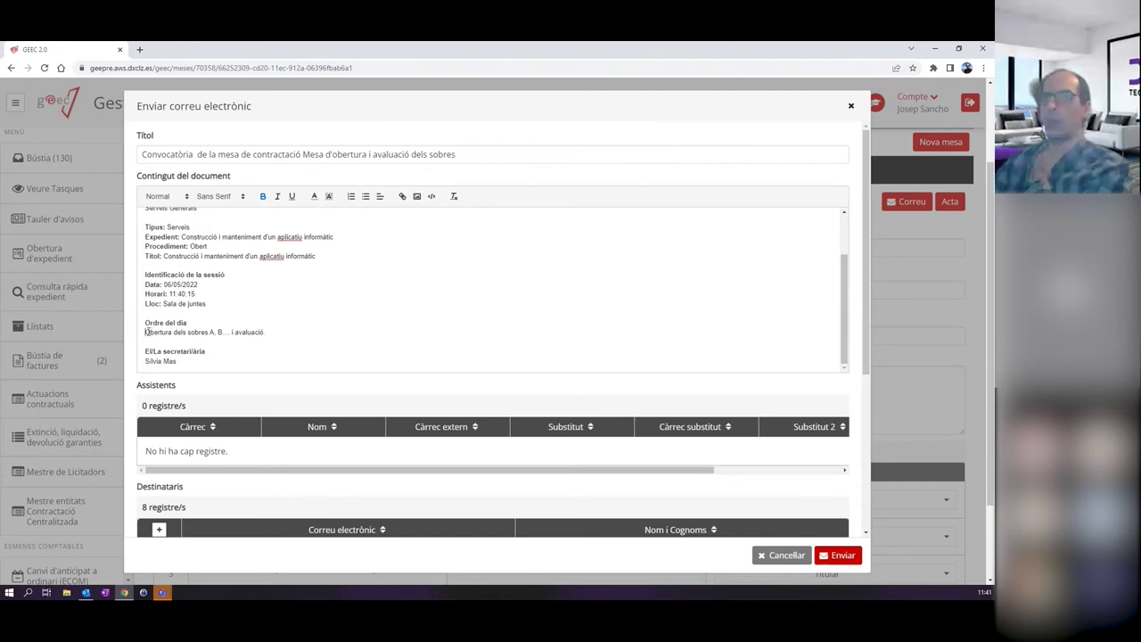
{"action": "left_click_drag", "start_coordinate": [145, 332], "coordinate": [294, 332]}
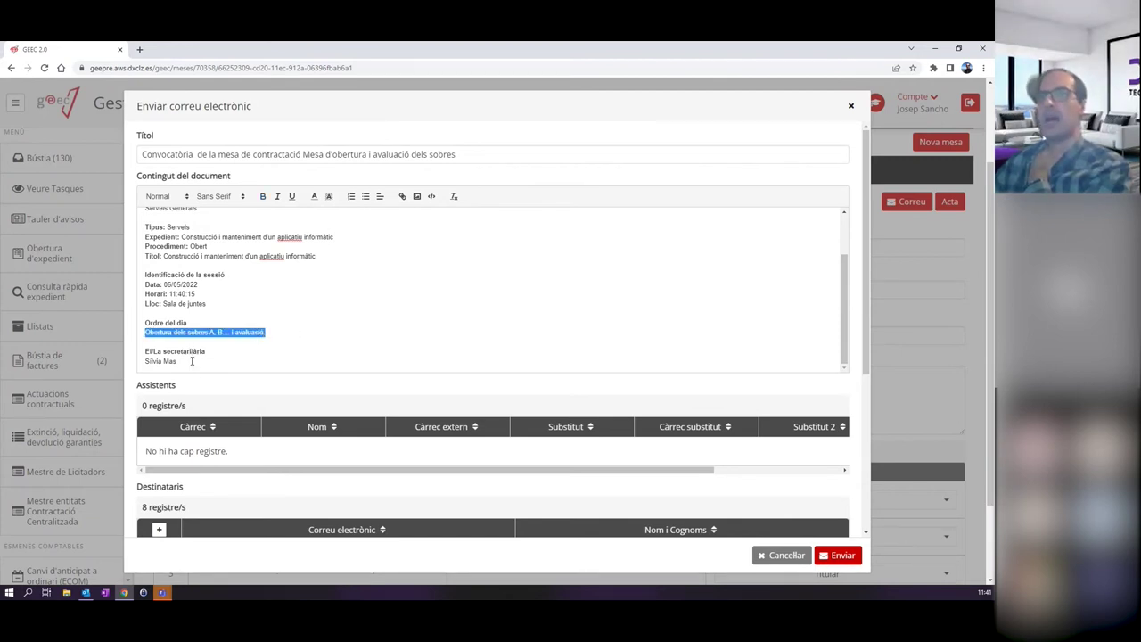
{"action": "left_click_drag", "start_coordinate": [204, 361], "coordinate": [134, 361]}
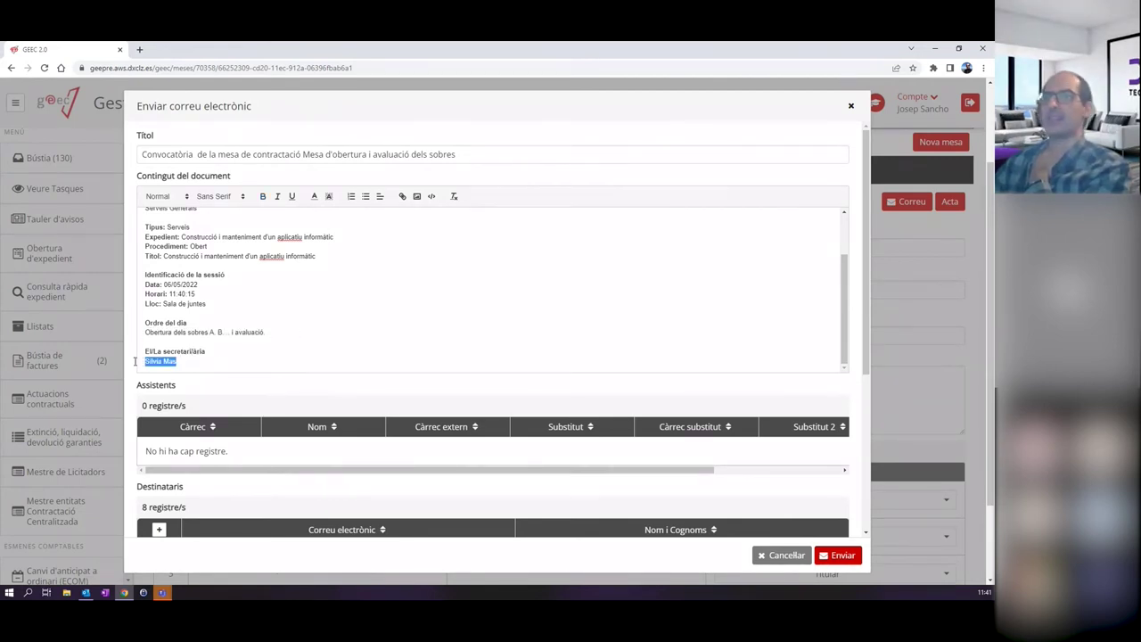
{"action": "scroll", "coordinate": [348, 293], "scroll_direction": "up", "scroll_amount": 2}
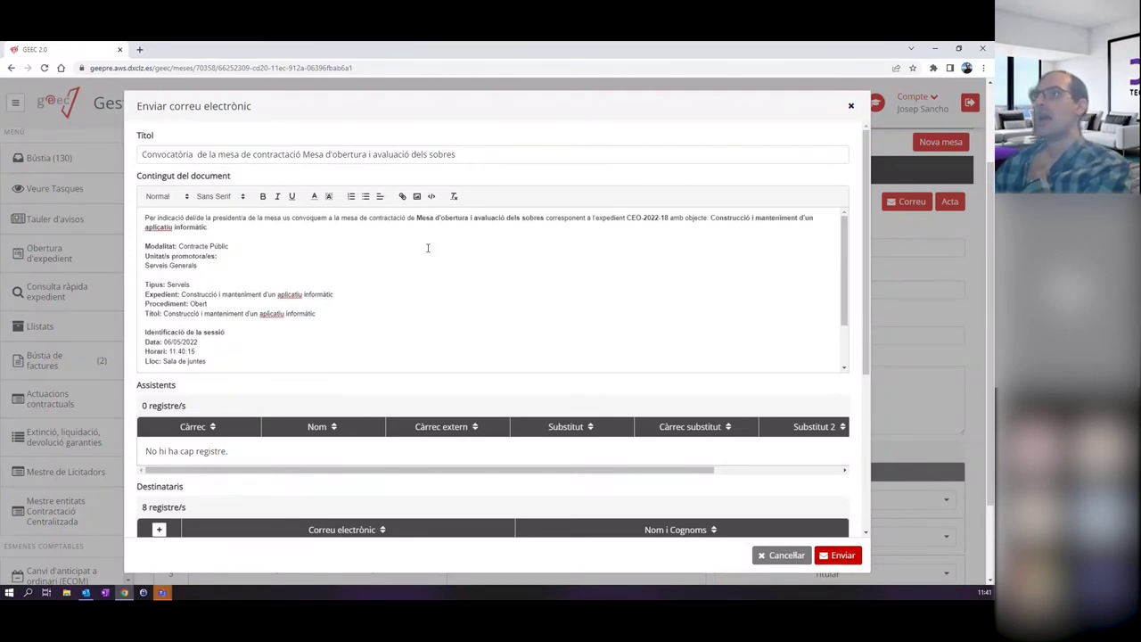
{"action": "left_click_drag", "start_coordinate": [186, 219], "coordinate": [528, 212]}
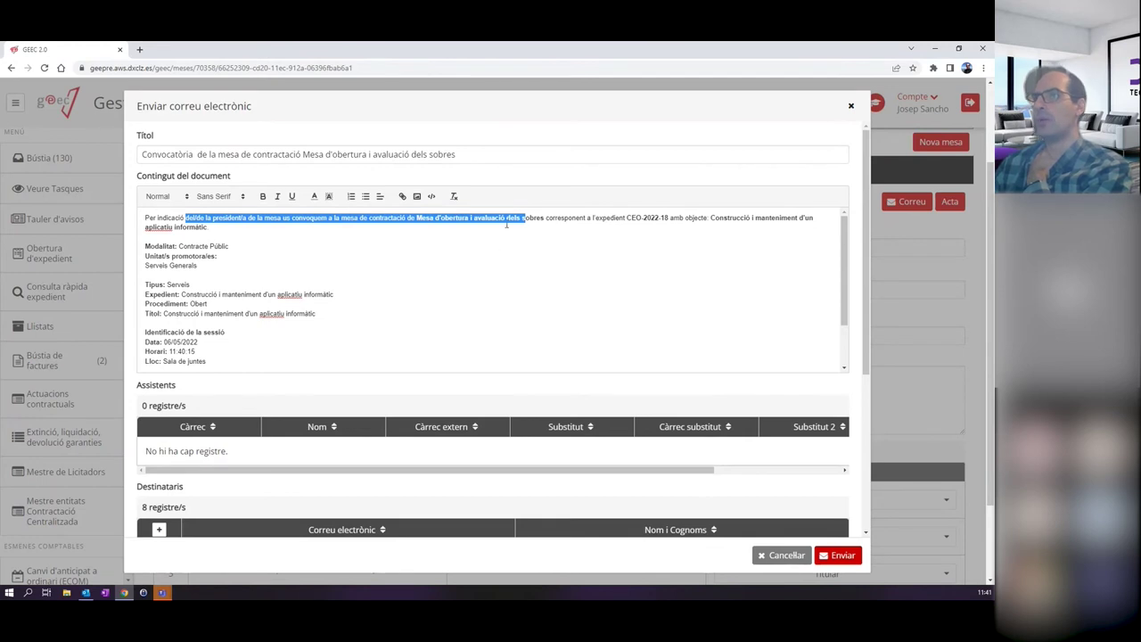
{"action": "left_click", "coordinate": [507, 224]}
{"action": "left_click_drag", "start_coordinate": [419, 217], "coordinate": [544, 217]}
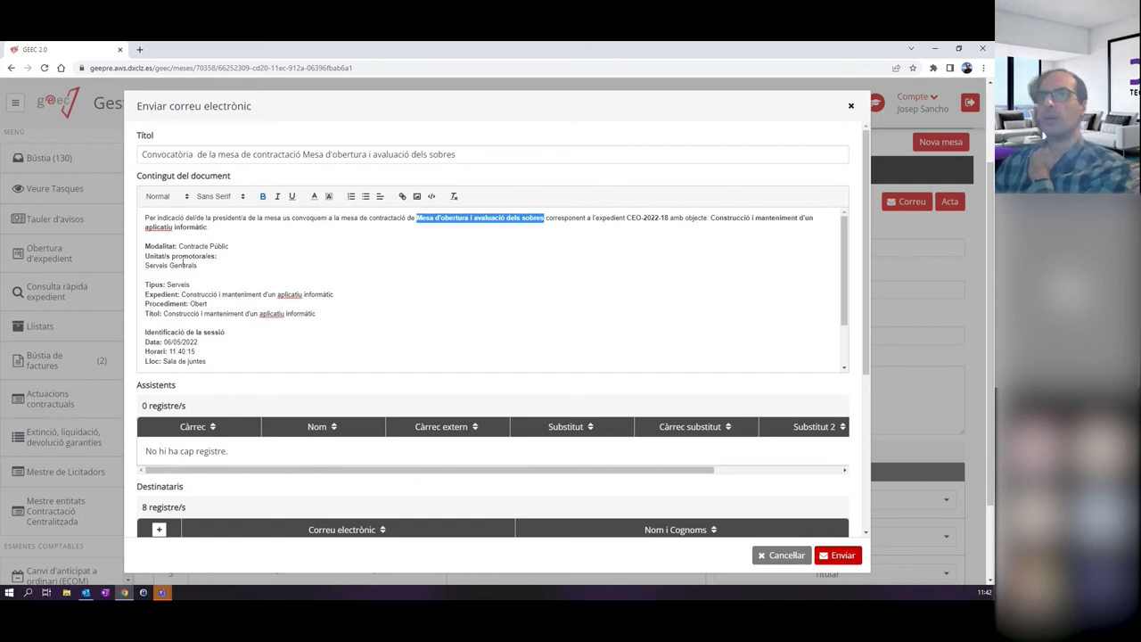
{"action": "scroll", "coordinate": [265, 277], "scroll_direction": "down", "scroll_amount": 1}
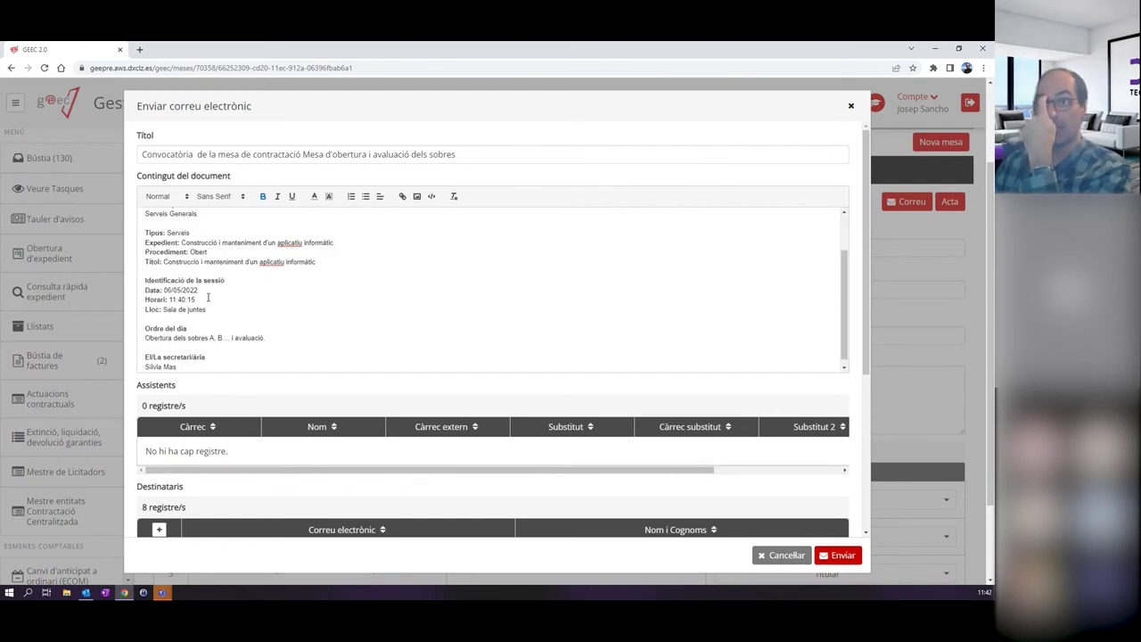
{"action": "left_click_drag", "start_coordinate": [208, 309], "coordinate": [133, 306]}
{"action": "left_click_drag", "start_coordinate": [230, 295], "coordinate": [140, 286]}
Check the eight recipients, cancel adding another address, and close the email unsent.
{"action": "scroll", "coordinate": [374, 288], "scroll_direction": "down", "scroll_amount": 1}
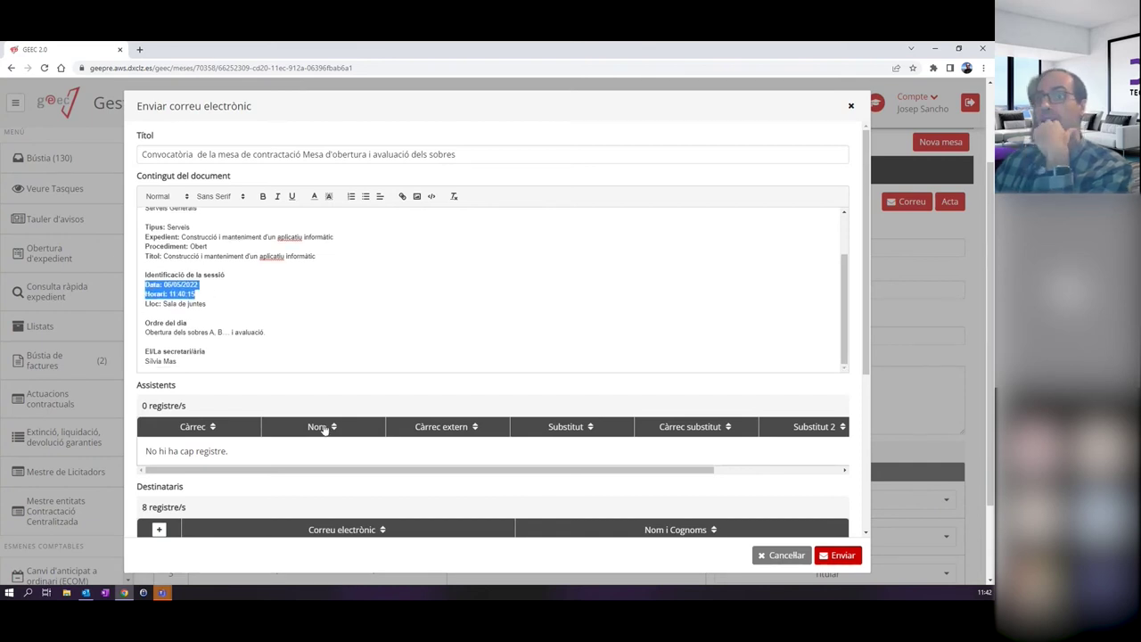
{"action": "scroll", "coordinate": [303, 401], "scroll_direction": "down", "scroll_amount": 3}
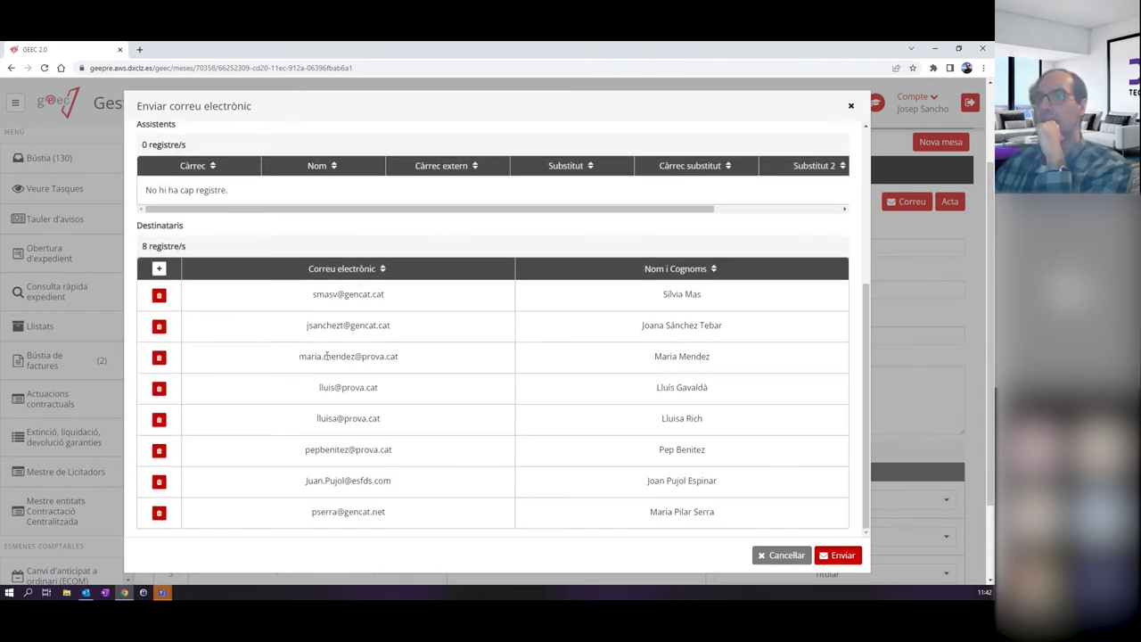
{"action": "scroll", "coordinate": [540, 318], "scroll_direction": "down", "scroll_amount": 1}
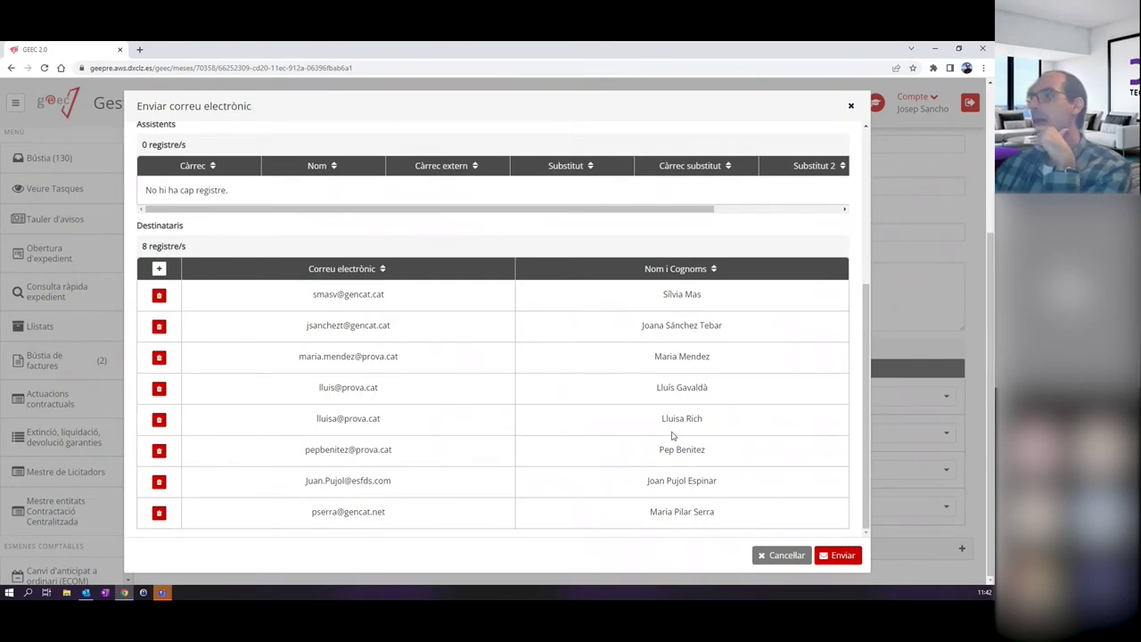
{"action": "scroll", "coordinate": [782, 328], "scroll_direction": "up", "scroll_amount": 3}
{"action": "scroll", "coordinate": [774, 319], "scroll_direction": "up", "scroll_amount": 1}
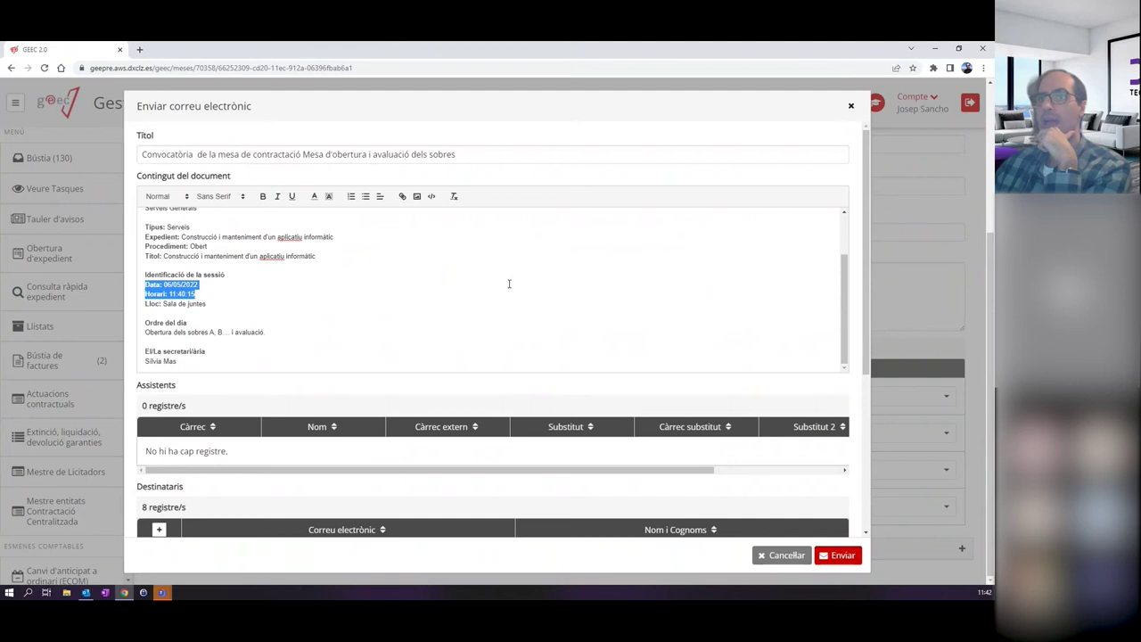
{"action": "scroll", "coordinate": [506, 323], "scroll_direction": "down", "scroll_amount": 3}
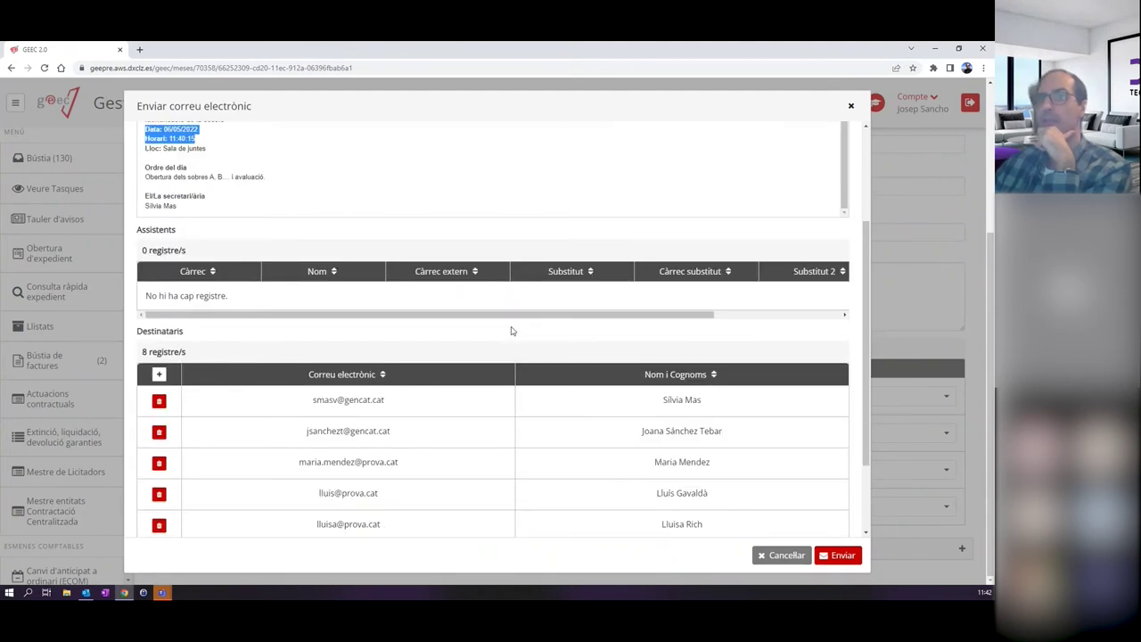
{"action": "scroll", "coordinate": [312, 416], "scroll_direction": "down", "scroll_amount": 2}
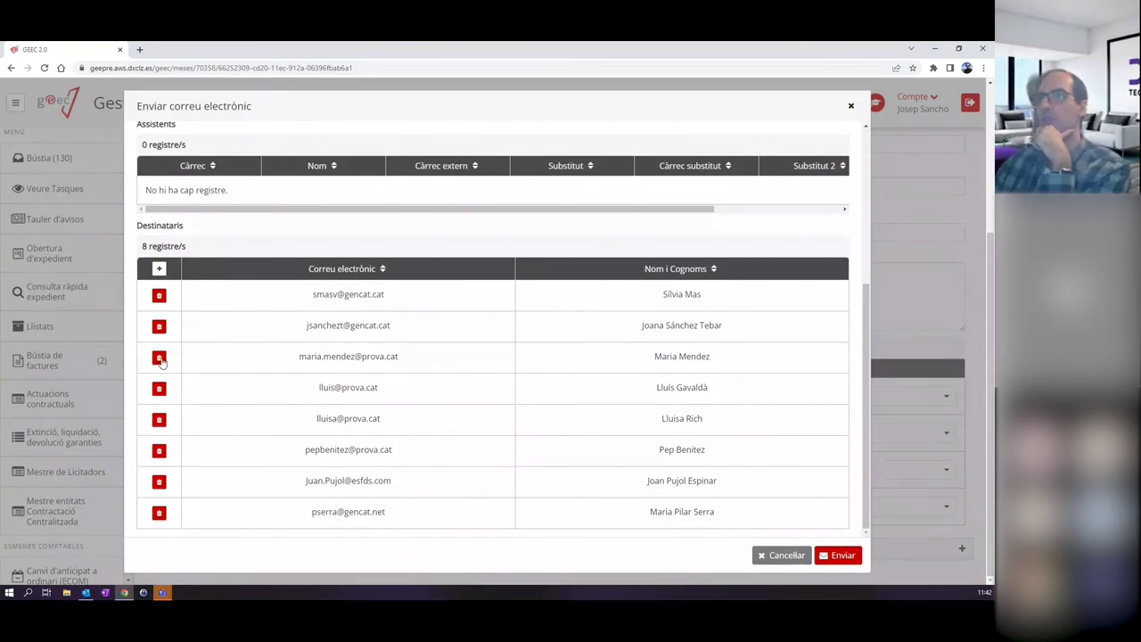
{"action": "left_click", "coordinate": [158, 269]}
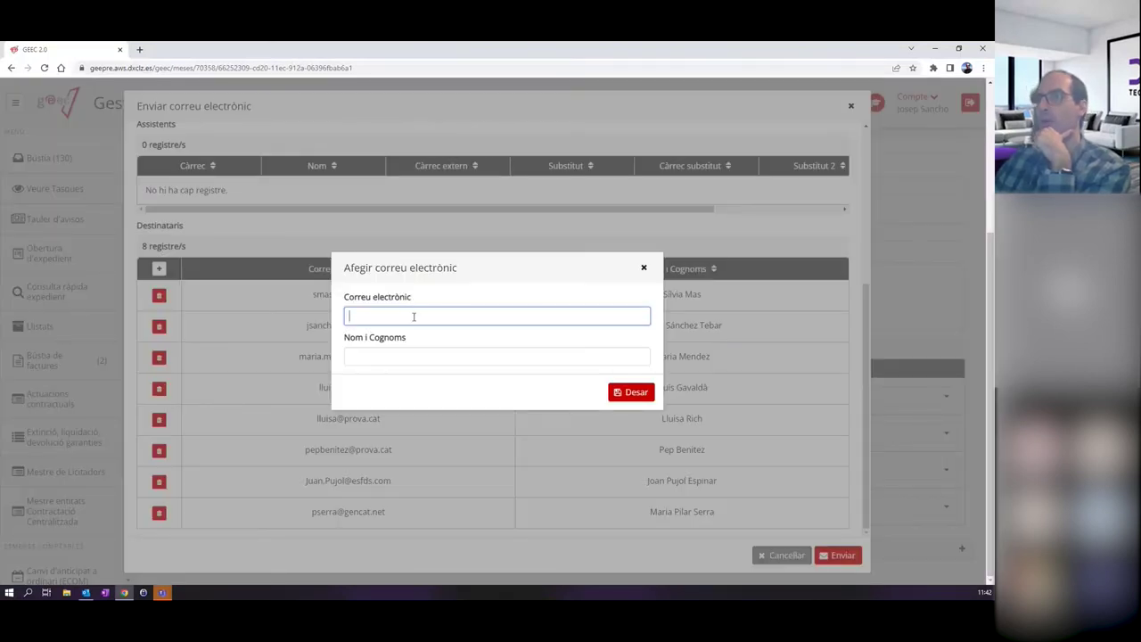
{"action": "left_click", "coordinate": [643, 269]}
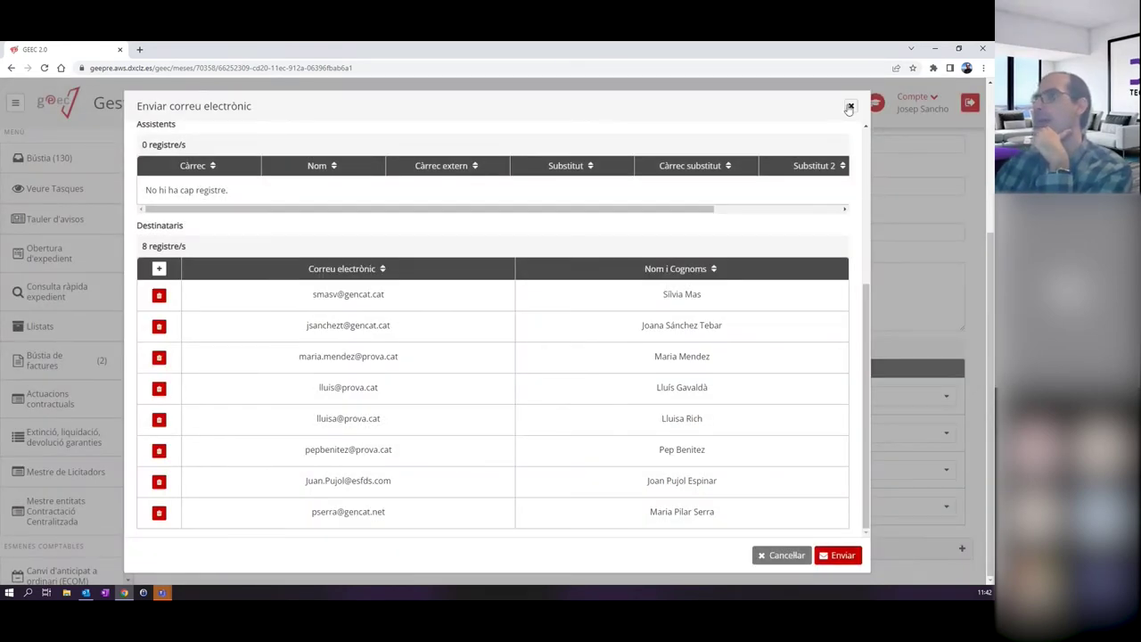
{"action": "left_click", "coordinate": [849, 107]}
Set the Assessoria Jurídica vocal's Assistent real to Suplent in Mesa 1.
{"action": "scroll", "coordinate": [687, 324], "scroll_direction": "up", "scroll_amount": 3}
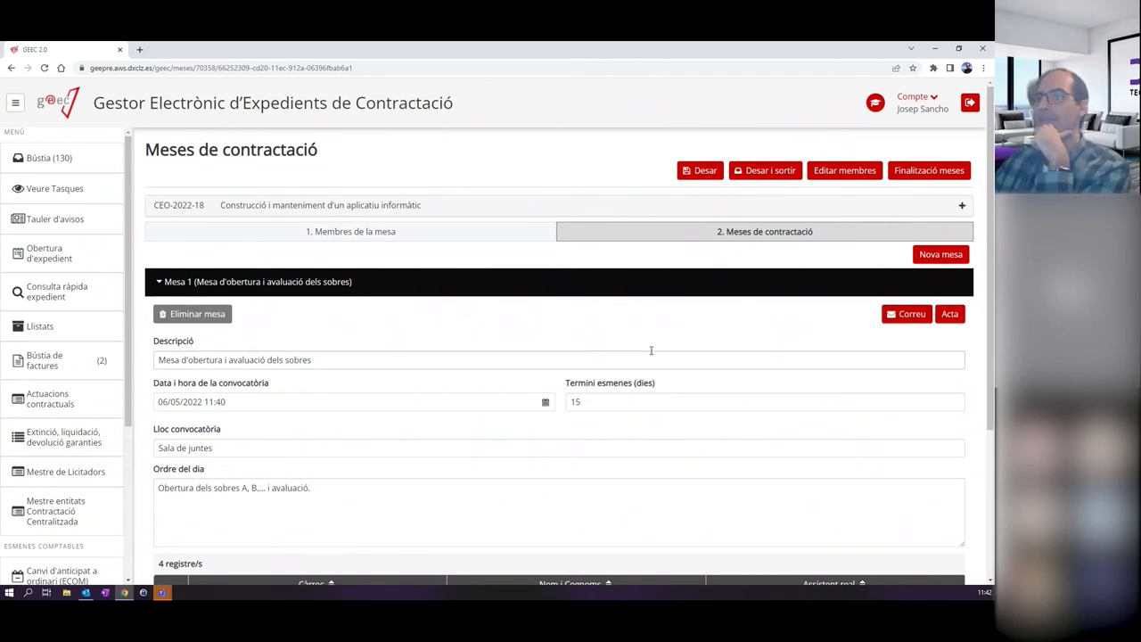
{"action": "scroll", "coordinate": [651, 350], "scroll_direction": "down", "scroll_amount": 3}
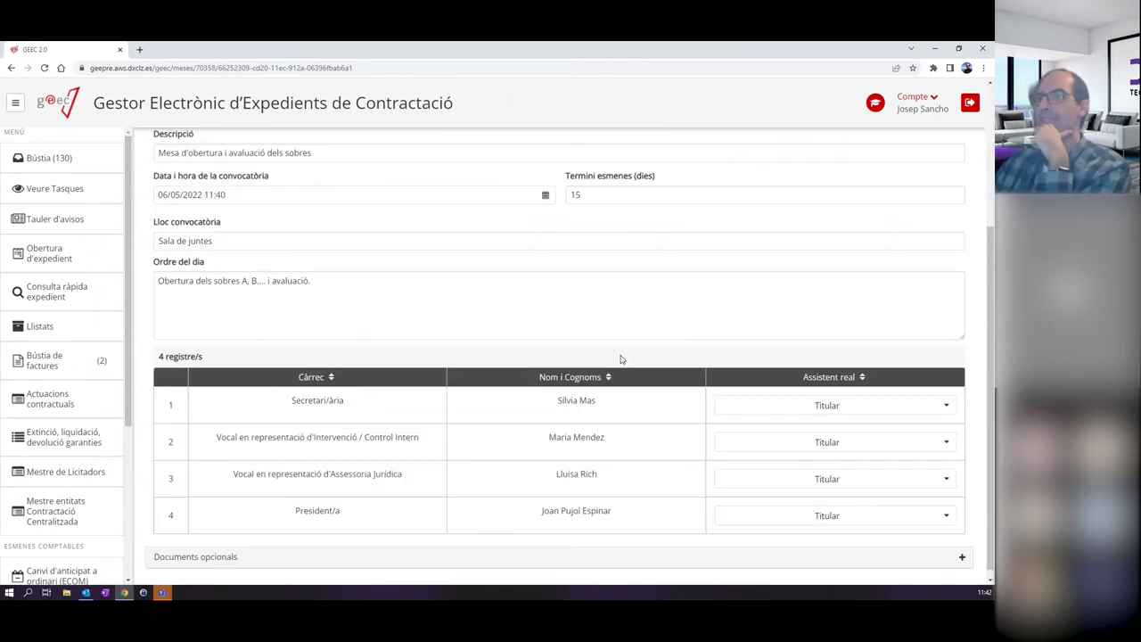
{"action": "left_click", "coordinate": [801, 412]}
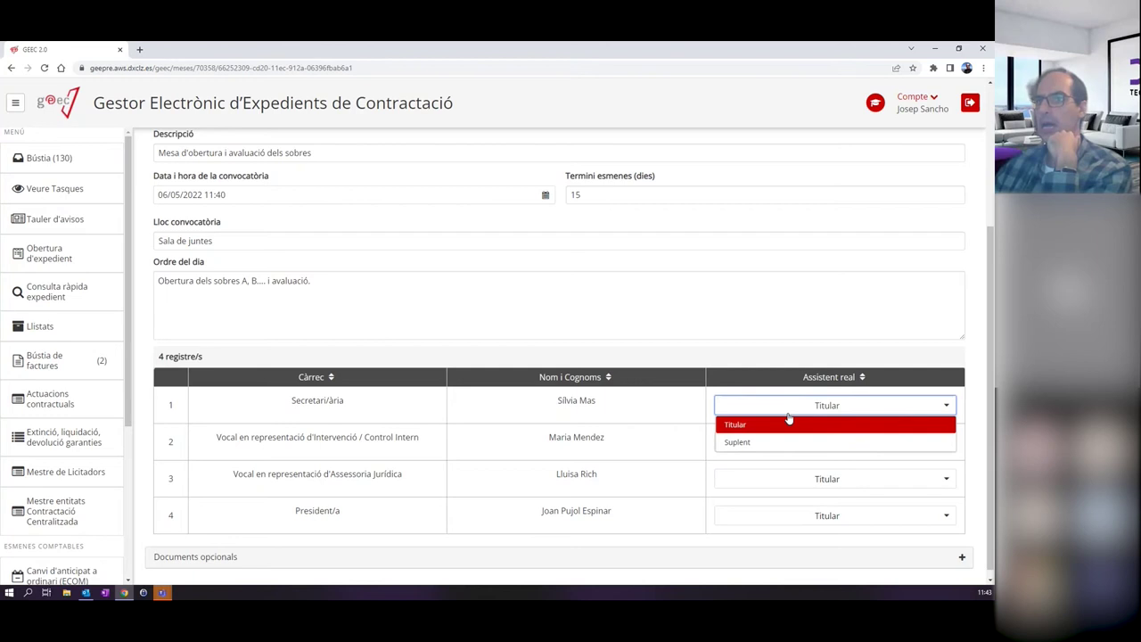
{"action": "left_click", "coordinate": [584, 478]}
{"action": "left_click", "coordinate": [805, 486]}
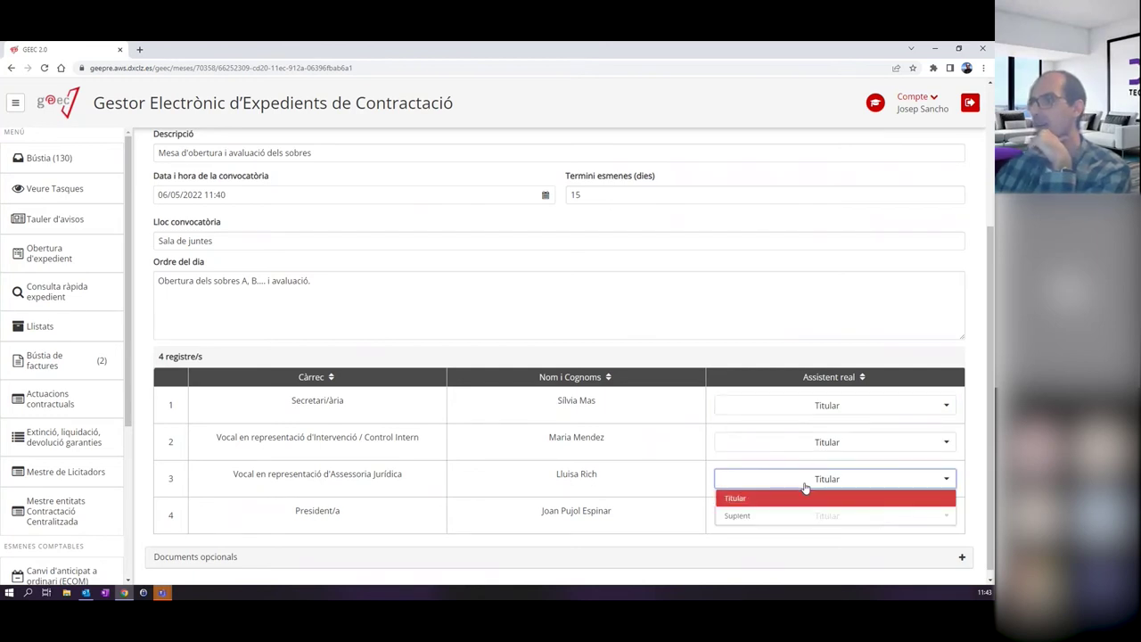
{"action": "left_click", "coordinate": [742, 515]}
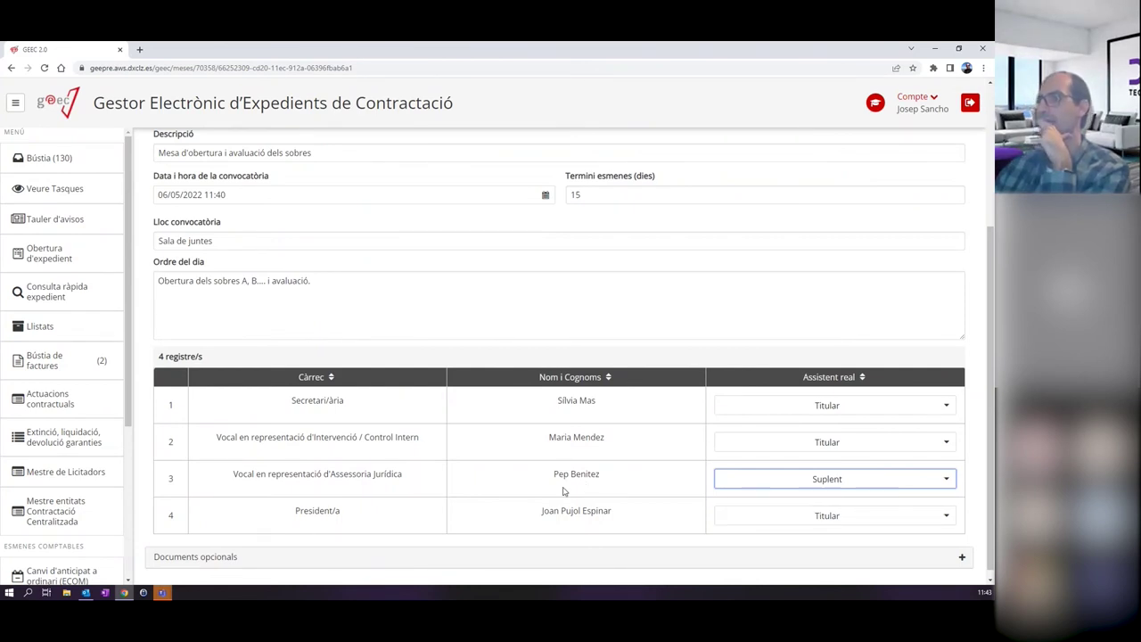
{"action": "scroll", "coordinate": [632, 472], "scroll_direction": "up", "scroll_amount": 3}
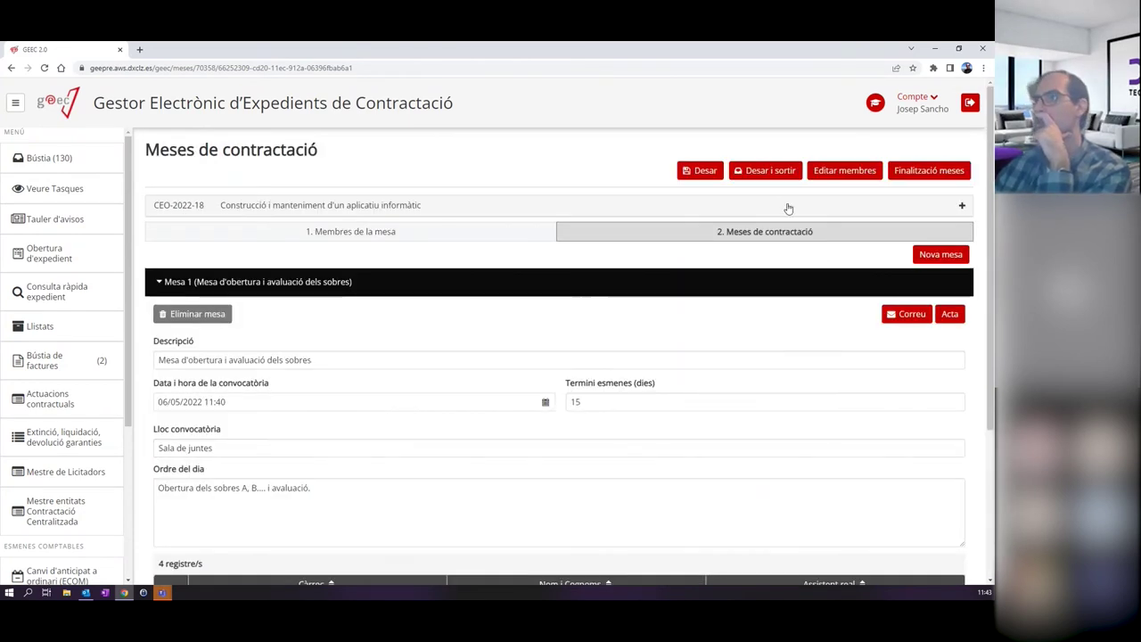
Save Mesa 1 with Desar and recheck its details by collapsing and re-expanding the panel.
{"action": "left_click", "coordinate": [703, 170]}
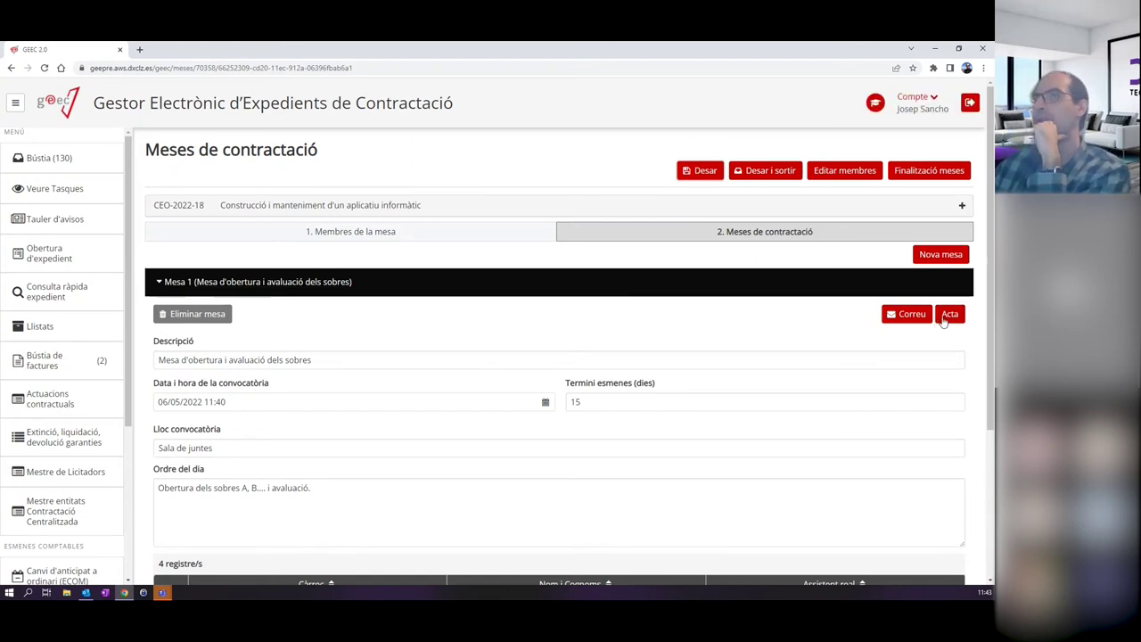
{"action": "left_click", "coordinate": [178, 287]}
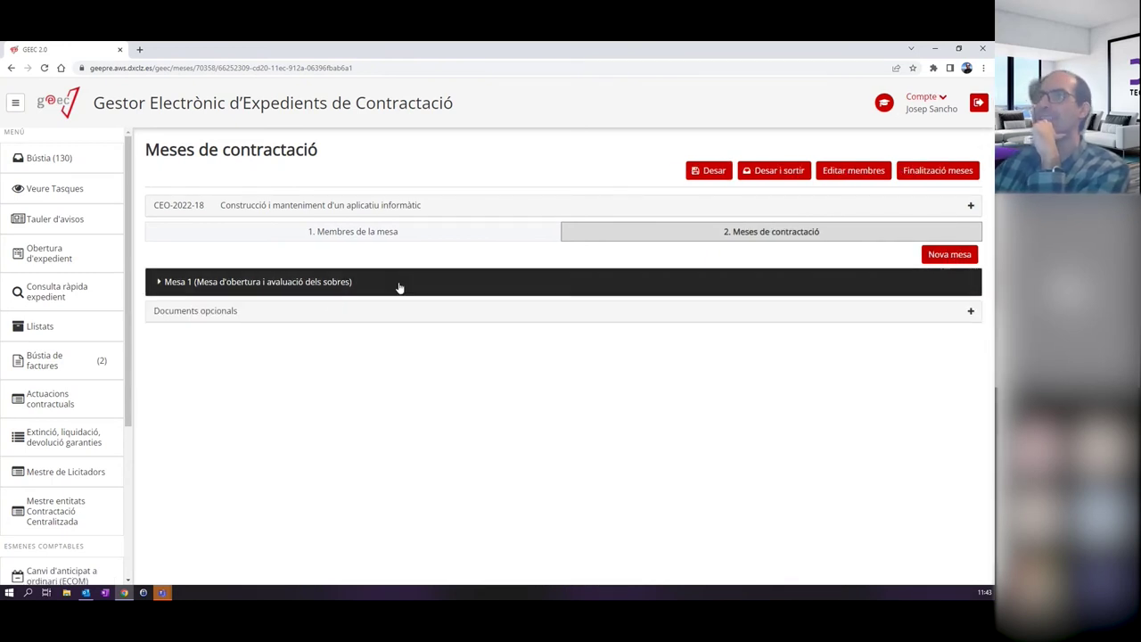
{"action": "left_click", "coordinate": [167, 282]}
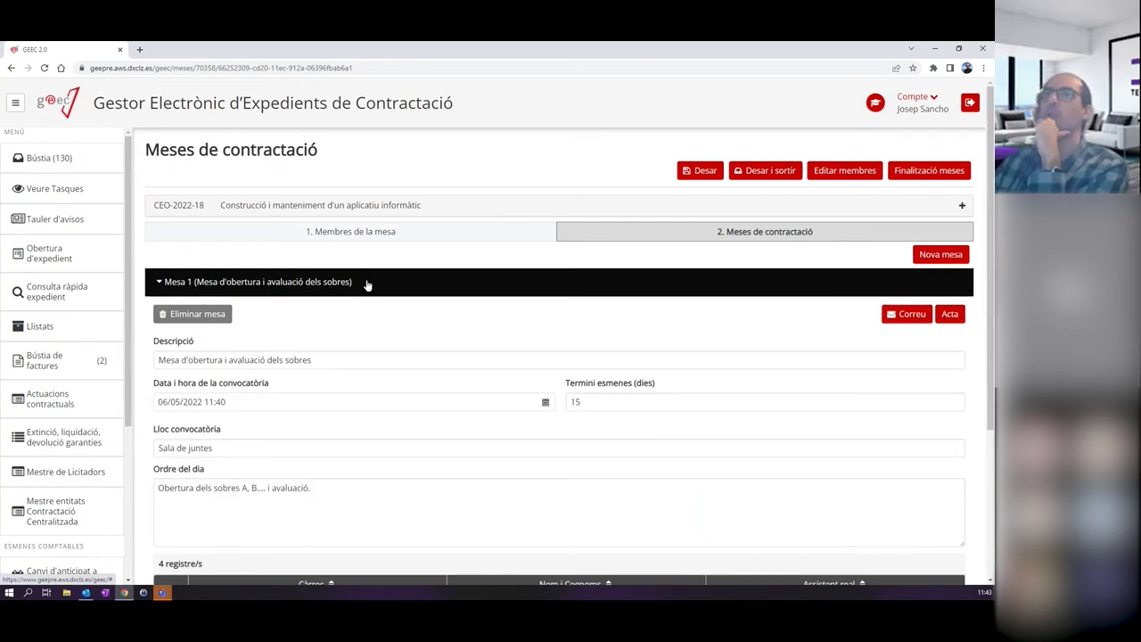
{"action": "left_click", "coordinate": [290, 282]}
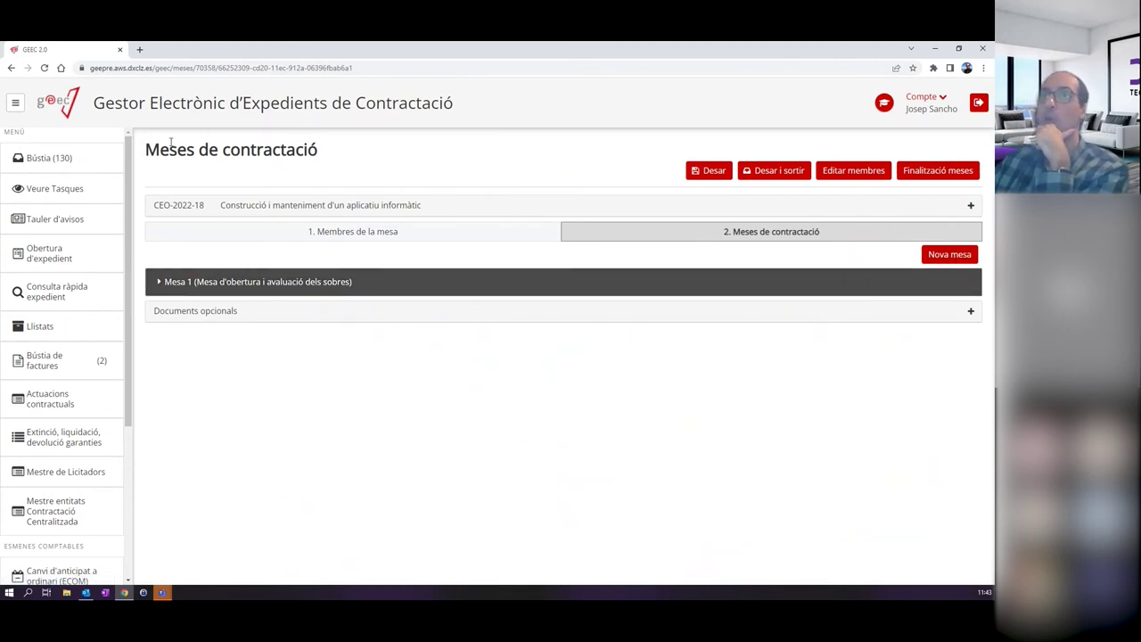
{"action": "left_click_drag", "start_coordinate": [146, 153], "coordinate": [359, 153]}
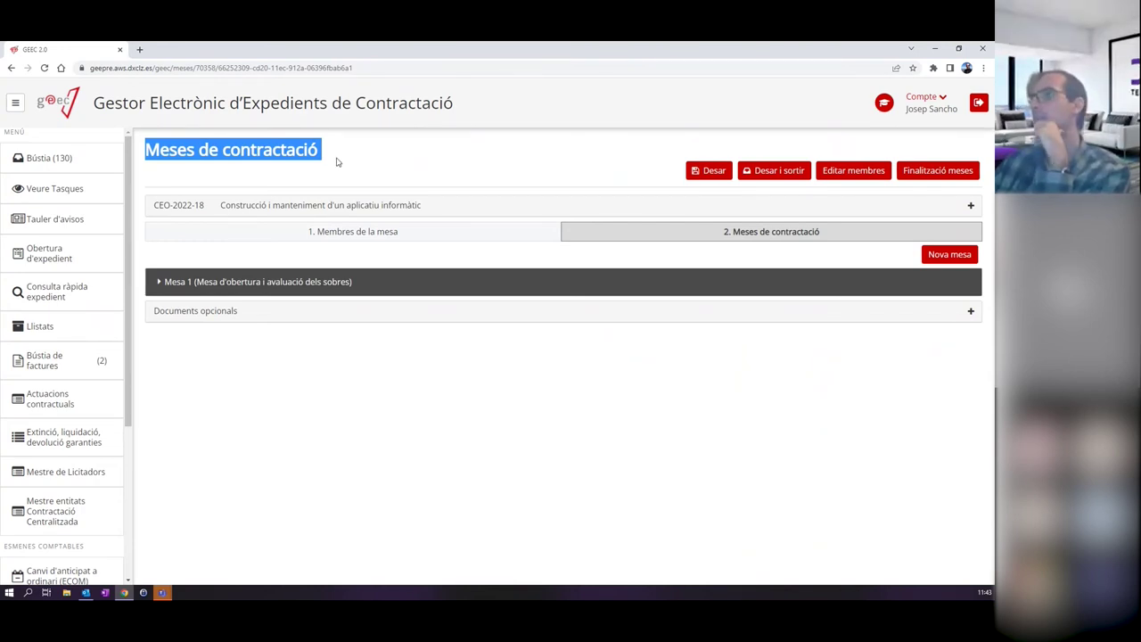
{"action": "left_click", "coordinate": [510, 282]}
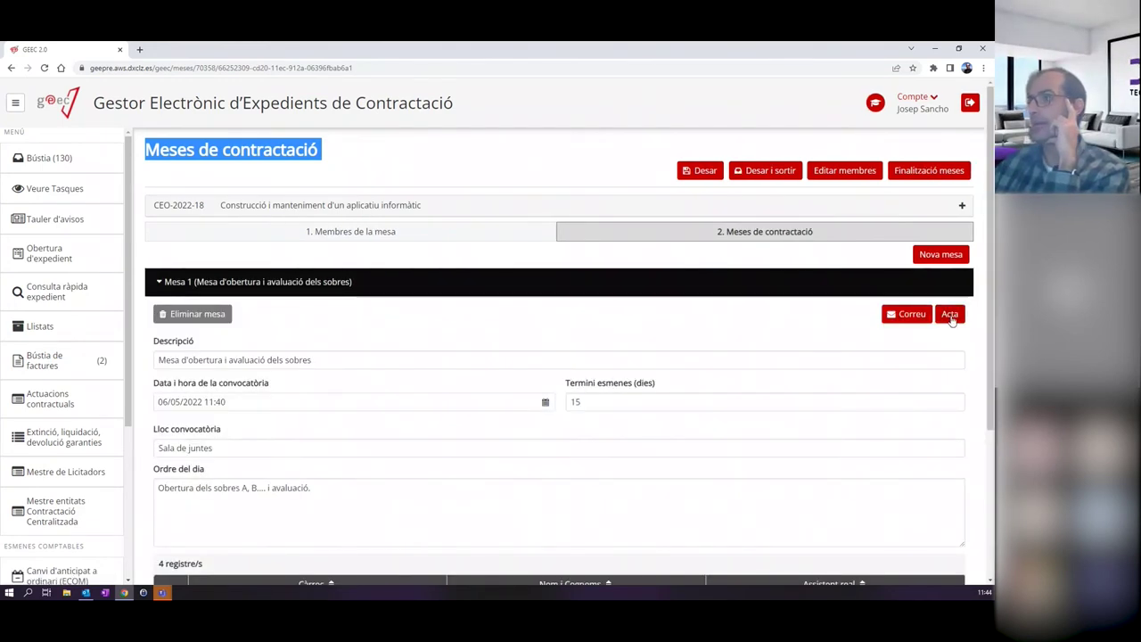
Upload Acta Mesa de contractació_signat.pdf as Mesa 1's acta.
{"action": "left_click", "coordinate": [949, 315]}
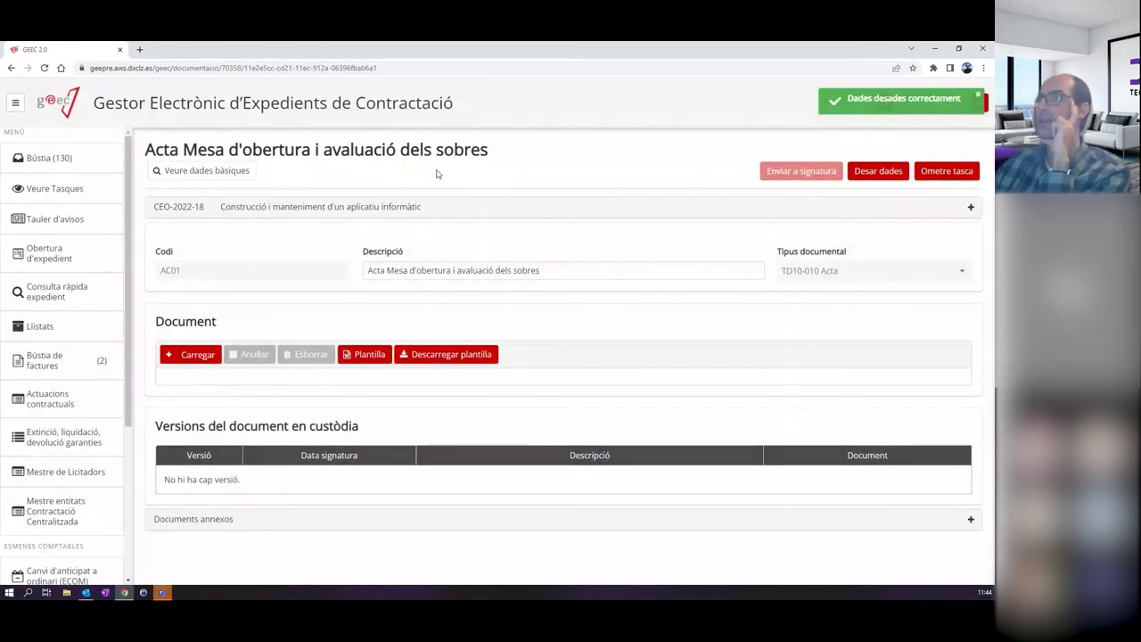
{"action": "left_click_drag", "start_coordinate": [184, 149], "coordinate": [568, 145]}
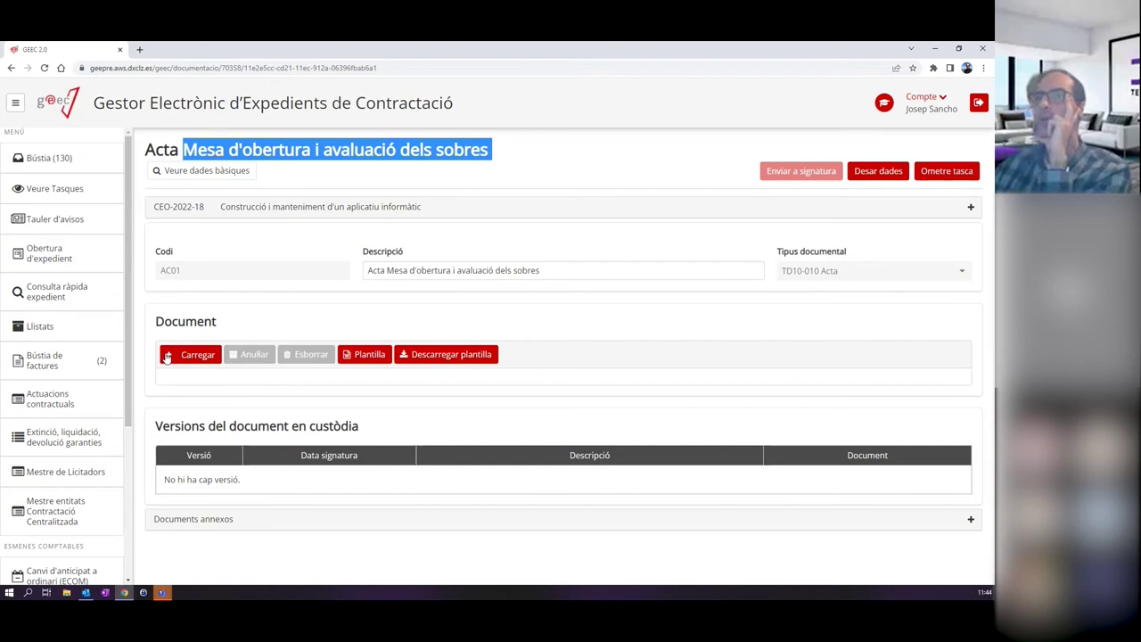
{"action": "left_click", "coordinate": [210, 357]}
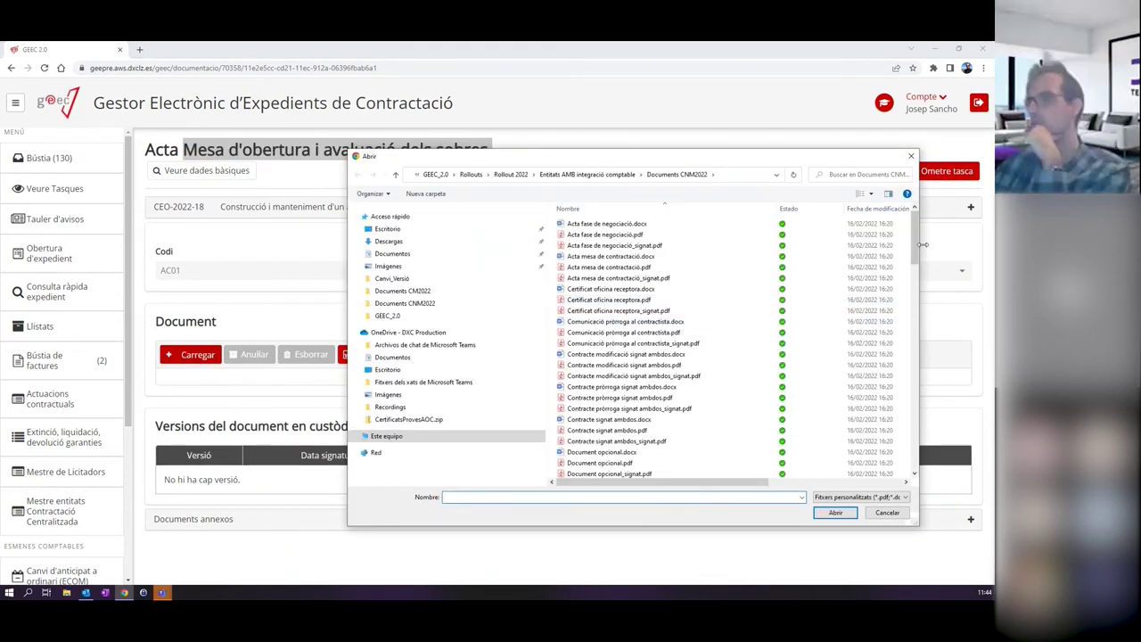
{"action": "scroll", "coordinate": [912, 252], "scroll_direction": "down", "scroll_amount": 3}
{"action": "left_click_drag", "start_coordinate": [912, 252], "coordinate": [913, 226]}
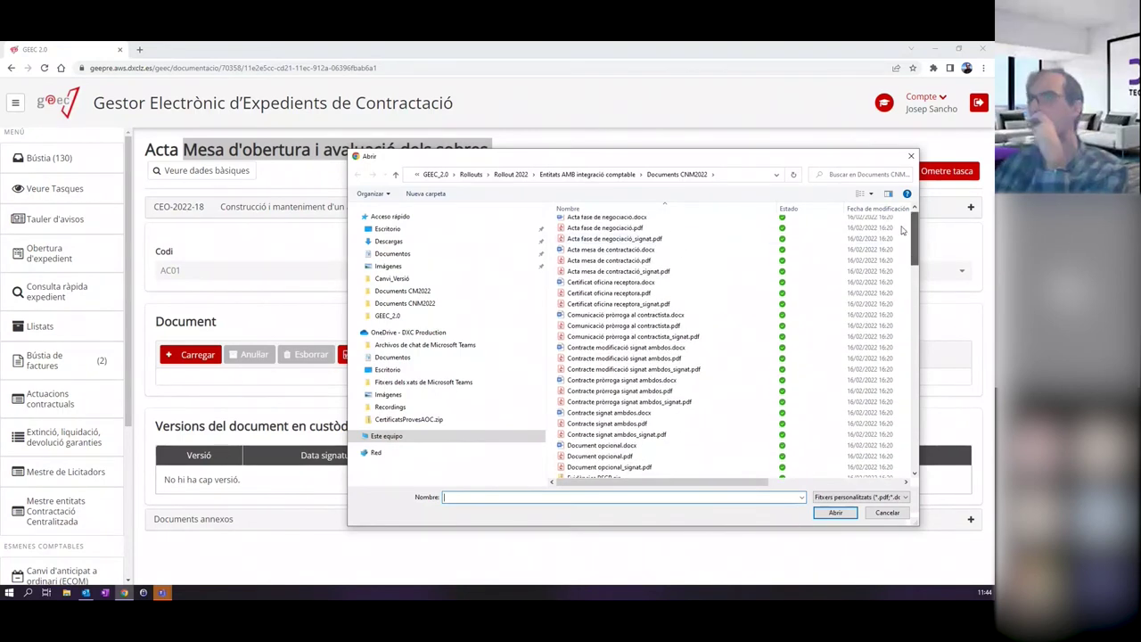
{"action": "double_click", "coordinate": [631, 273]}
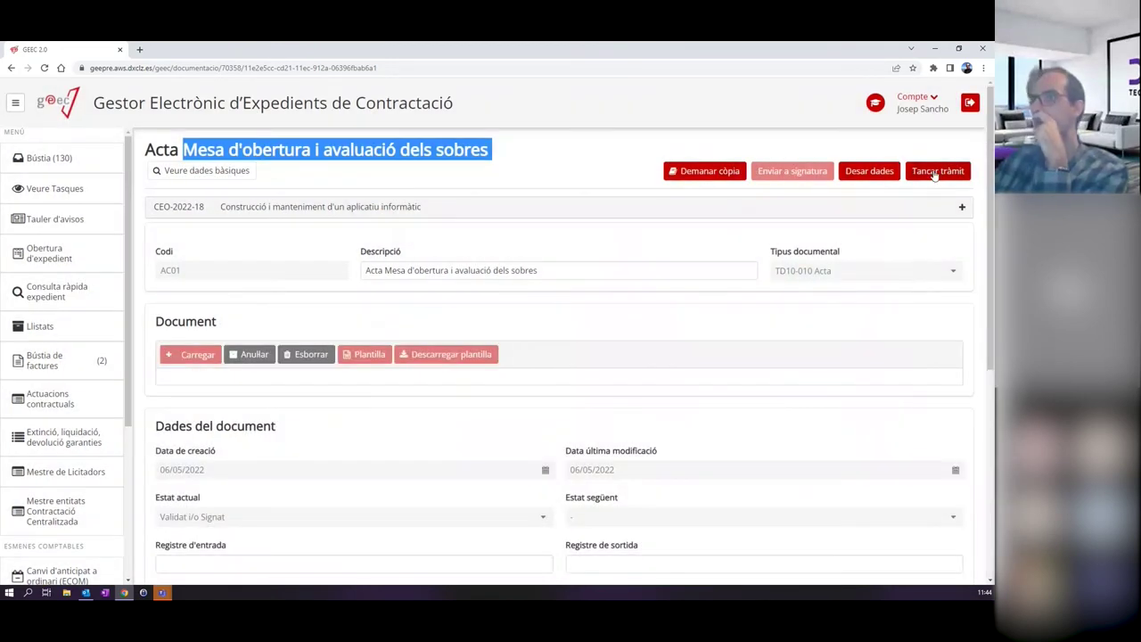
Close the acta task, check Actes de les Meses de contractació in the tree, and return to Bústia.
{"action": "left_click", "coordinate": [934, 172]}
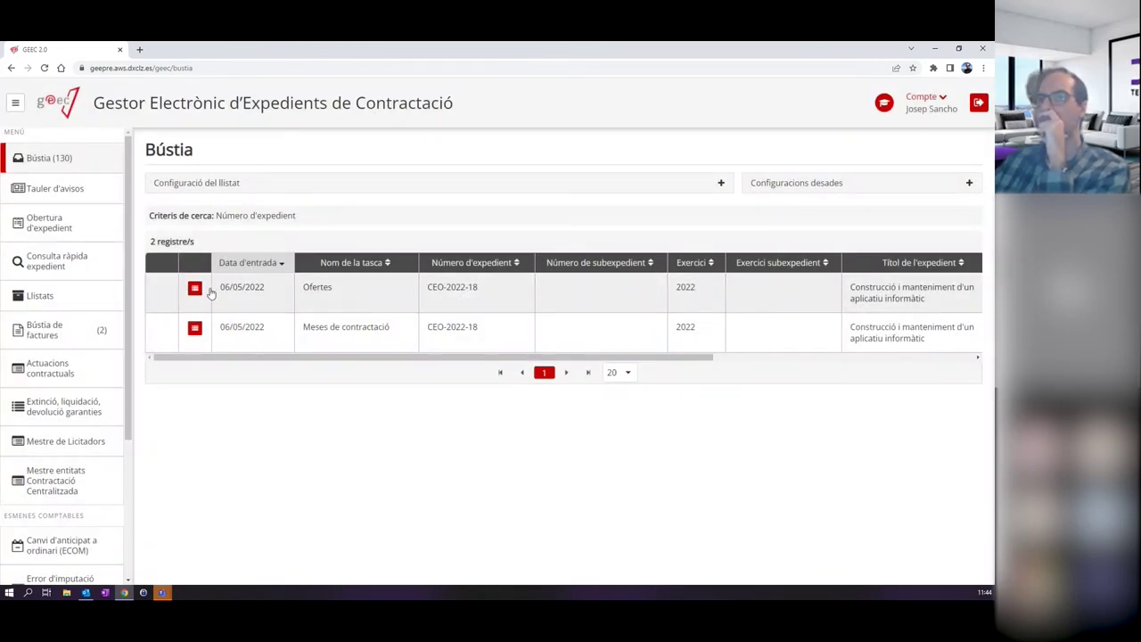
{"action": "left_click", "coordinate": [196, 289]}
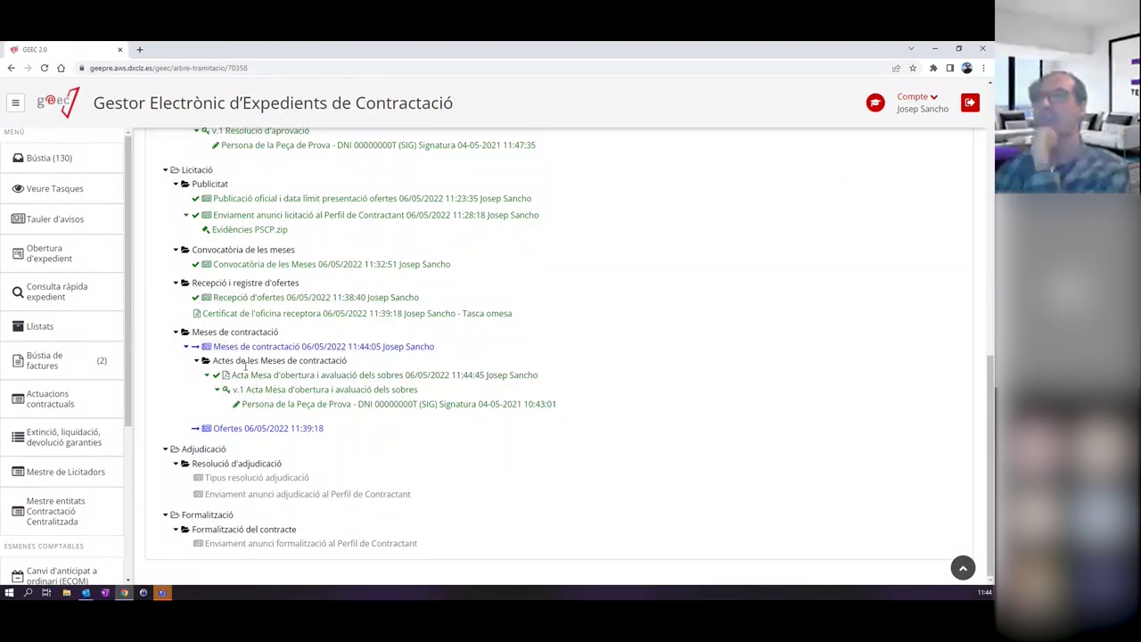
{"action": "left_click_drag", "start_coordinate": [216, 360], "coordinate": [245, 362]}
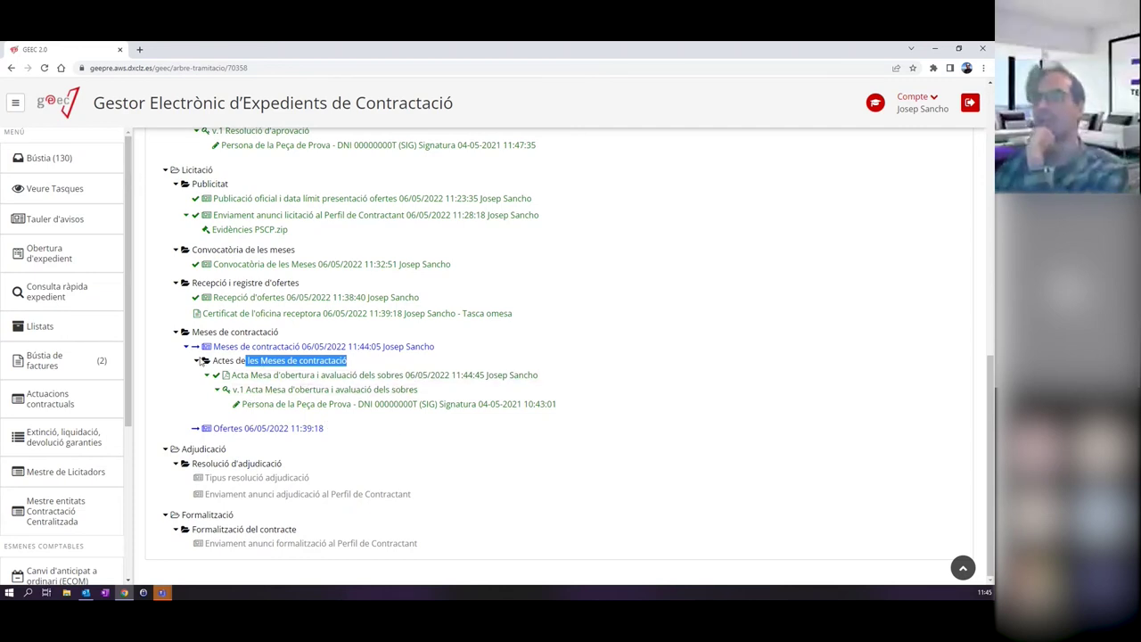
{"action": "left_click", "coordinate": [381, 439]}
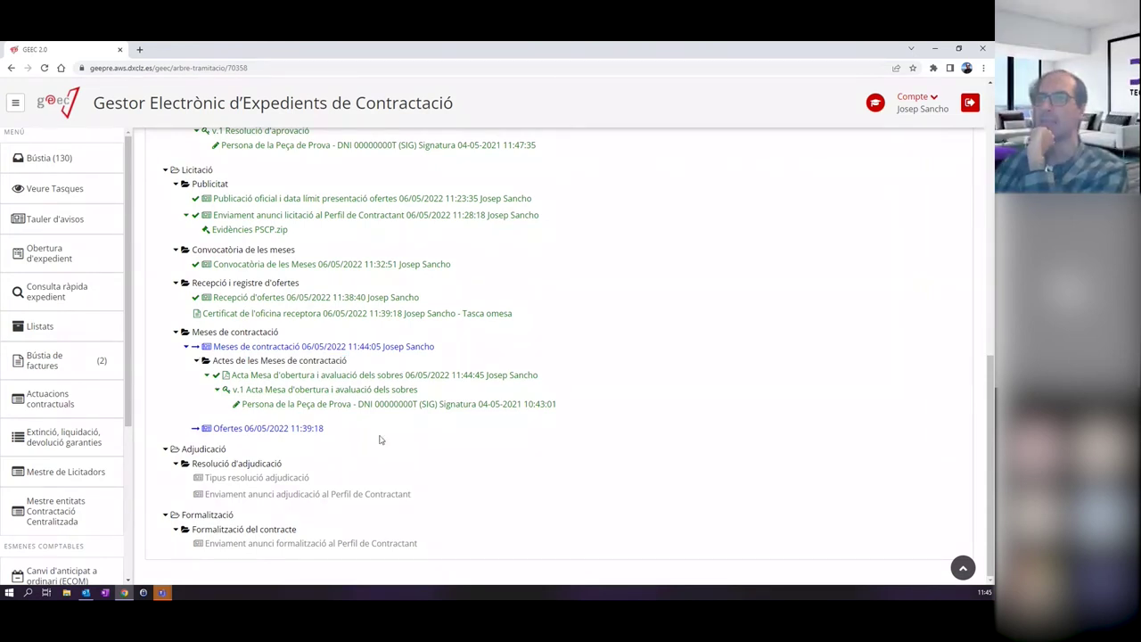
{"action": "left_click", "coordinate": [79, 157]}
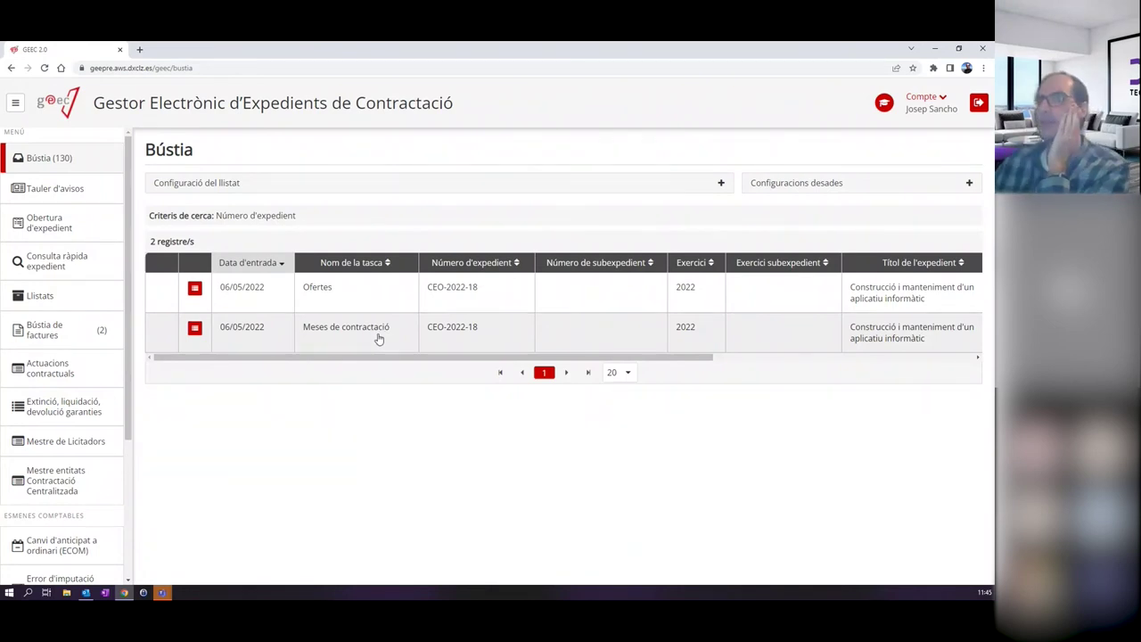
Open the Ofertes task and enter 200000 as Empresa 2's Import oferta.
{"action": "left_click", "coordinate": [328, 296]}
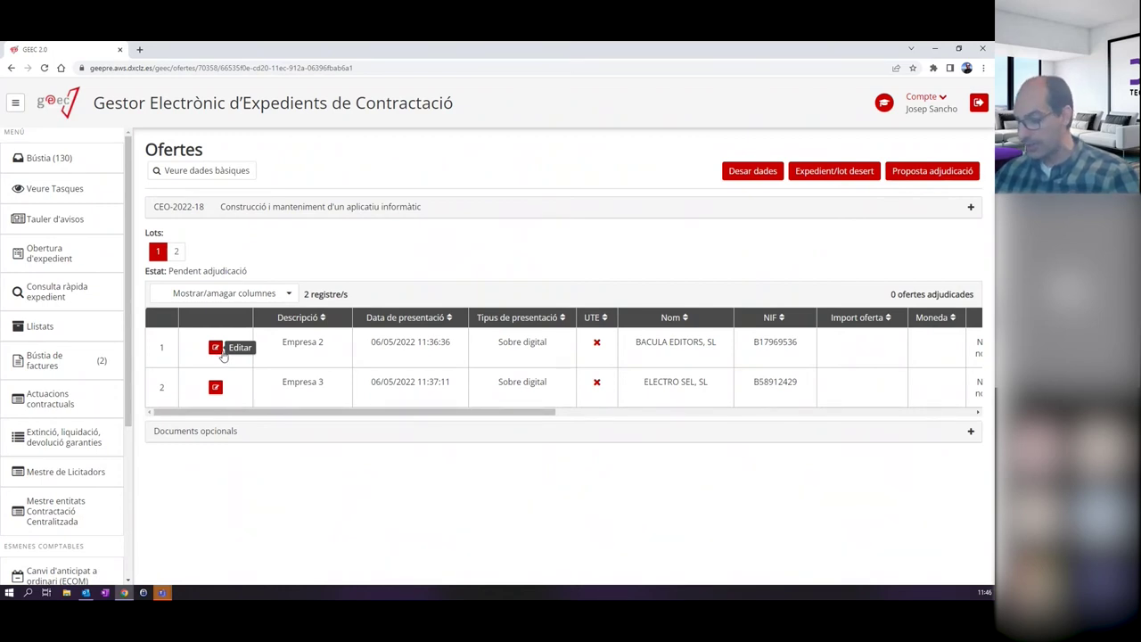
{"action": "left_click", "coordinate": [221, 353]}
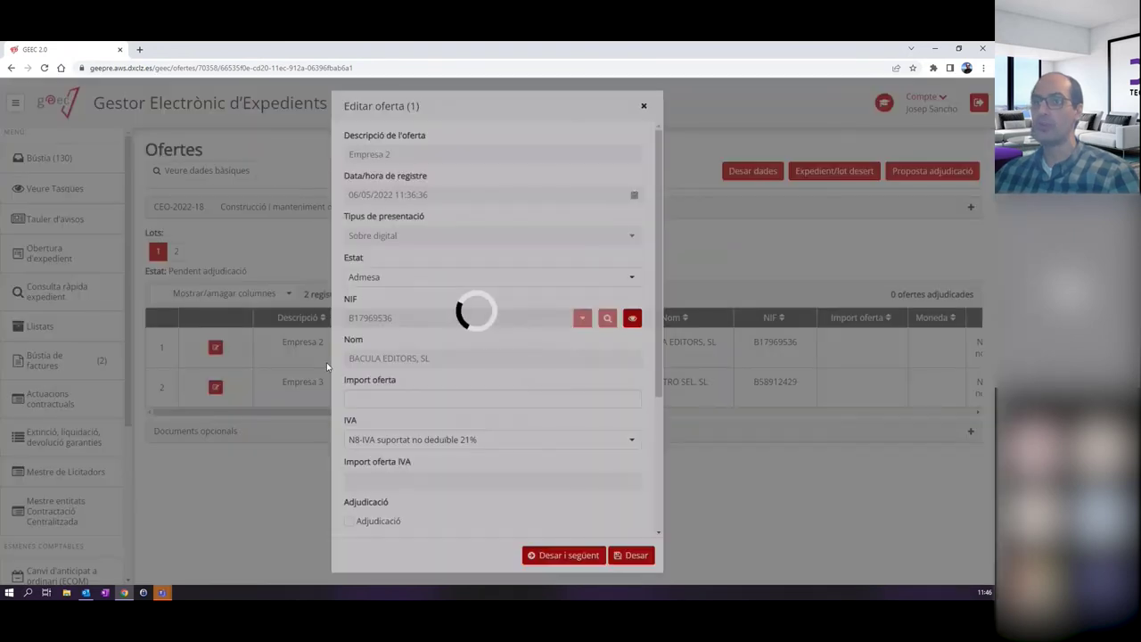
{"action": "left_click", "coordinate": [390, 399]}
{"action": "type", "text": "200000"}
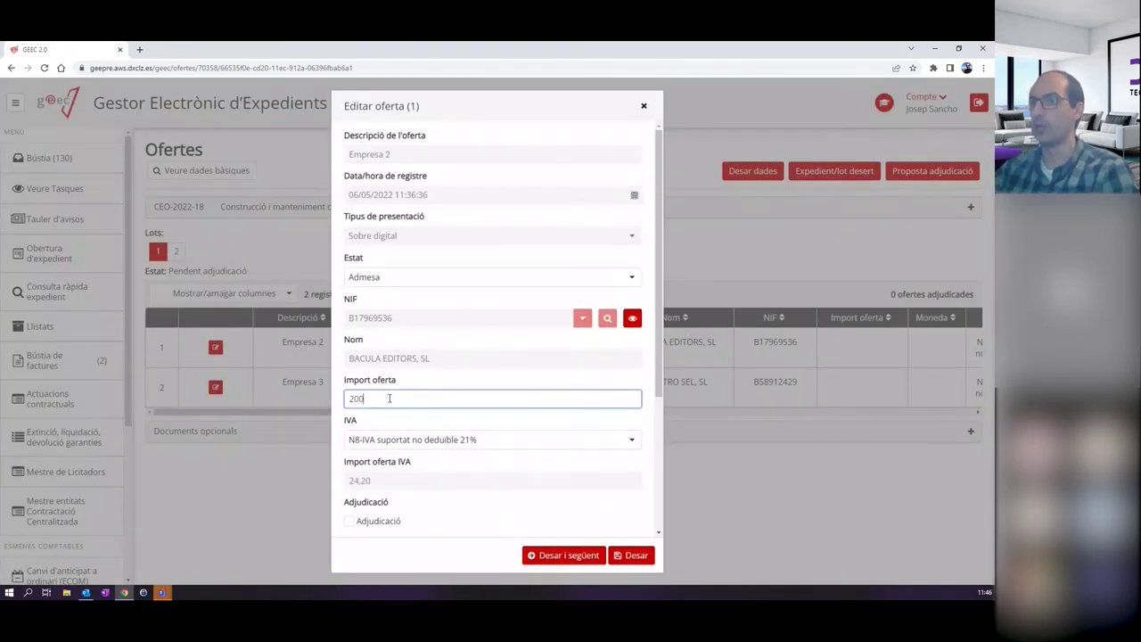